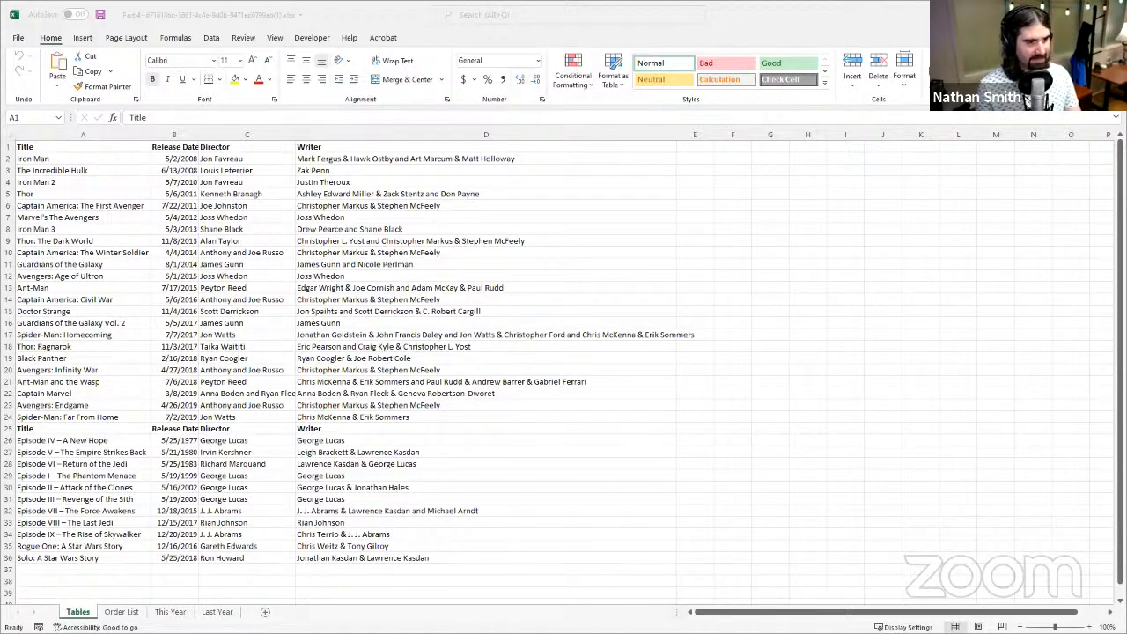
{"action": "left_click", "coordinate": [393, 16]}
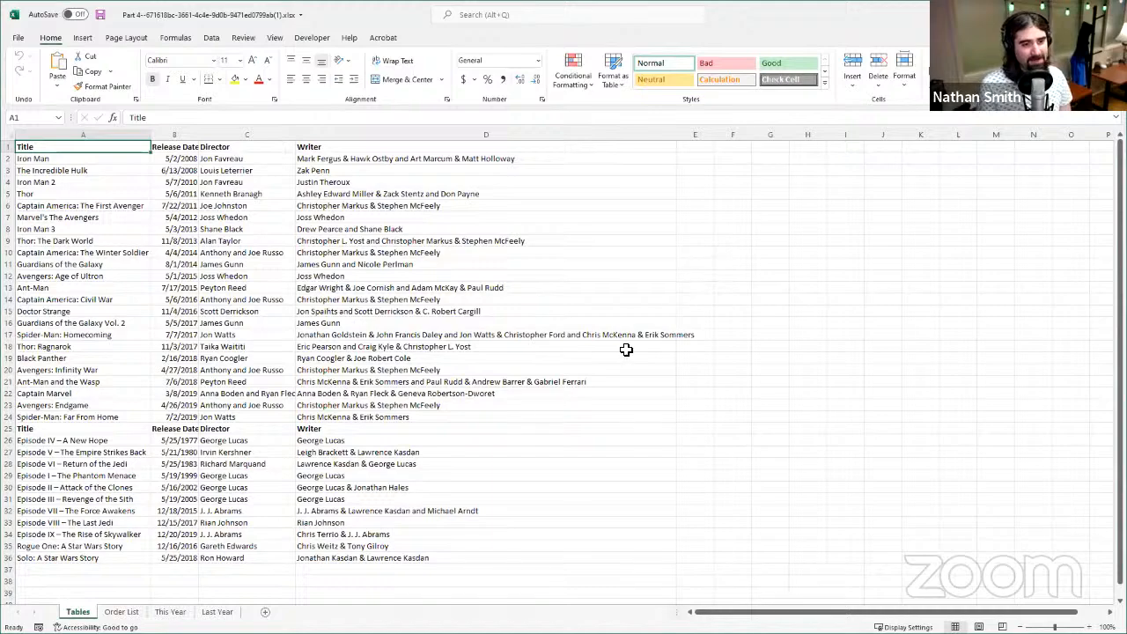
{"action": "left_click", "coordinate": [62, 183]}
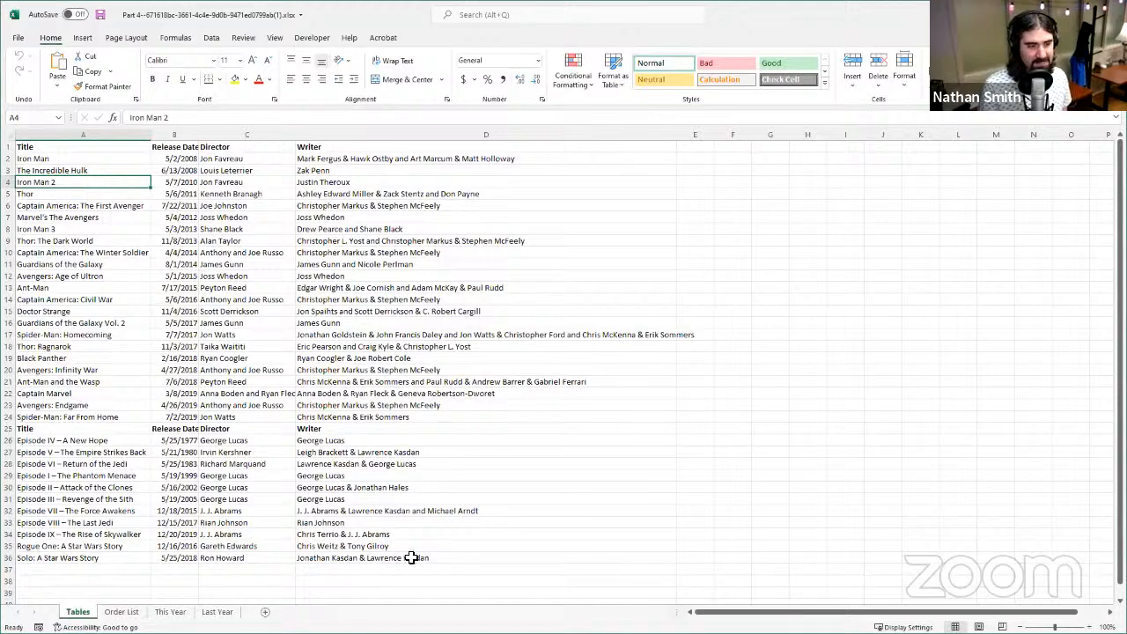
{"action": "left_click", "coordinate": [225, 243]}
- Add filter buttons to the header row of the film list, starting from the Title header cell
{"action": "left_click", "coordinate": [100, 148]}
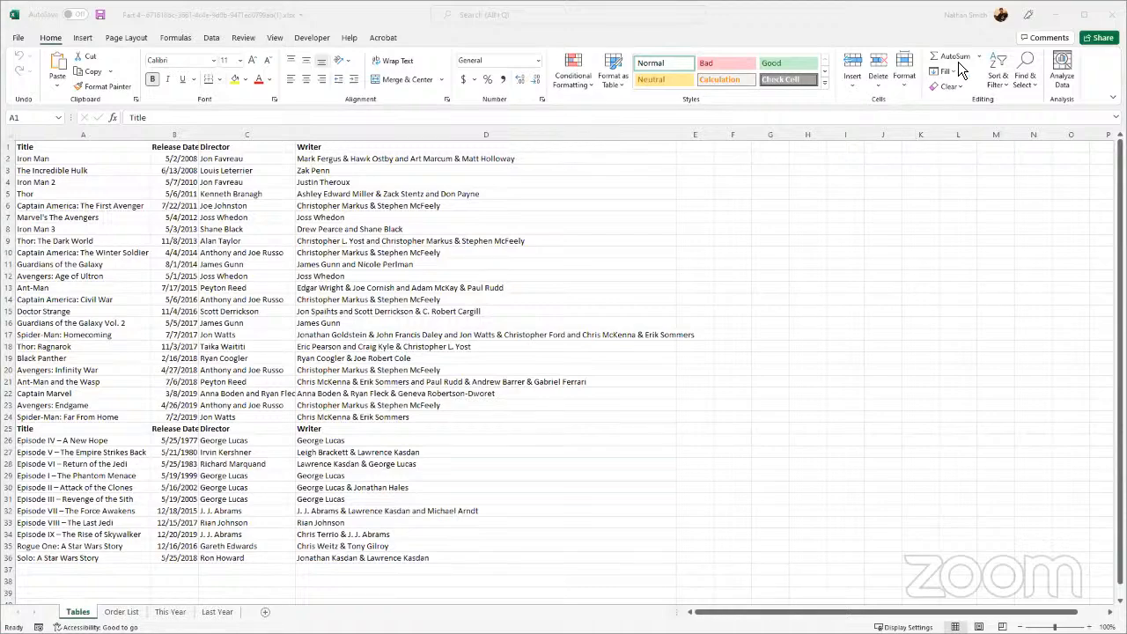
{"action": "left_click", "coordinate": [1005, 80]}
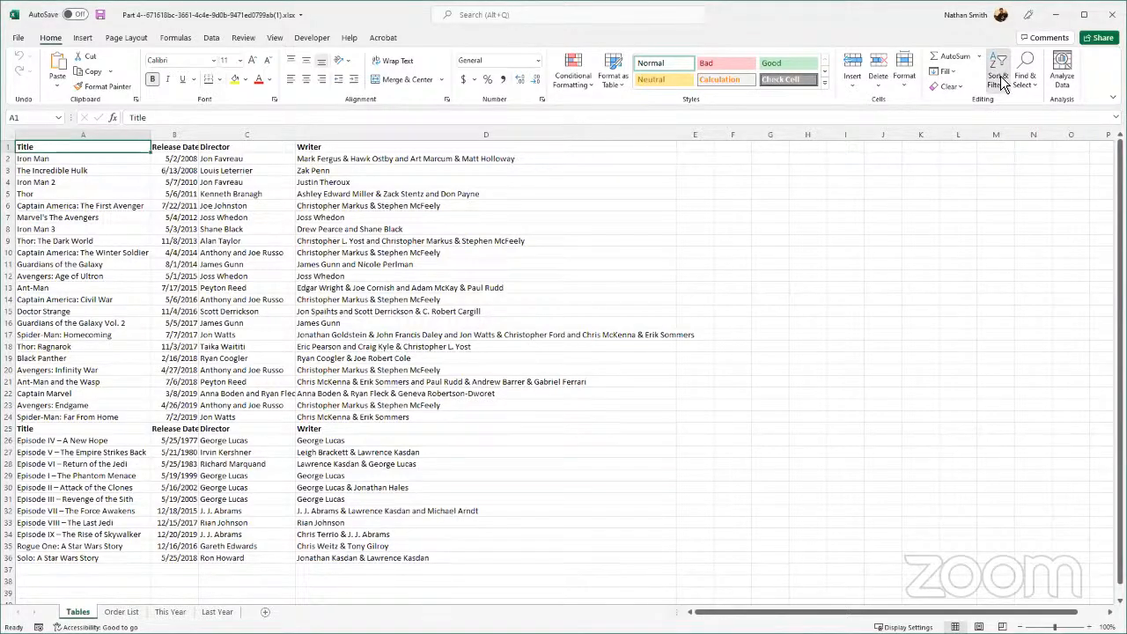
{"action": "left_click", "coordinate": [1000, 76]}
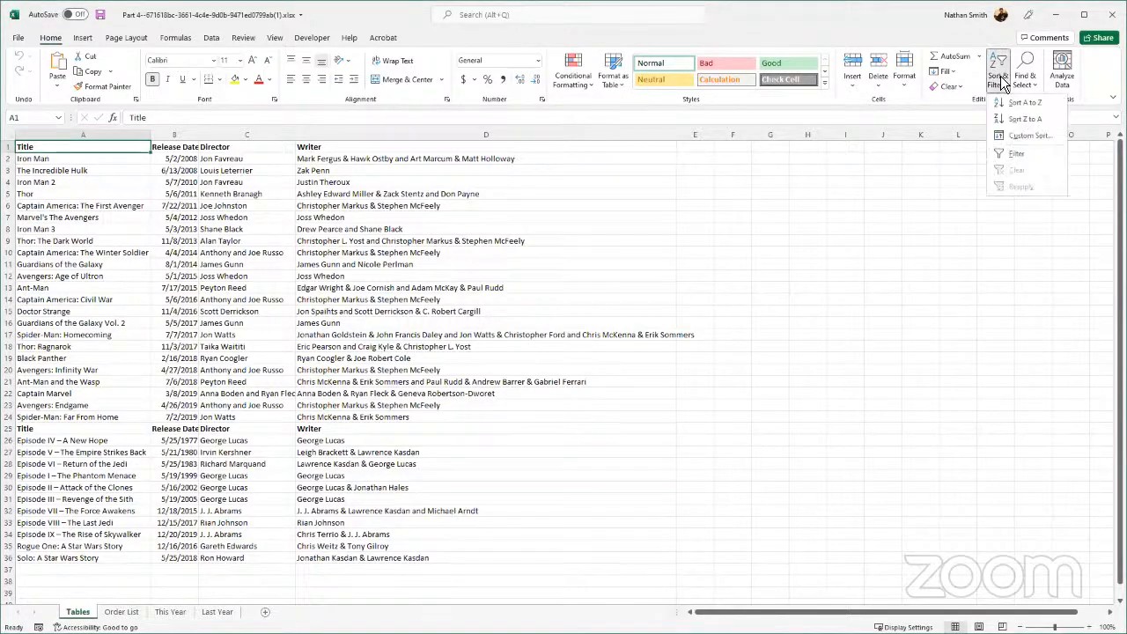
{"action": "left_click", "coordinate": [1022, 155]}
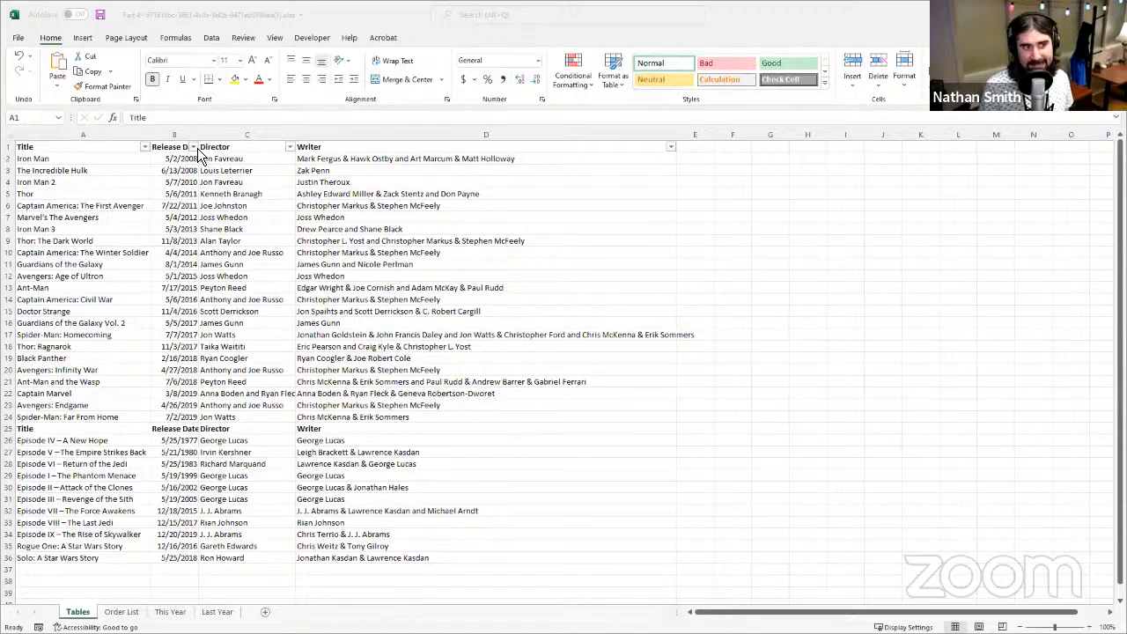
- Sort the film list by Release Date from oldest to newest and undo that sort
{"action": "left_click", "coordinate": [196, 149]}
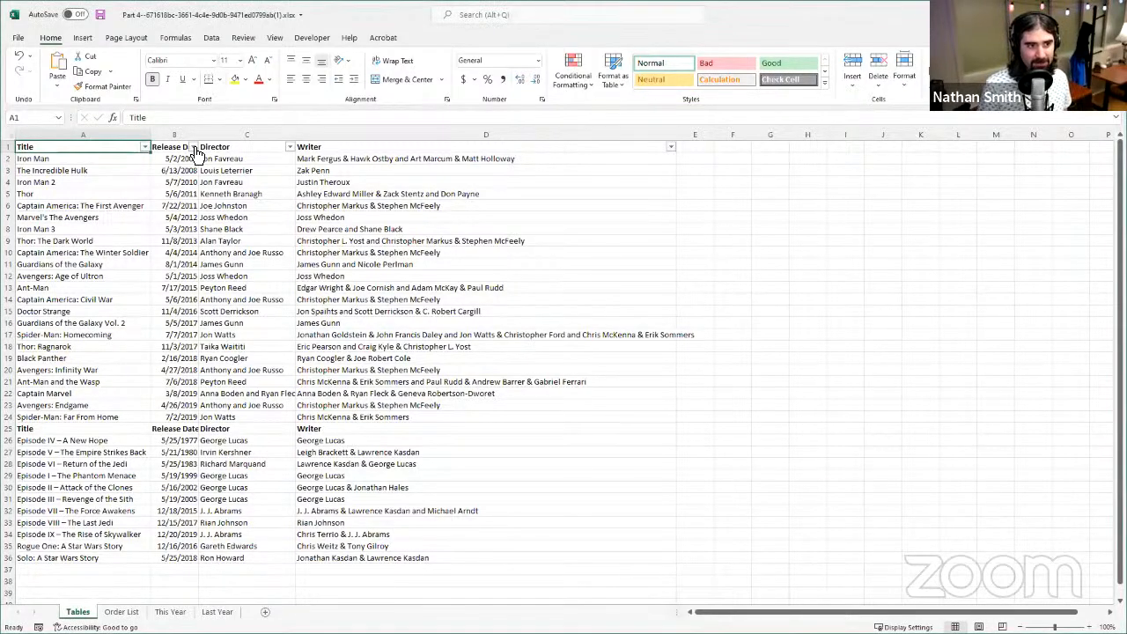
{"action": "left_click", "coordinate": [193, 147]}
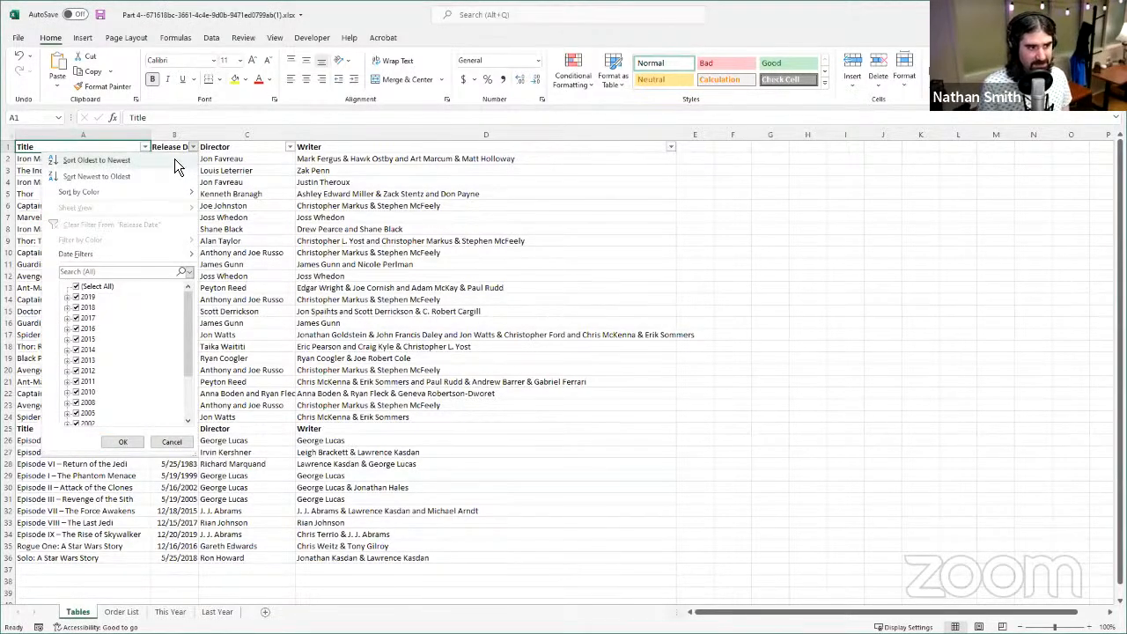
{"action": "left_click", "coordinate": [130, 160]}
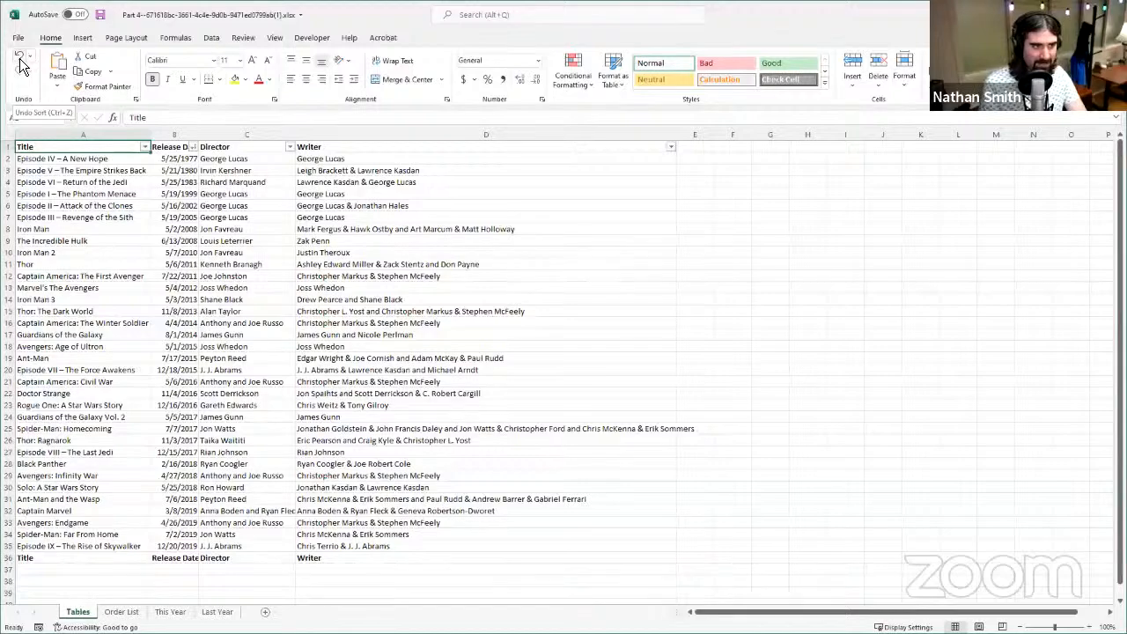
{"action": "left_click", "coordinate": [21, 63]}
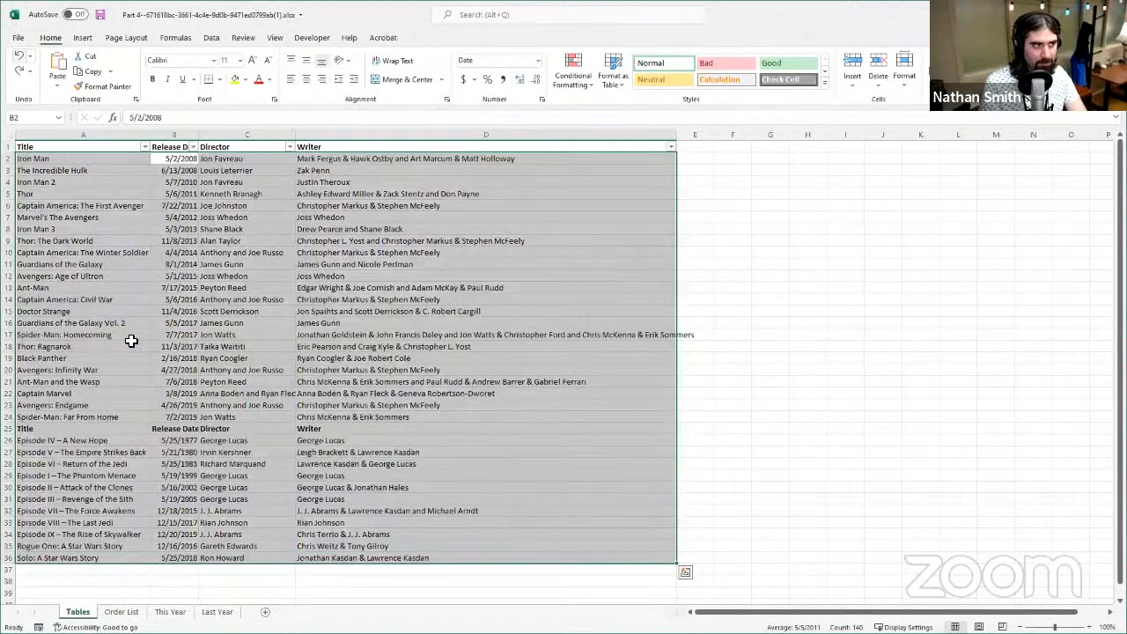
{"action": "left_click", "coordinate": [128, 149]}
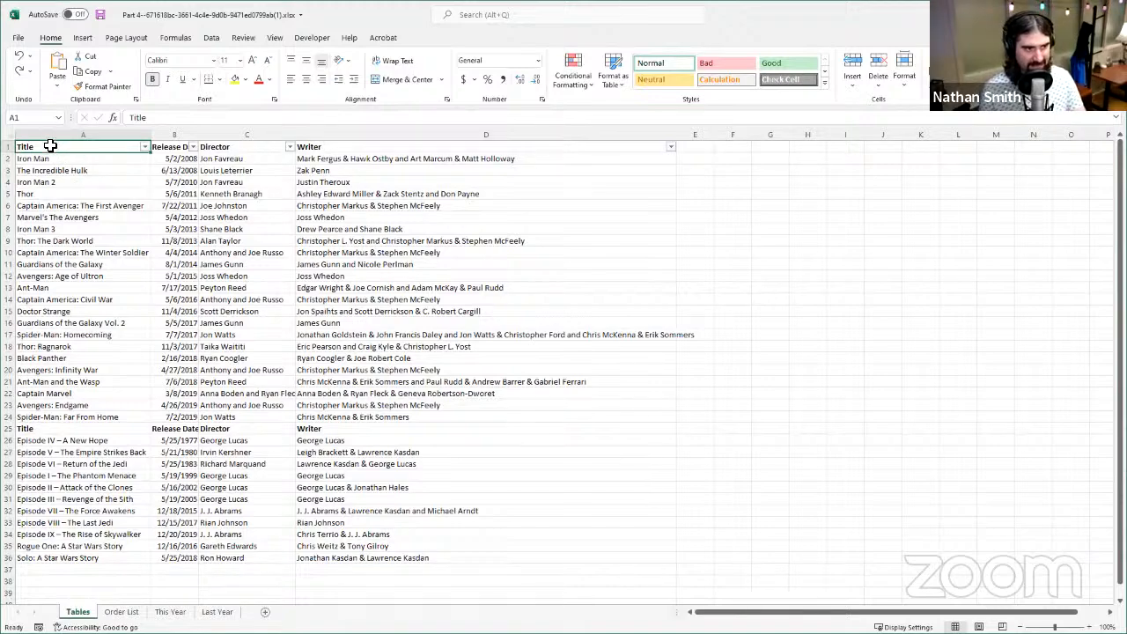
- Try to format A1:D24 as a table with headers in a gold light table style
{"action": "left_click_drag", "start_coordinate": [50, 146], "coordinate": [385, 420]}
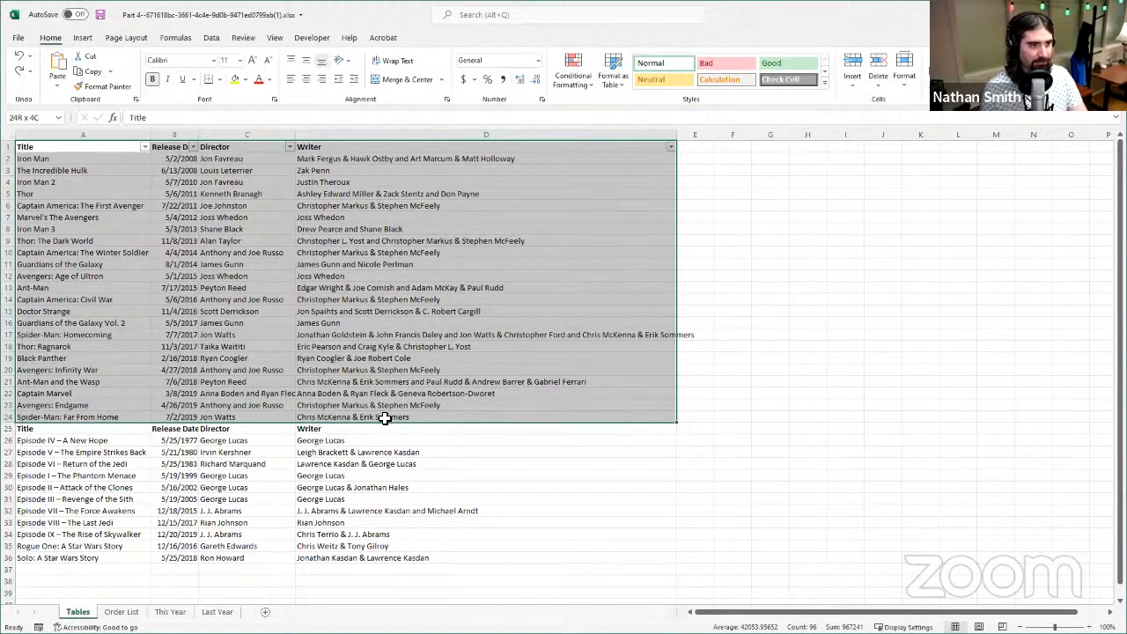
{"action": "left_click_drag", "start_coordinate": [384, 420], "coordinate": [384, 419]}
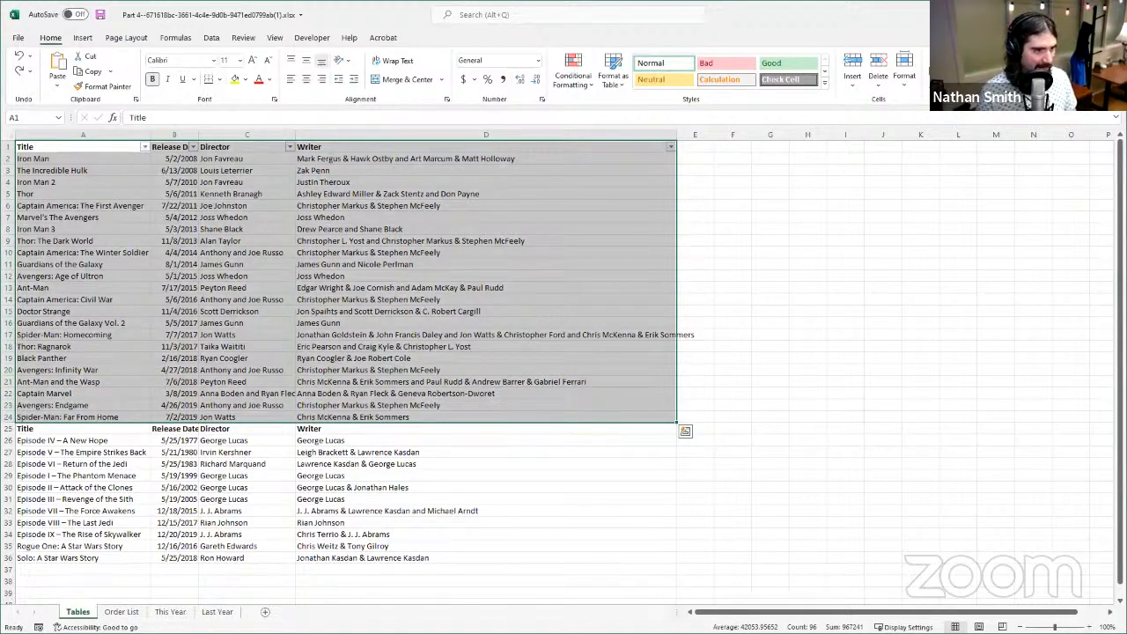
{"action": "key", "text": "ctrl+t"}
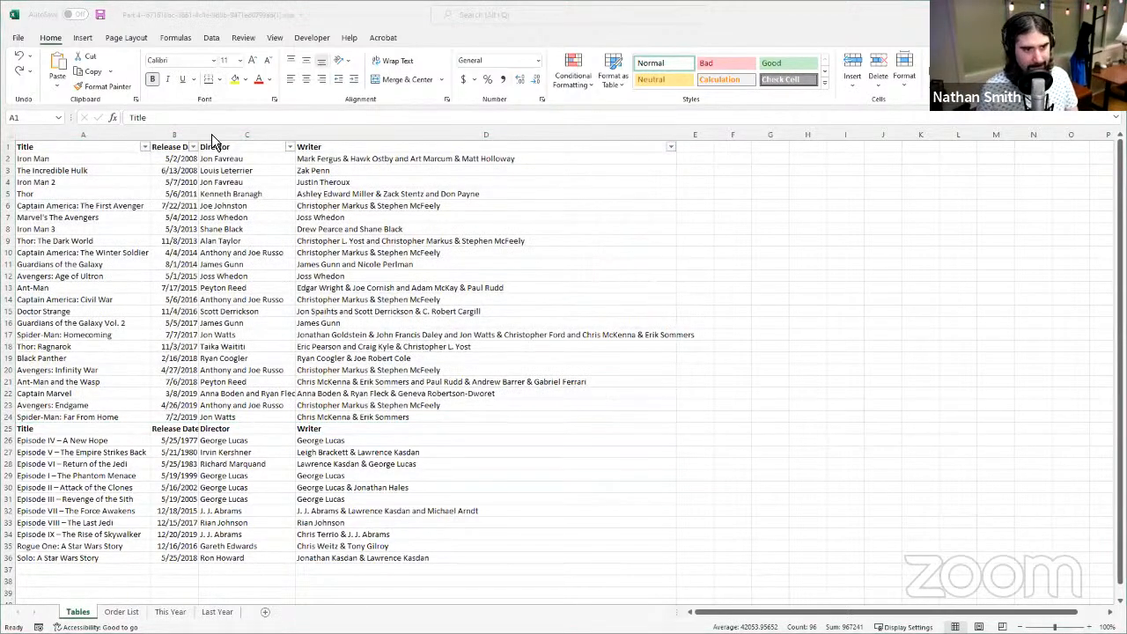
{"action": "left_click", "coordinate": [323, 21]}
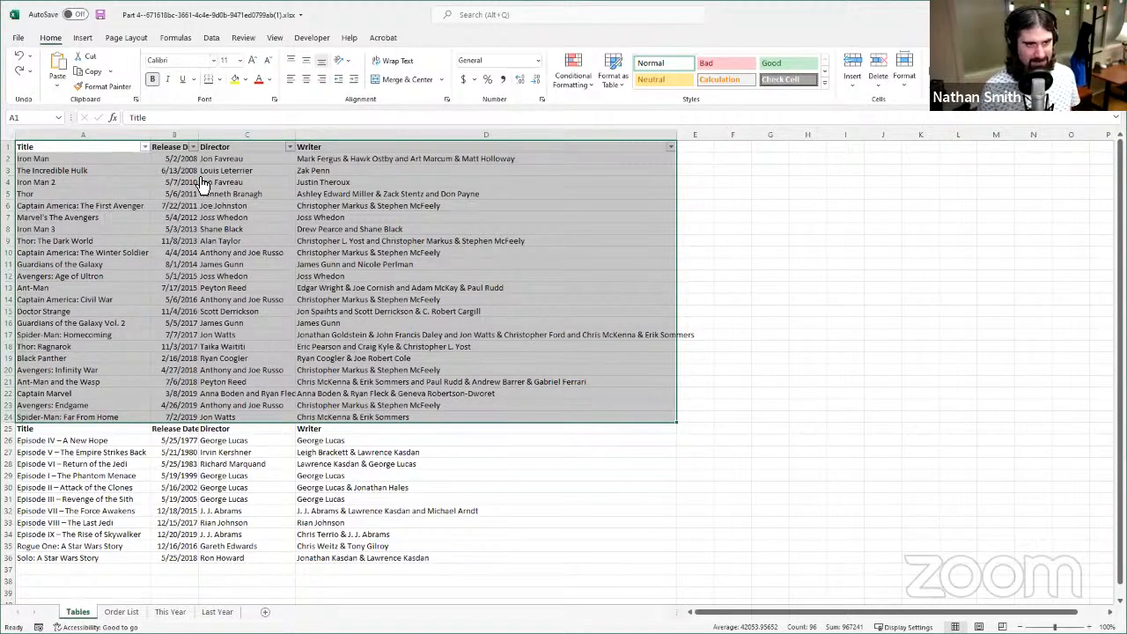
{"action": "left_click", "coordinate": [605, 84]}
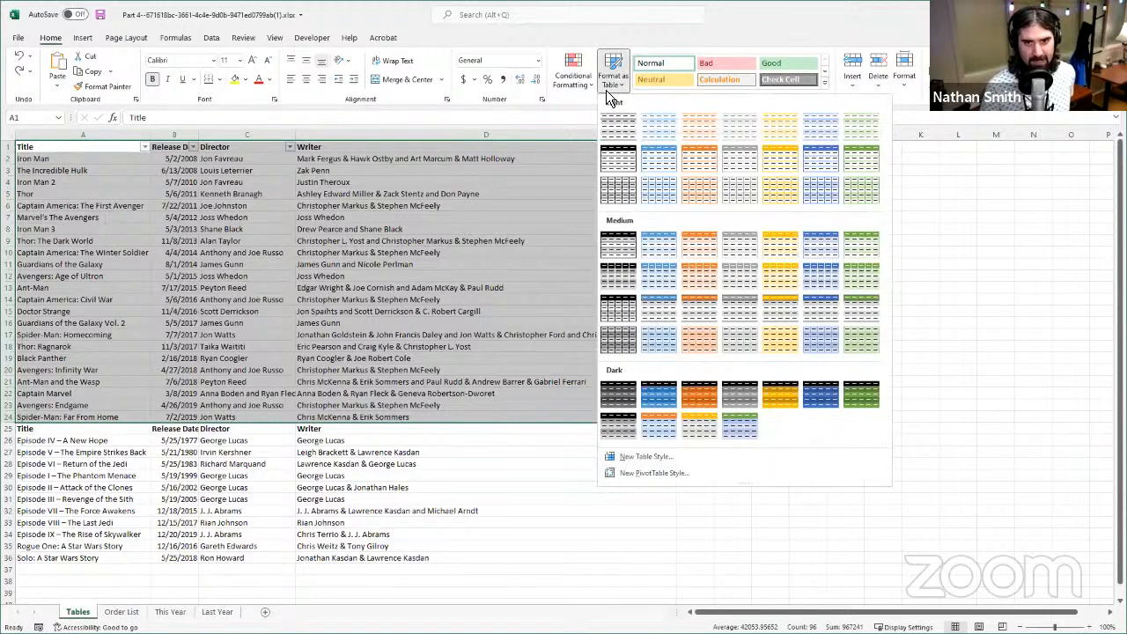
{"action": "left_click", "coordinate": [772, 166]}
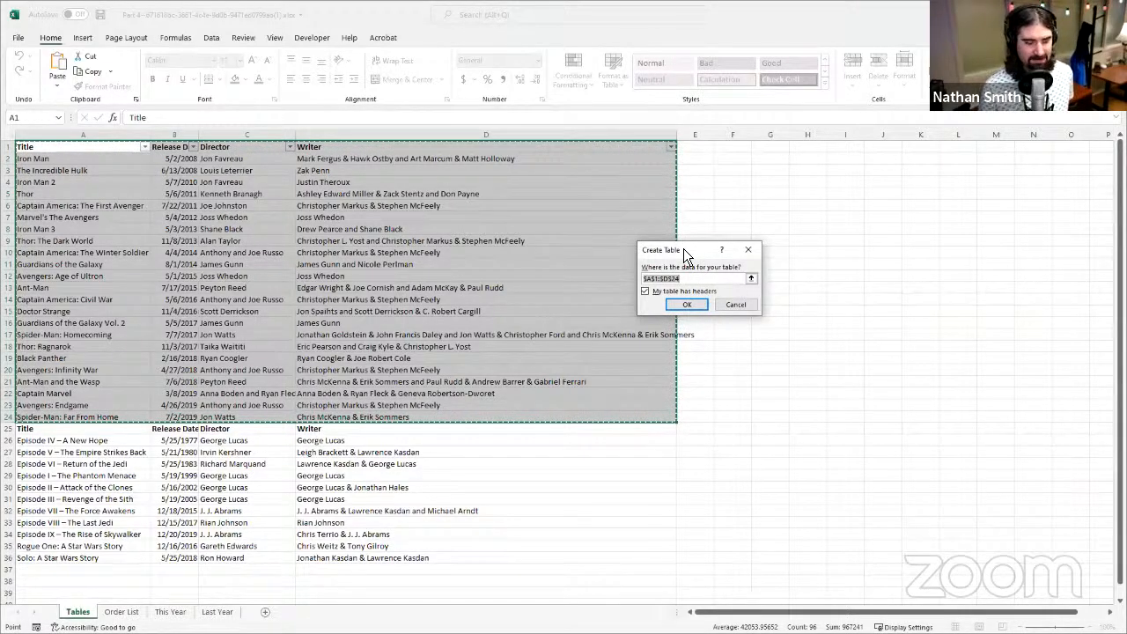
{"action": "left_click_drag", "start_coordinate": [683, 249], "coordinate": [540, 217]}
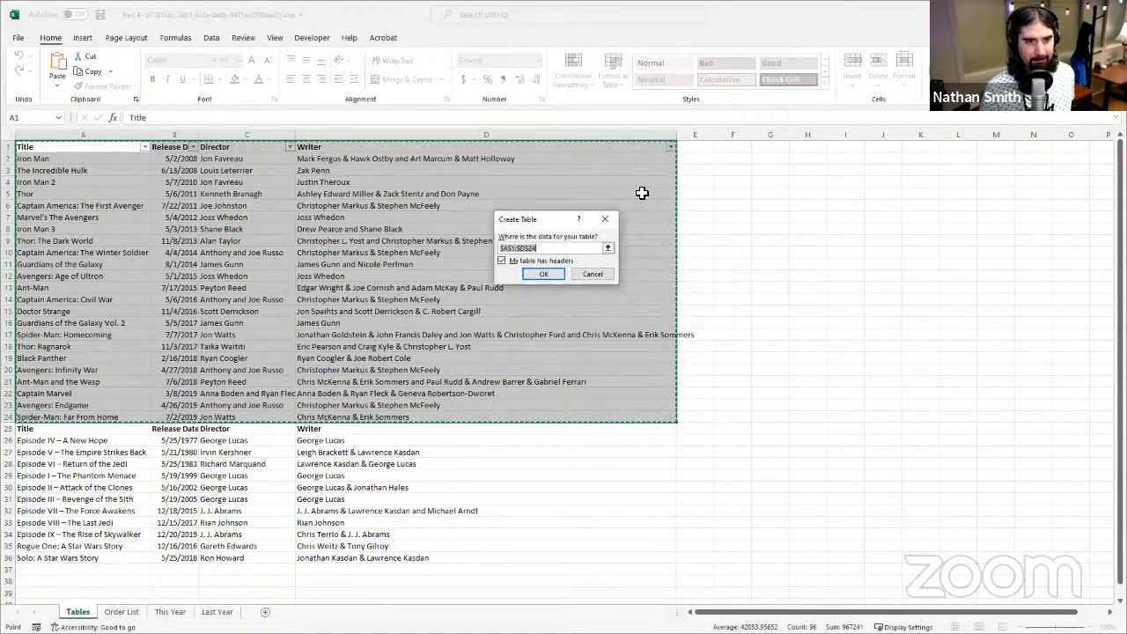
{"action": "left_click", "coordinate": [501, 261]}
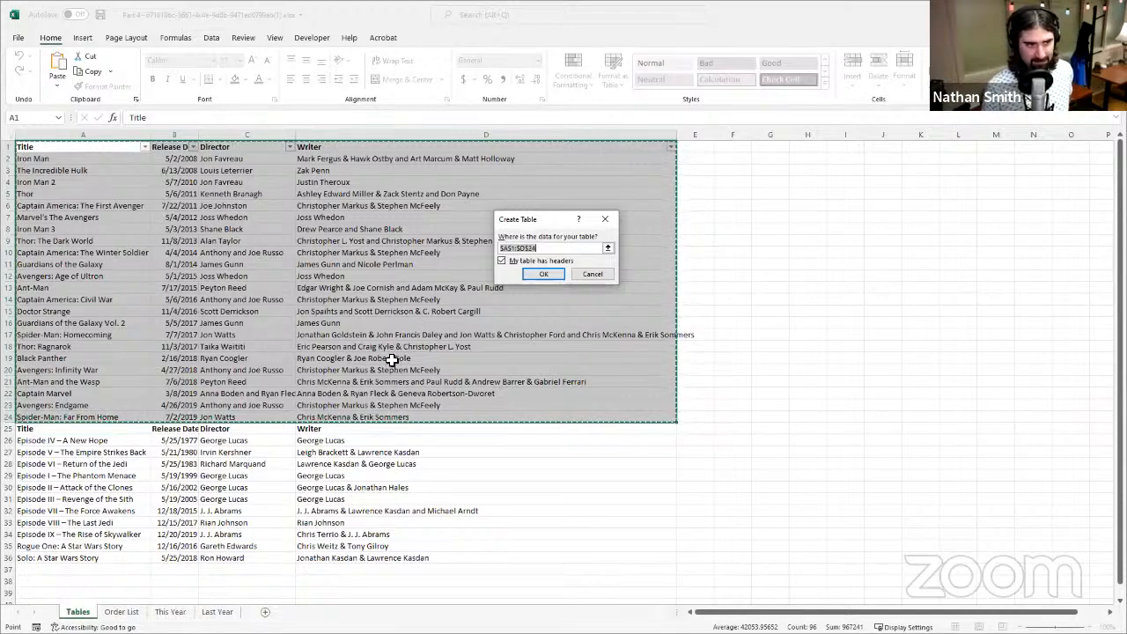
{"action": "left_click", "coordinate": [502, 261]}
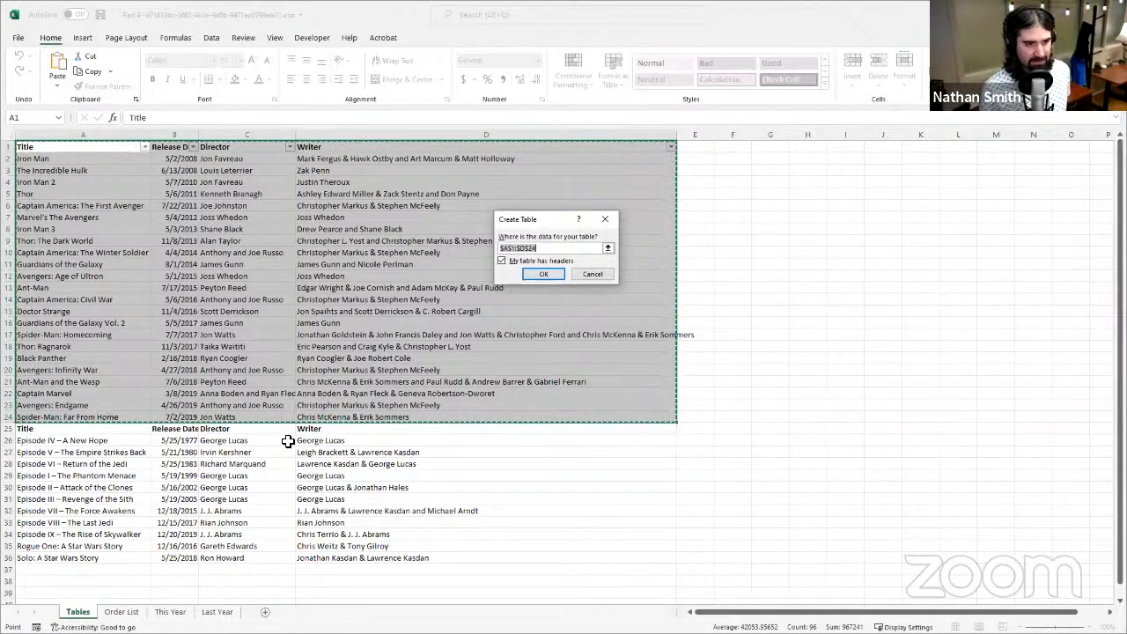
{"action": "left_click", "coordinate": [536, 273]}
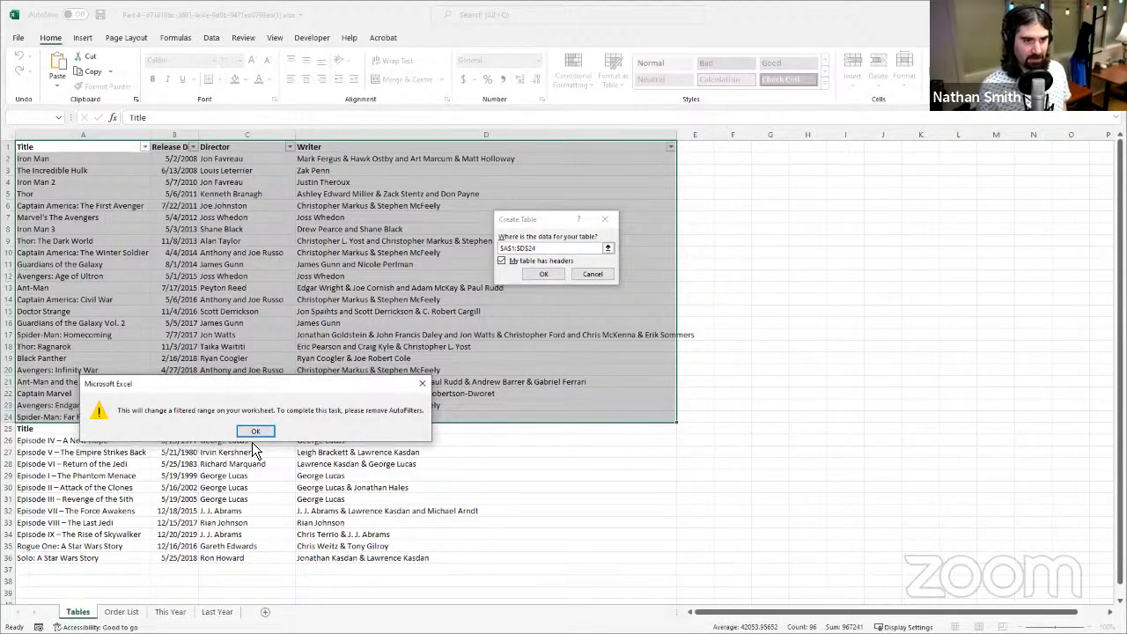
{"action": "left_click", "coordinate": [255, 431]}
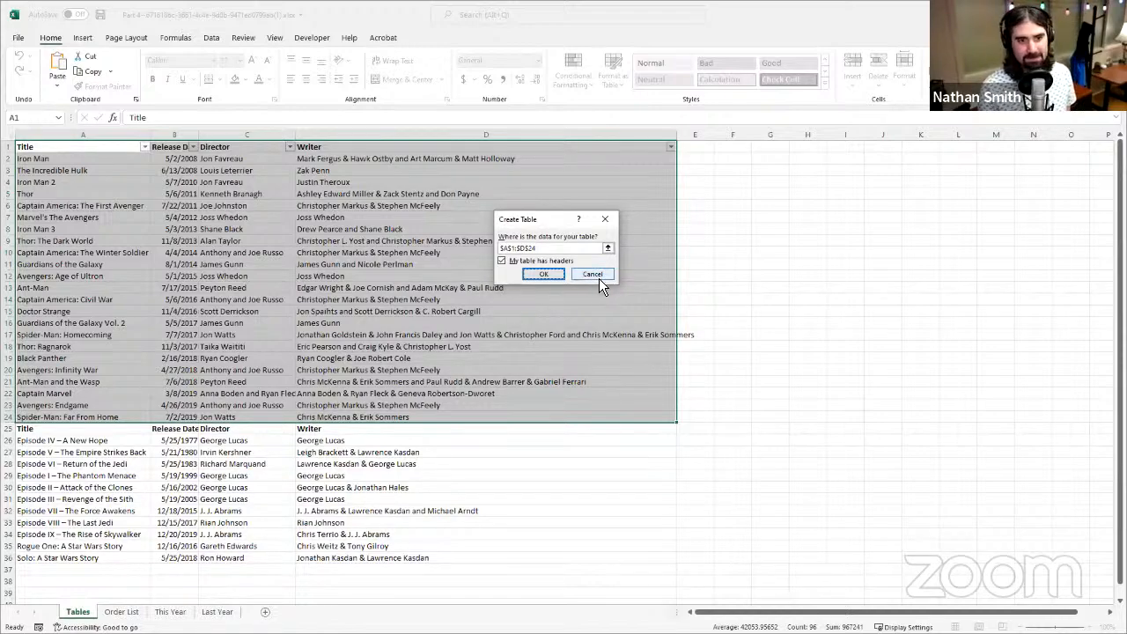
{"action": "key", "text": "Escape"}
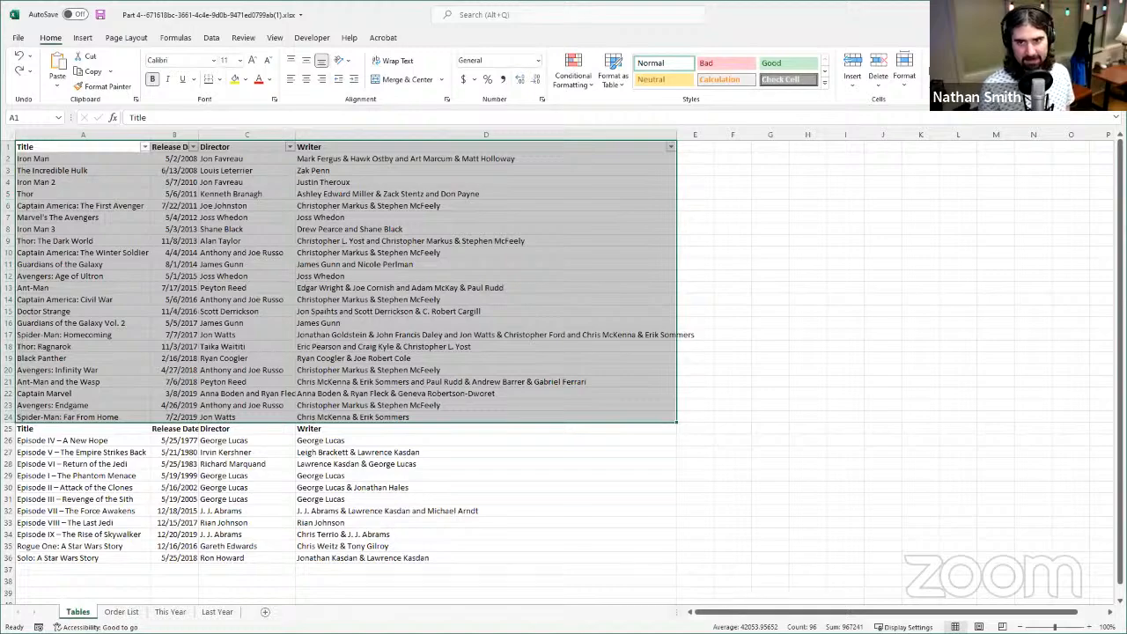
- Remove the filter from the film list
{"action": "left_click", "coordinate": [321, 338]}
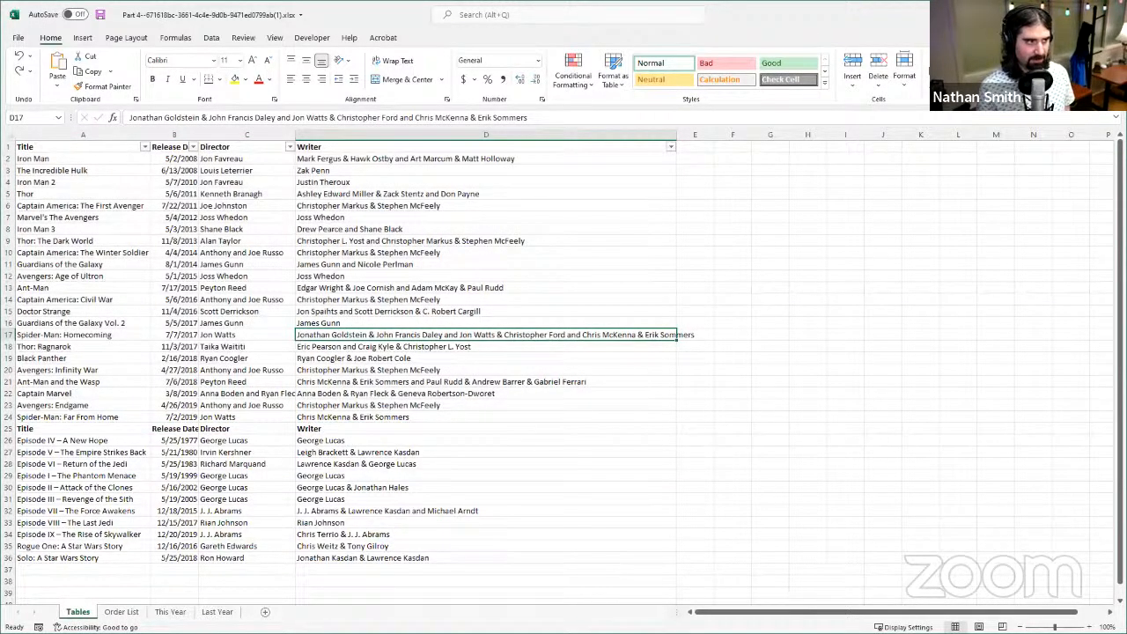
{"action": "left_click", "coordinate": [852, 170]}
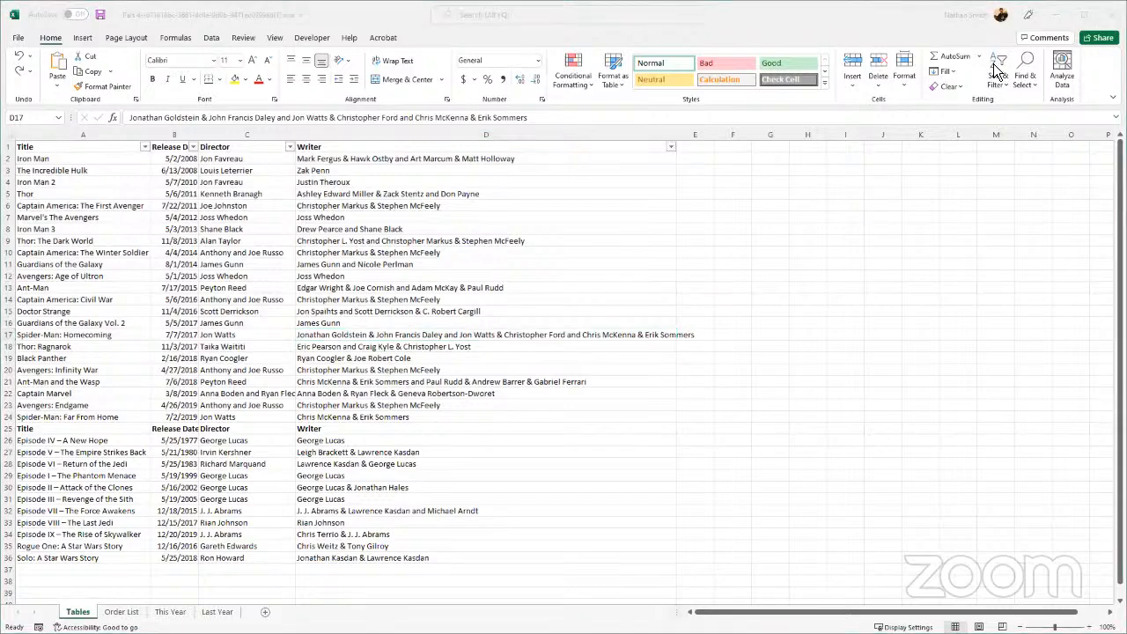
{"action": "left_click", "coordinate": [993, 76]}
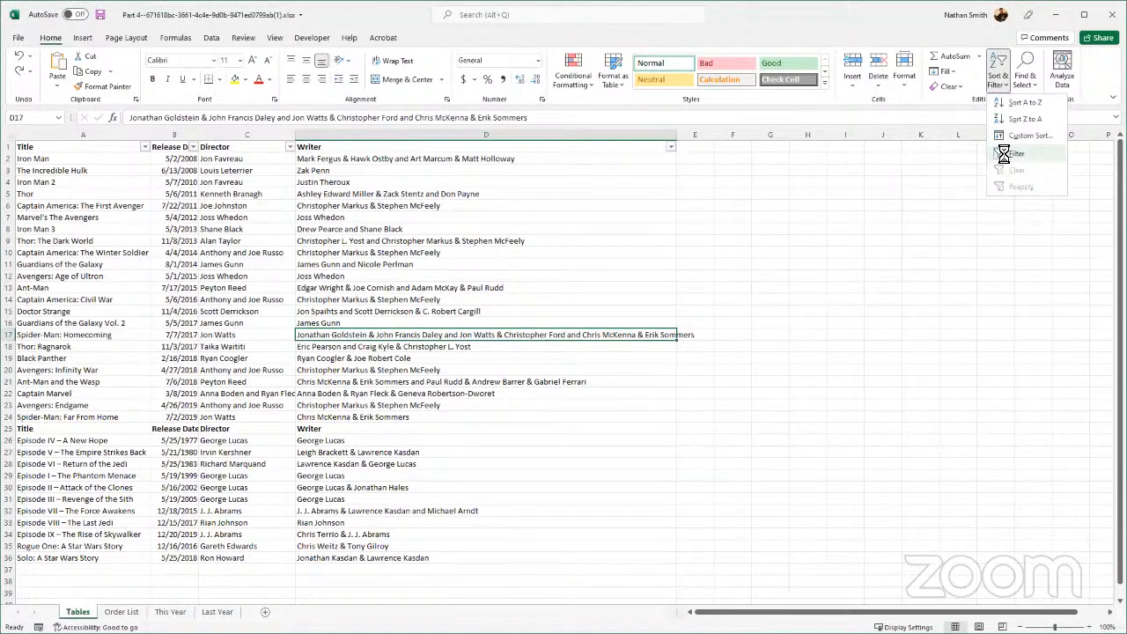
{"action": "left_click", "coordinate": [1004, 153]}
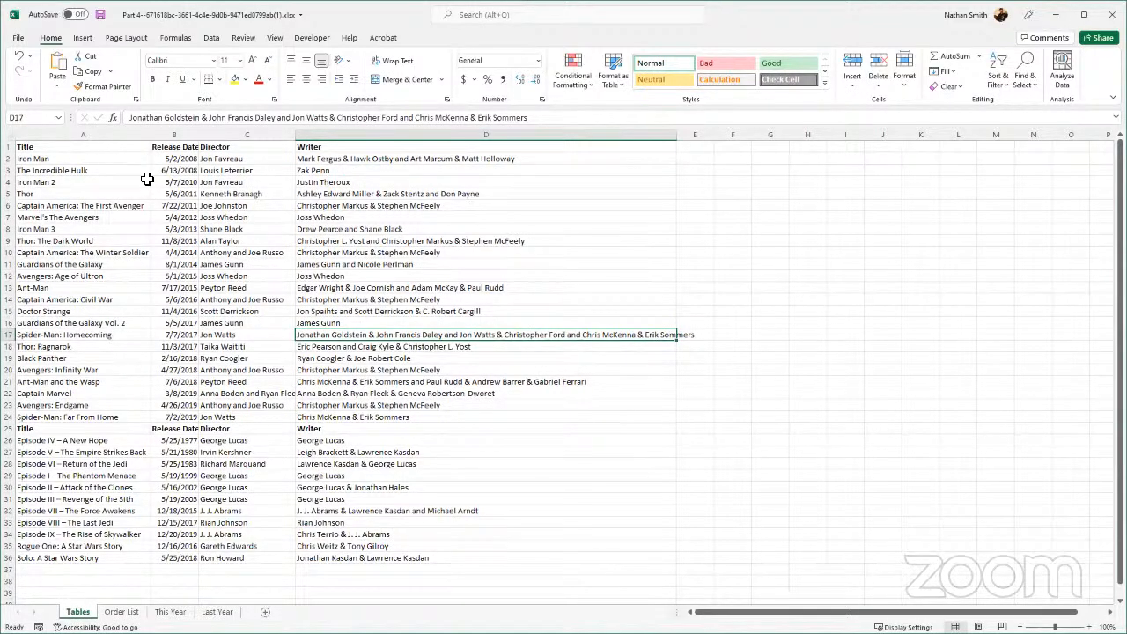
- Format A1:D24 as a table with headers, using the light style with a solid gold header row
{"action": "left_click_drag", "start_coordinate": [141, 147], "coordinate": [573, 415]}
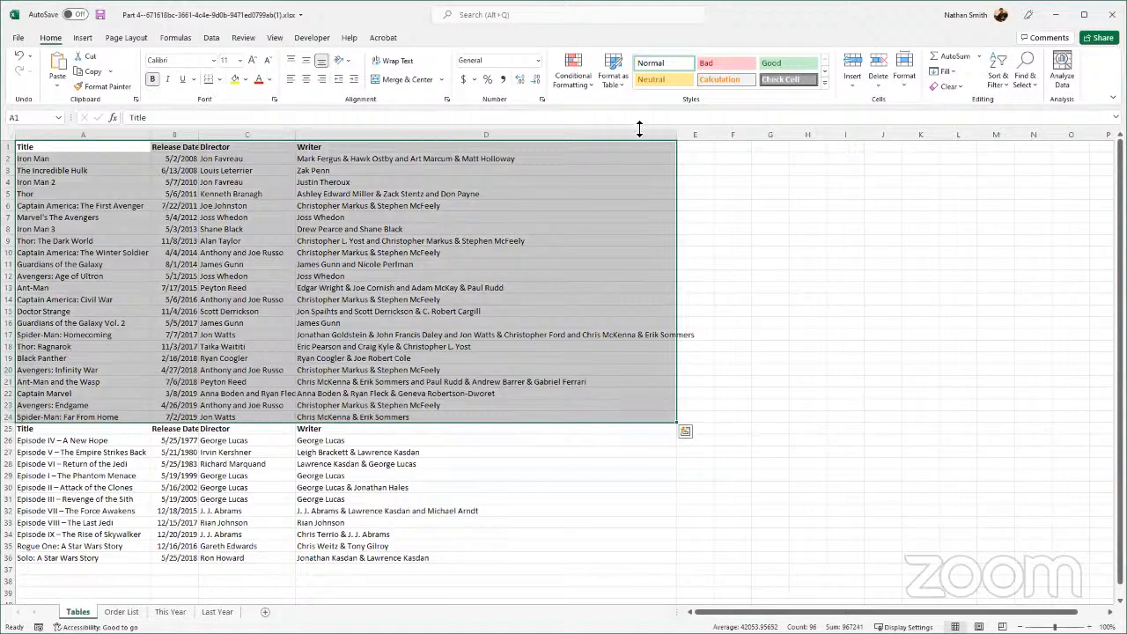
{"action": "left_click", "coordinate": [614, 70]}
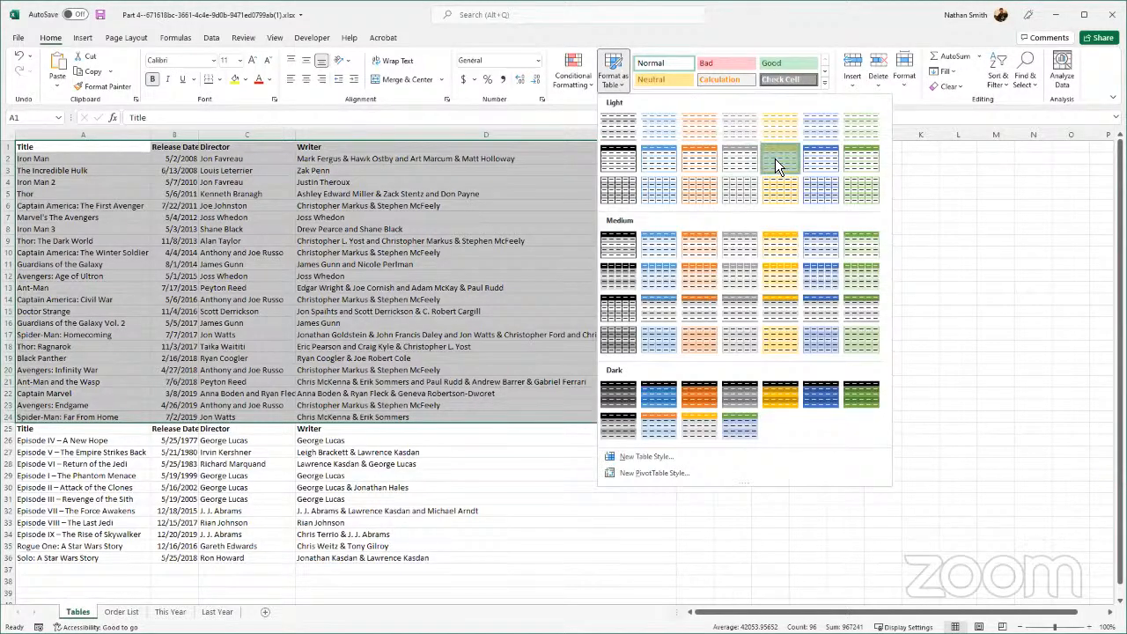
{"action": "left_click", "coordinate": [613, 280]}
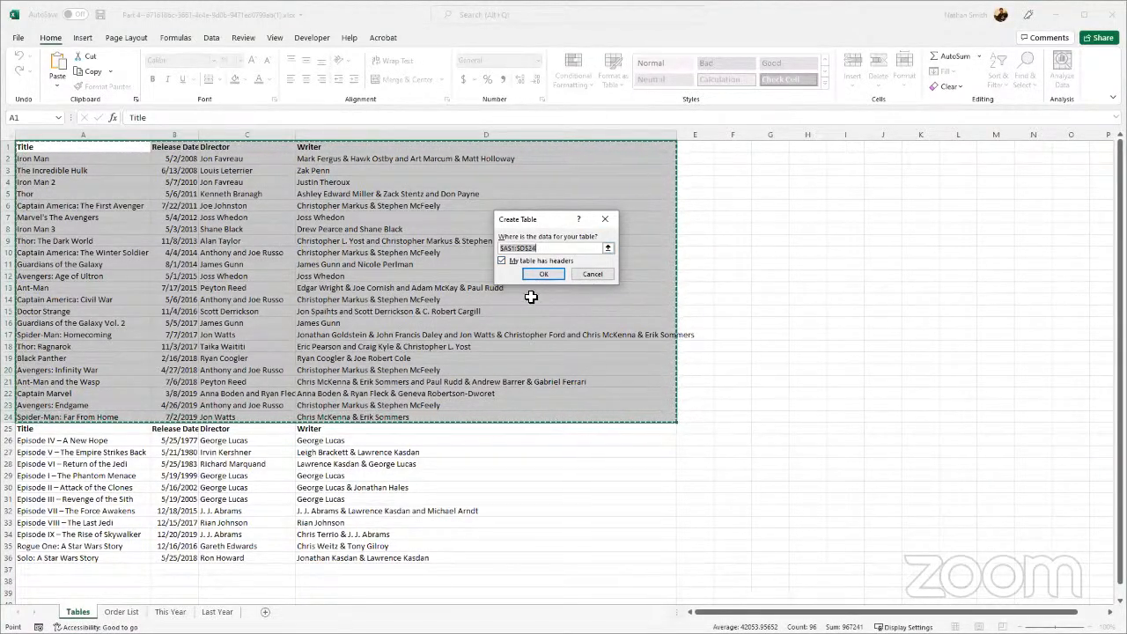
{"action": "left_click", "coordinate": [541, 276]}
{"action": "left_click", "coordinate": [479, 229]}
{"action": "left_click", "coordinate": [410, 314]}
{"action": "left_click", "coordinate": [341, 266]}
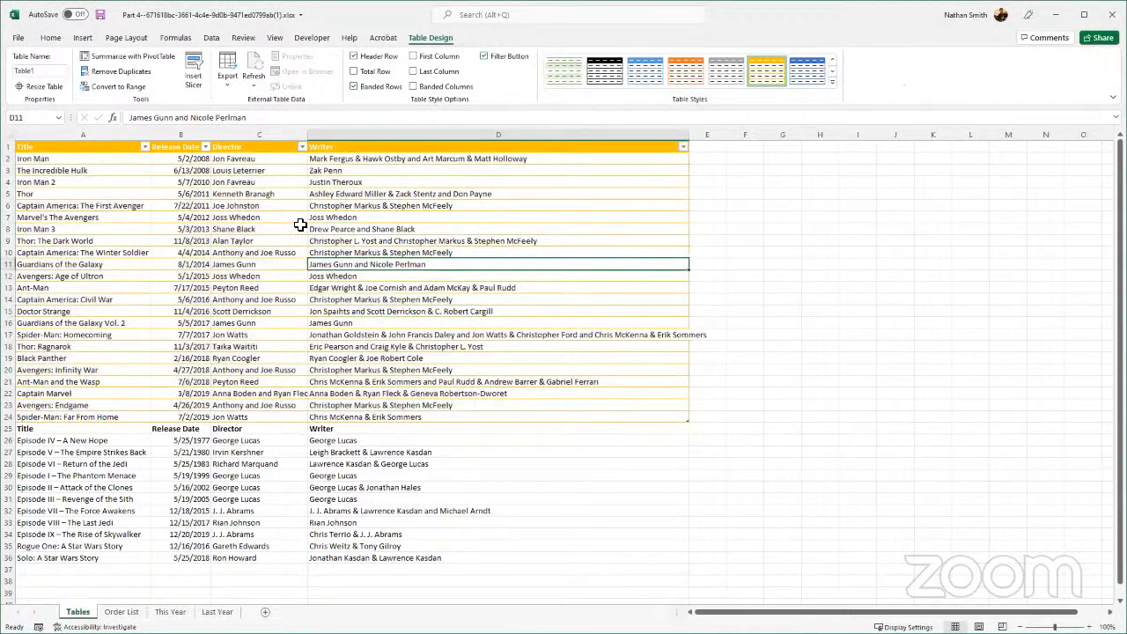
{"action": "left_click", "coordinate": [286, 207]}
{"action": "left_click", "coordinate": [106, 158]}
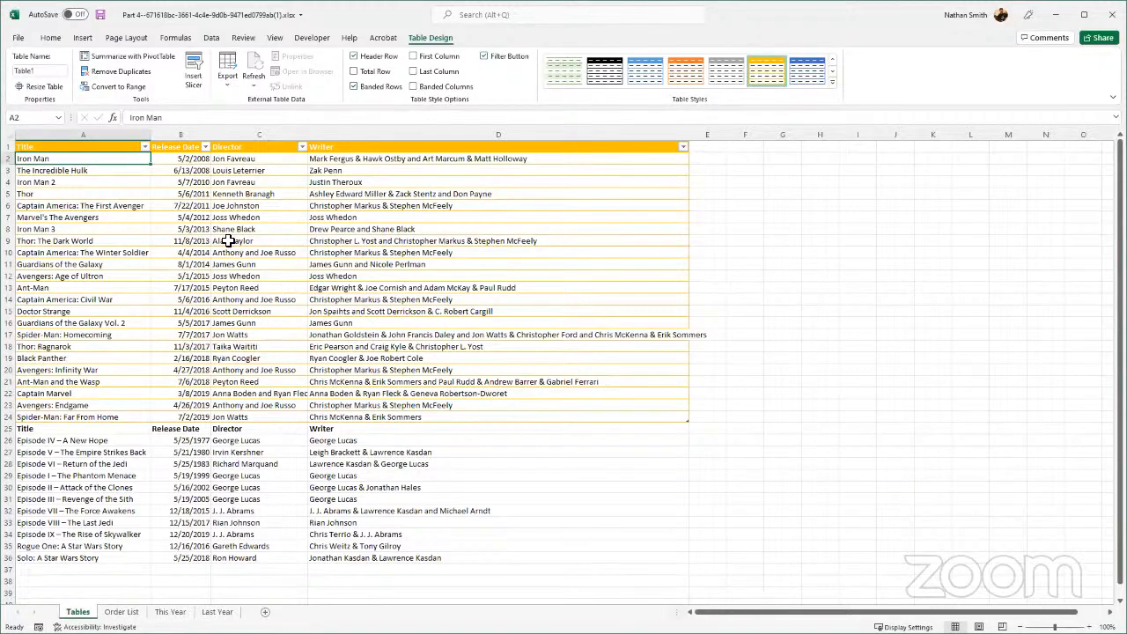
- Restyle the upper film table with the gold medium style that has a solid header and shaded banded rows
{"action": "left_click", "coordinate": [832, 74]}
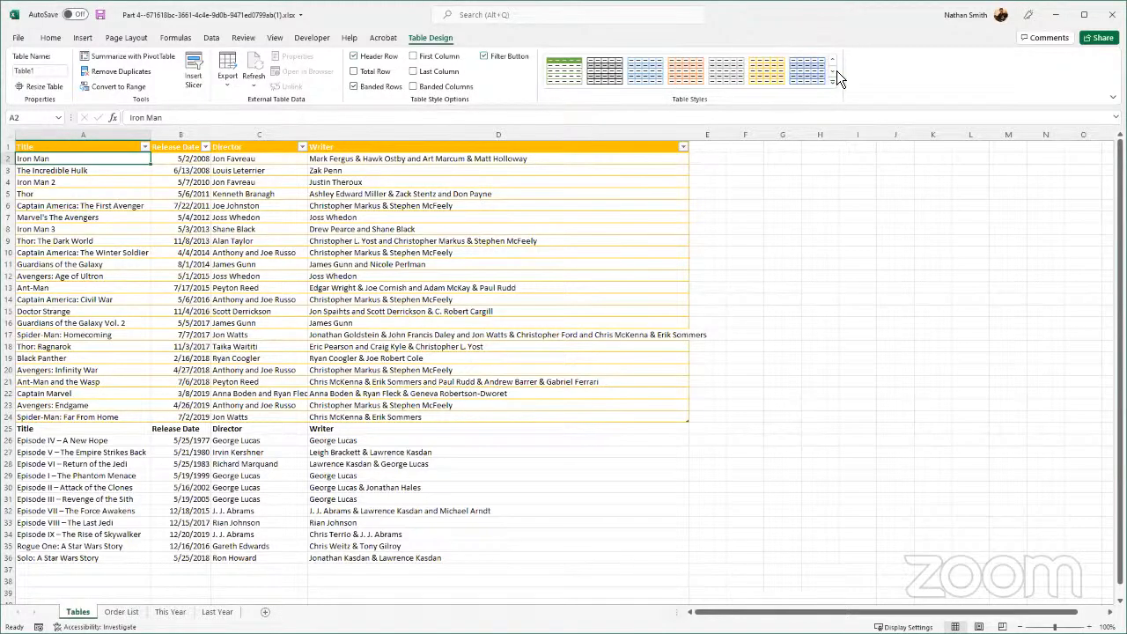
{"action": "left_click", "coordinate": [833, 73]}
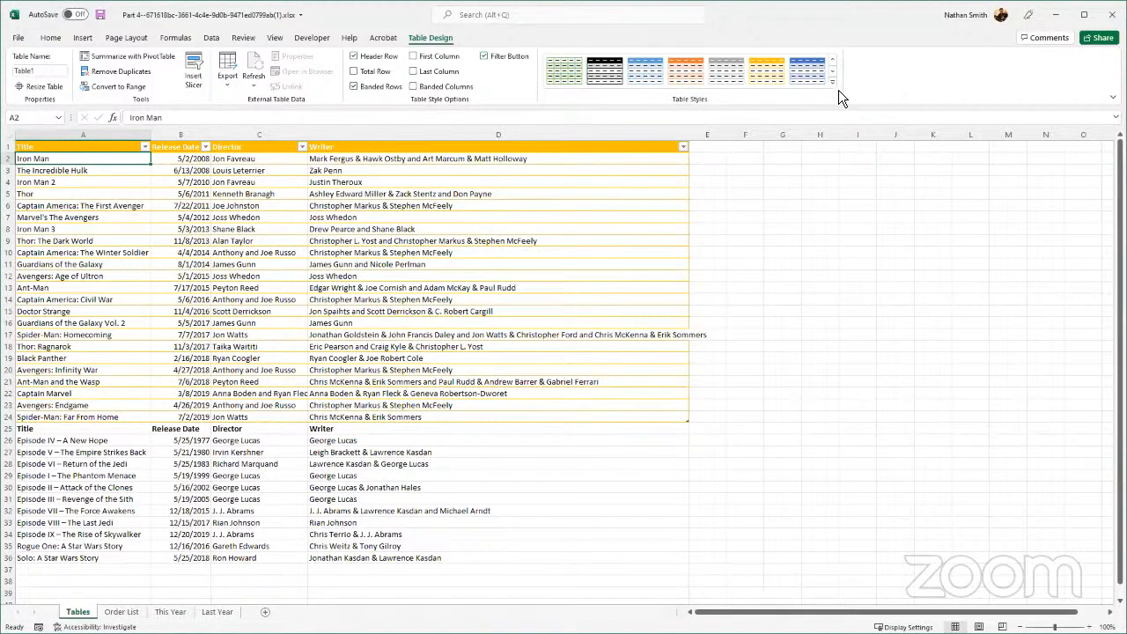
{"action": "left_click", "coordinate": [833, 81]}
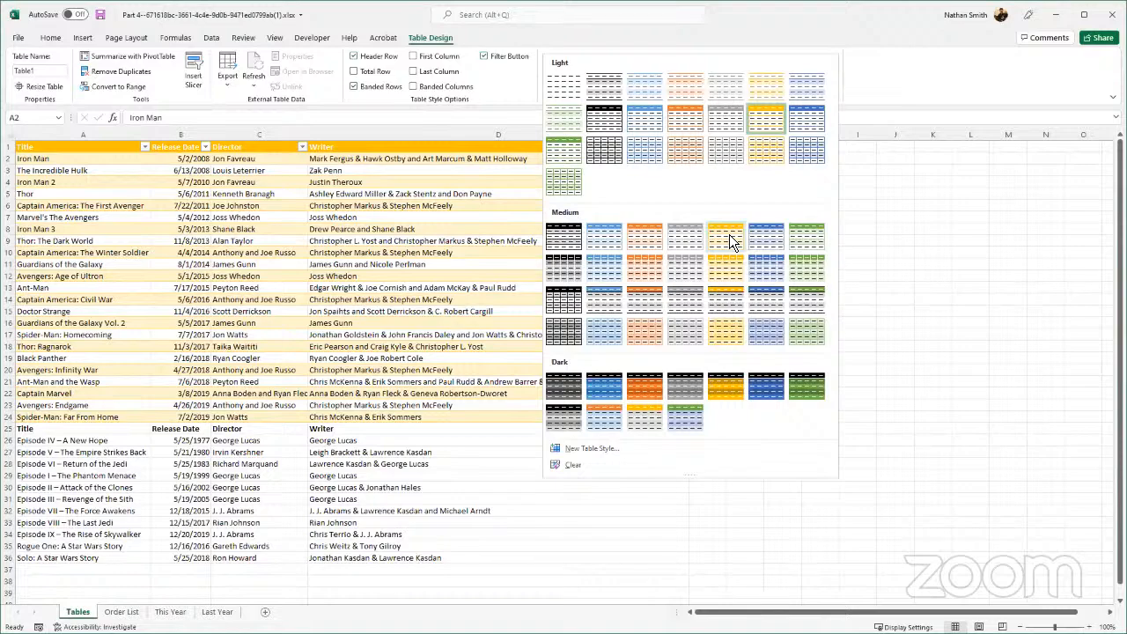
{"action": "left_click", "coordinate": [343, 163]}
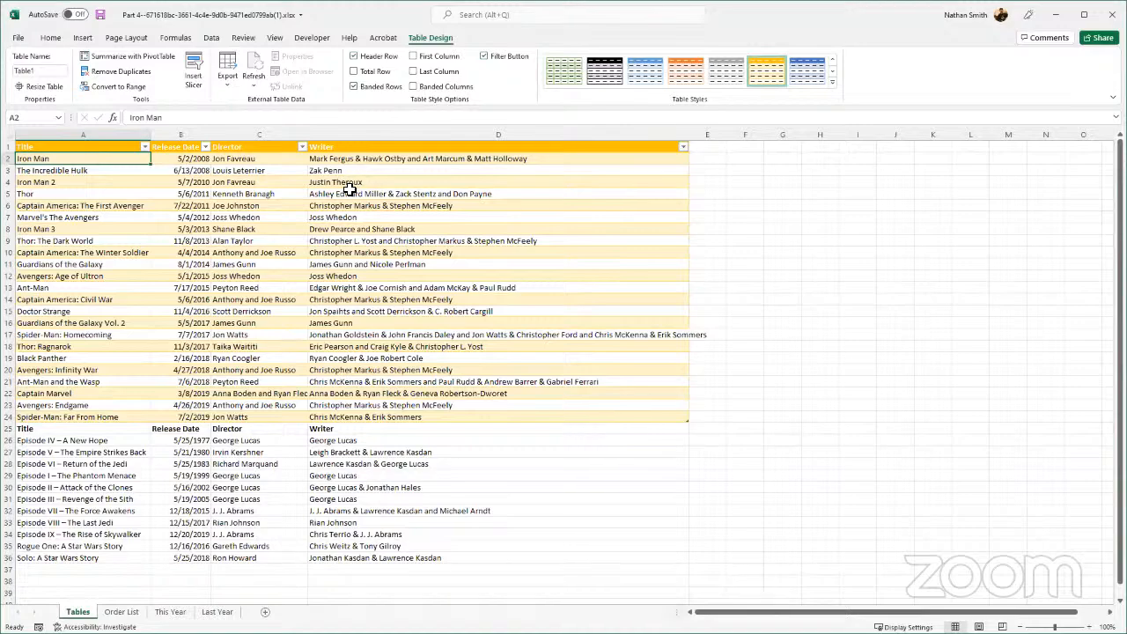
{"action": "left_click", "coordinate": [145, 207]}
{"action": "left_click", "coordinate": [116, 182]}
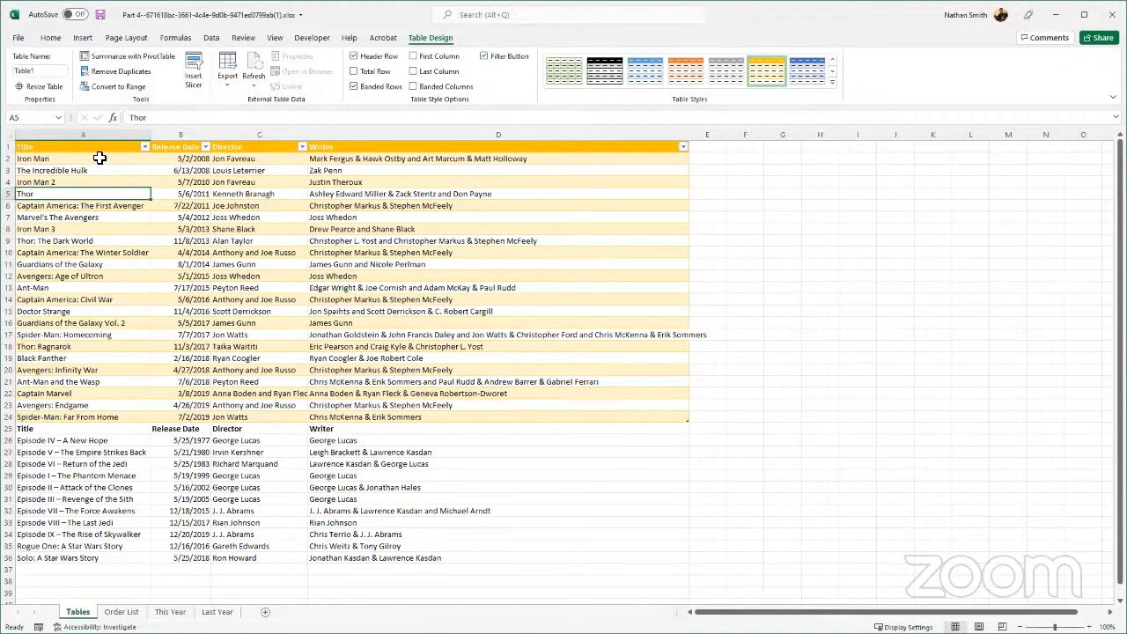
{"action": "left_click", "coordinate": [98, 159]}
{"action": "left_click", "coordinate": [244, 181]}
{"action": "left_click", "coordinate": [336, 205]}
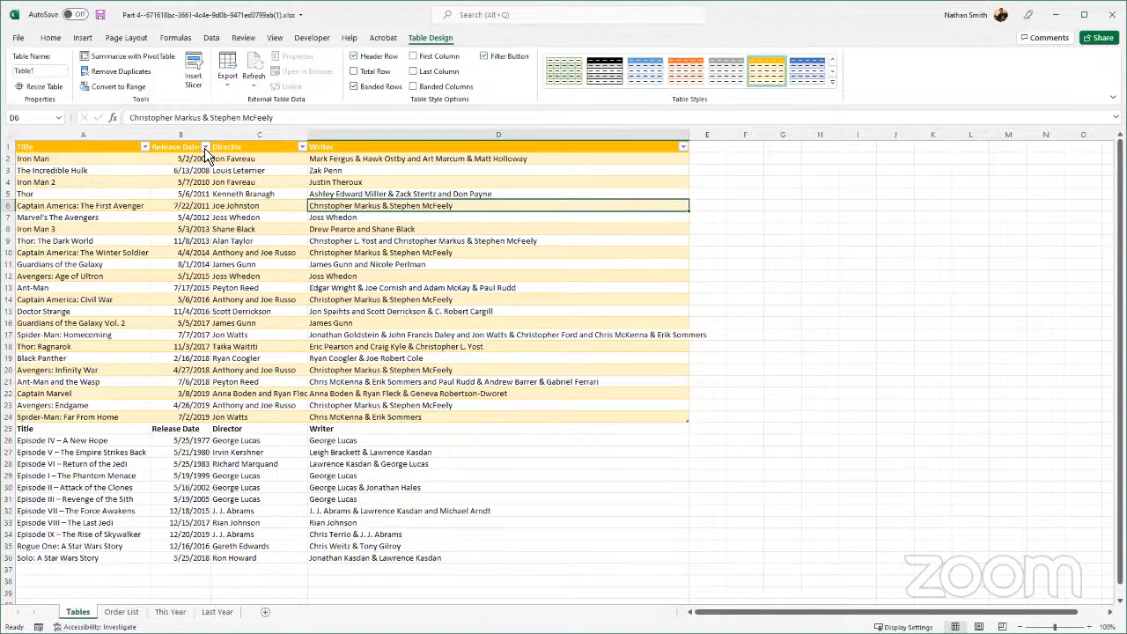
- Sort the upper film table by Release Date from oldest to newest and re-sort it by Title from A to Z
{"action": "left_click", "coordinate": [204, 148]}
{"action": "left_click", "coordinate": [164, 166]}
{"action": "left_click", "coordinate": [149, 147]}
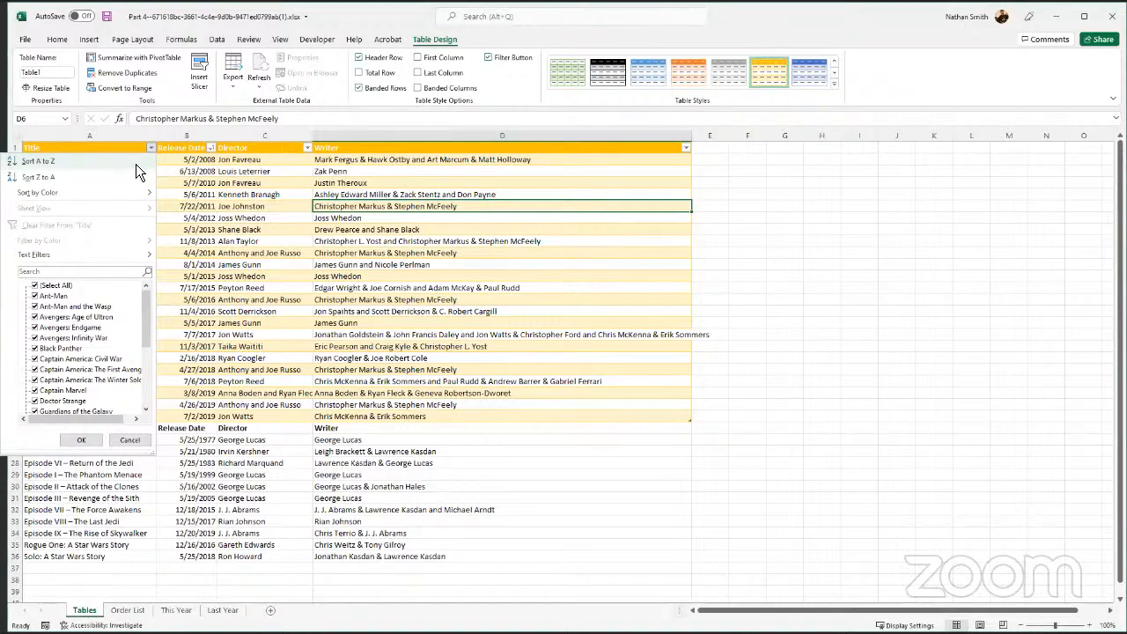
{"action": "left_click", "coordinate": [136, 163]}
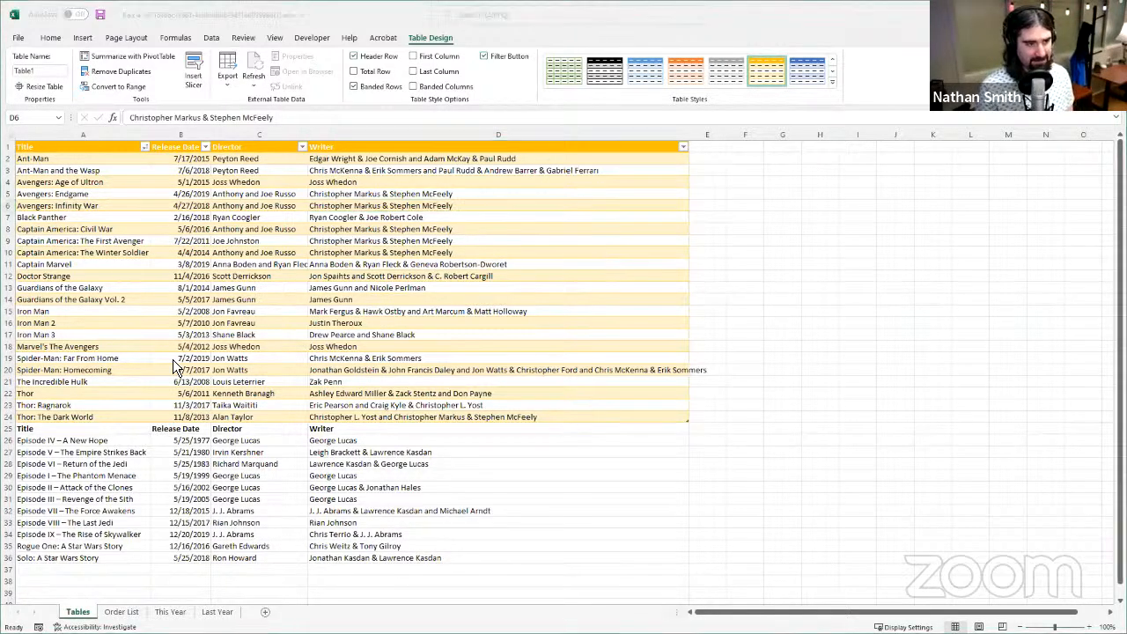
- Format A25:D36 as a second table with headers, using a blue medium style with banded rows
{"action": "left_click", "coordinate": [46, 429]}
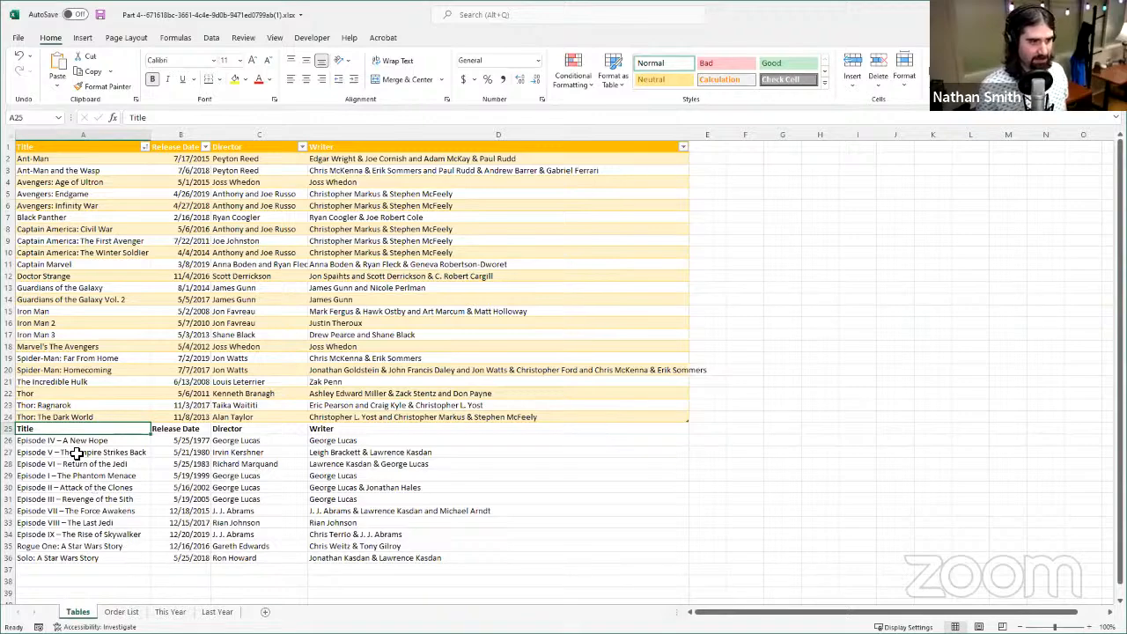
{"action": "left_click_drag", "start_coordinate": [73, 430], "coordinate": [431, 568]}
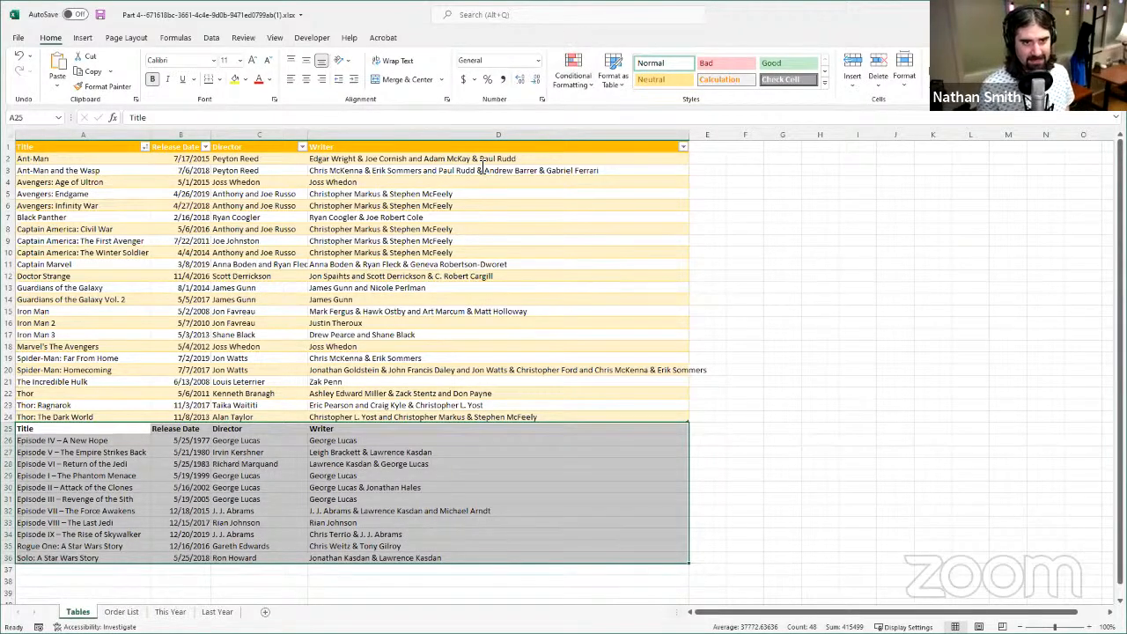
{"action": "left_click", "coordinate": [638, 89]}
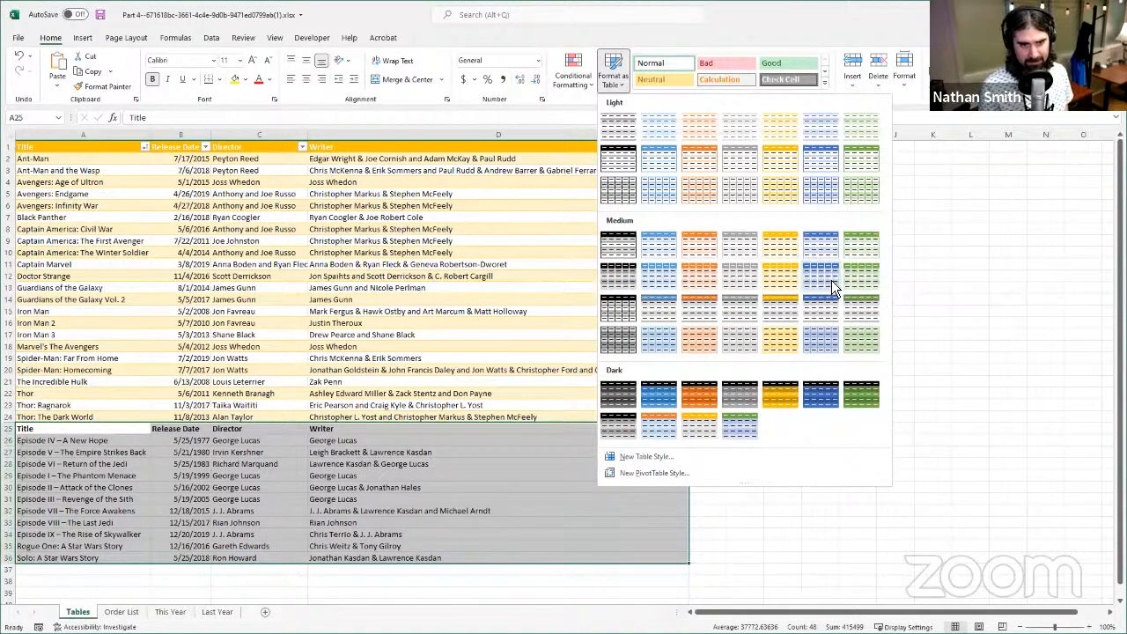
{"action": "left_click", "coordinate": [831, 280]}
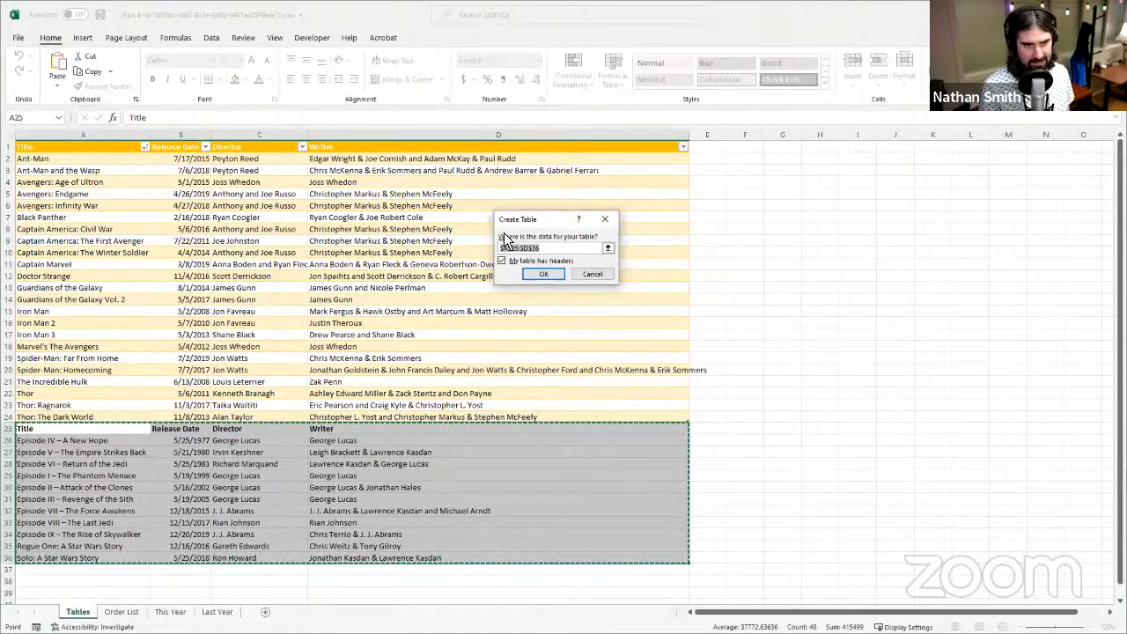
{"action": "left_click", "coordinate": [544, 274]}
- Alternate the selection between the gold and blue tables to examine them as separate tables
{"action": "left_click", "coordinate": [373, 509]}
{"action": "left_click", "coordinate": [440, 359]}
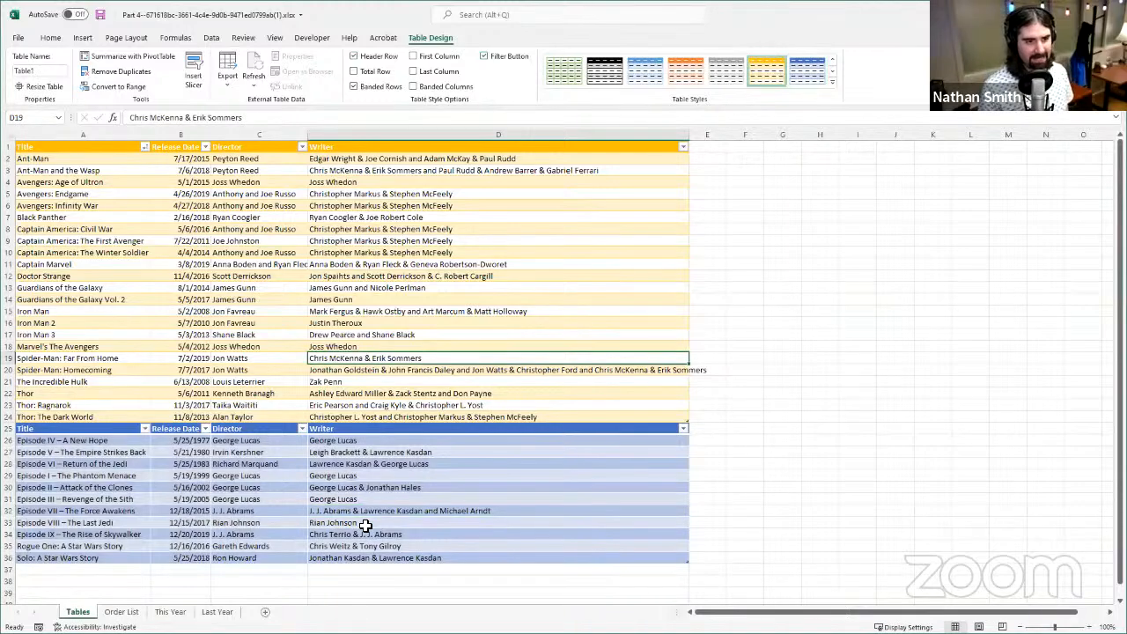
{"action": "left_click", "coordinate": [366, 526]}
{"action": "left_click", "coordinate": [401, 395]}
{"action": "left_click", "coordinate": [322, 533]}
{"action": "left_click", "coordinate": [354, 384]}
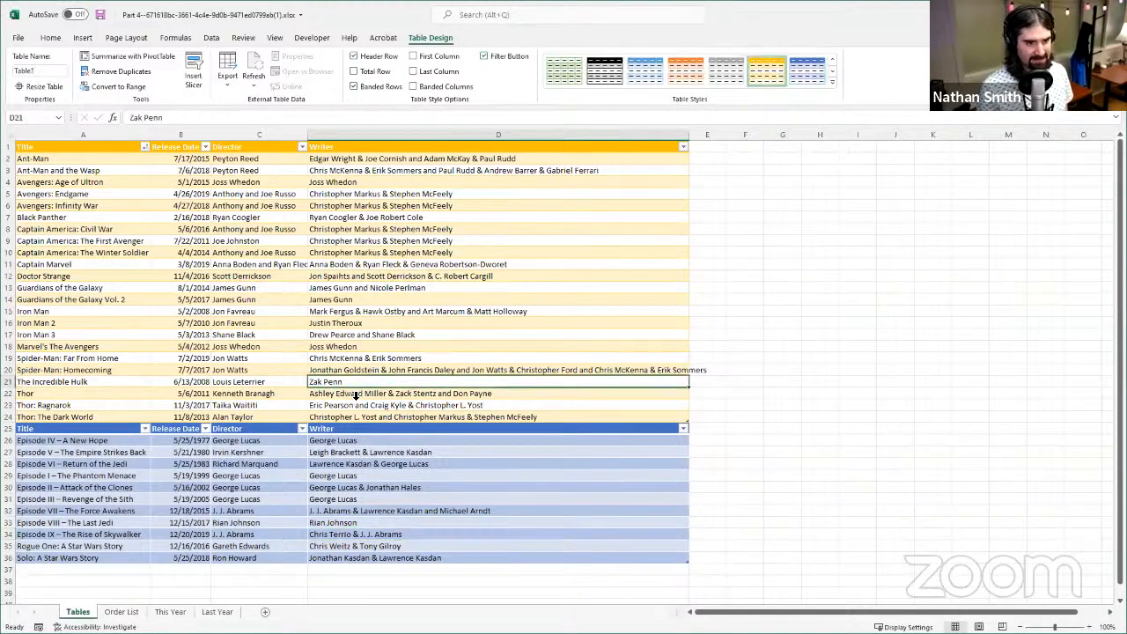
{"action": "left_click", "coordinate": [322, 498]}
{"action": "left_click", "coordinate": [339, 337]}
{"action": "left_click", "coordinate": [276, 550]}
{"action": "left_click", "coordinate": [356, 334]}
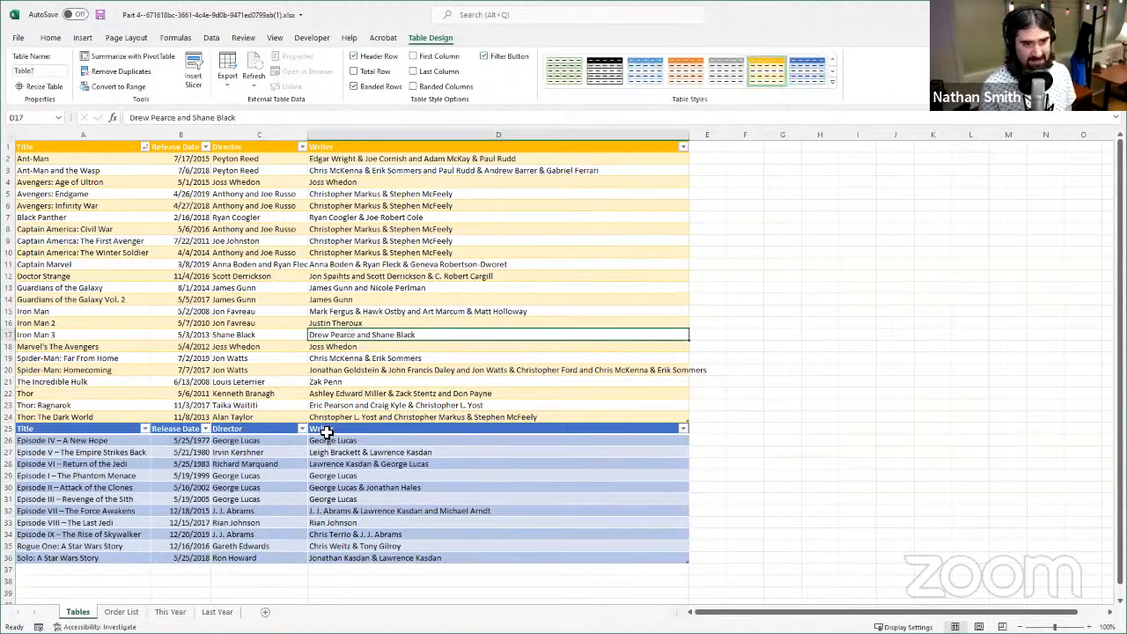
- Sort the blue table by Title from A to Z
{"action": "left_click", "coordinate": [145, 429]}
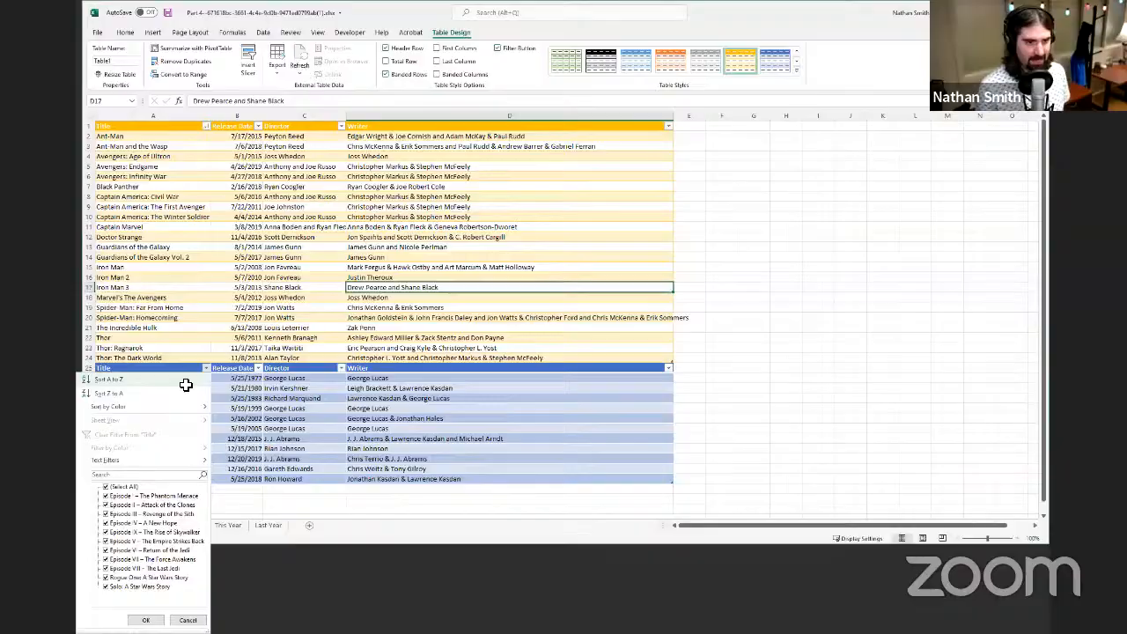
{"action": "left_click", "coordinate": [186, 385]}
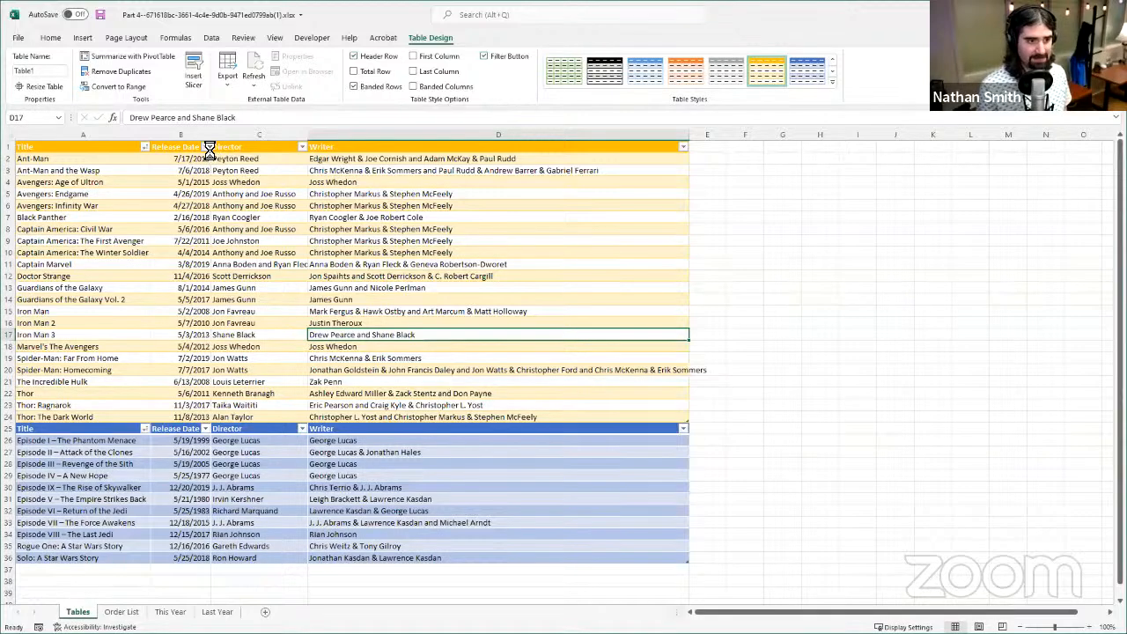
- Filter the gold table's Release Date column to 2017 only and clear that filter
{"action": "left_click", "coordinate": [205, 146]}
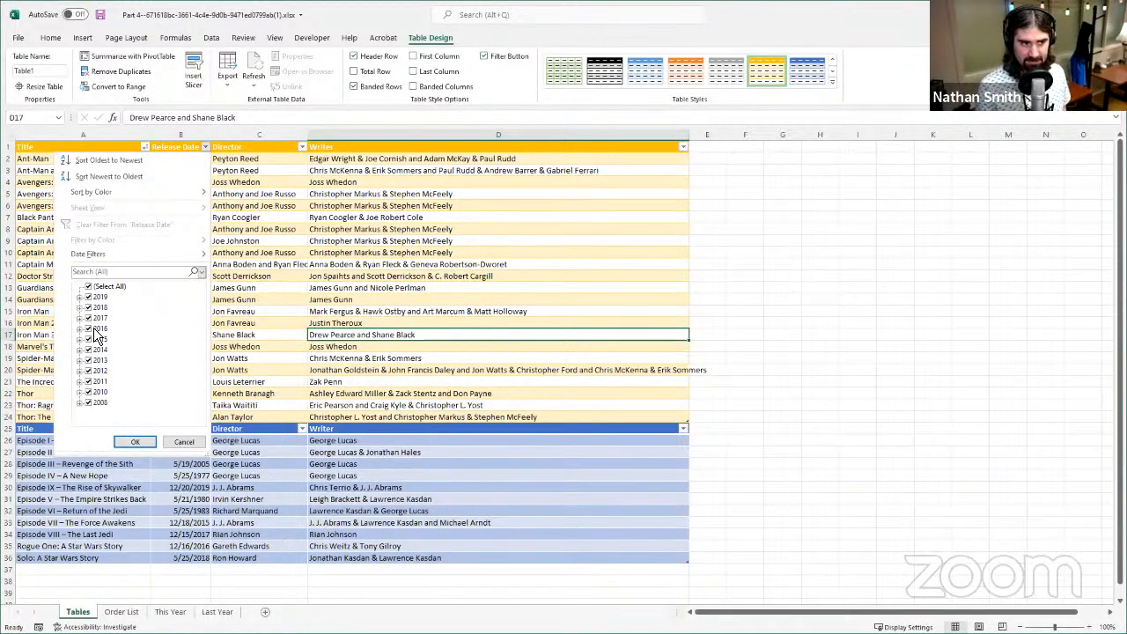
{"action": "left_click", "coordinate": [88, 287]}
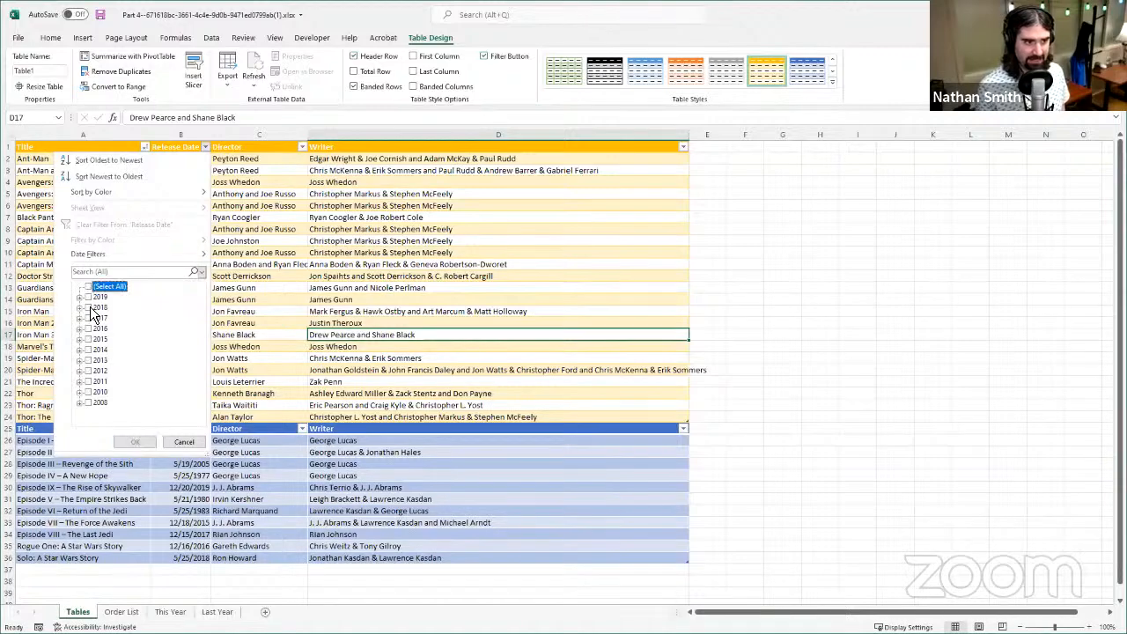
{"action": "left_click", "coordinate": [90, 319]}
{"action": "left_click", "coordinate": [130, 445]}
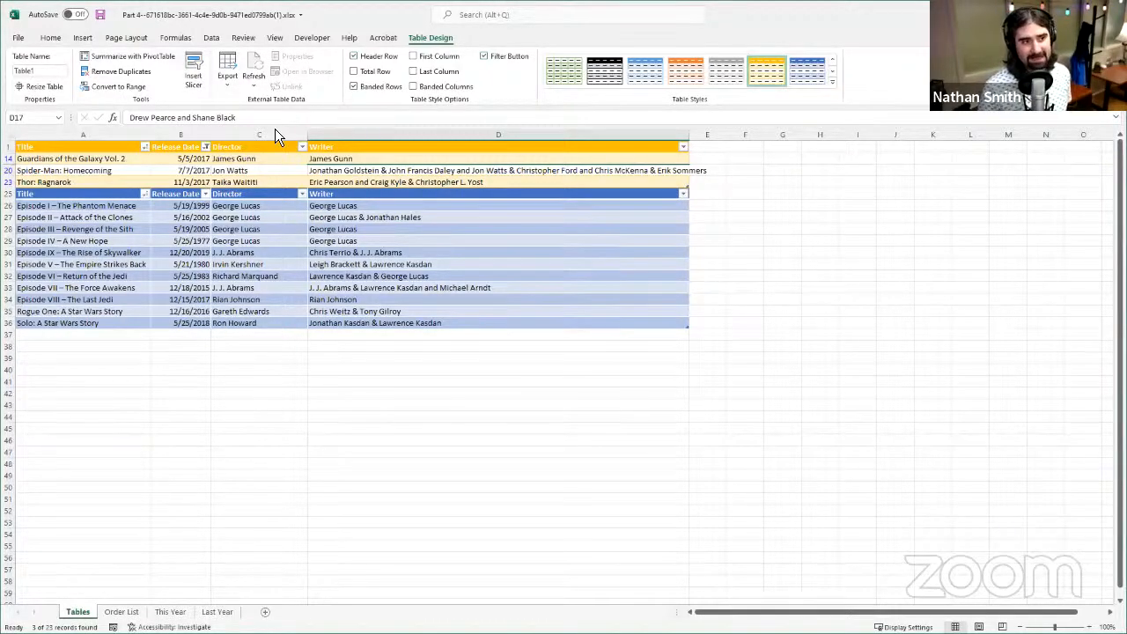
{"action": "left_click", "coordinate": [268, 181]}
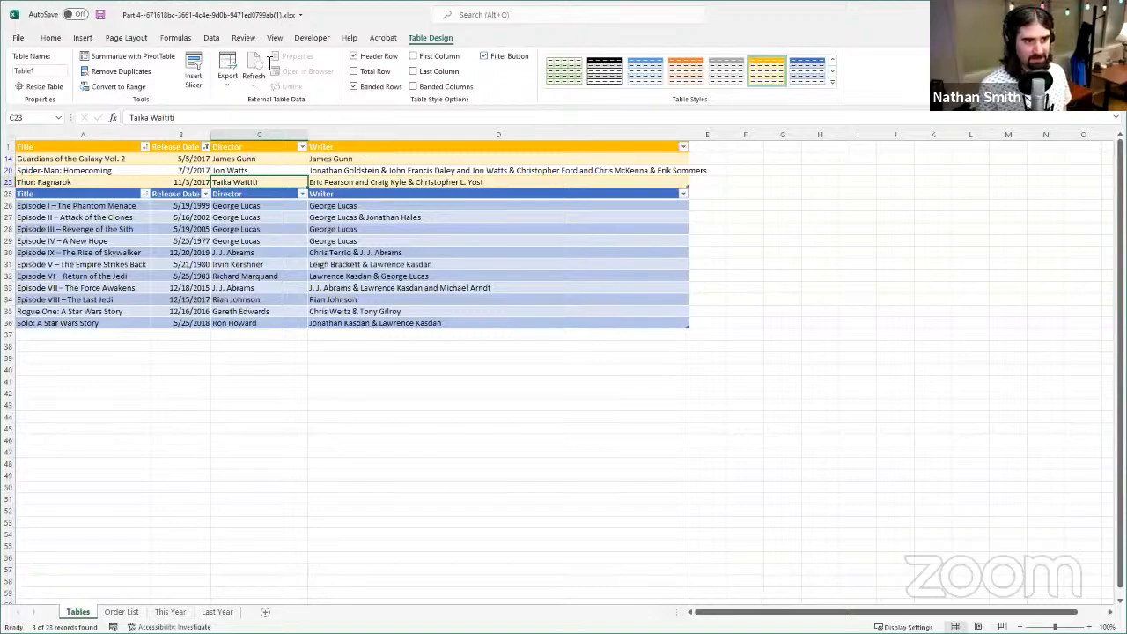
{"action": "left_click", "coordinate": [205, 146]}
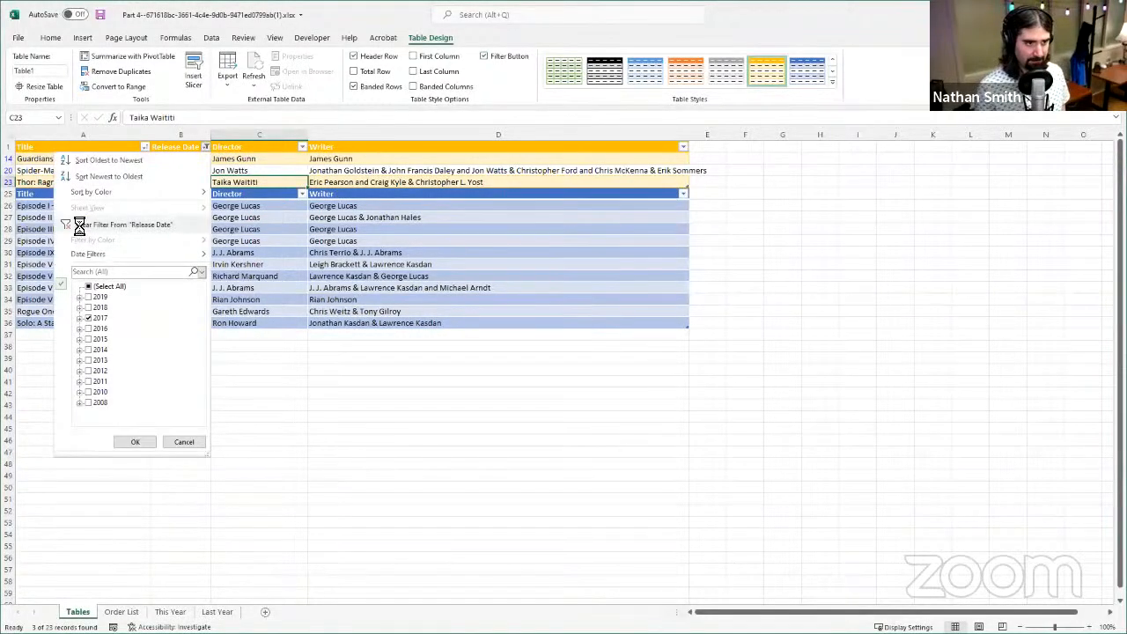
{"action": "left_click", "coordinate": [79, 224]}
{"action": "left_click", "coordinate": [181, 183]}
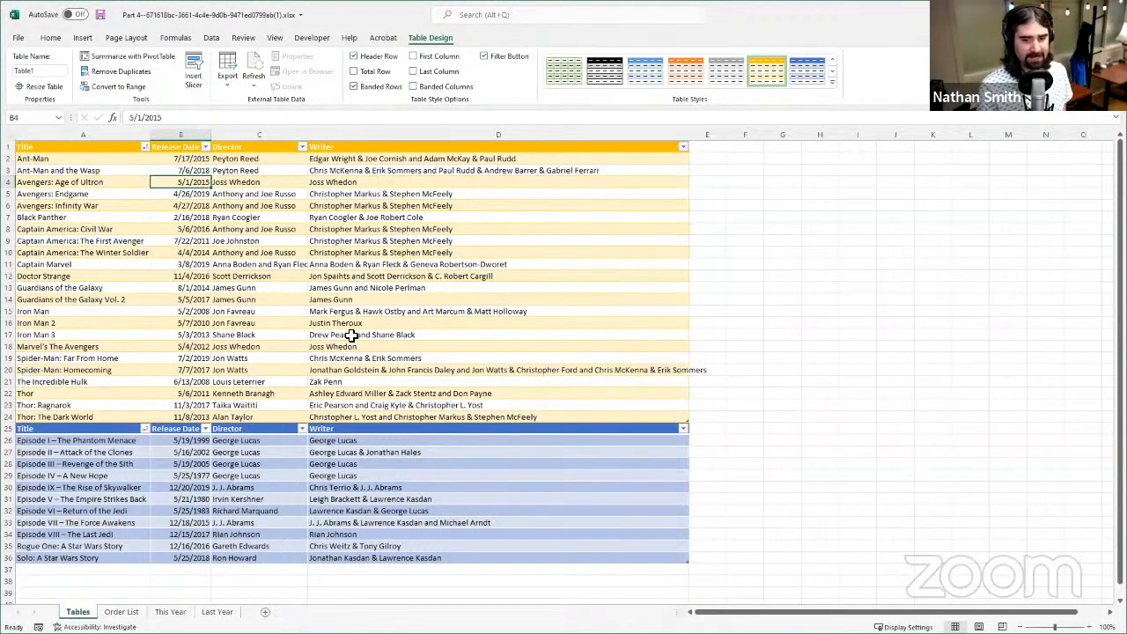
- Examine the gold table's column headers and the Writer column's filter options while further down the sheet
{"action": "scroll", "coordinate": [280, 255], "scroll_direction": "down", "scroll_amount": 1}
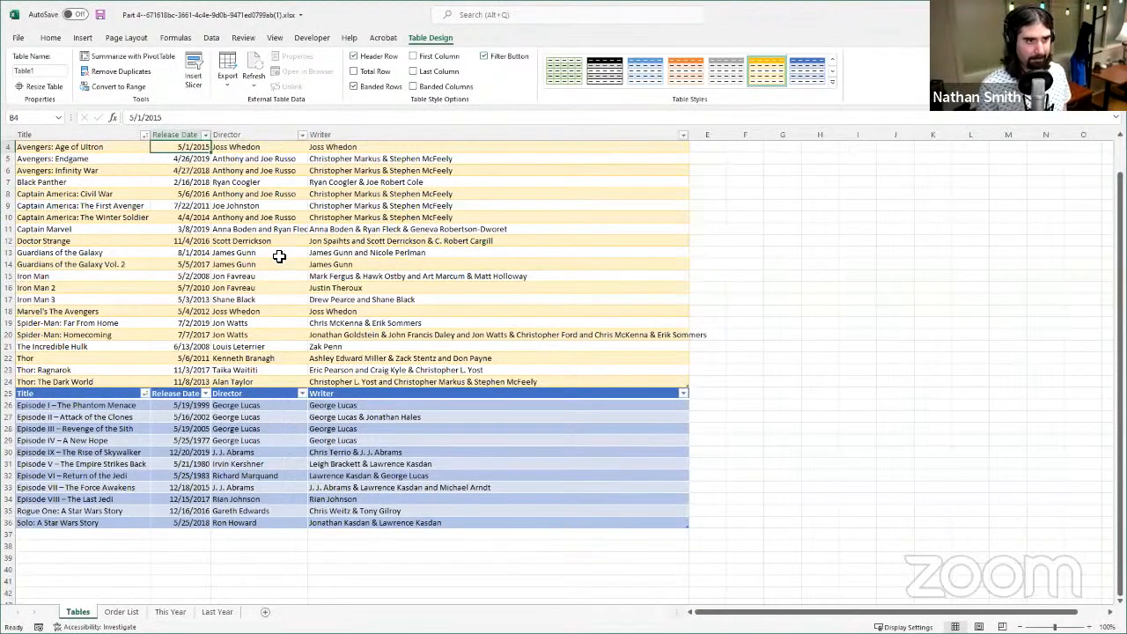
{"action": "scroll", "coordinate": [279, 255], "scroll_direction": "down", "scroll_amount": 1}
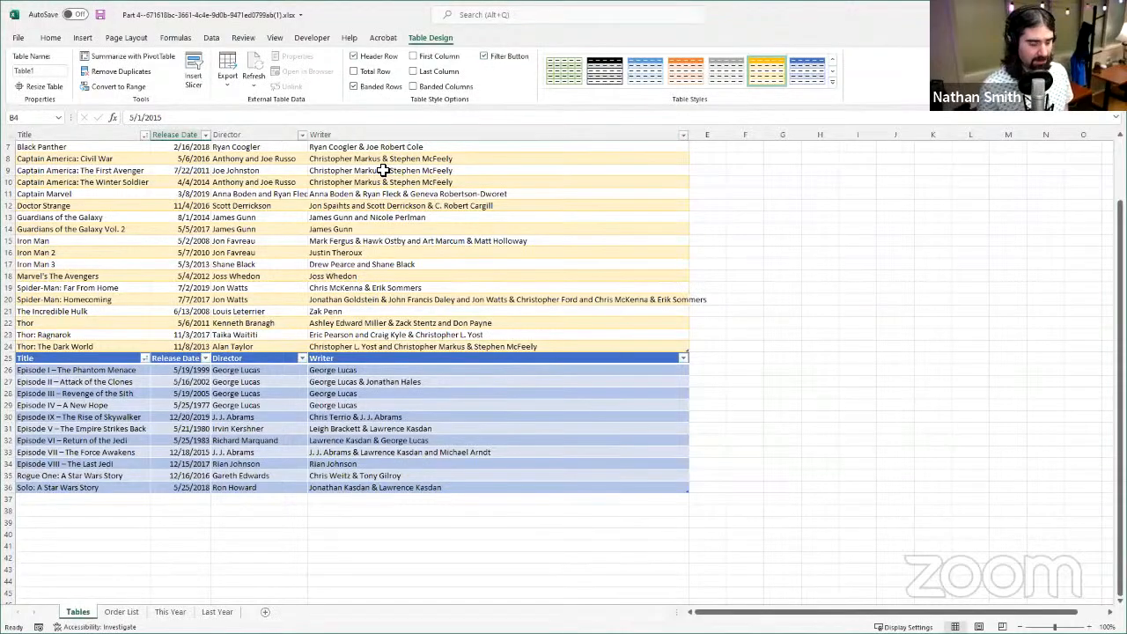
{"action": "left_click", "coordinate": [682, 135]}
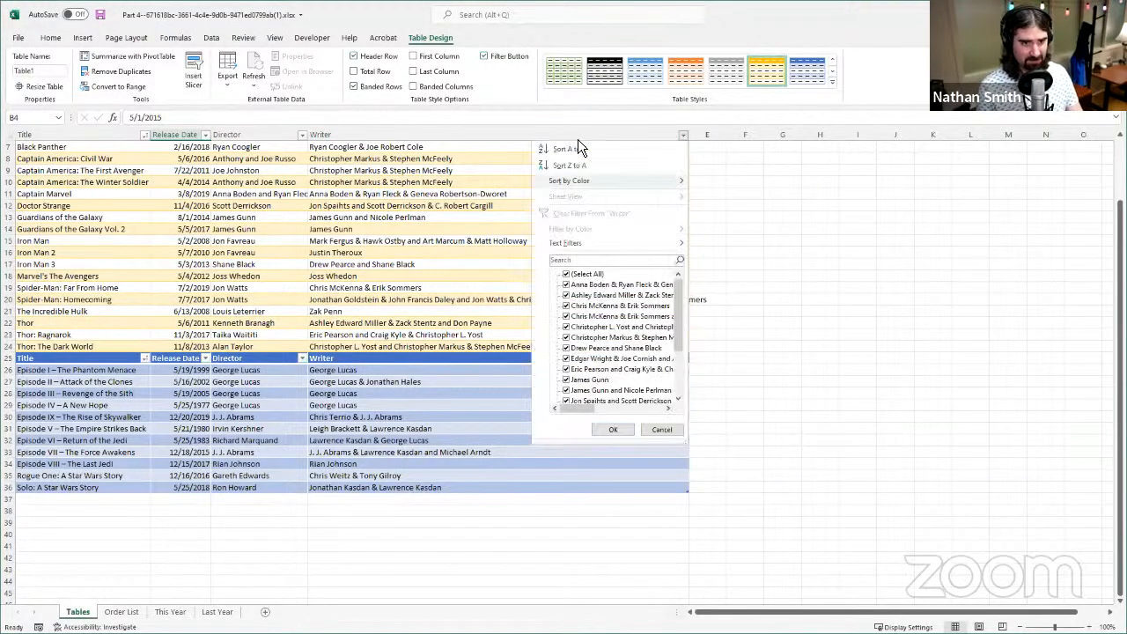
{"action": "key", "text": "Escape"}
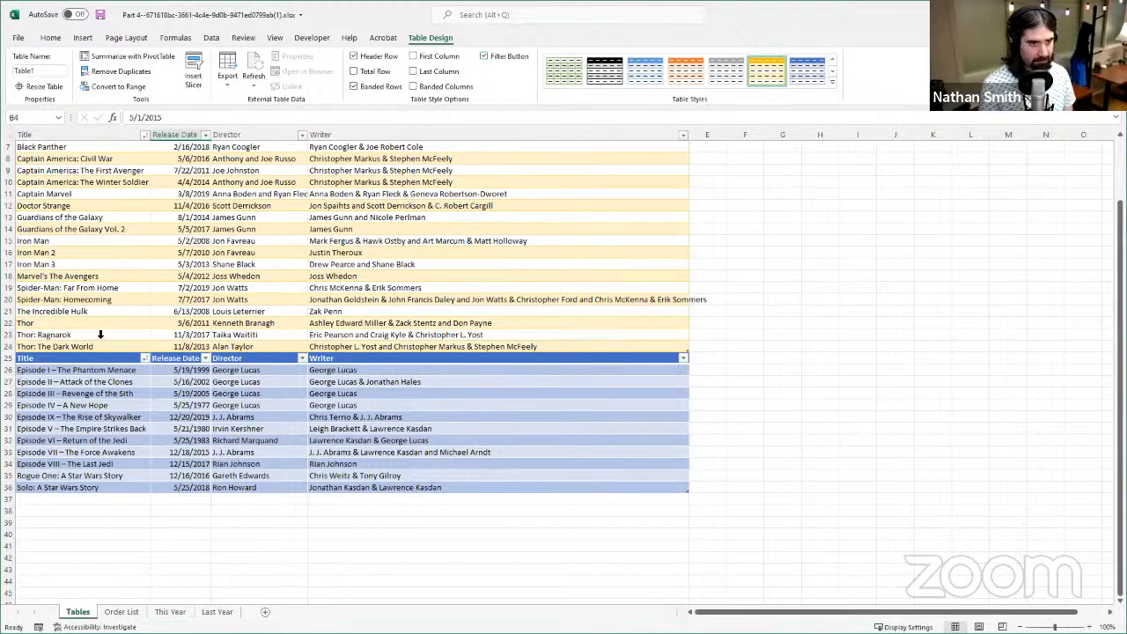
{"action": "scroll", "coordinate": [432, 287], "scroll_direction": "up", "scroll_amount": 2}
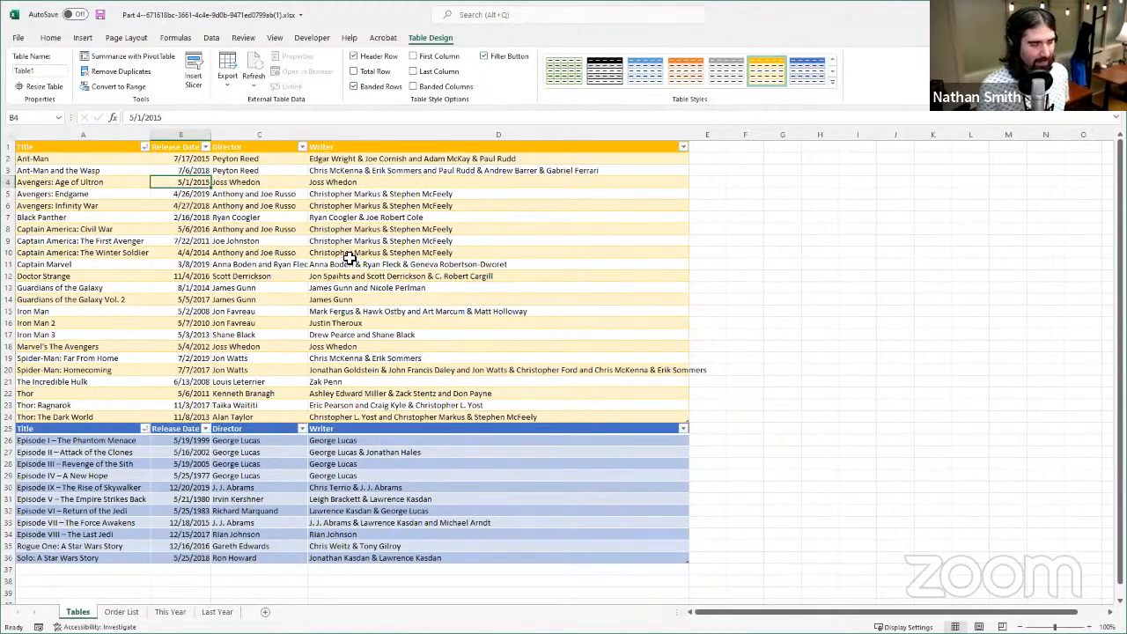
{"action": "scroll", "coordinate": [410, 271], "scroll_direction": "down", "scroll_amount": 4}
{"action": "scroll", "coordinate": [412, 255], "scroll_direction": "up", "scroll_amount": 3}
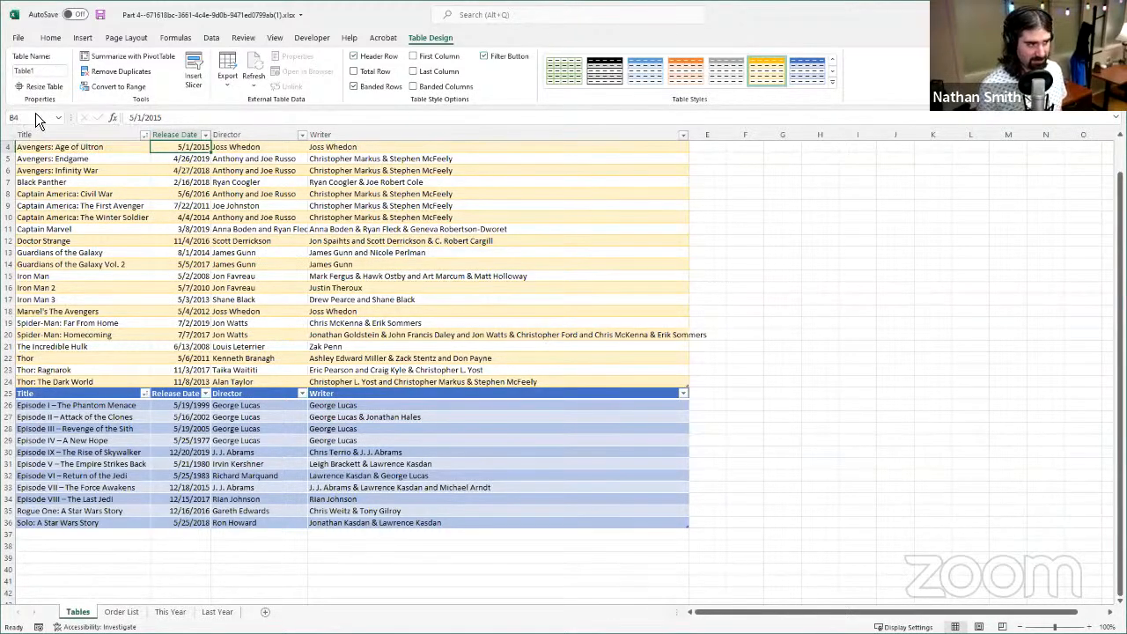
- Rename the gold film table as Marvel
{"action": "left_click", "coordinate": [59, 71]}
{"action": "type", "text": "Marvel"}
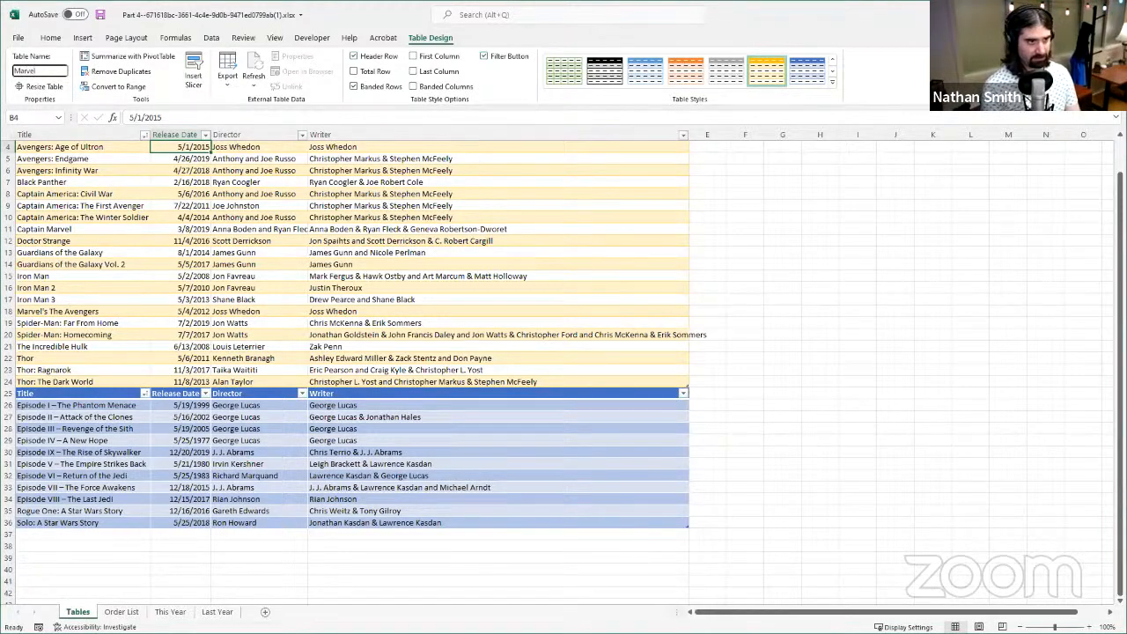
{"action": "key", "text": "Return"}
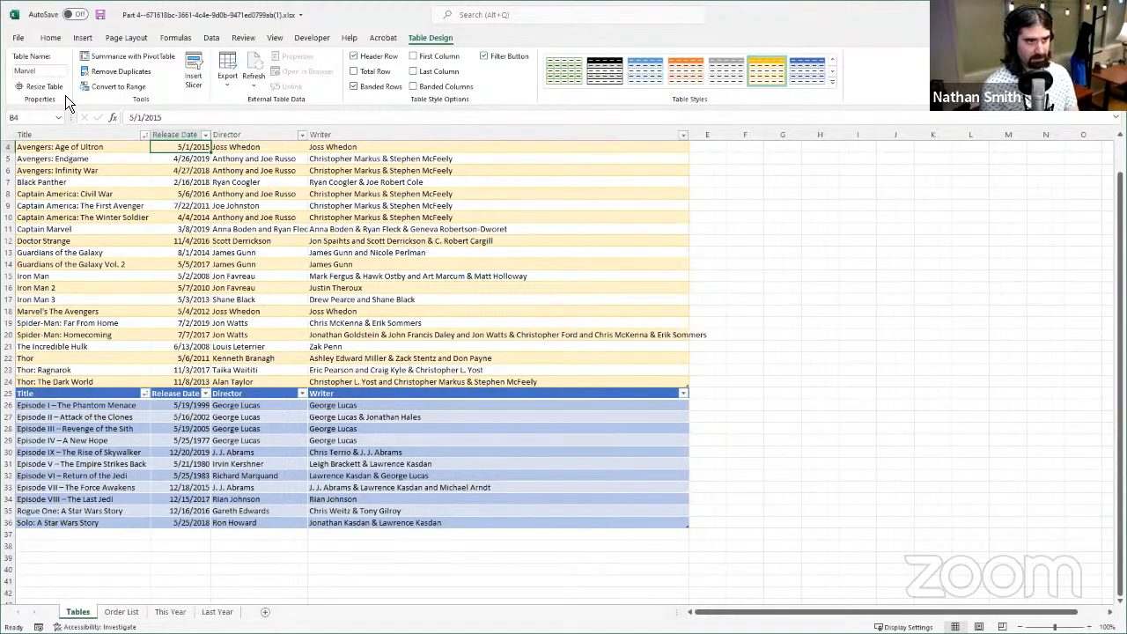
{"action": "left_click", "coordinate": [445, 251]}
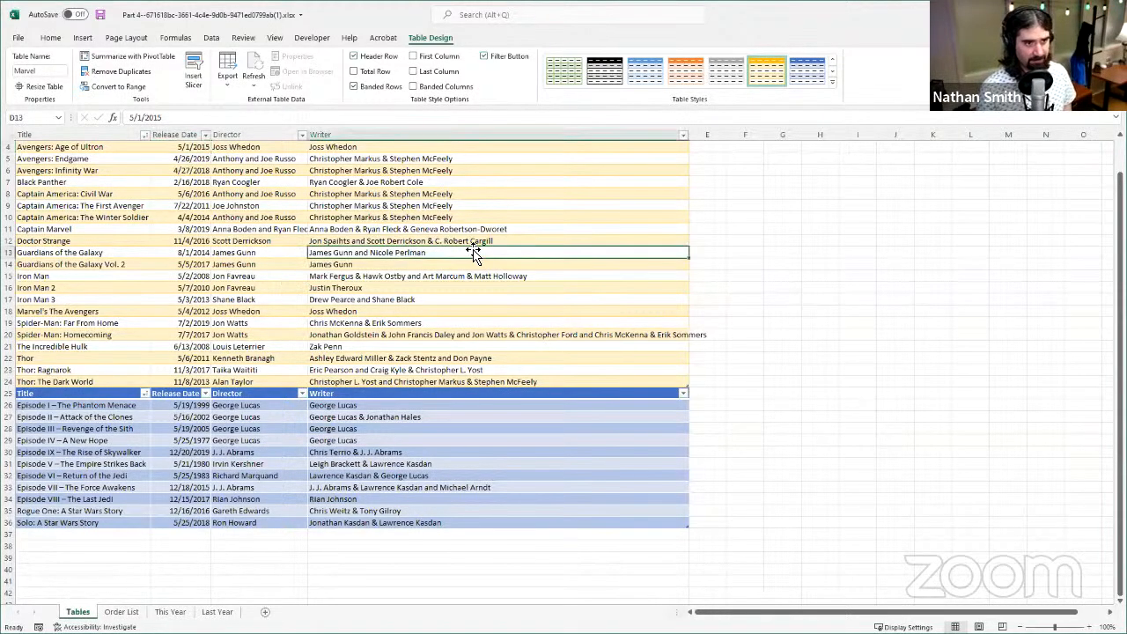
{"action": "left_click", "coordinate": [300, 301]}
{"action": "left_click", "coordinate": [145, 231]}
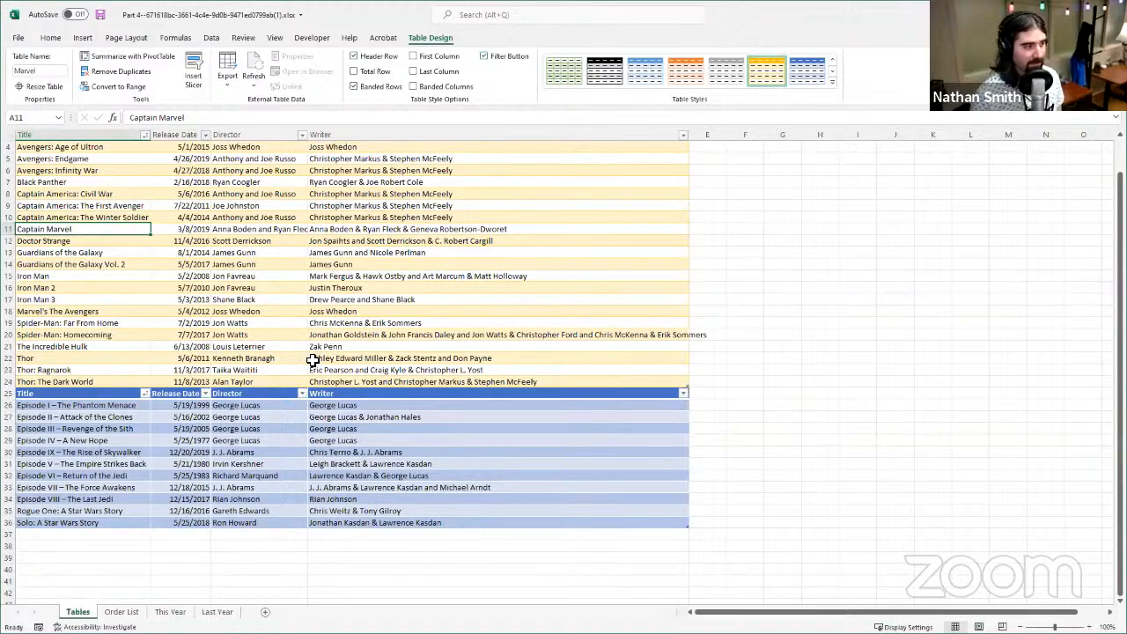
{"action": "scroll", "coordinate": [363, 343], "scroll_direction": "up", "scroll_amount": 1}
{"action": "scroll", "coordinate": [363, 343], "scroll_direction": "up", "scroll_amount": 2}
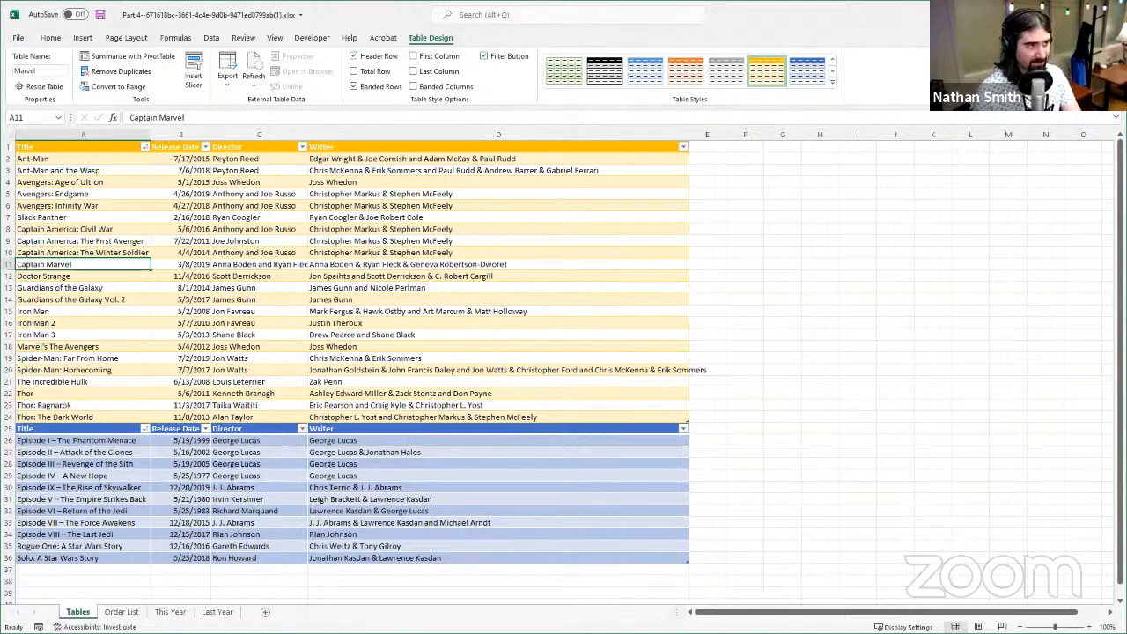
{"action": "left_click", "coordinate": [58, 159]}
{"action": "left_click", "coordinate": [85, 193]}
{"action": "left_click", "coordinate": [368, 266]}
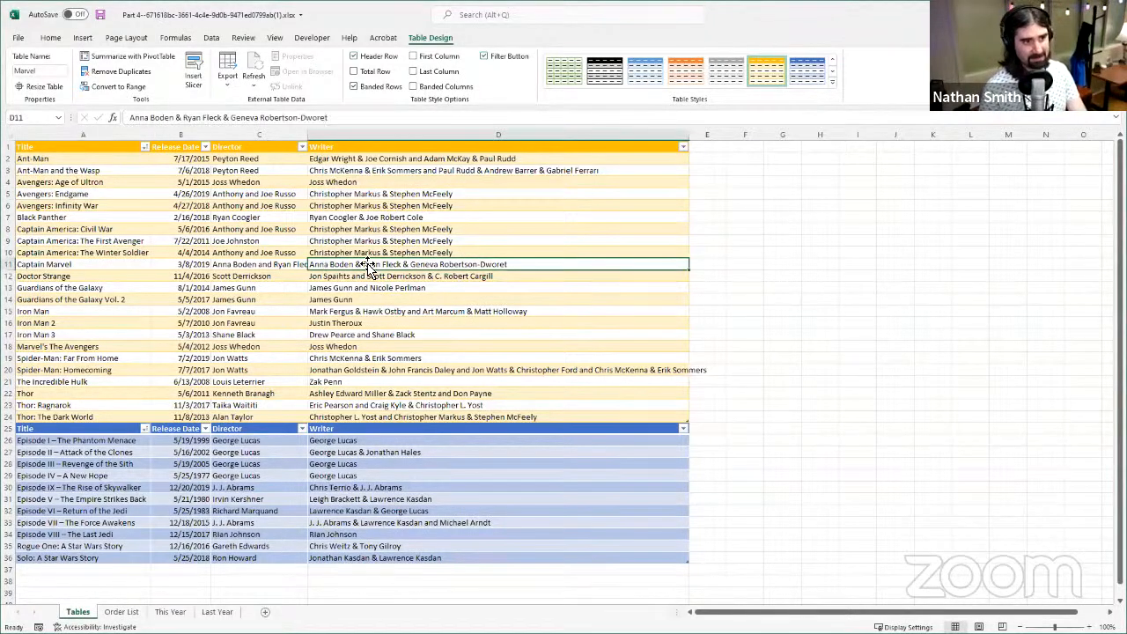
{"action": "left_click", "coordinate": [369, 252]}
{"action": "left_click", "coordinate": [353, 205]}
{"action": "left_click", "coordinate": [177, 252]}
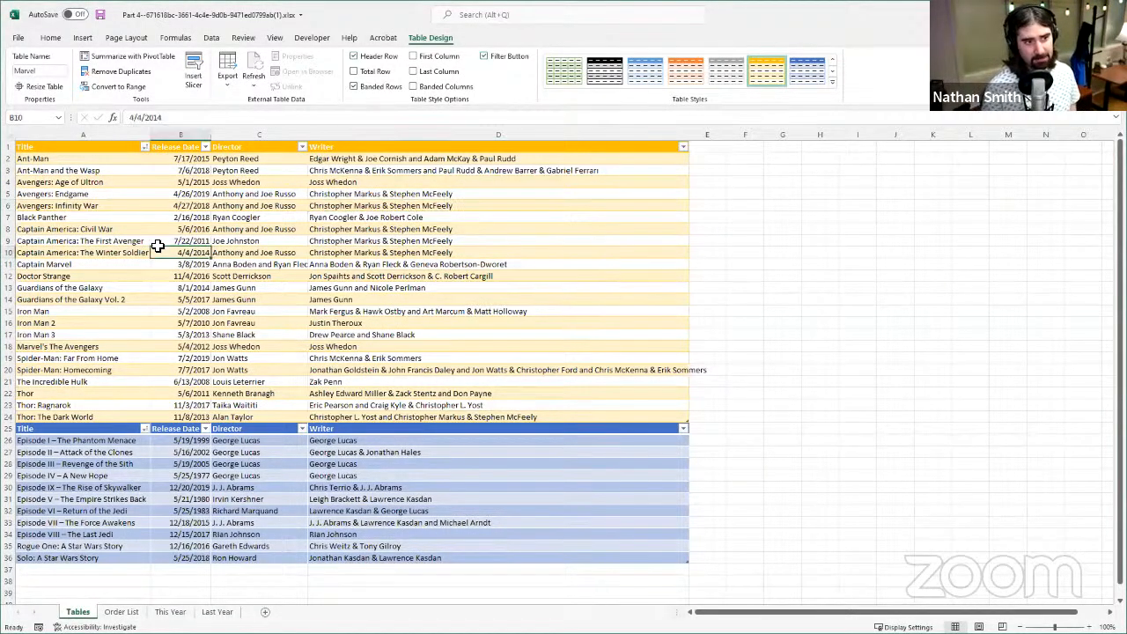
{"action": "left_click", "coordinate": [95, 230]}
{"action": "left_click", "coordinate": [91, 141]}
{"action": "left_click", "coordinate": [99, 149]}
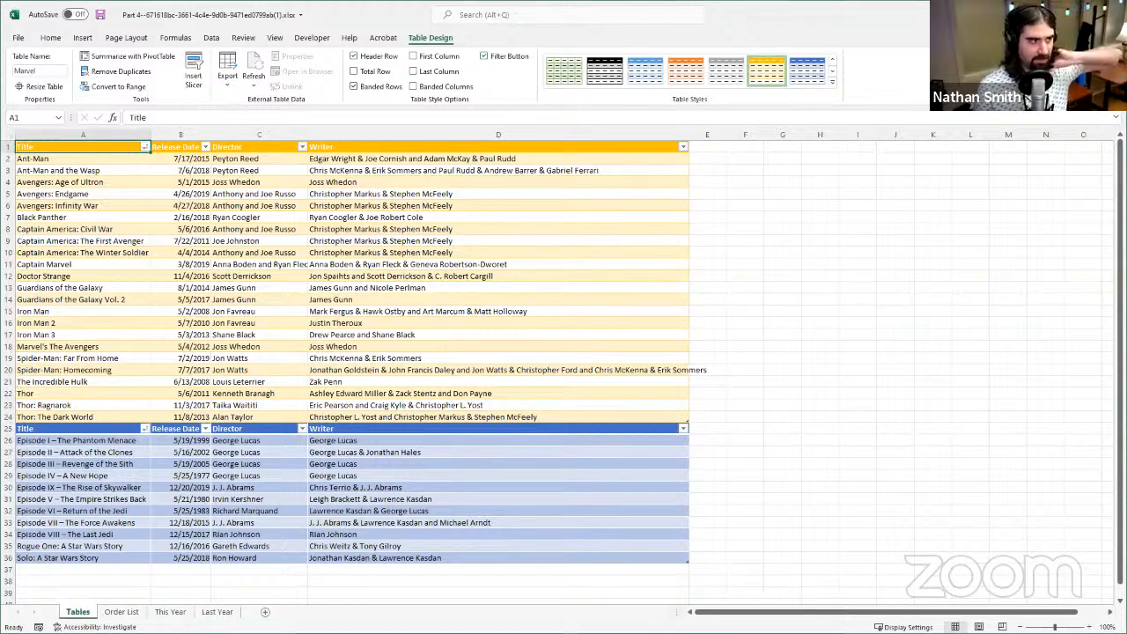
{"action": "key", "text": "alt+Tab"}
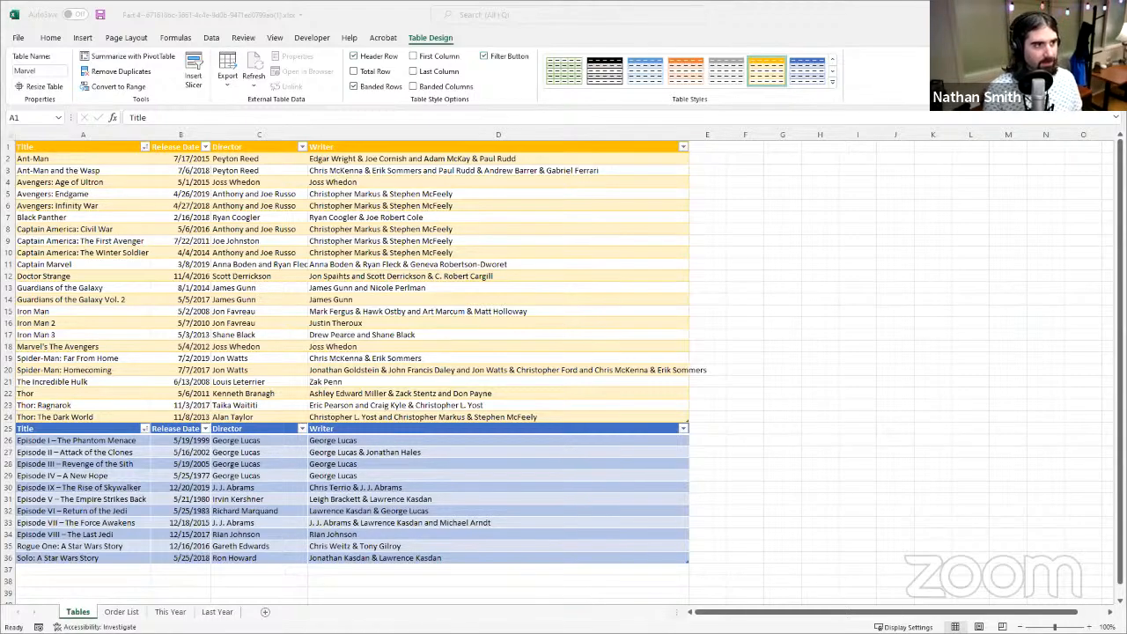
- Switch to the Order List sheet and look over its headers and first order records
{"action": "left_click", "coordinate": [129, 612]}
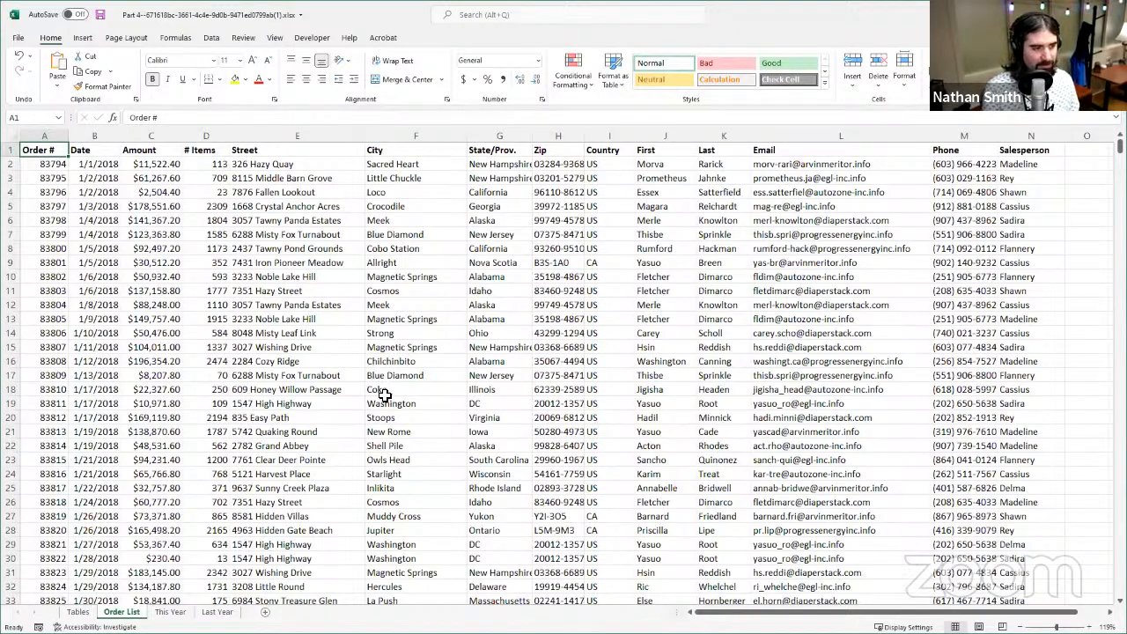
{"action": "scroll", "coordinate": [370, 453], "scroll_direction": "down", "scroll_amount": 3}
{"action": "scroll", "coordinate": [371, 453], "scroll_direction": "down", "scroll_amount": 5}
{"action": "scroll", "coordinate": [378, 456], "scroll_direction": "up", "scroll_amount": 8}
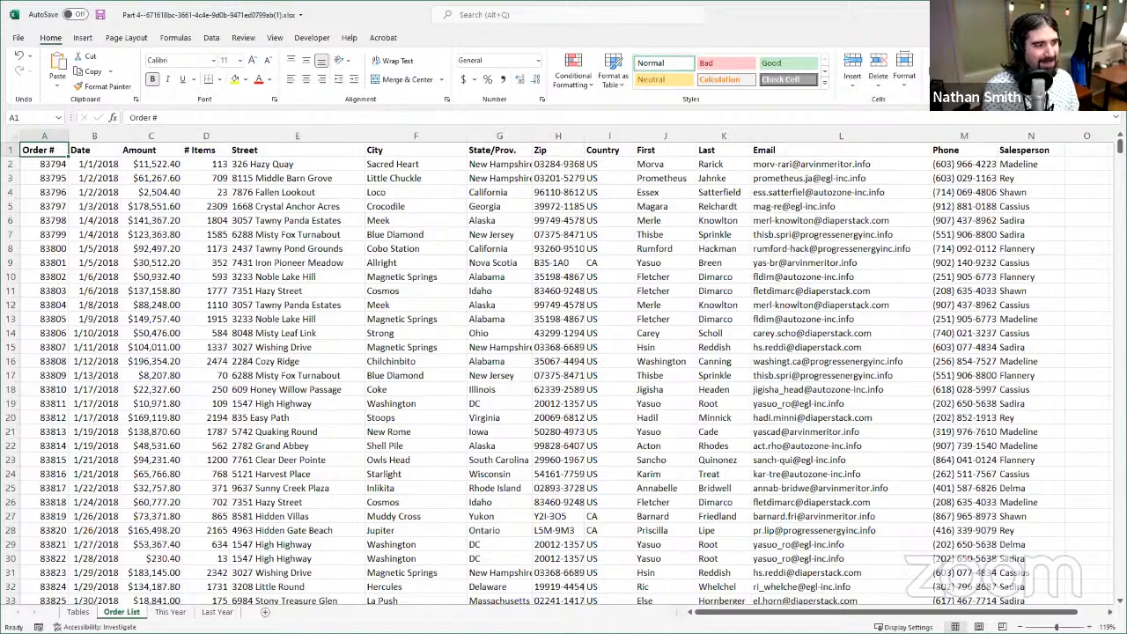
{"action": "left_click", "coordinate": [396, 322]}
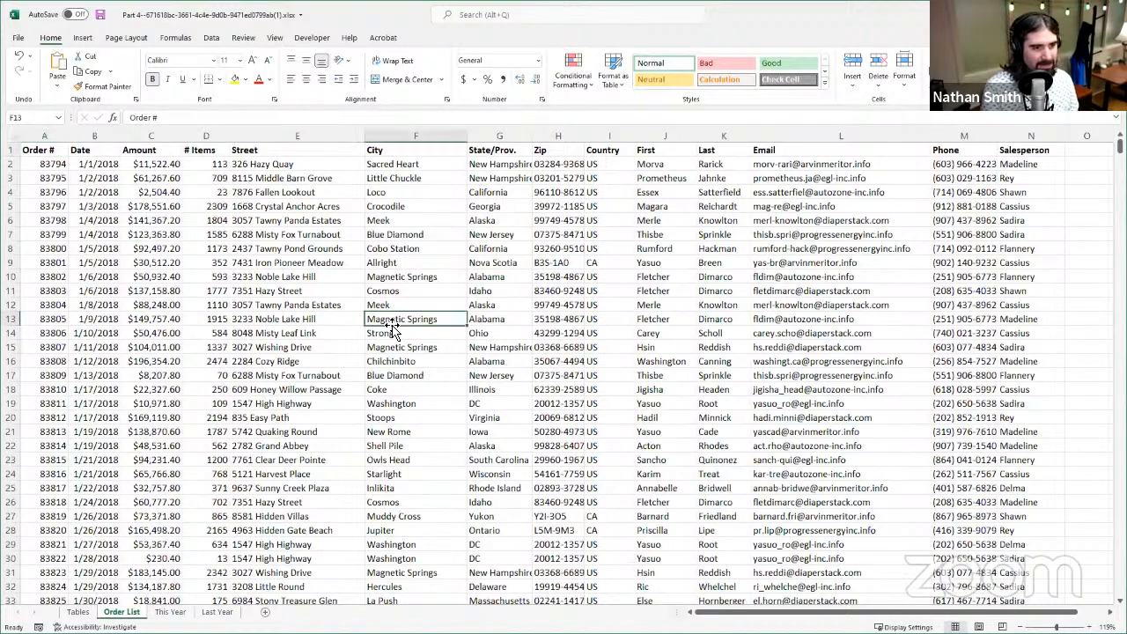
{"action": "left_click", "coordinate": [123, 264]}
{"action": "left_click_drag", "start_coordinate": [48, 151], "coordinate": [21, 132]}
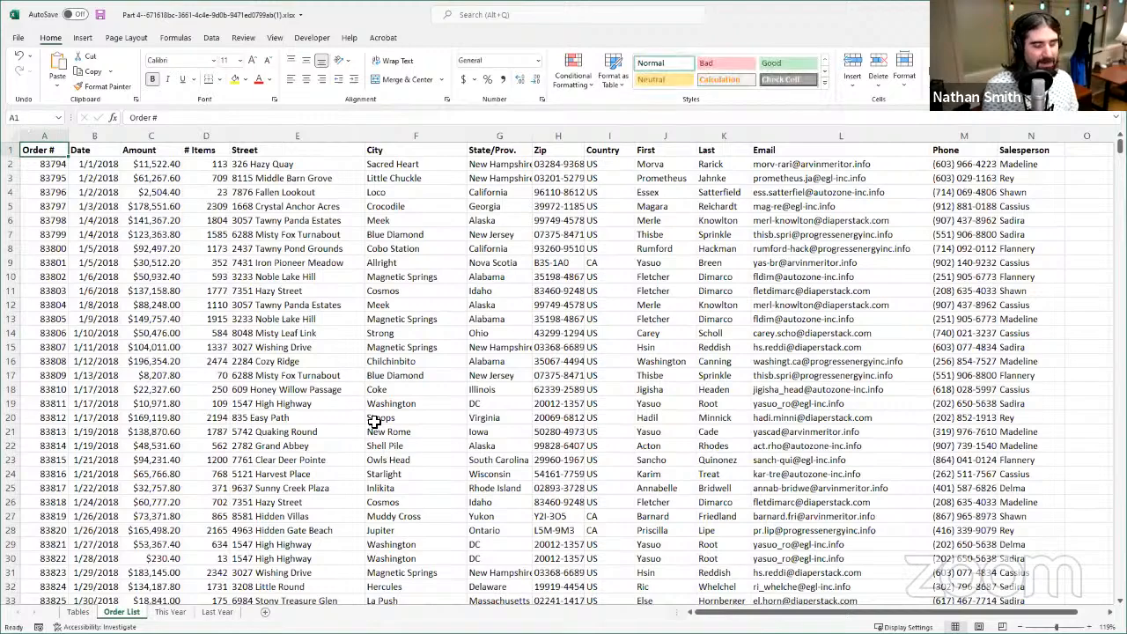
{"action": "scroll", "coordinate": [599, 452], "scroll_direction": "down", "scroll_amount": 3}
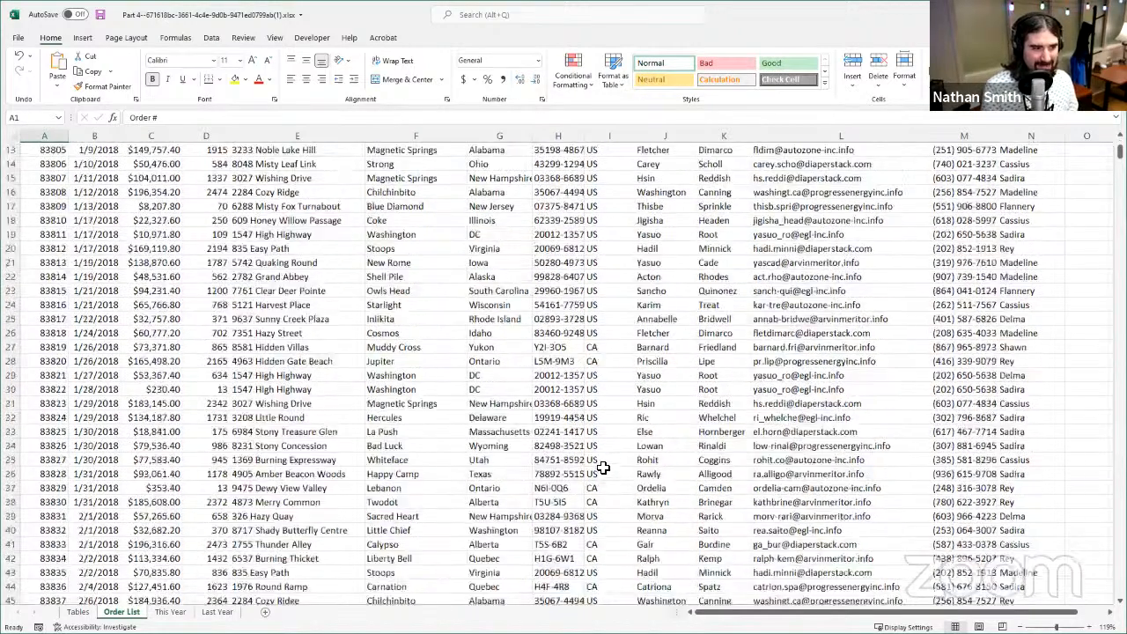
{"action": "scroll", "coordinate": [597, 458], "scroll_direction": "up", "scroll_amount": 3}
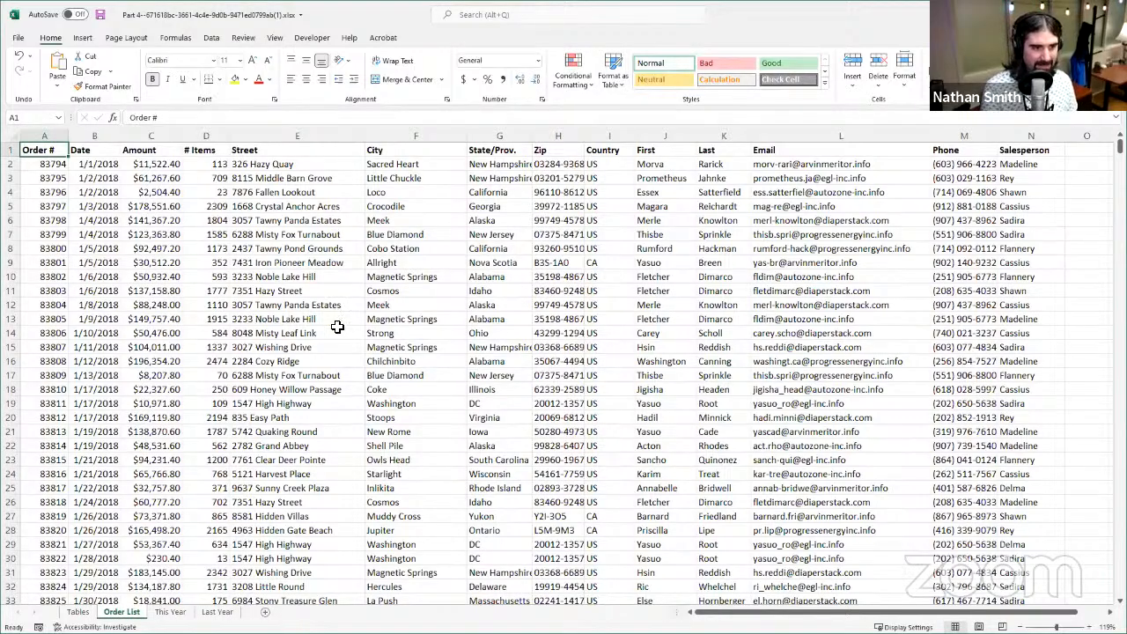
{"action": "scroll", "coordinate": [337, 326], "scroll_direction": "down", "scroll_amount": 8}
{"action": "scroll", "coordinate": [352, 372], "scroll_direction": "up", "scroll_amount": 8}
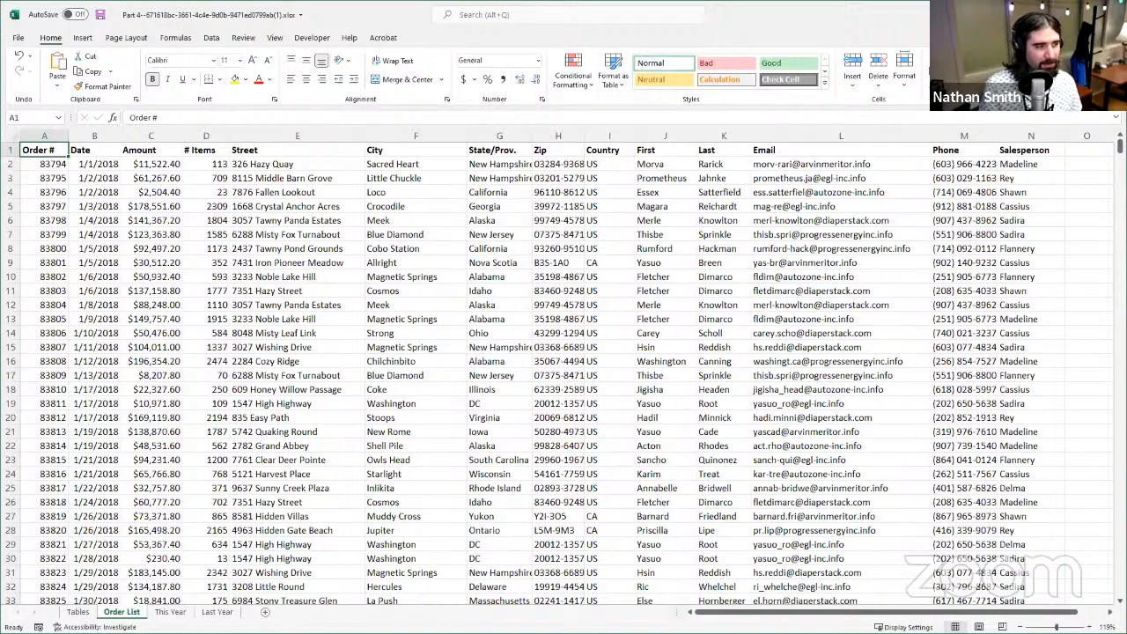
- Examine how the Order List's header row relates to individual records, comparing the start of the sheet with rows further down
{"action": "left_click", "coordinate": [134, 165]}
{"action": "left_click", "coordinate": [33, 153]}
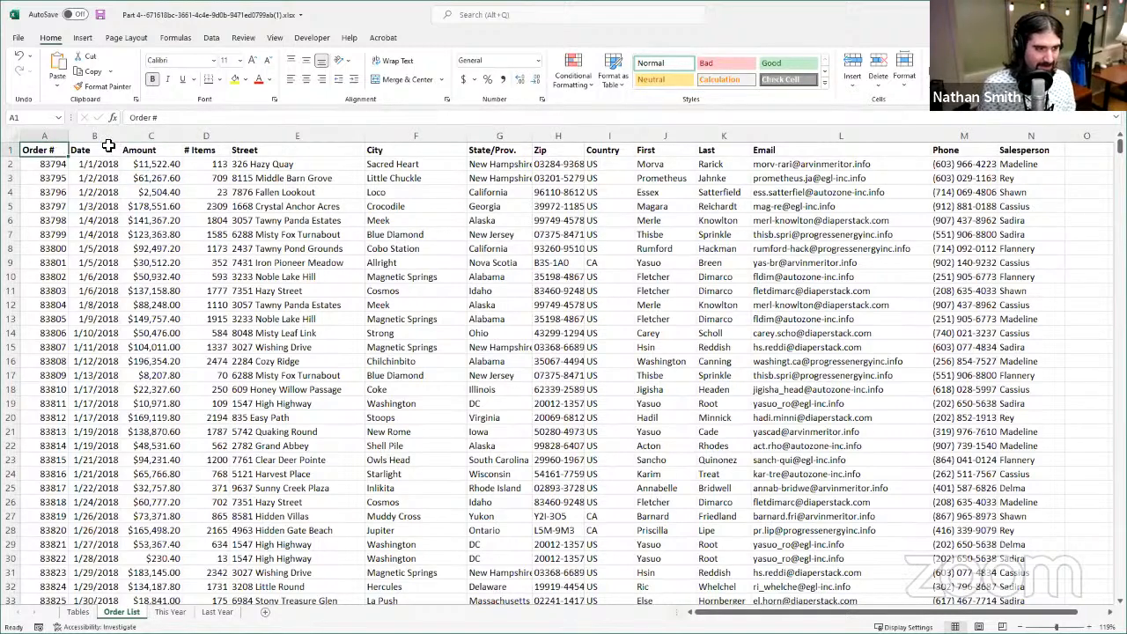
{"action": "mouse_move", "coordinate": [28, 151]}
{"action": "left_mouse_down"}
{"action": "mouse_move", "coordinate": [940, 148]}
{"action": "mouse_move", "coordinate": [65, 118]}
{"action": "mouse_move", "coordinate": [85, 136]}
{"action": "mouse_move", "coordinate": [44, 151]}
{"action": "left_mouse_up"}
{"action": "left_click", "coordinate": [56, 215]}
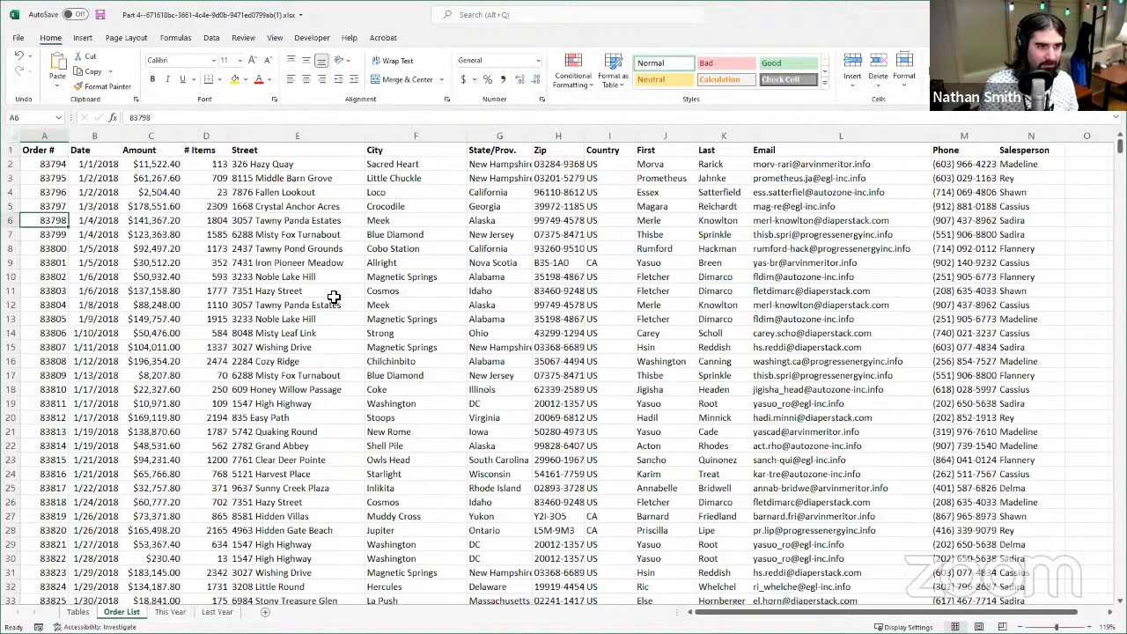
{"action": "left_click", "coordinate": [335, 296]}
{"action": "left_click", "coordinate": [550, 275]}
{"action": "scroll", "coordinate": [88, 338], "scroll_direction": "down", "scroll_amount": 10}
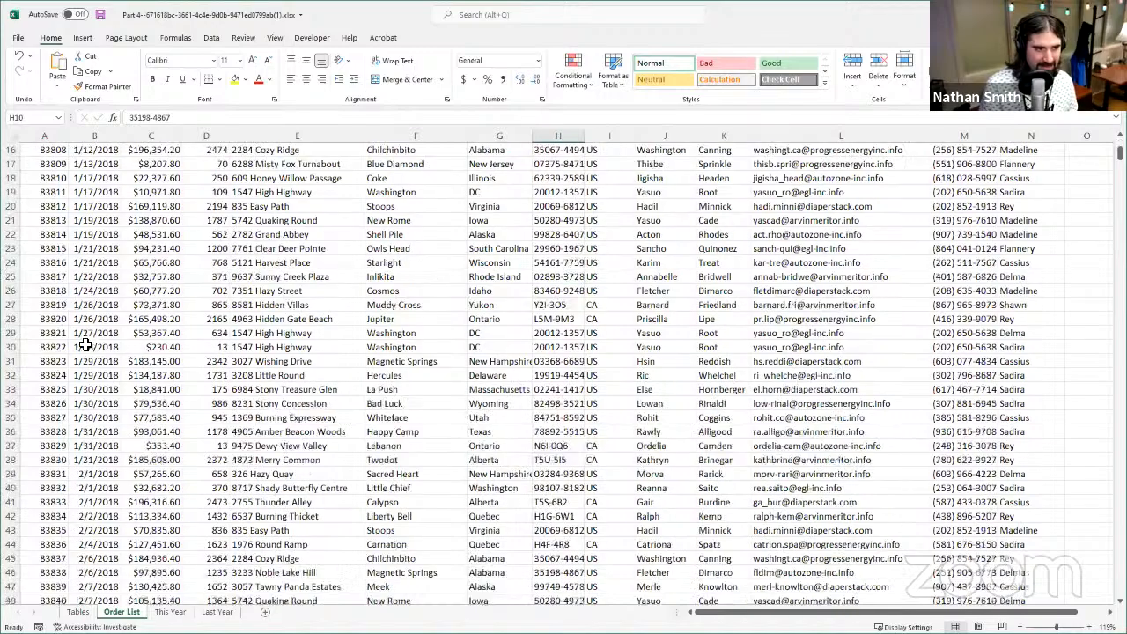
{"action": "left_click", "coordinate": [61, 345]}
{"action": "left_click", "coordinate": [95, 318]}
{"action": "left_click", "coordinate": [166, 306]}
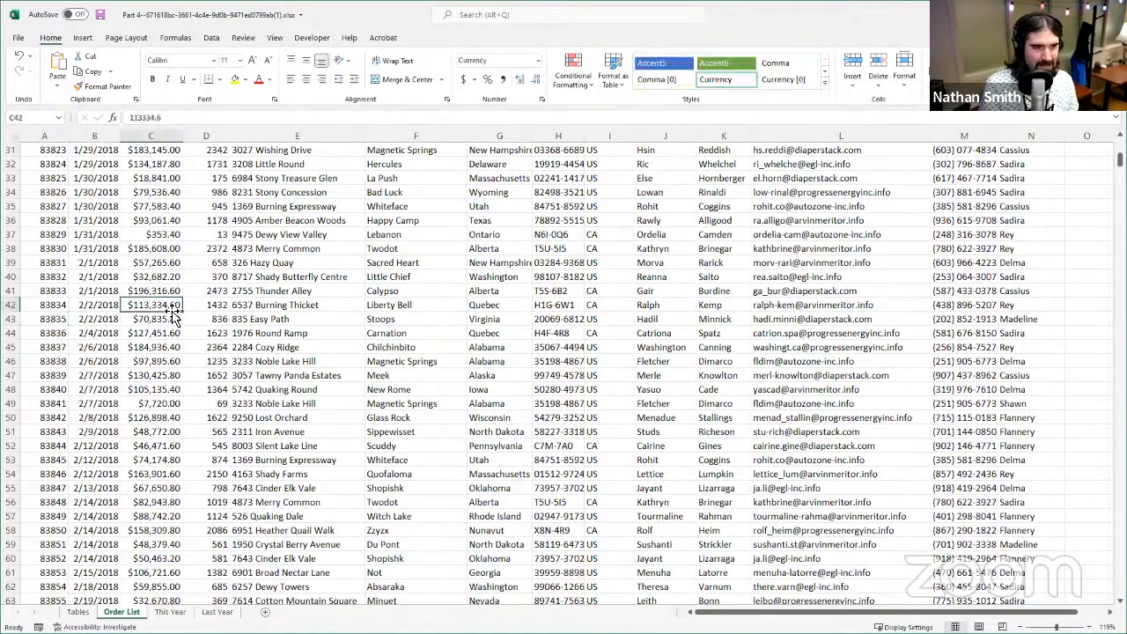
{"action": "scroll", "coordinate": [278, 327], "scroll_direction": "up", "scroll_amount": 10}
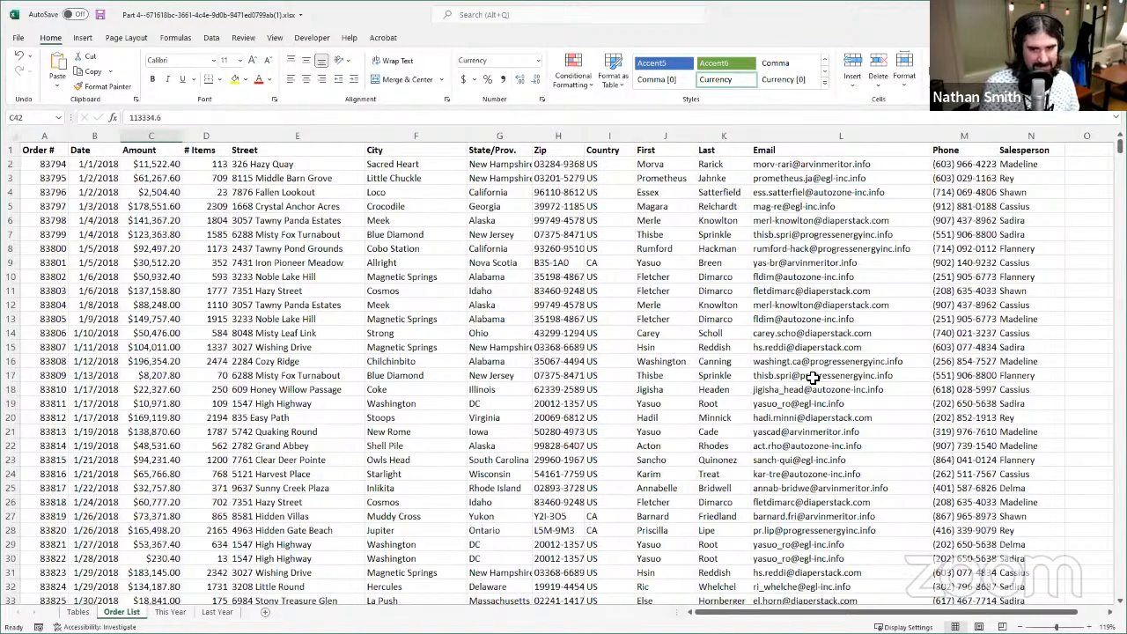
{"action": "scroll", "coordinate": [411, 395], "scroll_direction": "down", "scroll_amount": 5}
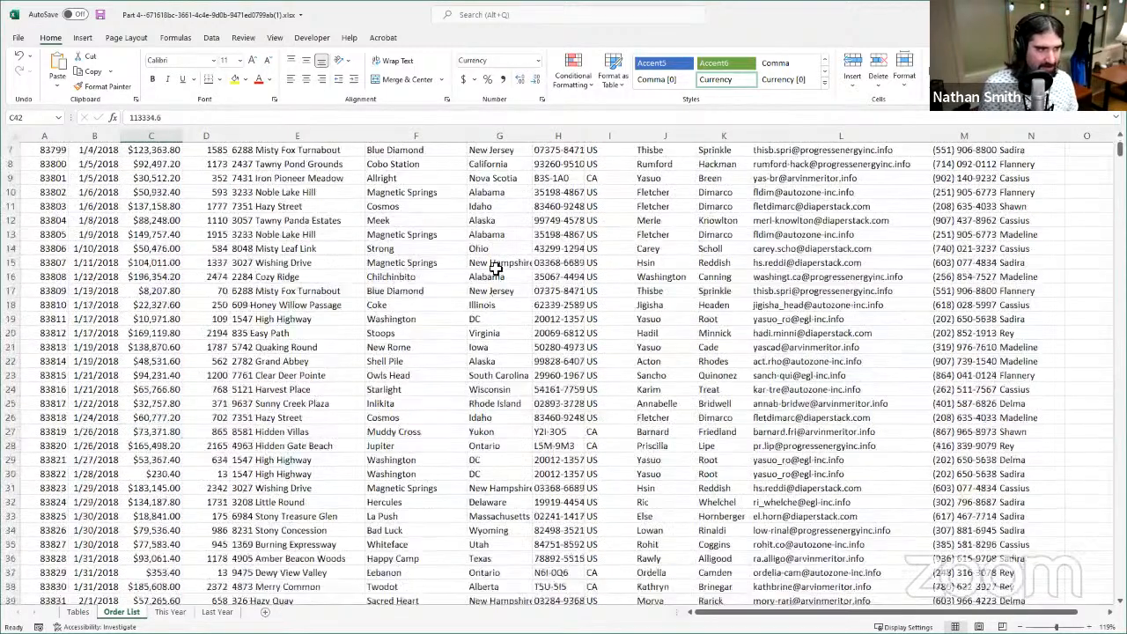
{"action": "scroll", "coordinate": [496, 266], "scroll_direction": "up", "scroll_amount": 5}
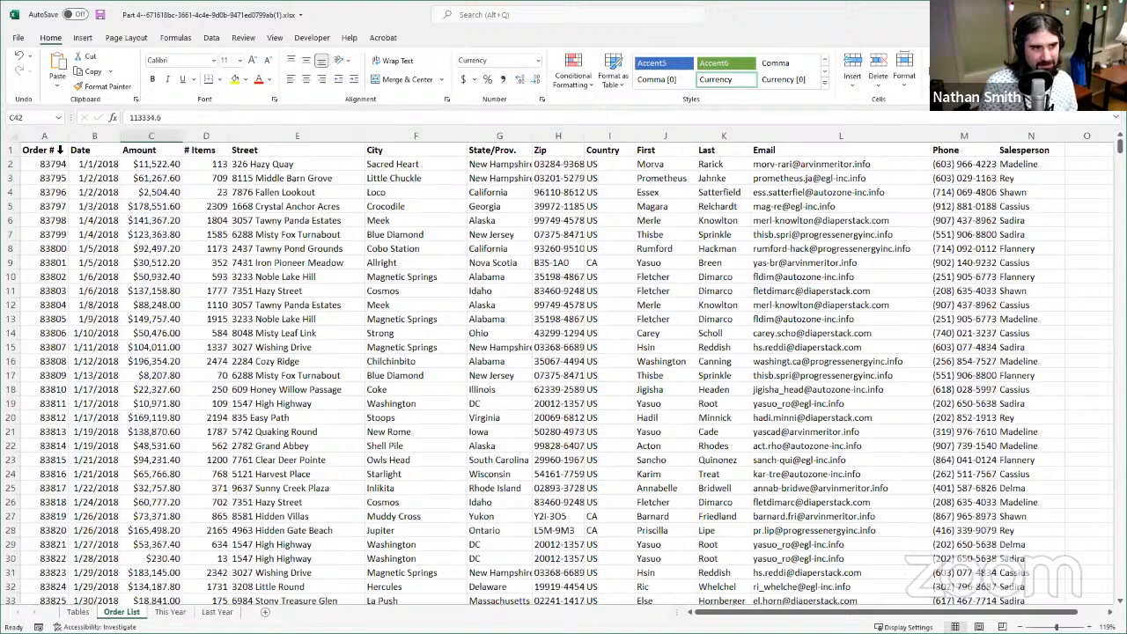
{"action": "left_click", "coordinate": [55, 151]}
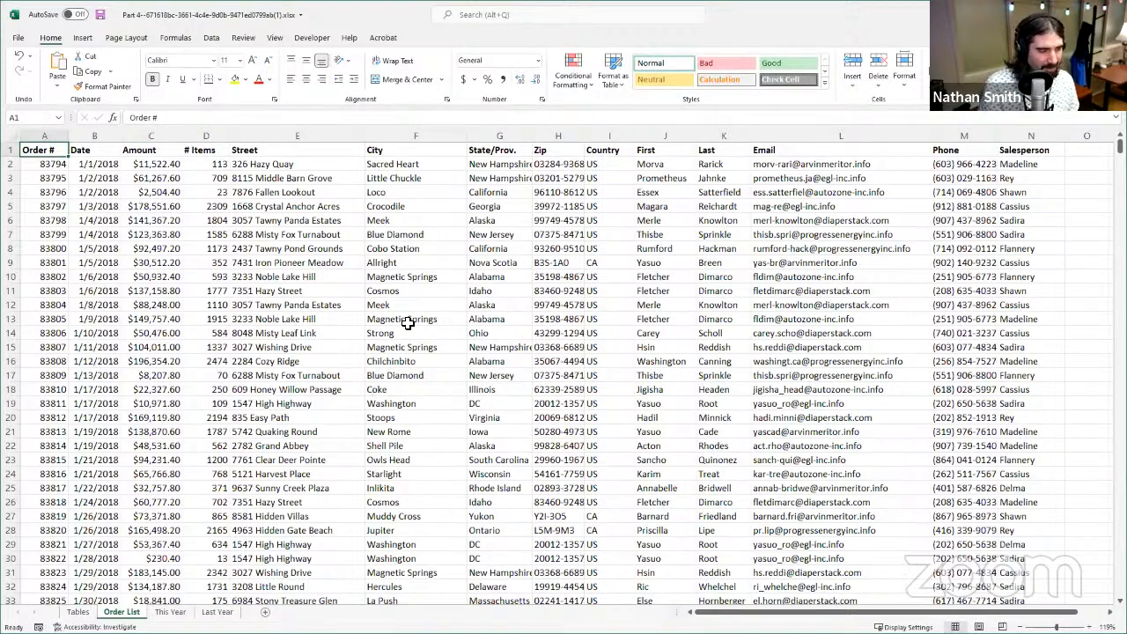
{"action": "scroll", "coordinate": [432, 322], "scroll_direction": "down", "scroll_amount": 6}
{"action": "scroll", "coordinate": [438, 320], "scroll_direction": "down", "scroll_amount": 6}
{"action": "scroll", "coordinate": [438, 313], "scroll_direction": "up", "scroll_amount": 12}
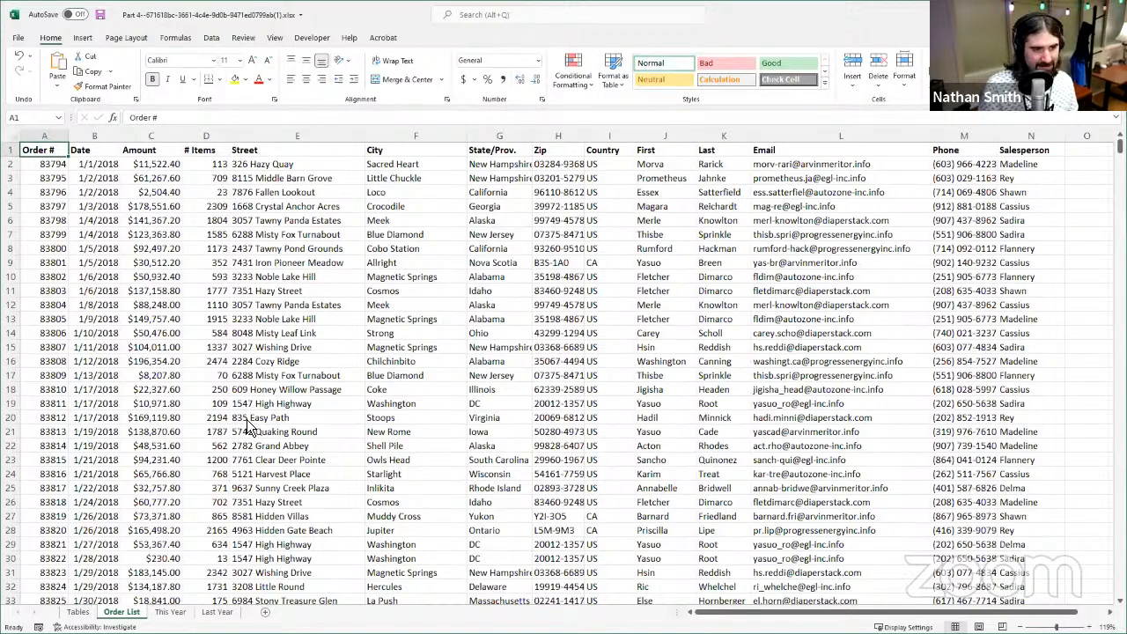
{"action": "key", "text": "alt+Tab"}
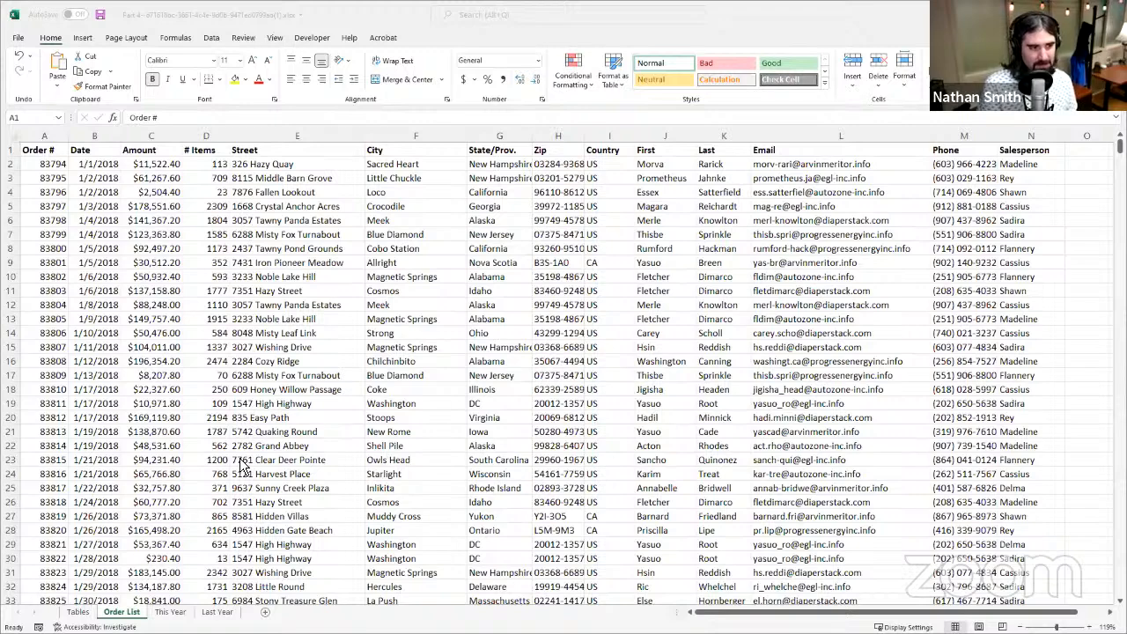
- Select the whole order list including its headers, from A1 through N1001
{"action": "left_click", "coordinate": [55, 155]}
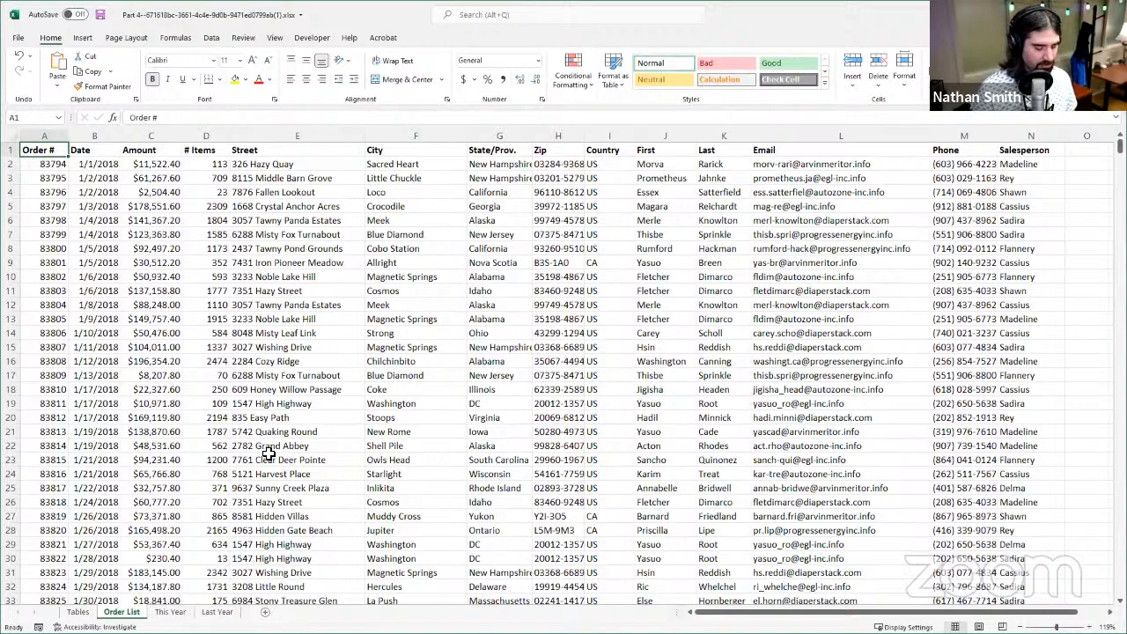
{"action": "key", "text": "ctrl+shift+Right"}
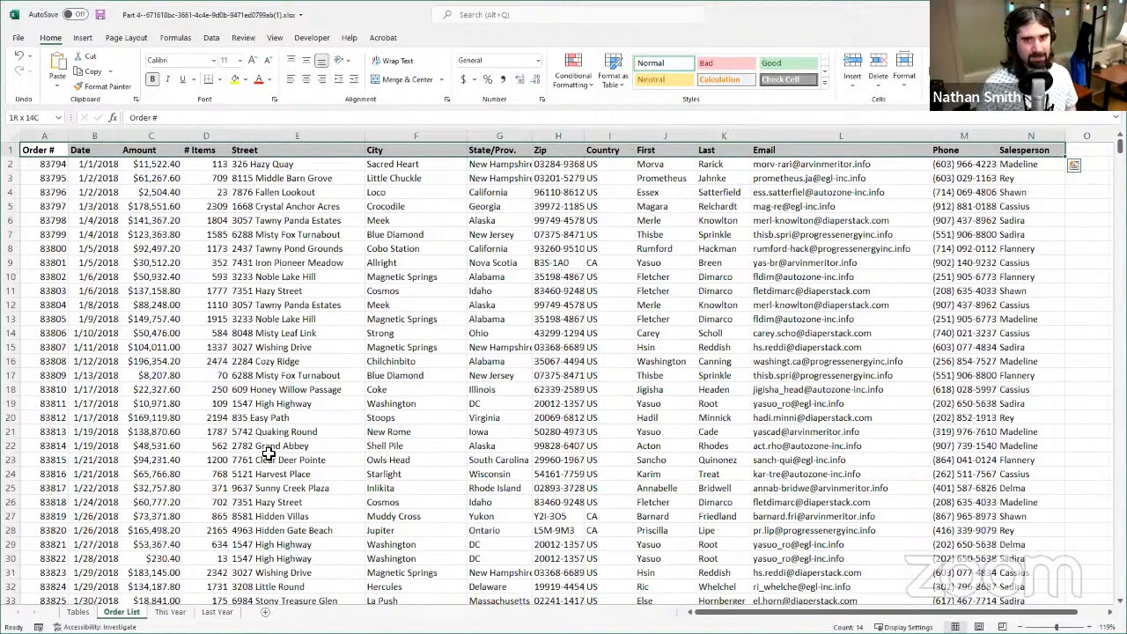
{"action": "key", "text": "ctrl+shift+Down"}
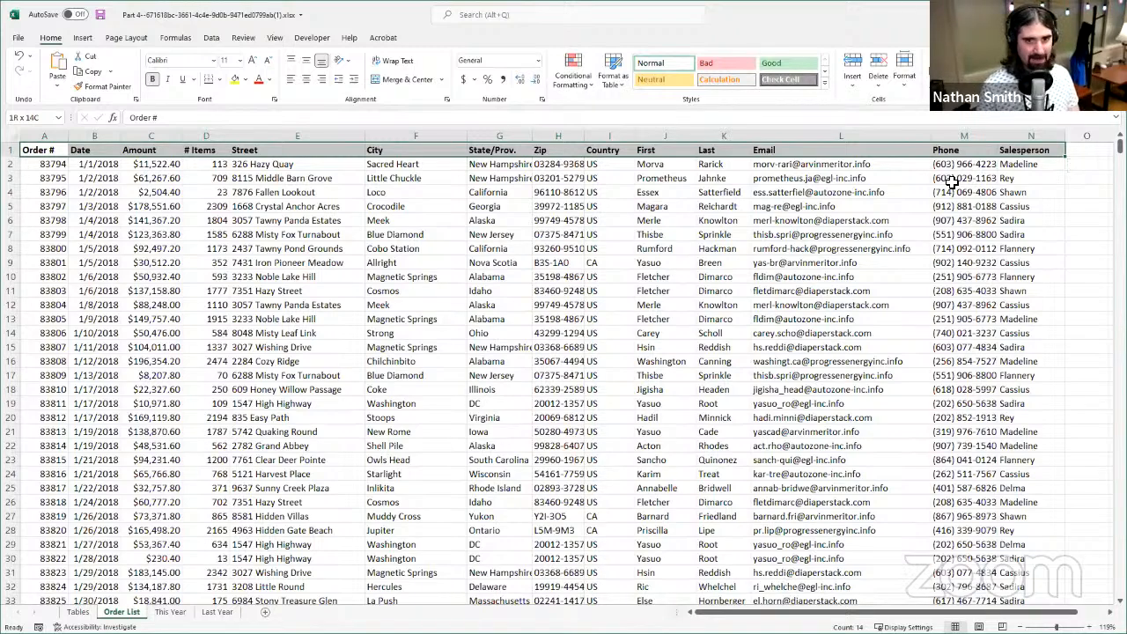
{"action": "key", "text": "ctrl+shift+Down"}
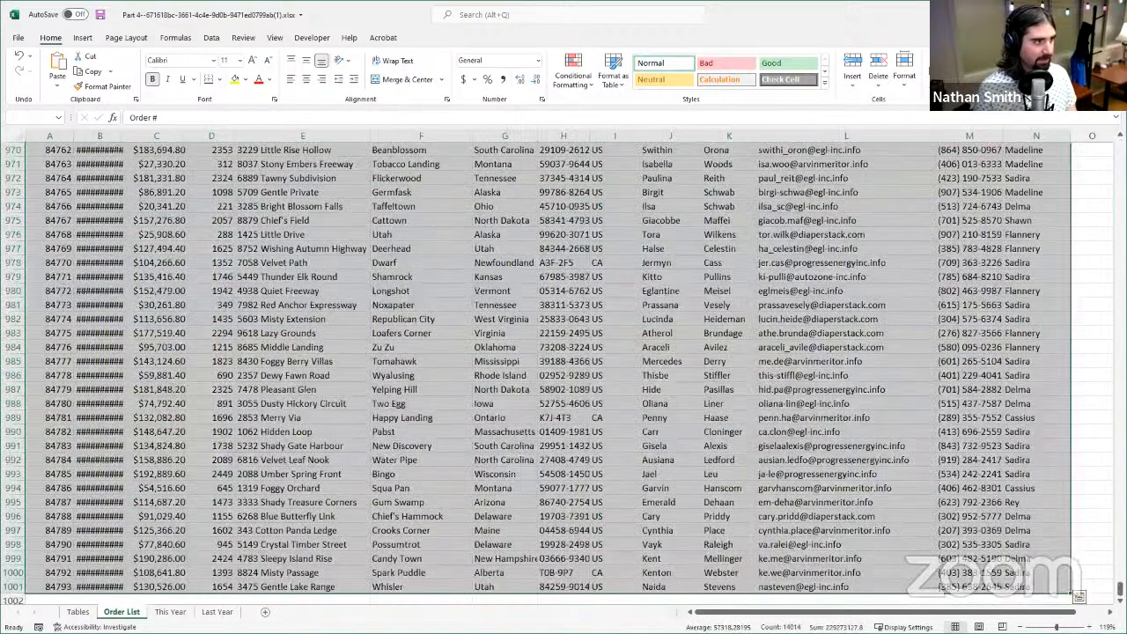
{"action": "key", "text": "ctrl+t"}
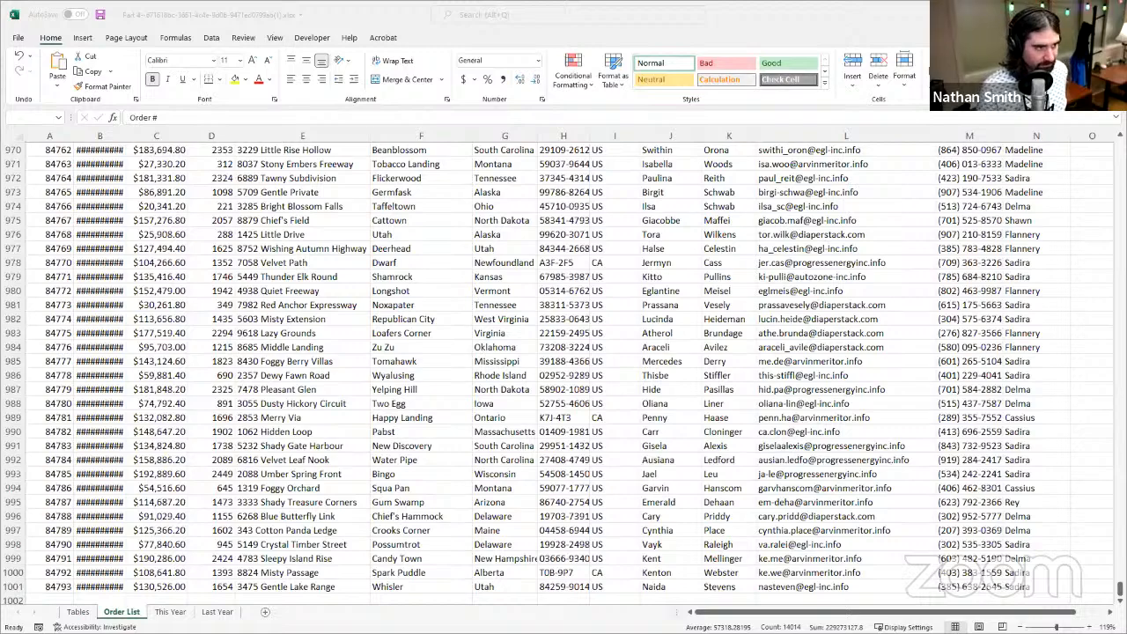
{"action": "key", "text": "Return"}
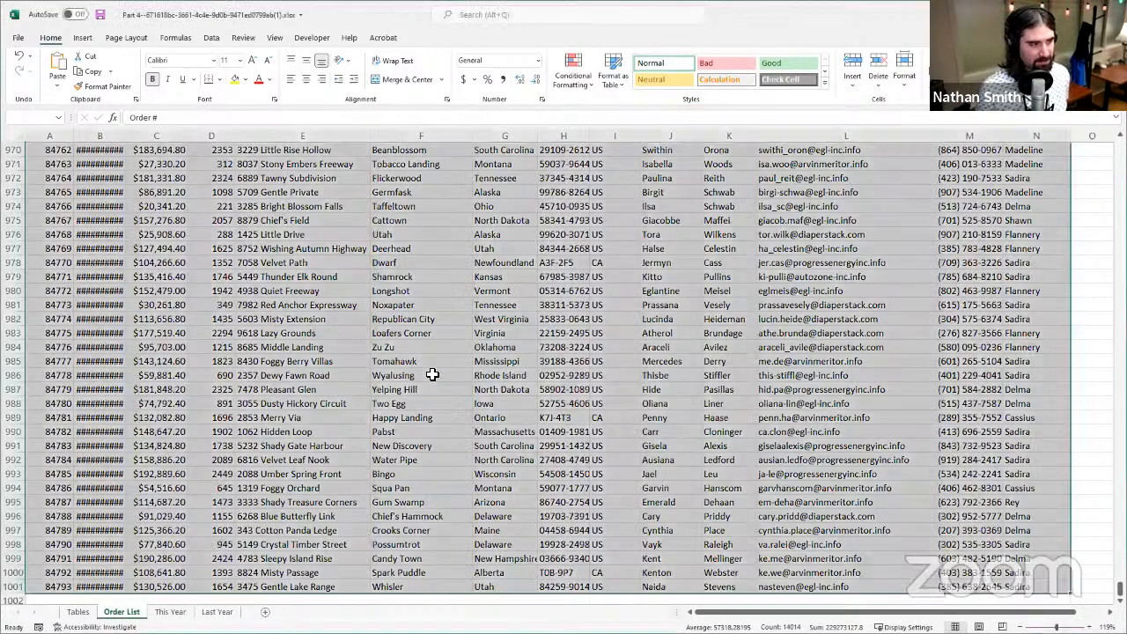
- Look through the selected order records near the end of the list, including where the data stops
{"action": "scroll", "coordinate": [762, 354], "scroll_direction": "down", "scroll_amount": 5}
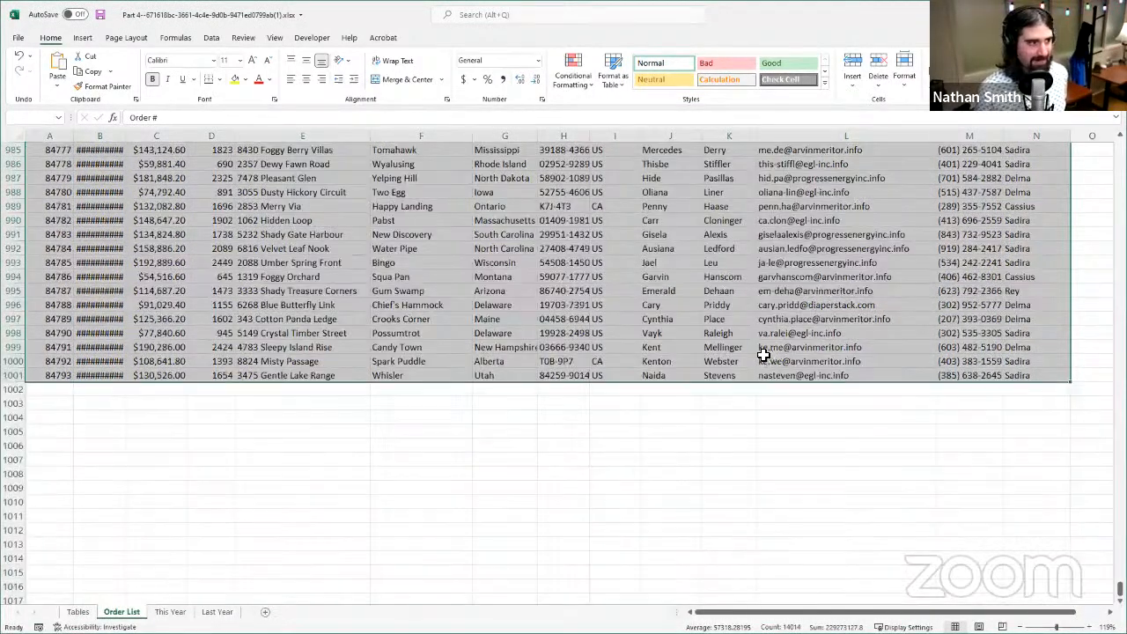
{"action": "scroll", "coordinate": [742, 358], "scroll_direction": "up", "scroll_amount": 20}
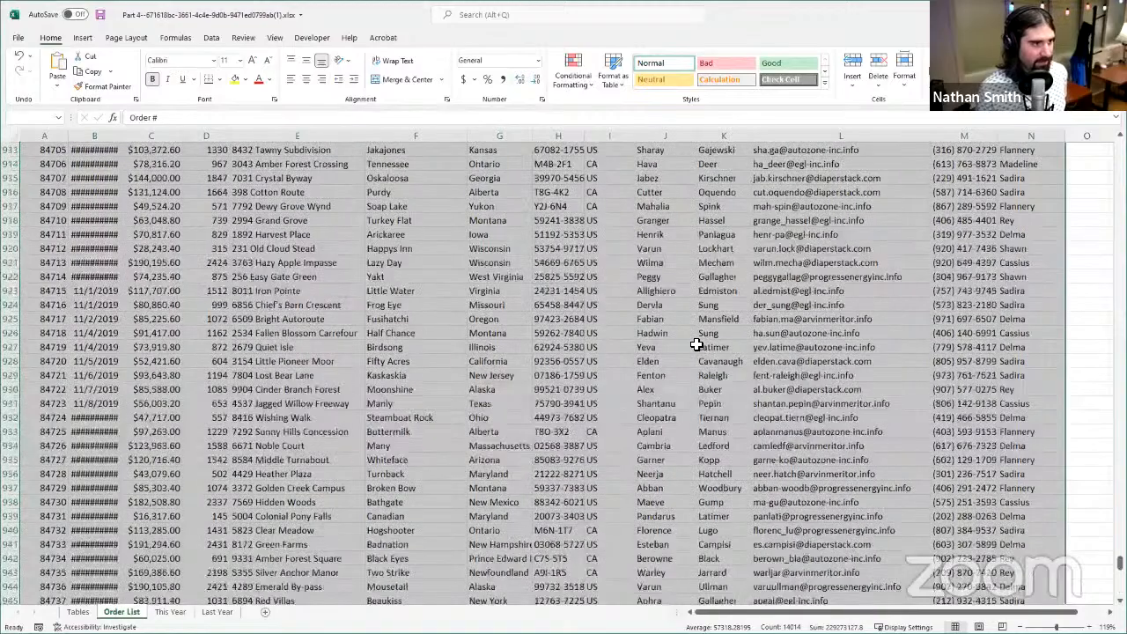
{"action": "scroll", "coordinate": [594, 261], "scroll_direction": "up", "scroll_amount": 20}
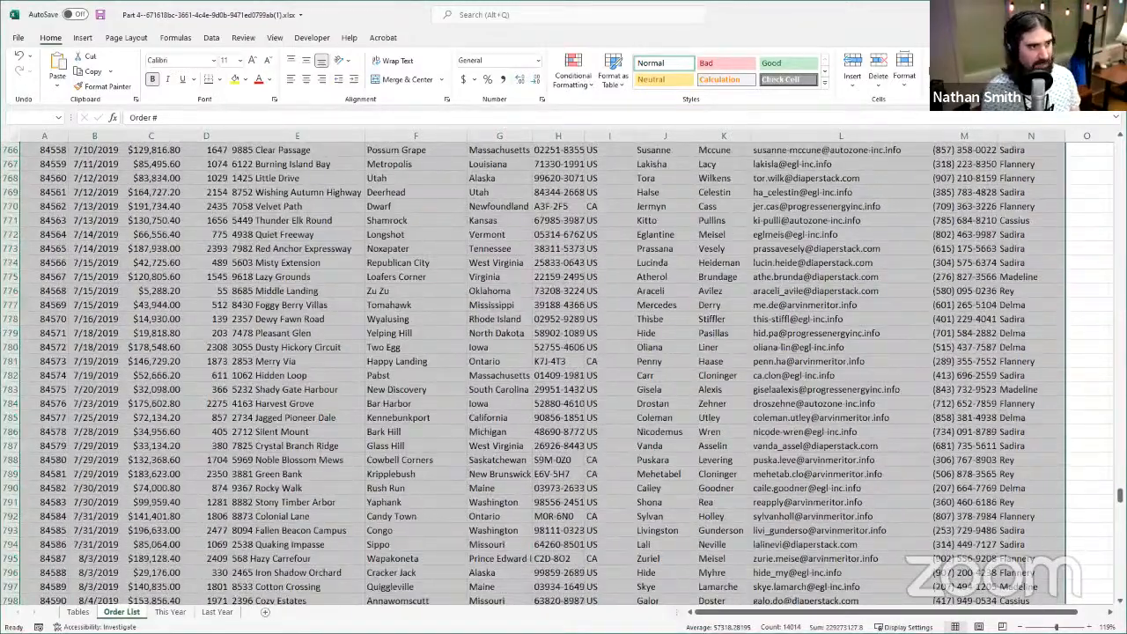
{"action": "scroll", "coordinate": [795, 374], "scroll_direction": "up", "scroll_amount": 20}
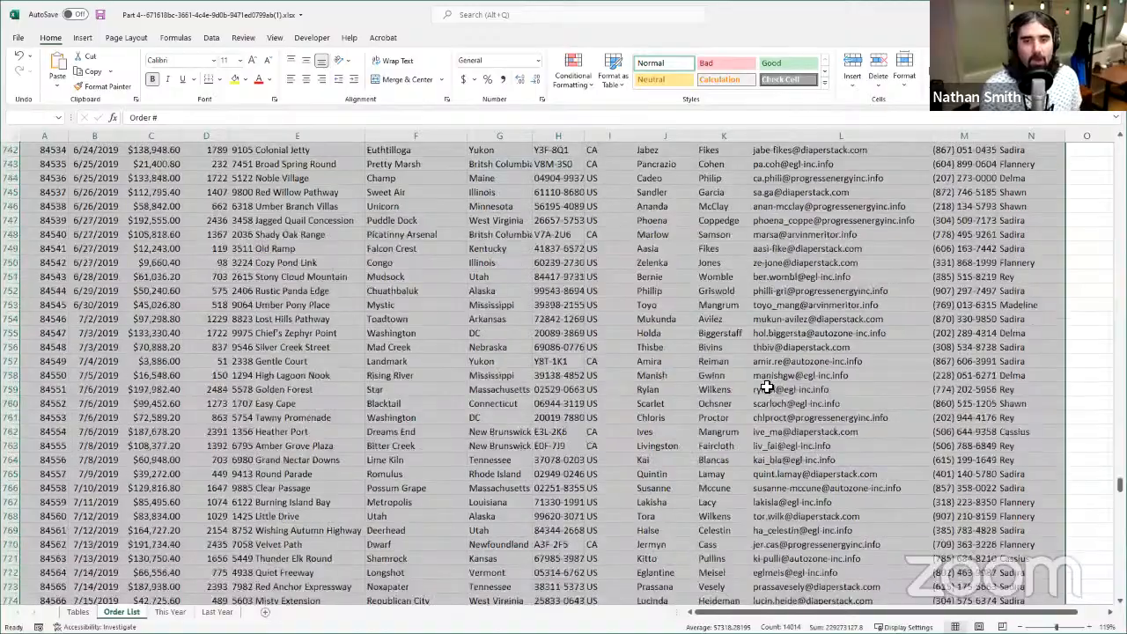
{"action": "scroll", "coordinate": [220, 185], "scroll_direction": "down", "scroll_amount": 20}
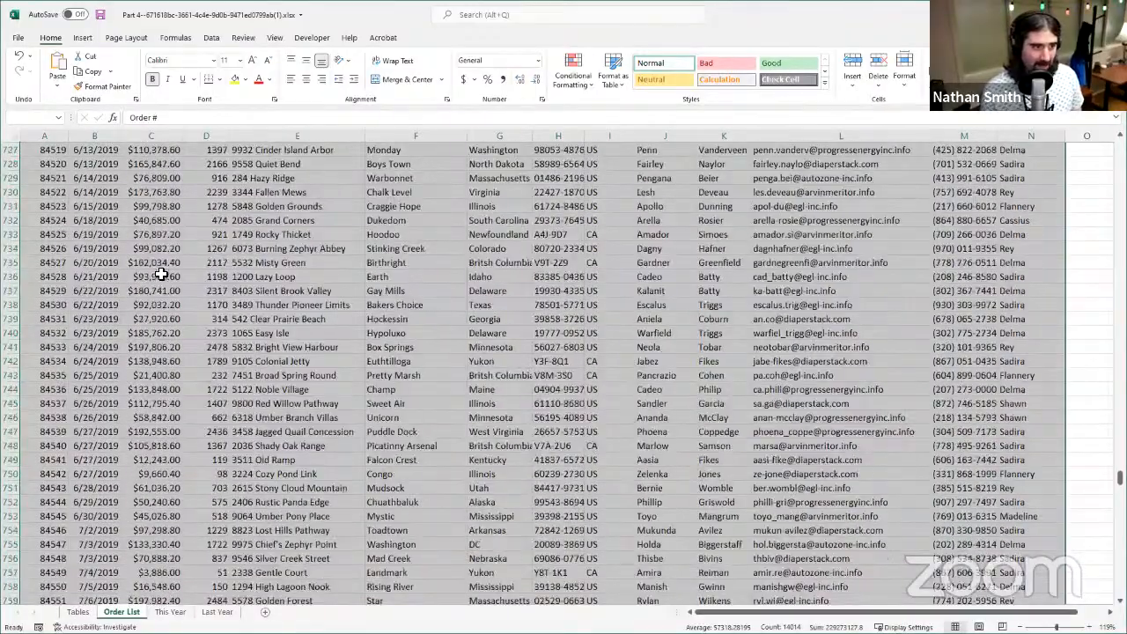
{"action": "scroll", "coordinate": [176, 305], "scroll_direction": "down", "scroll_amount": 20}
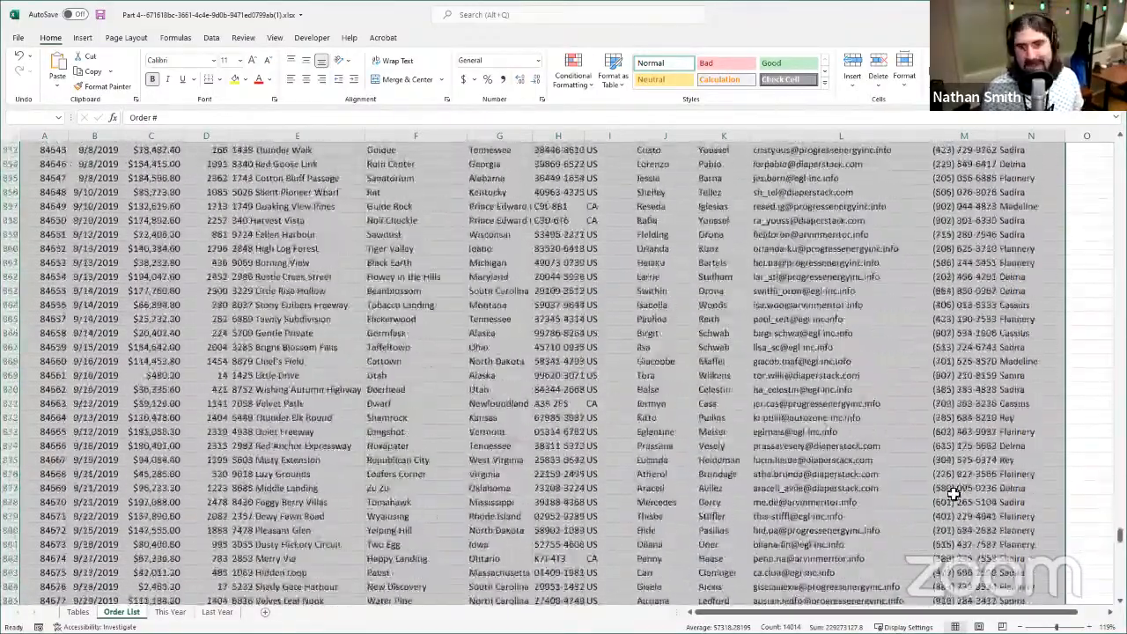
{"action": "scroll", "coordinate": [921, 513], "scroll_direction": "down", "scroll_amount": 20}
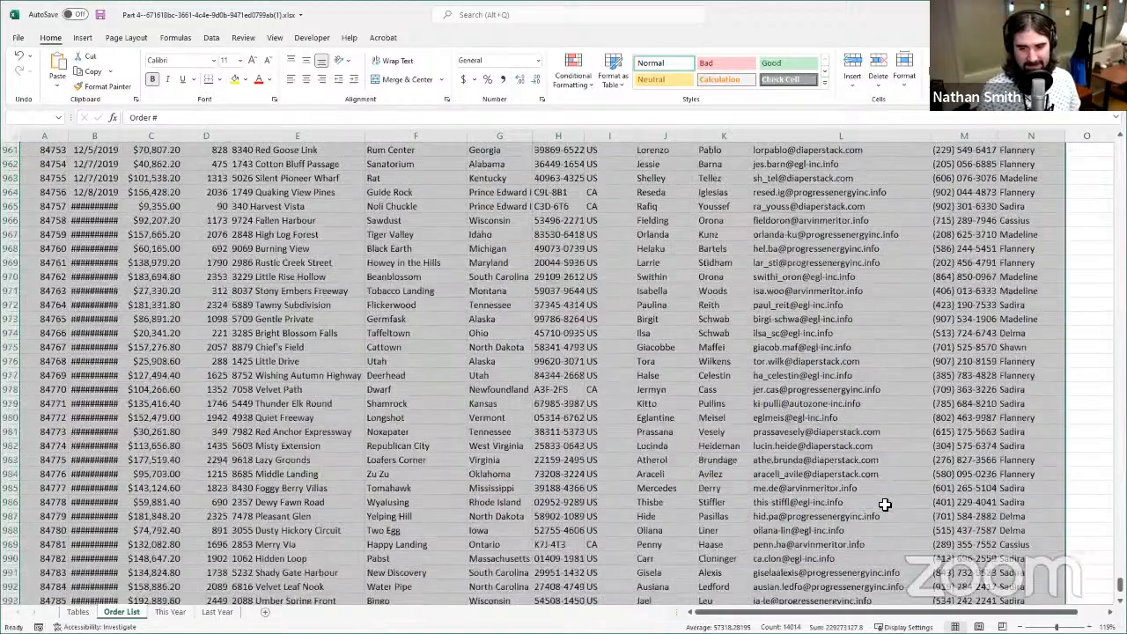
{"action": "scroll", "coordinate": [867, 500], "scroll_direction": "up", "scroll_amount": 1}
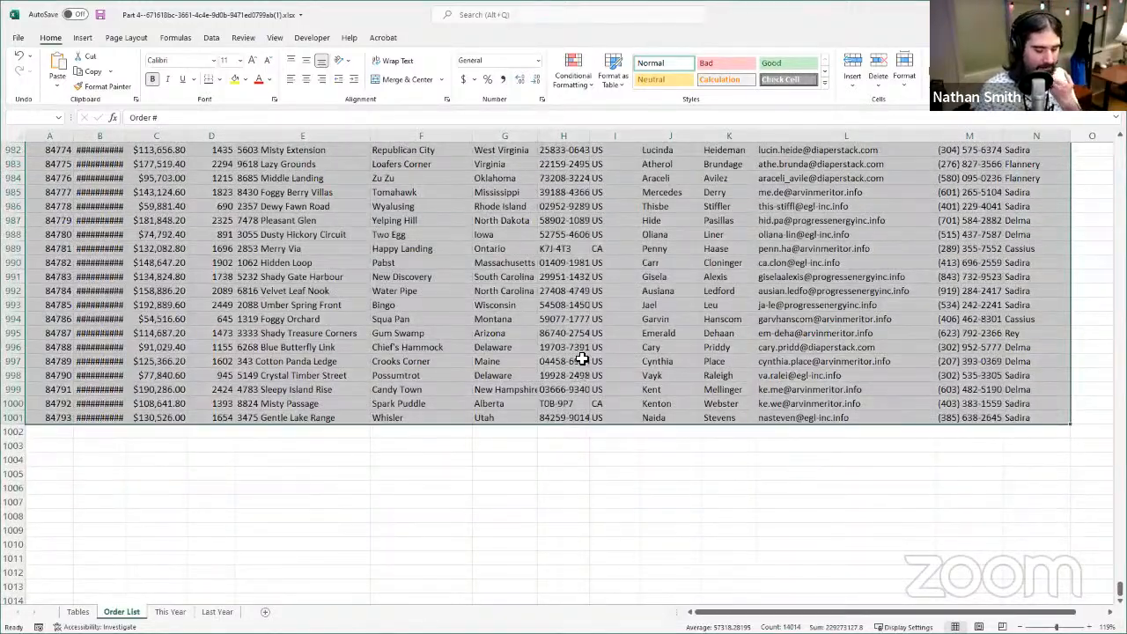
{"action": "scroll", "coordinate": [582, 360], "scroll_direction": "up", "scroll_amount": 8}
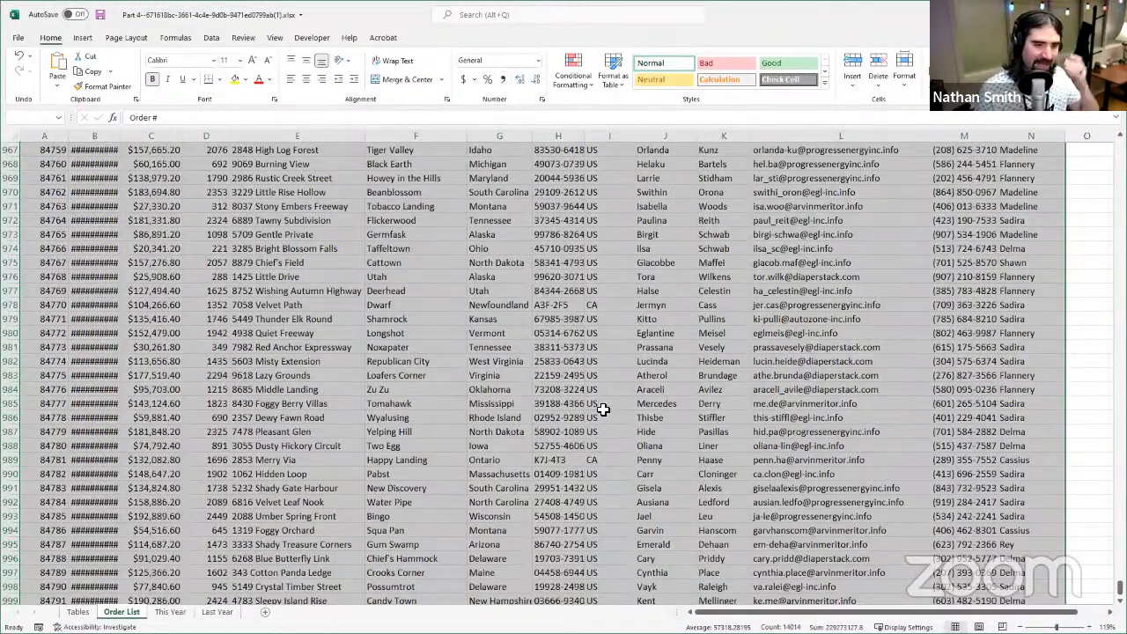
{"action": "scroll", "coordinate": [581, 415], "scroll_direction": "up", "scroll_amount": 20}
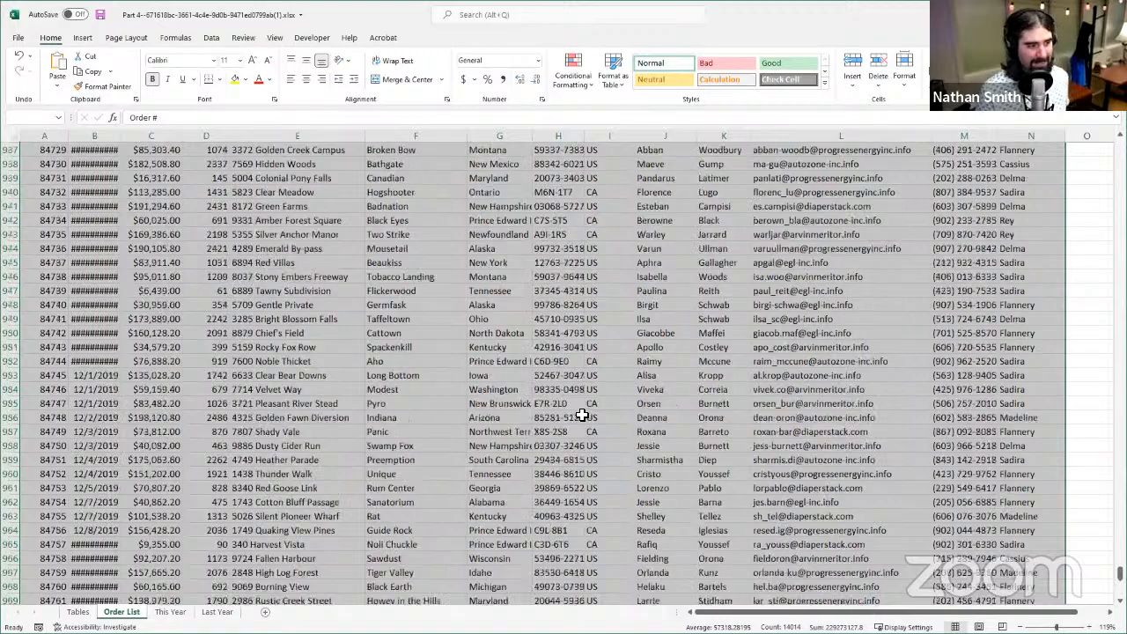
{"action": "scroll", "coordinate": [550, 399], "scroll_direction": "up", "scroll_amount": 20}
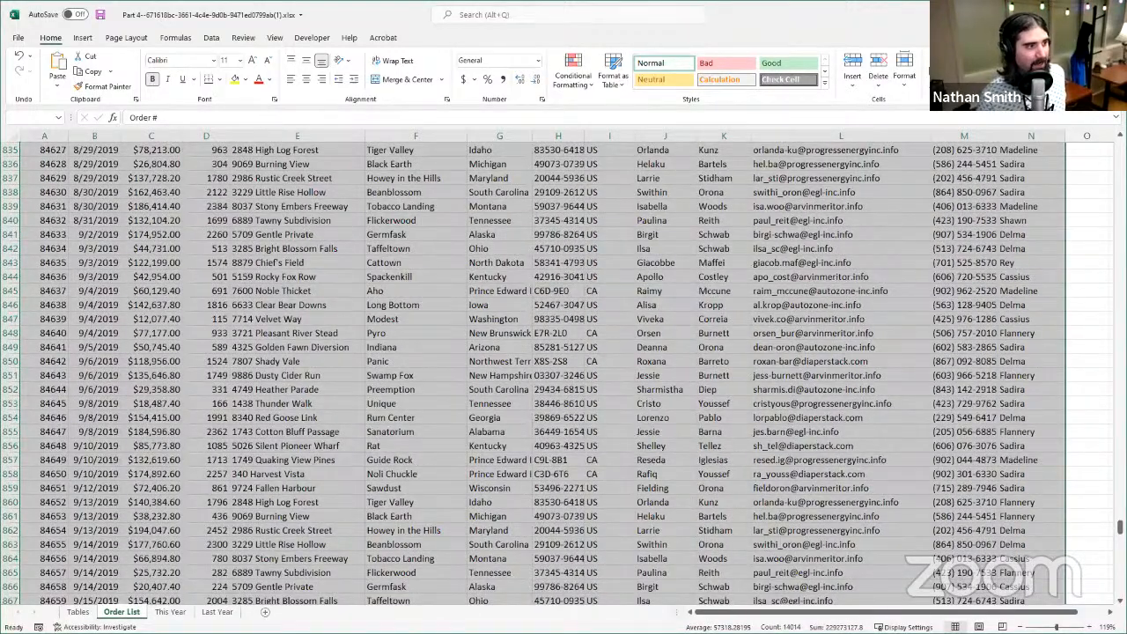
{"action": "key", "text": "alt+Tab"}
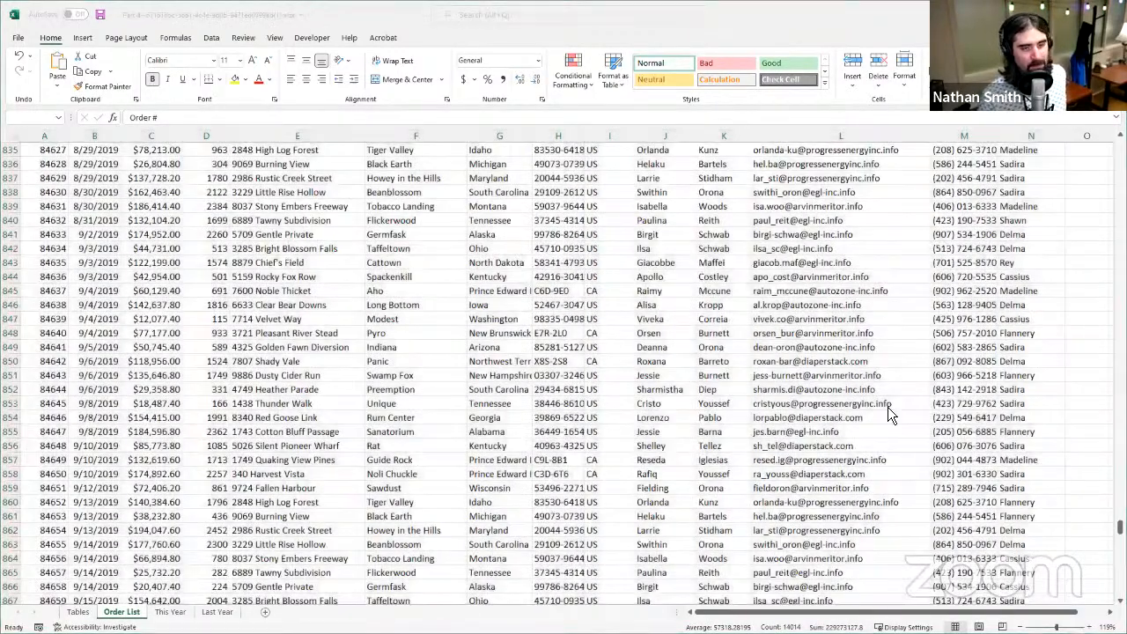
{"action": "left_click", "coordinate": [747, 28]}
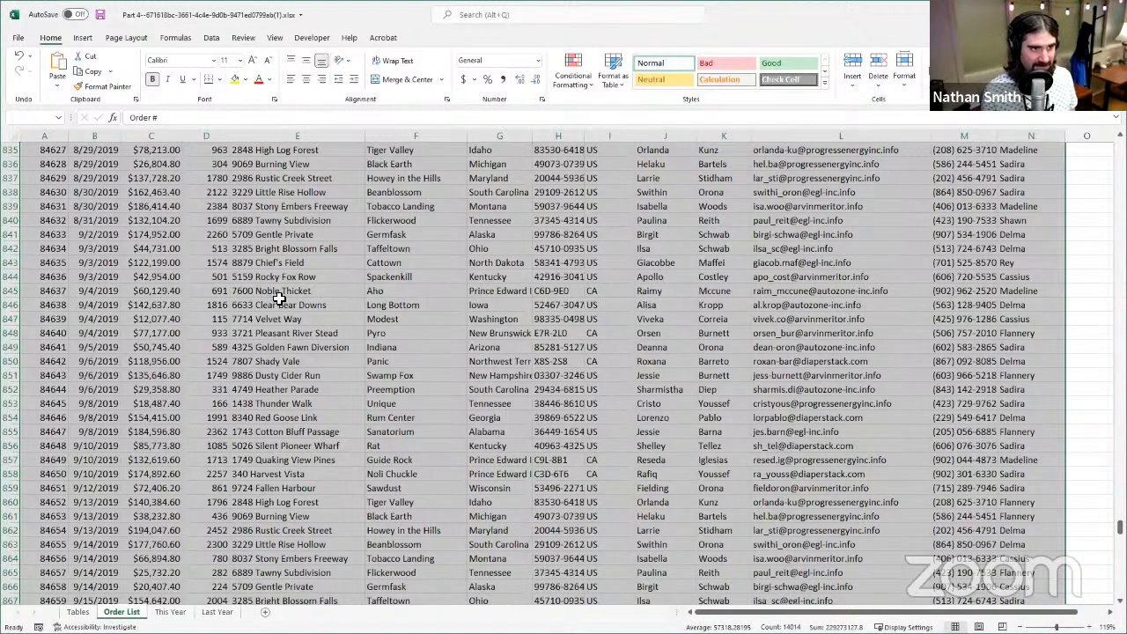
{"action": "left_click", "coordinate": [219, 192]}
{"action": "left_click", "coordinate": [155, 202]}
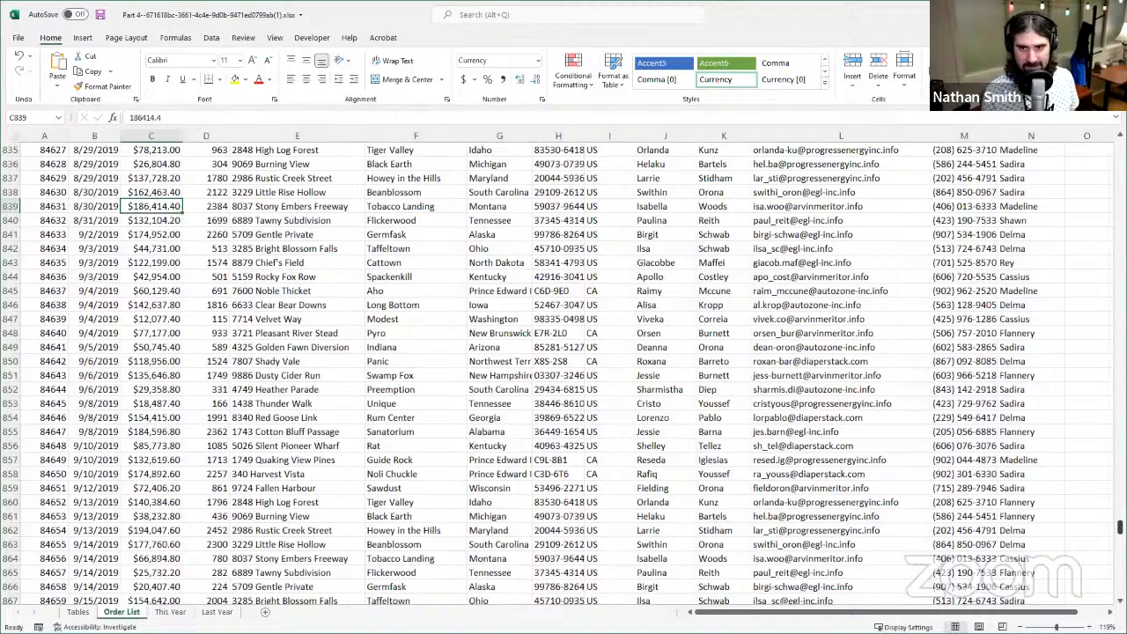
- Format the whole order list, A1 through N1001, as a table with headers using a blue medium style with banded rows
{"action": "left_click_drag", "start_coordinate": [1120, 526], "coordinate": [1120, 150]}
{"action": "scroll", "coordinate": [63, 175], "scroll_direction": "up", "scroll_amount": 3}
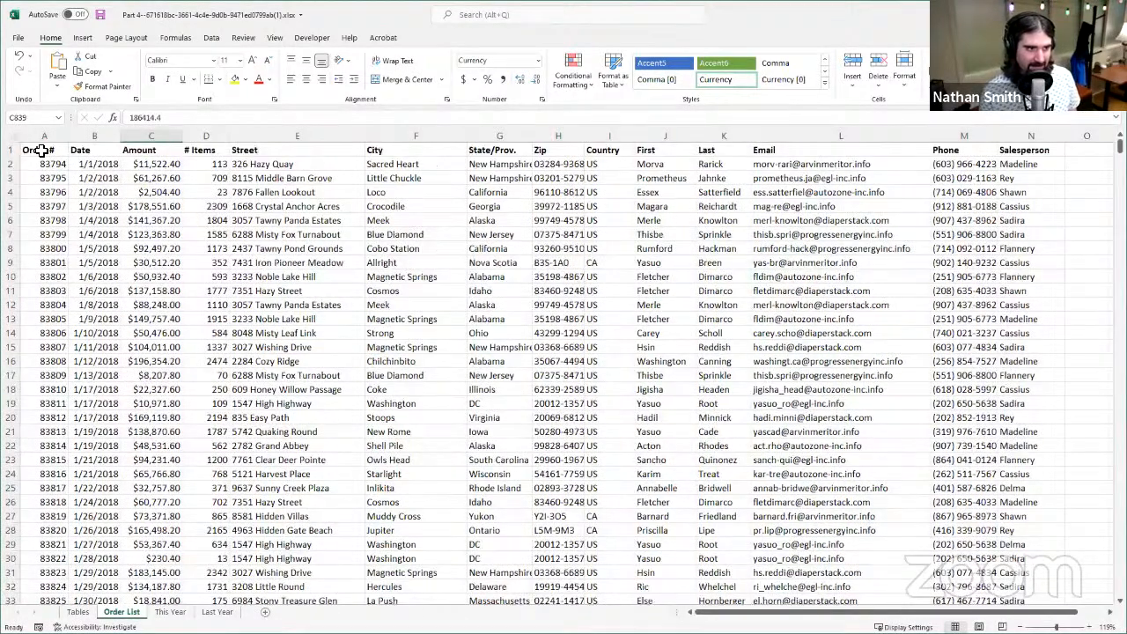
{"action": "left_click", "coordinate": [41, 151]}
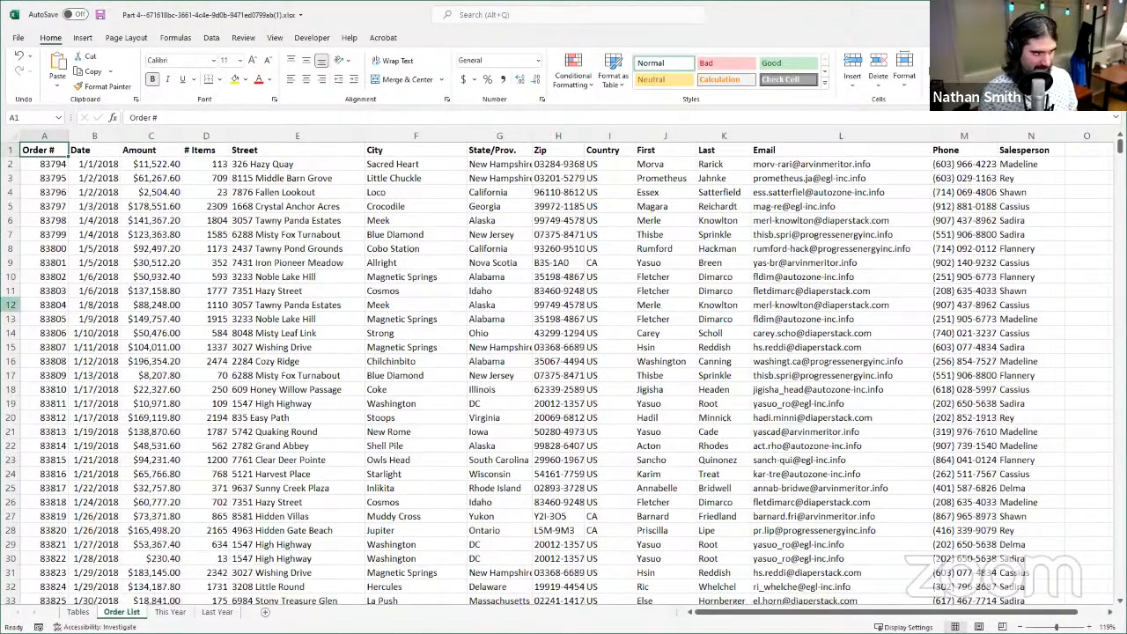
{"action": "key", "text": "ctrl+shift+Right"}
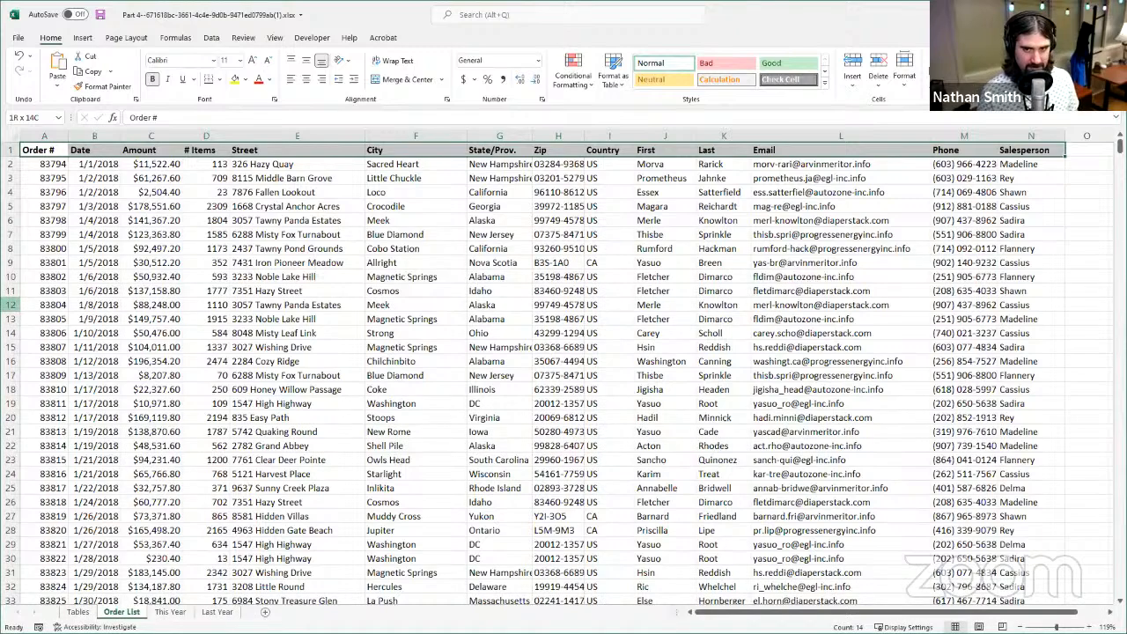
{"action": "key", "text": "ctrl+shift+Down"}
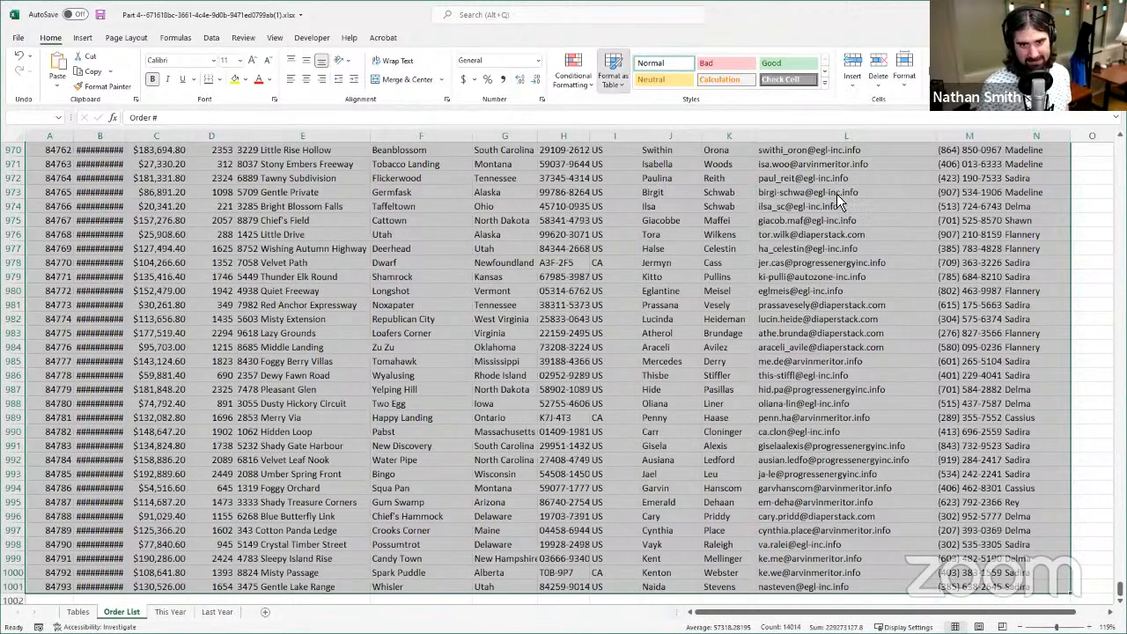
{"action": "left_click", "coordinate": [623, 81]}
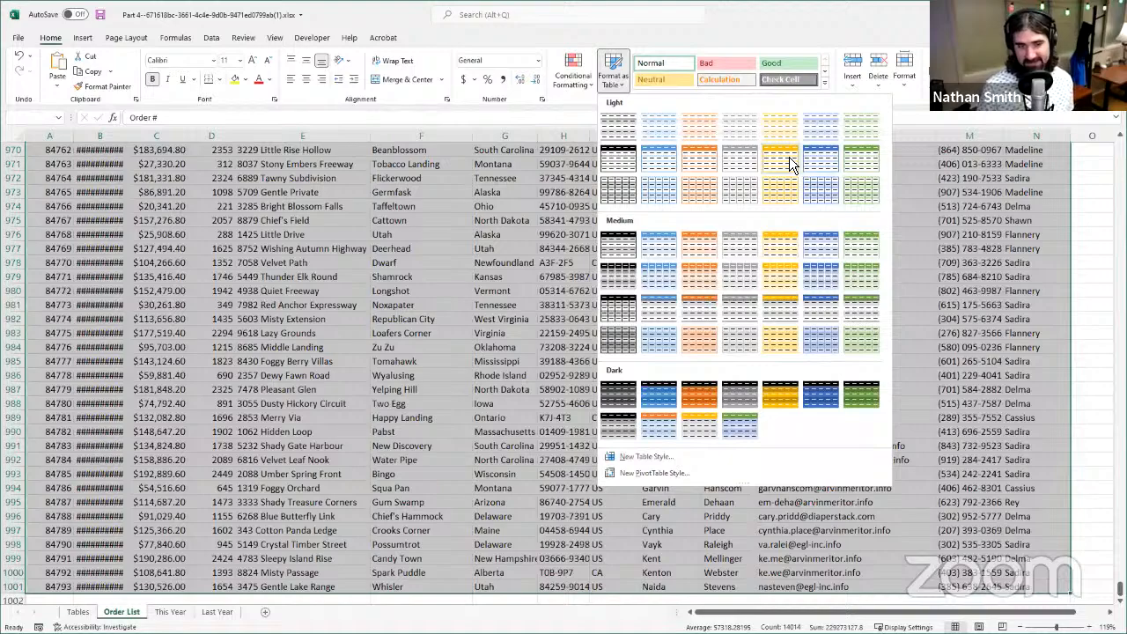
{"action": "left_click", "coordinate": [660, 244]}
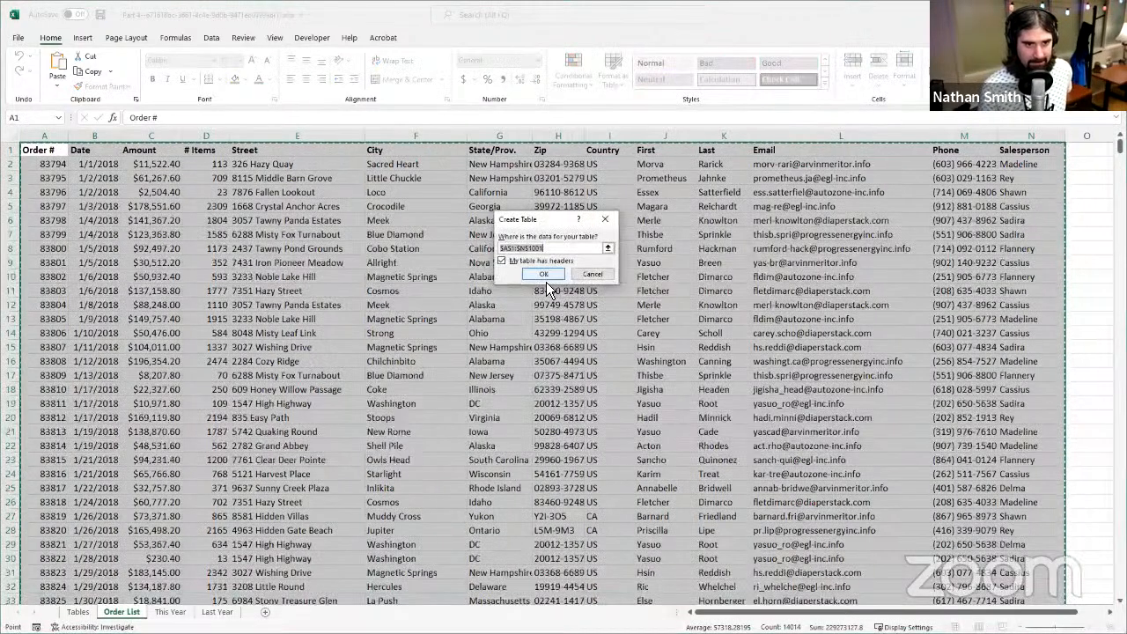
{"action": "left_click", "coordinate": [545, 276]}
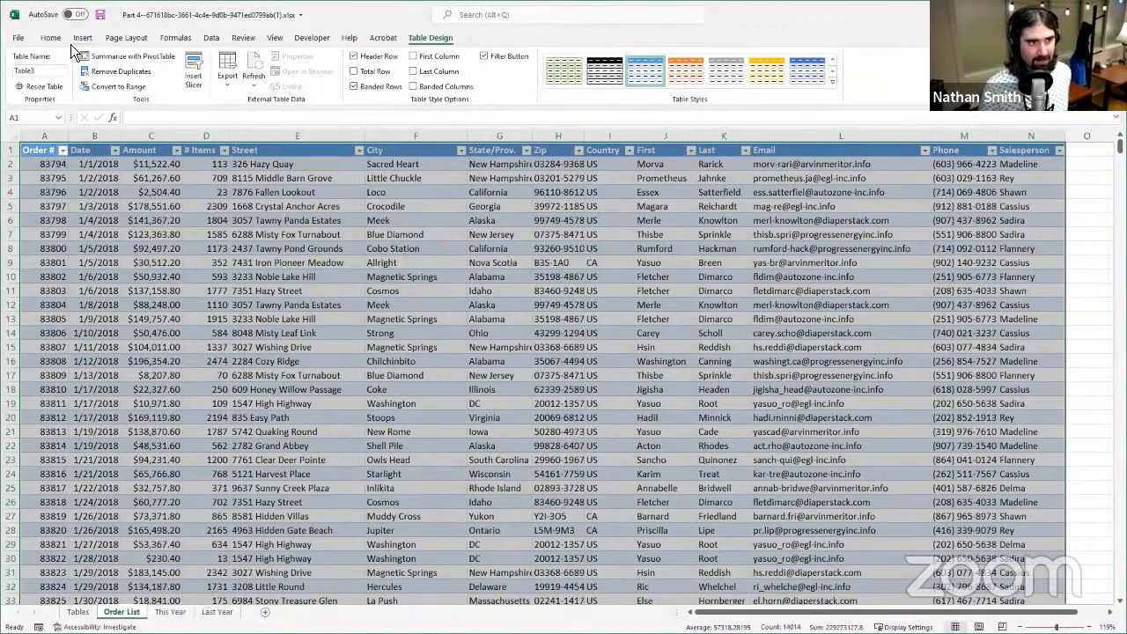
{"action": "left_click", "coordinate": [81, 38]}
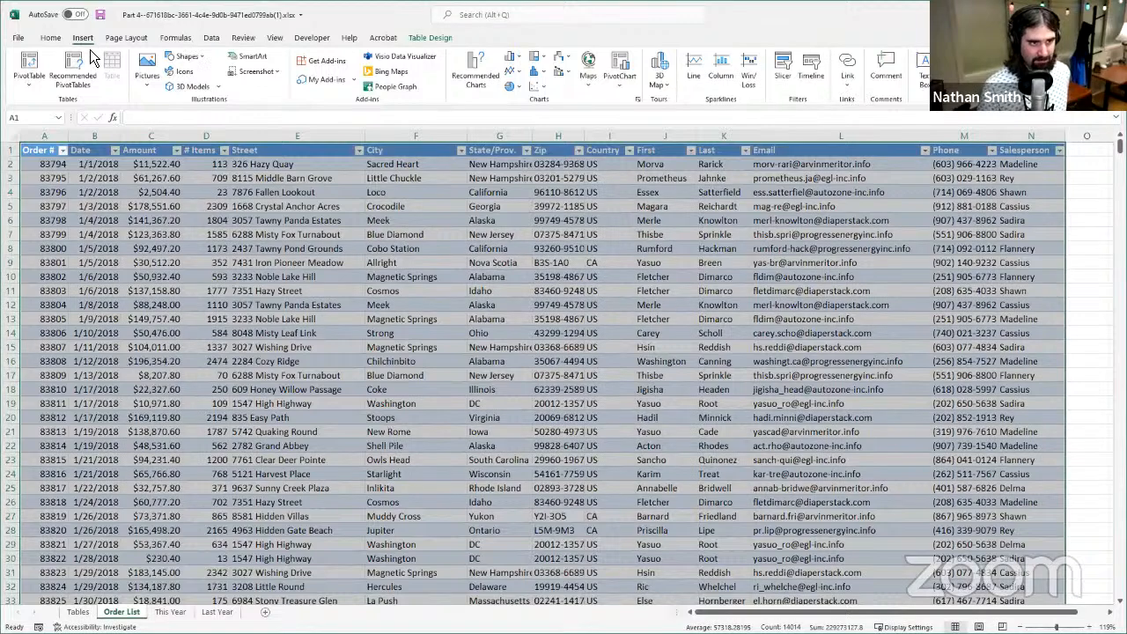
{"action": "left_click", "coordinate": [42, 37]}
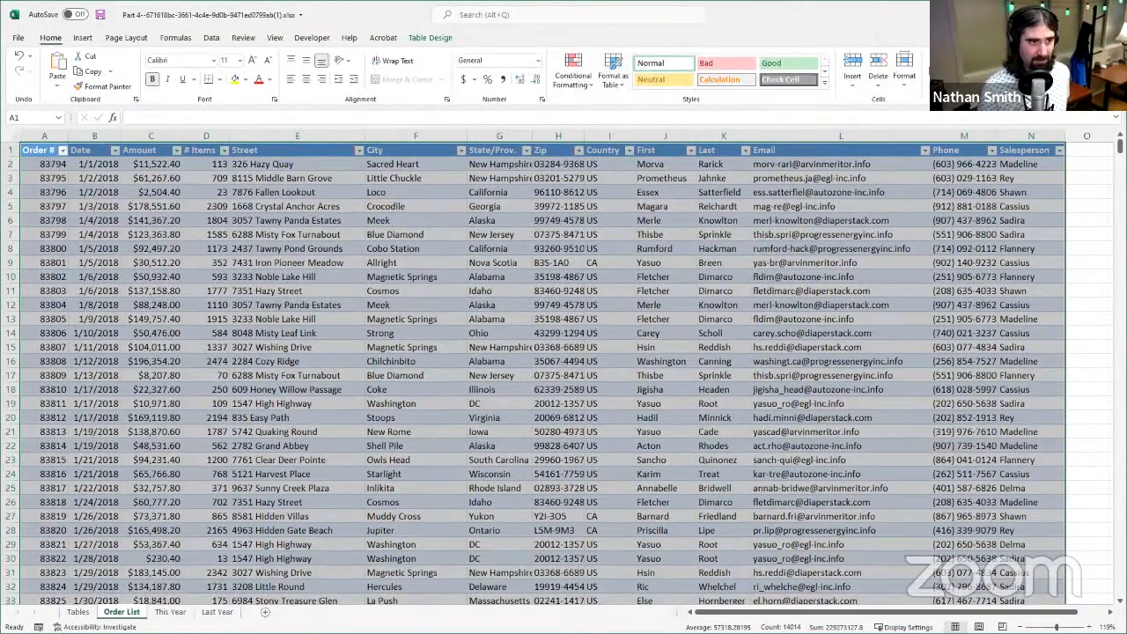
{"action": "left_click", "coordinate": [83, 44]}
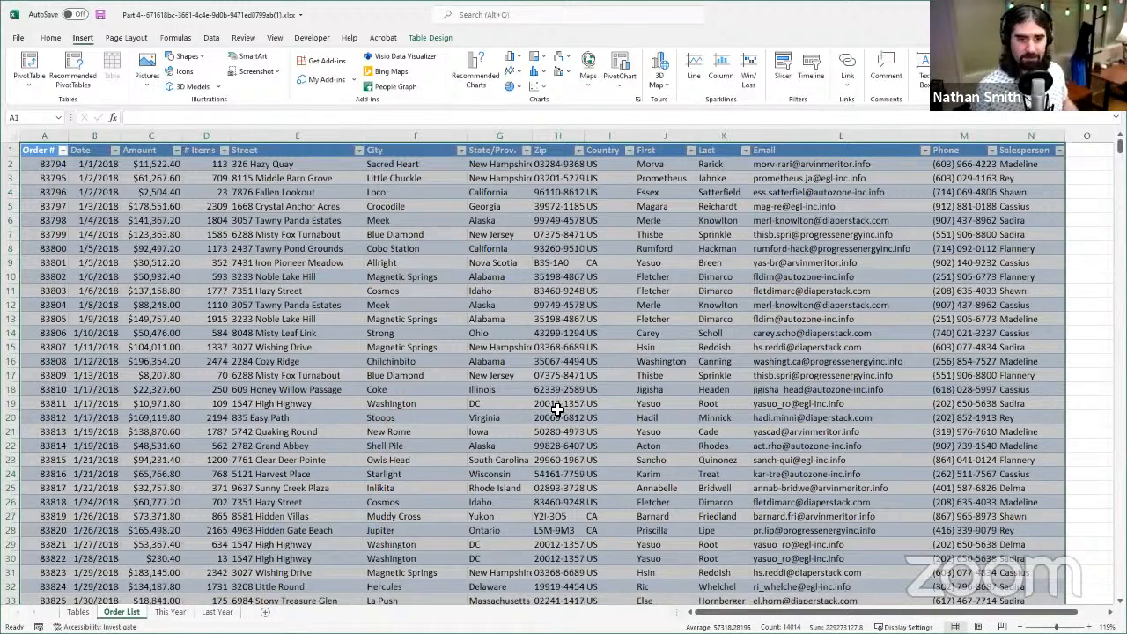
{"action": "scroll", "coordinate": [549, 399], "scroll_direction": "down", "scroll_amount": 2}
{"action": "scroll", "coordinate": [563, 374], "scroll_direction": "up", "scroll_amount": 2}
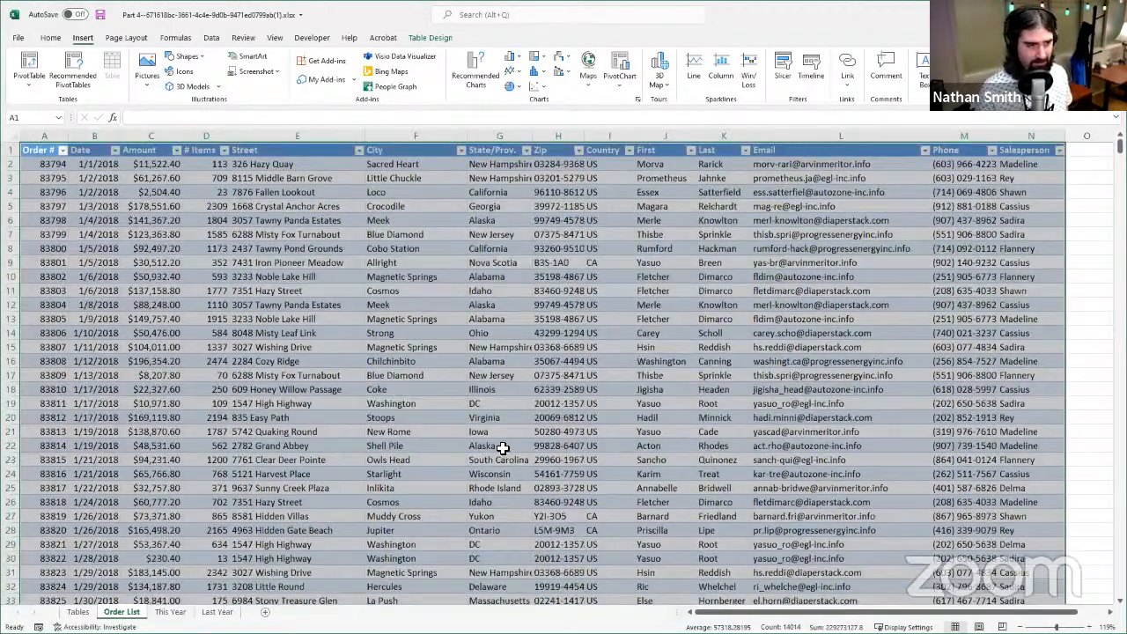
- Summarize the order table with a PivotTable placed on a new worksheet
{"action": "left_click", "coordinate": [286, 232]}
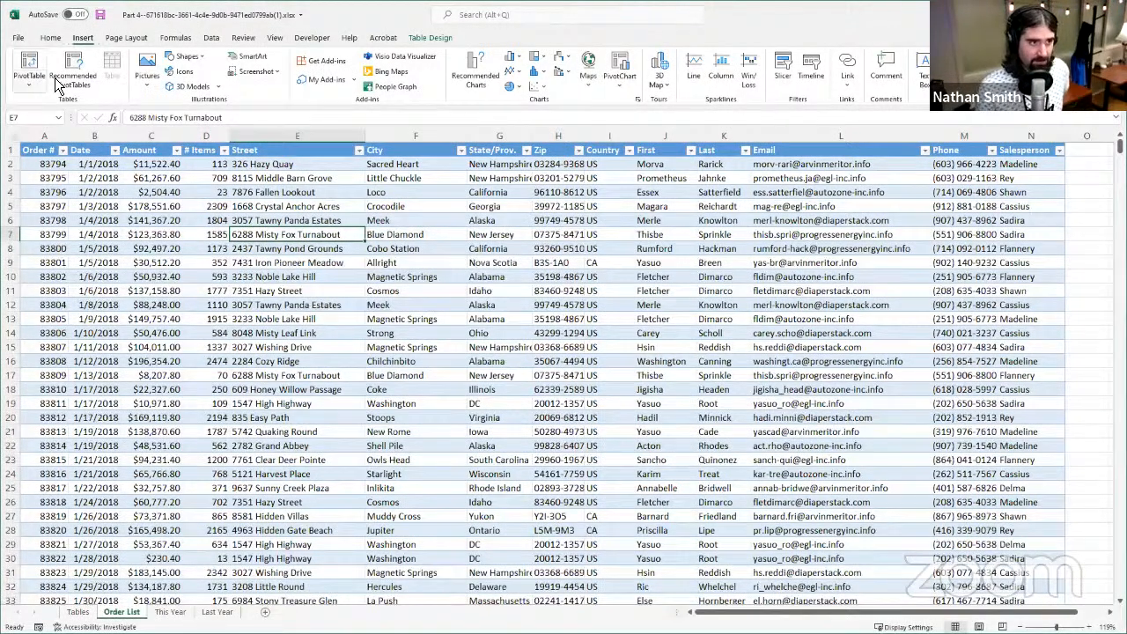
{"action": "left_click", "coordinate": [58, 37]}
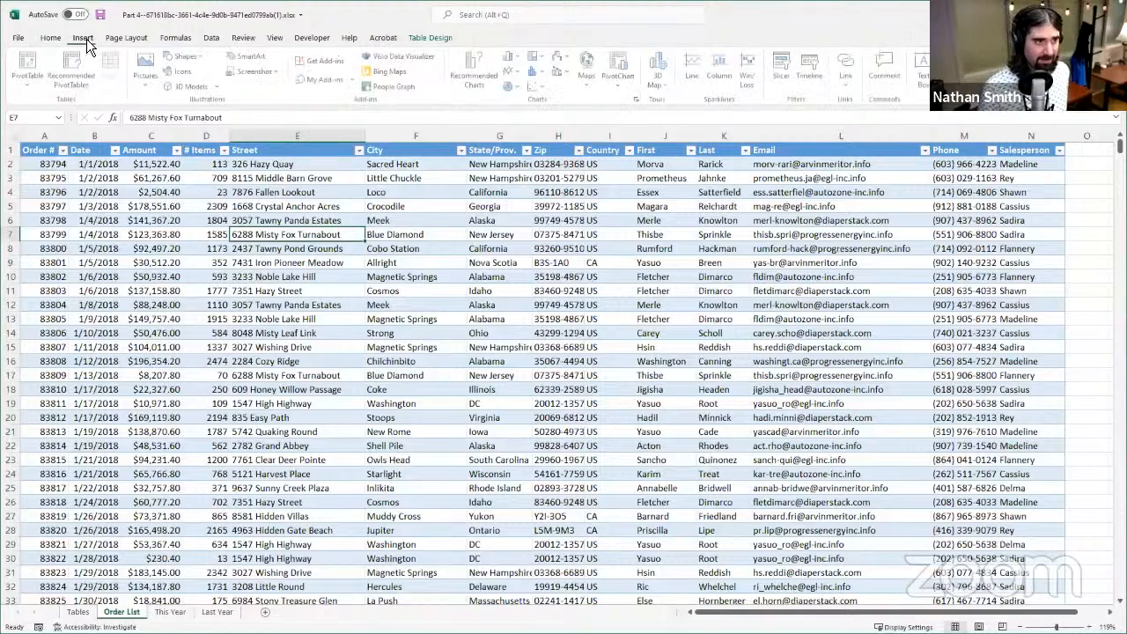
{"action": "left_click", "coordinate": [83, 38]}
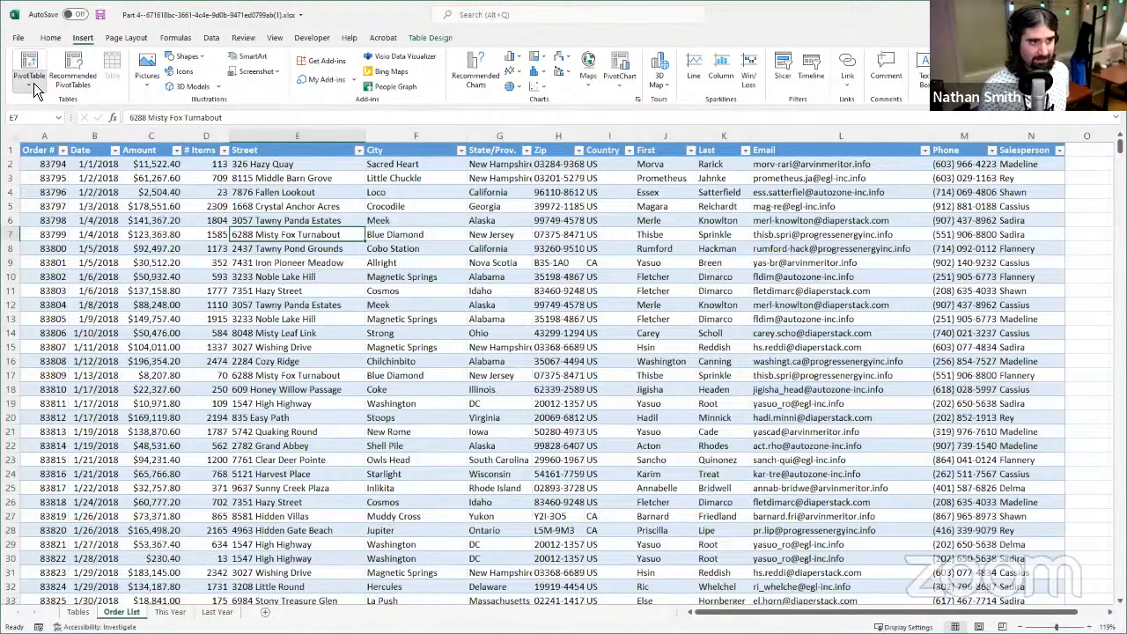
{"action": "left_click", "coordinate": [35, 86]}
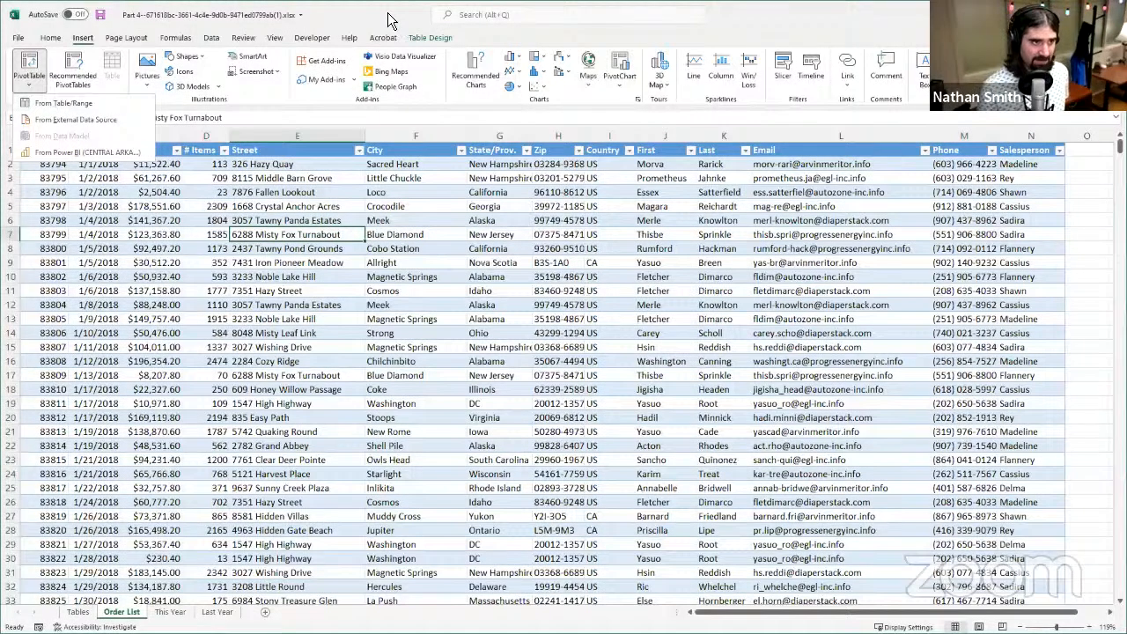
{"action": "left_click", "coordinate": [418, 39]}
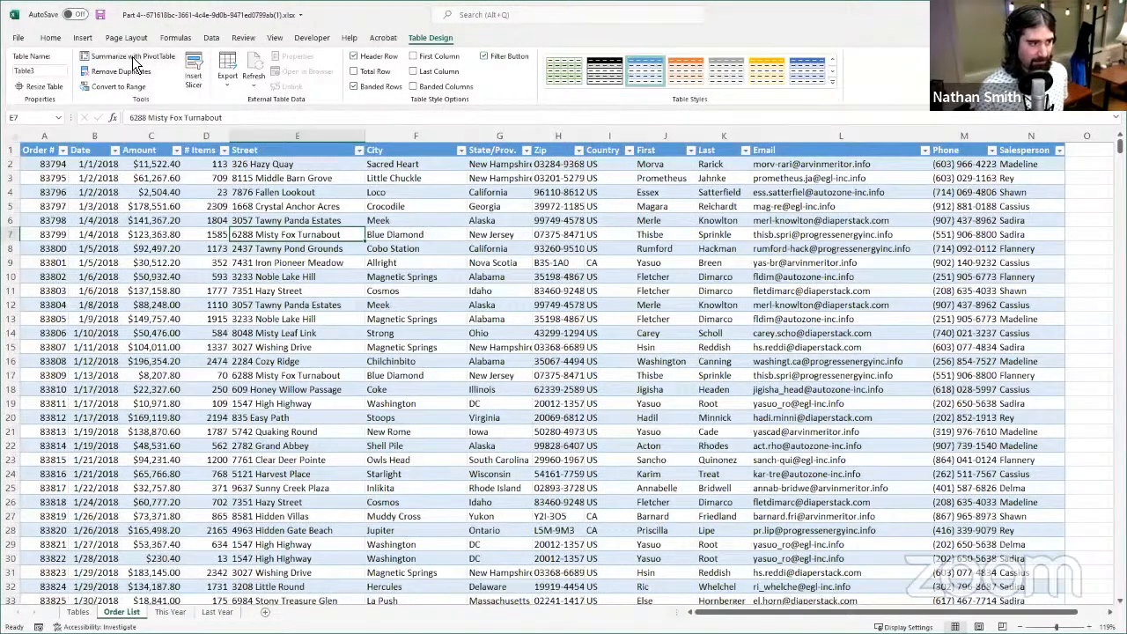
{"action": "left_click", "coordinate": [167, 51]}
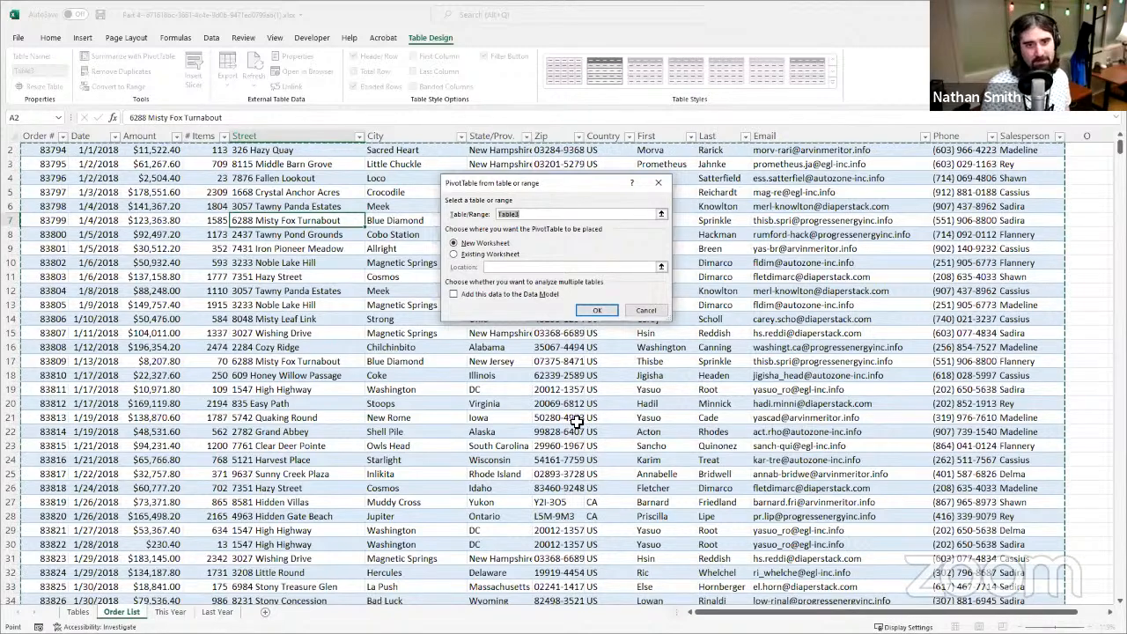
{"action": "left_click", "coordinate": [588, 312]}
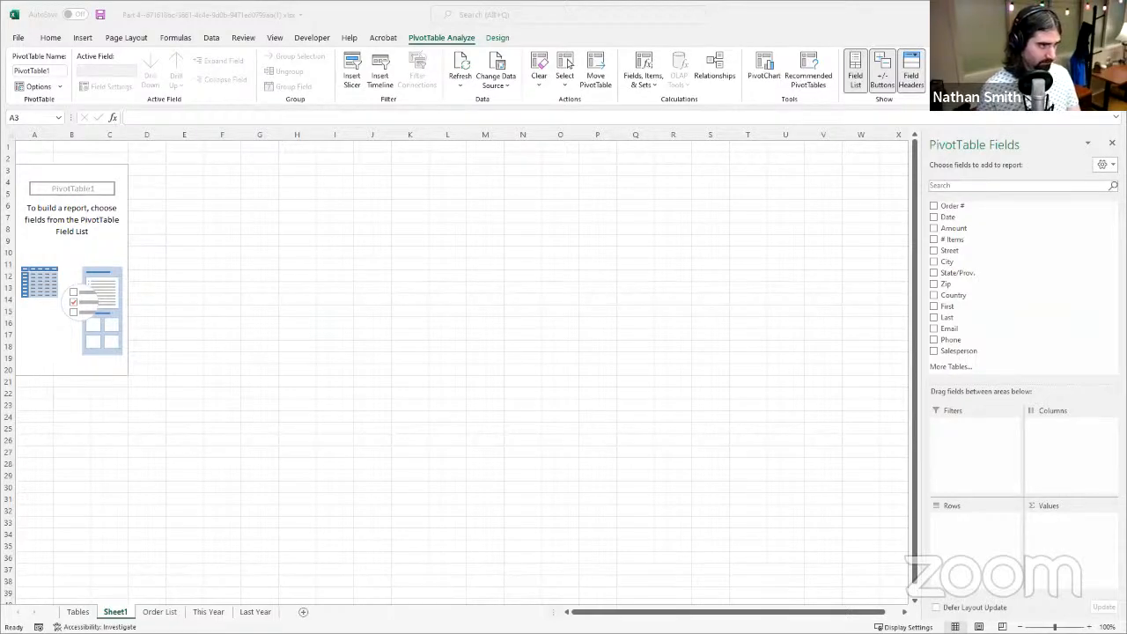
- Add the Amount field to the PivotTable's values as a sum and compare it with the Order List records
{"action": "key", "text": "alt+Tab"}
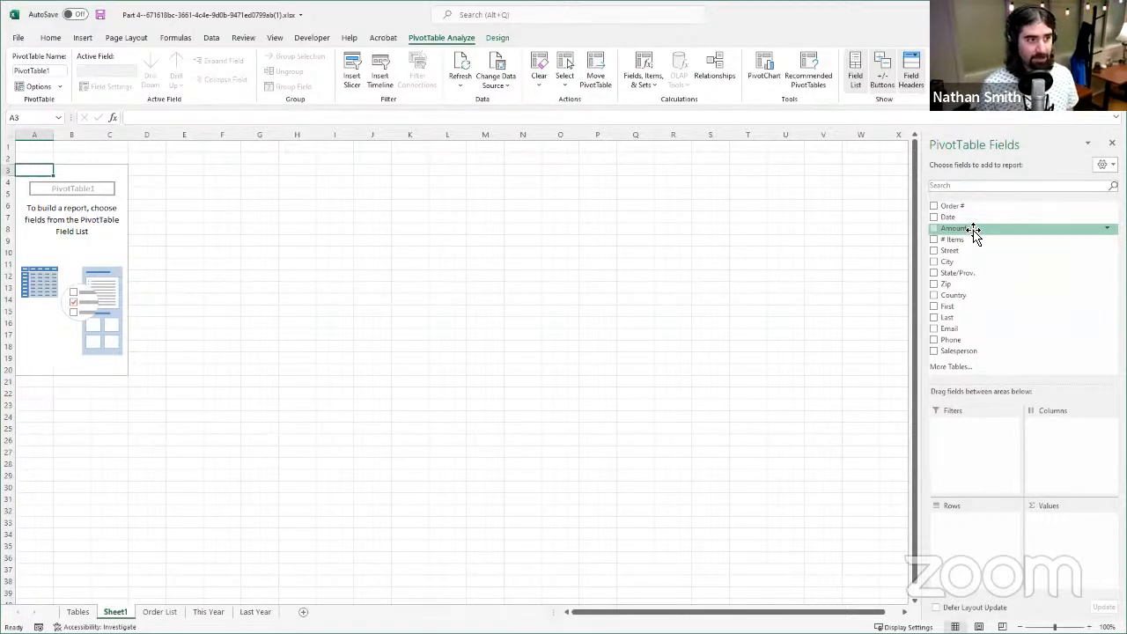
{"action": "left_click_drag", "start_coordinate": [981, 241], "coordinate": [1067, 545]}
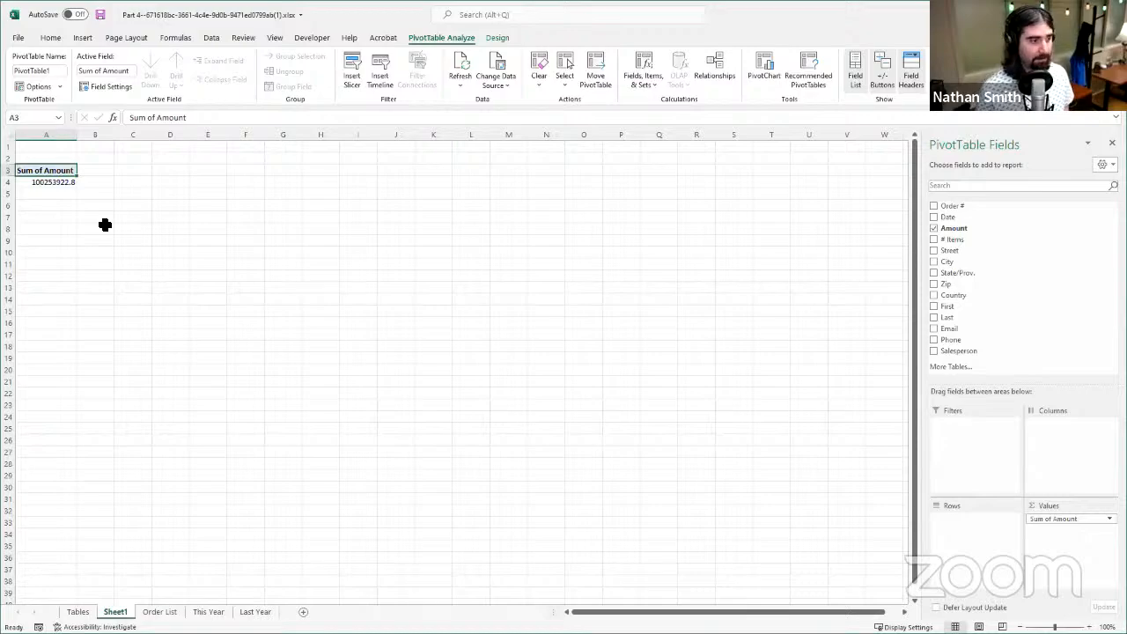
{"action": "left_click", "coordinate": [159, 612]}
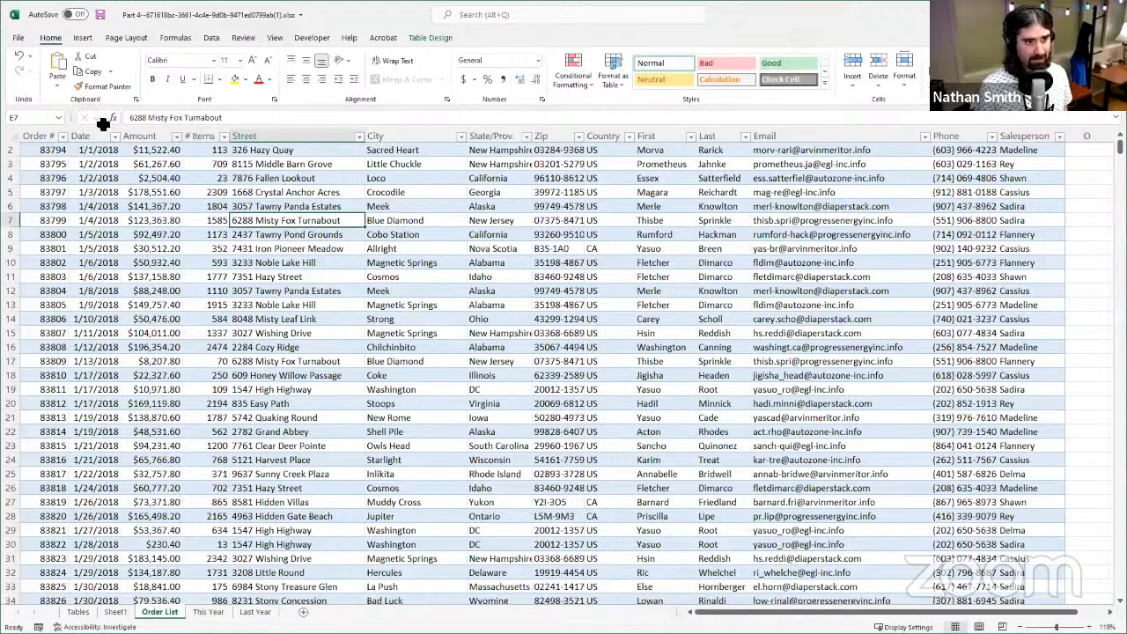
{"action": "scroll", "coordinate": [143, 364], "scroll_direction": "down", "scroll_amount": 7}
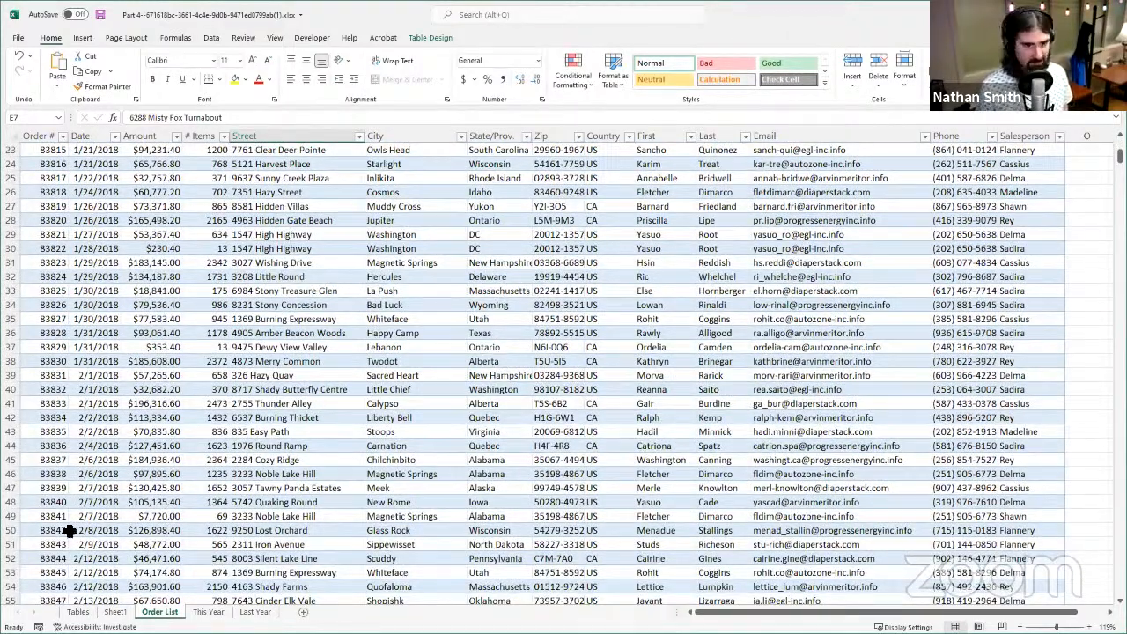
{"action": "left_click", "coordinate": [114, 612]}
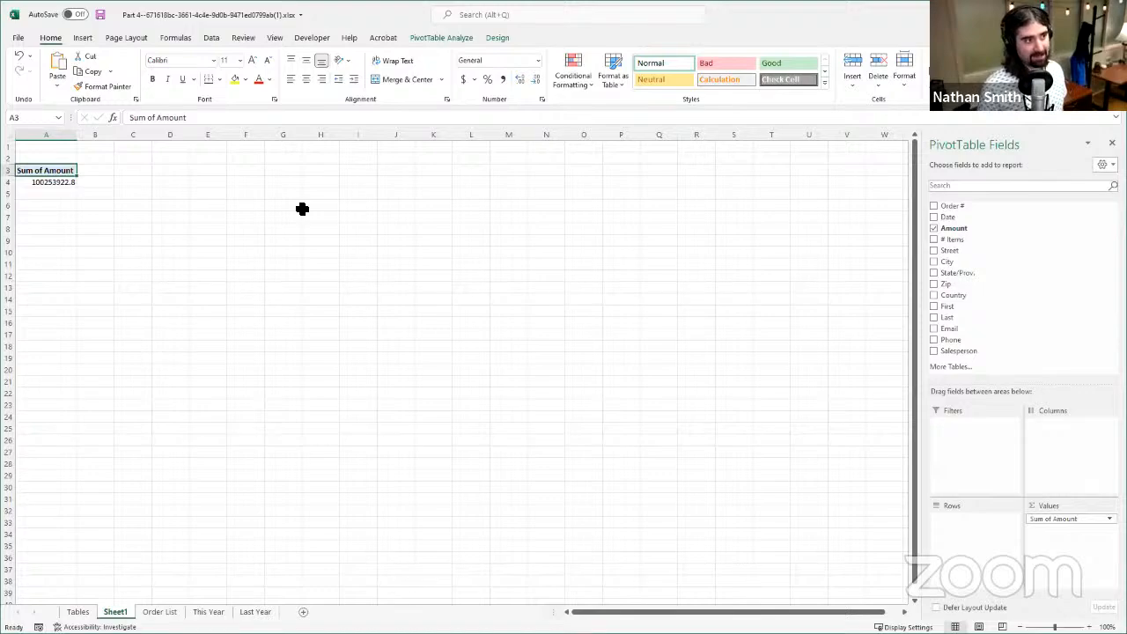
{"action": "left_click", "coordinate": [160, 612]}
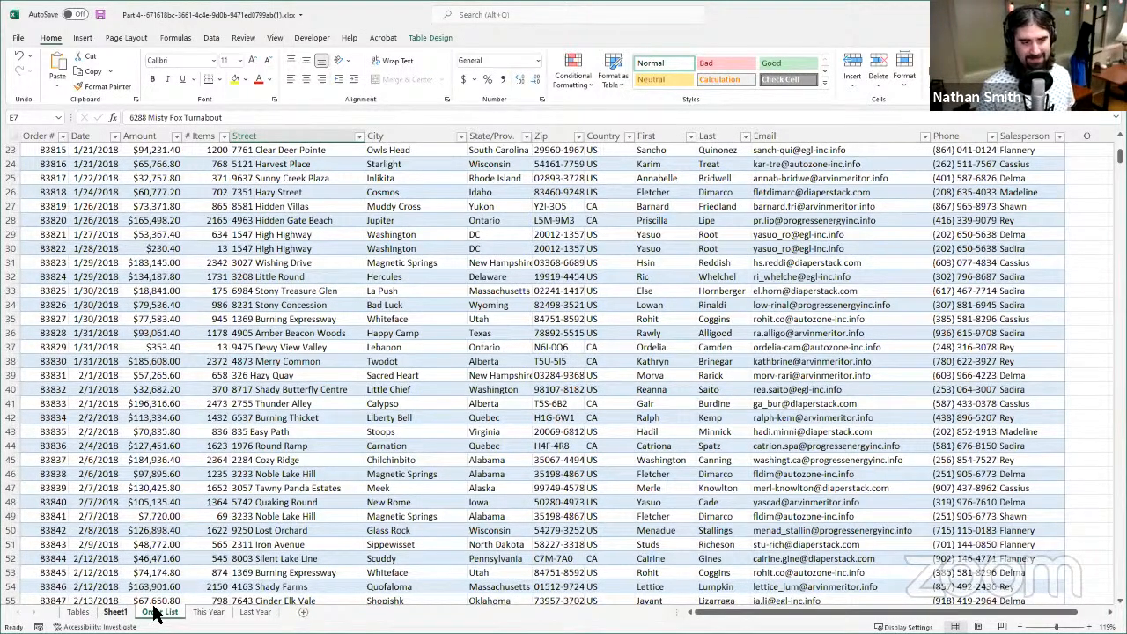
- Return to the PivotTable on Sheet1 and add the Country field to its columns
{"action": "left_click", "coordinate": [118, 612]}
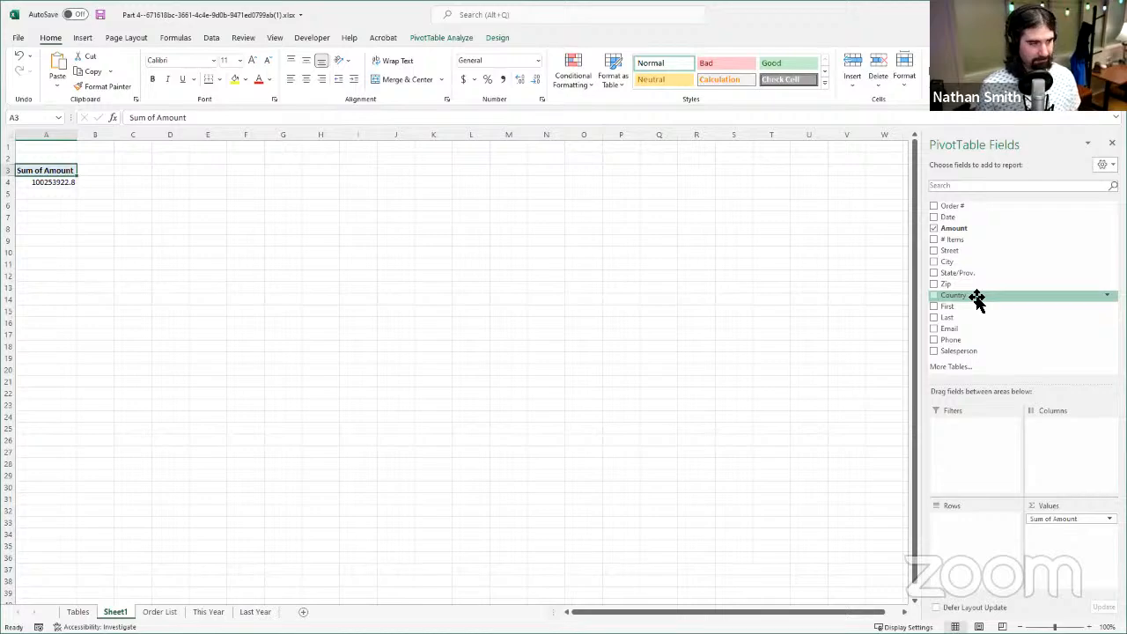
{"action": "left_click_drag", "start_coordinate": [977, 300], "coordinate": [1061, 462]}
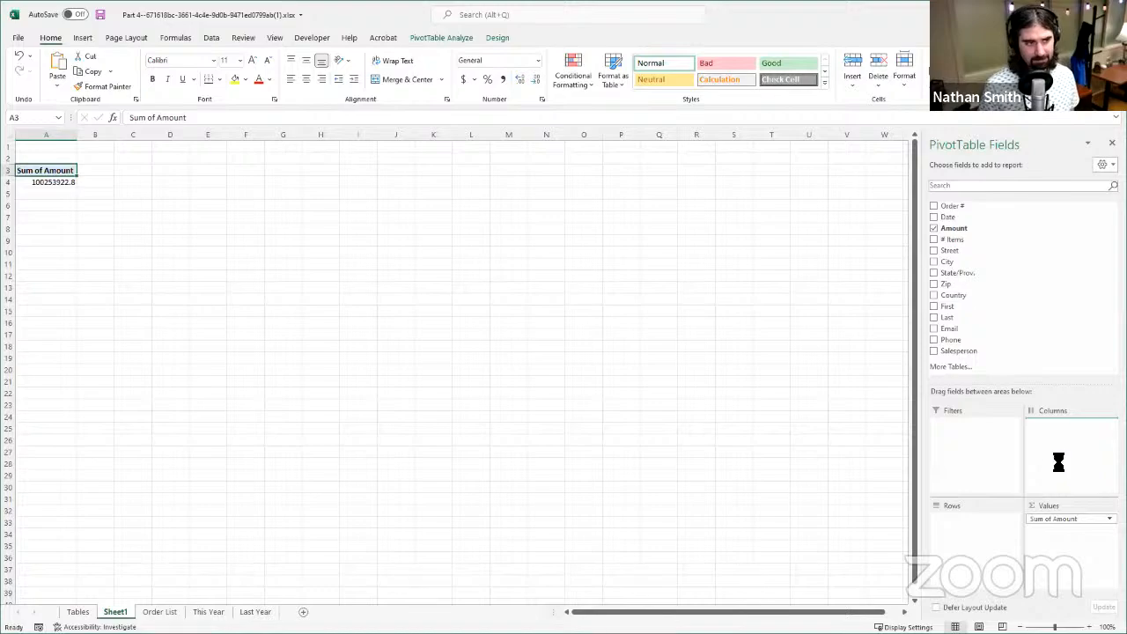
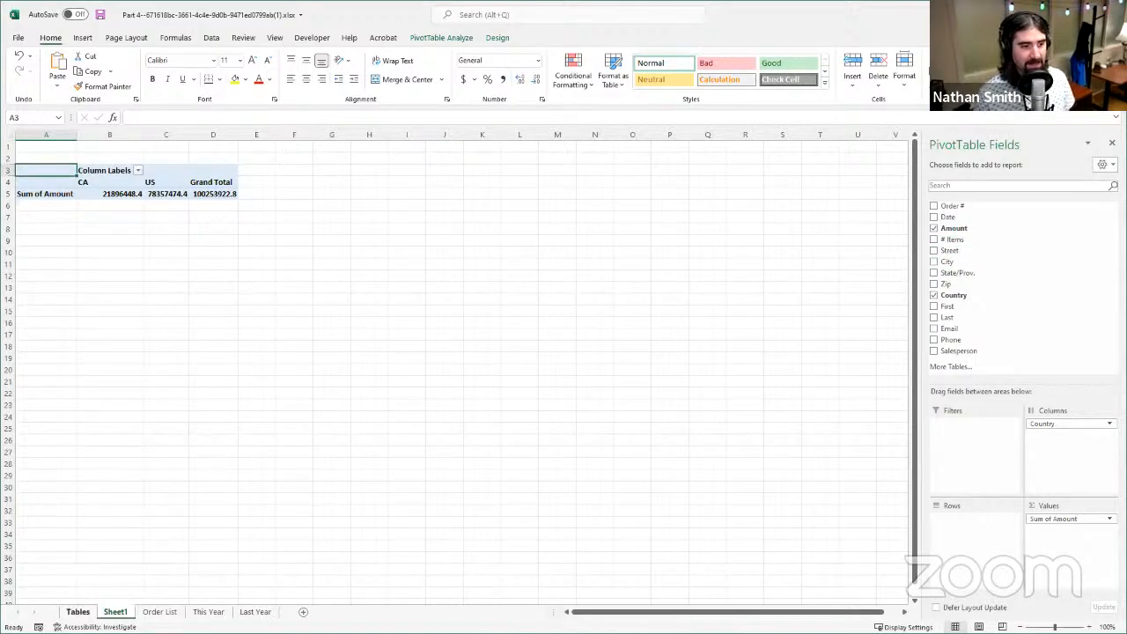
- Check the Order List records, return to the PivotTable on Sheet1, and add the Date field to its rows
{"action": "left_click", "coordinate": [159, 612]}
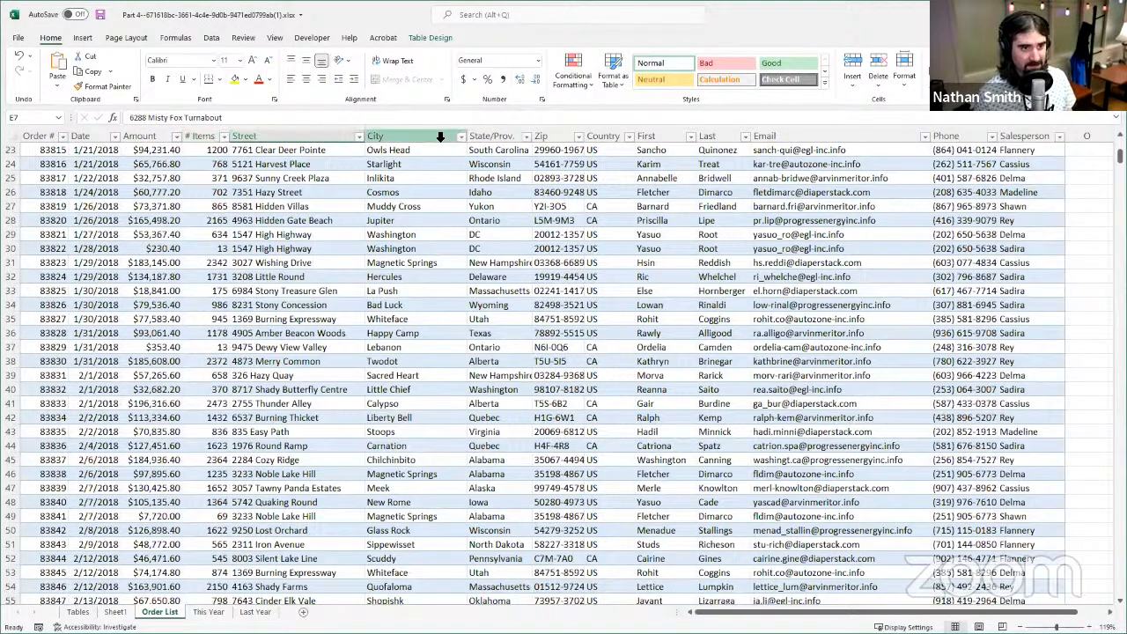
{"action": "left_click", "coordinate": [114, 612]}
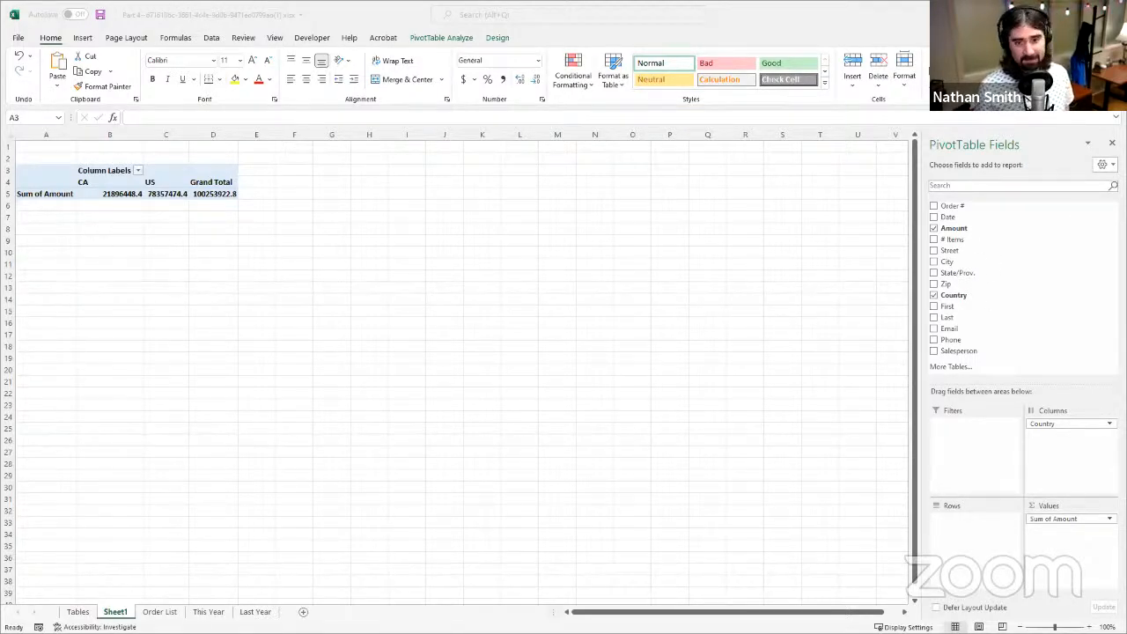
{"action": "left_click", "coordinate": [959, 219]}
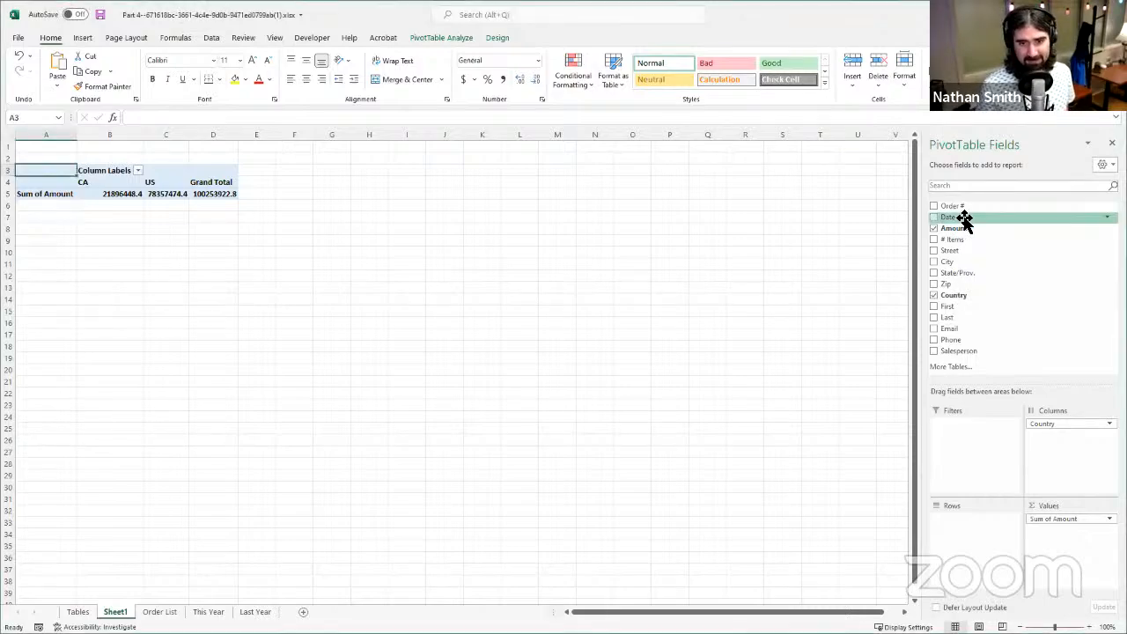
{"action": "left_click_drag", "start_coordinate": [965, 220], "coordinate": [968, 541]}
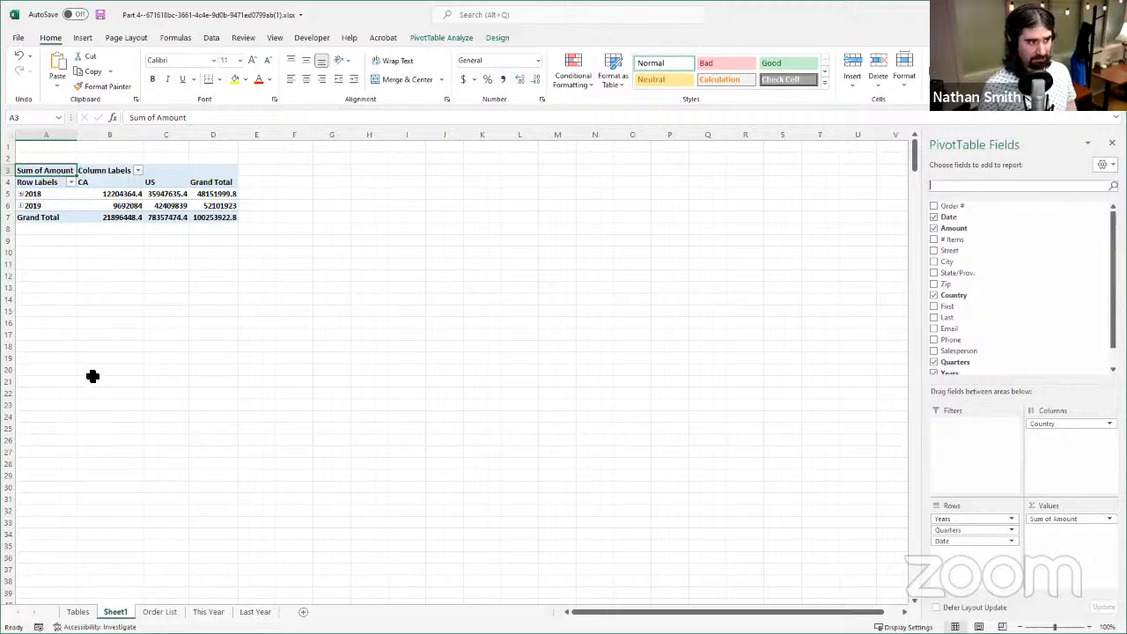
- Inspect the 2018 row down to the months of Qtr1, collapse it, and look over the source records in Order List
{"action": "left_click", "coordinate": [21, 194]}
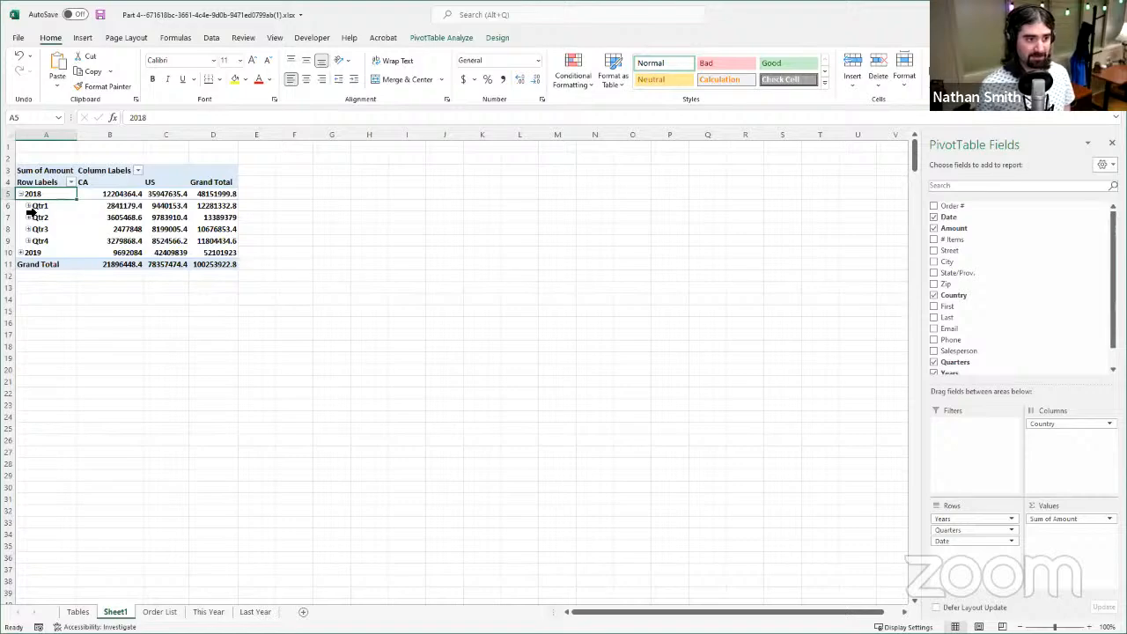
{"action": "left_click", "coordinate": [28, 205]}
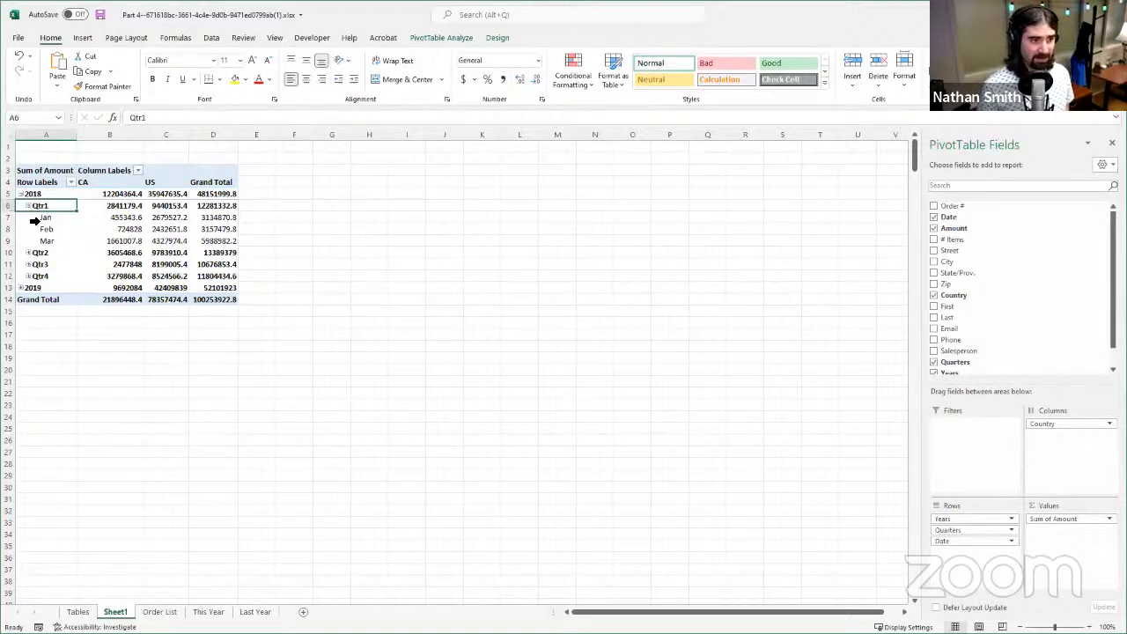
{"action": "left_click", "coordinate": [21, 194]}
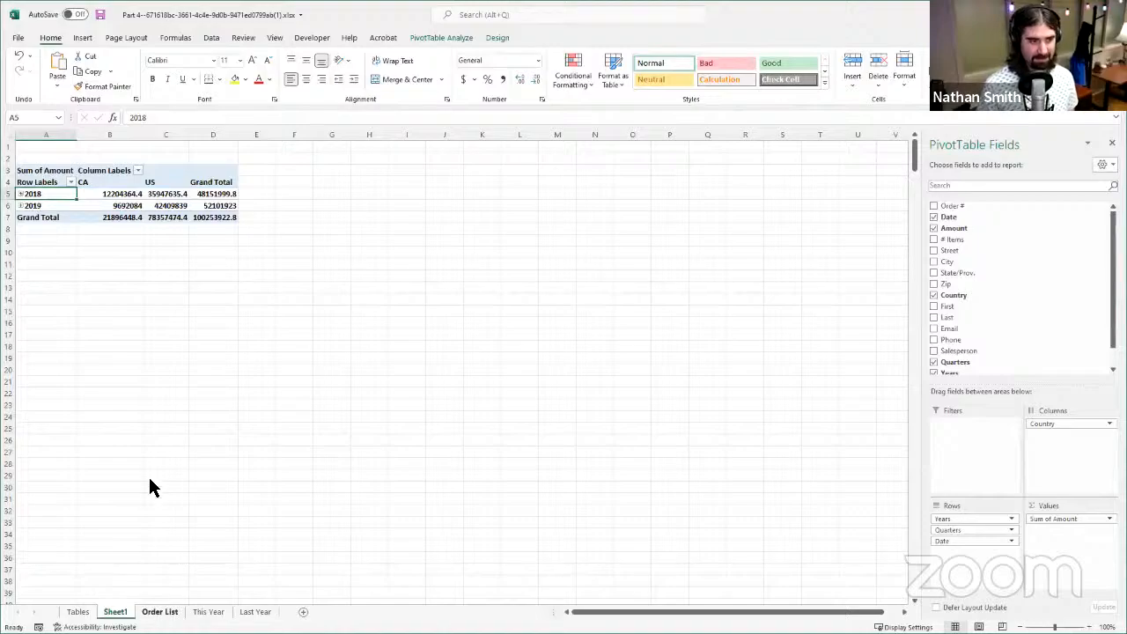
{"action": "key", "text": "ctrl+Page_Down"}
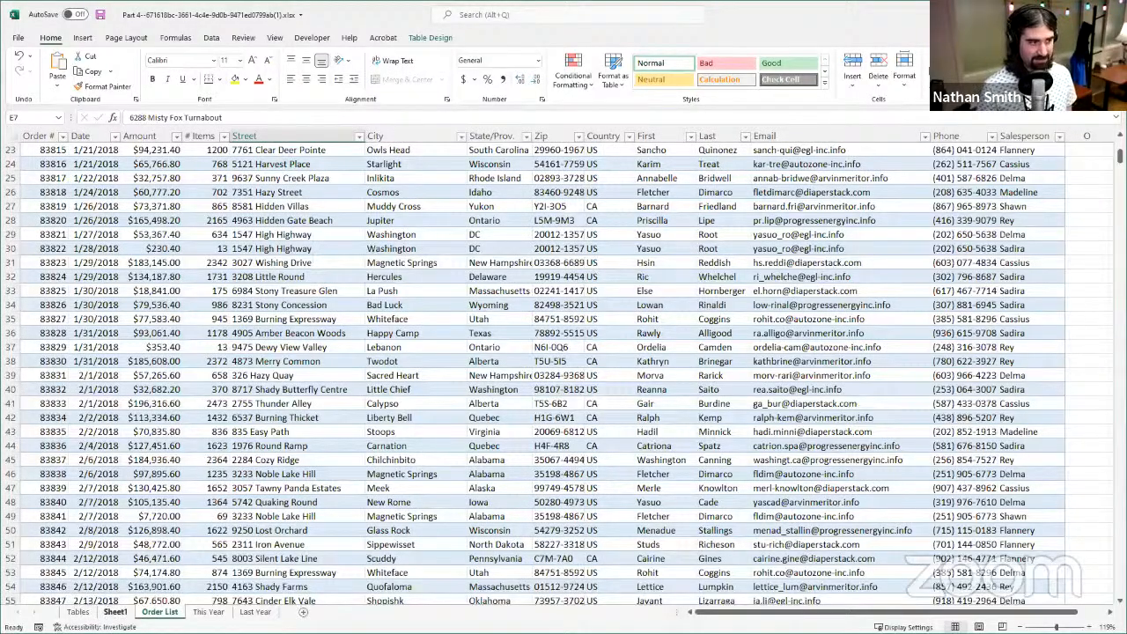
{"action": "left_click", "coordinate": [118, 615]}
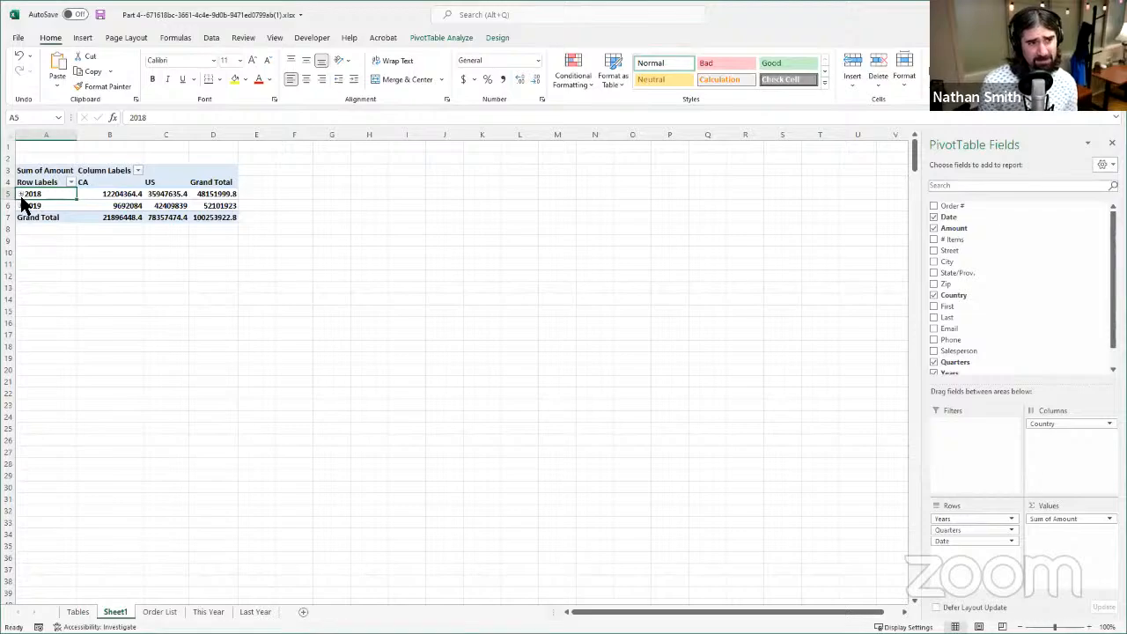
- Group the PivotTable's date rows by months, quarters and years, and collapse both the 2018 and 2019 rows
{"action": "left_click", "coordinate": [58, 208]}
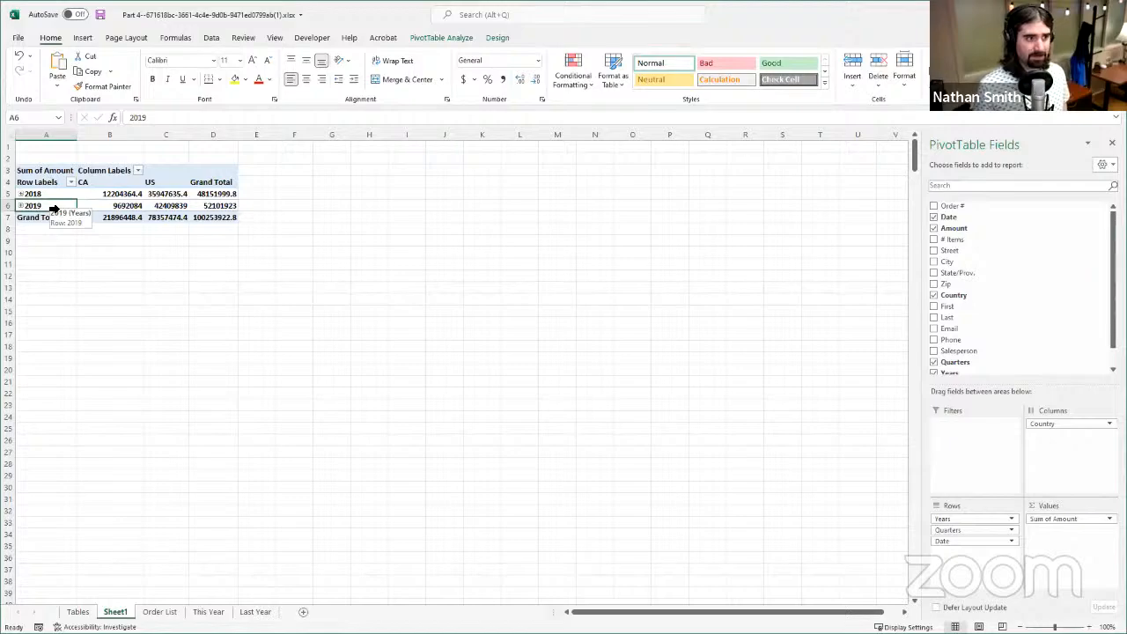
{"action": "right_click", "coordinate": [48, 218]}
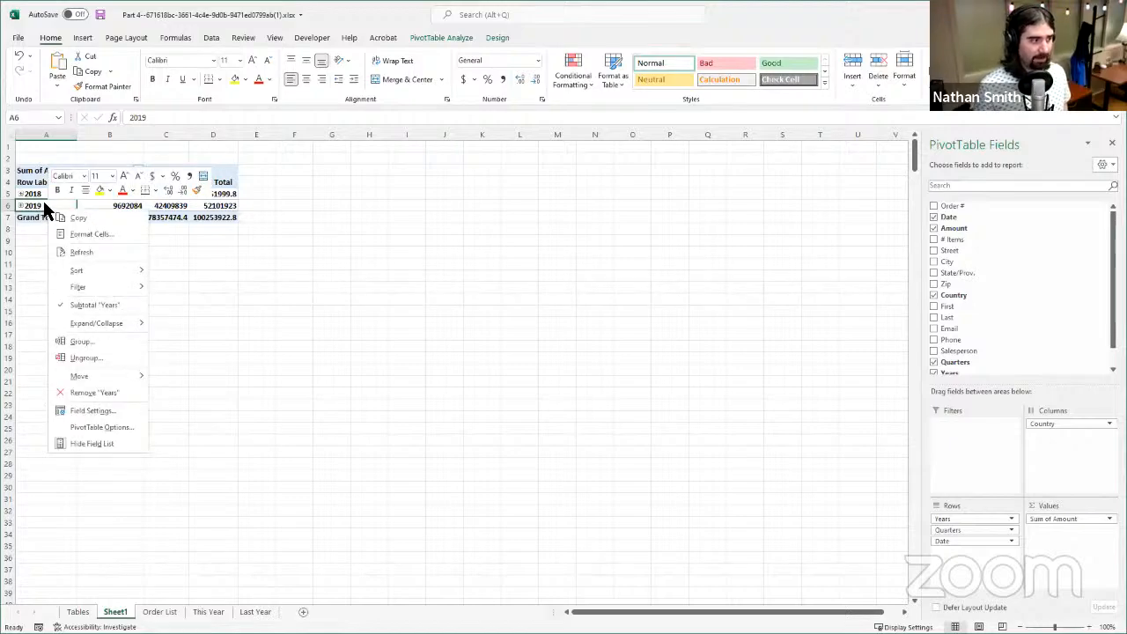
{"action": "left_click", "coordinate": [97, 342]}
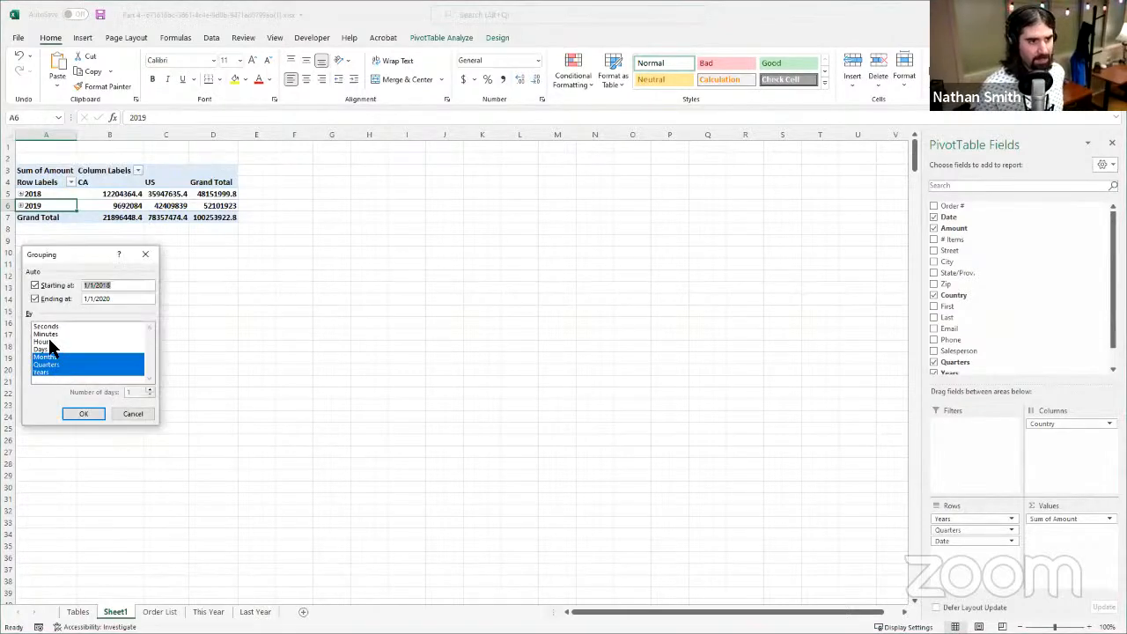
{"action": "left_click", "coordinate": [83, 414]}
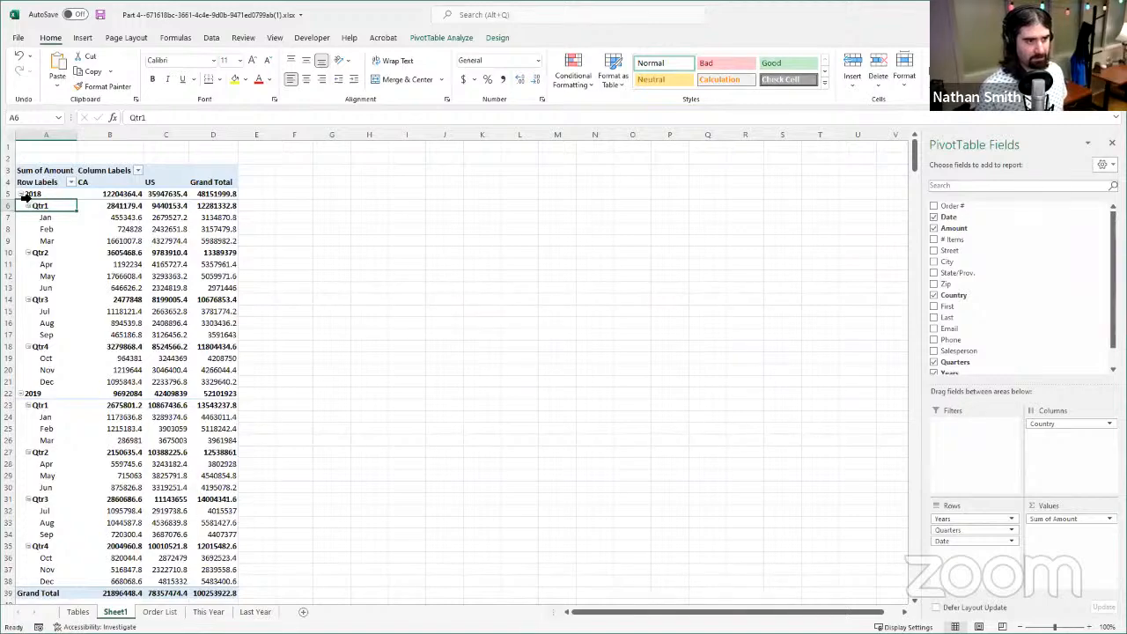
{"action": "left_click", "coordinate": [21, 195]}
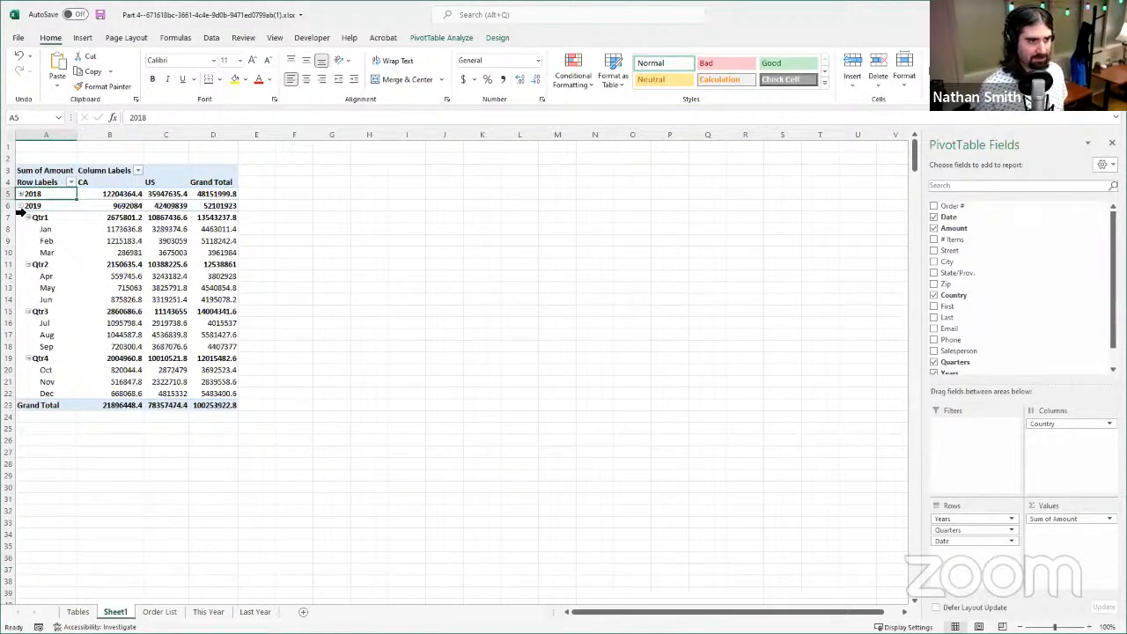
{"action": "left_click", "coordinate": [21, 206]}
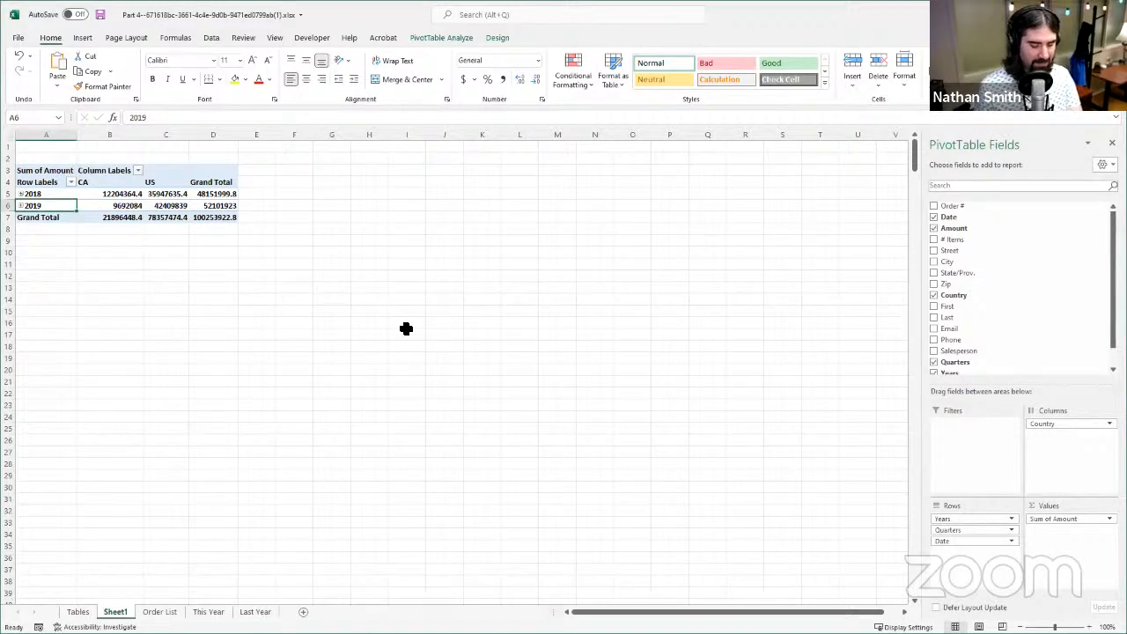
- Compare the summarized PivotTable with the raw Order List records and return to Sheet1
{"action": "left_click", "coordinate": [84, 611]}
{"action": "left_click", "coordinate": [159, 612]}
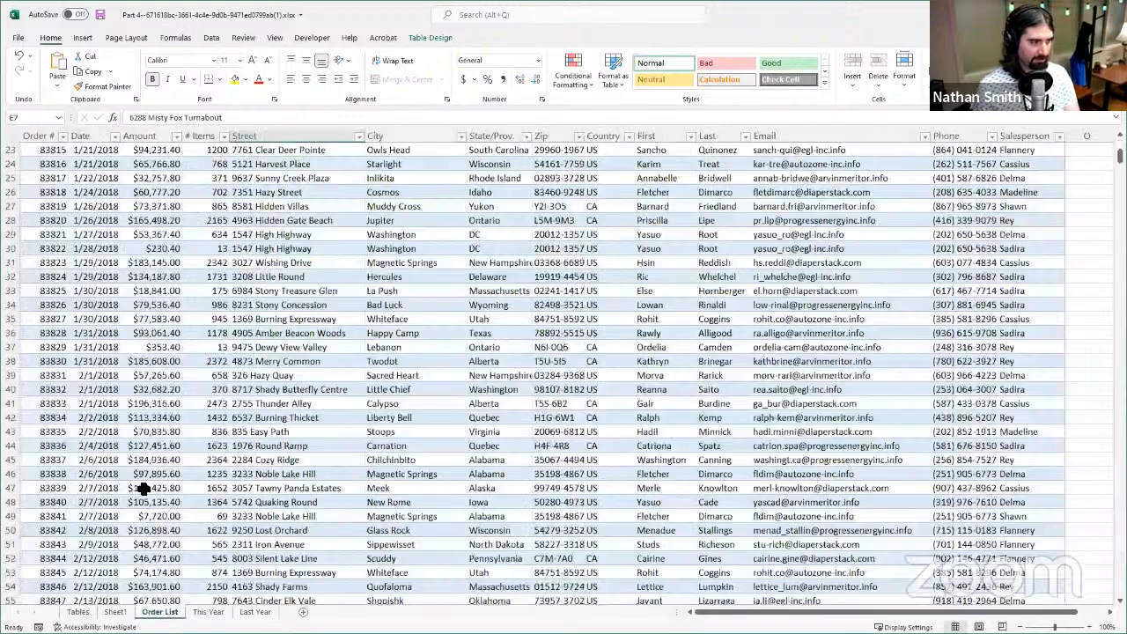
{"action": "left_click", "coordinate": [115, 612]}
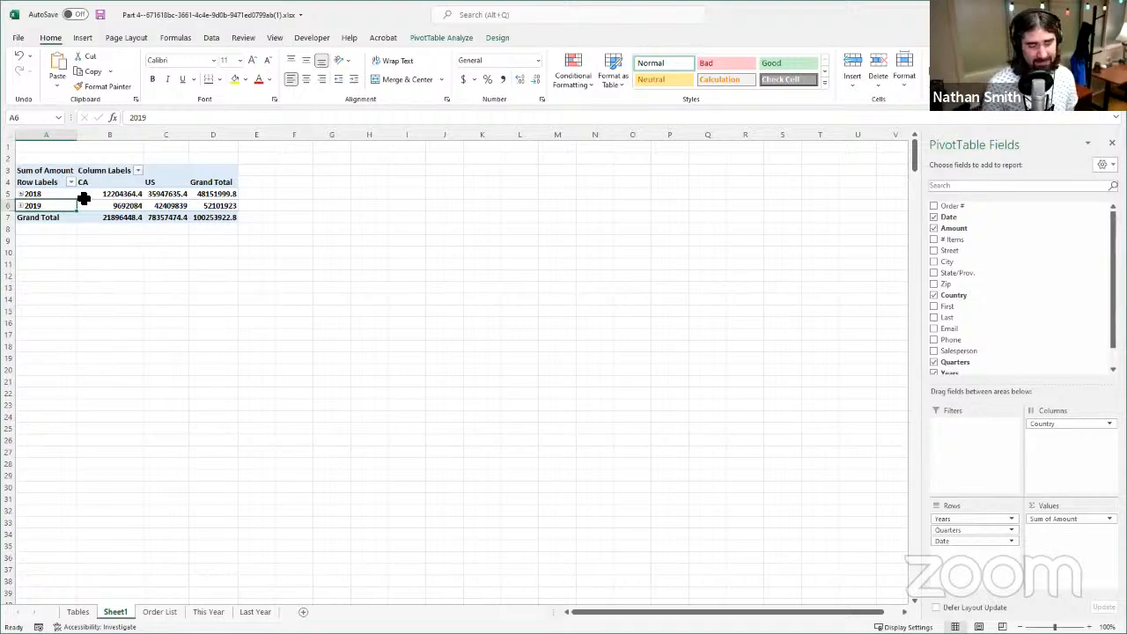
- Examine the 2018 row of the PivotTable, reading its order amounts for CA, US and the grand total
{"action": "left_click", "coordinate": [51, 170]}
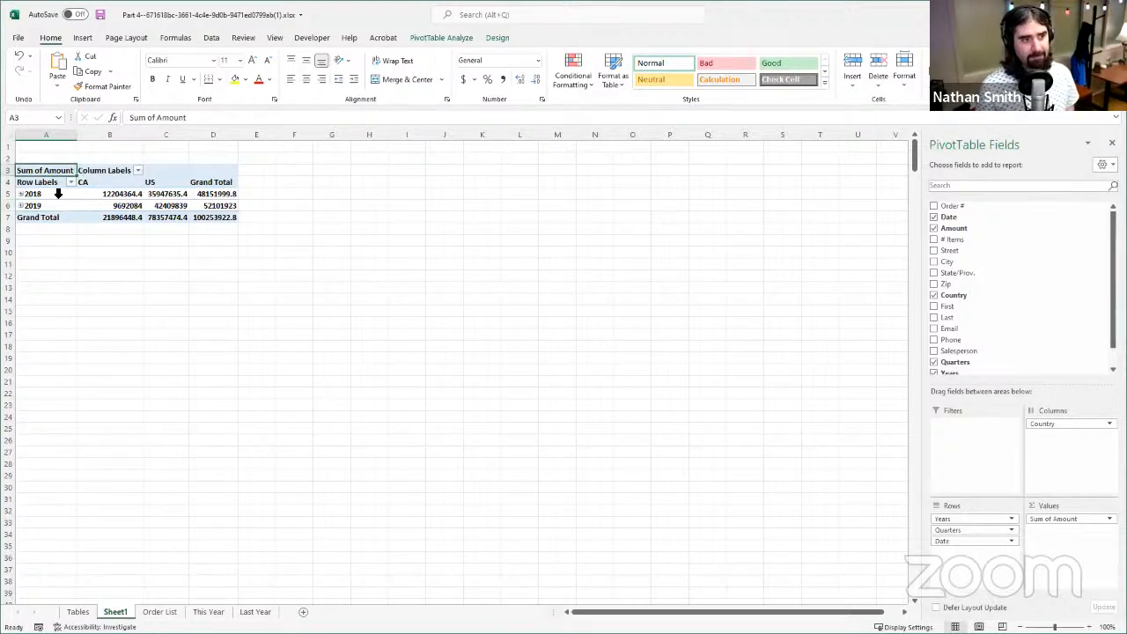
{"action": "left_click", "coordinate": [50, 194]}
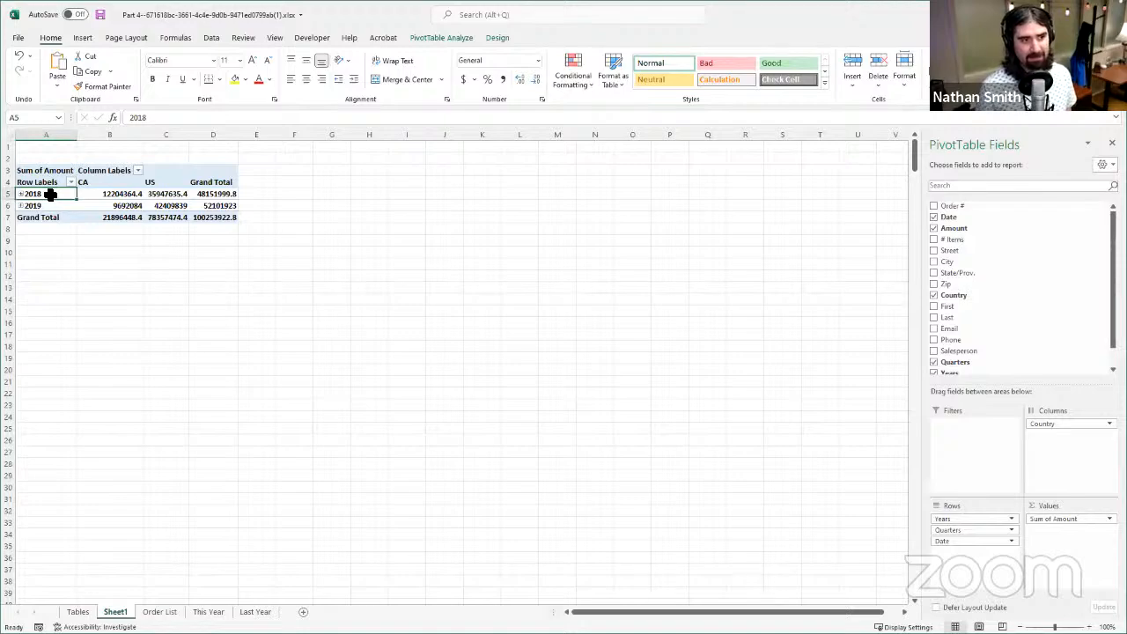
{"action": "left_click_drag", "start_coordinate": [50, 195], "coordinate": [229, 193]}
{"action": "left_click", "coordinate": [44, 195]}
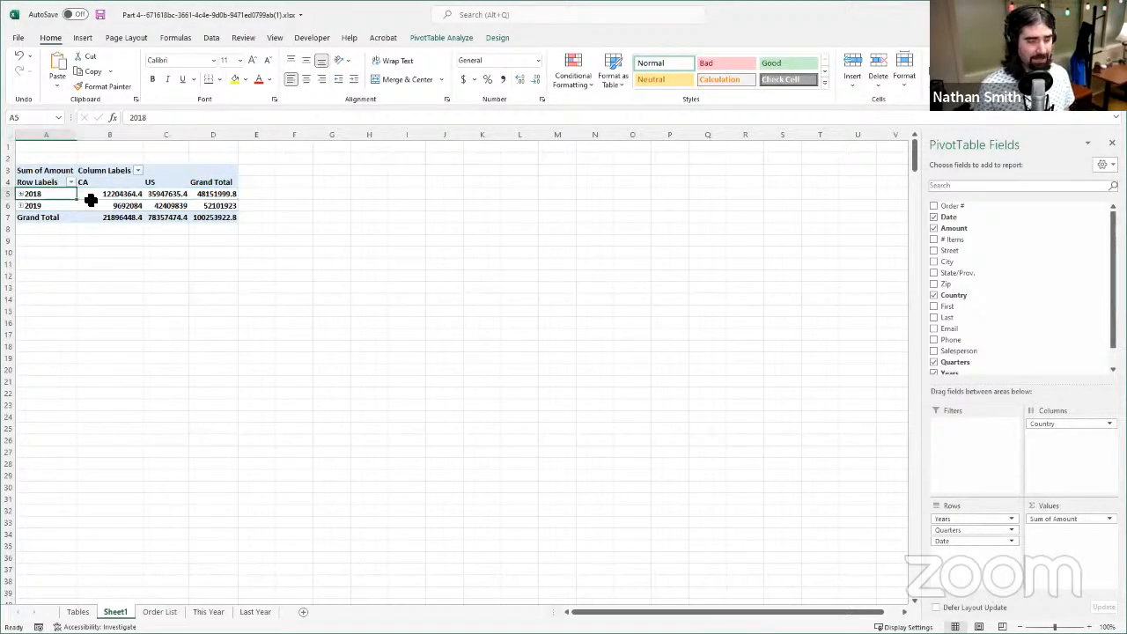
{"action": "left_click", "coordinate": [93, 194]}
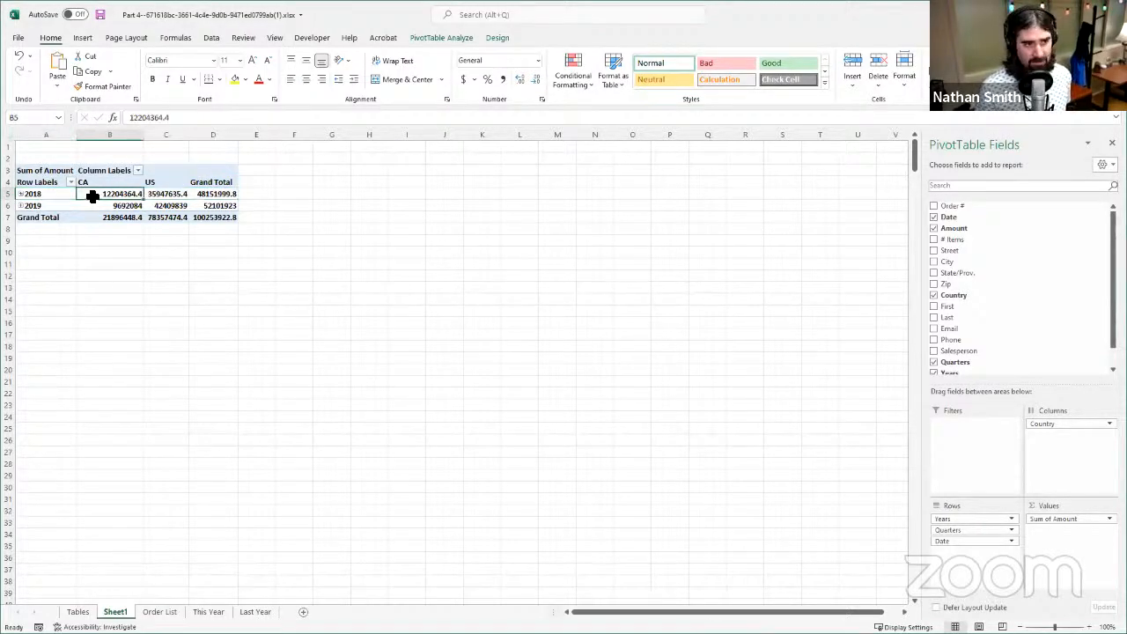
{"action": "left_click", "coordinate": [154, 194]}
{"action": "left_click", "coordinate": [219, 193]}
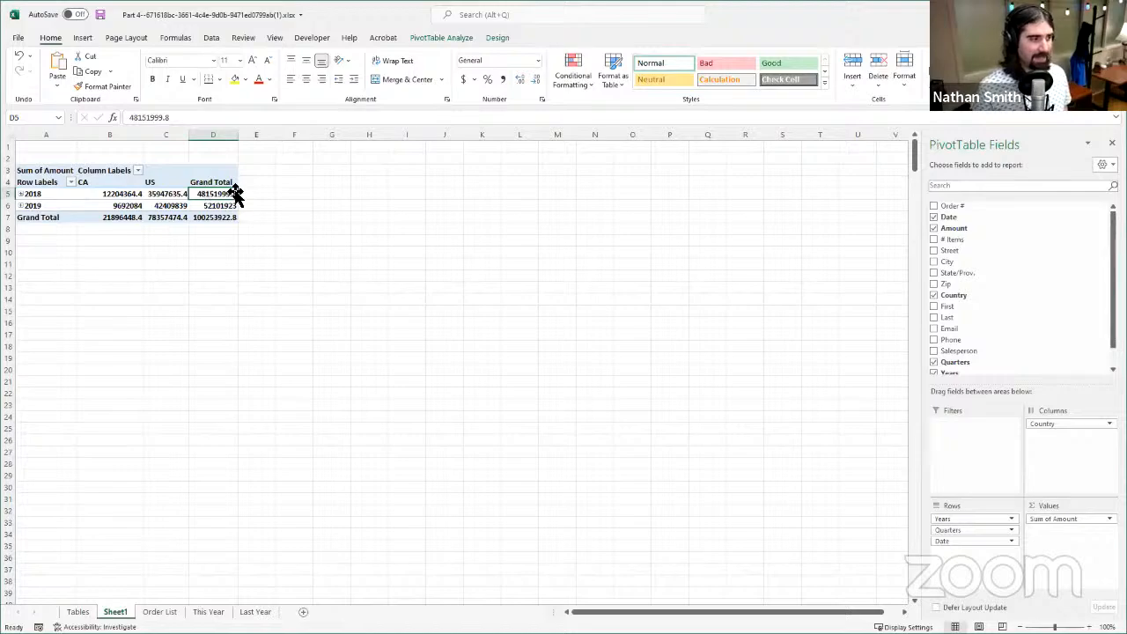
{"action": "left_click", "coordinate": [178, 192]}
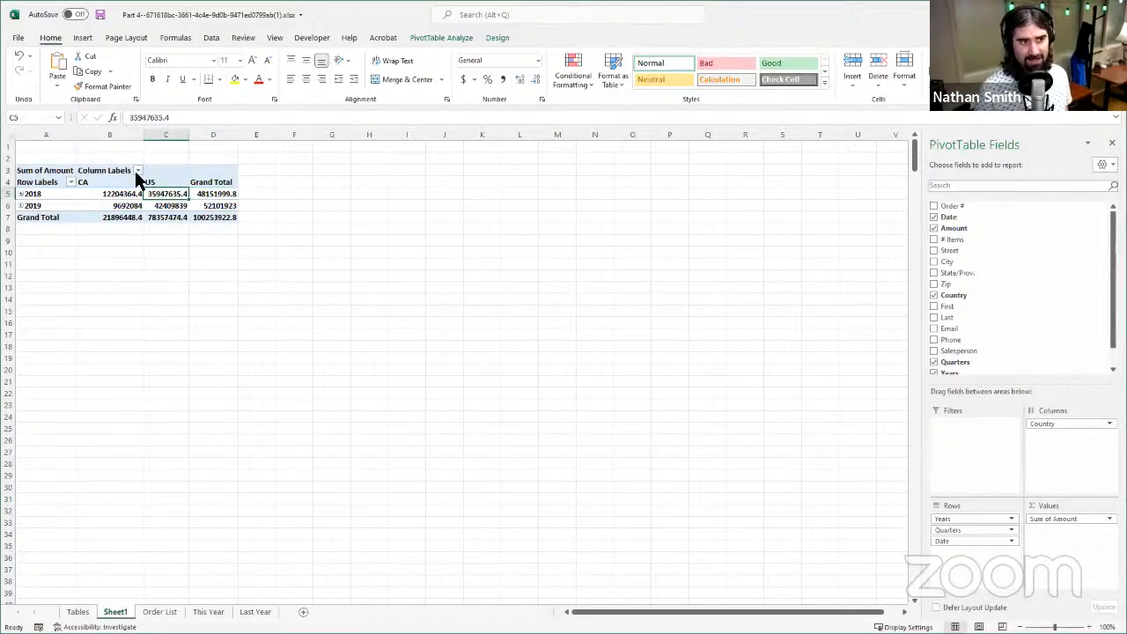
{"action": "left_click", "coordinate": [106, 190]}
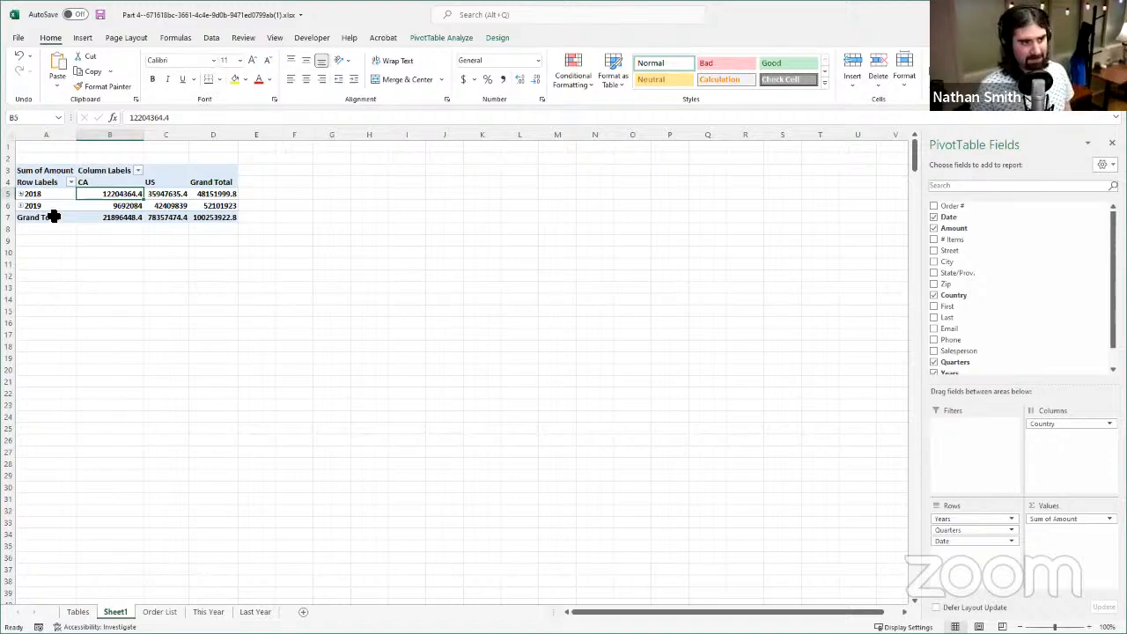
- Compare the 2018 and 2019 order amounts by country and review the grand totals for CA, US and both combined
{"action": "left_click_drag", "start_coordinate": [47, 195], "coordinate": [203, 193]}
{"action": "left_click_drag", "start_coordinate": [73, 206], "coordinate": [221, 206]}
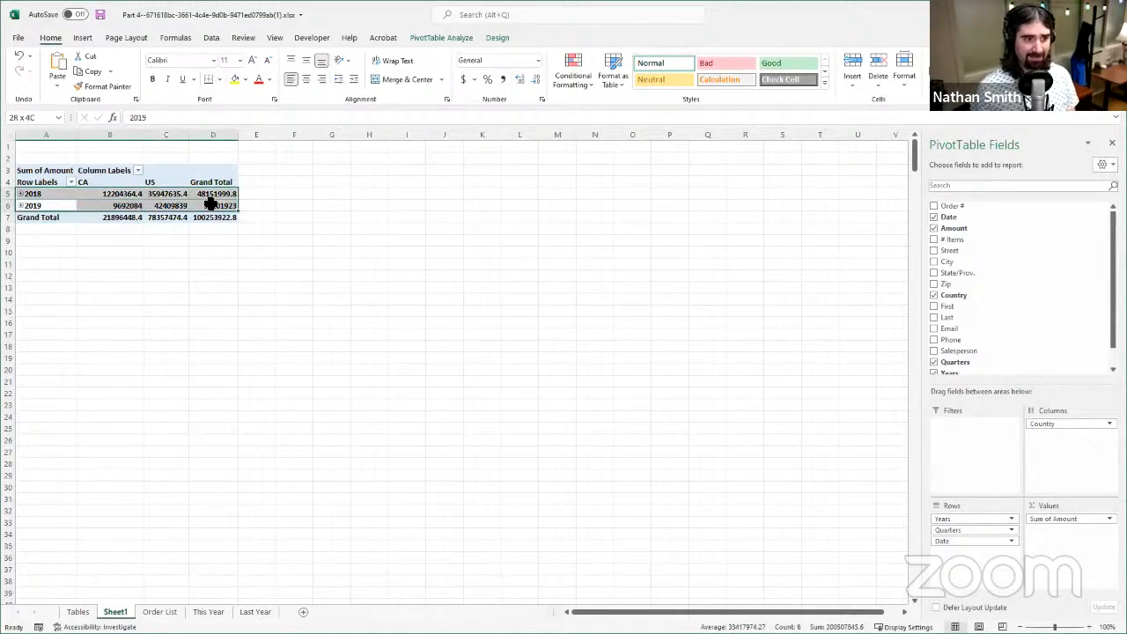
{"action": "left_click", "coordinate": [135, 196]}
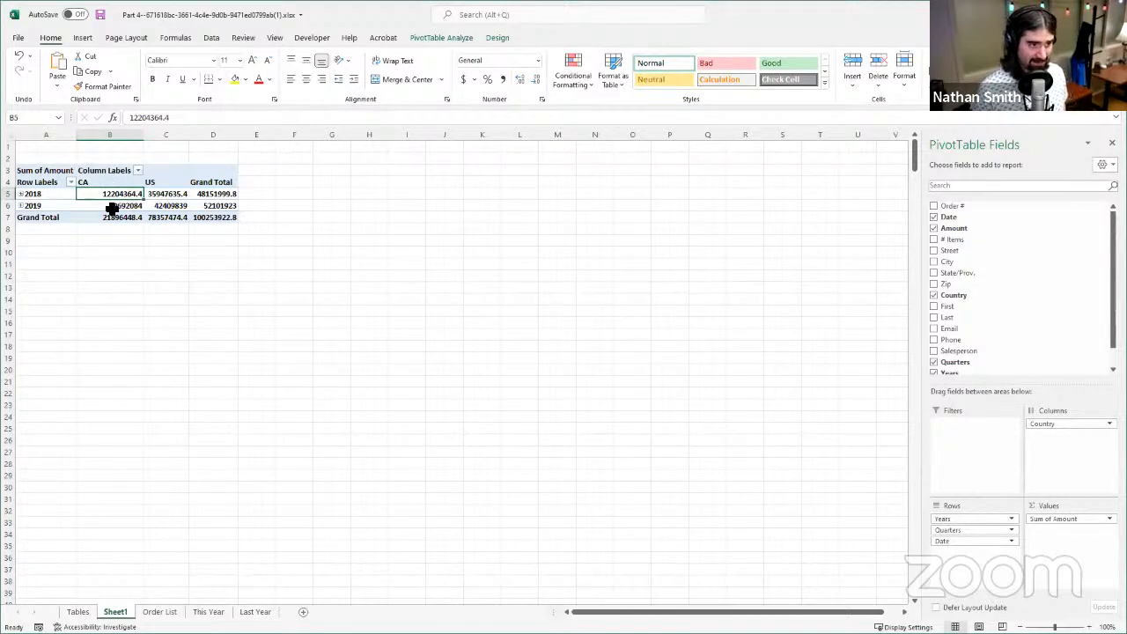
{"action": "left_click", "coordinate": [161, 195]}
{"action": "left_click", "coordinate": [208, 194]}
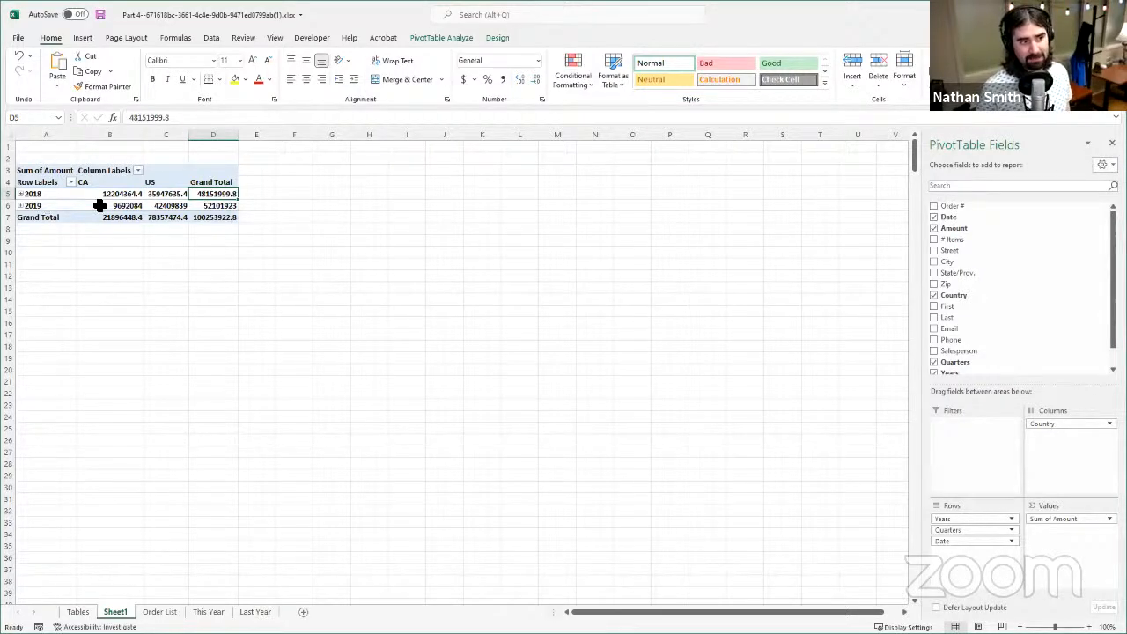
{"action": "left_click_drag", "start_coordinate": [41, 206], "coordinate": [234, 206]}
{"action": "left_click", "coordinate": [222, 207]}
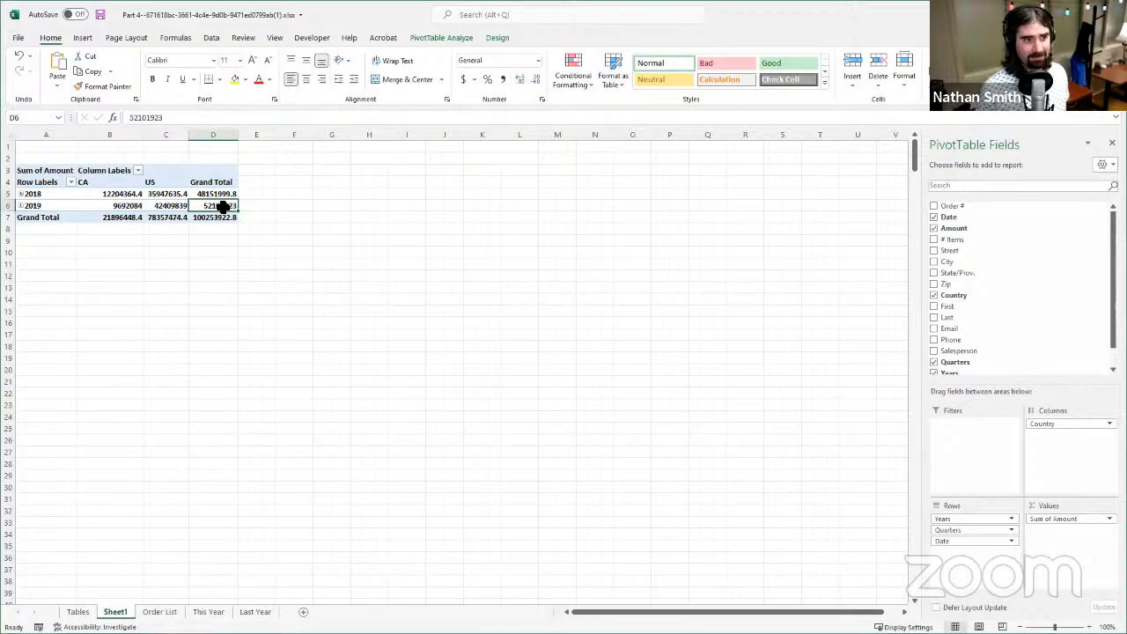
{"action": "left_click", "coordinate": [120, 206]}
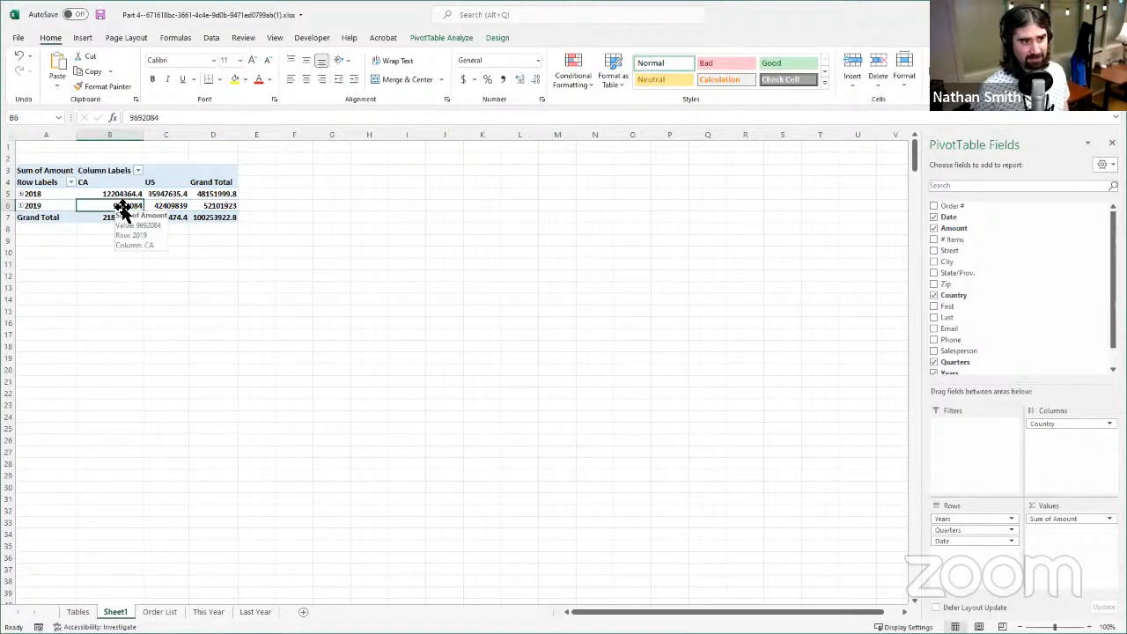
{"action": "left_click", "coordinate": [184, 206]}
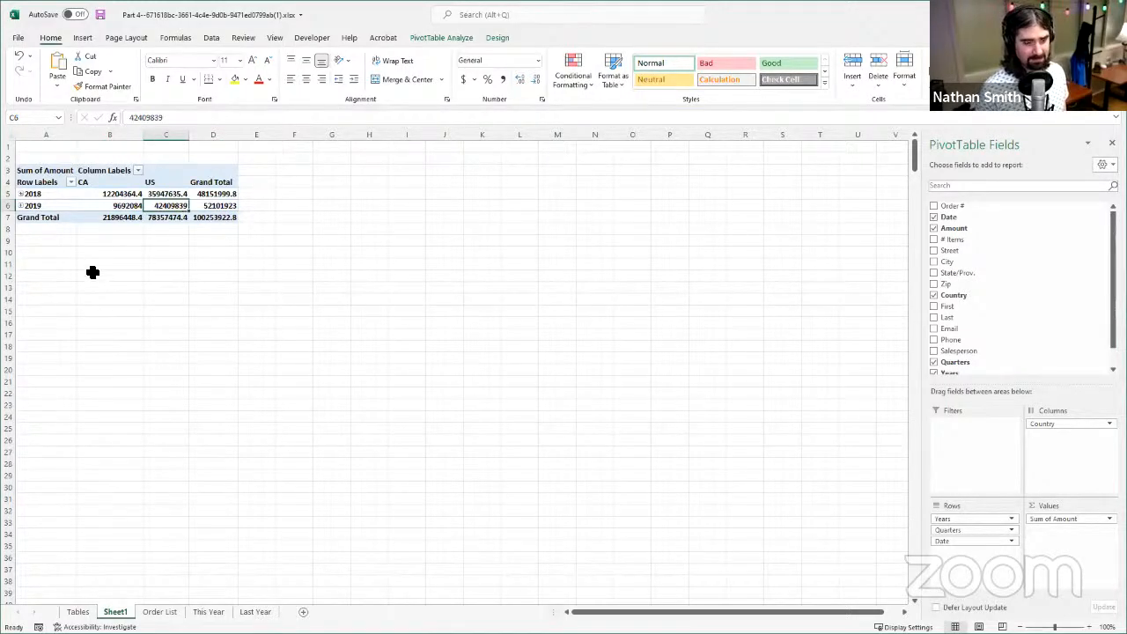
{"action": "left_click", "coordinate": [132, 220]}
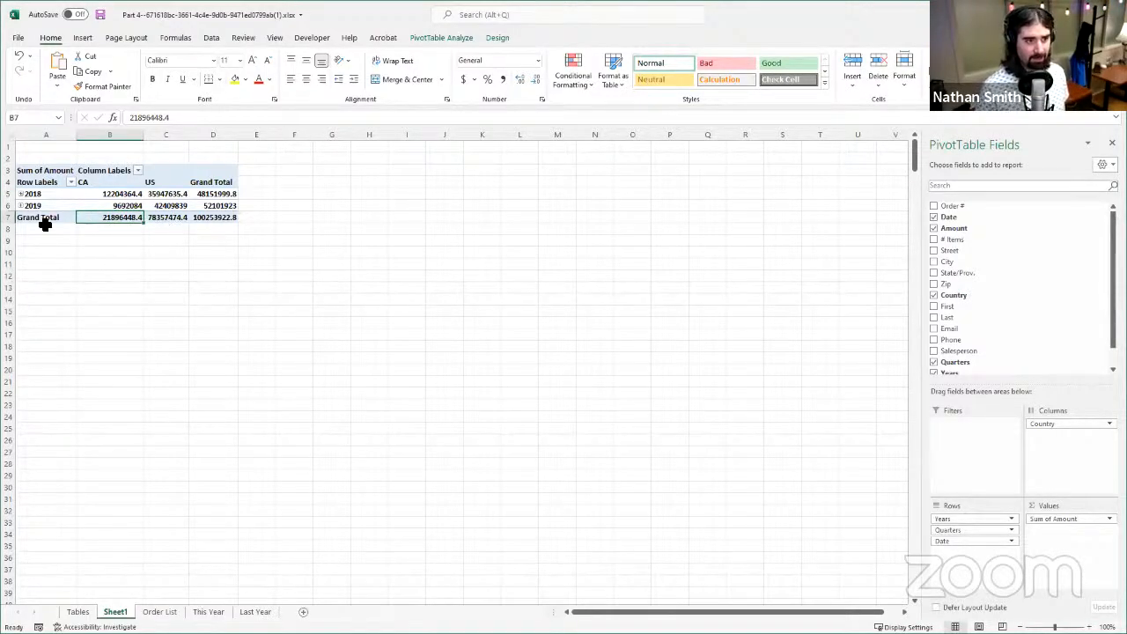
{"action": "left_click", "coordinate": [162, 218]}
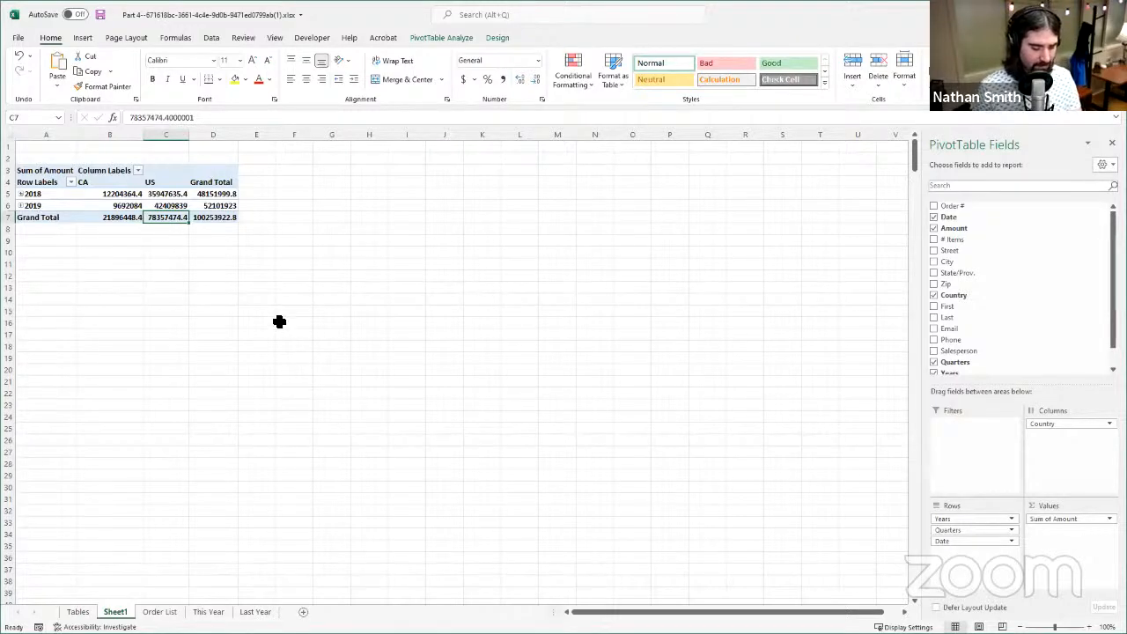
{"action": "left_click", "coordinate": [221, 222]}
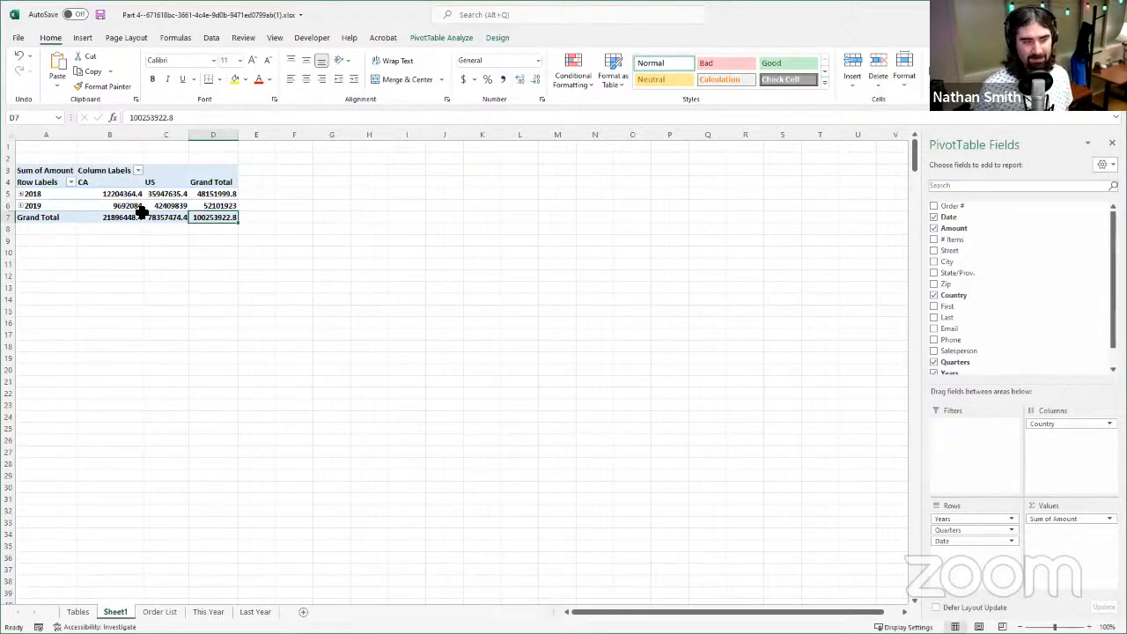
- Expand the 2018 row of the PivotTable to show its quarters and months
{"action": "left_click", "coordinate": [25, 194]}
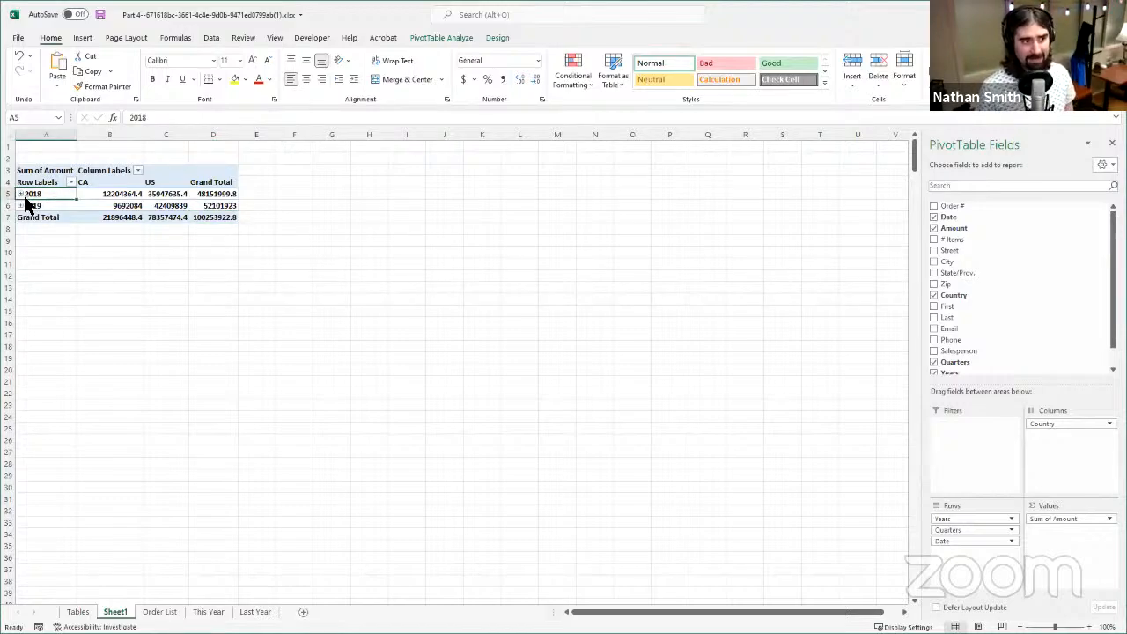
{"action": "left_click", "coordinate": [20, 194]}
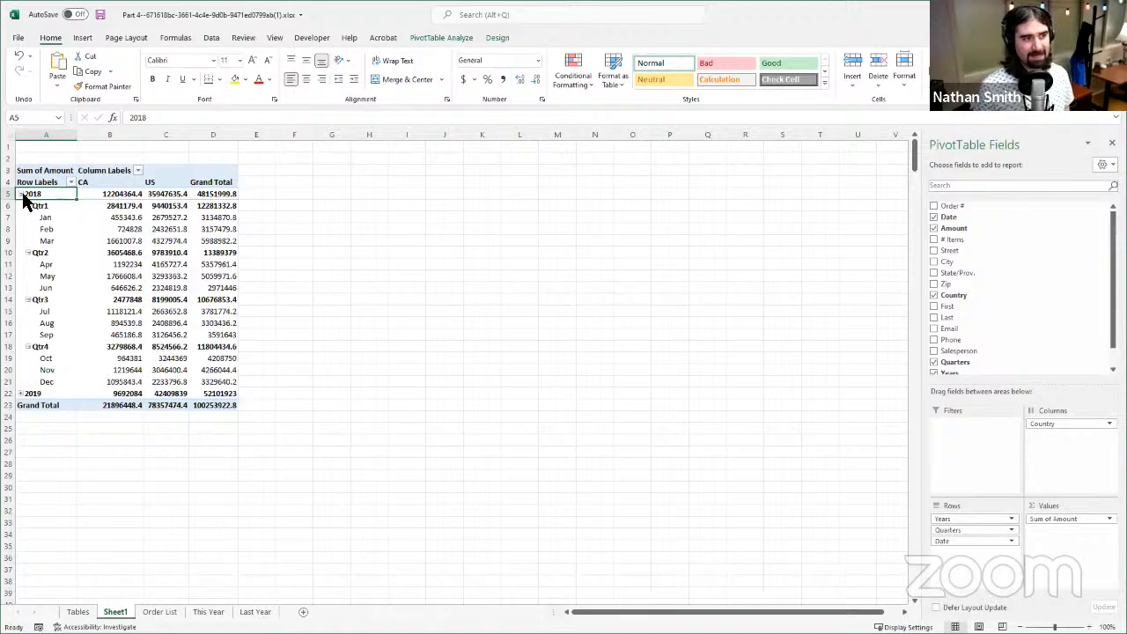
- Collapse Qtr1, Qtr2, Qtr3 and Qtr4 under 2018 in the PivotTable to hide their months
{"action": "left_click", "coordinate": [28, 206]}
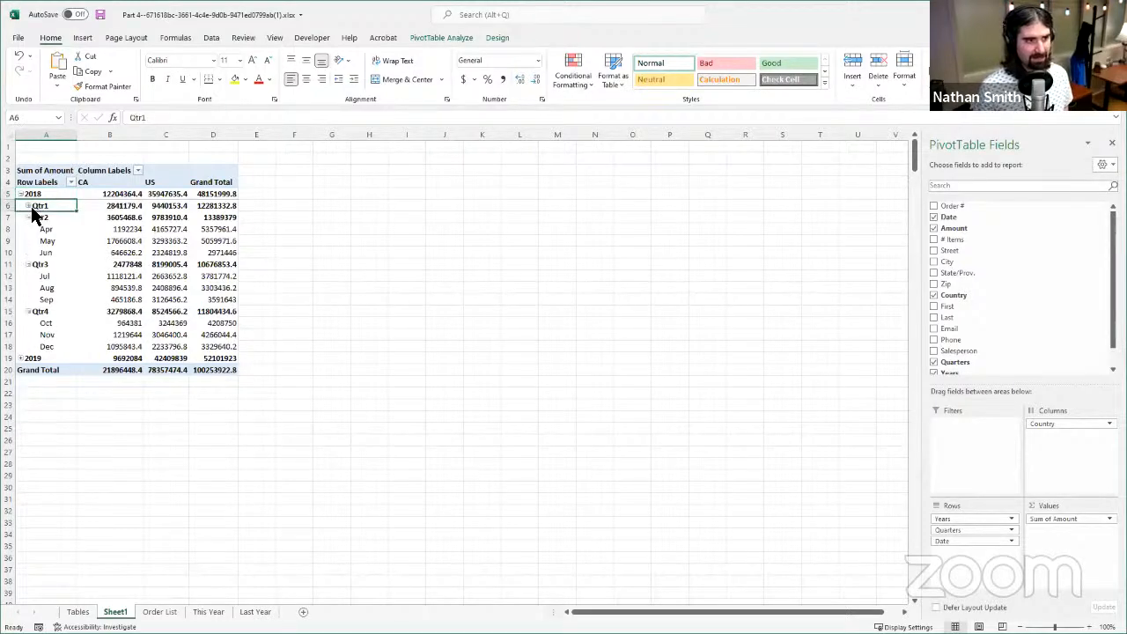
{"action": "left_click", "coordinate": [28, 218]}
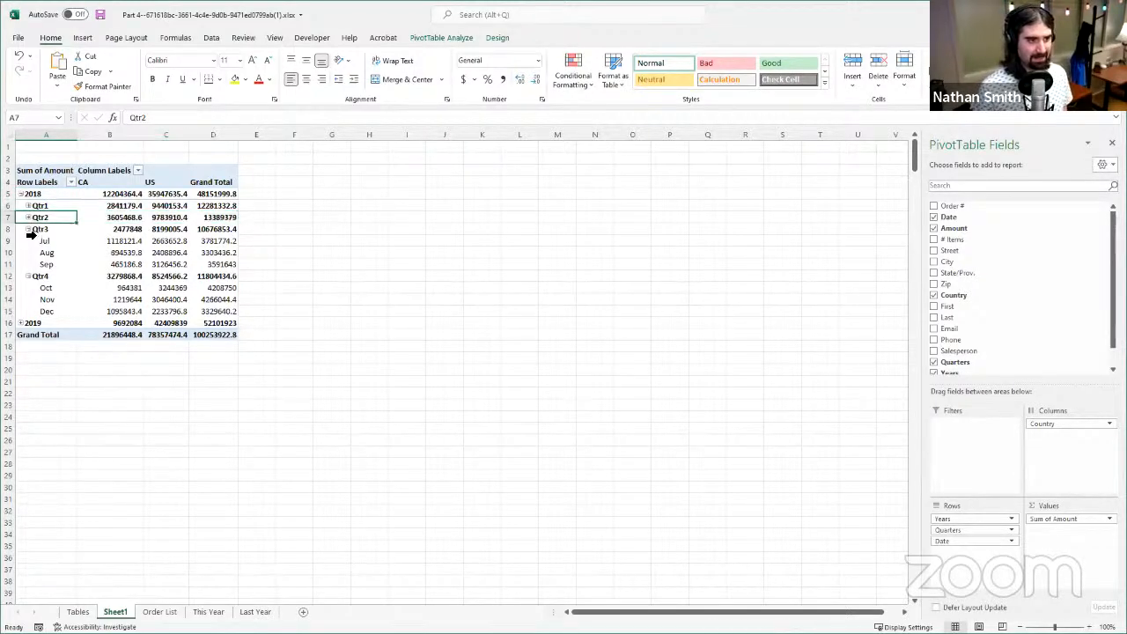
{"action": "left_click", "coordinate": [28, 229]}
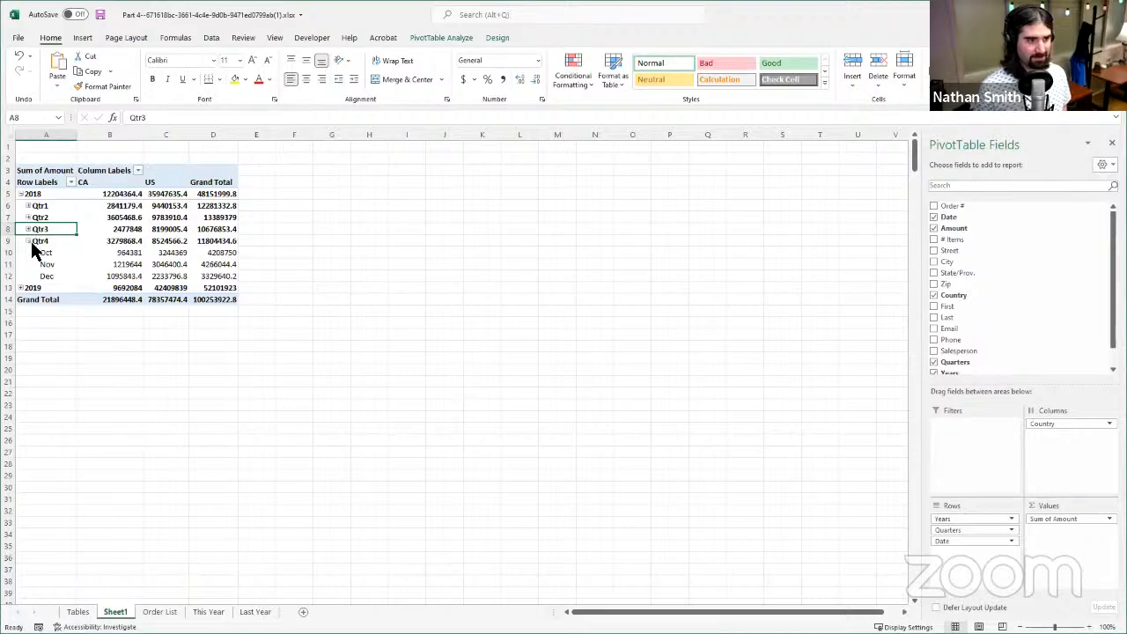
{"action": "left_click", "coordinate": [29, 241]}
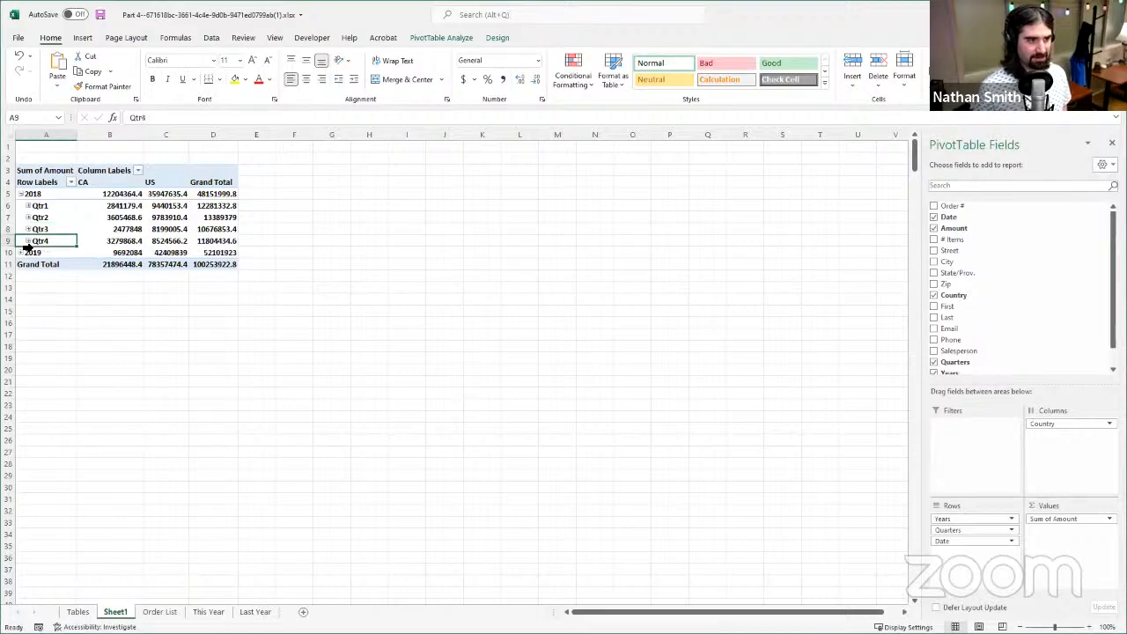
- Examine the CA order amounts for the four quarters of 2018
{"action": "left_click", "coordinate": [54, 206]}
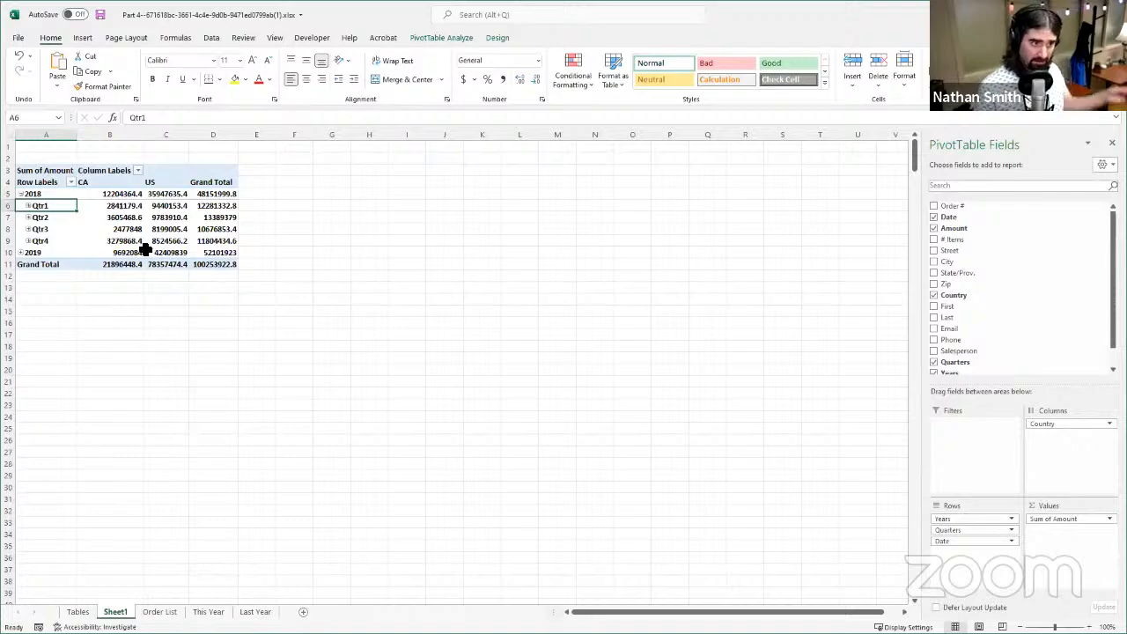
{"action": "left_click", "coordinate": [110, 207]}
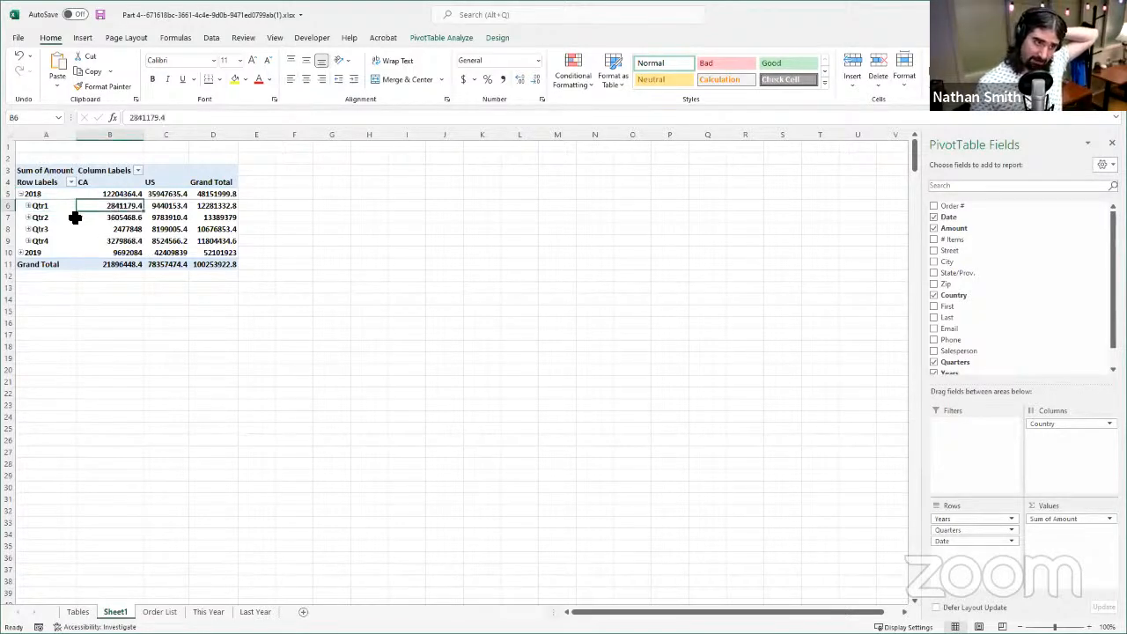
{"action": "left_click", "coordinate": [76, 218]}
{"action": "left_click", "coordinate": [69, 207]}
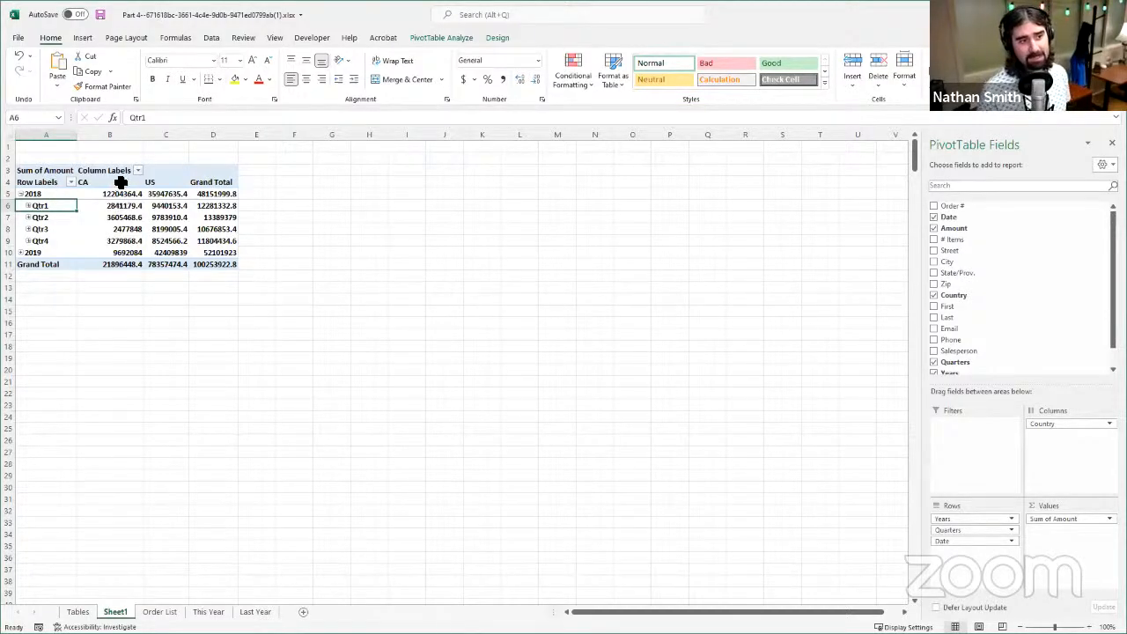
{"action": "left_click_drag", "start_coordinate": [118, 209], "coordinate": [128, 257]}
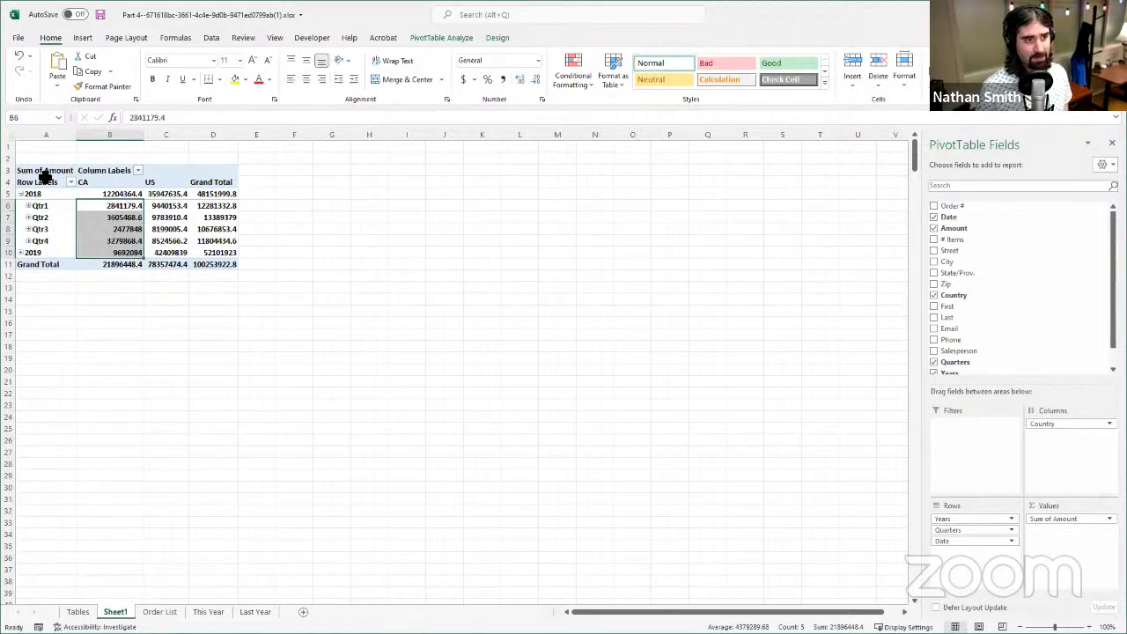
{"action": "left_click_drag", "start_coordinate": [99, 207], "coordinate": [84, 238]}
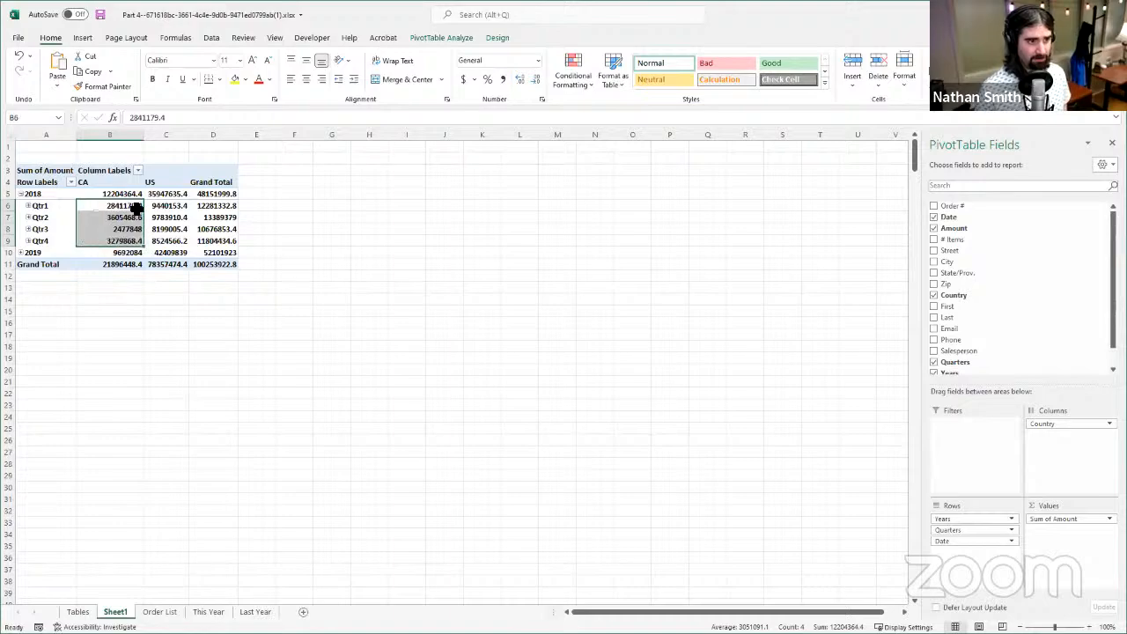
- Review the US amounts for the 2018 quarters and compare Qtr1 across CA, US and the grand total
{"action": "left_click", "coordinate": [181, 208]}
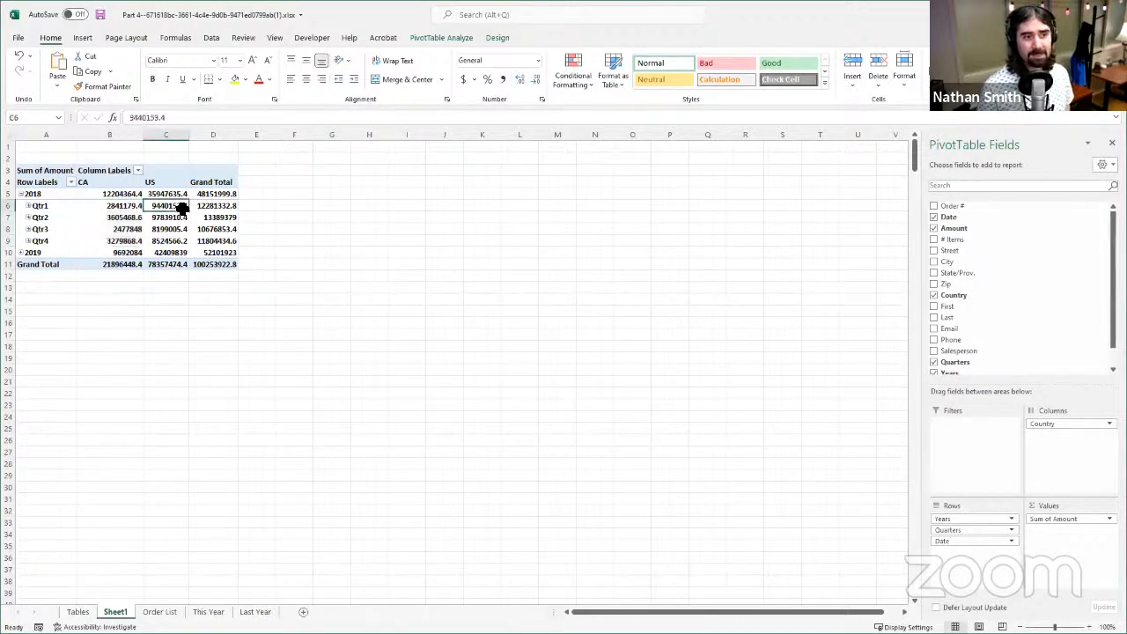
{"action": "left_click_drag", "start_coordinate": [182, 208], "coordinate": [182, 242]}
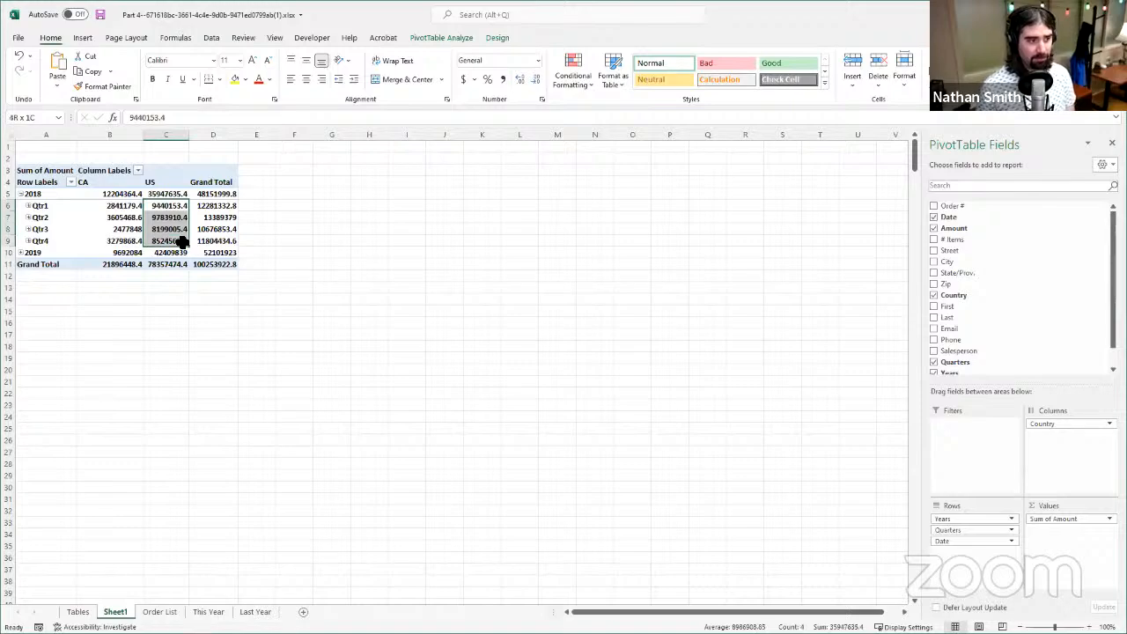
{"action": "left_click", "coordinate": [108, 208]}
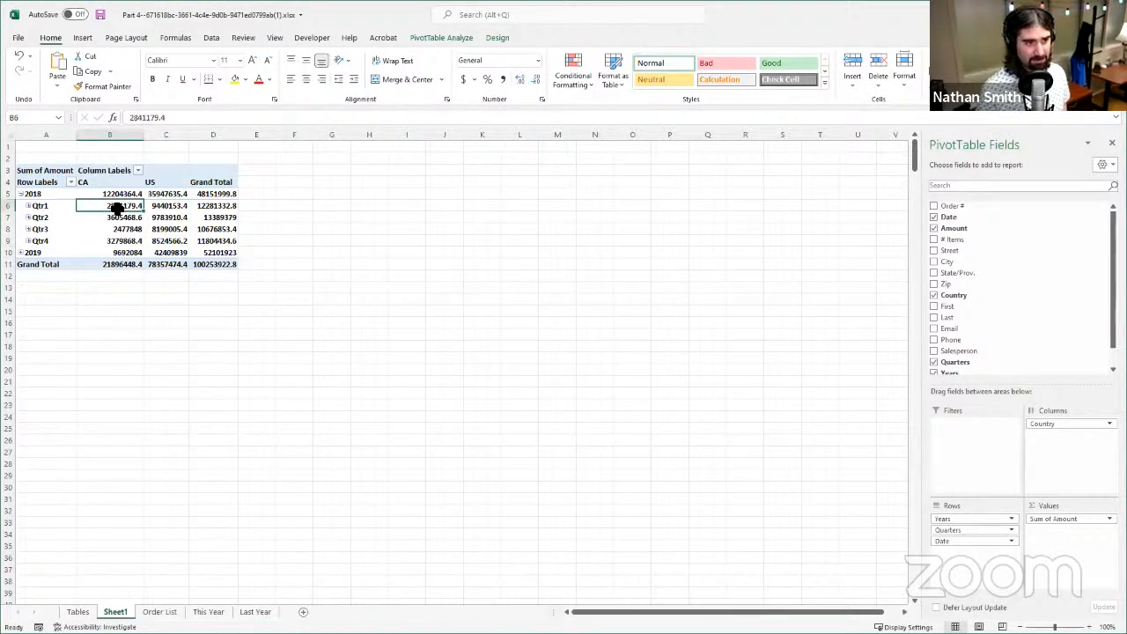
{"action": "left_click_drag", "start_coordinate": [117, 209], "coordinate": [211, 208]}
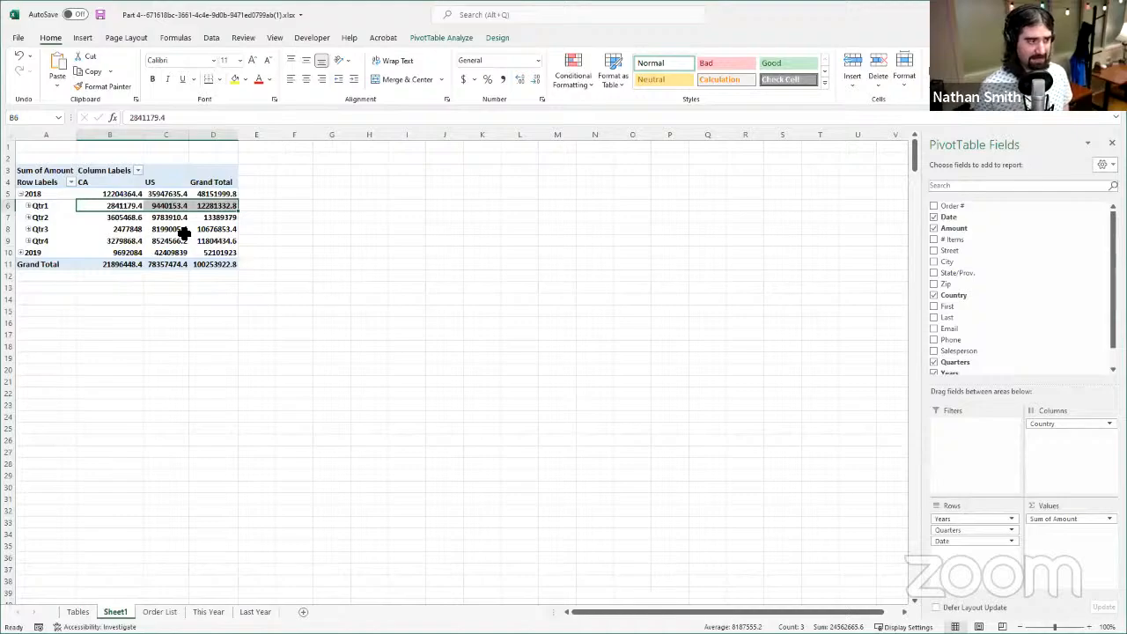
{"action": "left_click", "coordinate": [227, 229]}
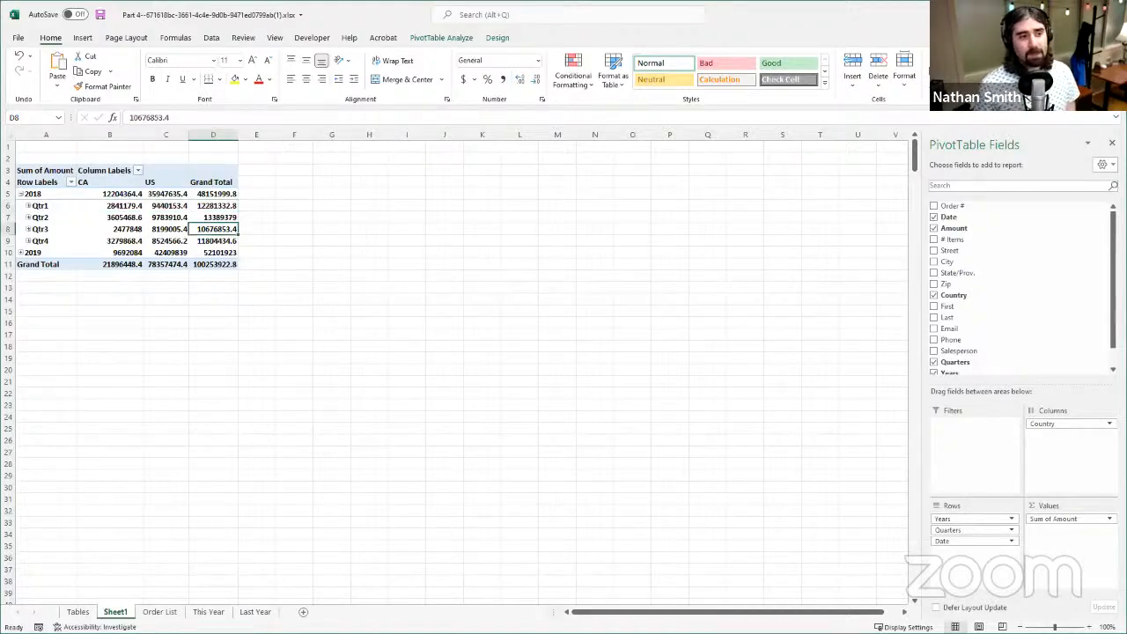
- Expand the 2019 row of the PivotTable to its quarters and collapse it again
{"action": "left_click", "coordinate": [22, 253]}
{"action": "left_click", "coordinate": [22, 253]}
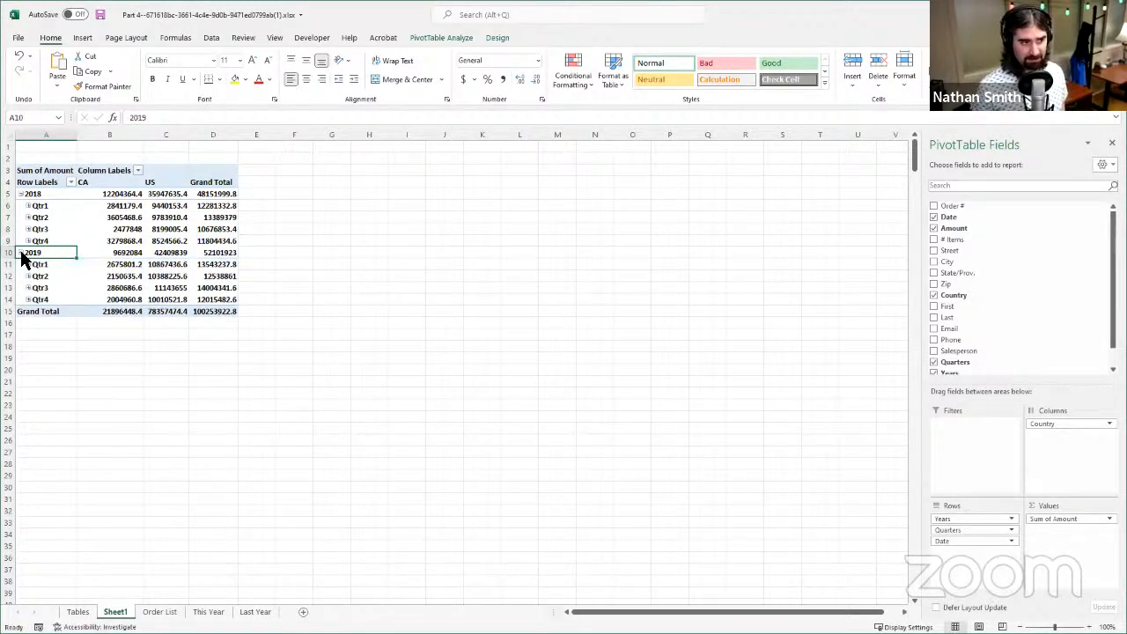
{"action": "left_click", "coordinate": [22, 252]}
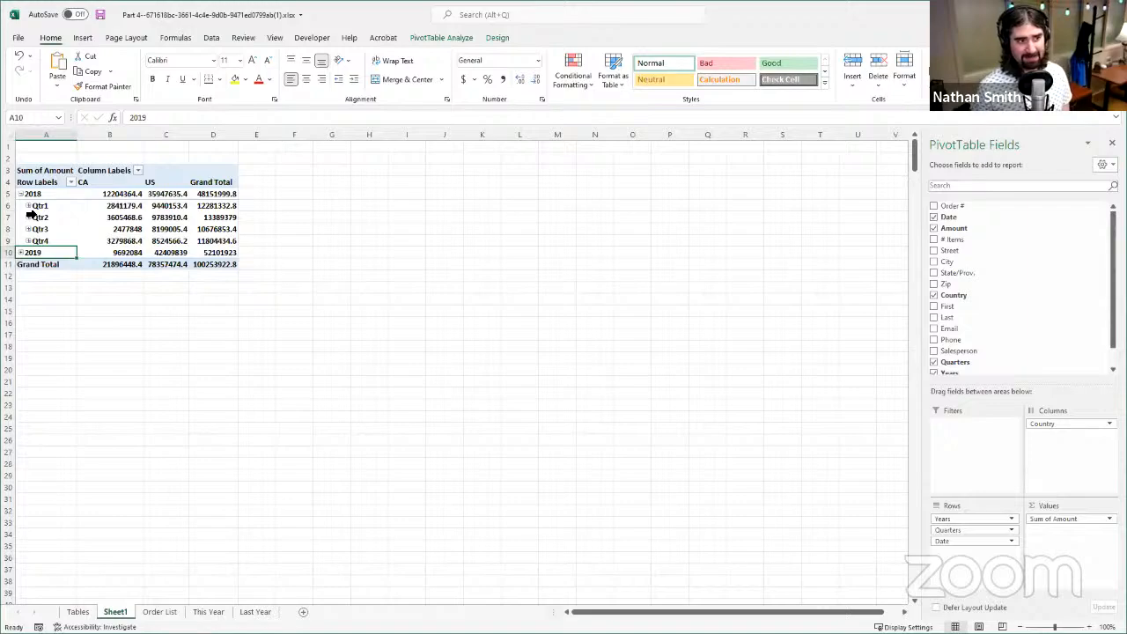
- Expand Qtr1 of 2018 and examine the January, February and March amounts for CA, US and the grand total
{"action": "left_click", "coordinate": [29, 206]}
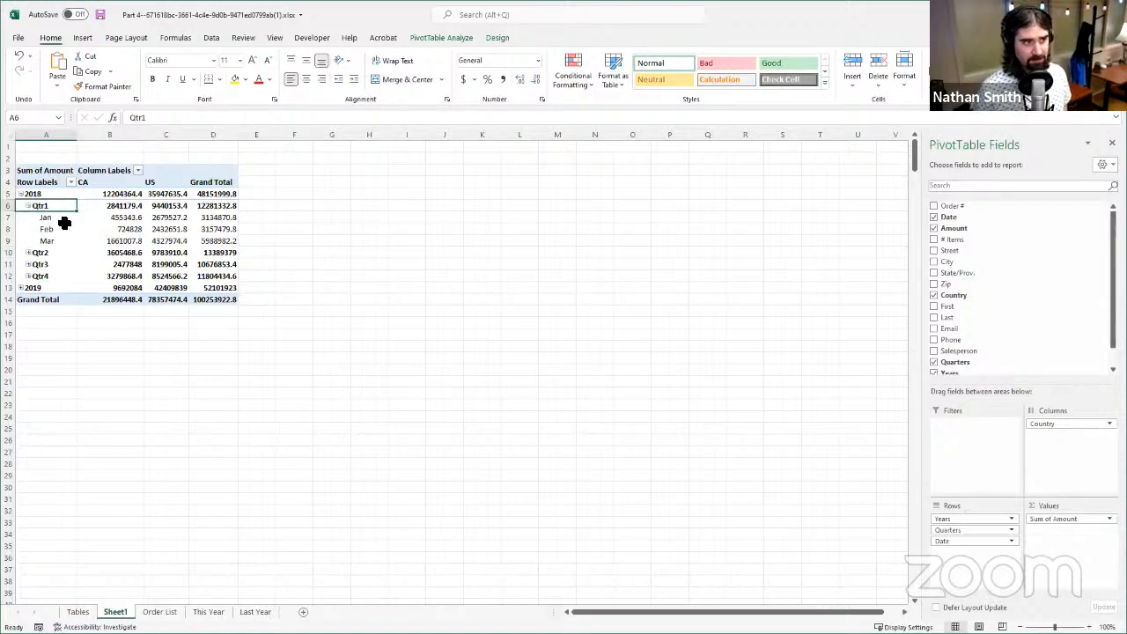
{"action": "left_click", "coordinate": [63, 219]}
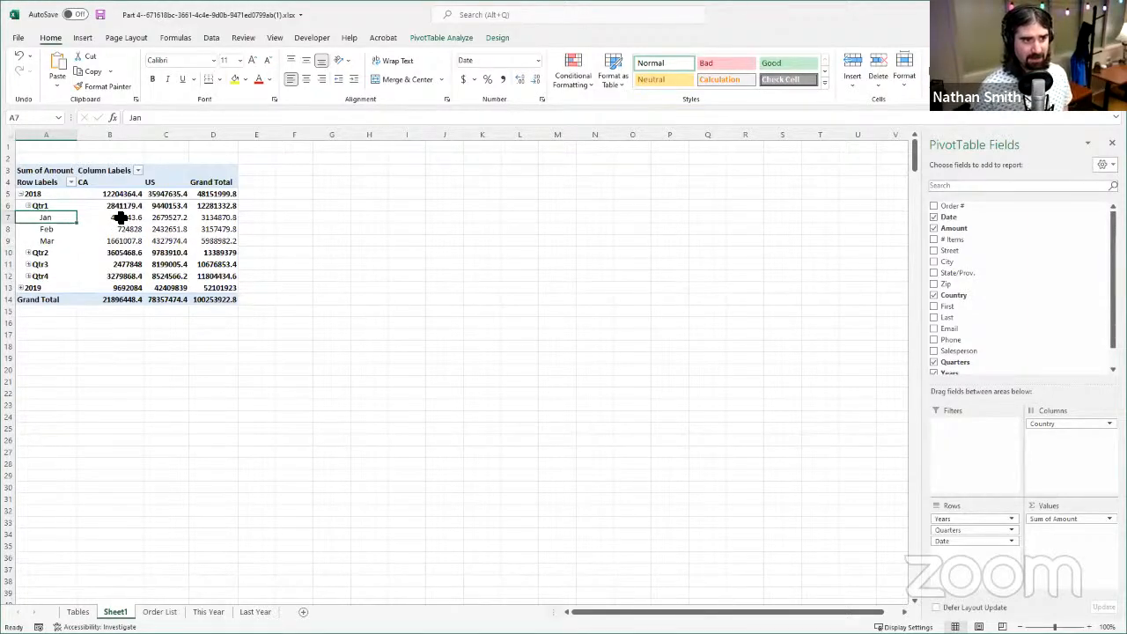
{"action": "left_click", "coordinate": [64, 229]}
{"action": "left_click", "coordinate": [64, 240]}
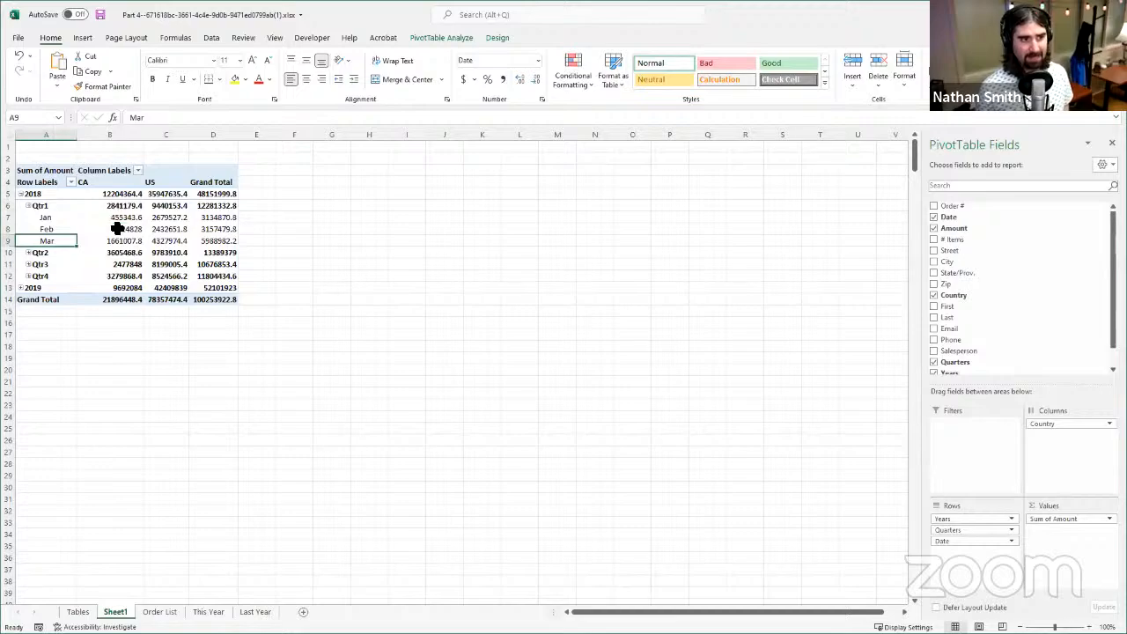
{"action": "left_click_drag", "start_coordinate": [117, 216], "coordinate": [117, 240]}
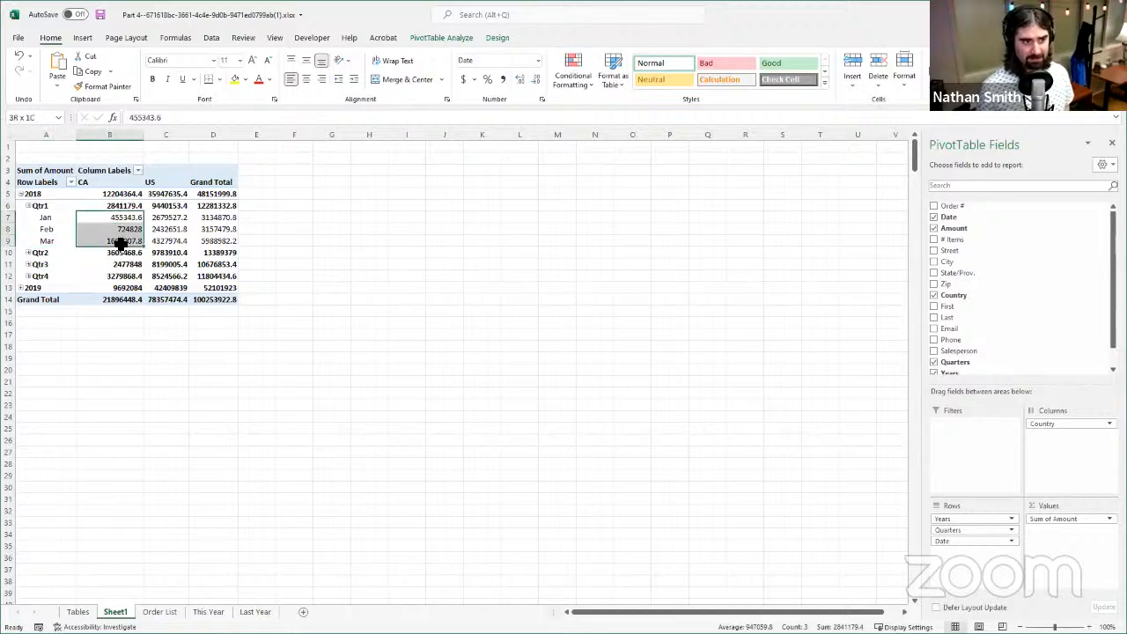
{"action": "left_click_drag", "start_coordinate": [173, 218], "coordinate": [210, 244]}
- Remove the Date field from the PivotTable's rows, keeping only Years and Quarters
{"action": "left_click", "coordinate": [168, 227]}
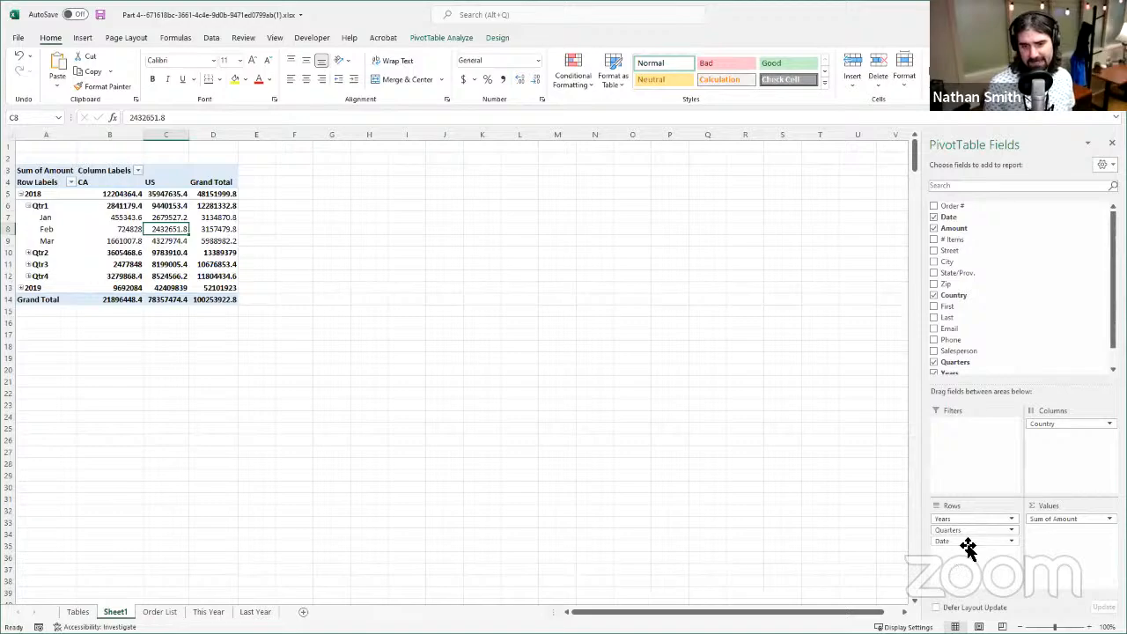
{"action": "left_click_drag", "start_coordinate": [964, 545], "coordinate": [988, 280]}
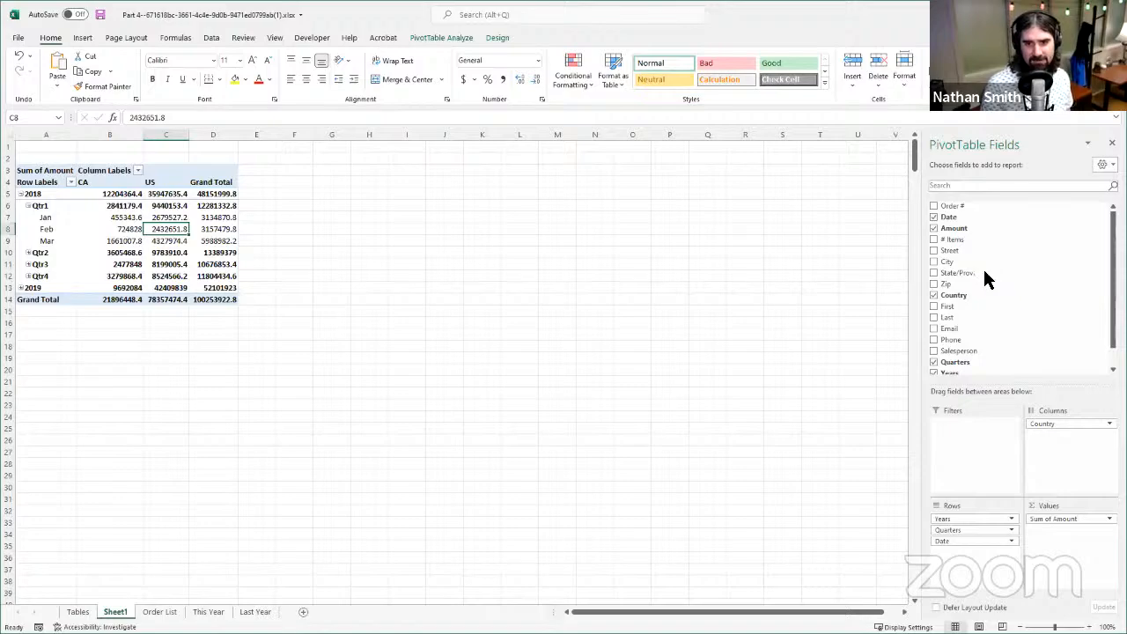
{"action": "mouse_move", "coordinate": [944, 531]}
{"action": "left_mouse_down"}
{"action": "mouse_move", "coordinate": [951, 516]}
{"action": "mouse_move", "coordinate": [948, 531]}
{"action": "left_mouse_up"}
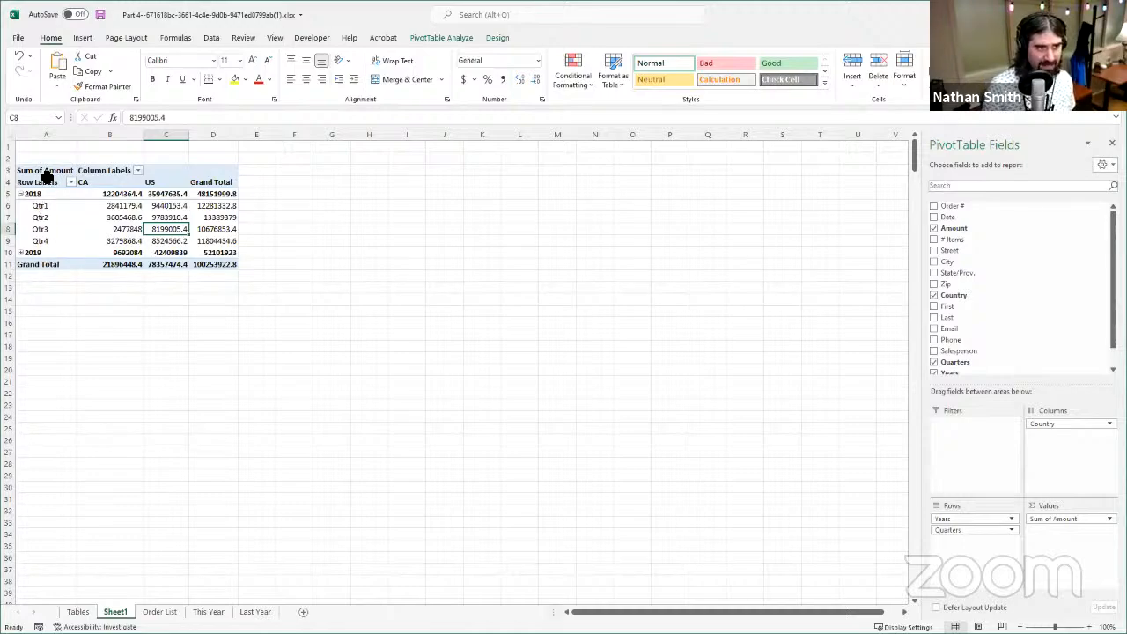
- Review the year and quarter row labels of 2018 and the overall extent of the PivotTable
{"action": "left_click", "coordinate": [51, 198]}
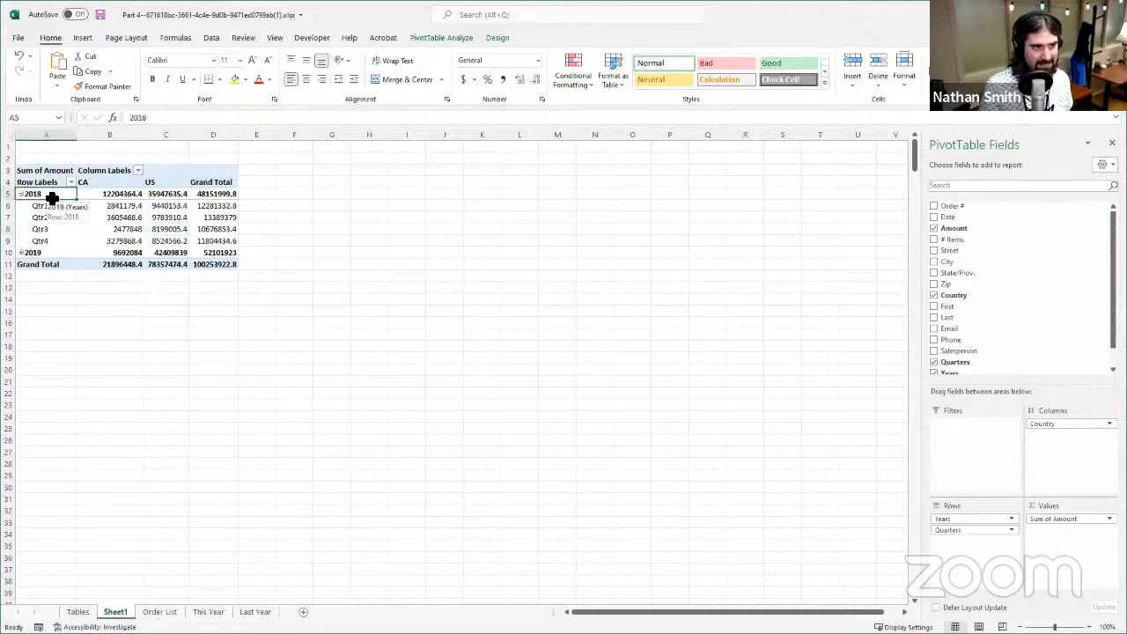
{"action": "left_click", "coordinate": [53, 201]}
{"action": "left_click", "coordinate": [51, 205]}
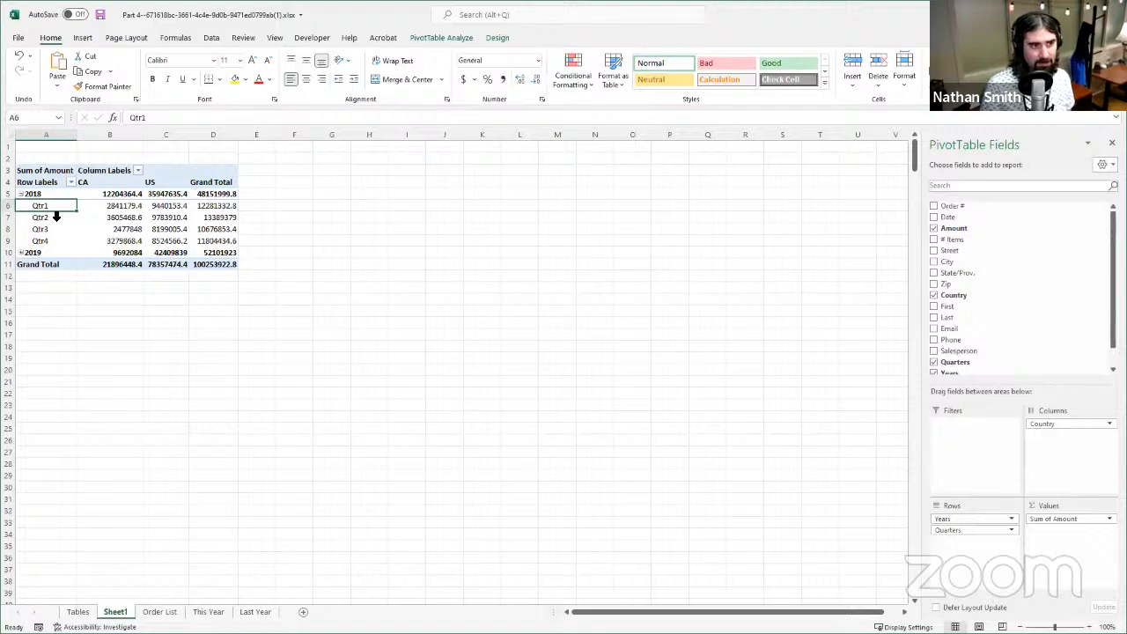
{"action": "left_click", "coordinate": [56, 217]}
{"action": "left_click", "coordinate": [53, 218]}
{"action": "left_click", "coordinate": [51, 228]}
{"action": "left_click", "coordinate": [52, 230]}
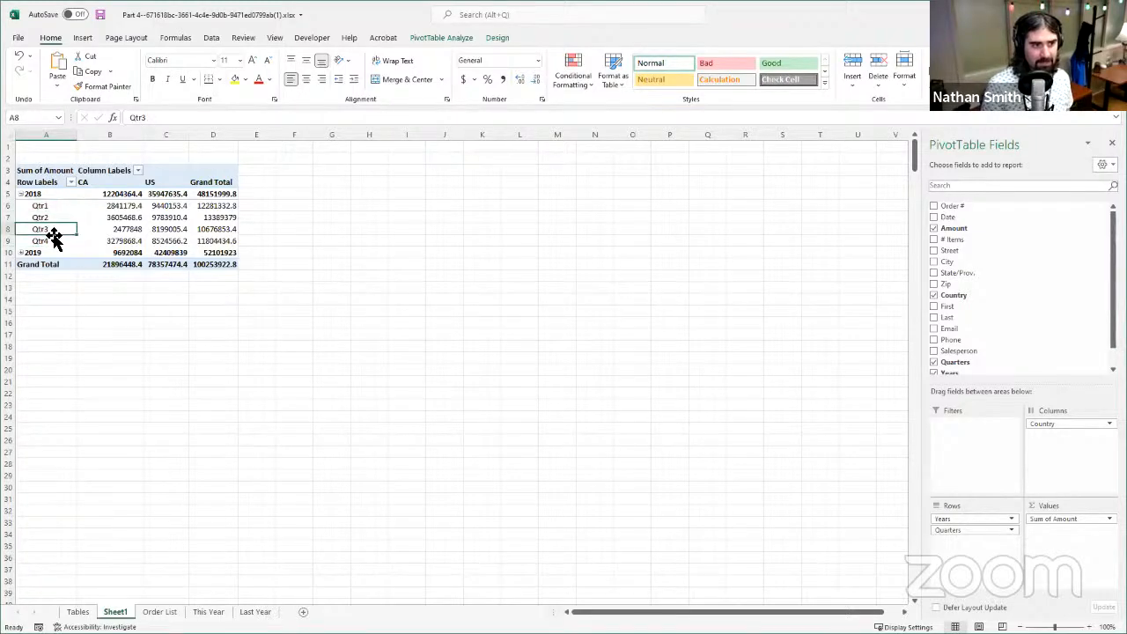
{"action": "left_click", "coordinate": [55, 238]}
{"action": "left_click", "coordinate": [55, 240]}
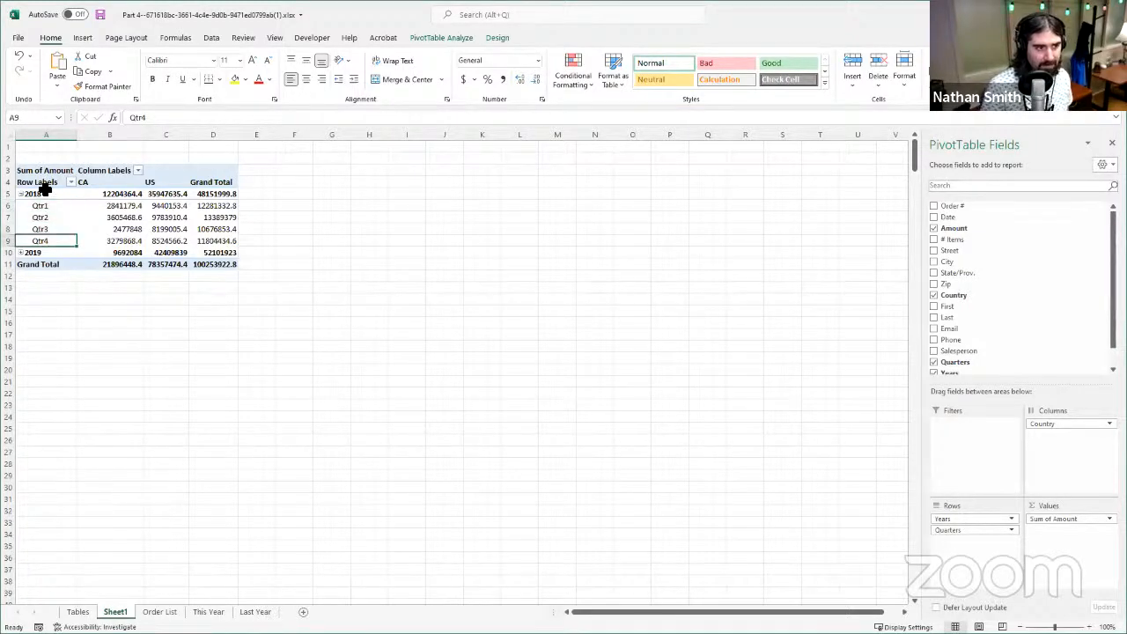
{"action": "left_click", "coordinate": [39, 170]}
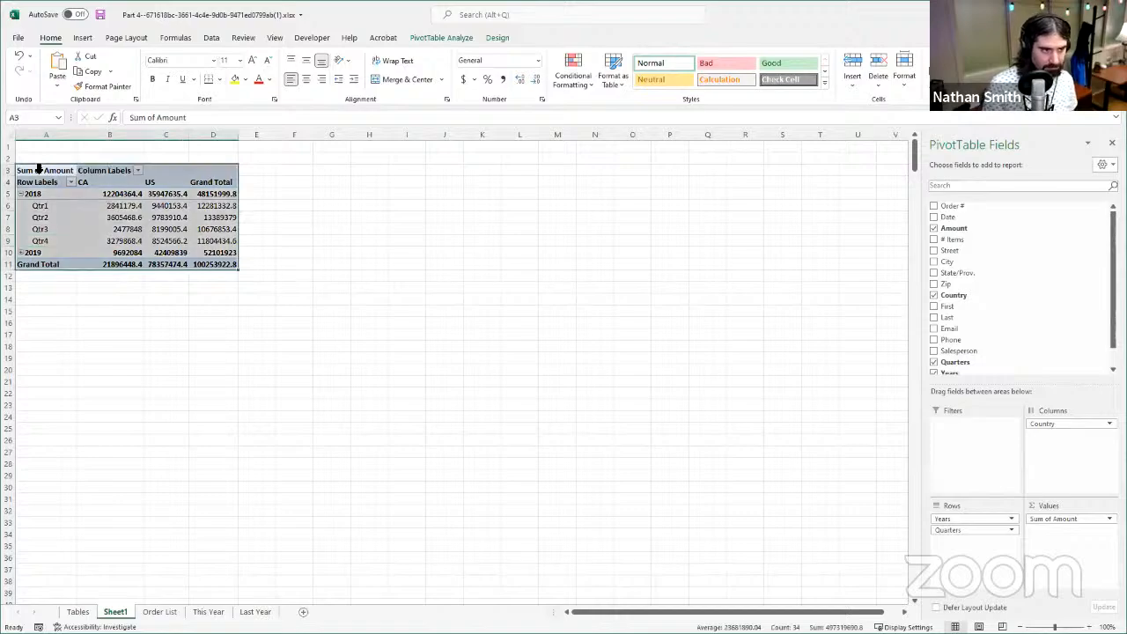
{"action": "left_click", "coordinate": [40, 170]}
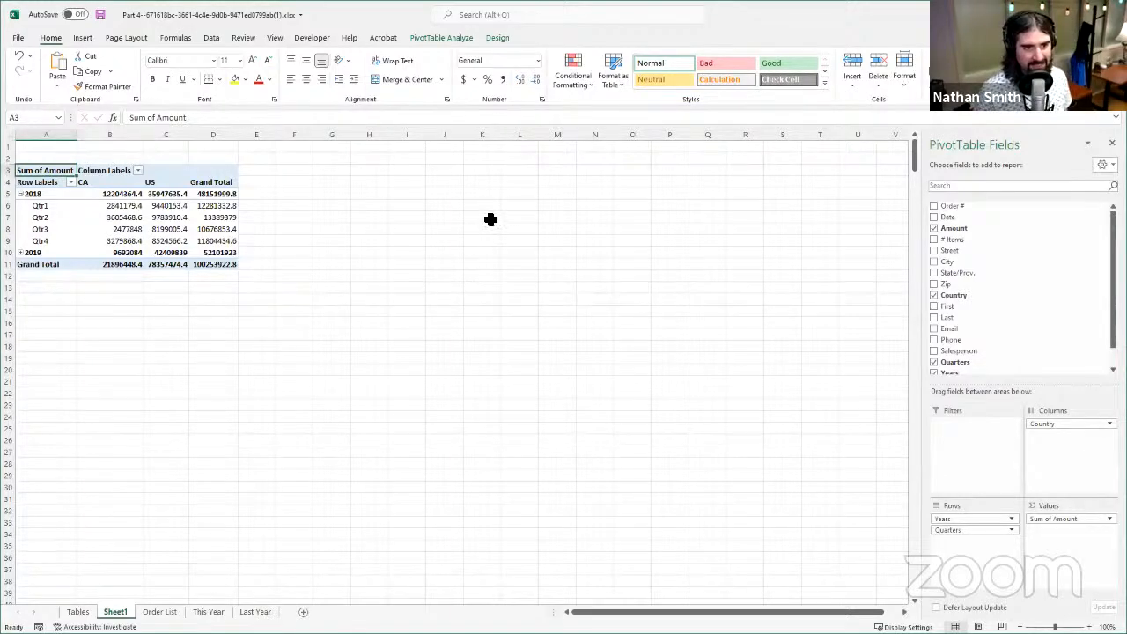
- Add the Salesperson field to the PivotTable as a report filter
{"action": "left_click", "coordinate": [458, 257]}
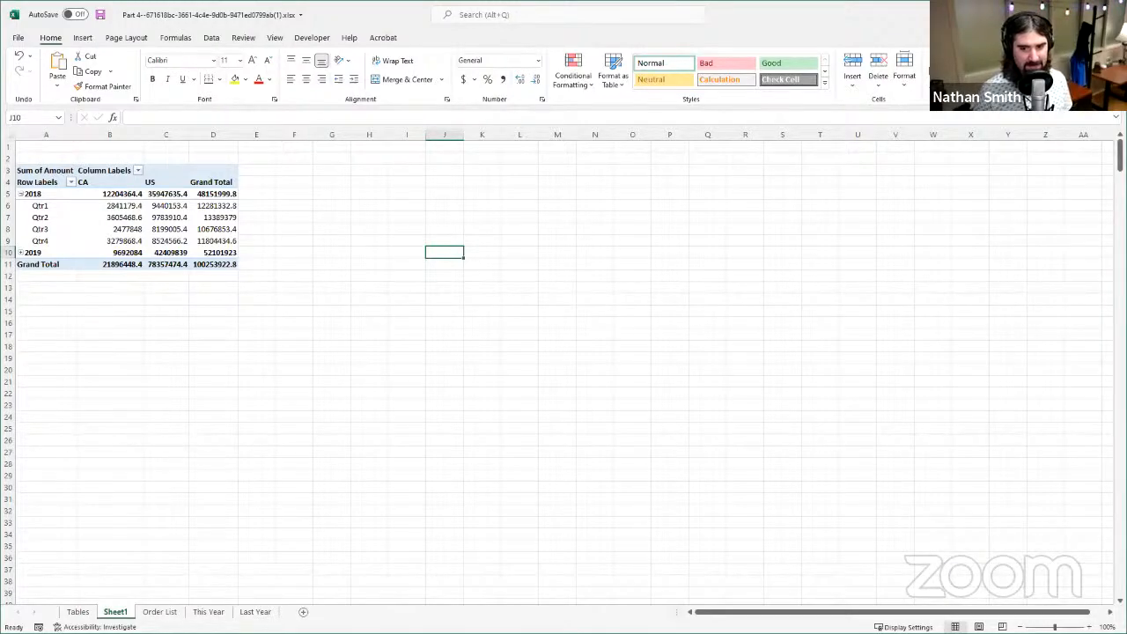
{"action": "left_click", "coordinate": [1089, 626]}
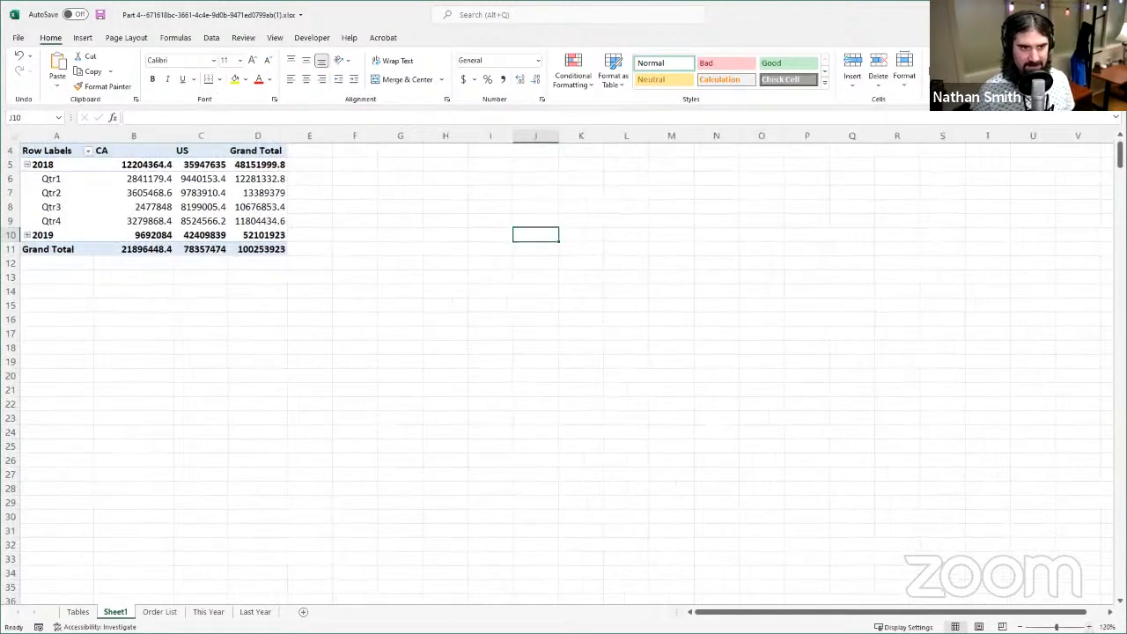
{"action": "left_click", "coordinate": [1089, 627]}
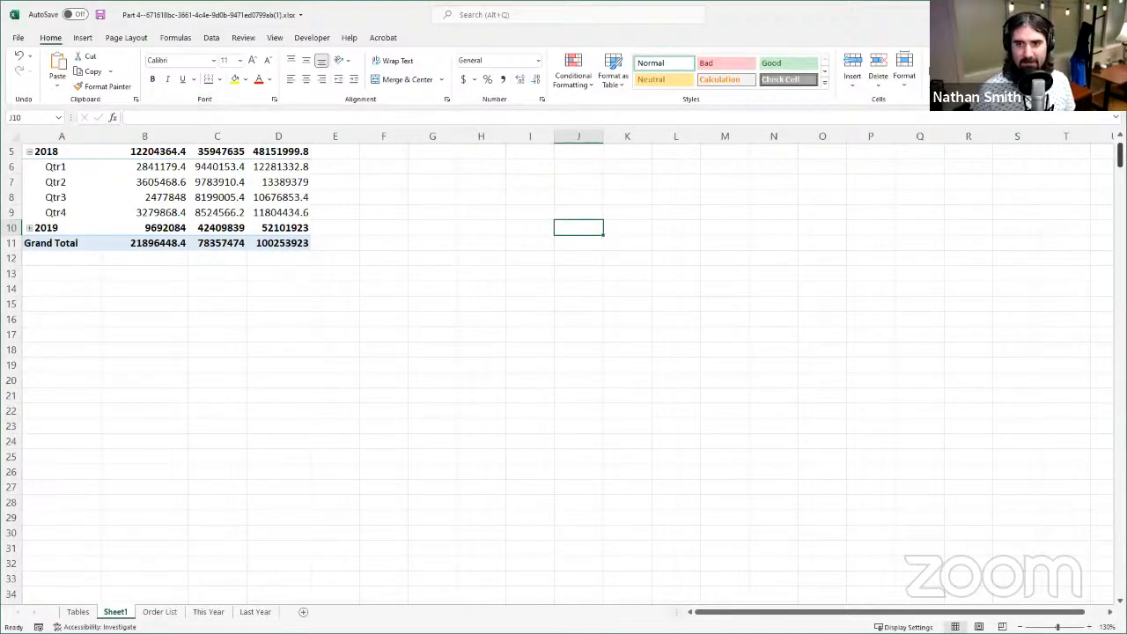
{"action": "scroll", "coordinate": [799, 266], "scroll_direction": "up", "scroll_amount": 2}
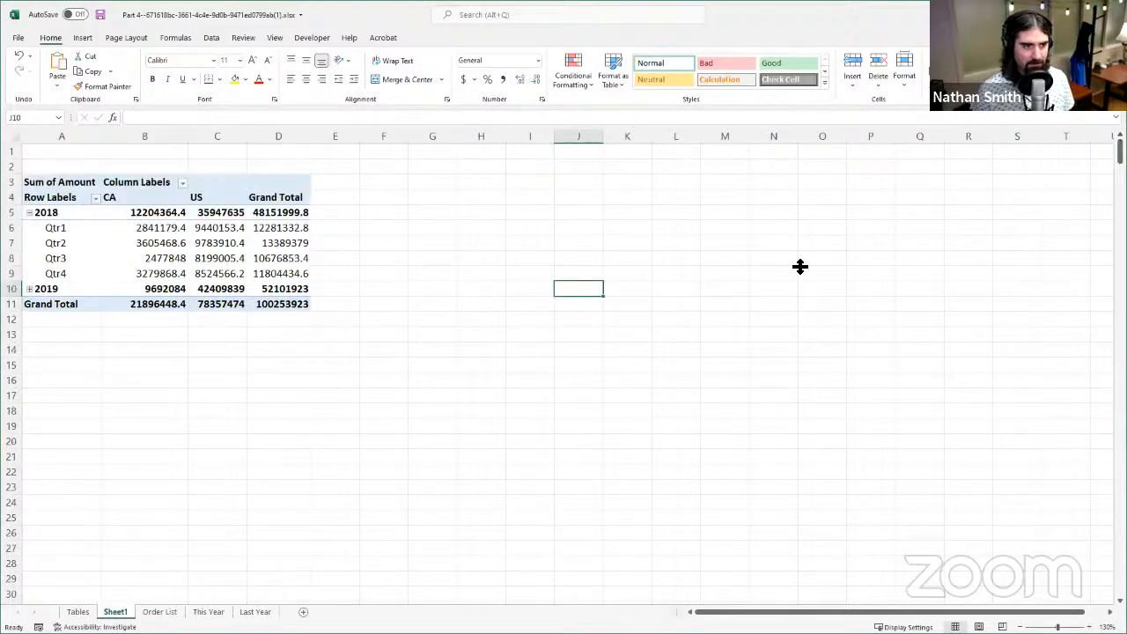
{"action": "left_click", "coordinate": [62, 181]}
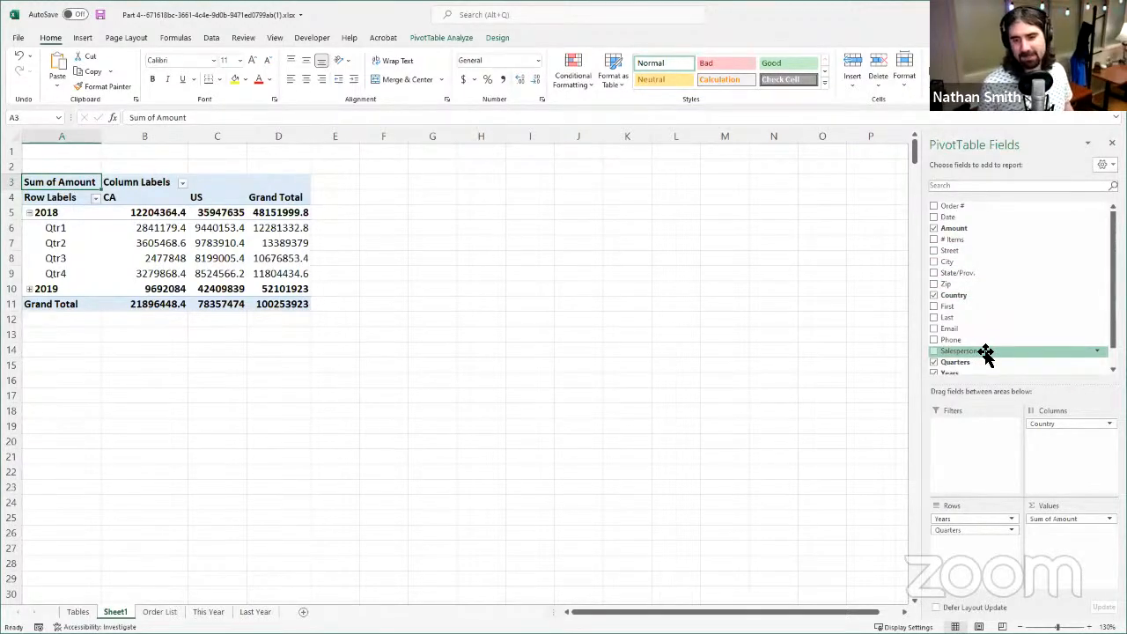
{"action": "left_click_drag", "start_coordinate": [983, 354], "coordinate": [980, 453]}
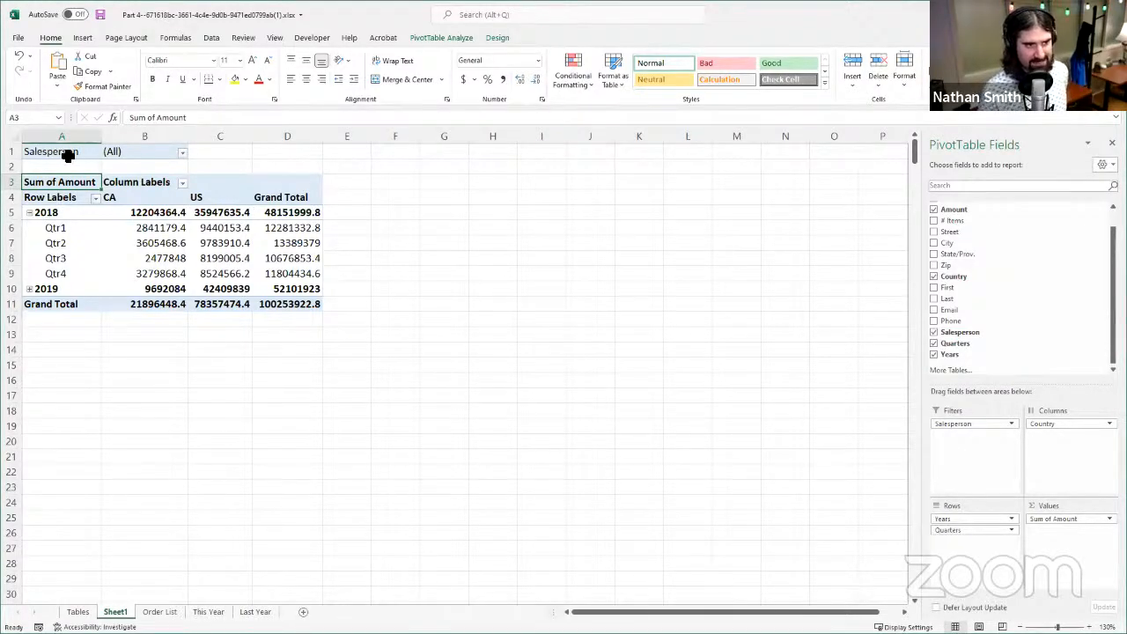
- Filter the PivotTable to the second salesperson in the list, with multiple-item selection turned off
{"action": "left_click", "coordinate": [183, 154]}
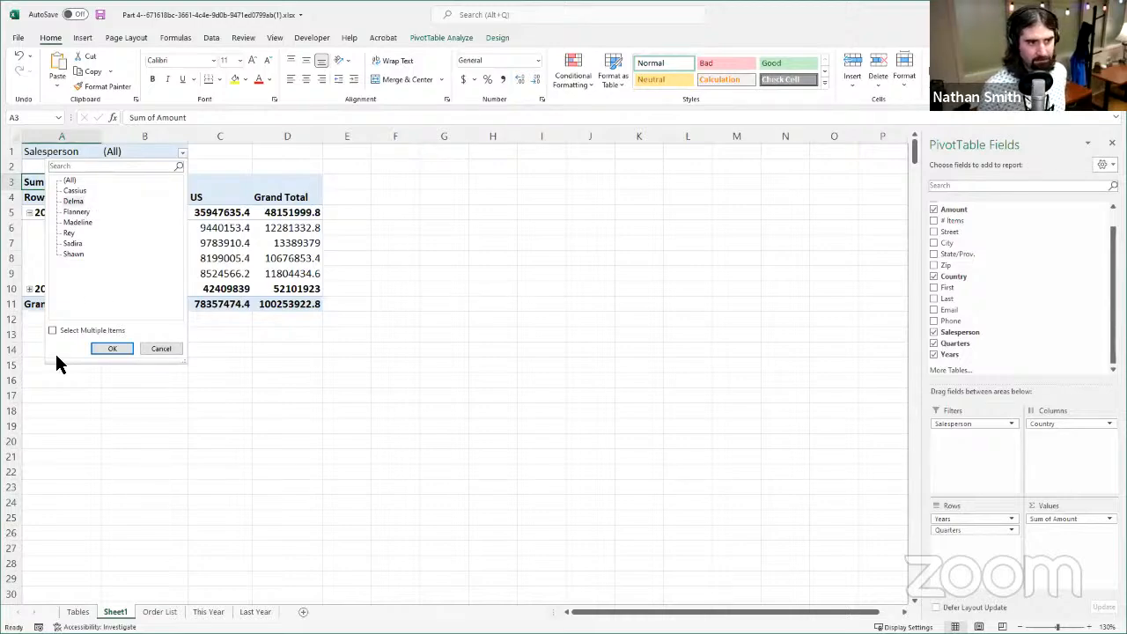
{"action": "left_click", "coordinate": [72, 332]}
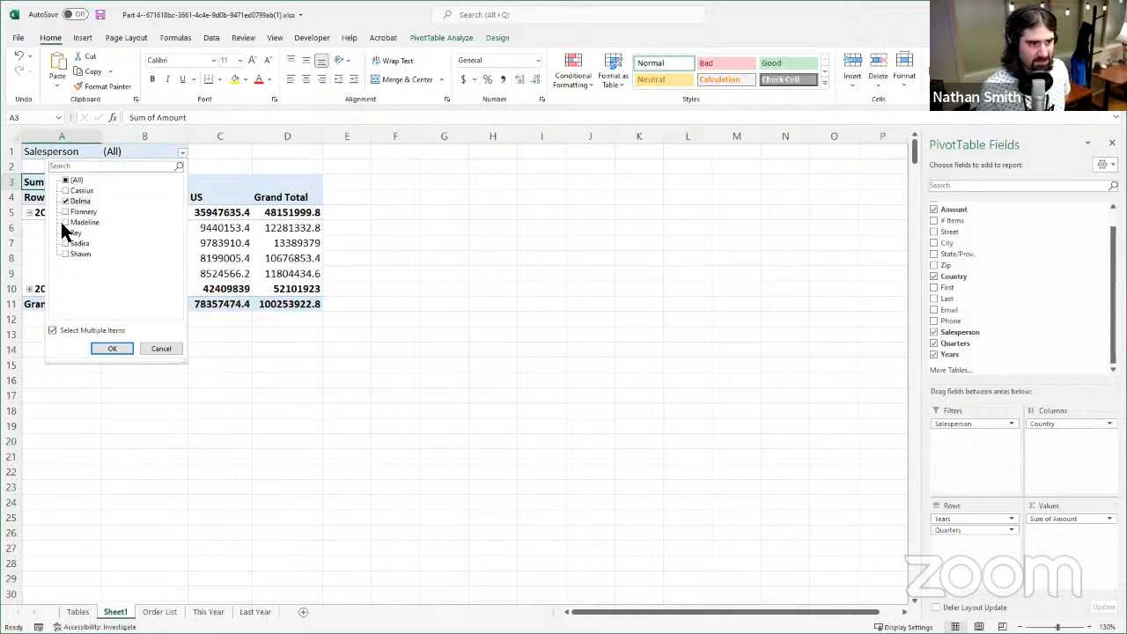
{"action": "left_click", "coordinate": [53, 331]}
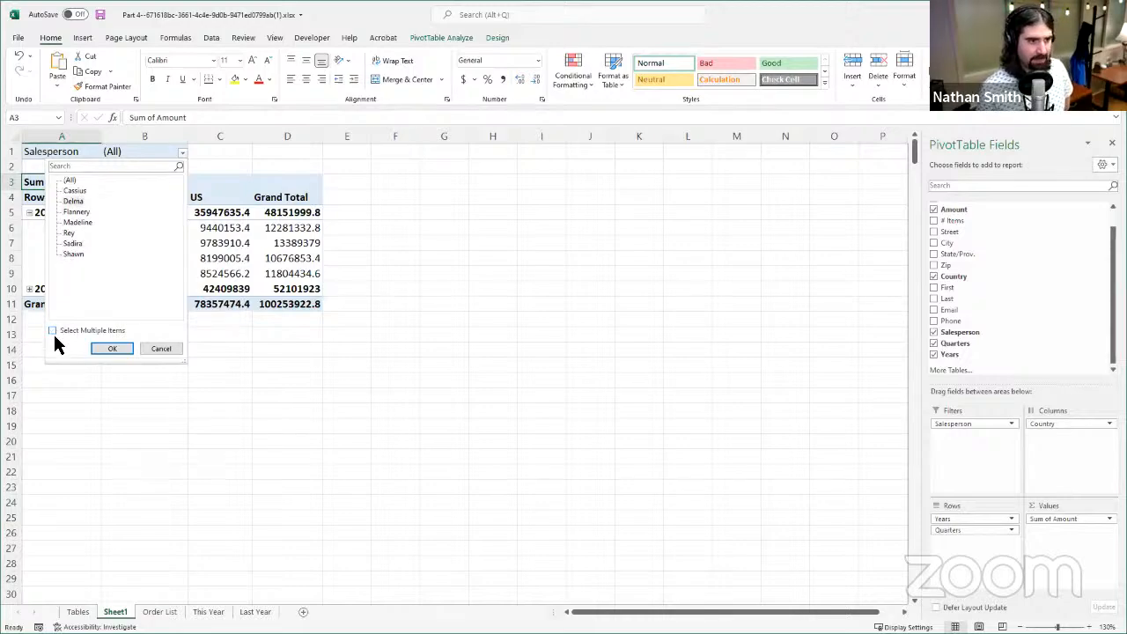
{"action": "left_click", "coordinate": [118, 351]}
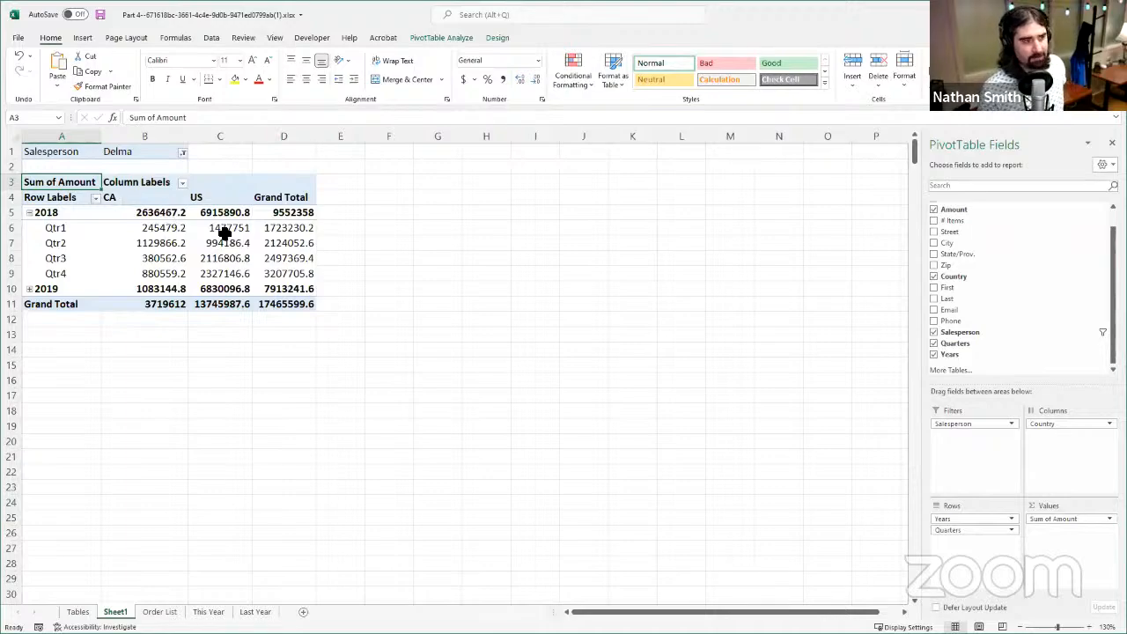
- Examine the filtered salesperson's overall grand total and the 2018 yearly and quarterly amounts for CA and US
{"action": "left_click", "coordinate": [273, 307]}
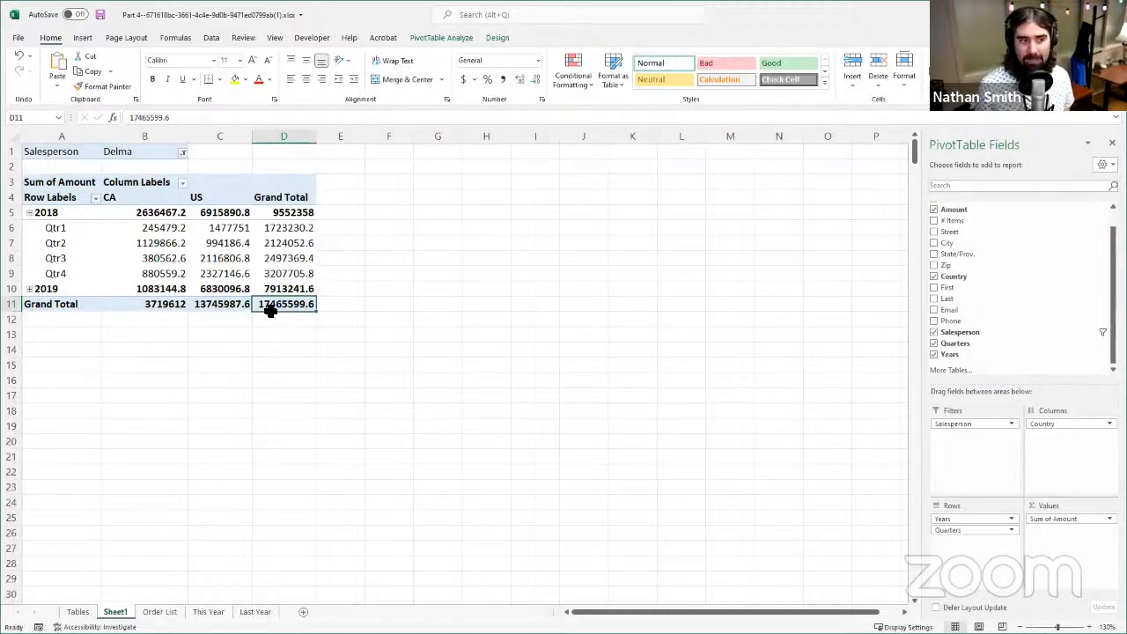
{"action": "left_click", "coordinate": [160, 246]}
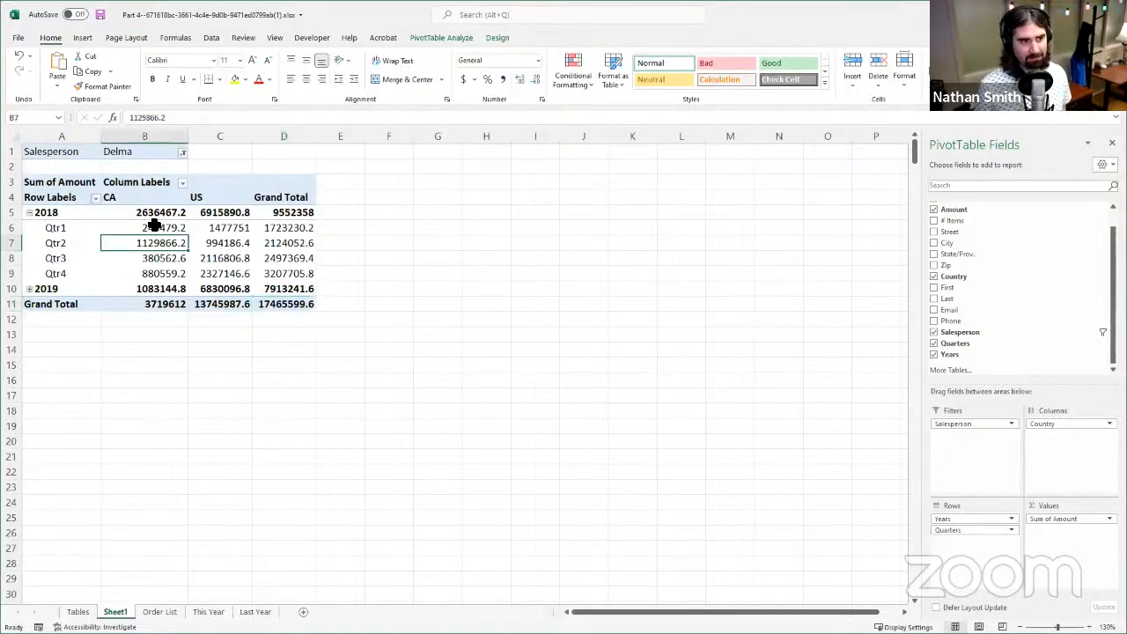
{"action": "left_click", "coordinate": [155, 226]}
{"action": "left_click", "coordinate": [153, 212]}
{"action": "left_click", "coordinate": [203, 227]}
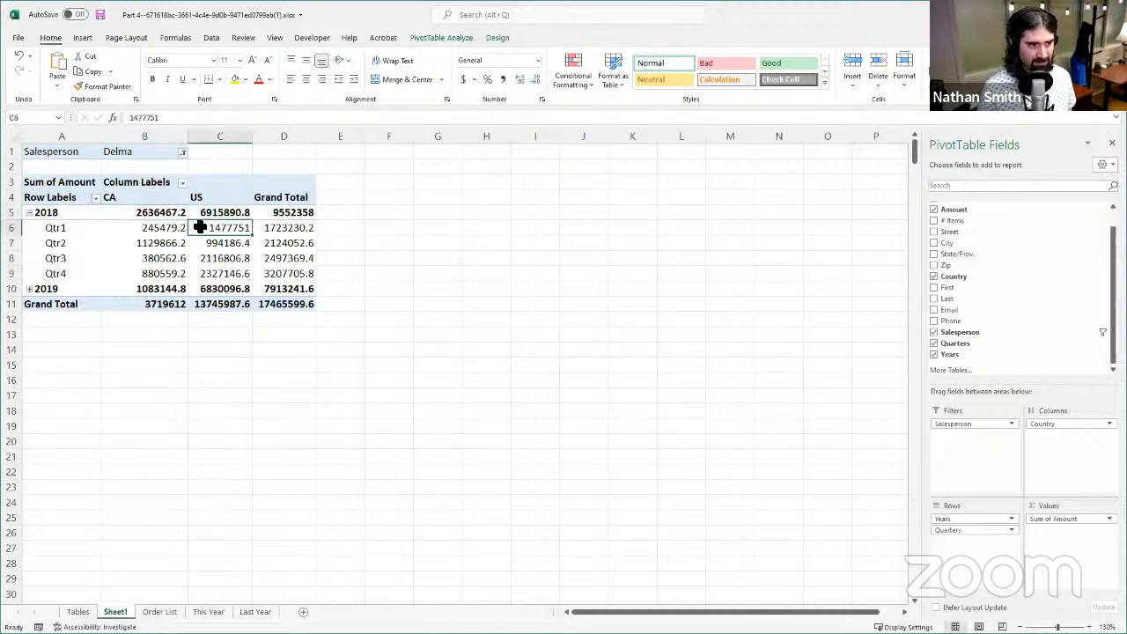
{"action": "left_click", "coordinate": [162, 216]}
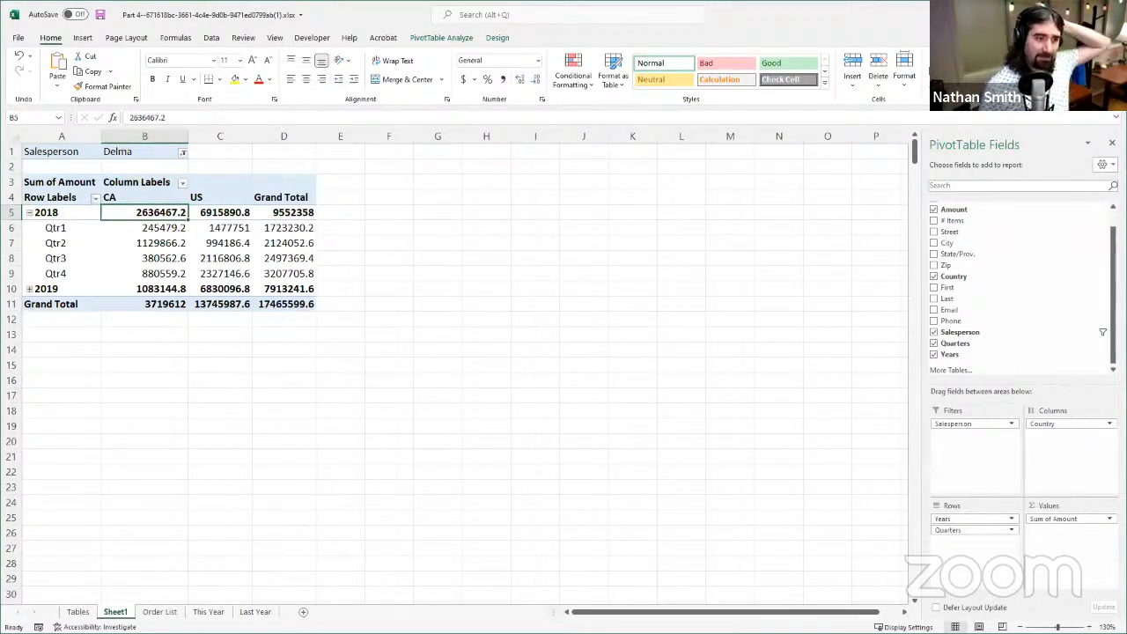
- Review the salespeople available in the report filter, leaving the current choice in place
{"action": "left_click", "coordinate": [178, 154]}
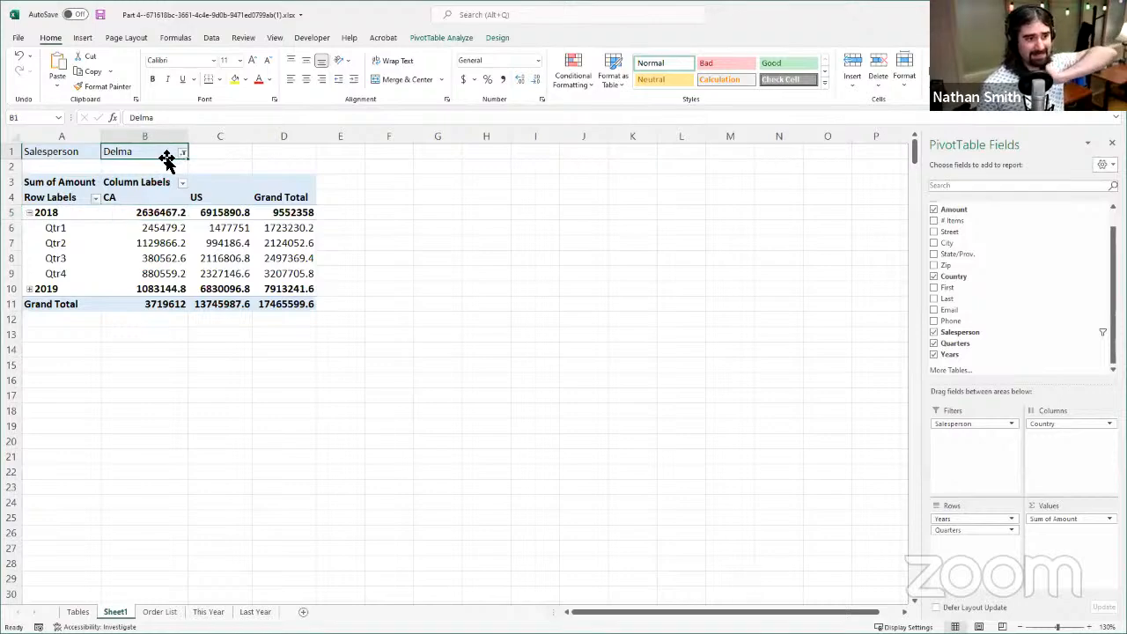
{"action": "left_click", "coordinate": [181, 152]}
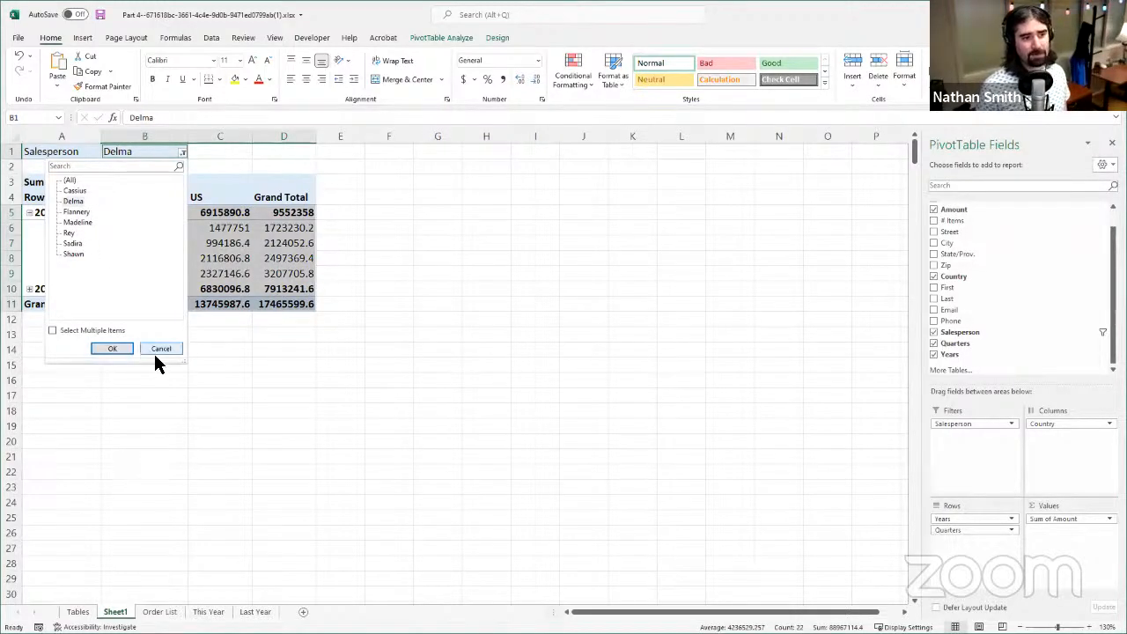
{"action": "left_click", "coordinate": [157, 349]}
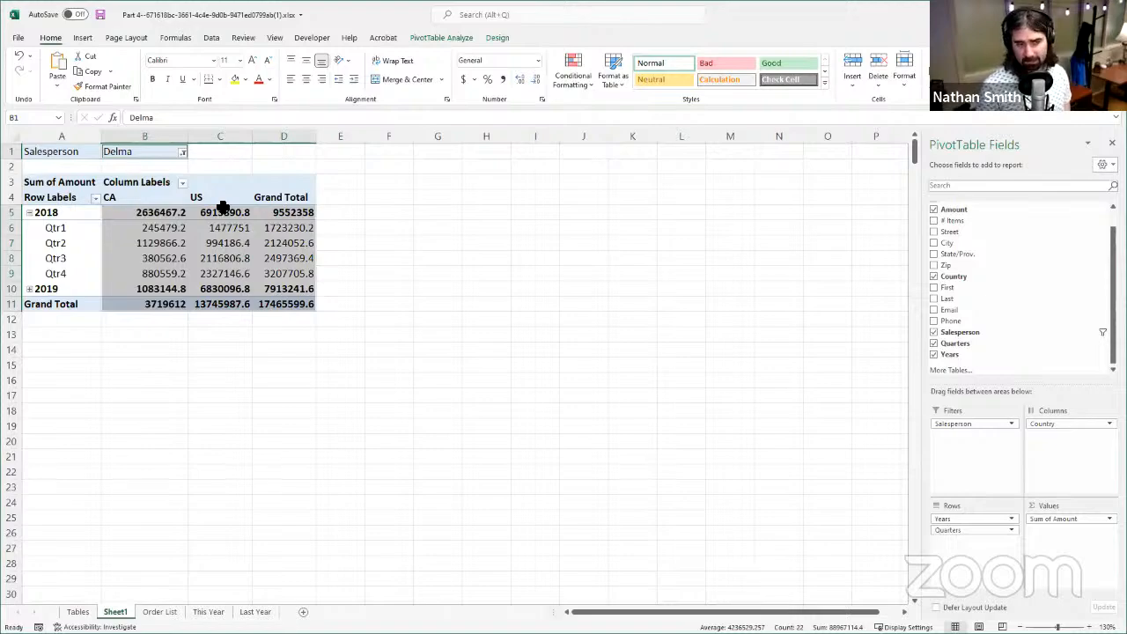
{"action": "left_click", "coordinate": [74, 155]}
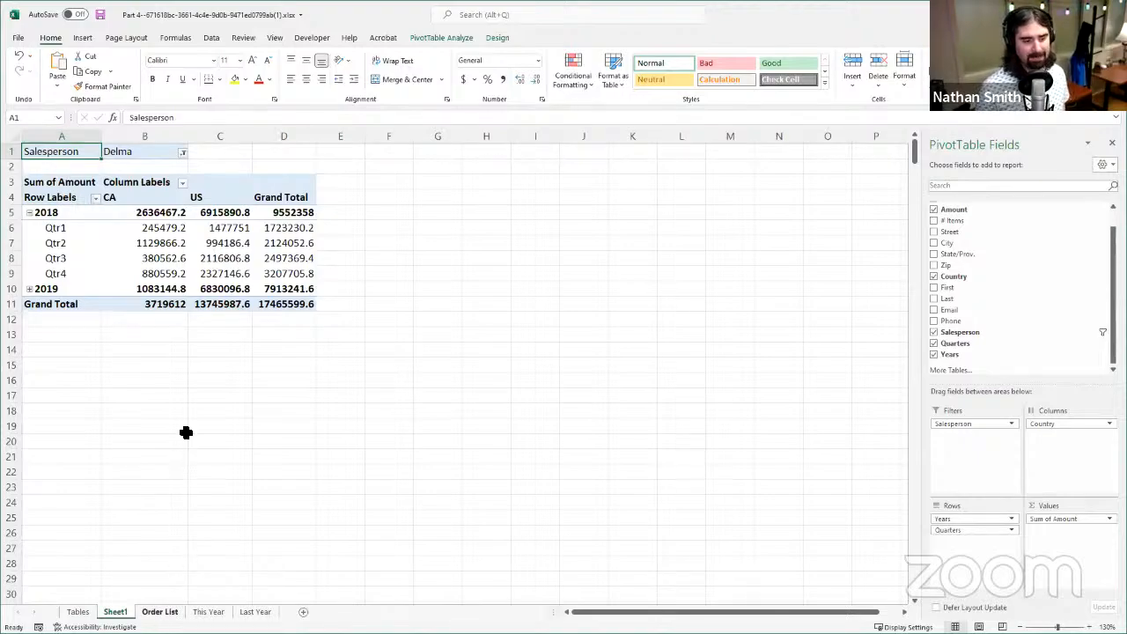
- Examine the Salesperson column in the Order List and the full order record in row 28, including its amount
{"action": "key", "text": "ctrl+Page_Down"}
{"action": "scroll", "coordinate": [290, 369], "scroll_direction": "up", "scroll_amount": 7}
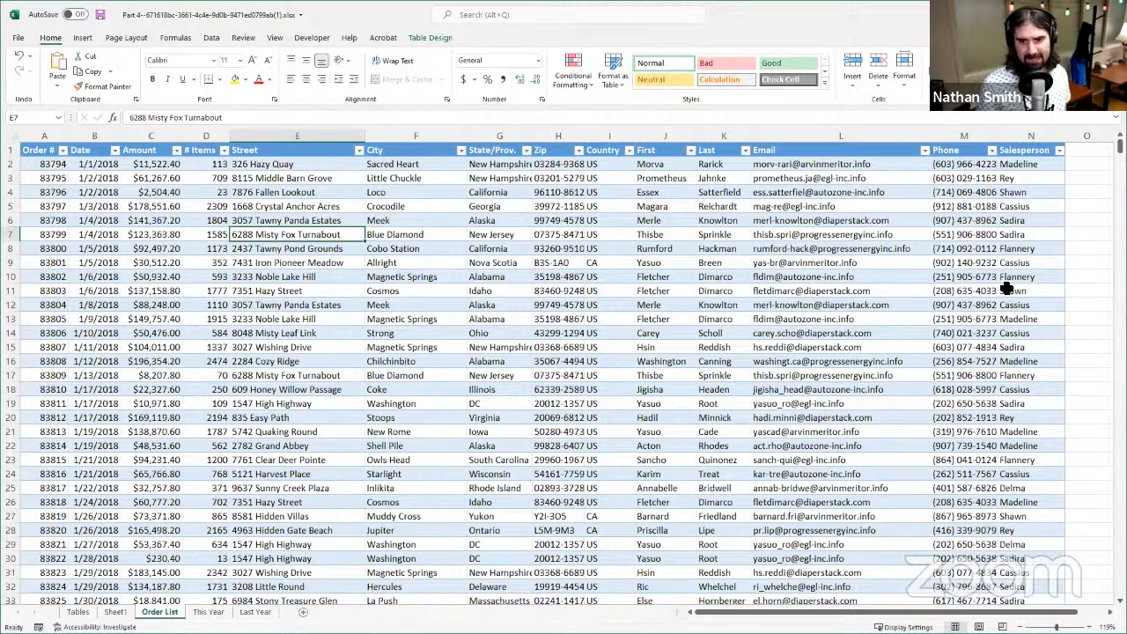
{"action": "left_click", "coordinate": [1024, 532]}
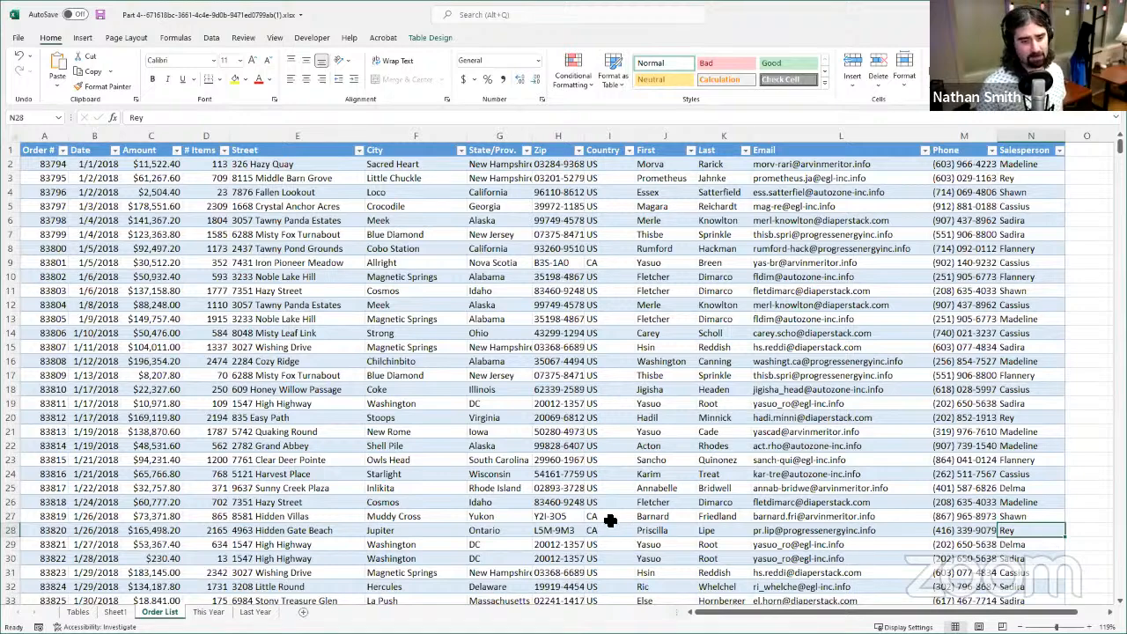
{"action": "left_click", "coordinate": [1019, 544]}
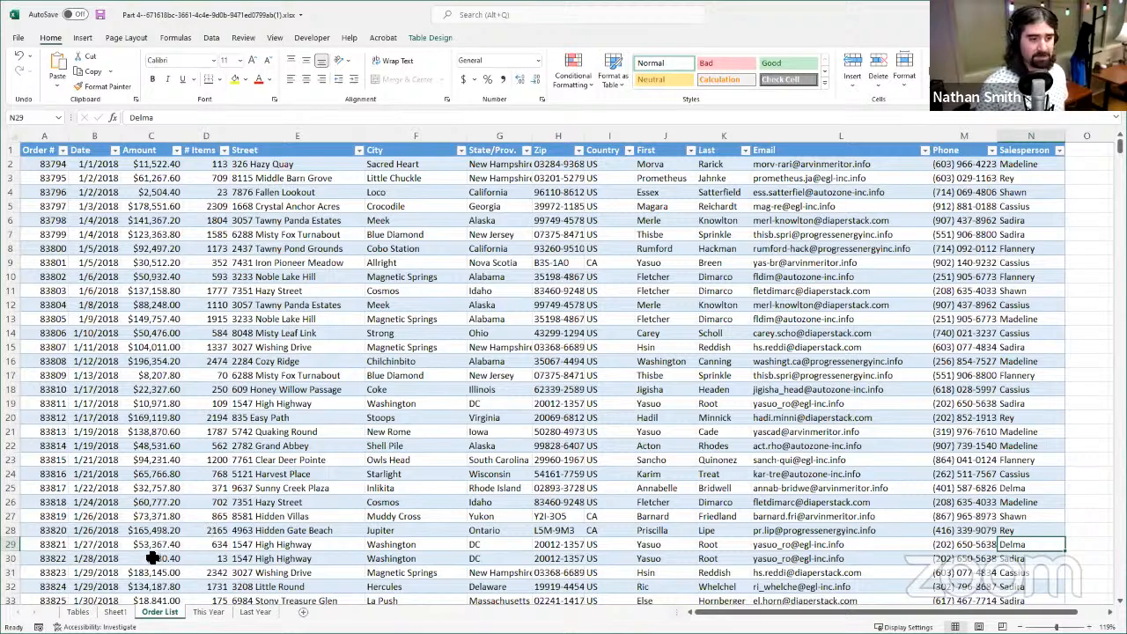
{"action": "left_click", "coordinate": [1039, 531]}
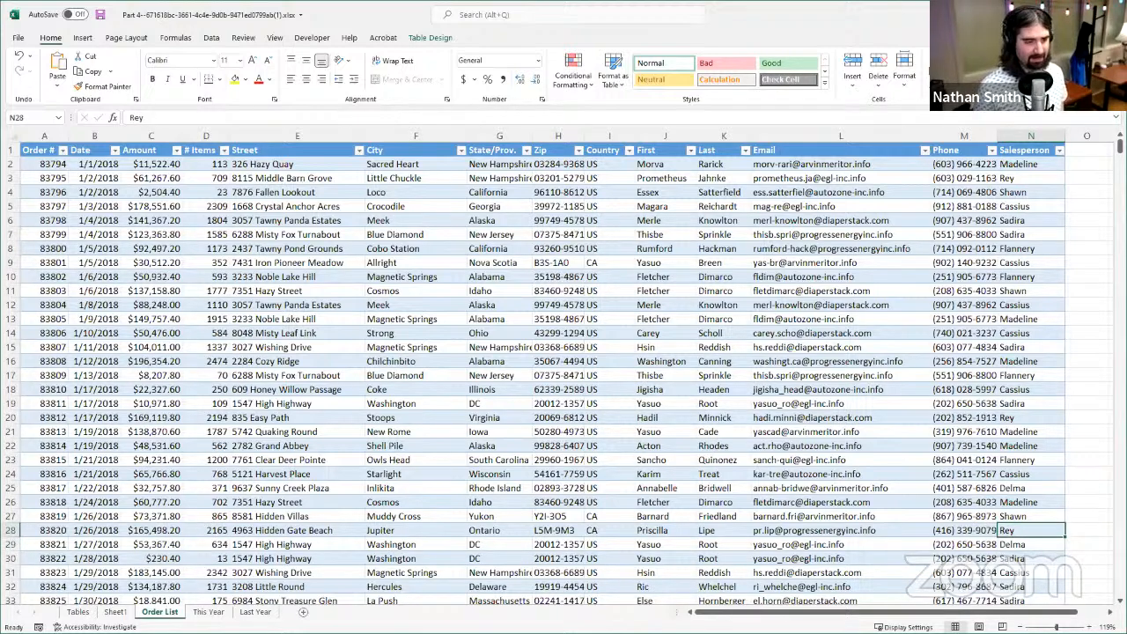
{"action": "left_click_drag", "start_coordinate": [30, 531], "coordinate": [1021, 533]}
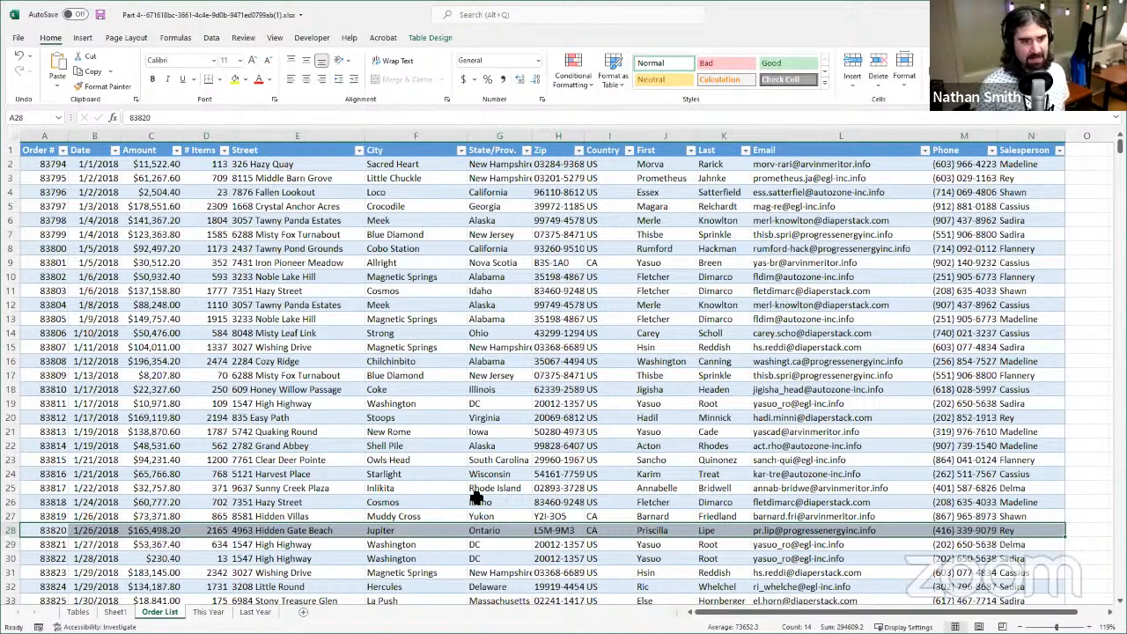
{"action": "left_click", "coordinate": [156, 530]}
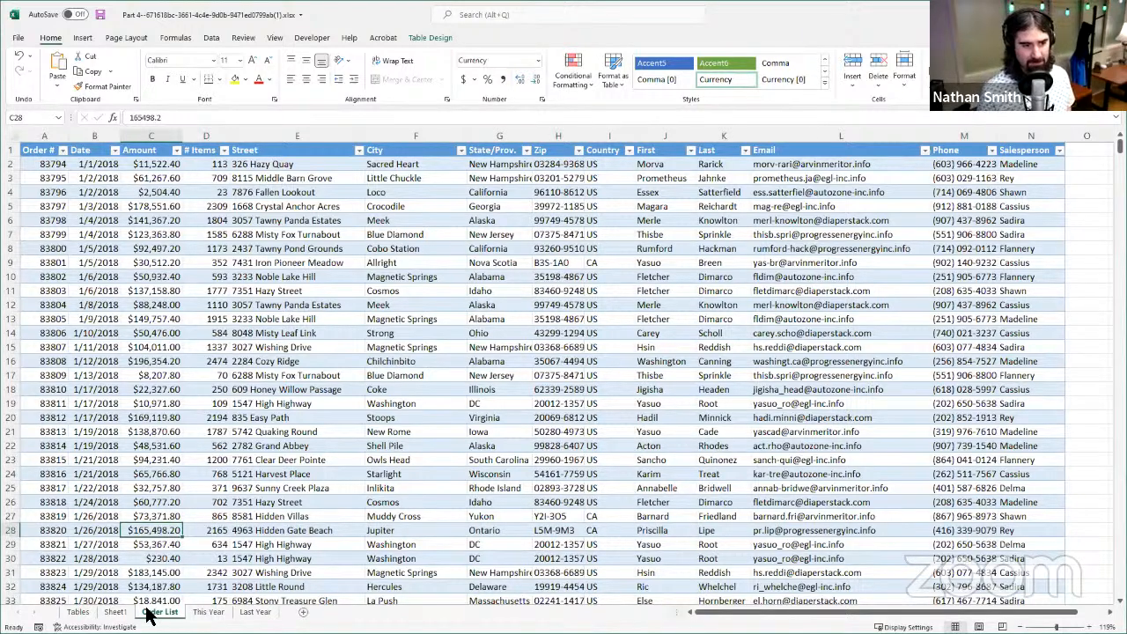
- Return to the PivotTable on Sheet1 and filter it to the third salesperson in the list
{"action": "left_click", "coordinate": [115, 611]}
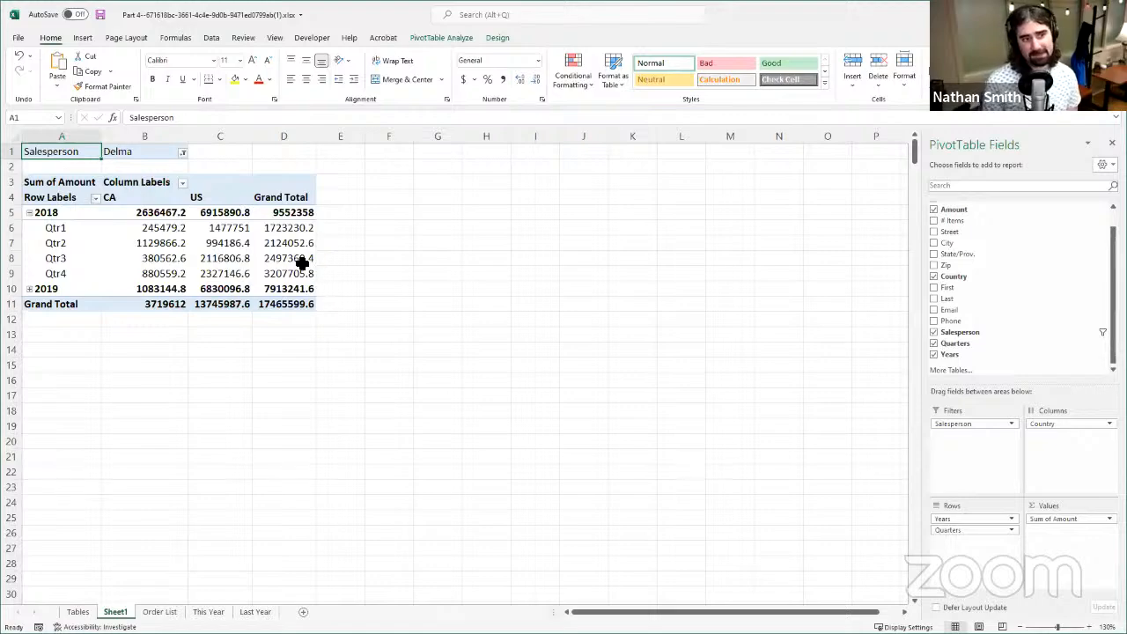
{"action": "left_click", "coordinate": [183, 153]}
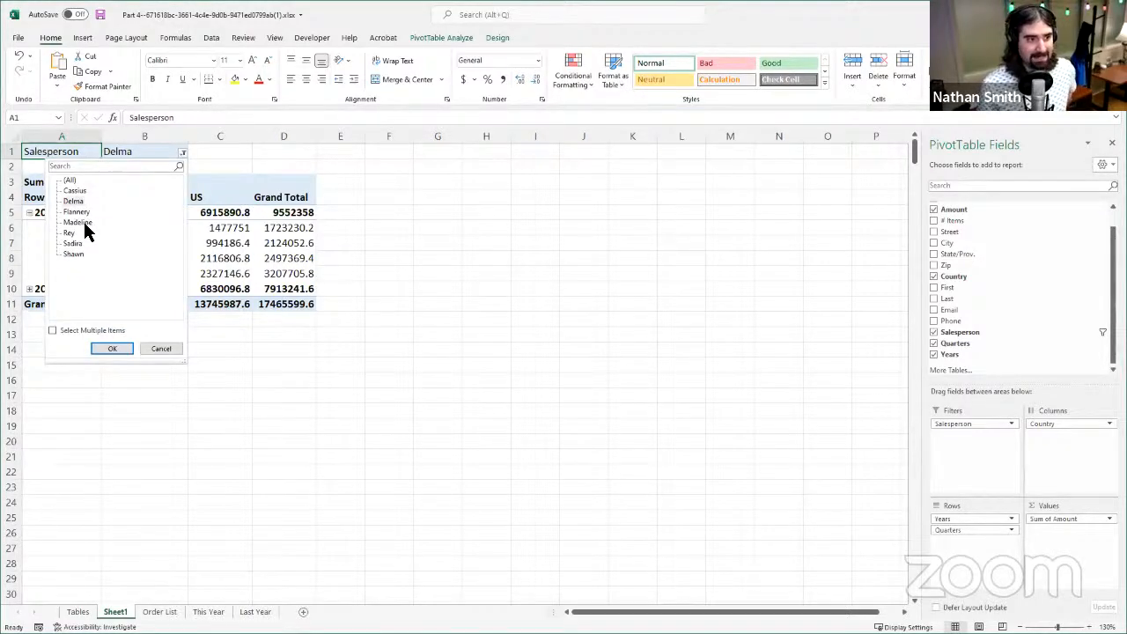
{"action": "left_click", "coordinate": [83, 213]}
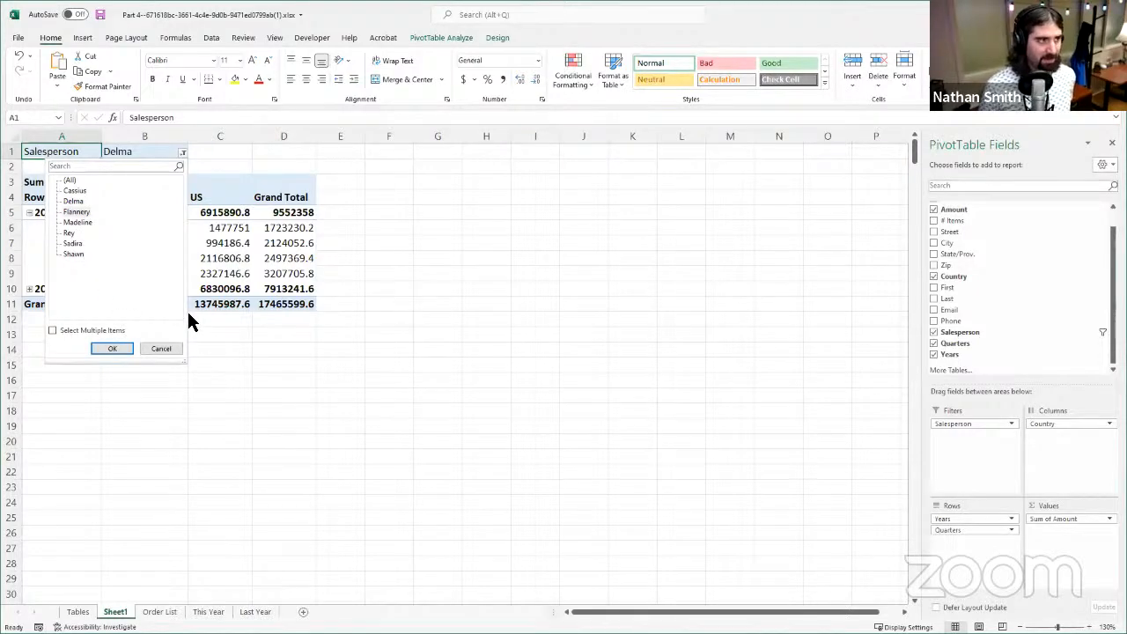
{"action": "left_click", "coordinate": [110, 349]}
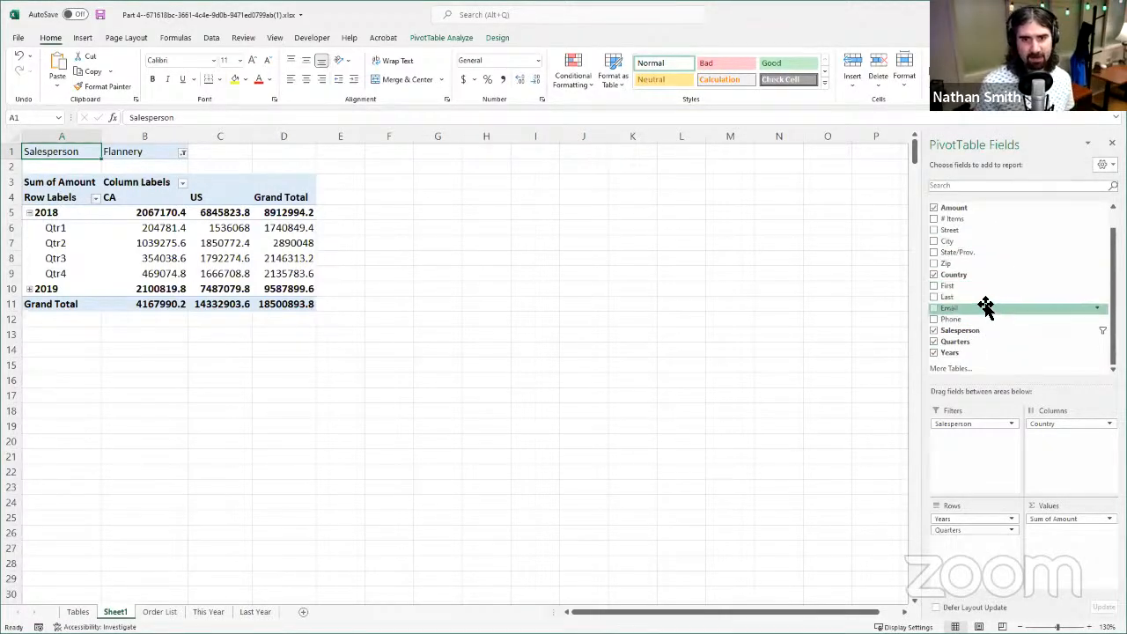
- Move the Years field from the PivotTable's rows to its columns, beneath Country
{"action": "scroll", "coordinate": [1012, 304], "scroll_direction": "up", "scroll_amount": 1}
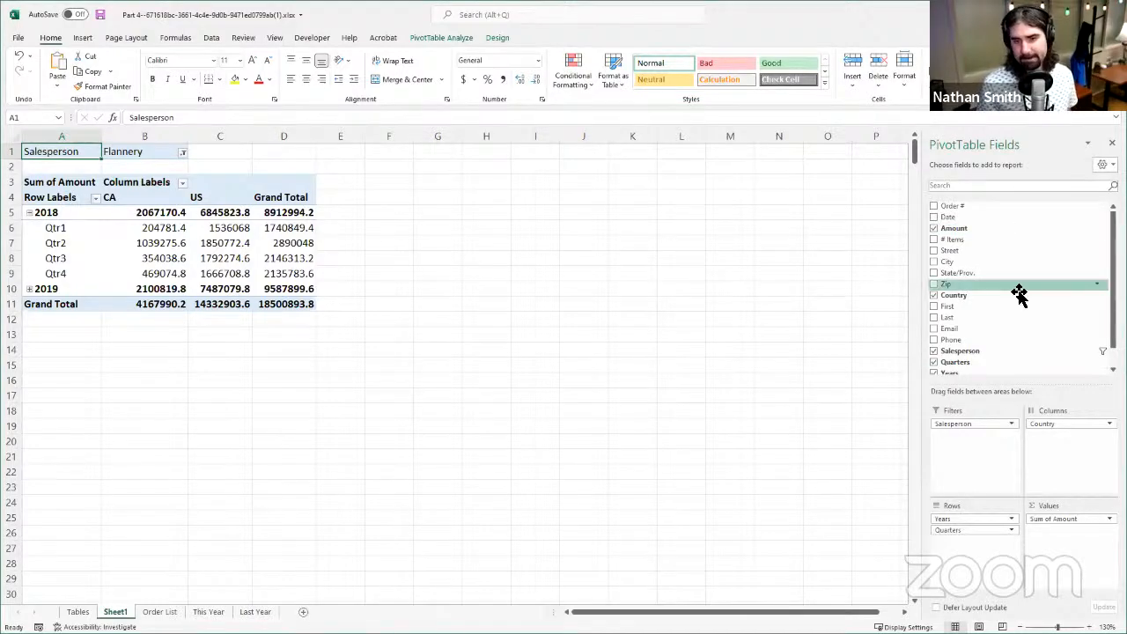
{"action": "scroll", "coordinate": [1095, 296], "scroll_direction": "down", "scroll_amount": 1}
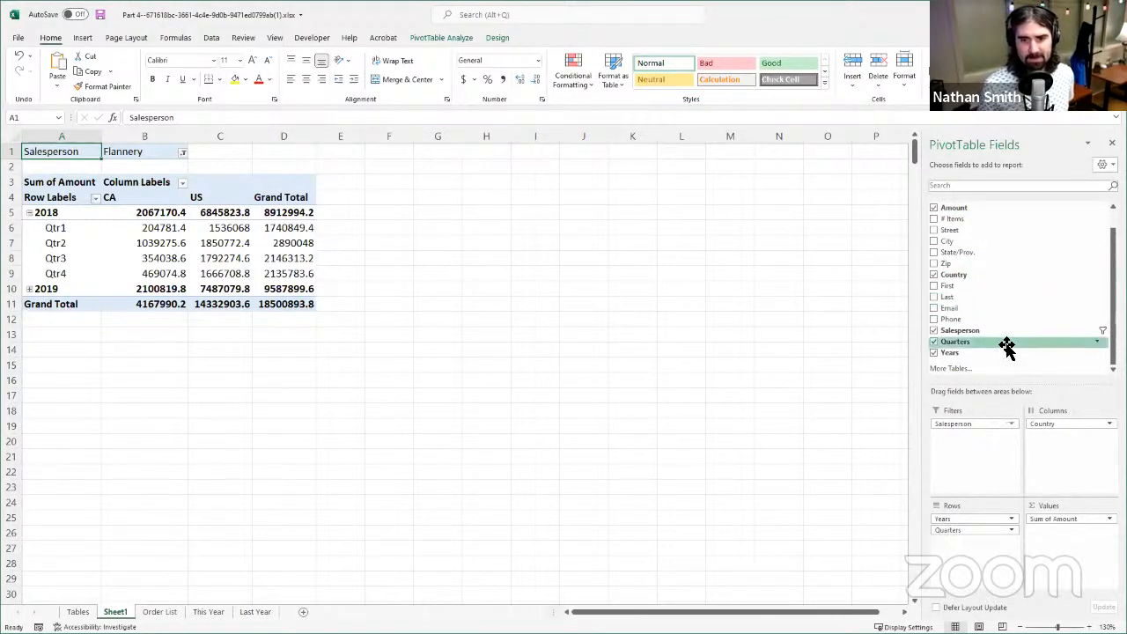
{"action": "scroll", "coordinate": [1008, 251], "scroll_direction": "up", "scroll_amount": 1}
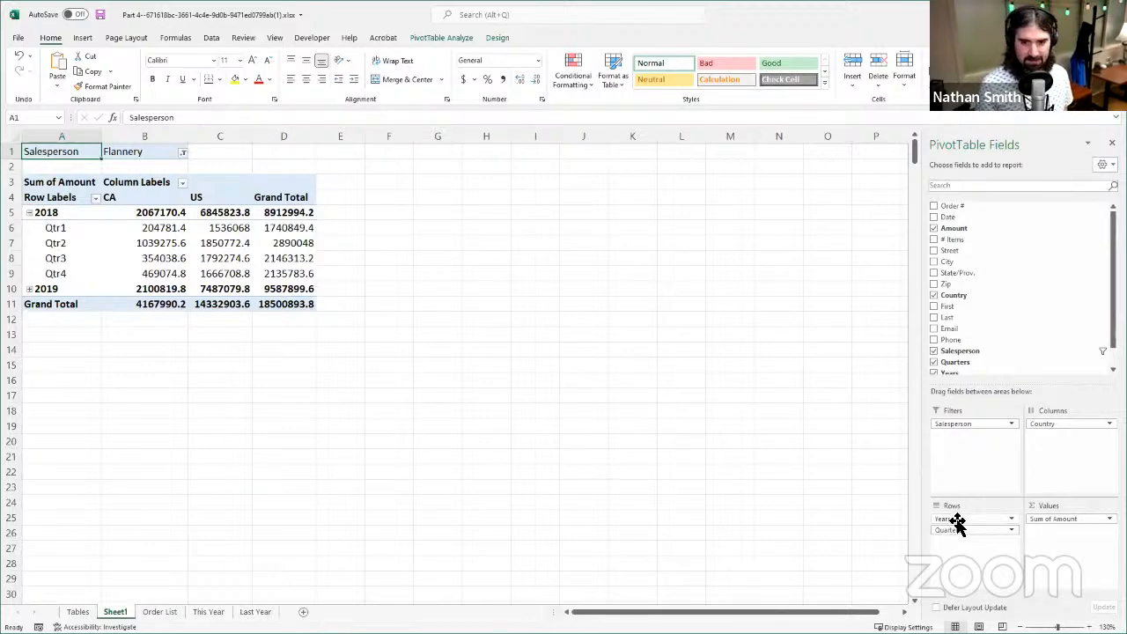
{"action": "left_click_drag", "start_coordinate": [960, 530], "coordinate": [1055, 449]}
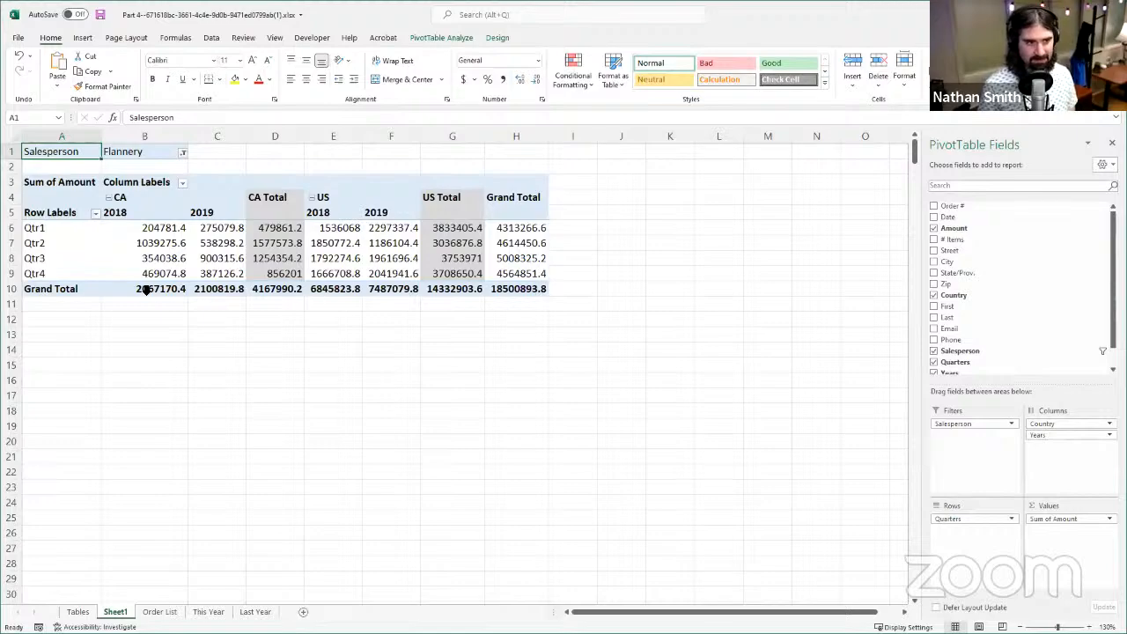
- Examine the CA column group, comparing its 2018, 2019 and CA Total columns across the quarters
{"action": "mouse_move", "coordinate": [107, 223]}
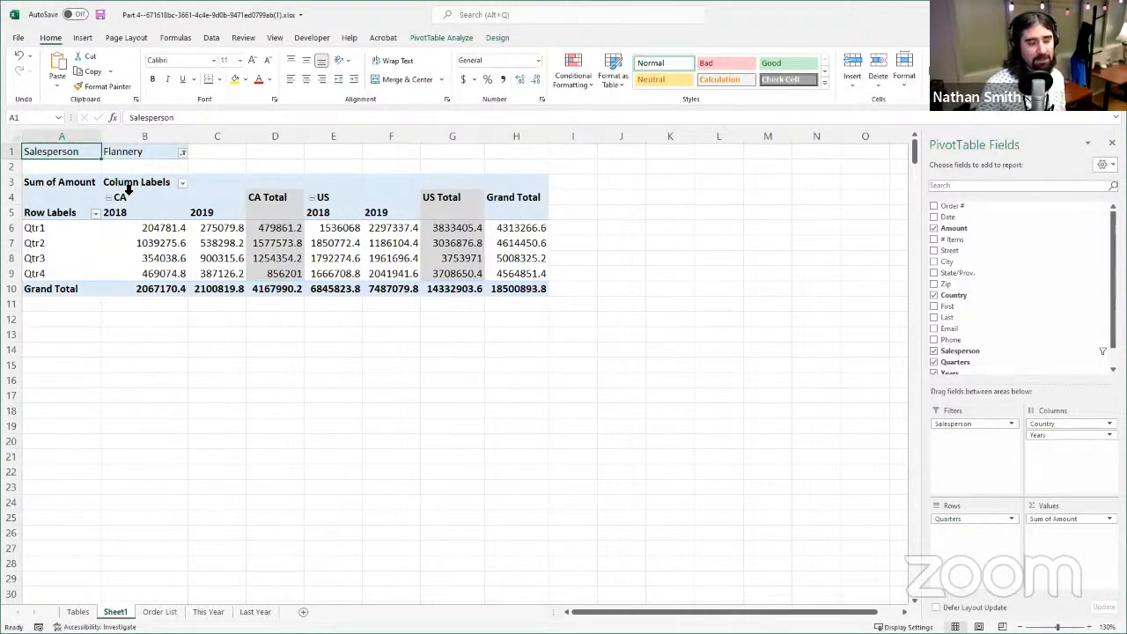
{"action": "left_click_drag", "start_coordinate": [139, 202], "coordinate": [274, 288]}
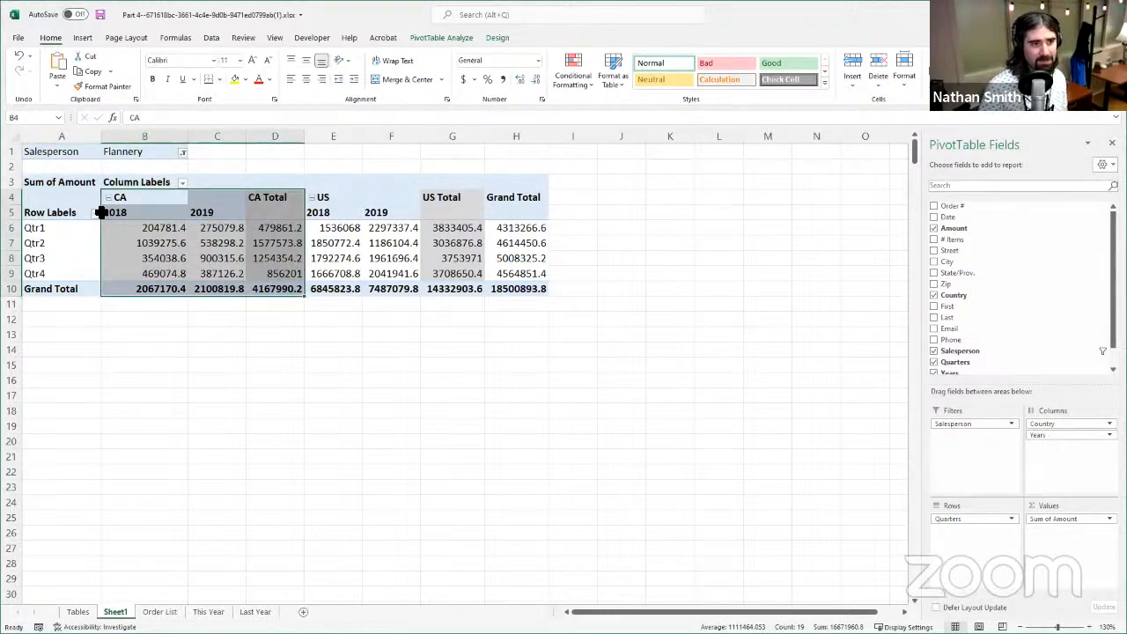
{"action": "left_click", "coordinate": [147, 198]}
{"action": "left_click_drag", "start_coordinate": [147, 198], "coordinate": [255, 299]}
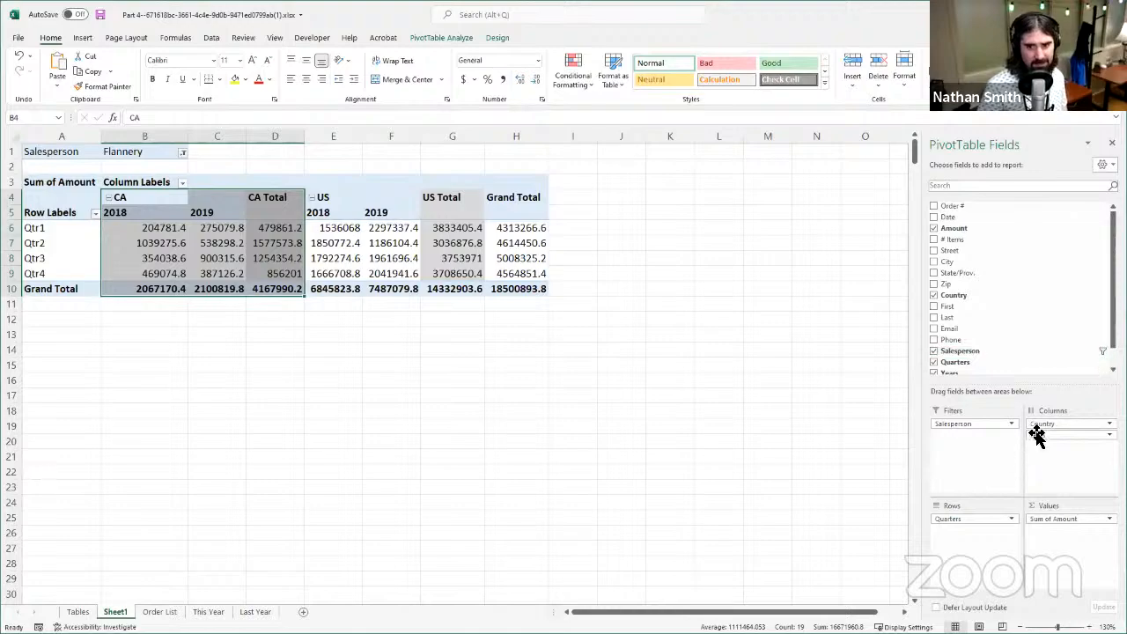
{"action": "left_click_drag", "start_coordinate": [132, 217], "coordinate": [141, 284]}
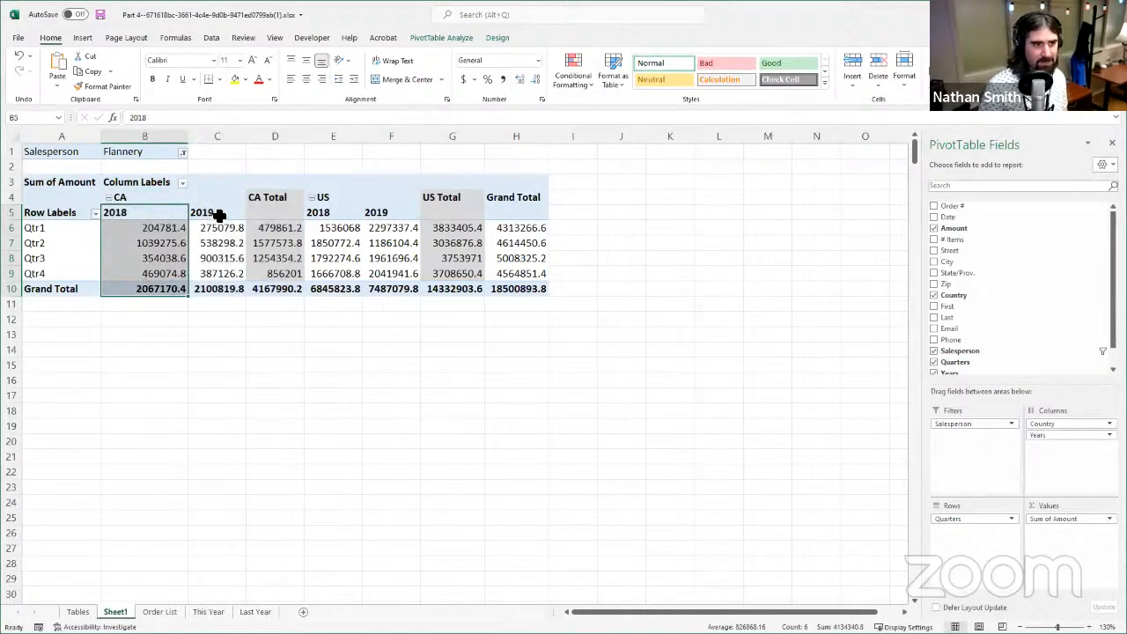
{"action": "left_click_drag", "start_coordinate": [219, 215], "coordinate": [223, 303]}
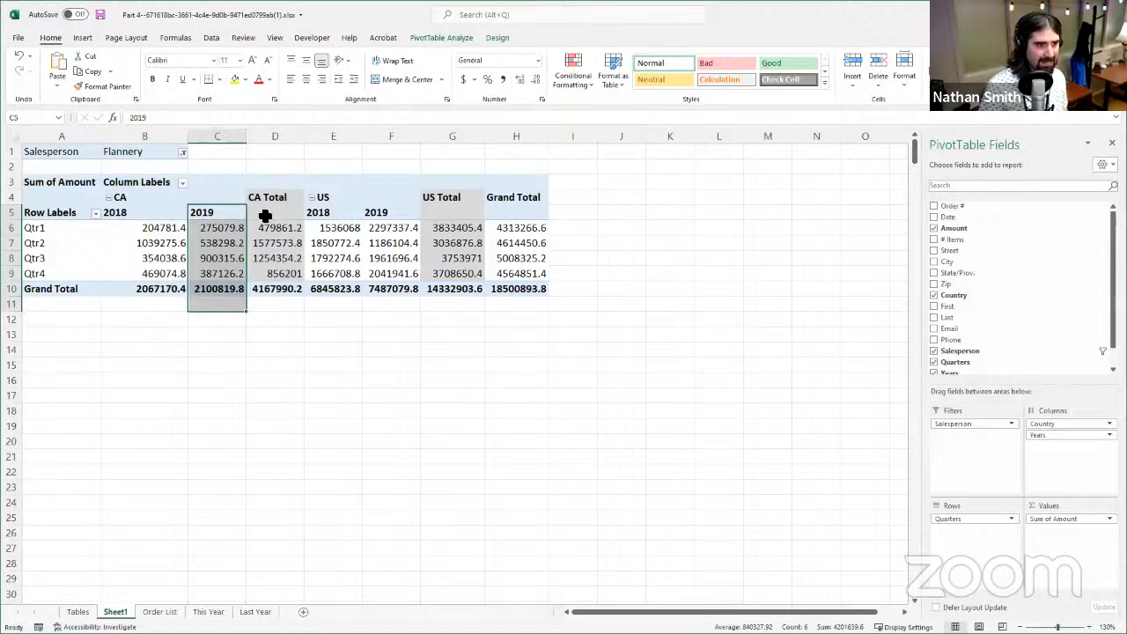
{"action": "left_click_drag", "start_coordinate": [264, 213], "coordinate": [259, 291]}
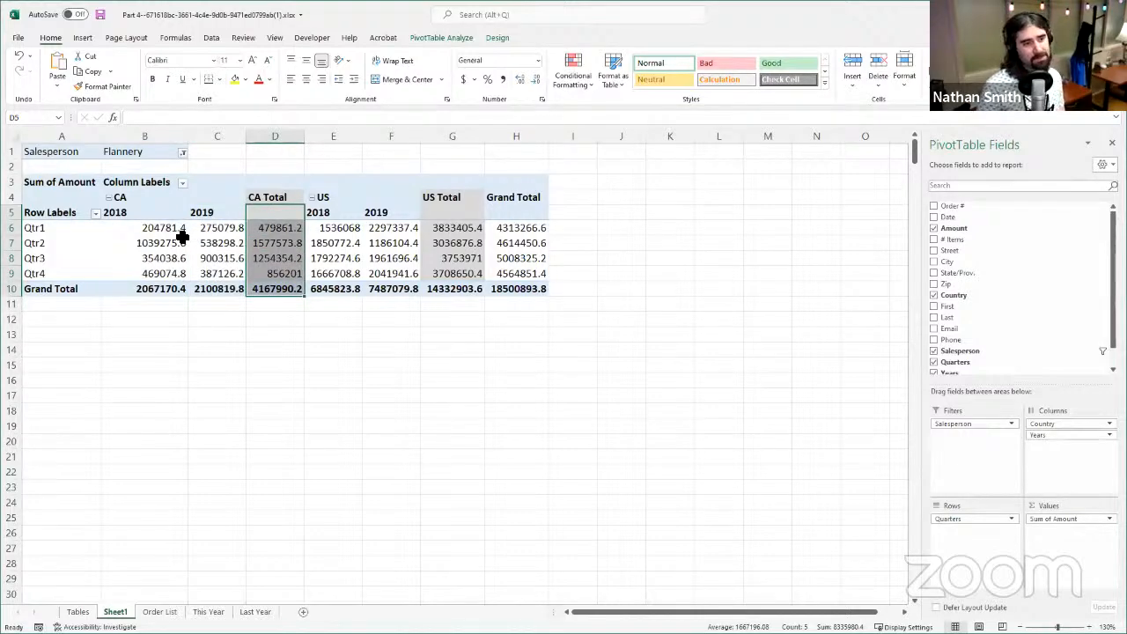
{"action": "left_click", "coordinate": [154, 240]}
{"action": "left_click_drag", "start_coordinate": [156, 200], "coordinate": [299, 288]}
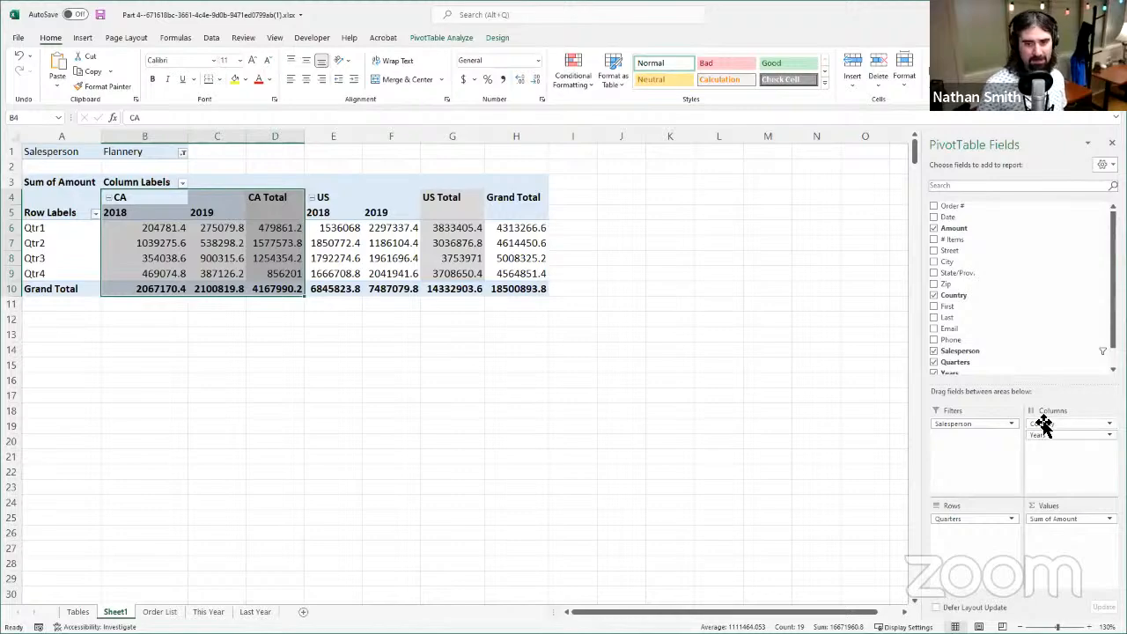
{"action": "left_click_drag", "start_coordinate": [161, 212], "coordinate": [176, 290]}
{"action": "left_click_drag", "start_coordinate": [229, 217], "coordinate": [231, 275]}
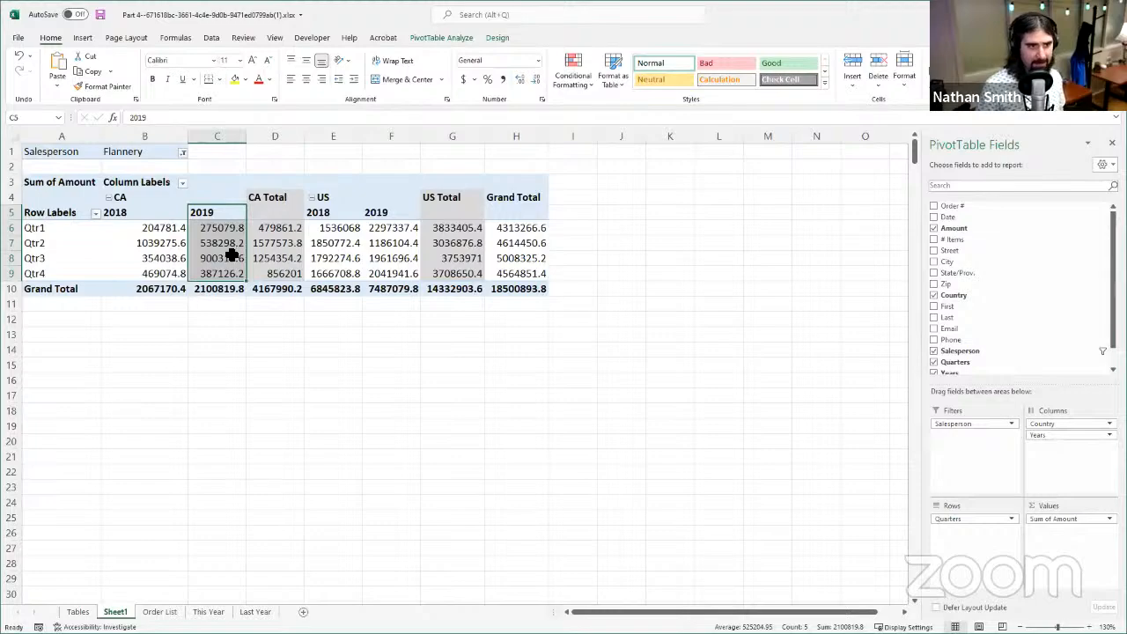
{"action": "left_click", "coordinate": [275, 257]}
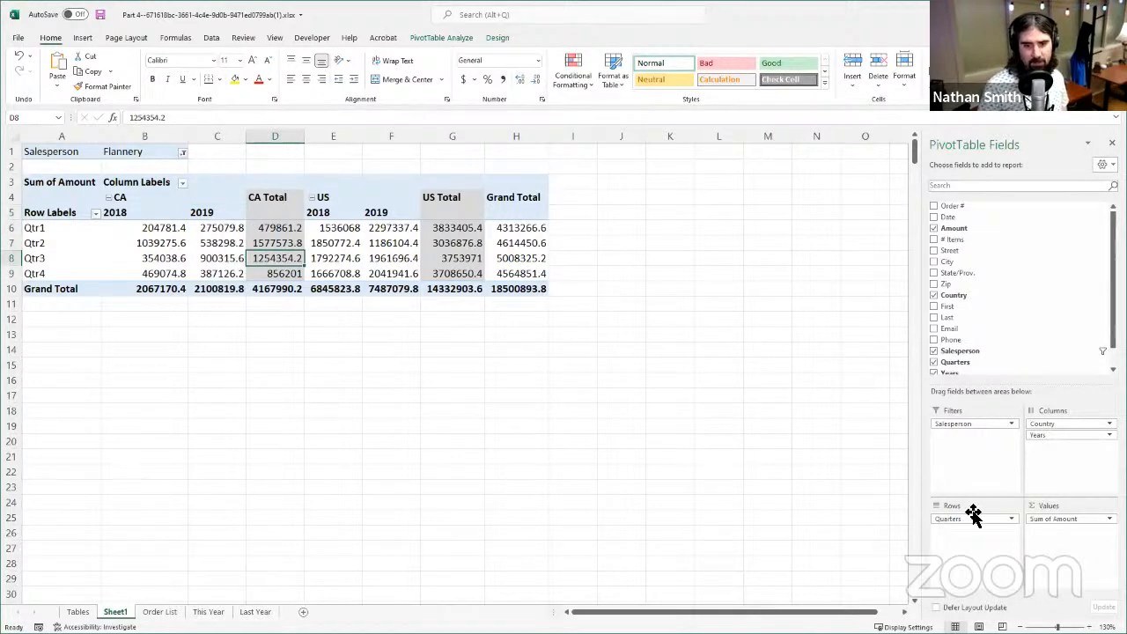
- Move the Quarters field to the PivotTable's columns beneath Years and expand the 2019 group into its quarters
{"action": "left_click_drag", "start_coordinate": [973, 515], "coordinate": [1046, 454]}
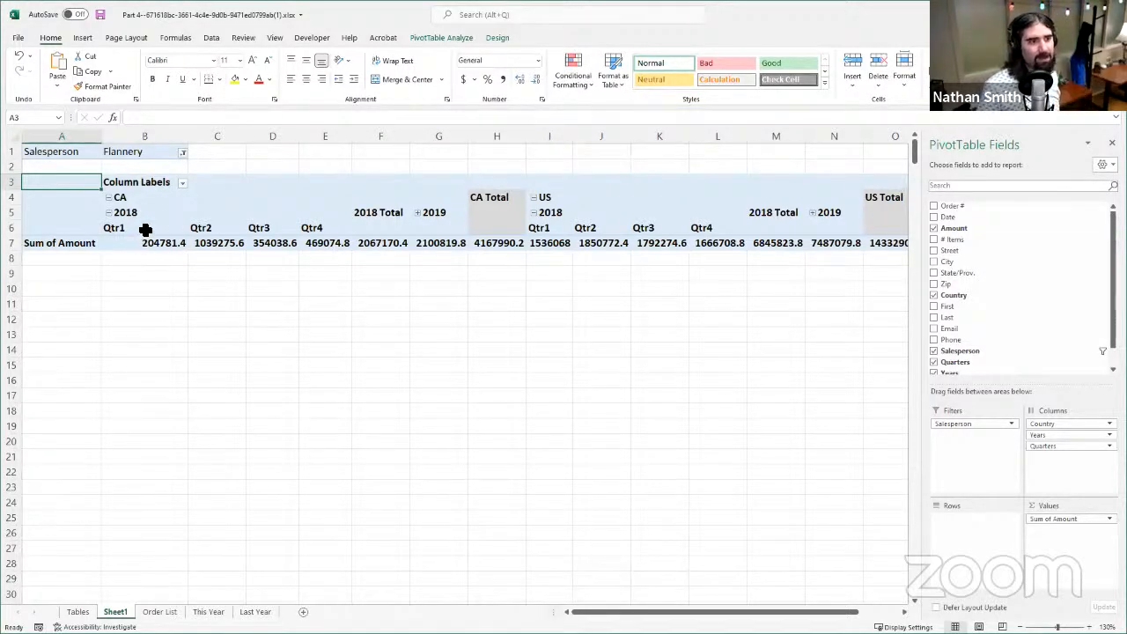
{"action": "left_click_drag", "start_coordinate": [156, 199], "coordinate": [495, 246]}
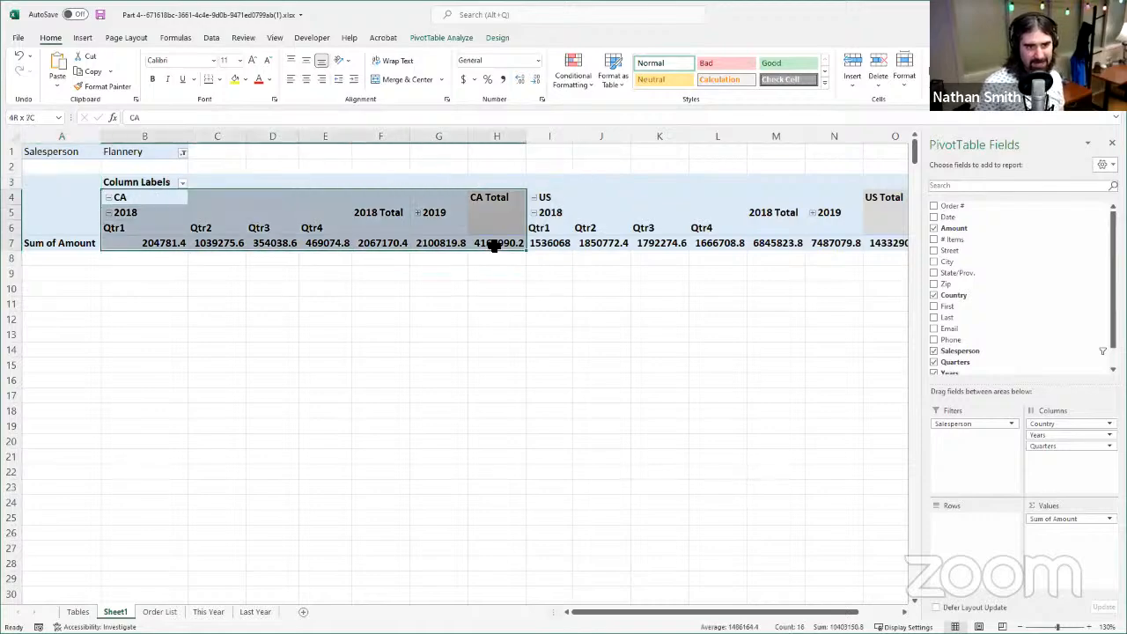
{"action": "left_click", "coordinate": [150, 228]}
{"action": "left_click_drag", "start_coordinate": [152, 216], "coordinate": [380, 261]}
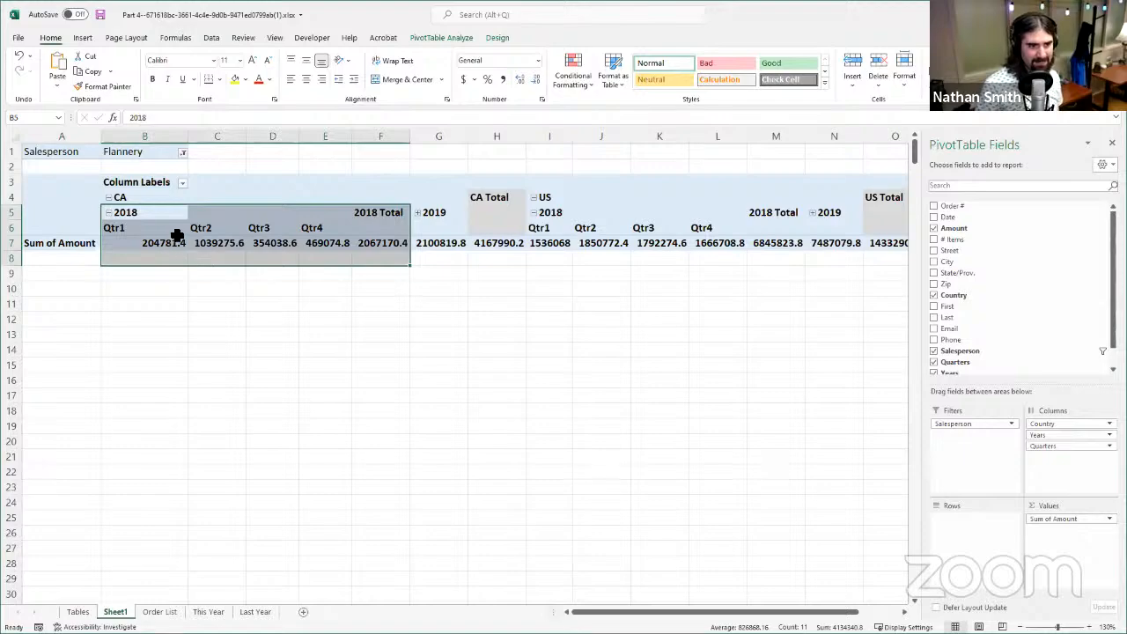
{"action": "left_click", "coordinate": [416, 217]}
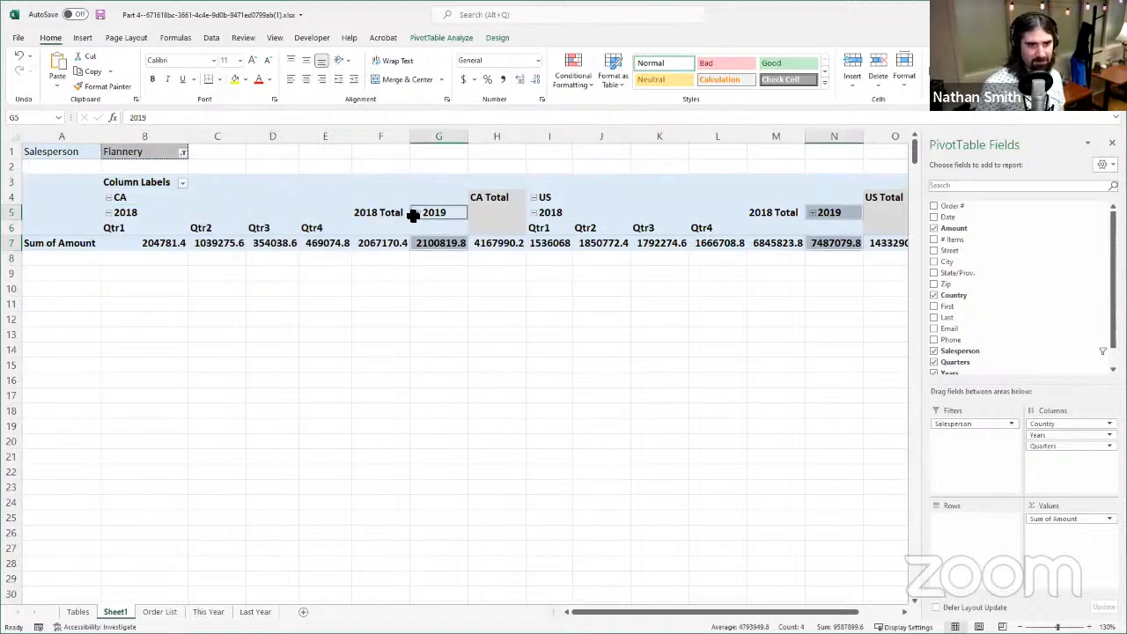
{"action": "left_click", "coordinate": [417, 214]}
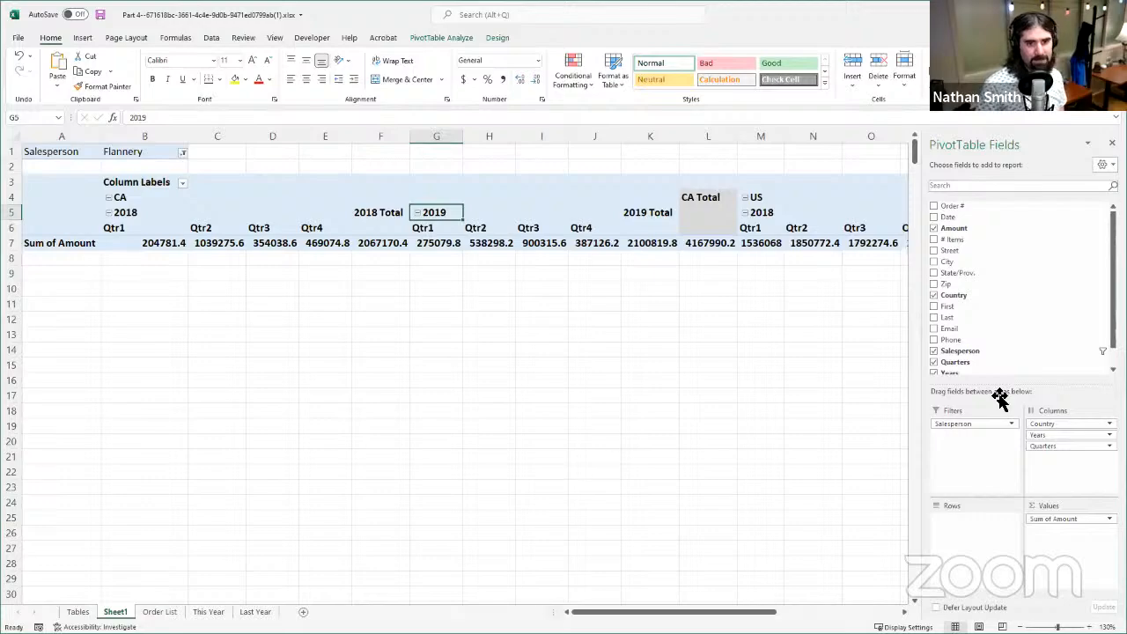
- Move the Country field from the PivotTable's columns to its rows and nest the Salesperson field beneath it
{"action": "left_click_drag", "start_coordinate": [1046, 421], "coordinate": [966, 555]}
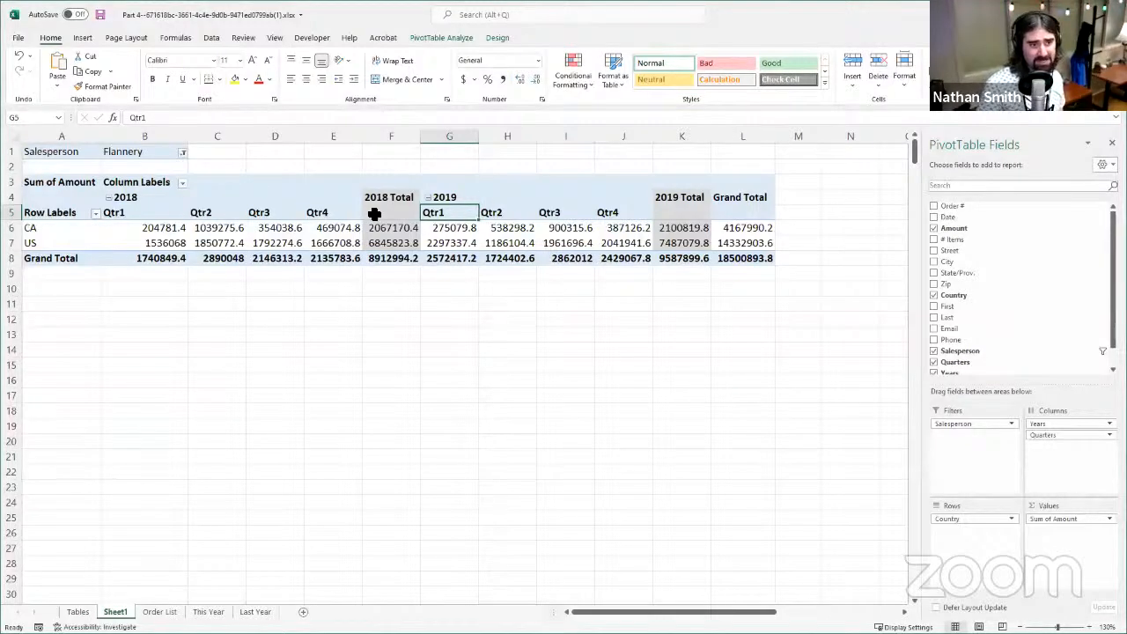
{"action": "left_click_drag", "start_coordinate": [147, 202], "coordinate": [382, 257]}
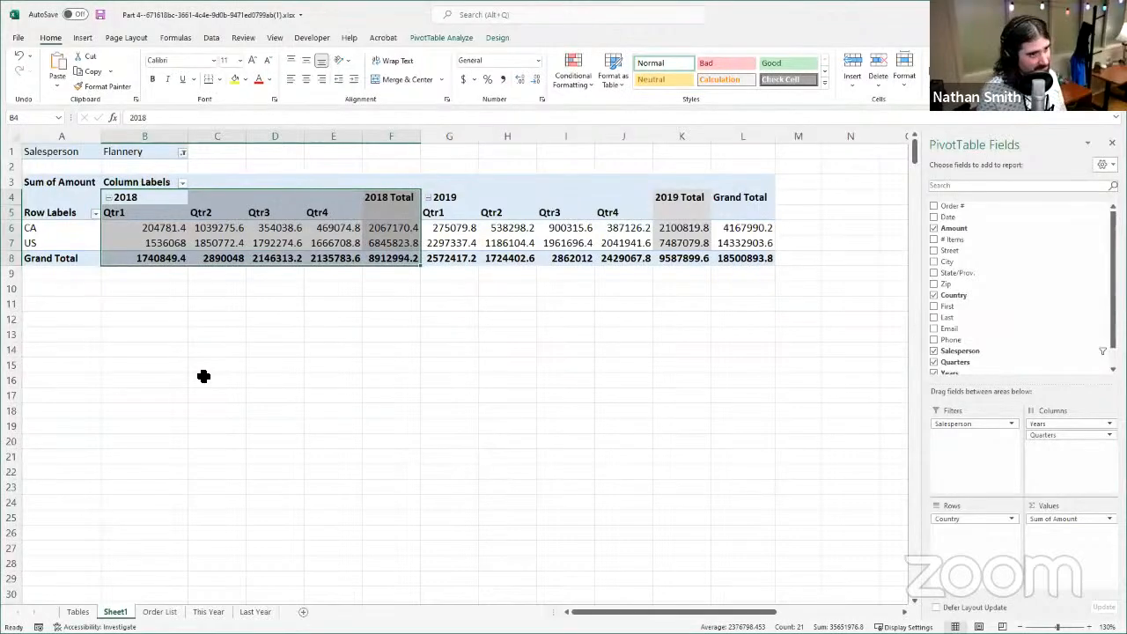
{"action": "left_click_drag", "start_coordinate": [1033, 424], "coordinate": [227, 262]}
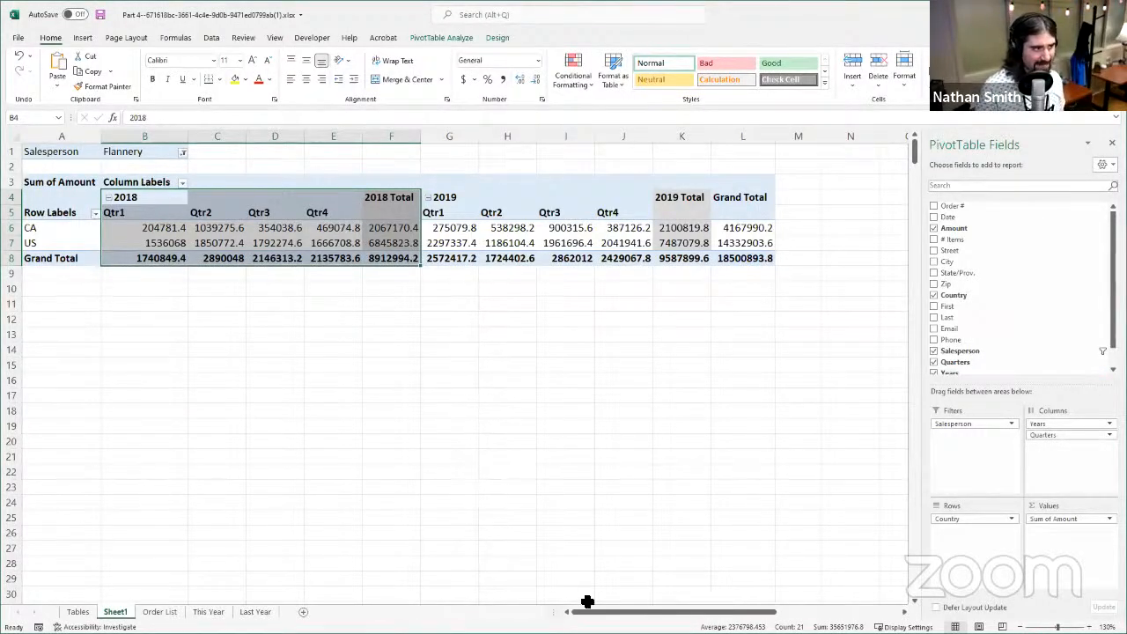
{"action": "left_click_drag", "start_coordinate": [587, 601], "coordinate": [475, 607]}
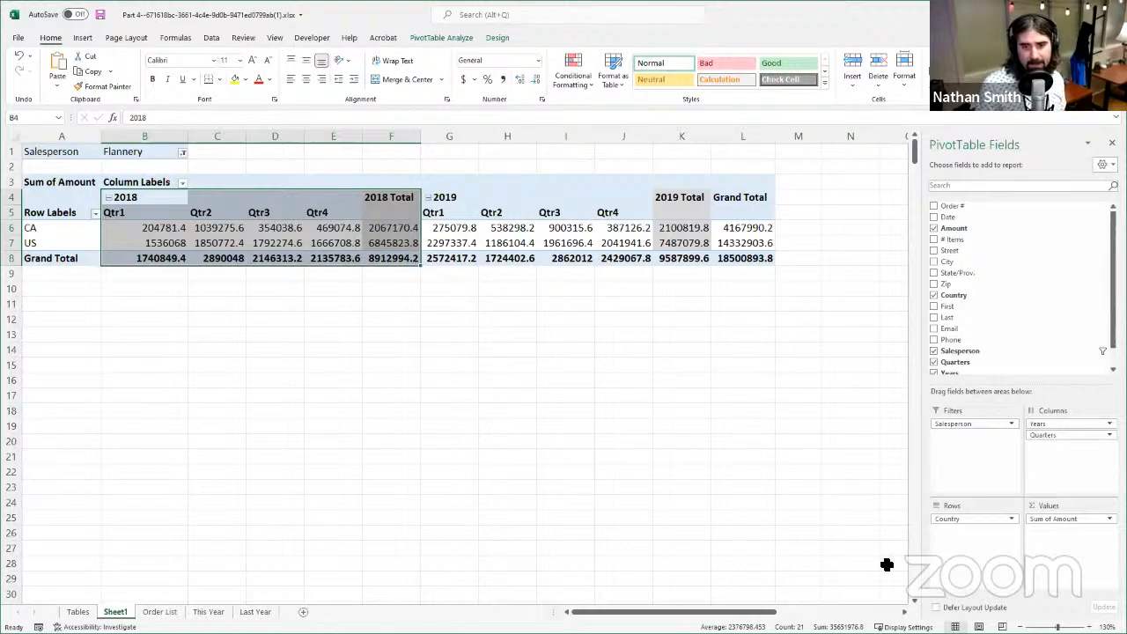
{"action": "left_click_drag", "start_coordinate": [887, 564], "coordinate": [816, 499]}
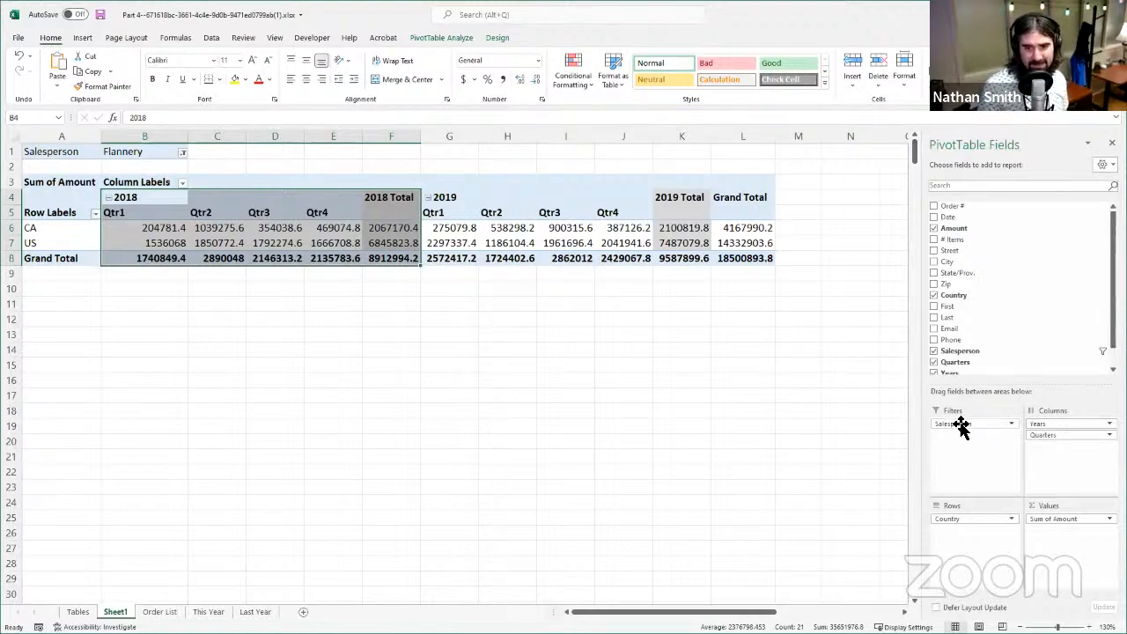
{"action": "left_click_drag", "start_coordinate": [960, 426], "coordinate": [982, 550]}
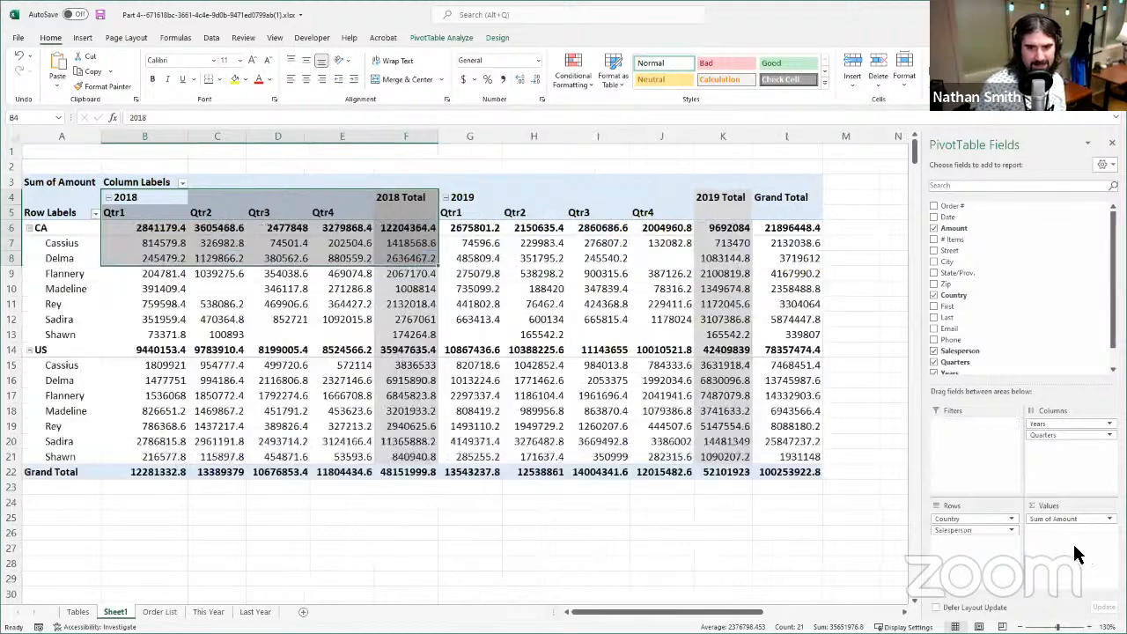
- Examine the CA row group and compare the amounts of its first three salespeople across the 2018 quarters
{"action": "left_click", "coordinate": [126, 231]}
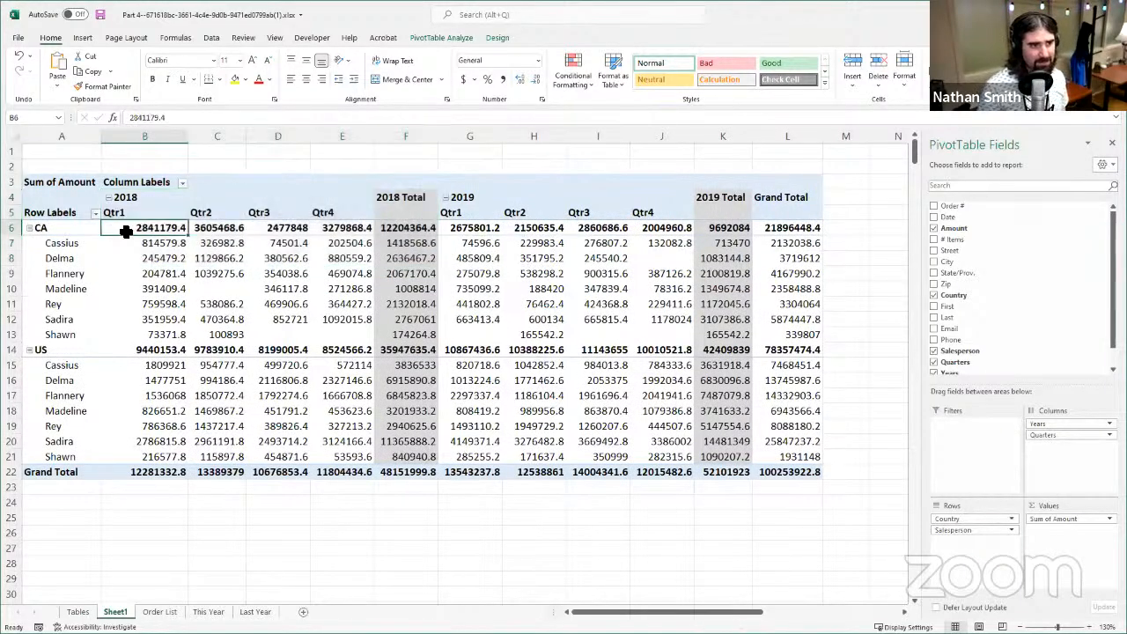
{"action": "left_click_drag", "start_coordinate": [67, 227], "coordinate": [797, 334]}
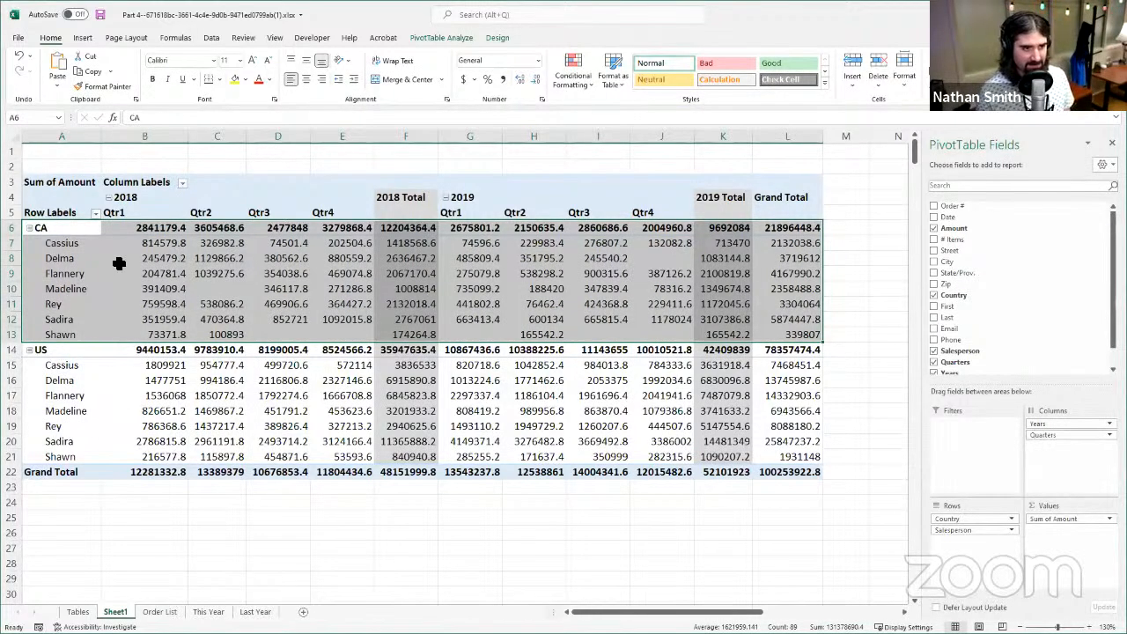
{"action": "left_click", "coordinate": [75, 236]}
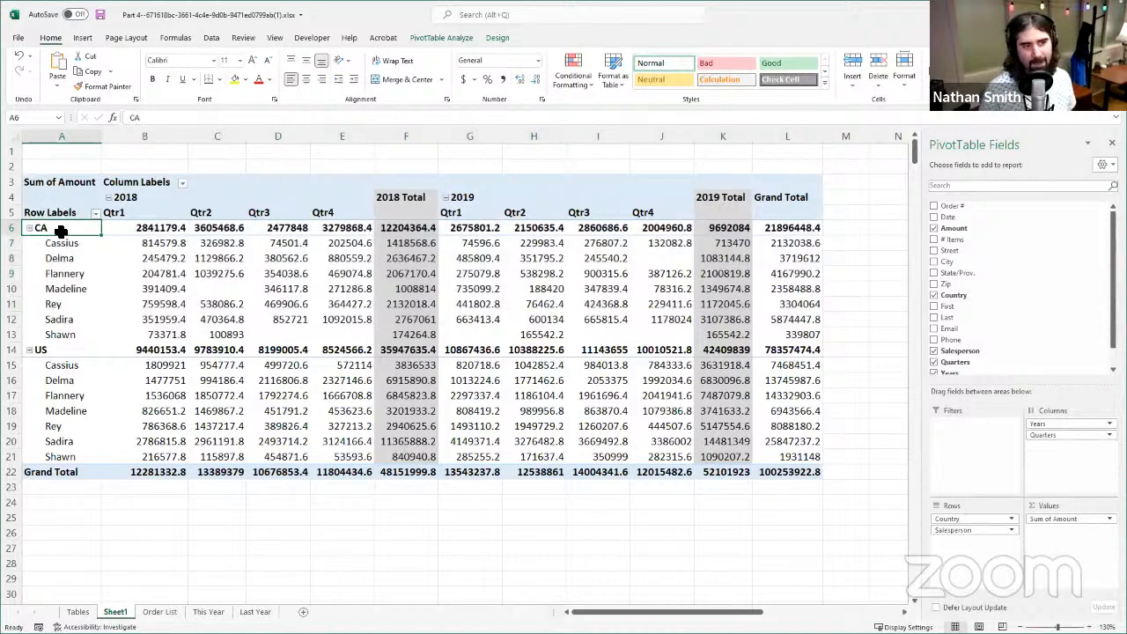
{"action": "left_click_drag", "start_coordinate": [61, 231], "coordinate": [822, 338]}
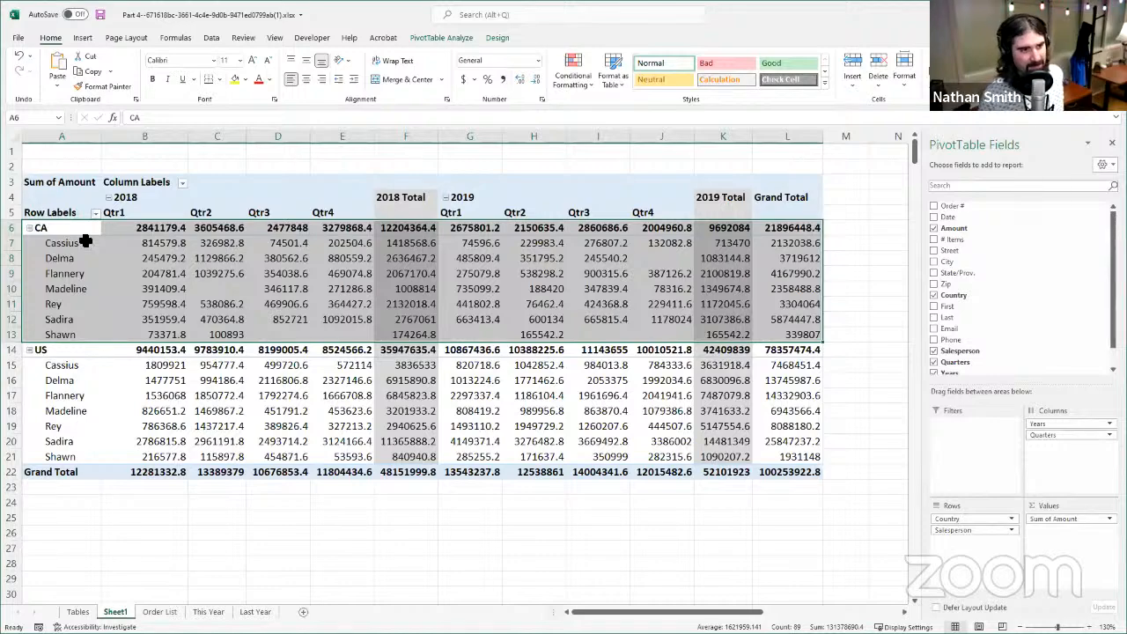
{"action": "left_click_drag", "start_coordinate": [86, 241], "coordinate": [394, 255]}
{"action": "left_click", "coordinate": [45, 262]}
{"action": "left_click_drag", "start_coordinate": [61, 260], "coordinate": [405, 260]}
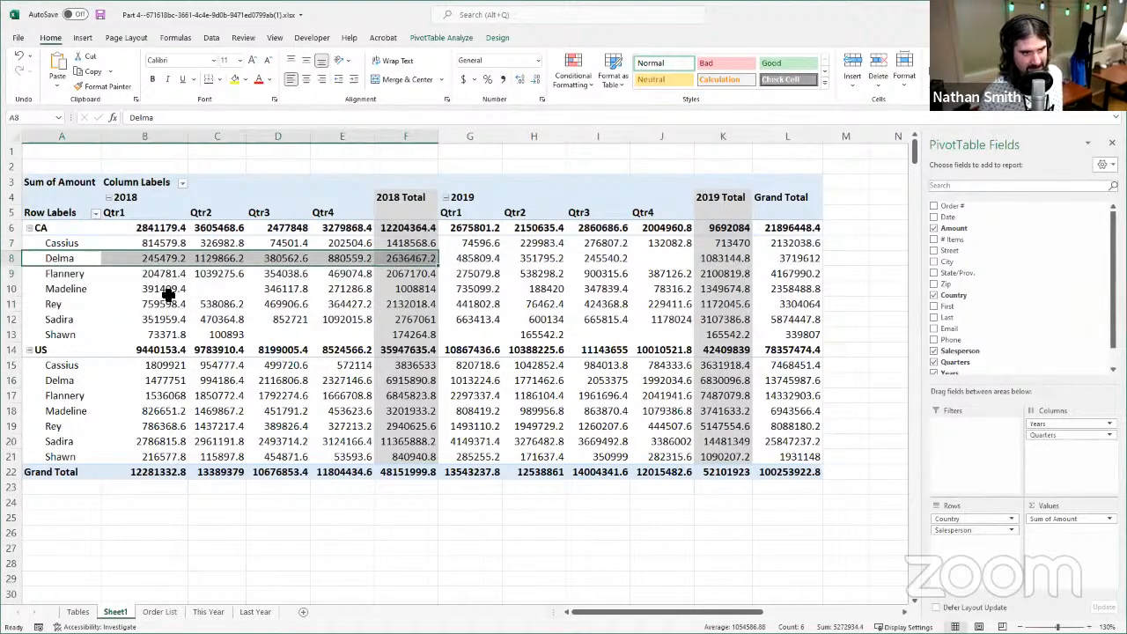
{"action": "left_click_drag", "start_coordinate": [68, 274], "coordinate": [388, 274]}
{"action": "left_click", "coordinate": [622, 304]}
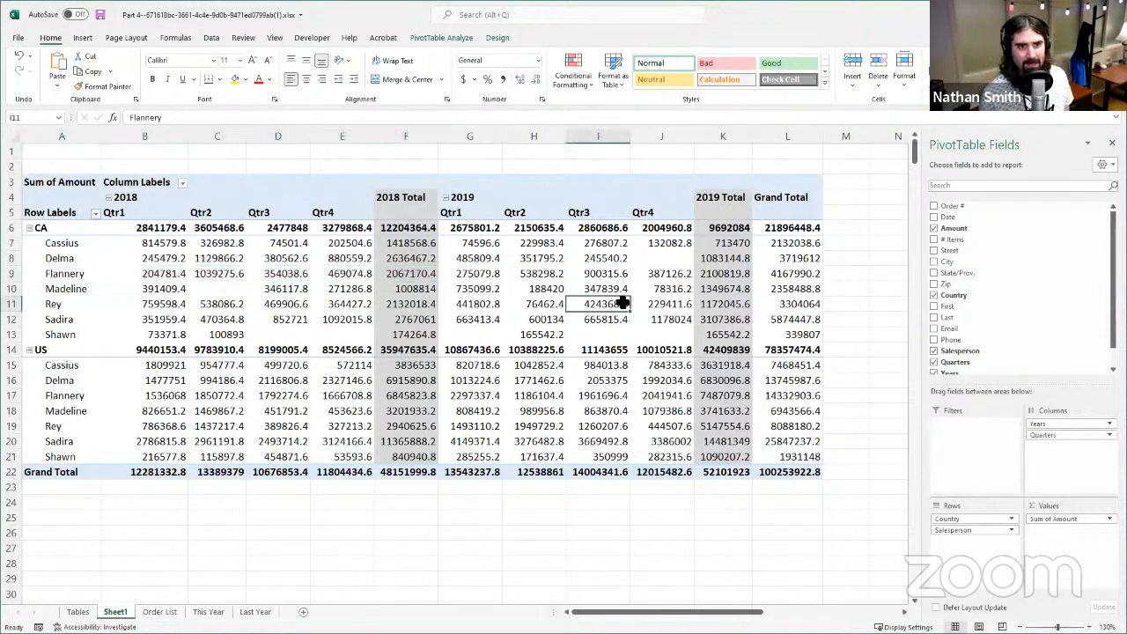
- Compare the 2018 and 2019 column groups across the salesperson rows of both countries
{"action": "left_click", "coordinate": [463, 198]}
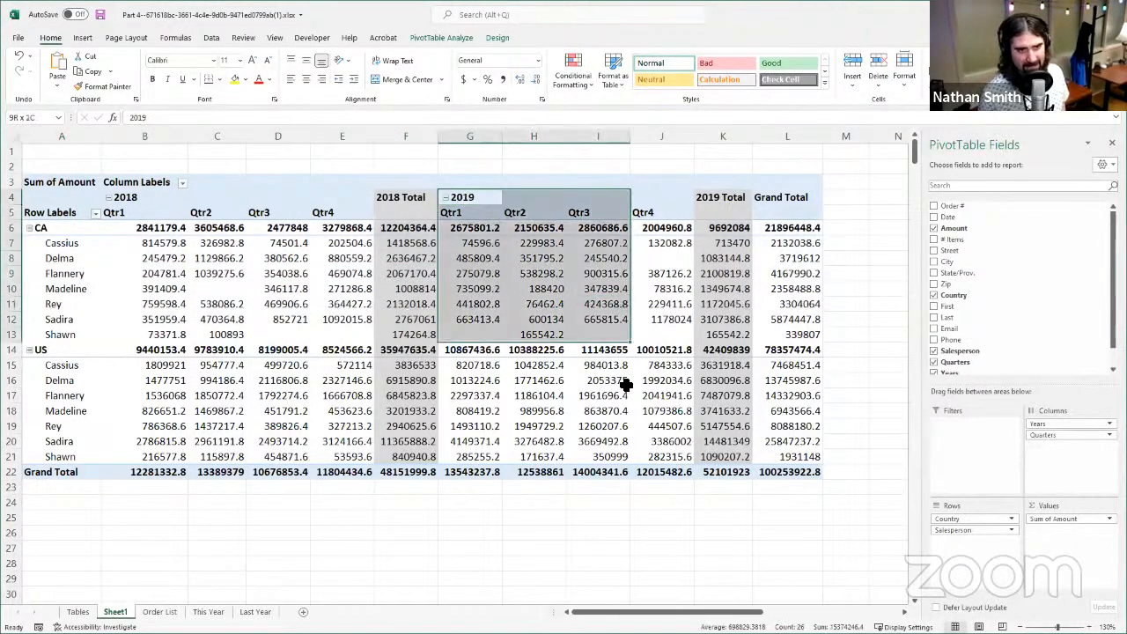
{"action": "left_click_drag", "start_coordinate": [128, 199], "coordinate": [342, 471]}
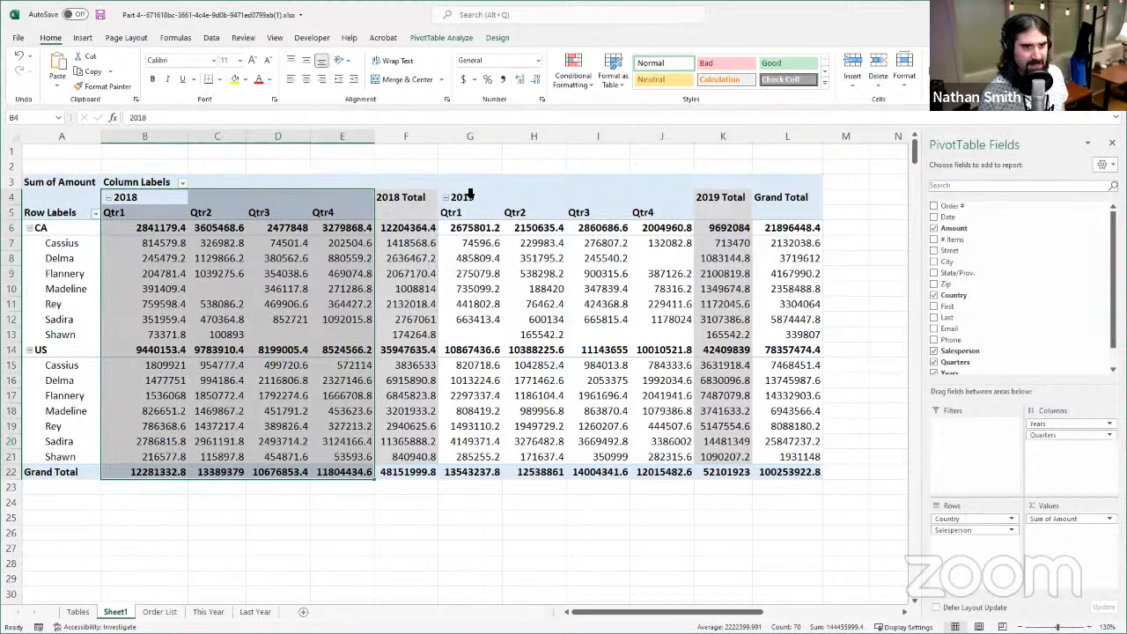
{"action": "left_click_drag", "start_coordinate": [469, 199], "coordinate": [735, 464]}
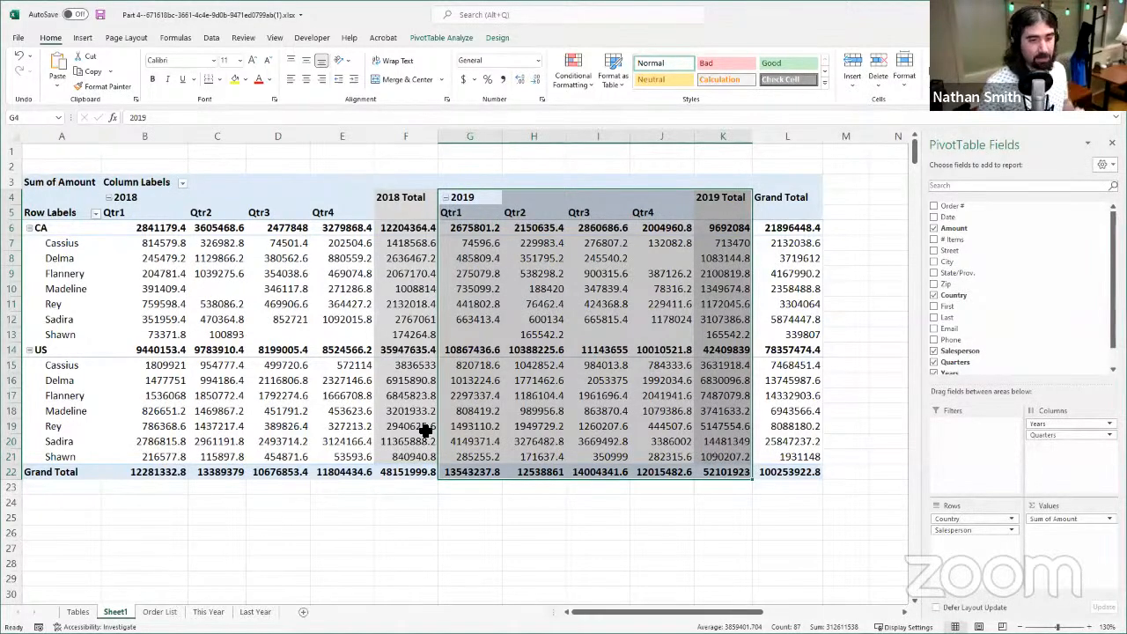
{"action": "left_click", "coordinate": [557, 349]}
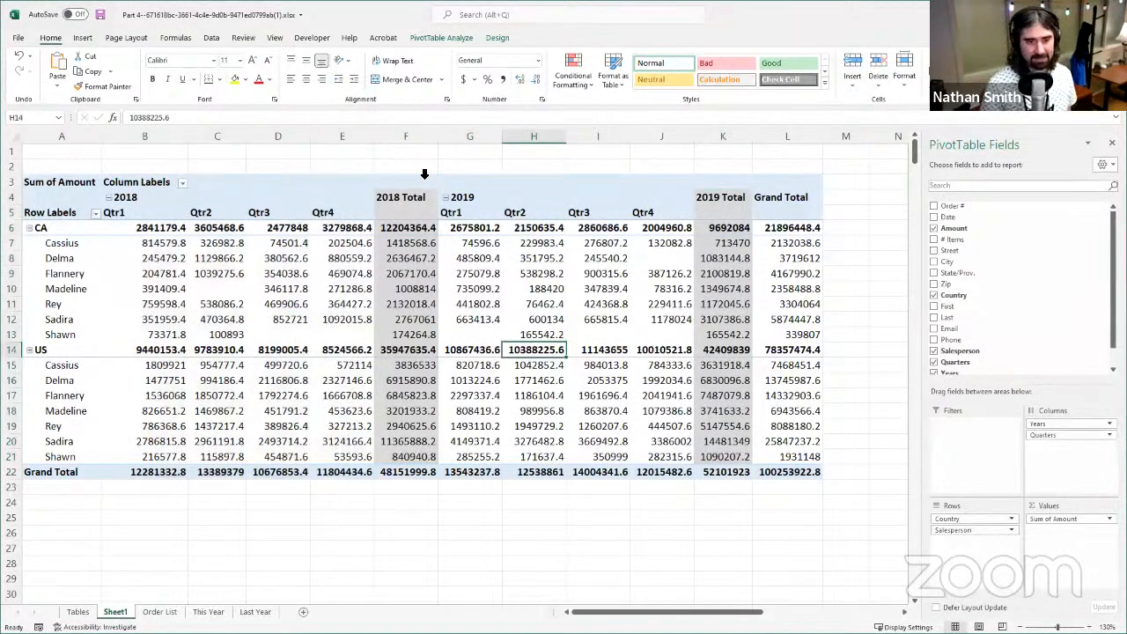
{"action": "left_click", "coordinate": [516, 289]}
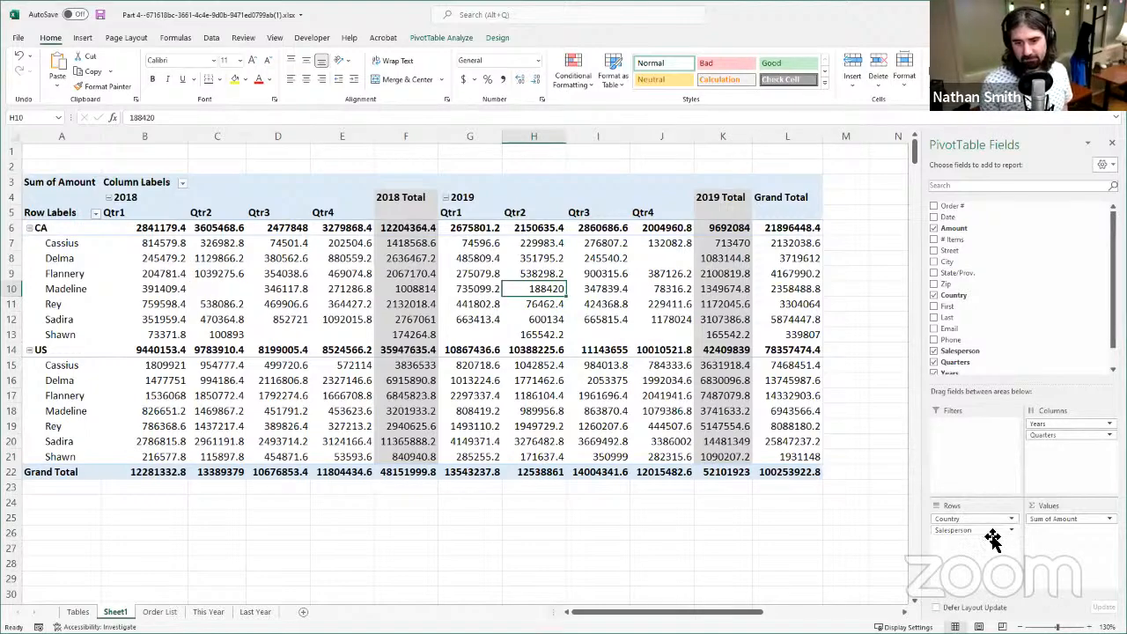
- Rearrange the PivotTable with Salesperson as the report filter, Years above Quarters in the rows and Country in the columns
{"action": "left_click_drag", "start_coordinate": [990, 531], "coordinate": [976, 444]}
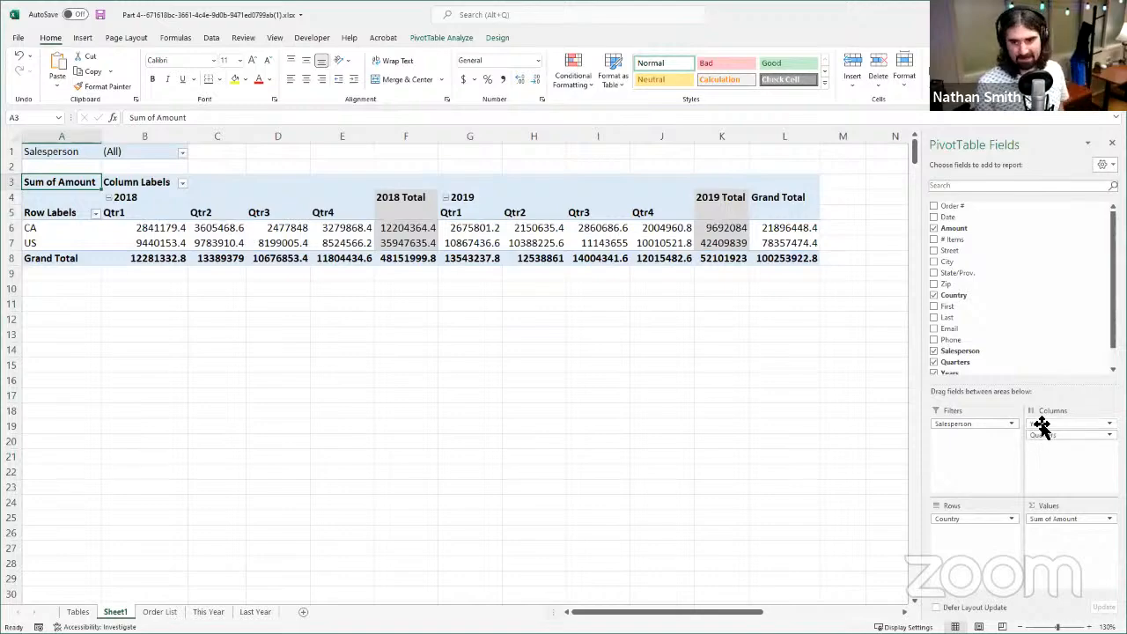
{"action": "left_click_drag", "start_coordinate": [1036, 428], "coordinate": [977, 556]}
{"action": "left_click_drag", "start_coordinate": [1039, 432], "coordinate": [1099, 453]}
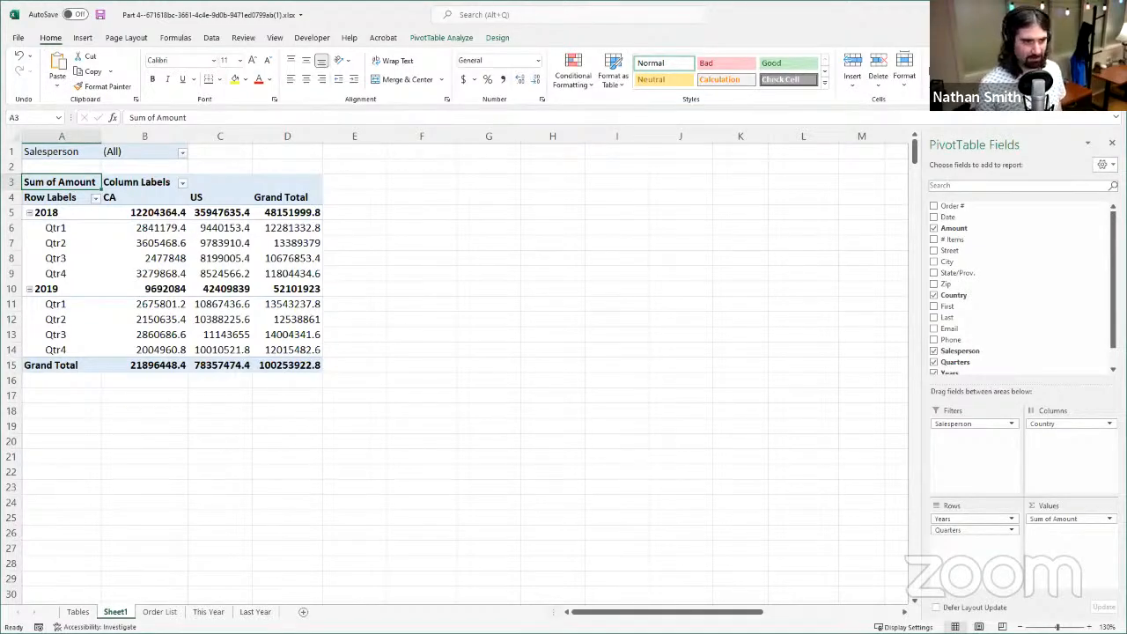
{"action": "left_click", "coordinate": [182, 153]}
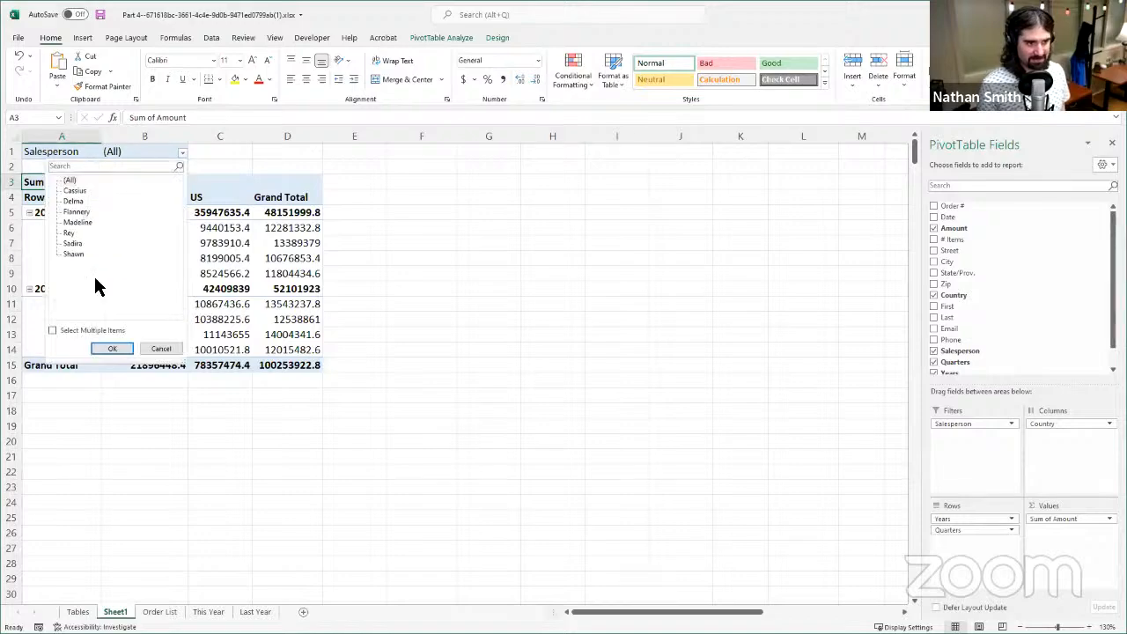
{"action": "left_click", "coordinate": [170, 349]}
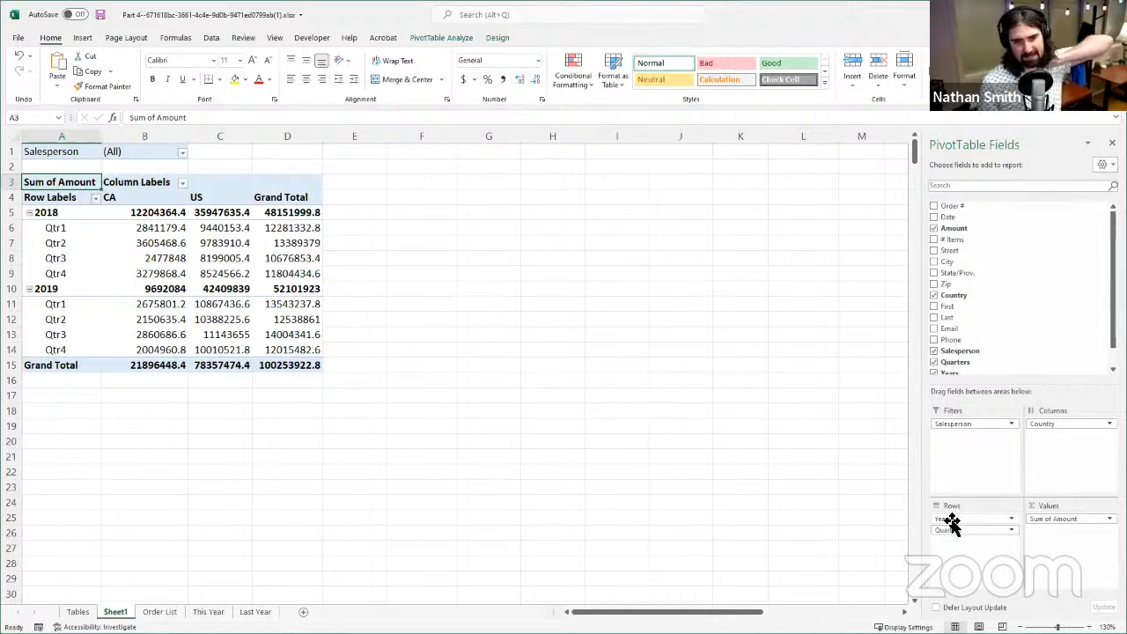
- Nest Years beneath Quarters in the PivotTable's rows and expand Qtr2, Qtr3 and Qtr4 into their years
{"action": "left_click_drag", "start_coordinate": [960, 520], "coordinate": [972, 563]}
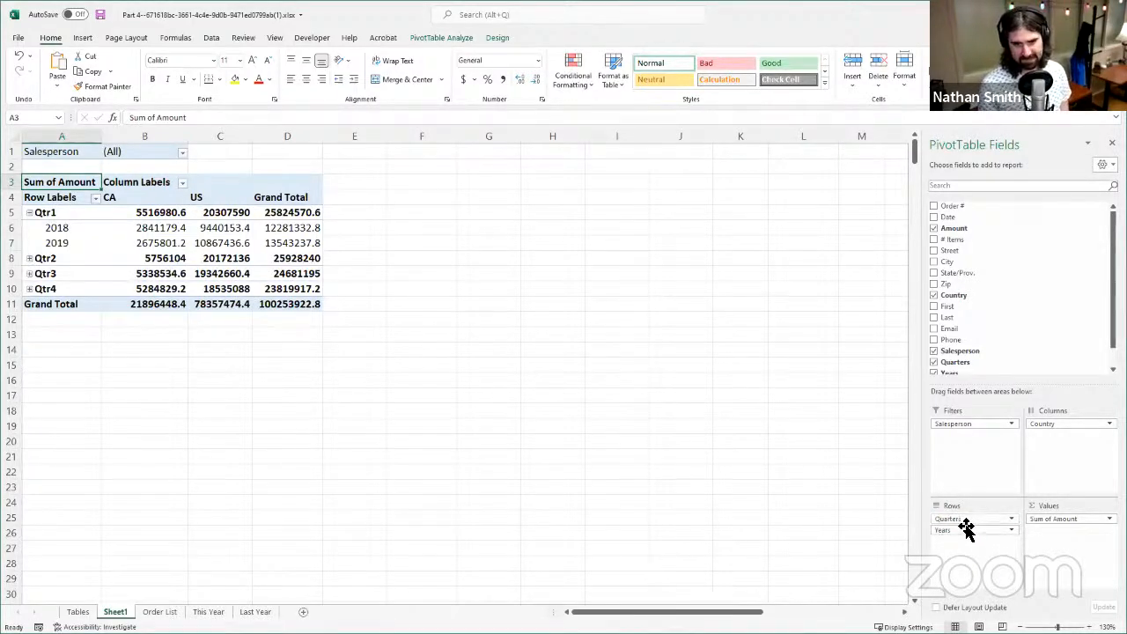
{"action": "left_click", "coordinate": [30, 273]}
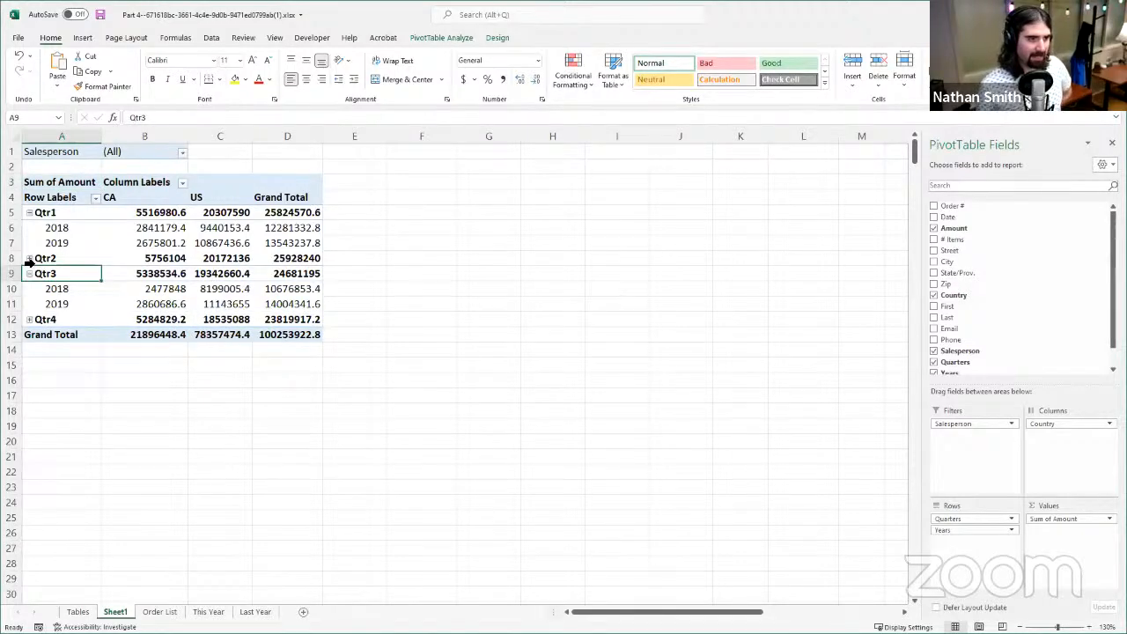
{"action": "left_click", "coordinate": [29, 258]}
{"action": "left_click", "coordinate": [30, 350]}
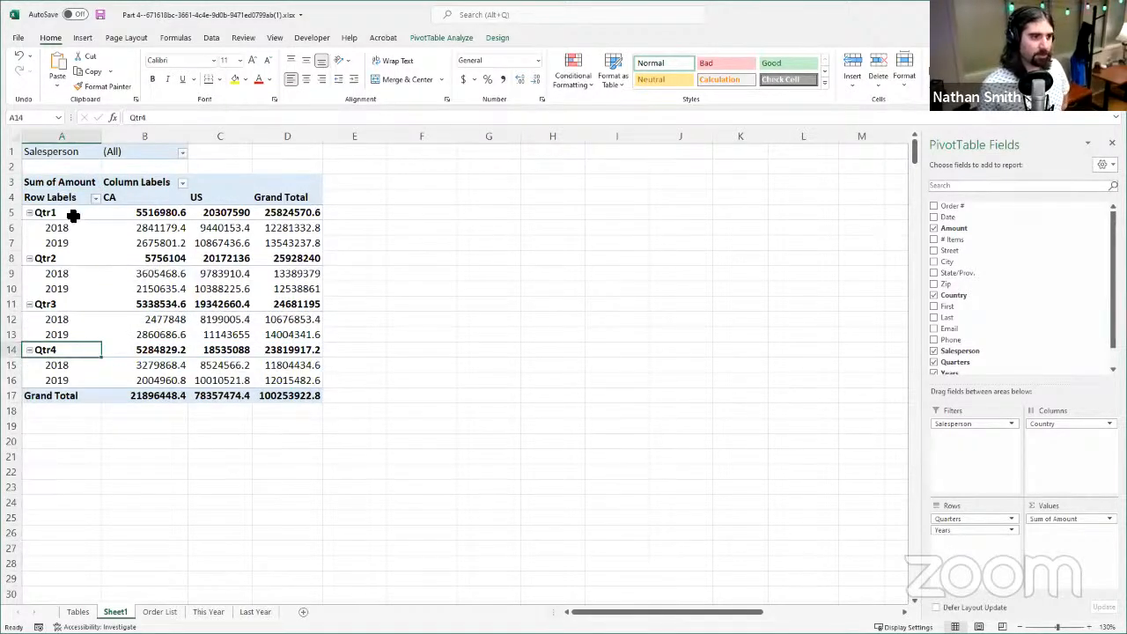
- Examine the Qtr1 group, comparing its 2018 and 2019 rows across the CA, US and Grand Total columns
{"action": "left_click", "coordinate": [73, 216]}
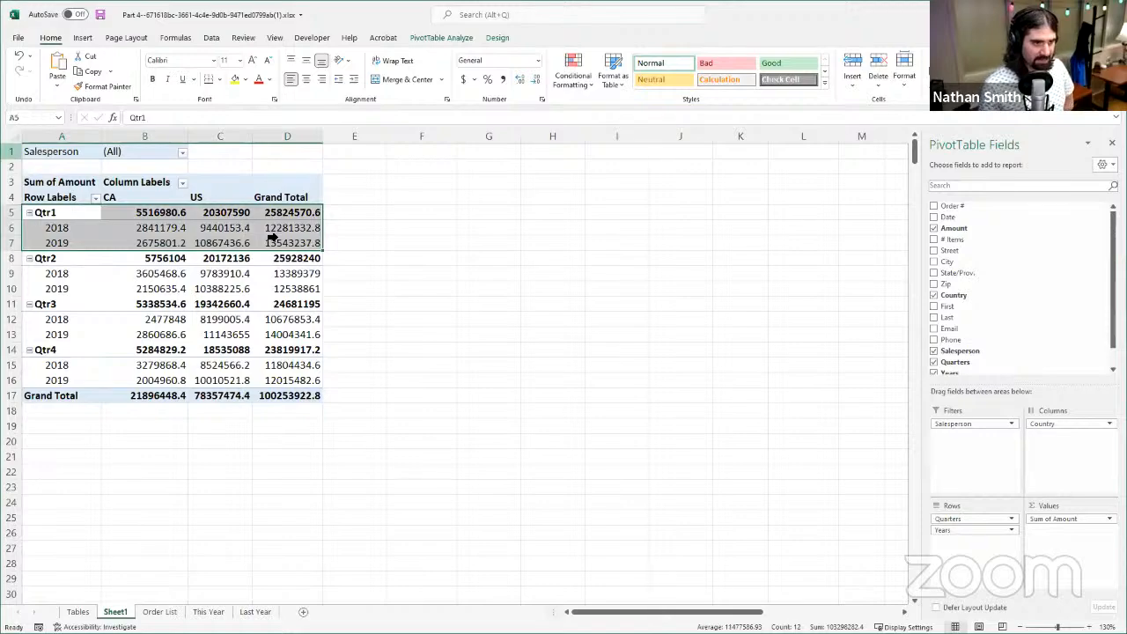
{"action": "left_click", "coordinate": [86, 215]}
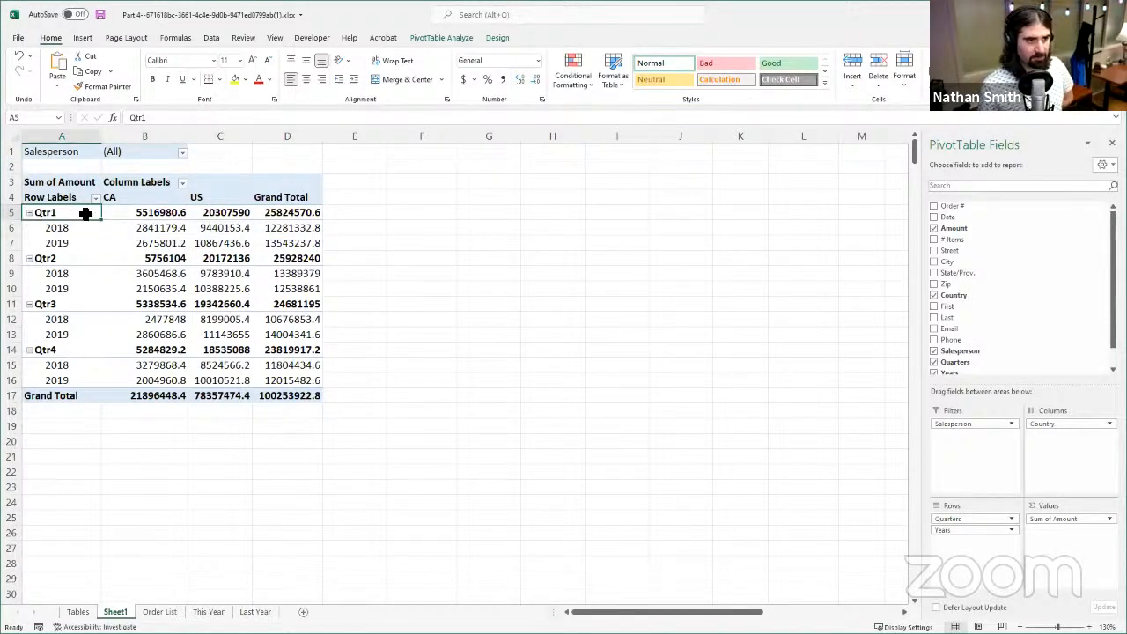
{"action": "left_click", "coordinate": [85, 214]}
{"action": "left_click", "coordinate": [84, 231]}
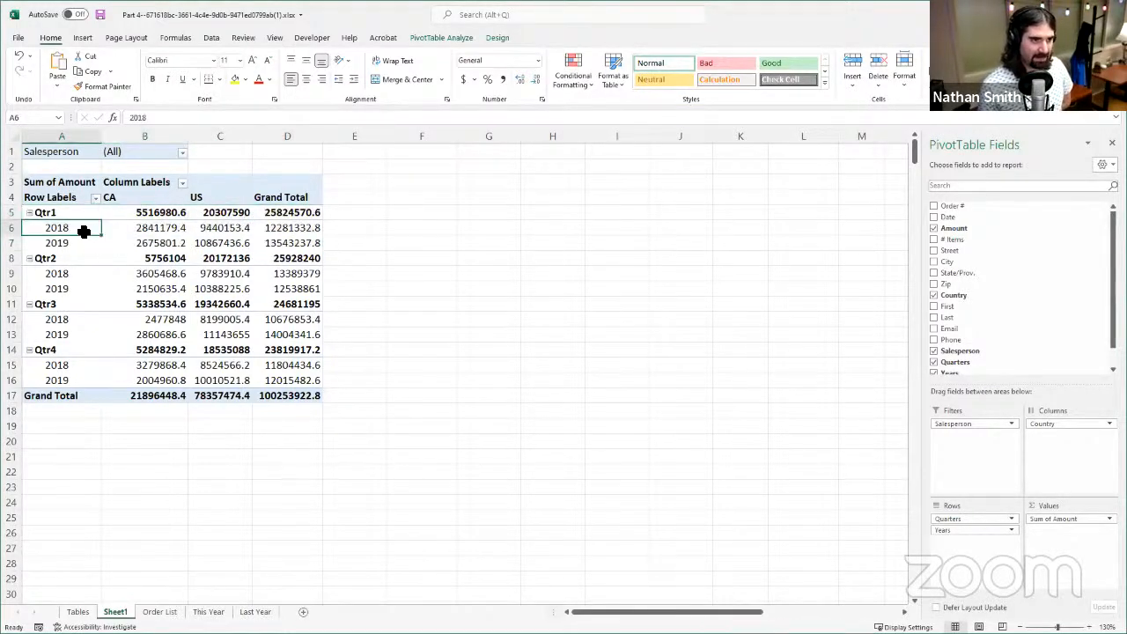
{"action": "left_click_drag", "start_coordinate": [83, 230], "coordinate": [290, 228]}
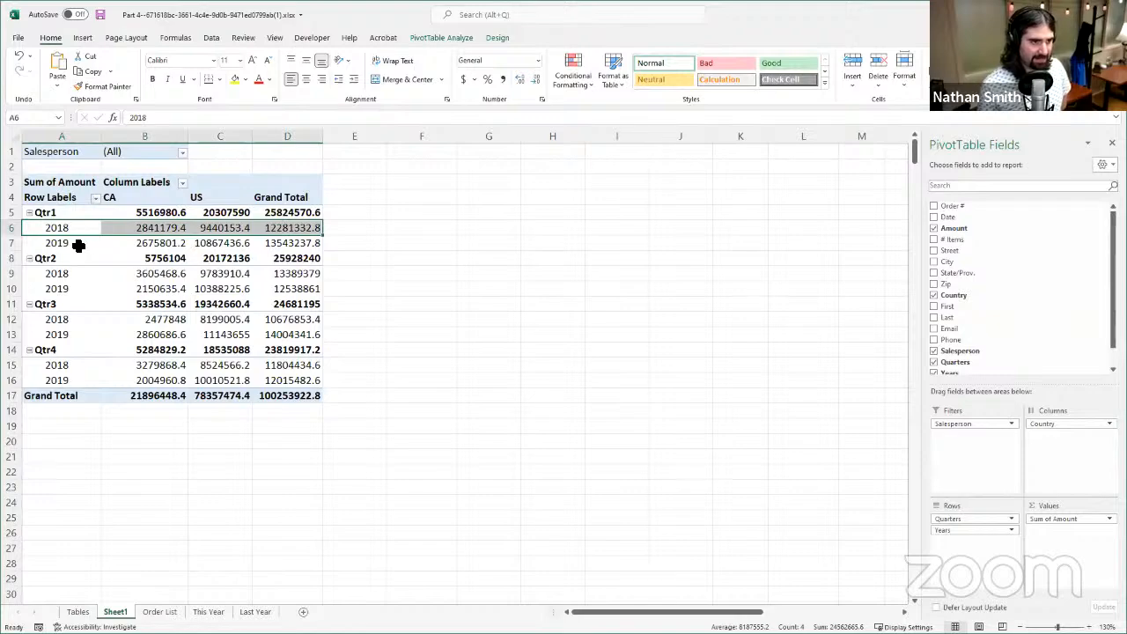
{"action": "left_click_drag", "start_coordinate": [79, 246], "coordinate": [278, 239]}
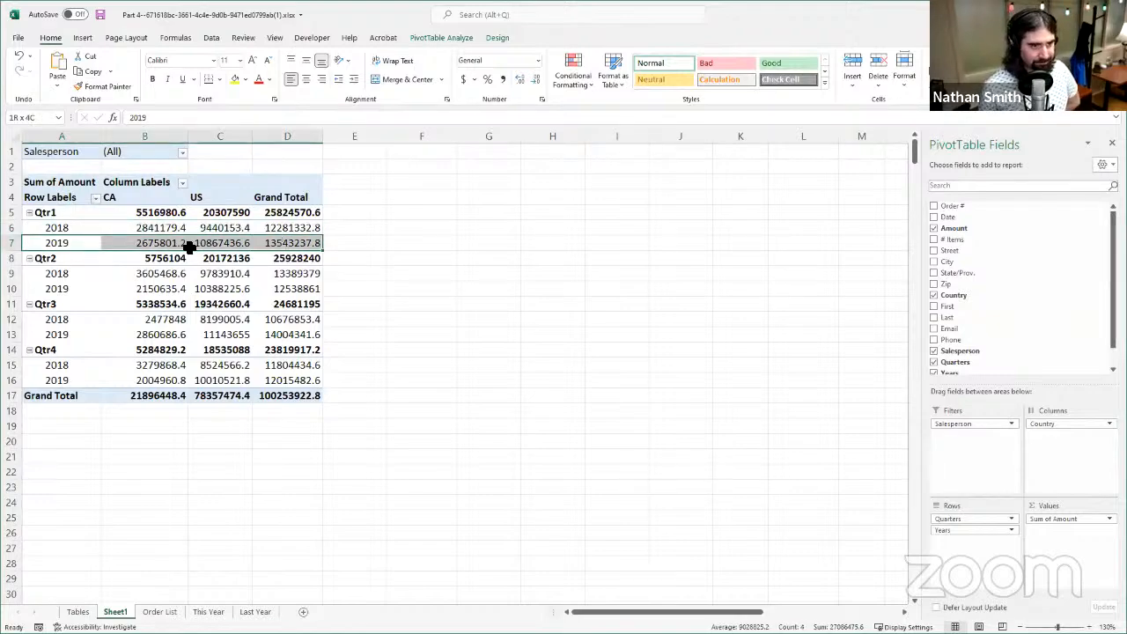
{"action": "left_click", "coordinate": [63, 216]}
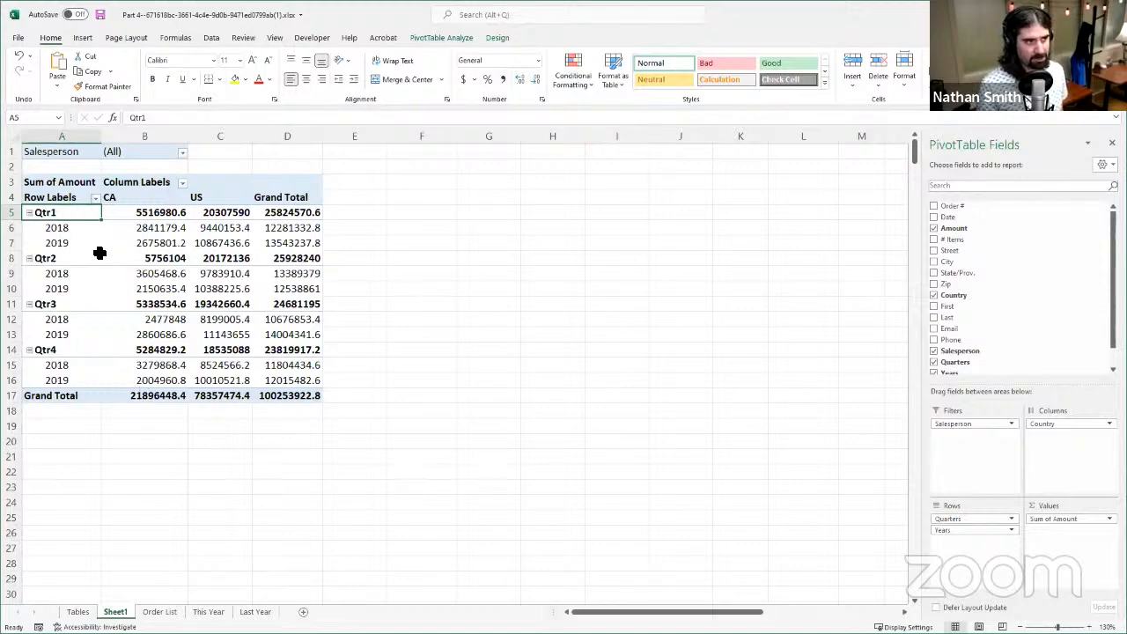
{"action": "left_click", "coordinate": [143, 244]}
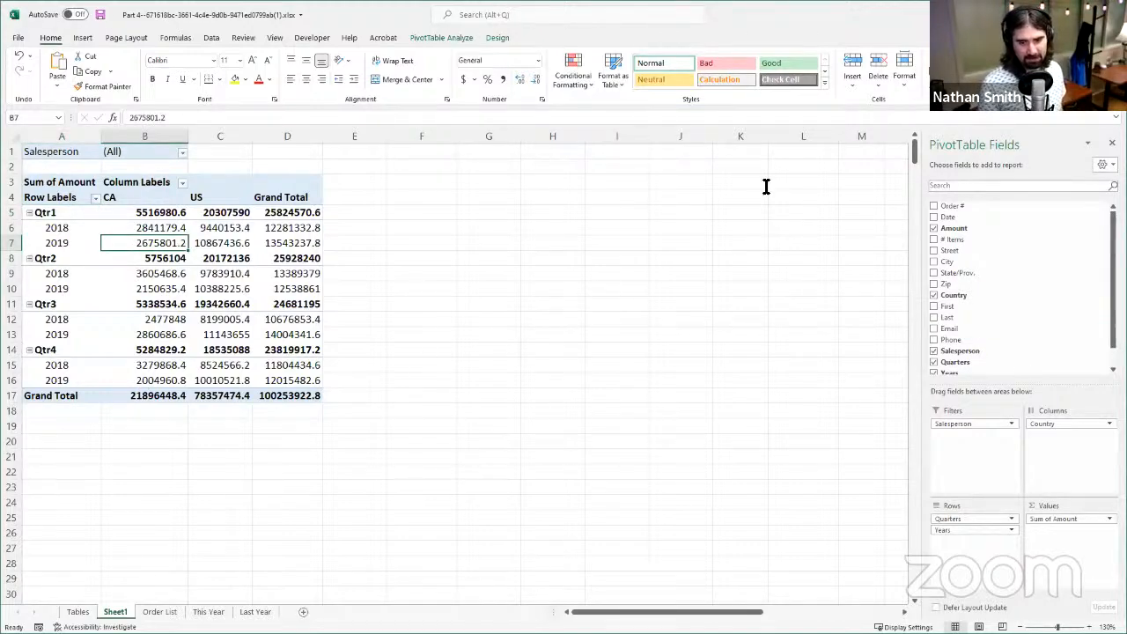
{"action": "left_click", "coordinate": [444, 40]}
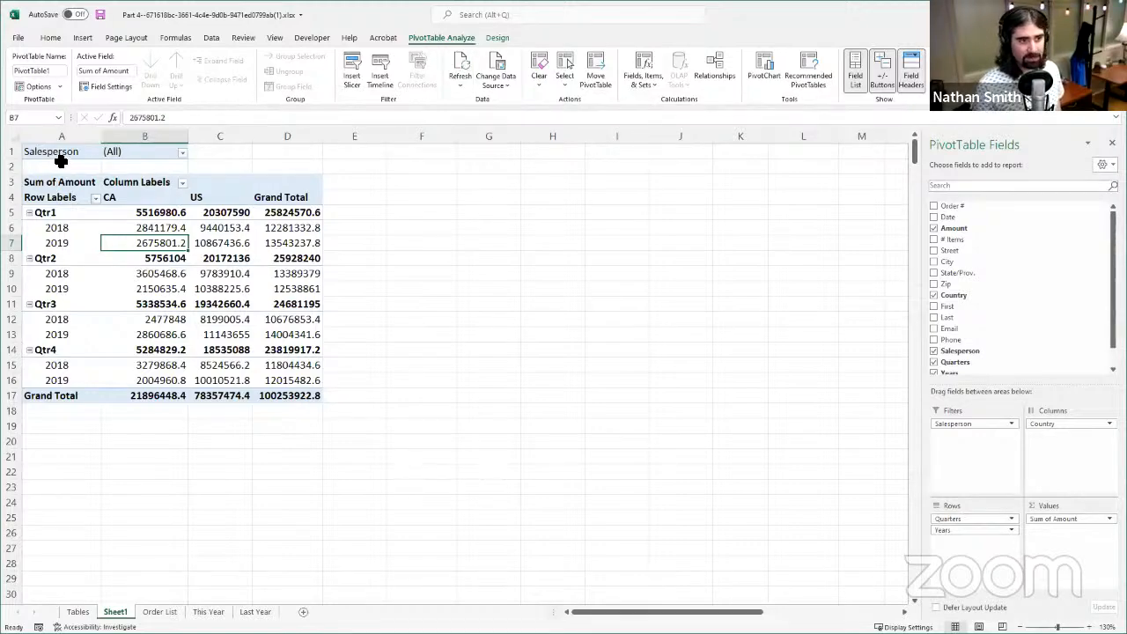
{"action": "left_click_drag", "start_coordinate": [76, 183], "coordinate": [79, 196]}
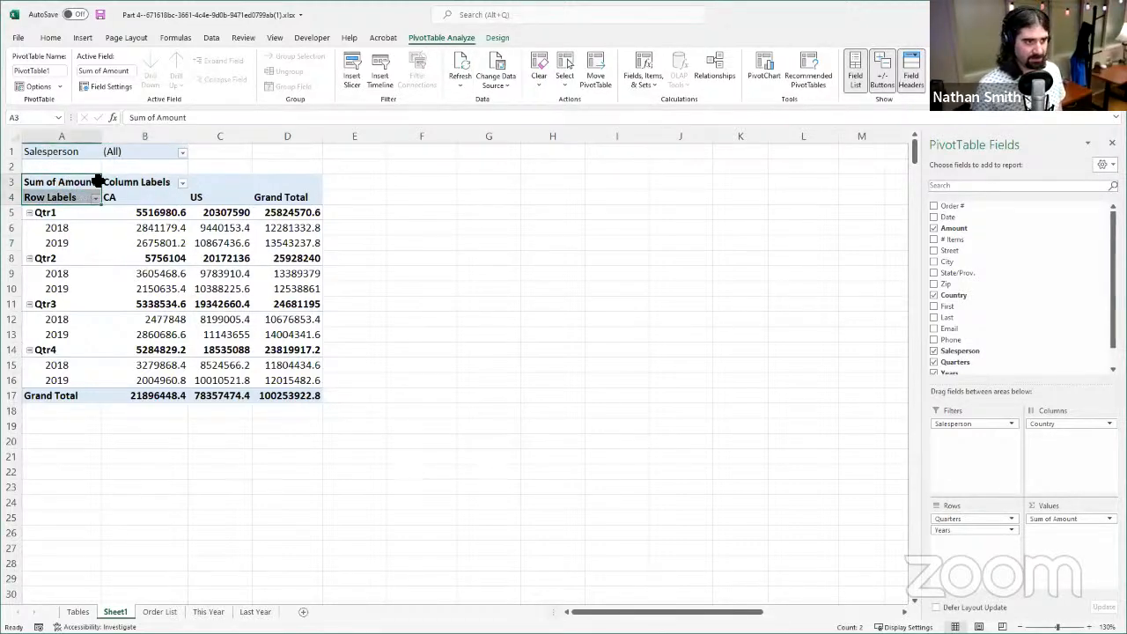
{"action": "left_click", "coordinate": [41, 181]}
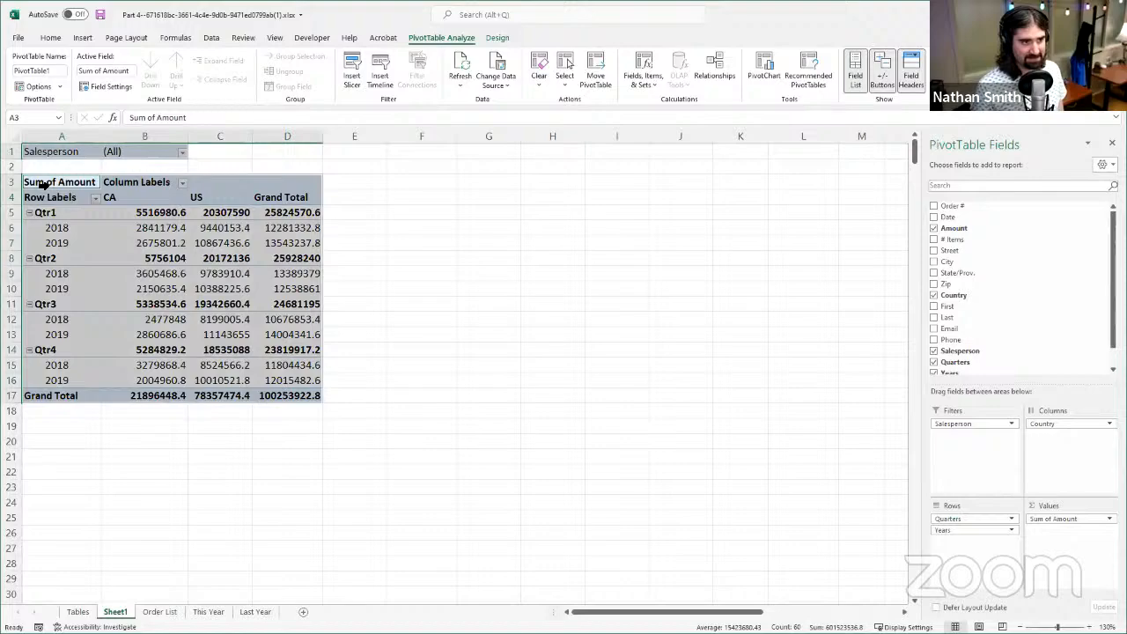
{"action": "left_click", "coordinate": [83, 183]}
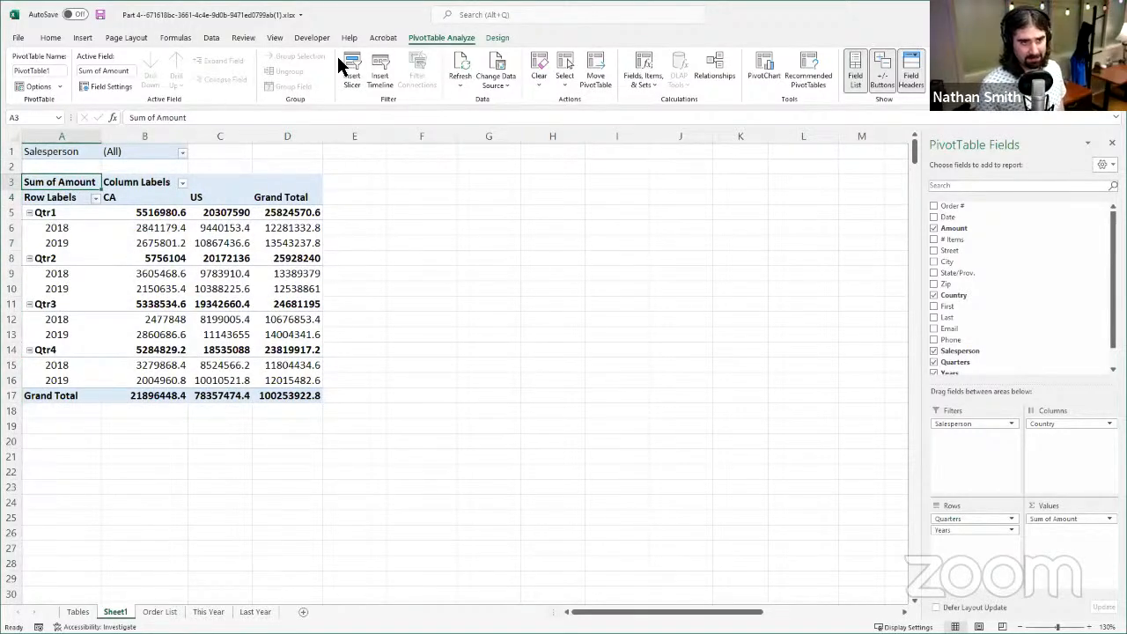
{"action": "left_click", "coordinate": [498, 39]}
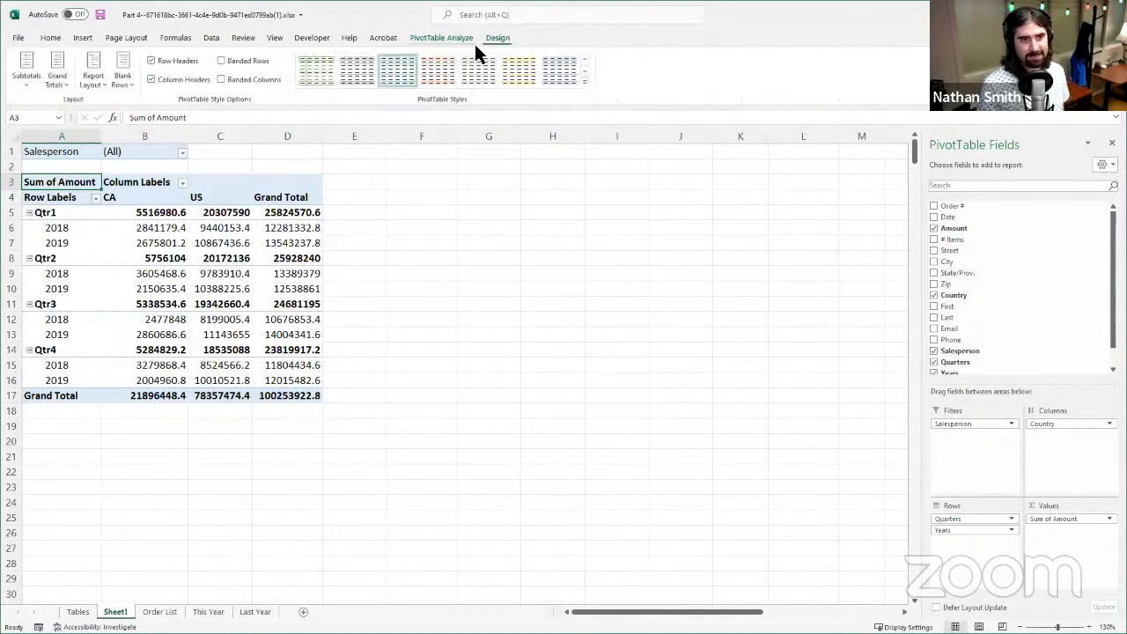
- Browse the recommended PivotTables, preview the last suggestion with Count of Order # by country and state, and dismiss the suggestions
{"action": "left_click", "coordinate": [451, 35]}
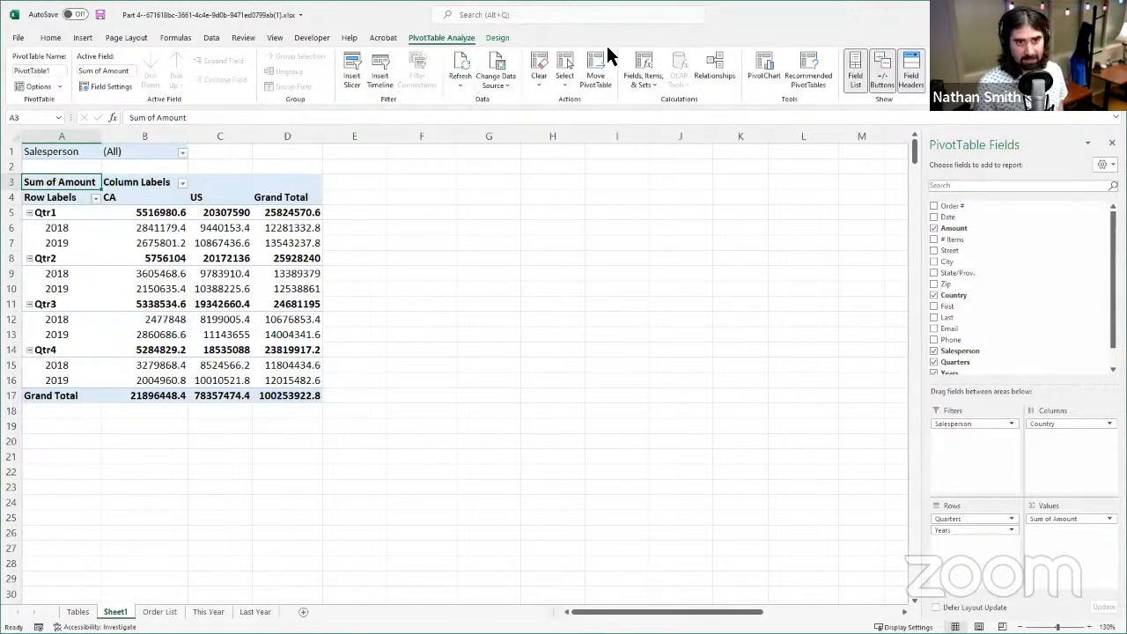
{"action": "left_click", "coordinate": [819, 81]}
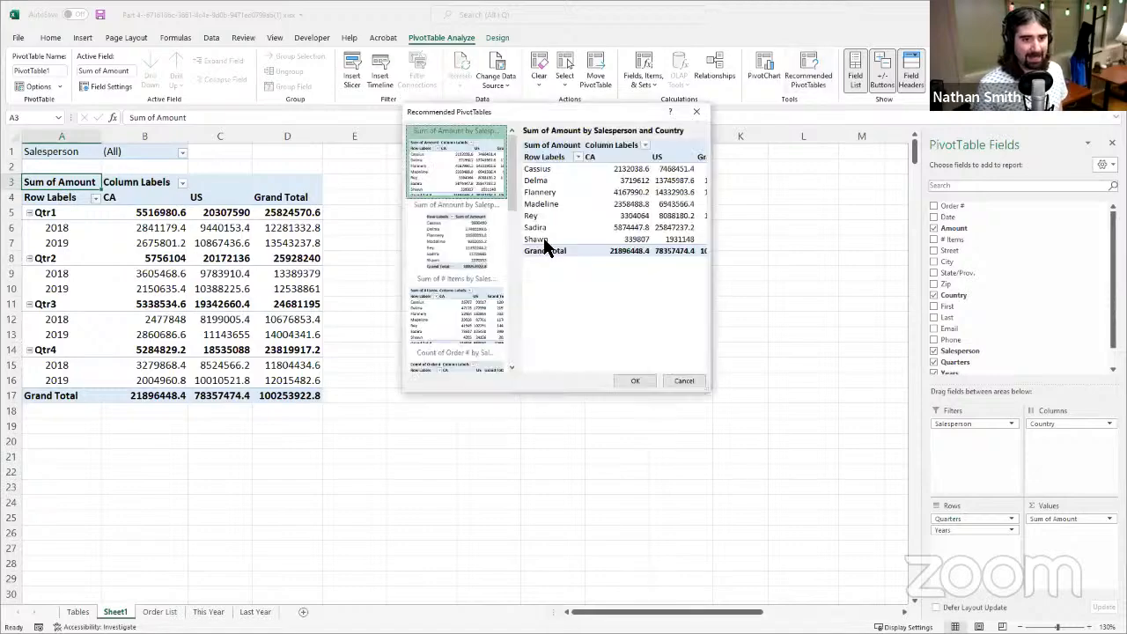
{"action": "scroll", "coordinate": [496, 264], "scroll_direction": "down", "scroll_amount": 3}
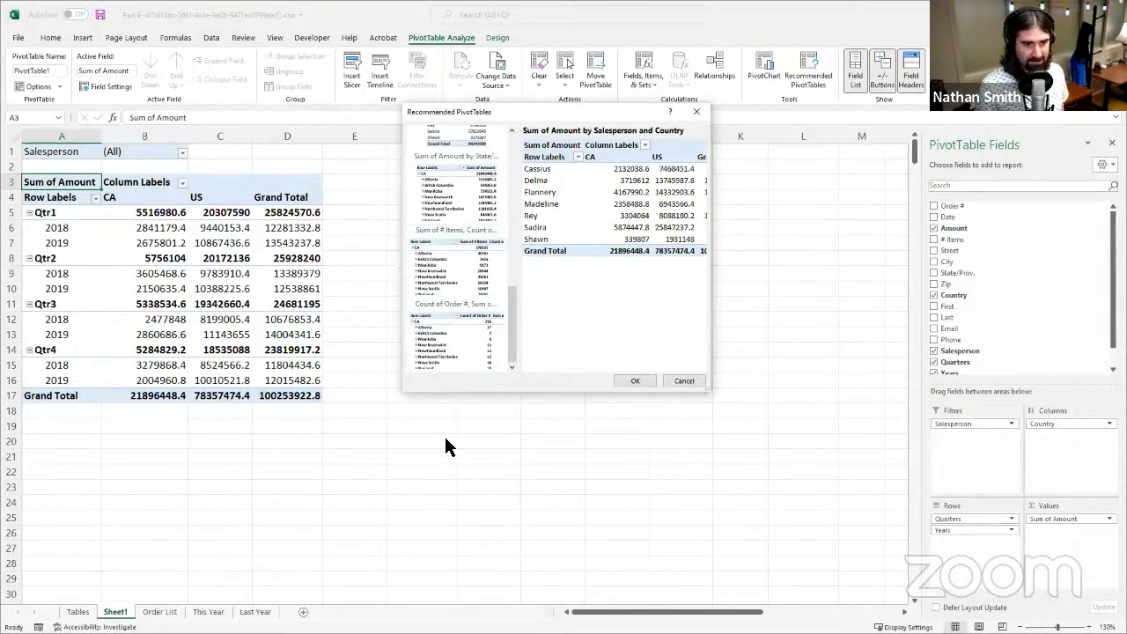
{"action": "left_click", "coordinate": [484, 330]}
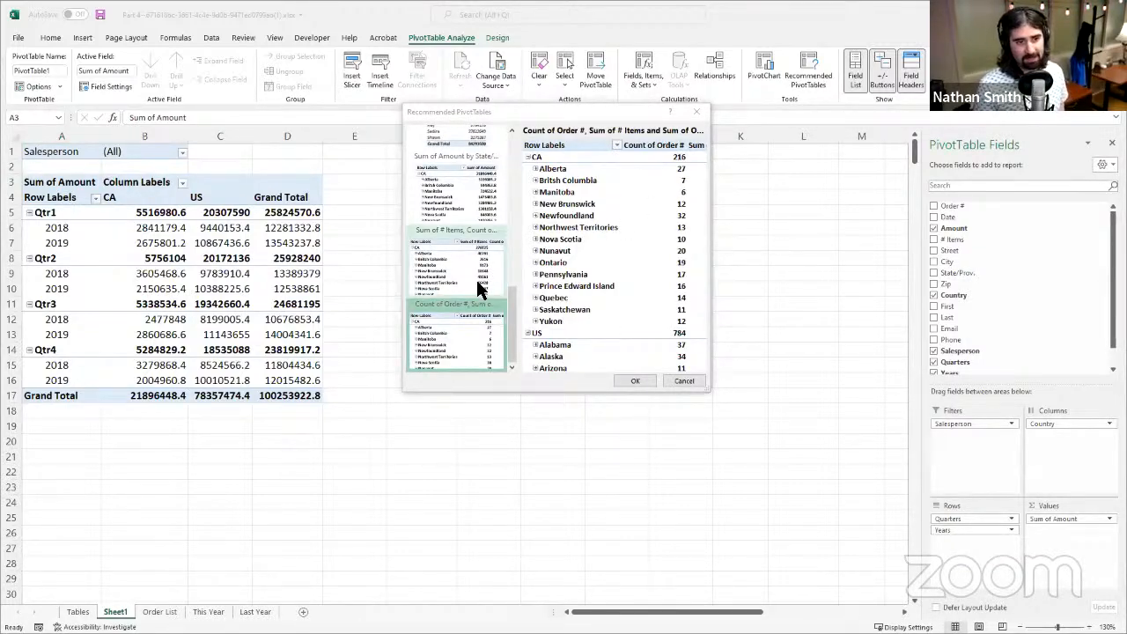
{"action": "left_click", "coordinate": [702, 119]}
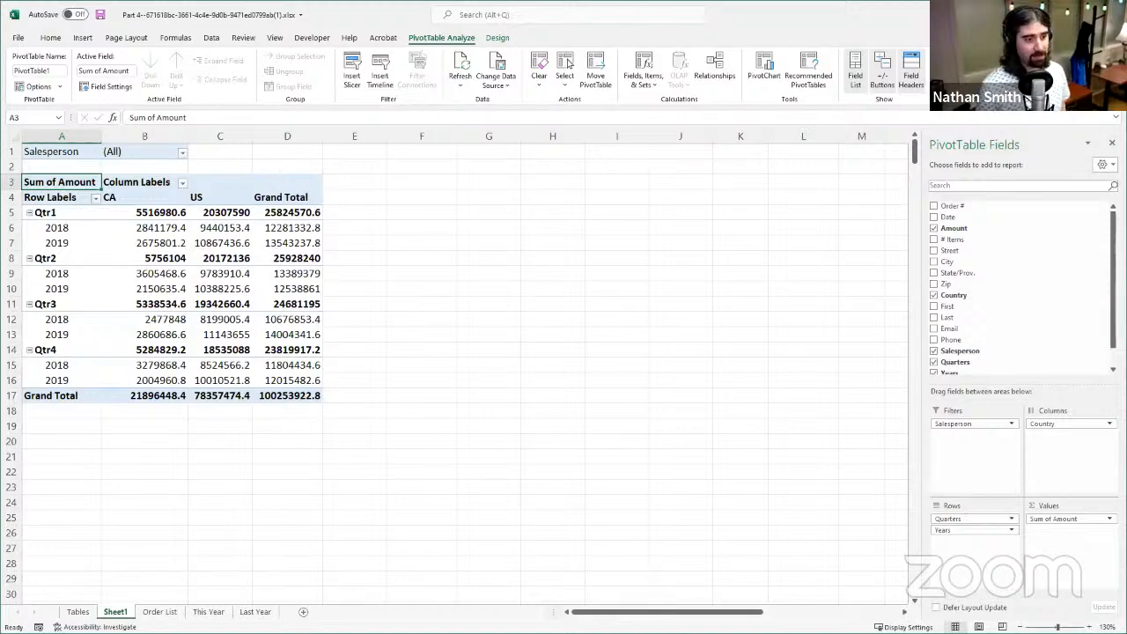
- Compare the Order List source table with the PivotTable on Sheet1 and look over the PivotTable's analysis and design options
{"action": "left_click", "coordinate": [163, 612]}
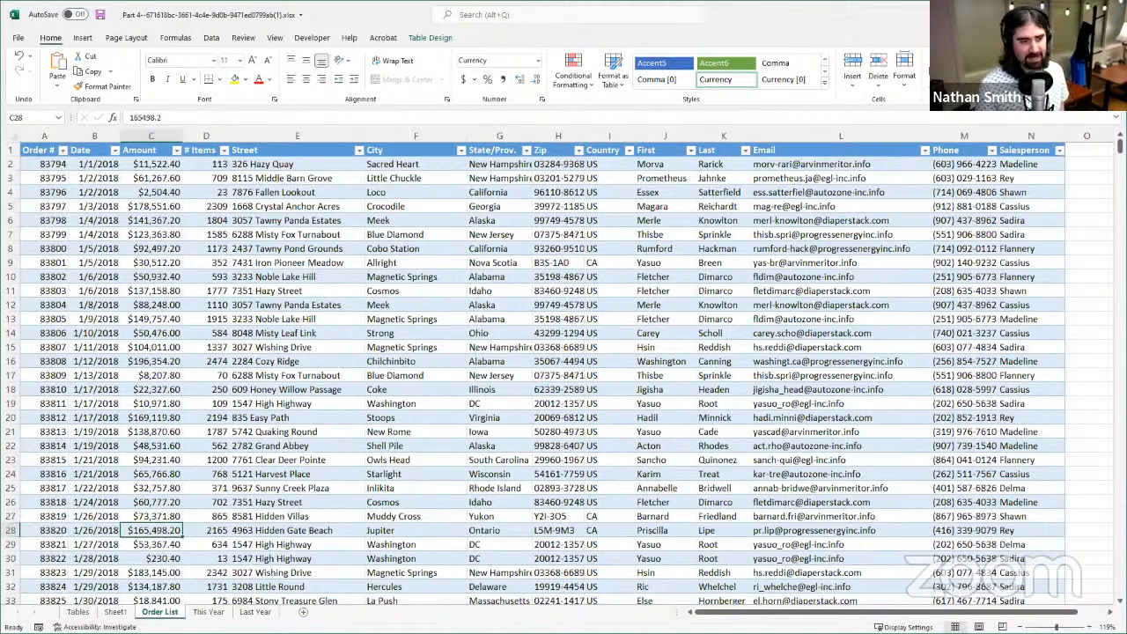
{"action": "left_click", "coordinate": [126, 614]}
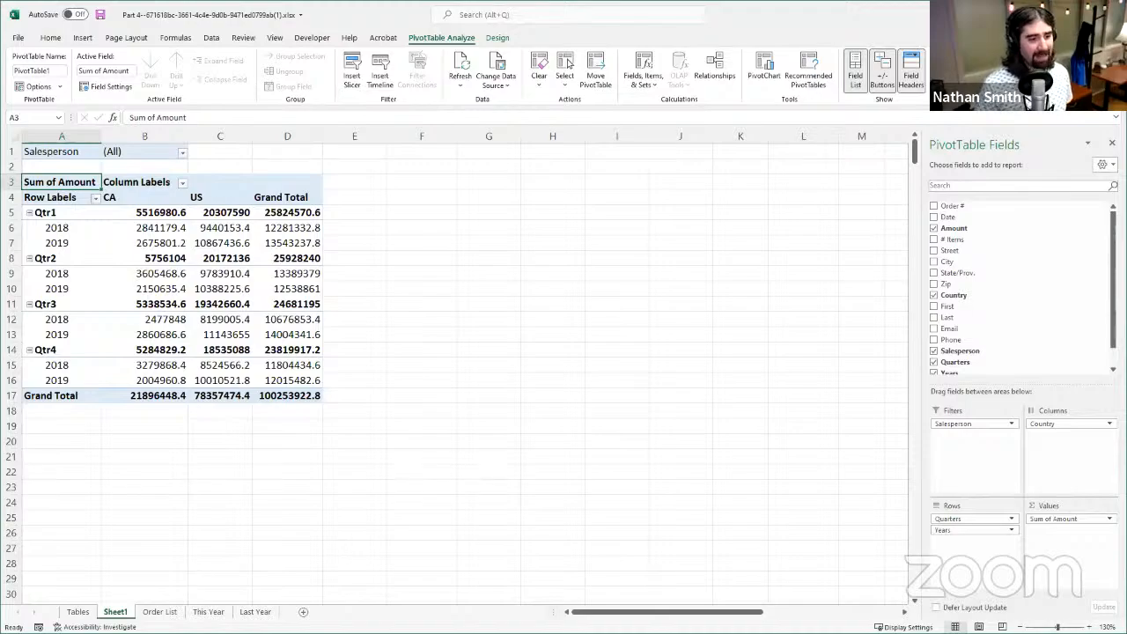
{"action": "left_click", "coordinate": [161, 612]}
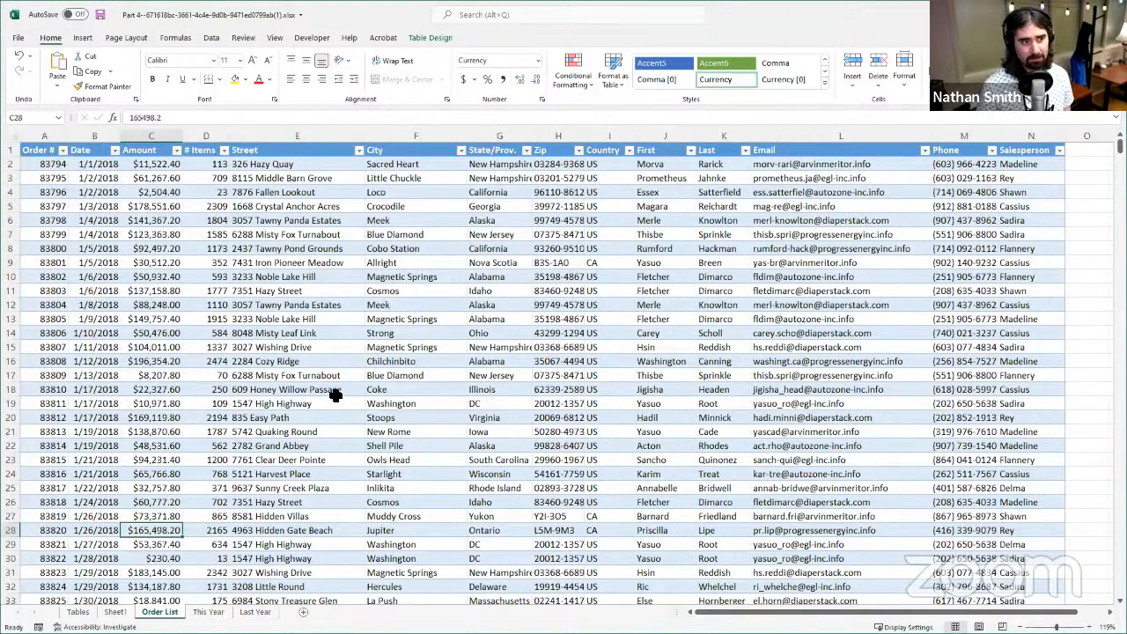
{"action": "scroll", "coordinate": [257, 493], "scroll_direction": "down", "scroll_amount": 5}
{"action": "scroll", "coordinate": [255, 528], "scroll_direction": "up", "scroll_amount": 5}
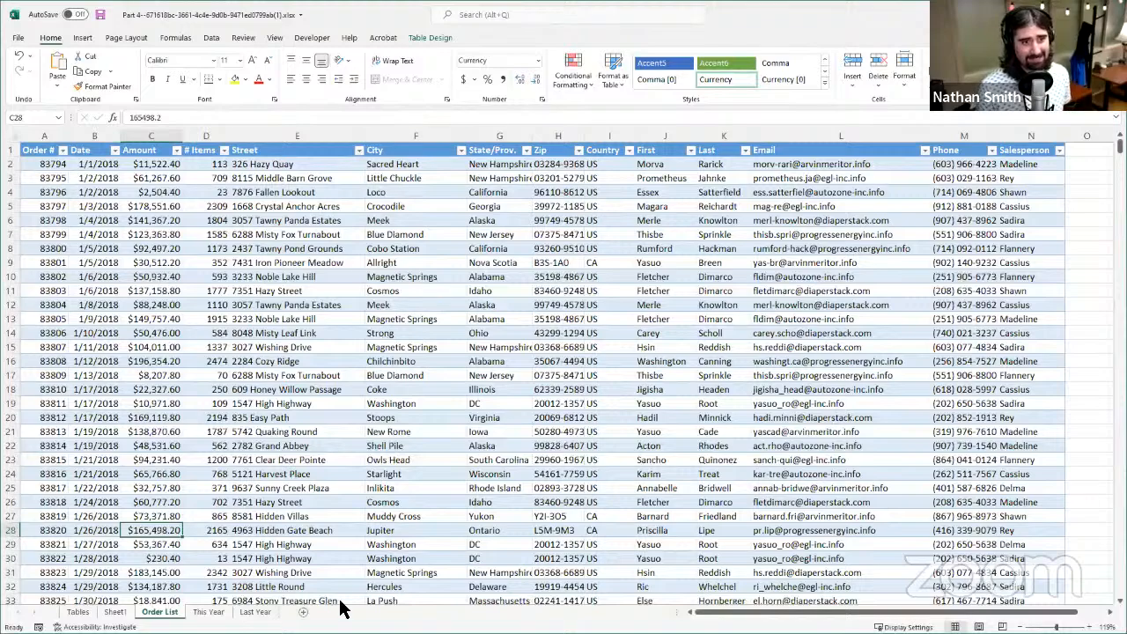
{"action": "left_click", "coordinate": [130, 611]}
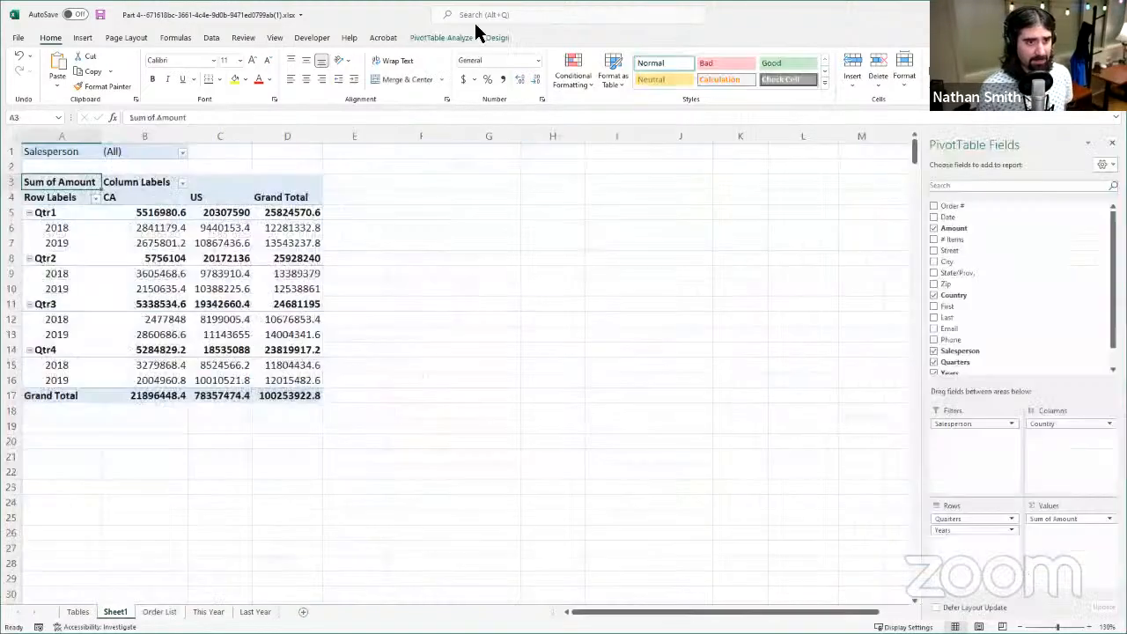
{"action": "left_click", "coordinate": [444, 36]}
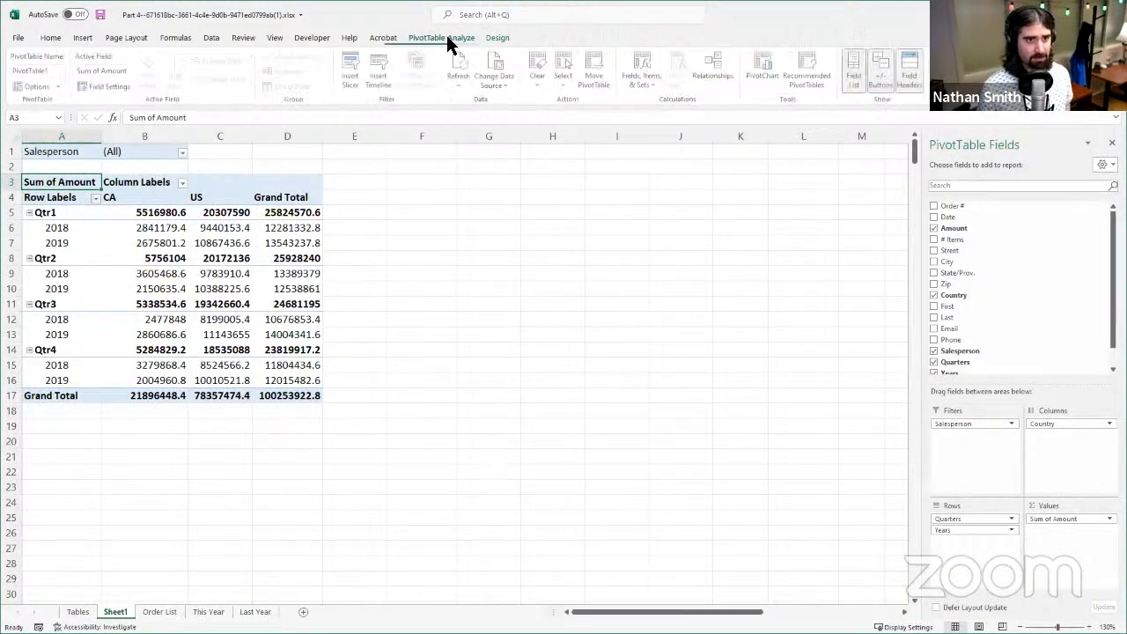
{"action": "left_click", "coordinate": [486, 37]}
{"action": "left_click", "coordinate": [440, 37]}
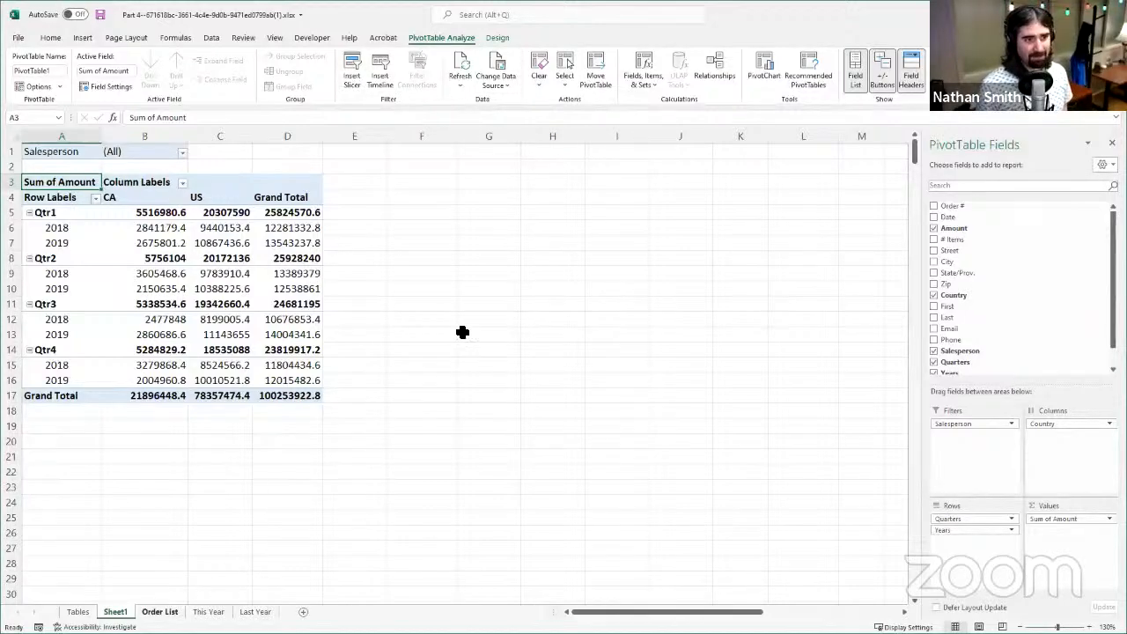
{"action": "key", "text": "ctrl+Page_Down"}
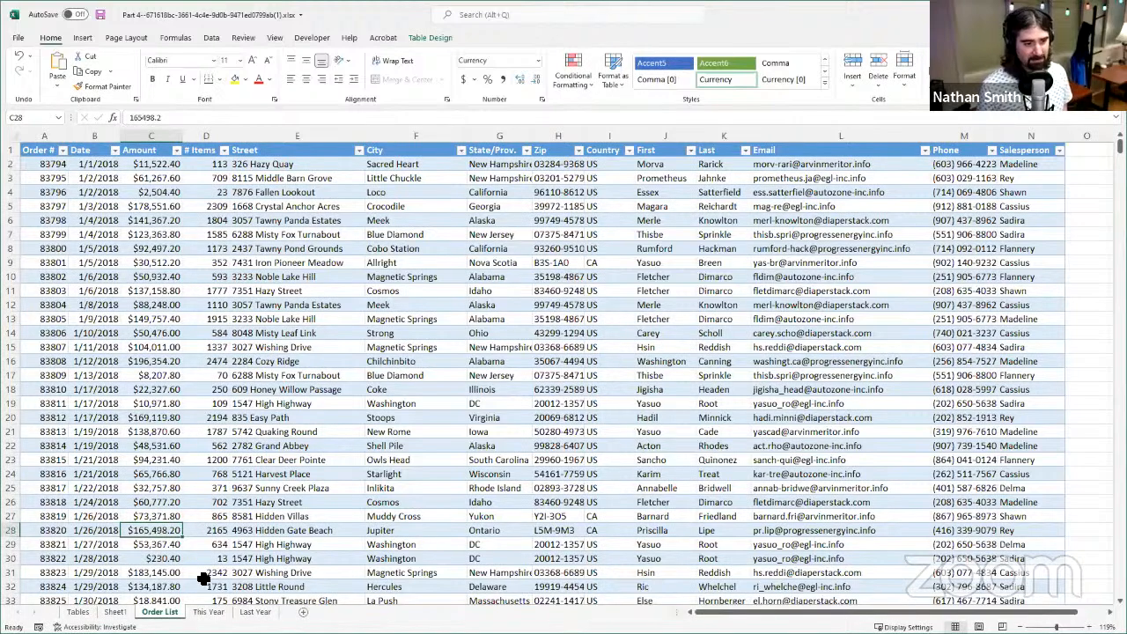
{"action": "left_click", "coordinate": [118, 612]}
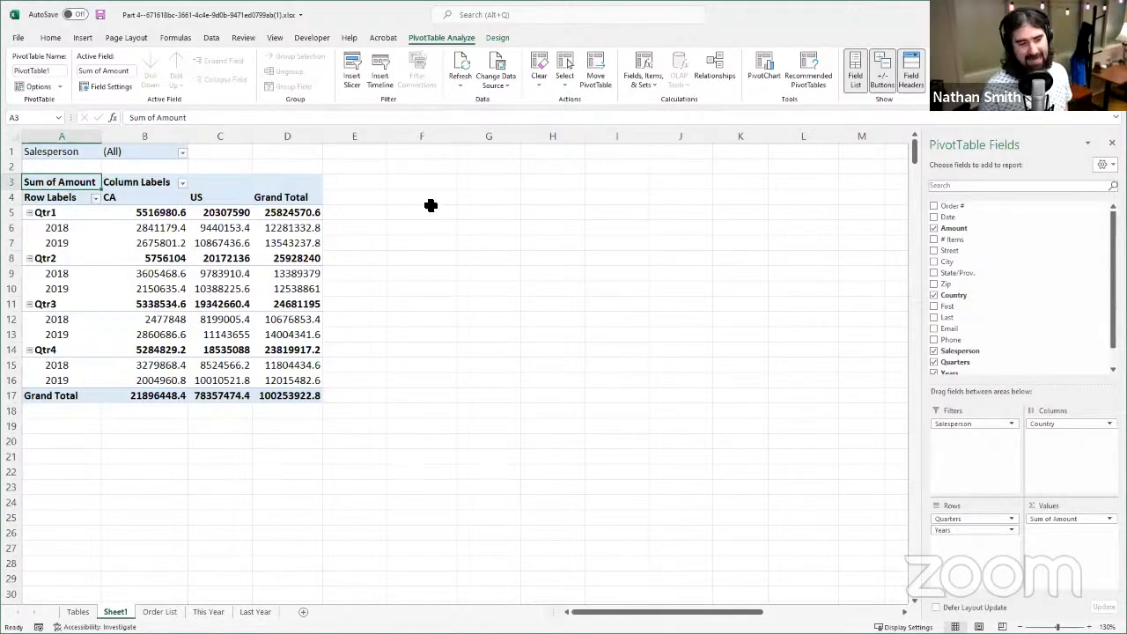
{"action": "left_click", "coordinate": [160, 612]}
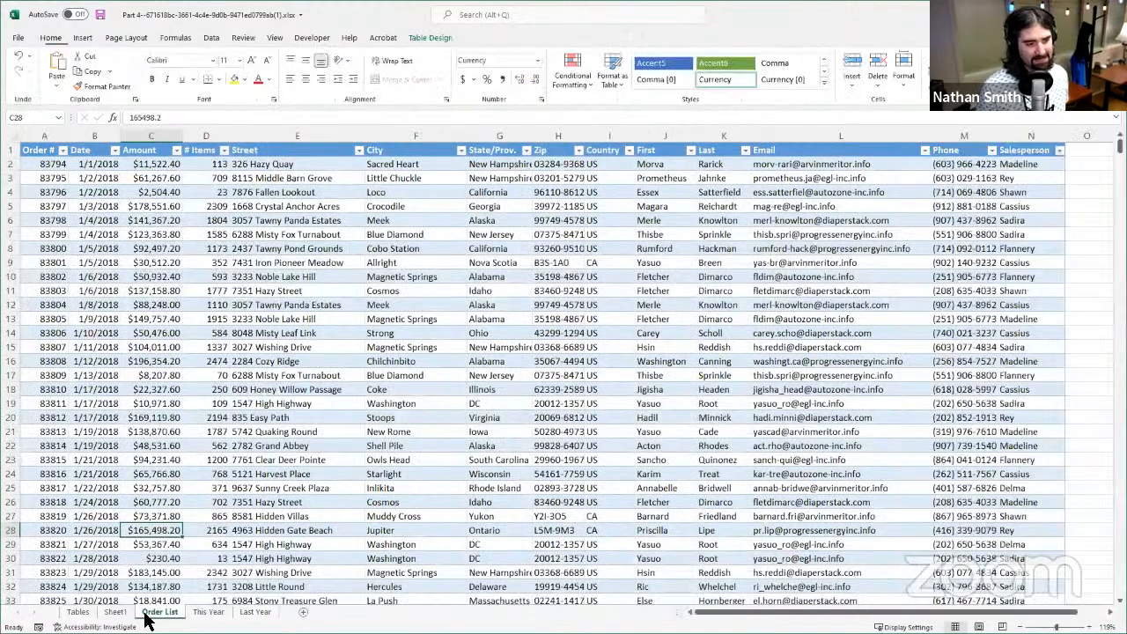
{"action": "left_click", "coordinate": [115, 613]}
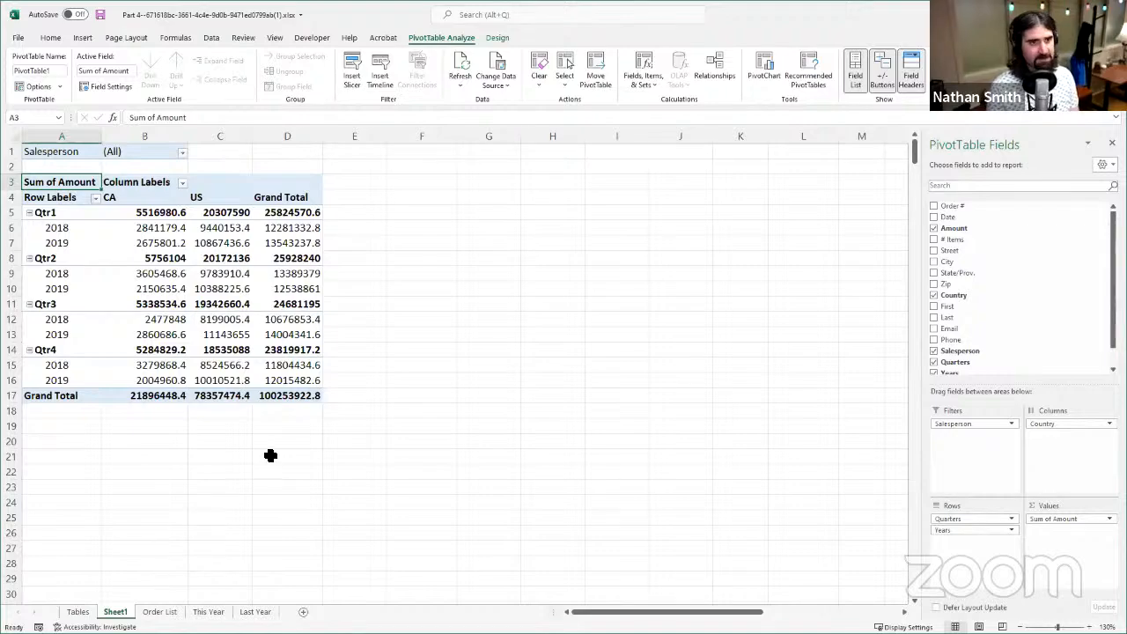
{"action": "left_click", "coordinate": [504, 39]}
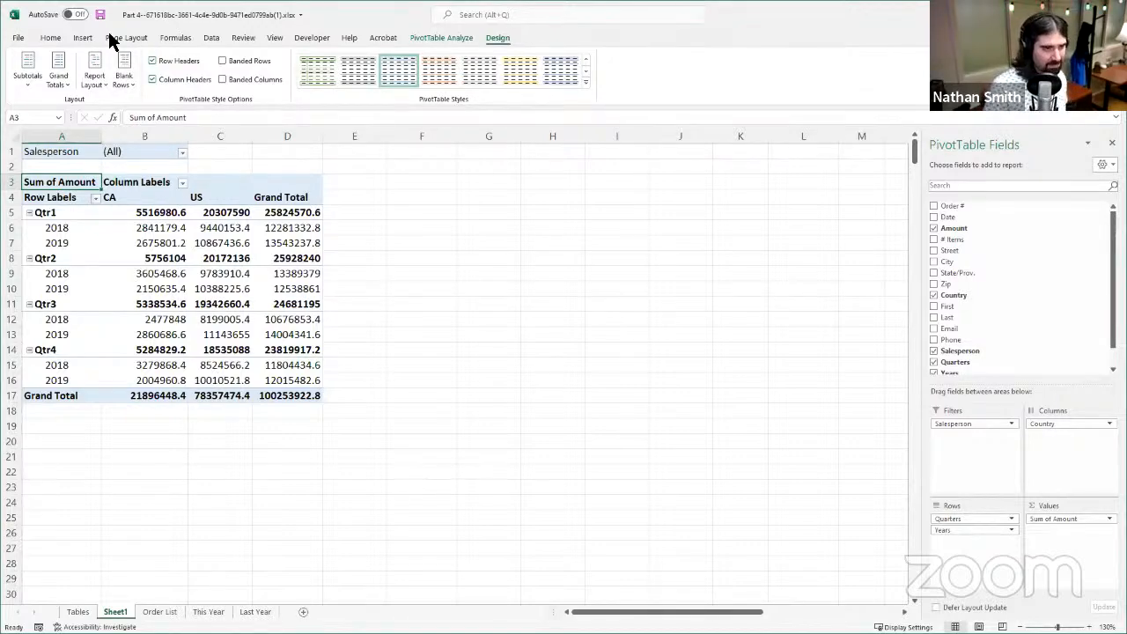
{"action": "left_click", "coordinate": [460, 39]}
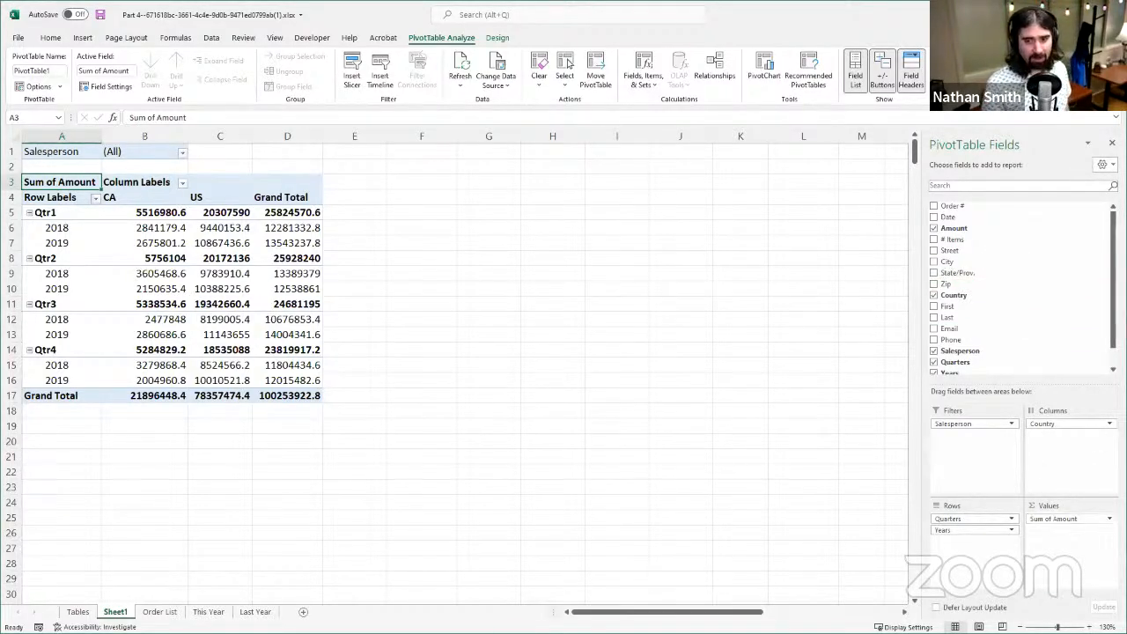
- Change the PivotTable's Amount value field to summarize by Count instead of Sum
{"action": "left_click", "coordinate": [1107, 518]}
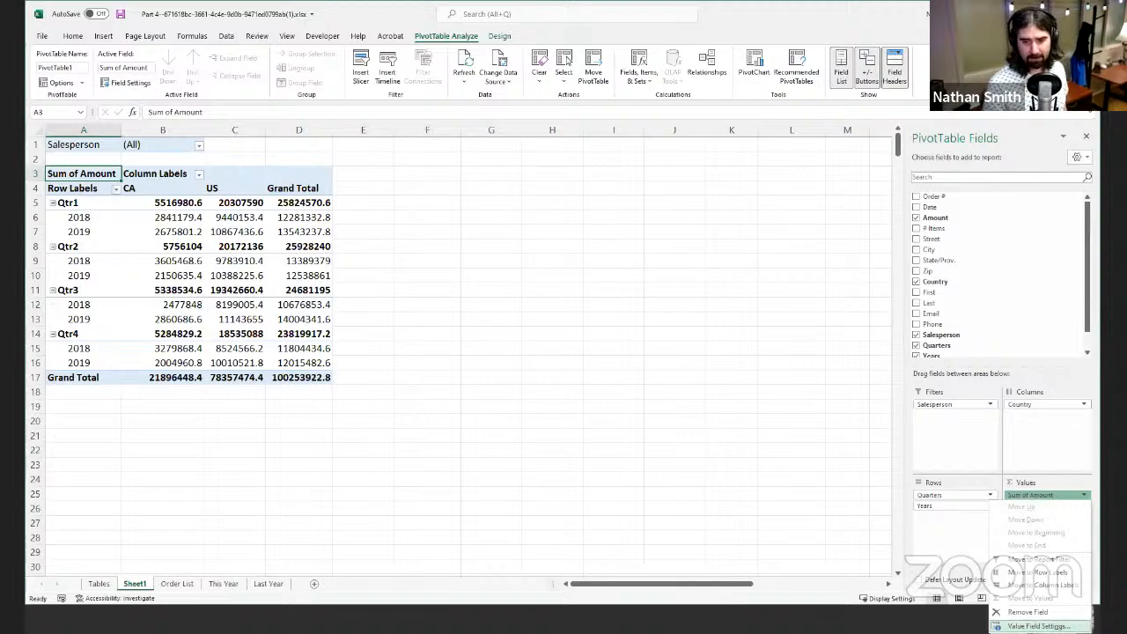
{"action": "left_click", "coordinate": [1039, 626]}
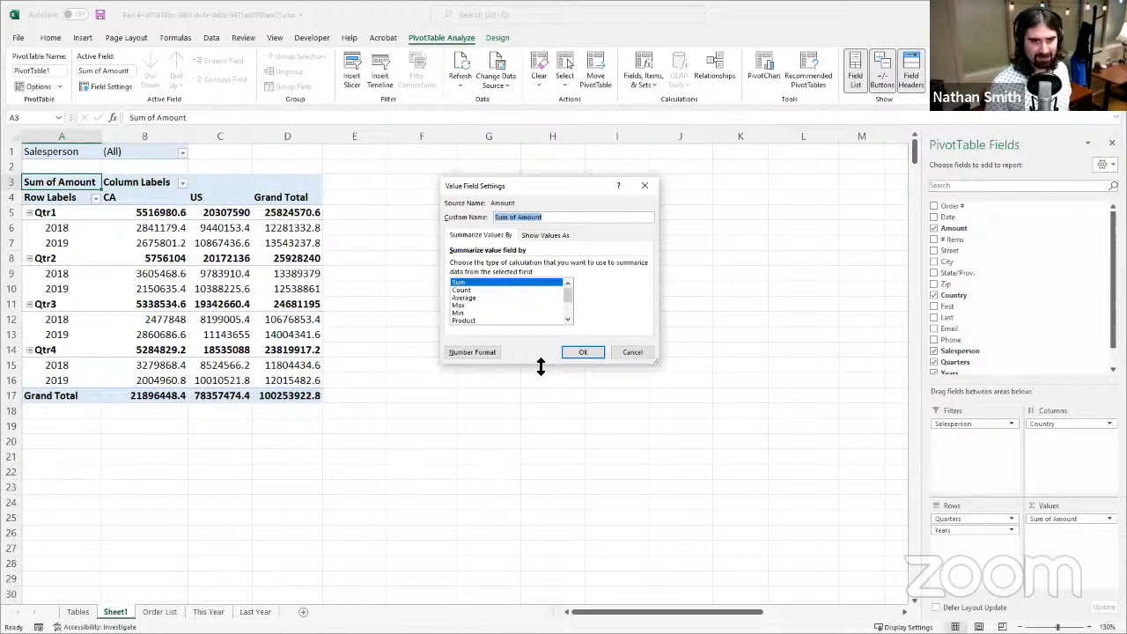
{"action": "left_click_drag", "start_coordinate": [540, 366], "coordinate": [541, 479]}
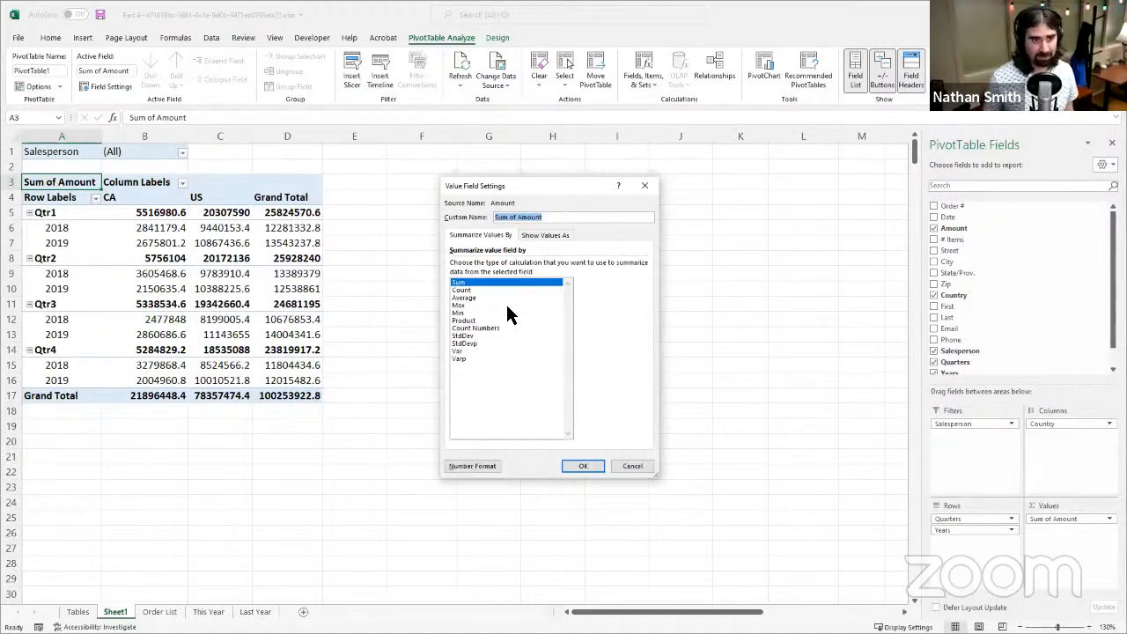
{"action": "left_click", "coordinate": [475, 290]}
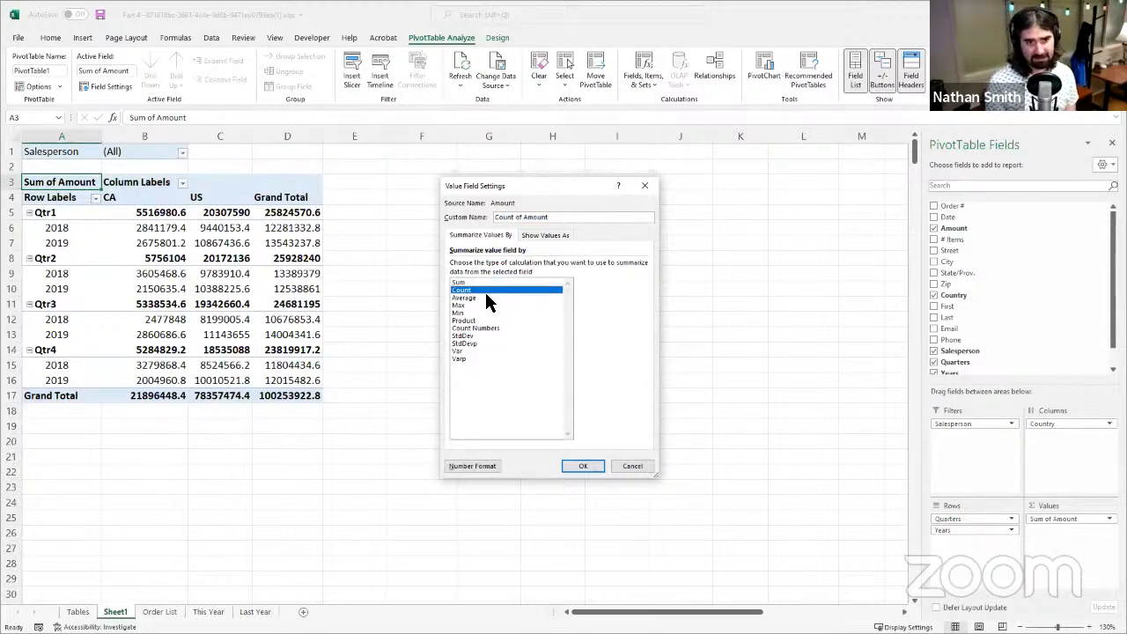
{"action": "left_click", "coordinate": [584, 468]}
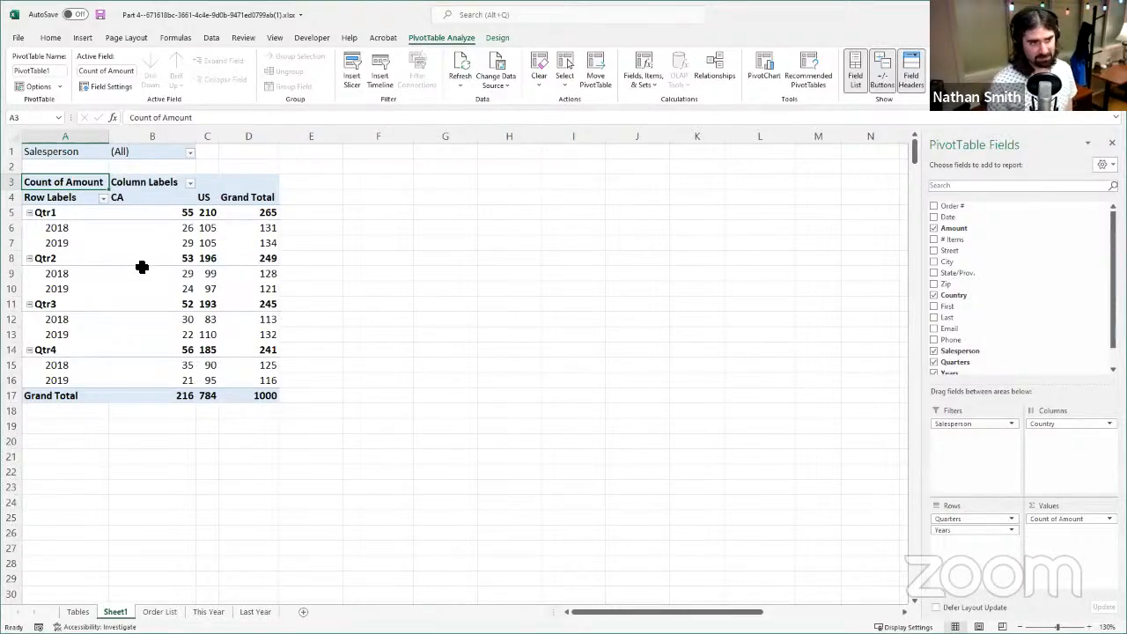
- Examine the order counts for CA in Qtr1 and Qtr2, the overall grand total and the 2019 total in Qtr3
{"action": "left_click", "coordinate": [146, 214]}
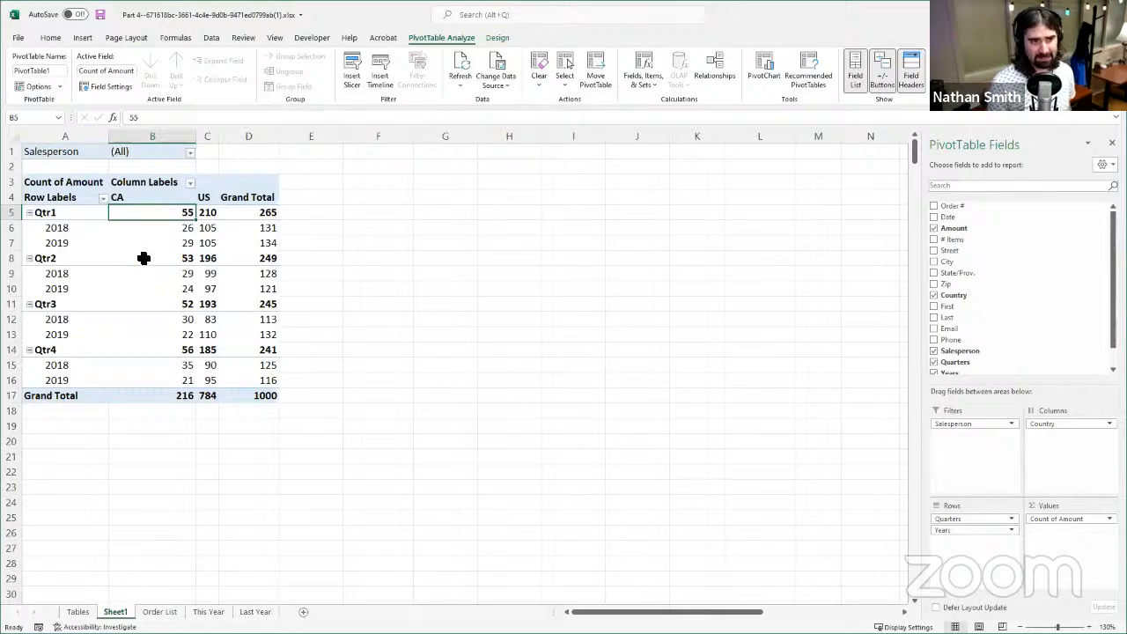
{"action": "left_click", "coordinate": [172, 231]}
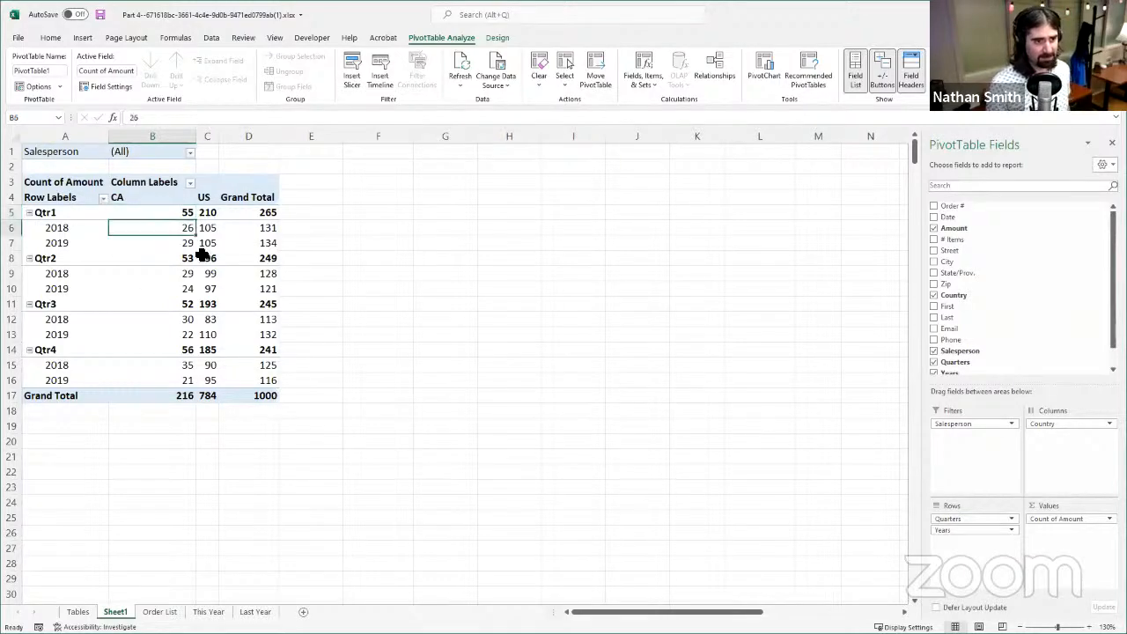
{"action": "left_click", "coordinate": [166, 255]}
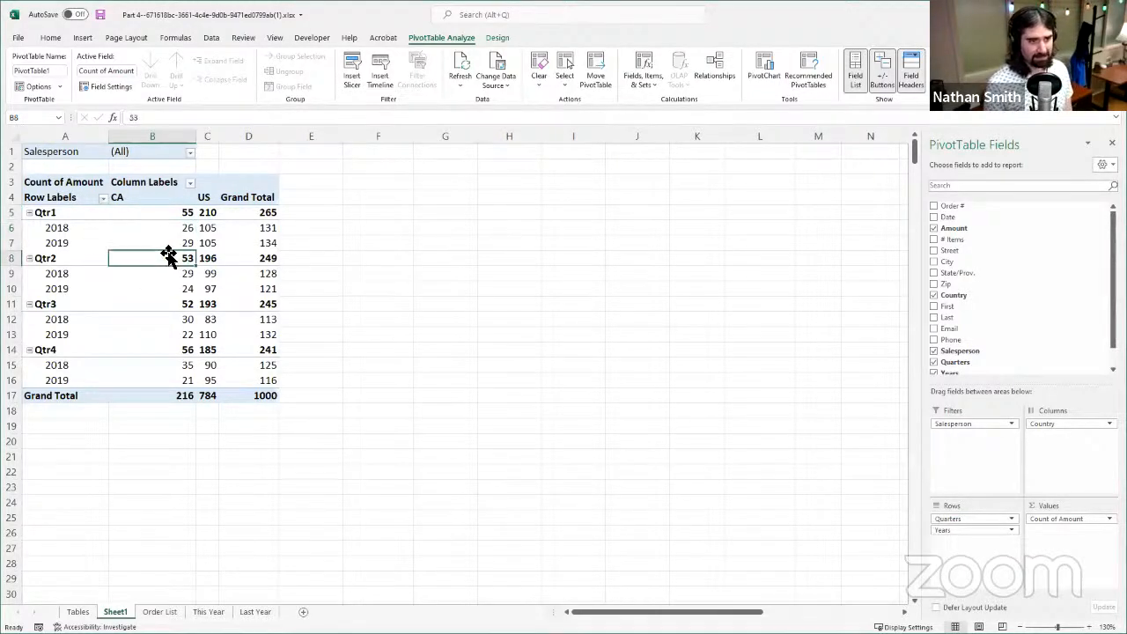
{"action": "left_click", "coordinate": [168, 242]}
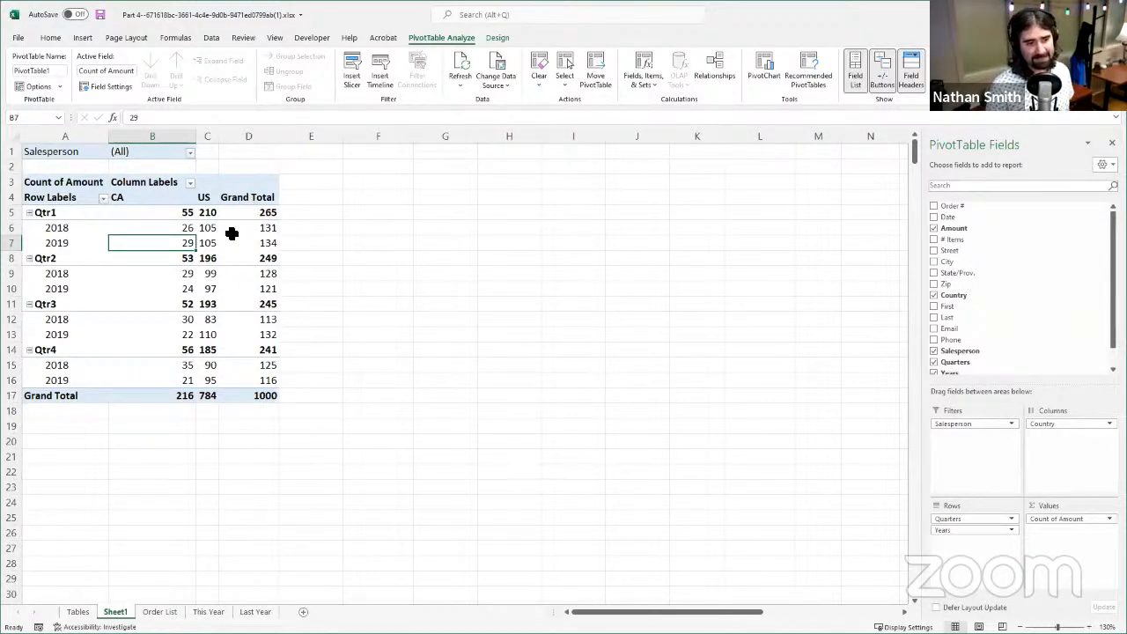
{"action": "left_click", "coordinate": [262, 396]}
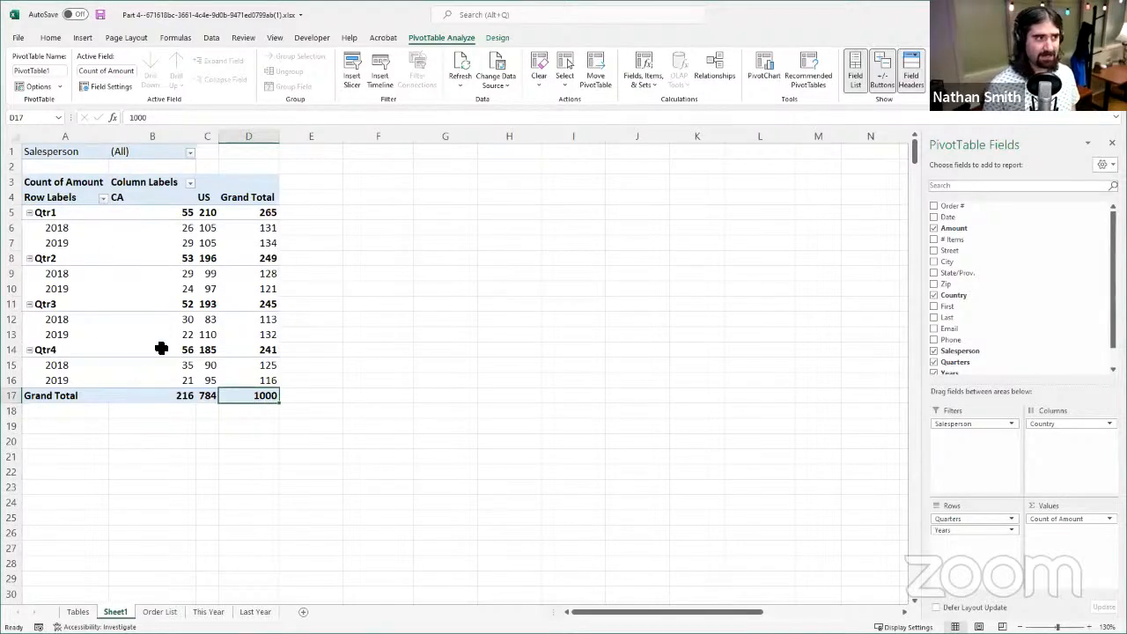
{"action": "left_click", "coordinate": [236, 335]}
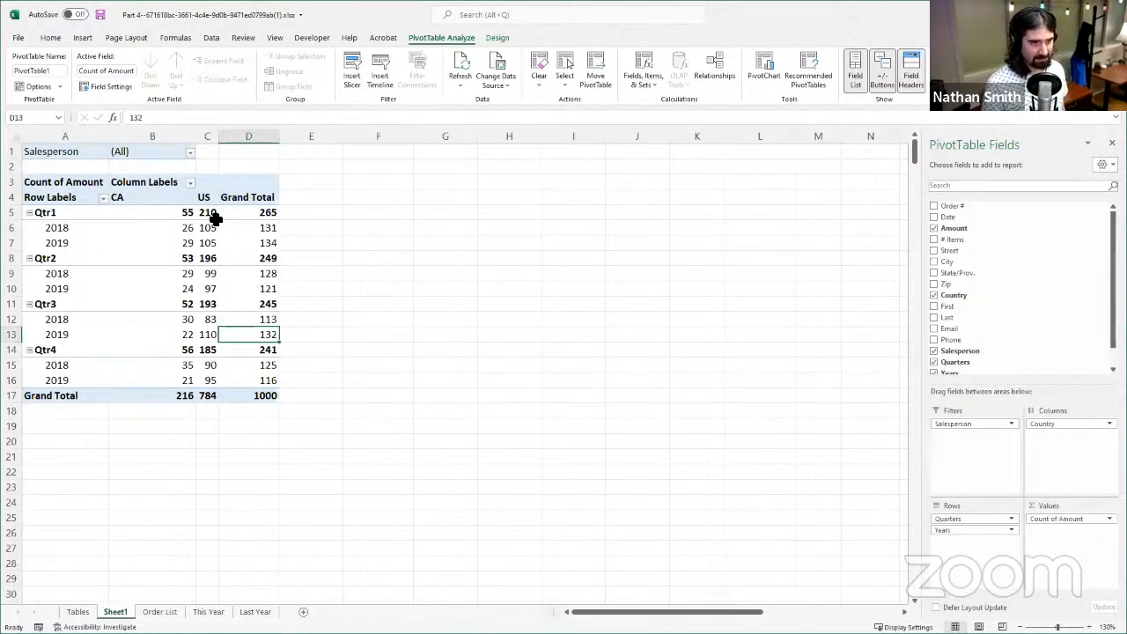
- Examine the grand total order counts for CA and US in the PivotTable
{"action": "left_click", "coordinate": [184, 398]}
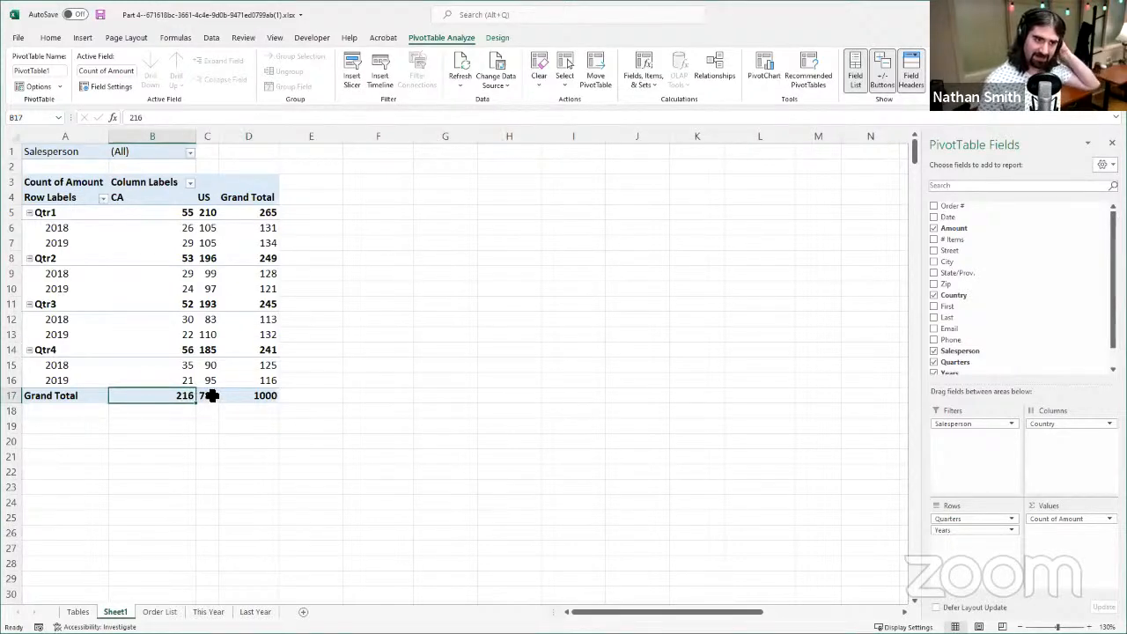
{"action": "left_click", "coordinate": [209, 396]}
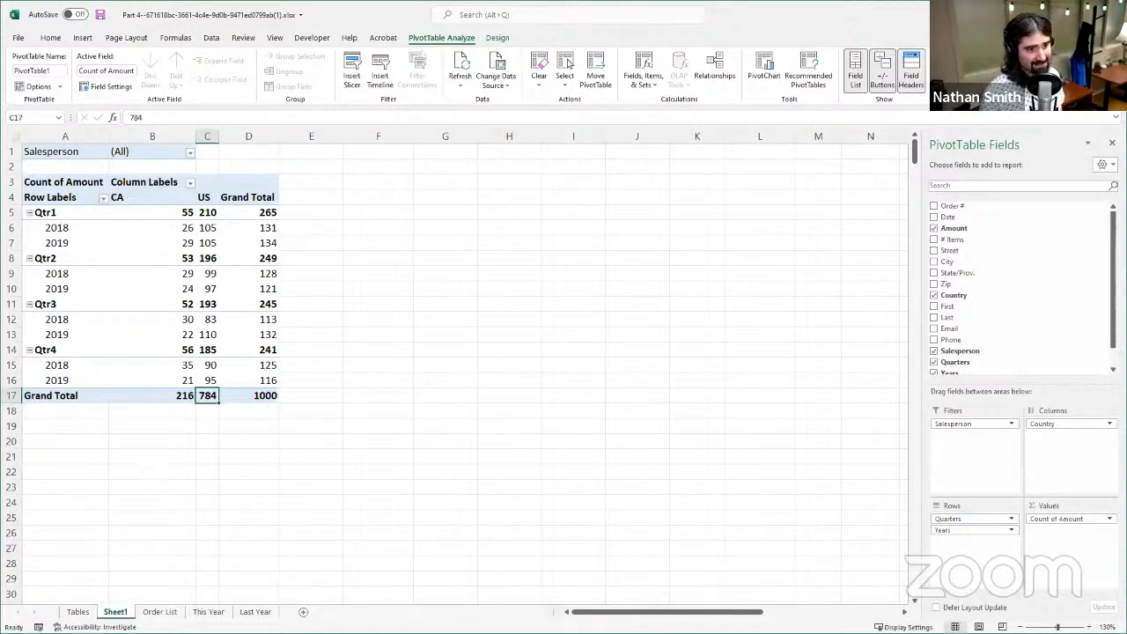
- Change the PivotTable's Amount value field to summarize by Average and check the US average for 2018 in Qtr2
{"action": "left_click", "coordinate": [1081, 519]}
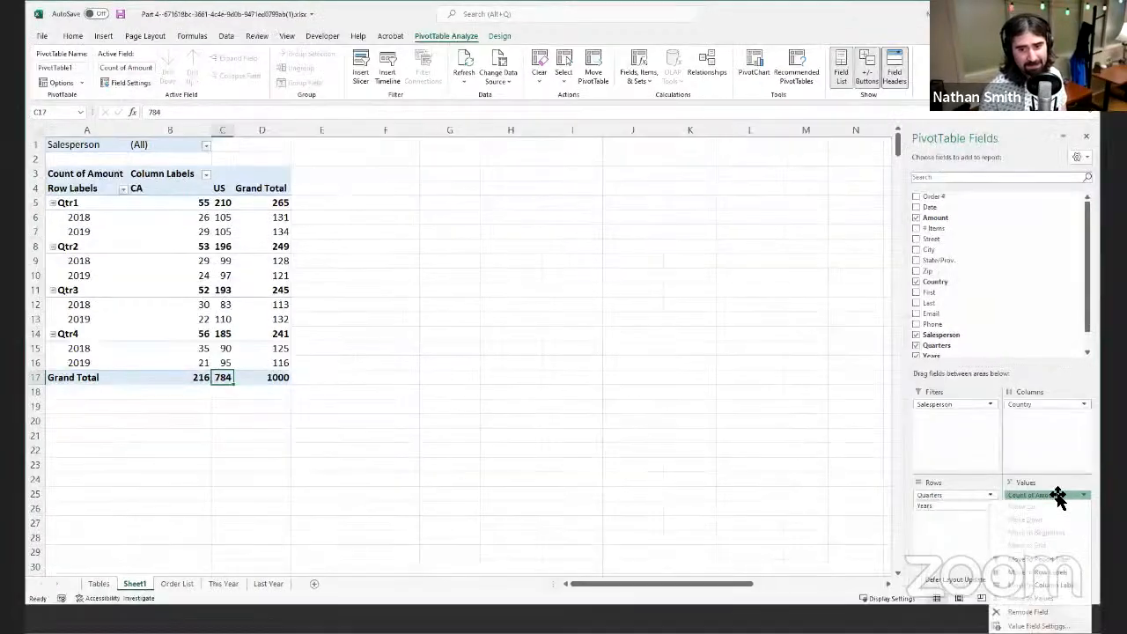
{"action": "left_click", "coordinate": [1032, 626]}
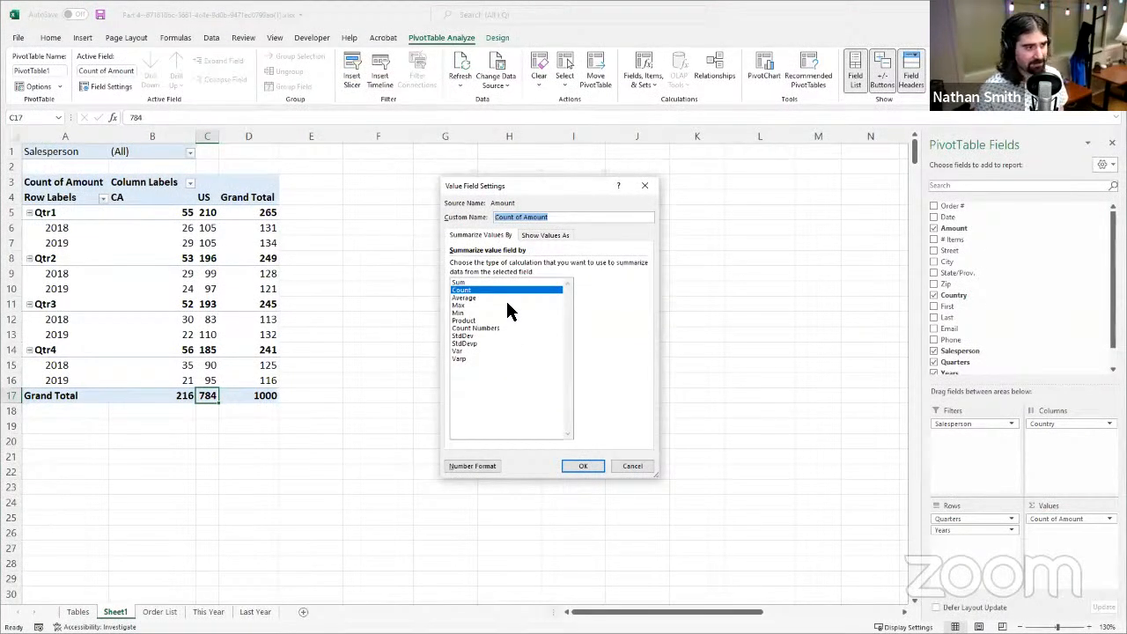
{"action": "left_click", "coordinate": [497, 298]}
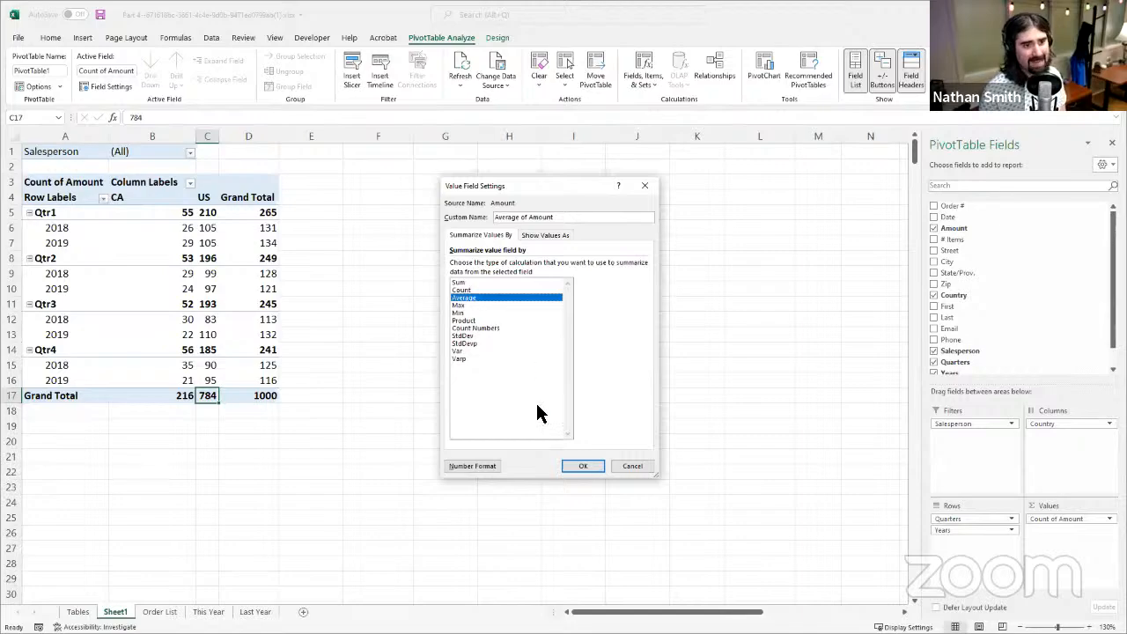
{"action": "left_click", "coordinate": [583, 467]}
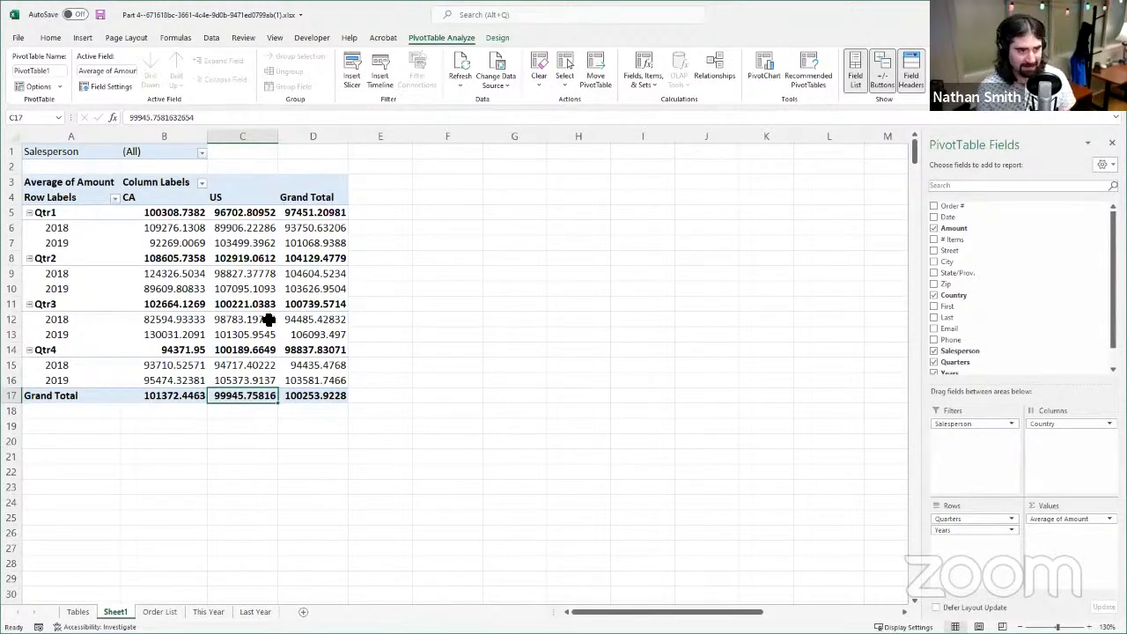
{"action": "left_click", "coordinate": [265, 273]}
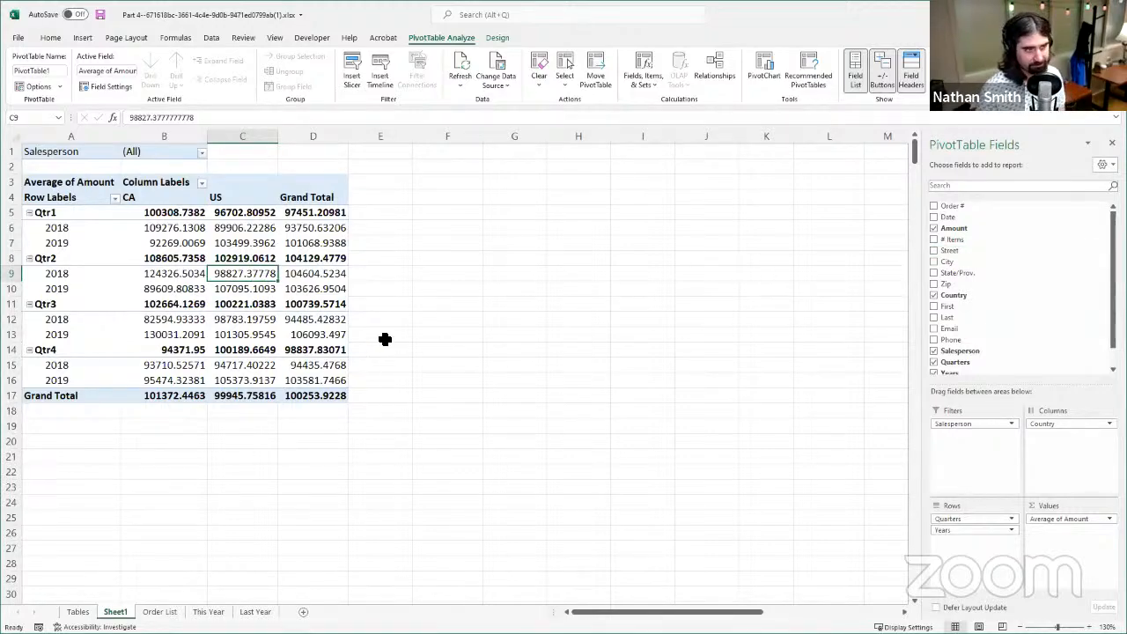
- Open the options of the Average of Amount value field
{"action": "left_click", "coordinate": [1037, 520]}
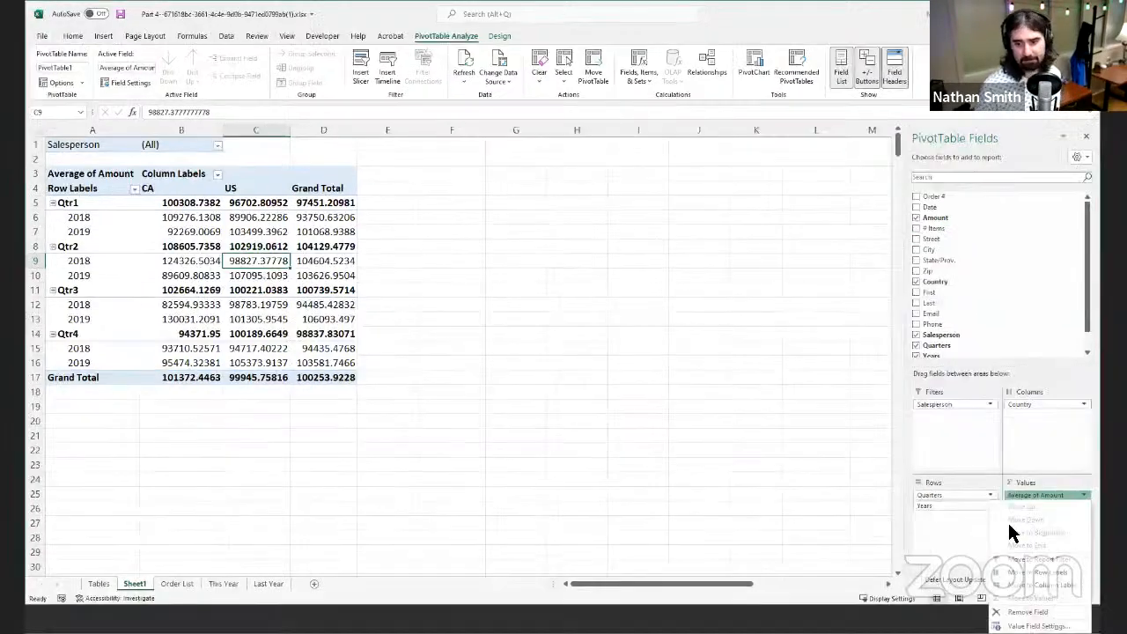
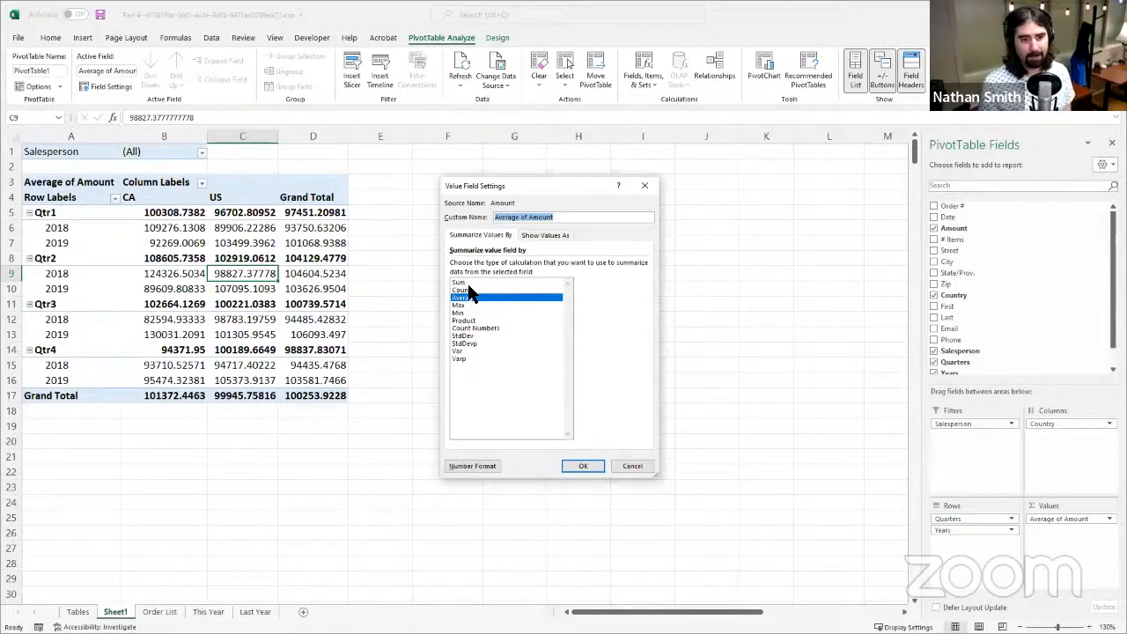
- Summarize the PivotTable's Amount value field by Sum and format it as Currency with 2 decimal places and the $ symbol
{"action": "left_click", "coordinate": [497, 283]}
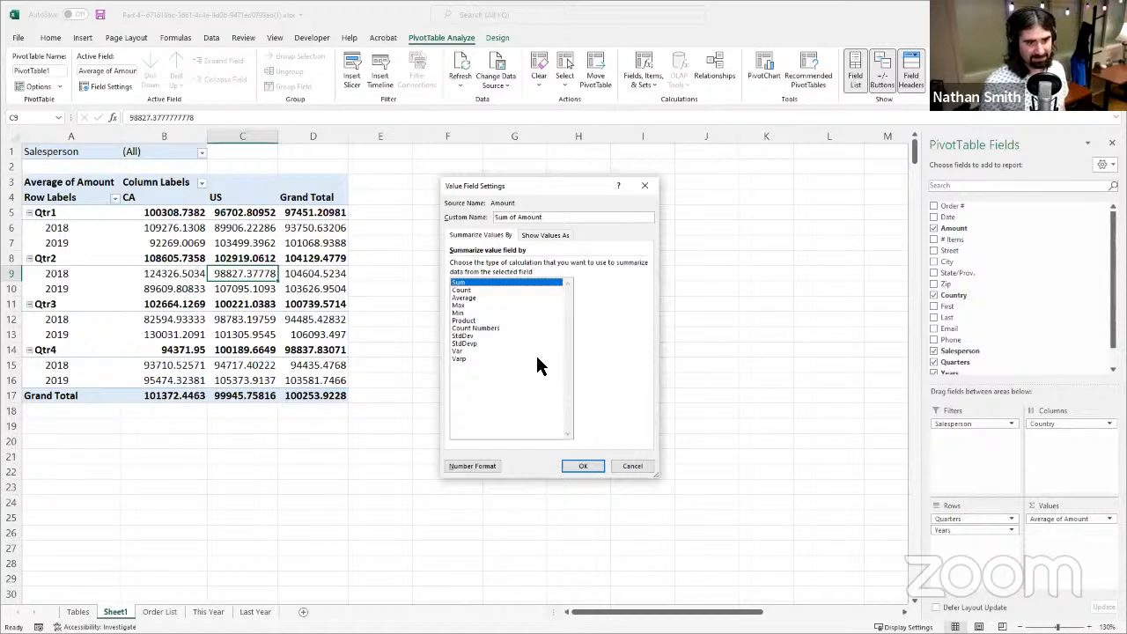
{"action": "left_click", "coordinate": [498, 466]}
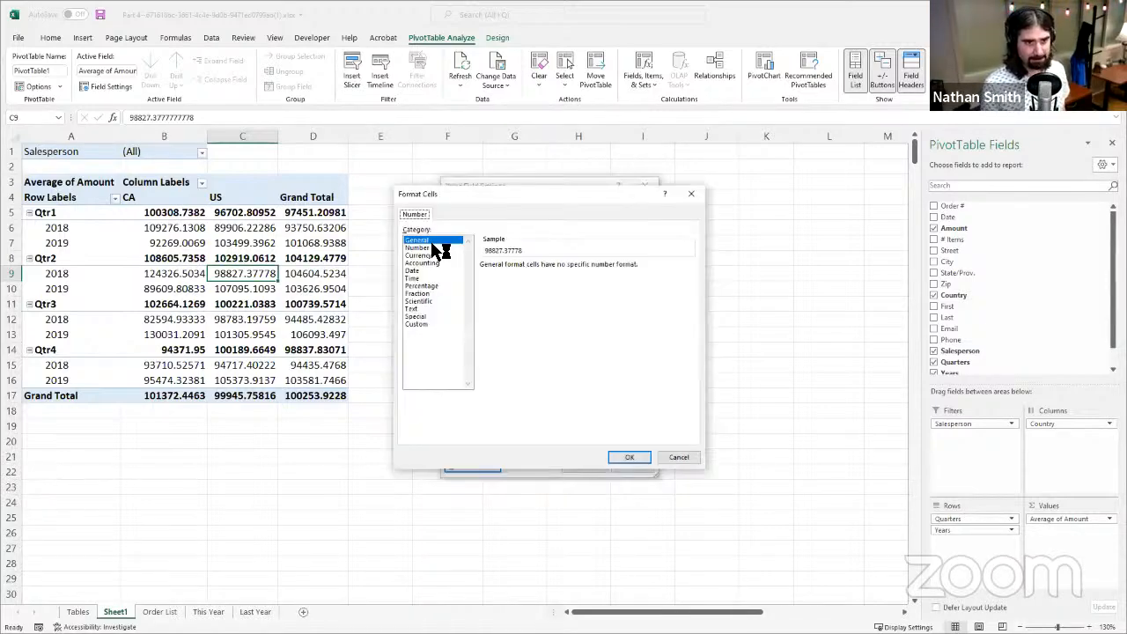
{"action": "left_click", "coordinate": [446, 255]}
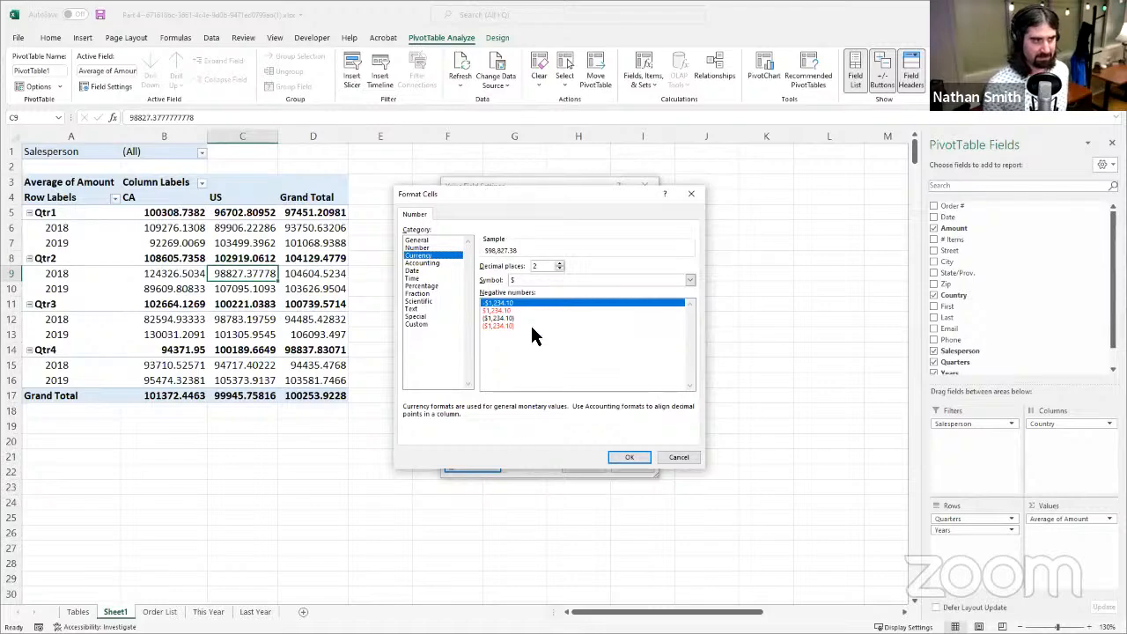
{"action": "left_click", "coordinate": [618, 461]}
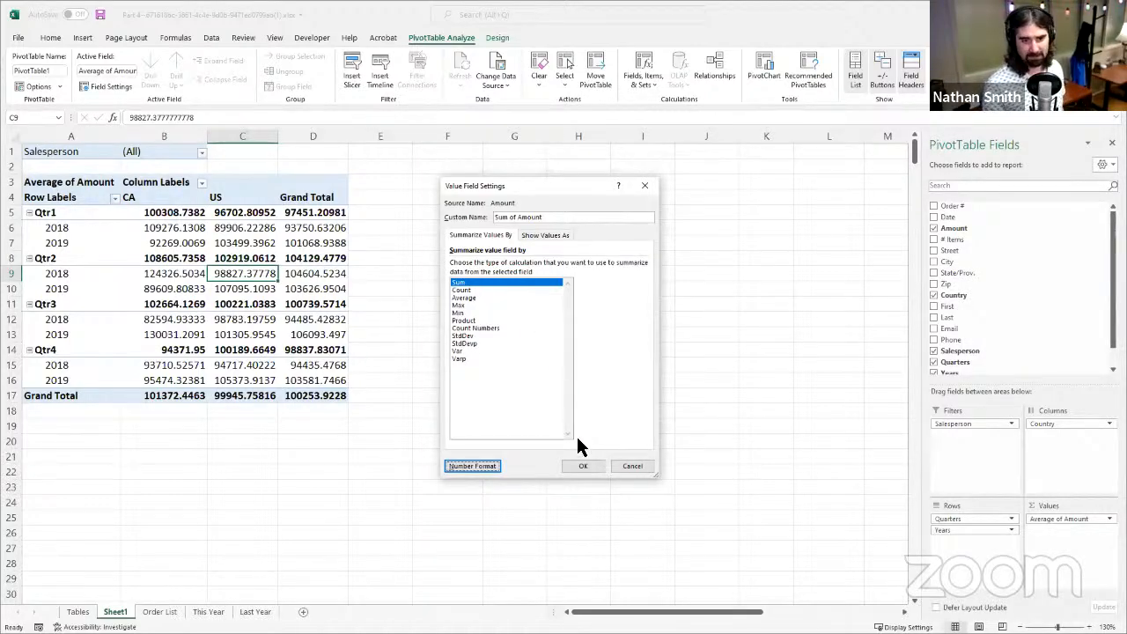
{"action": "left_click", "coordinate": [589, 467]}
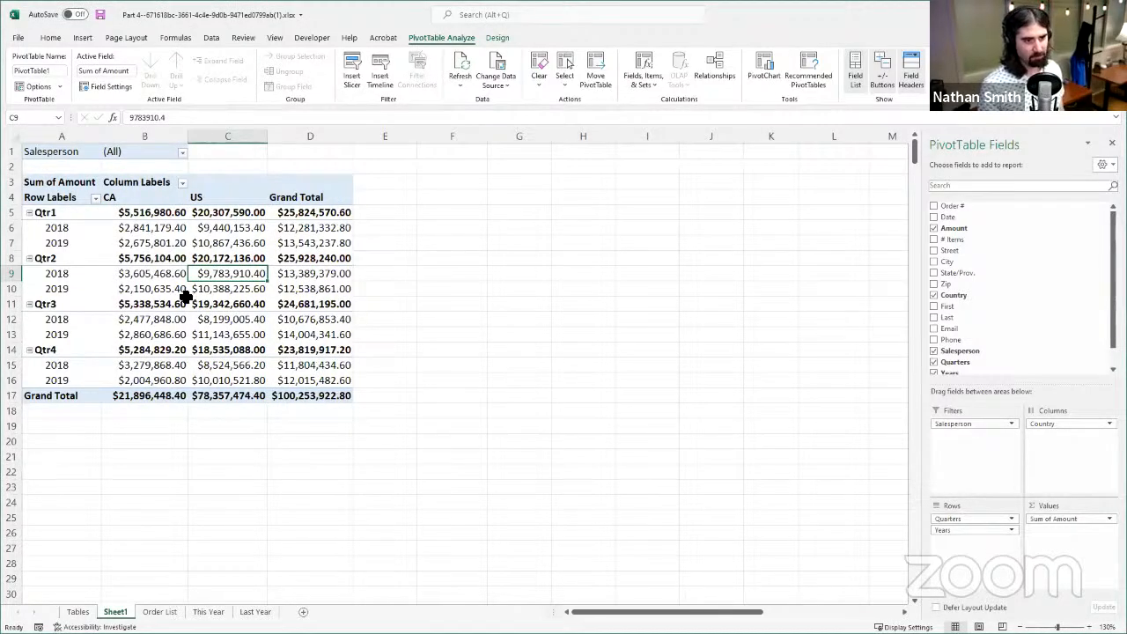
{"action": "left_click", "coordinate": [140, 213]}
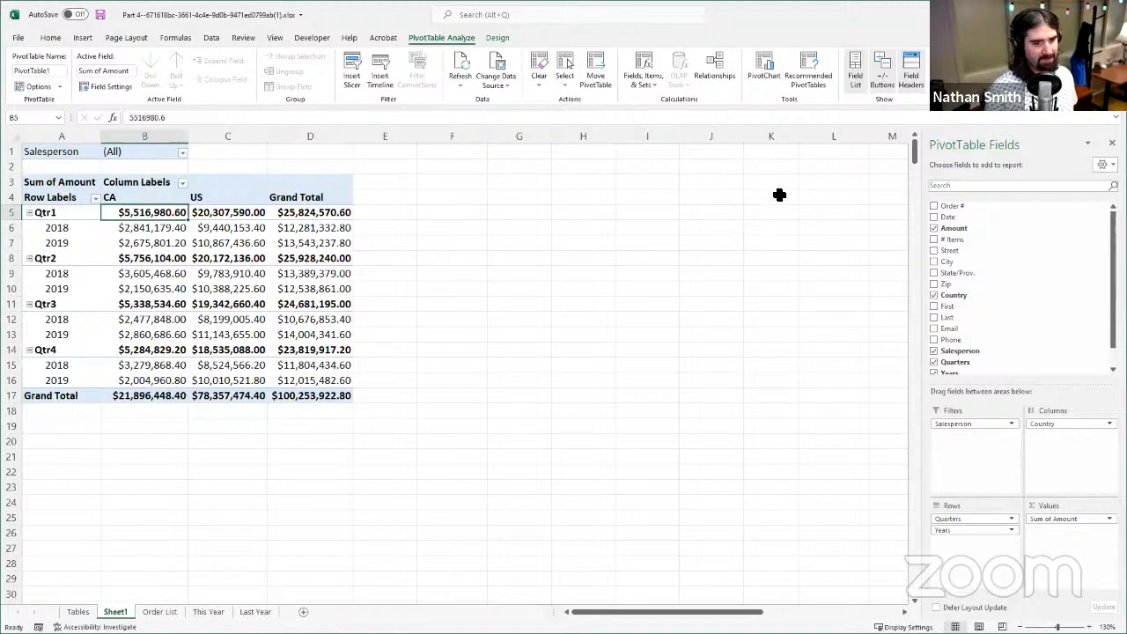
{"action": "left_click", "coordinate": [768, 77]}
{"action": "left_click", "coordinate": [734, 150]}
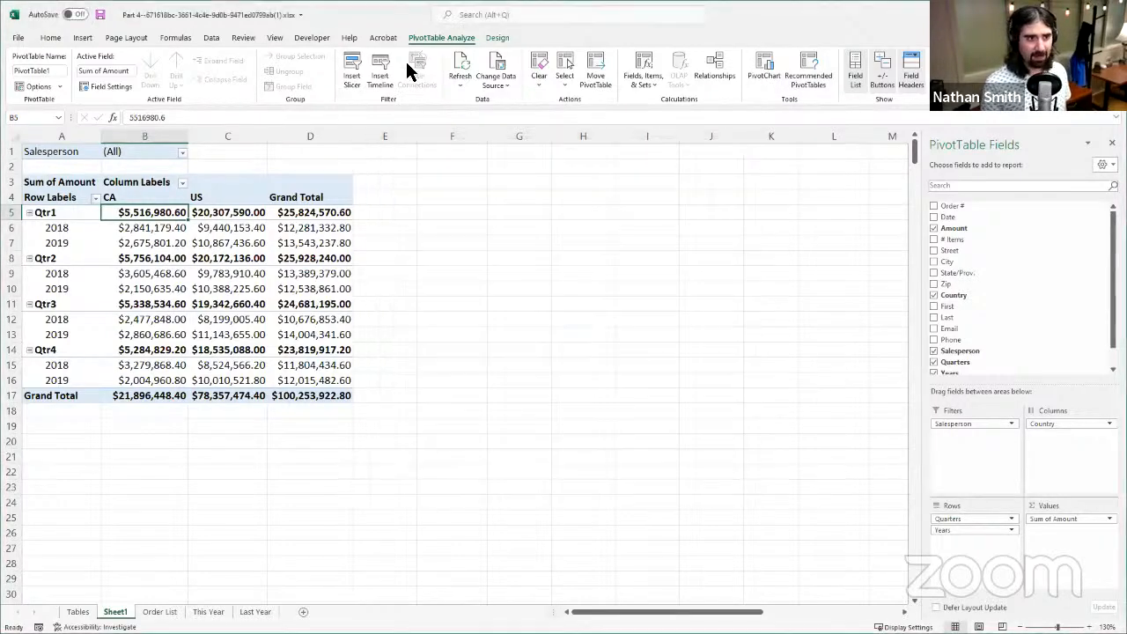
{"action": "left_click", "coordinate": [81, 184]}
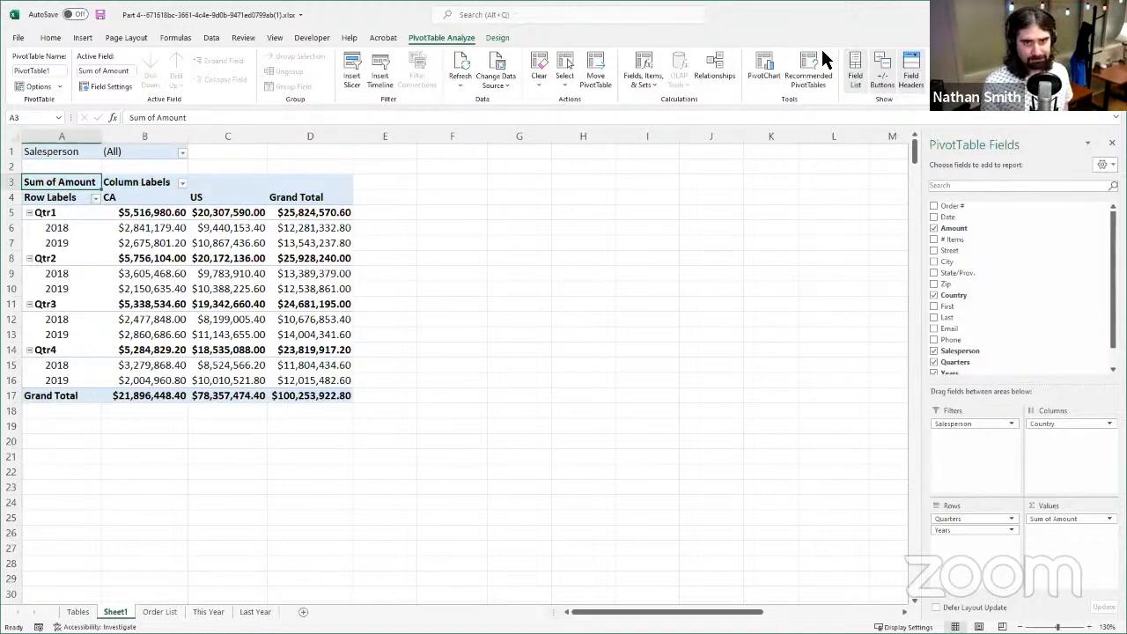
{"action": "left_click", "coordinate": [764, 71]}
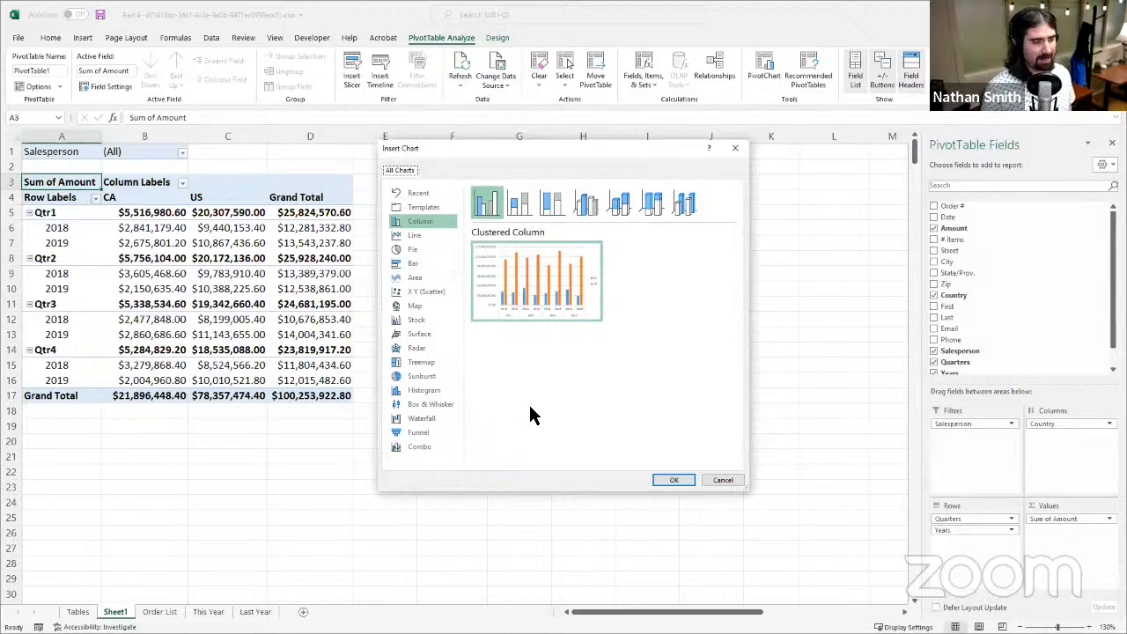
{"action": "mouse_move", "coordinate": [544, 324]}
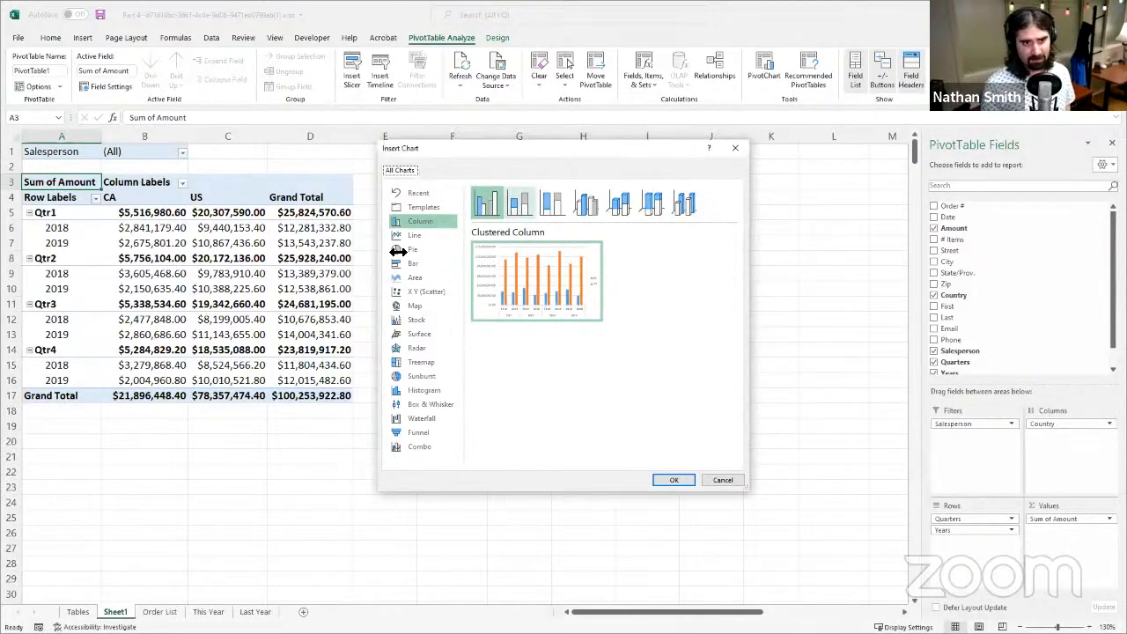
{"action": "left_click", "coordinate": [437, 236]}
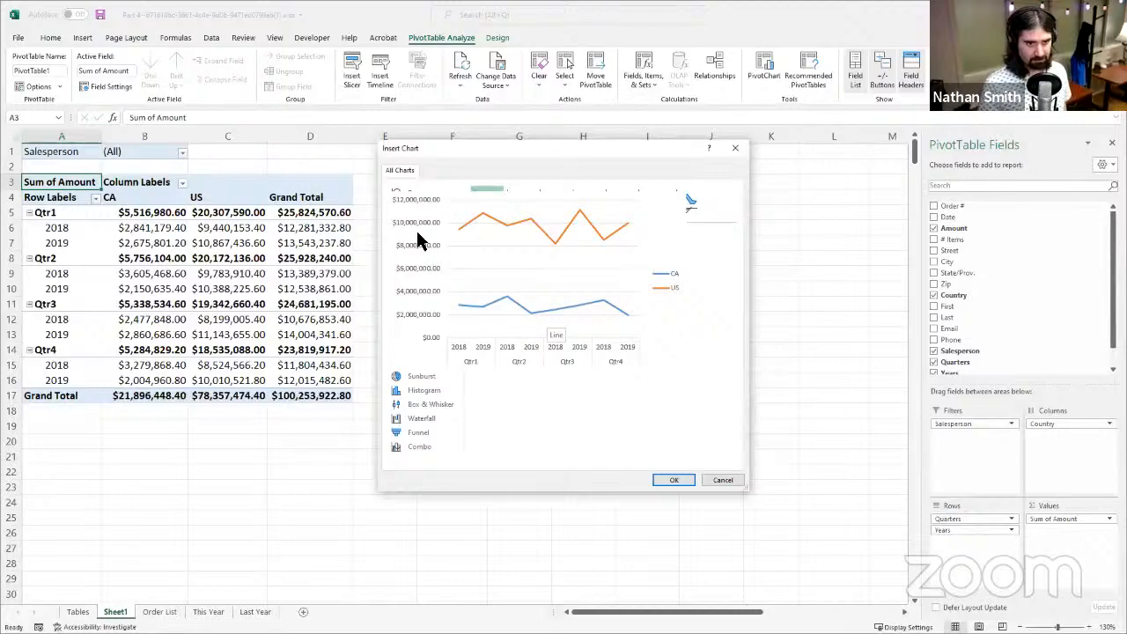
{"action": "left_click", "coordinate": [726, 480]}
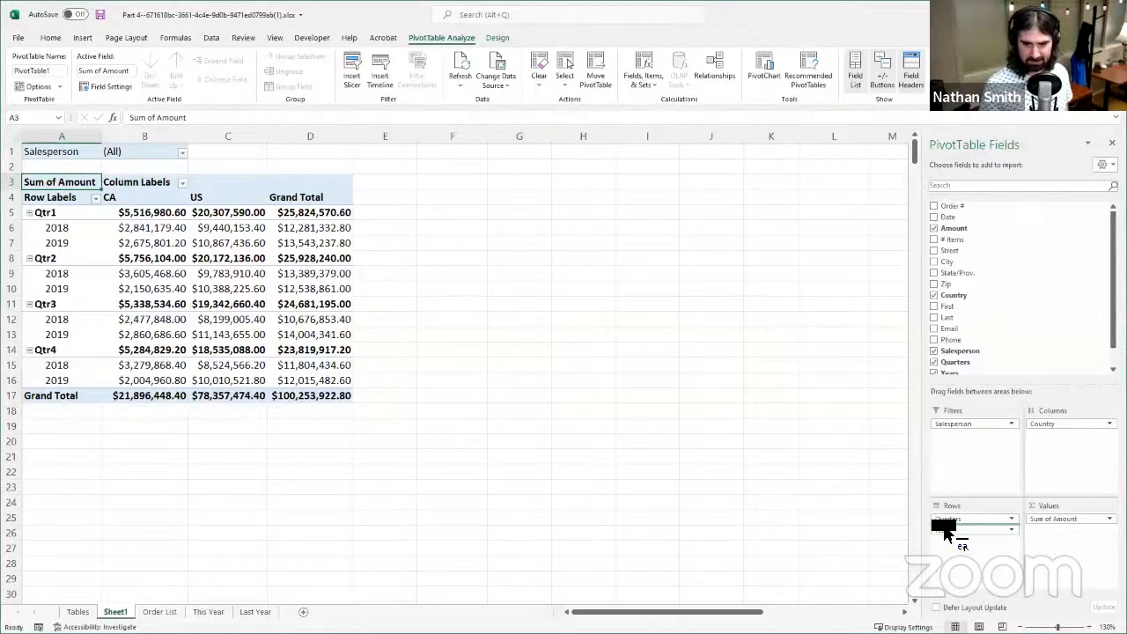
- Place Years above Quarters in the PivotTable rows and preview a Line PivotChart of the amounts
{"action": "left_click_drag", "start_coordinate": [944, 518], "coordinate": [956, 537]}
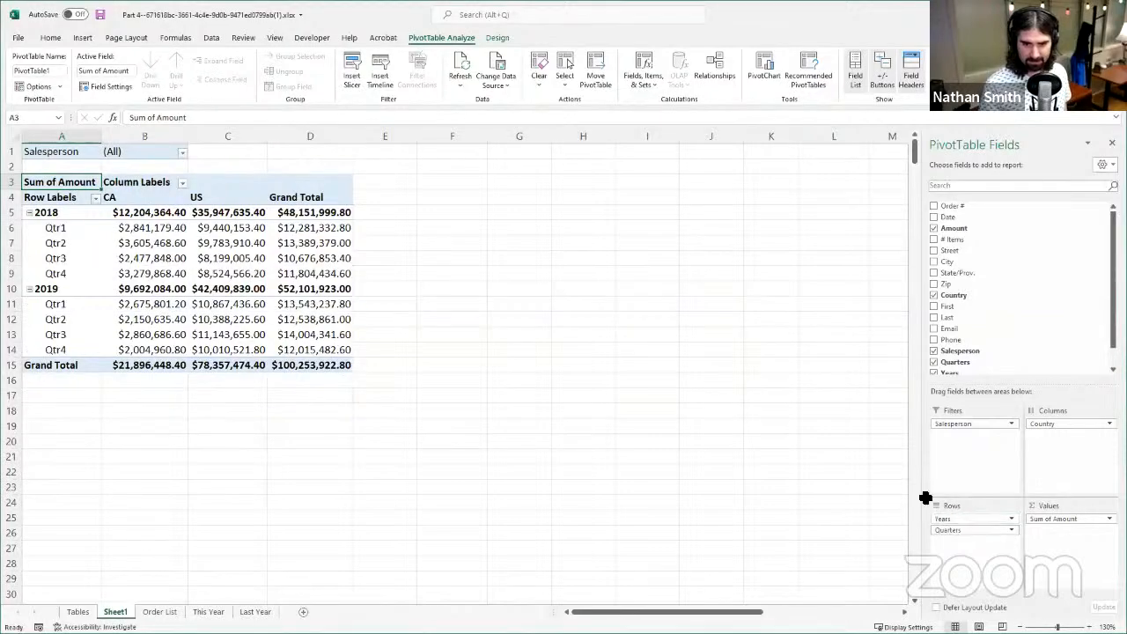
{"action": "left_click", "coordinate": [762, 68]}
{"action": "left_click", "coordinate": [412, 235]}
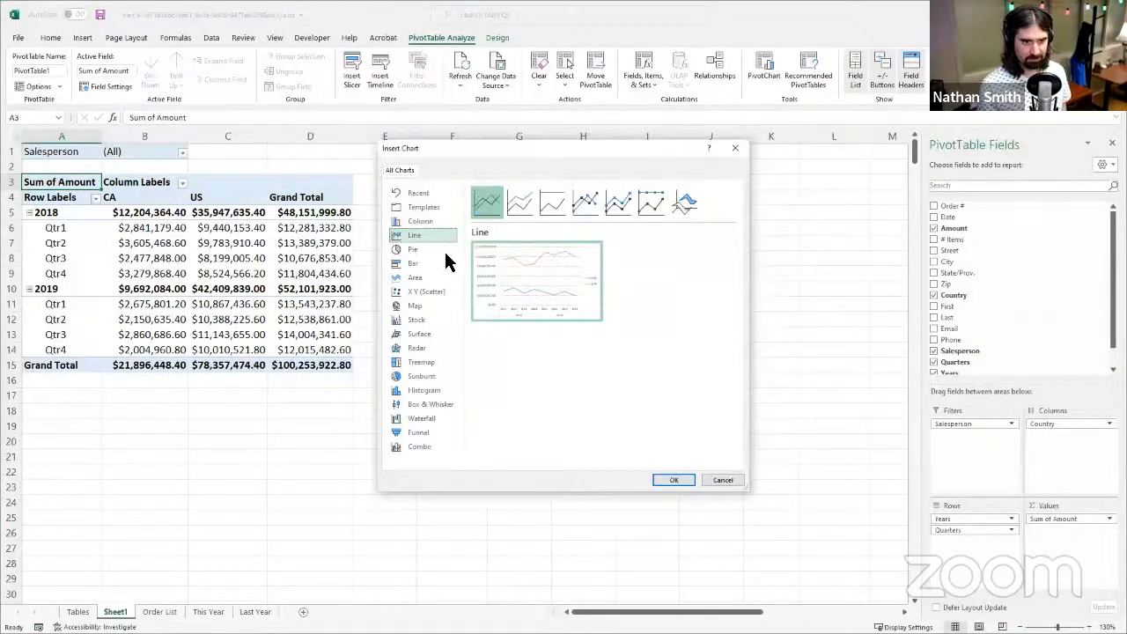
{"action": "mouse_move", "coordinate": [594, 300]}
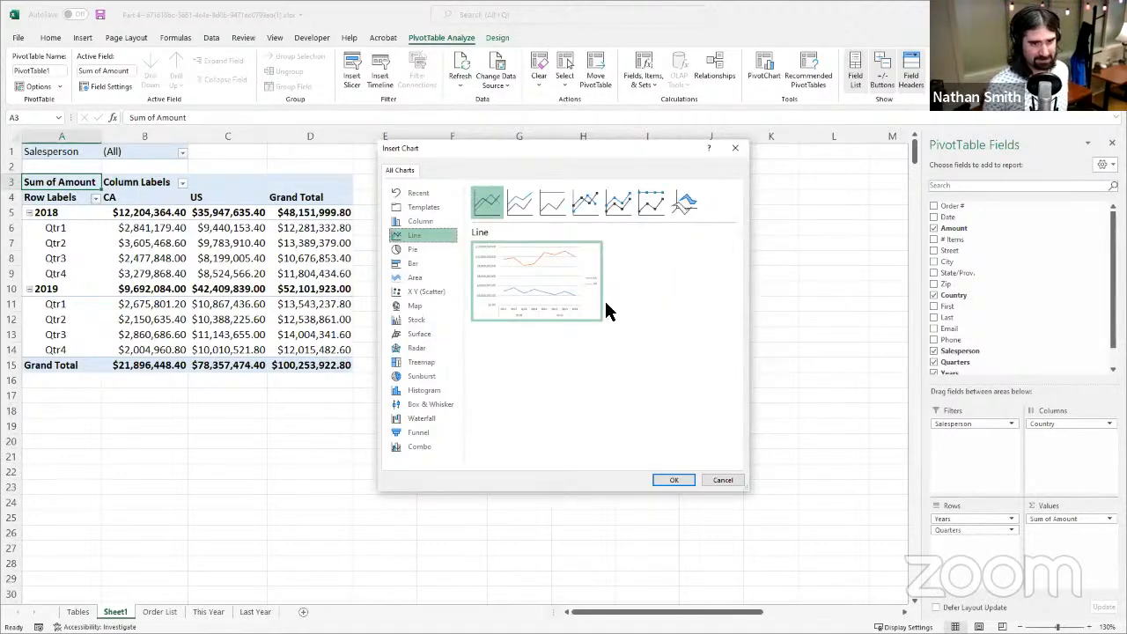
{"action": "mouse_move", "coordinate": [558, 315]}
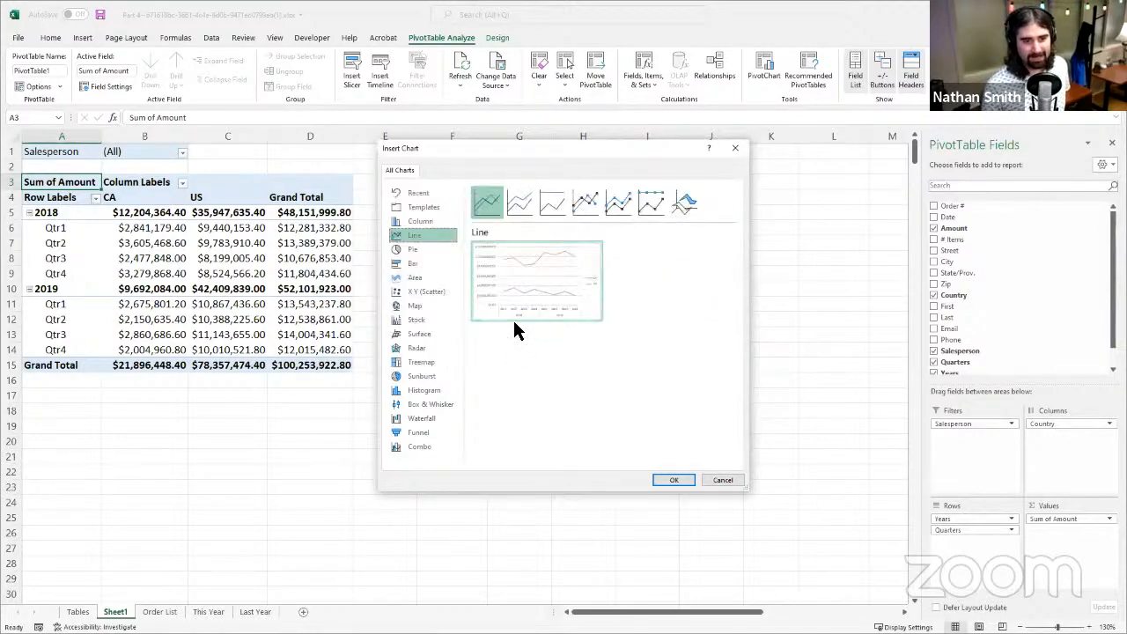
{"action": "mouse_move", "coordinate": [504, 317]}
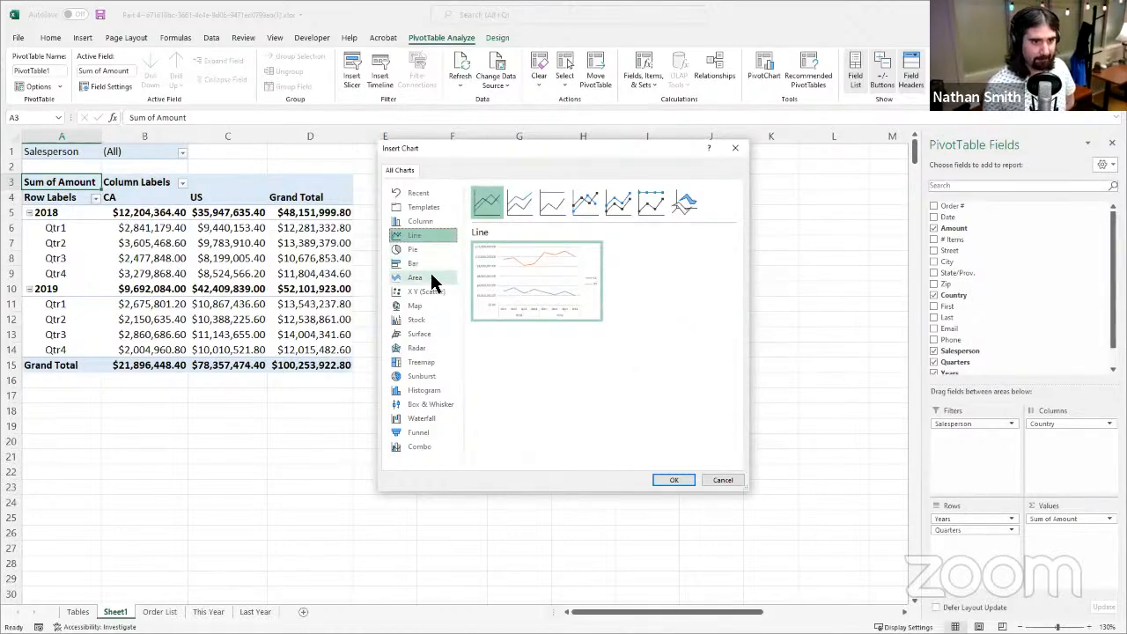
- Preview other PivotChart types for the data, including Pie, Clustered Bar, Sunburst and 3-D Surface
{"action": "left_click", "coordinate": [426, 249]}
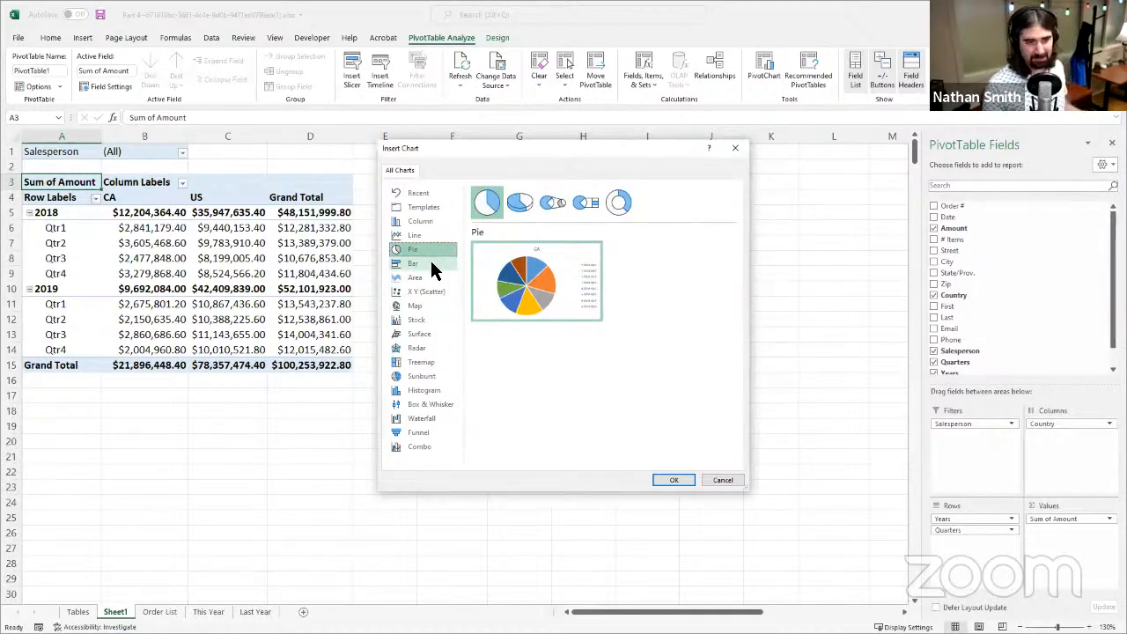
{"action": "left_click", "coordinate": [431, 263]}
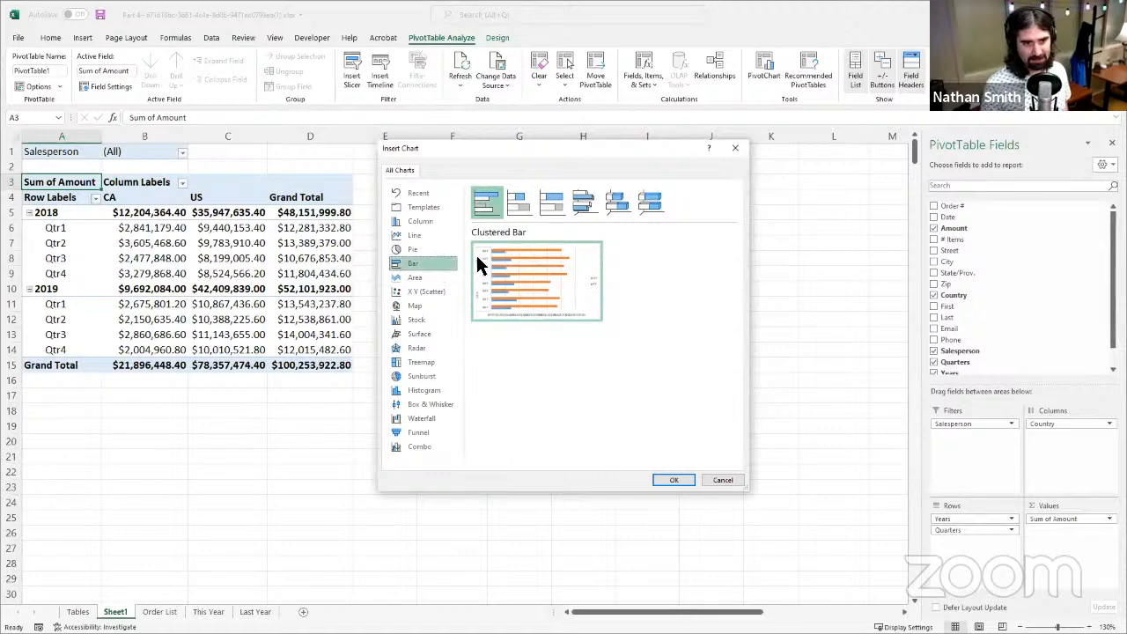
{"action": "mouse_move", "coordinate": [535, 268]}
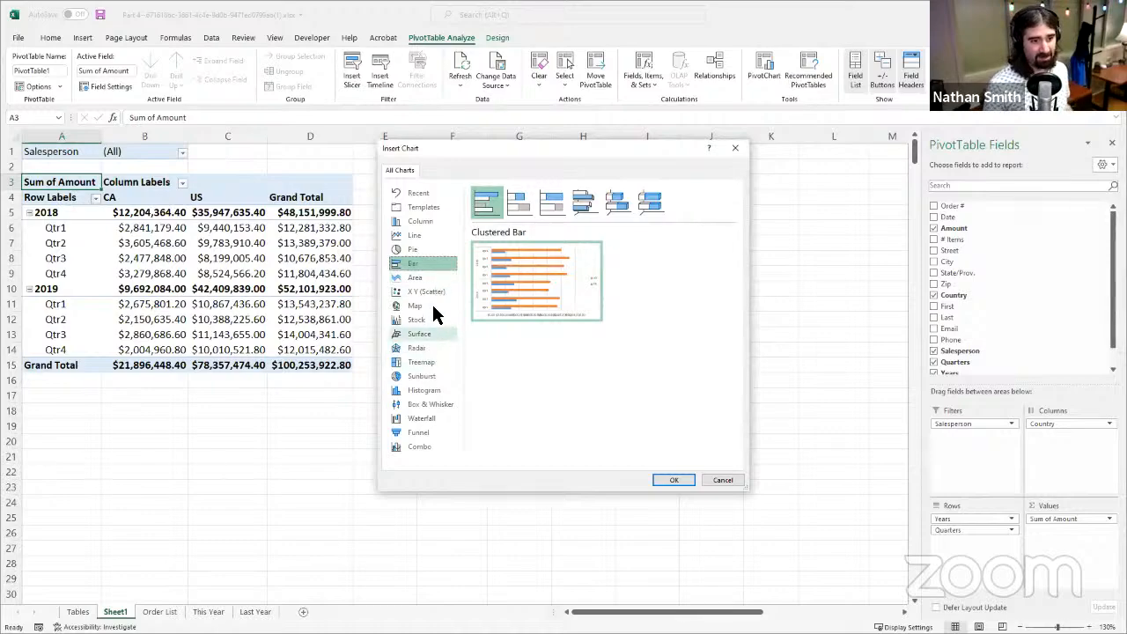
{"action": "left_click", "coordinate": [431, 390]}
{"action": "left_click", "coordinate": [430, 376]}
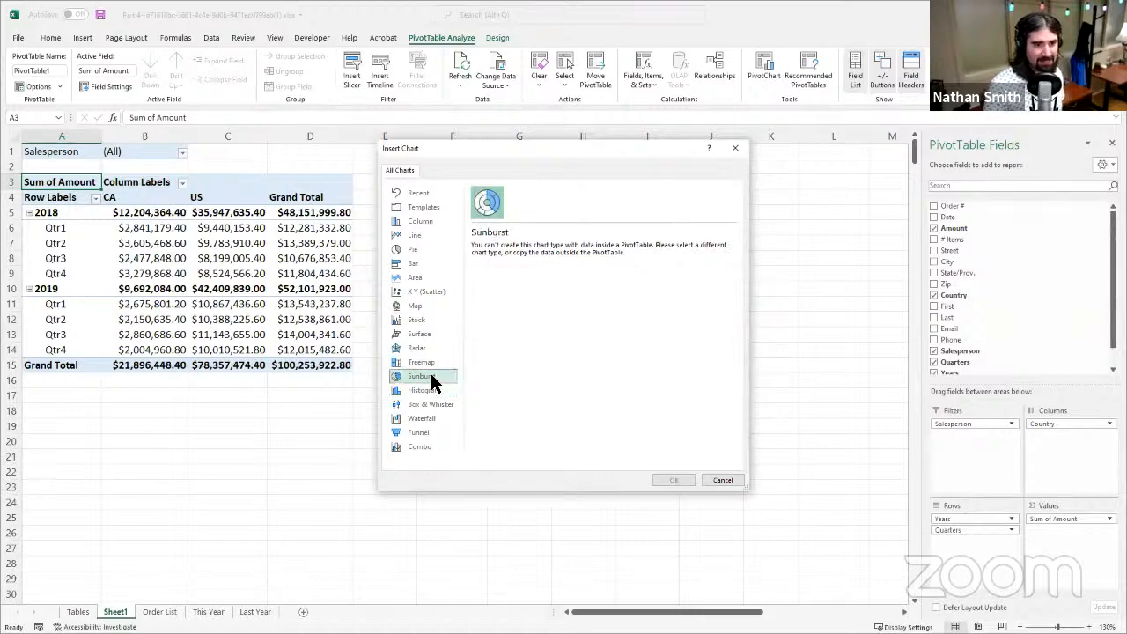
{"action": "left_click", "coordinate": [430, 364]}
{"action": "left_click", "coordinate": [430, 335]}
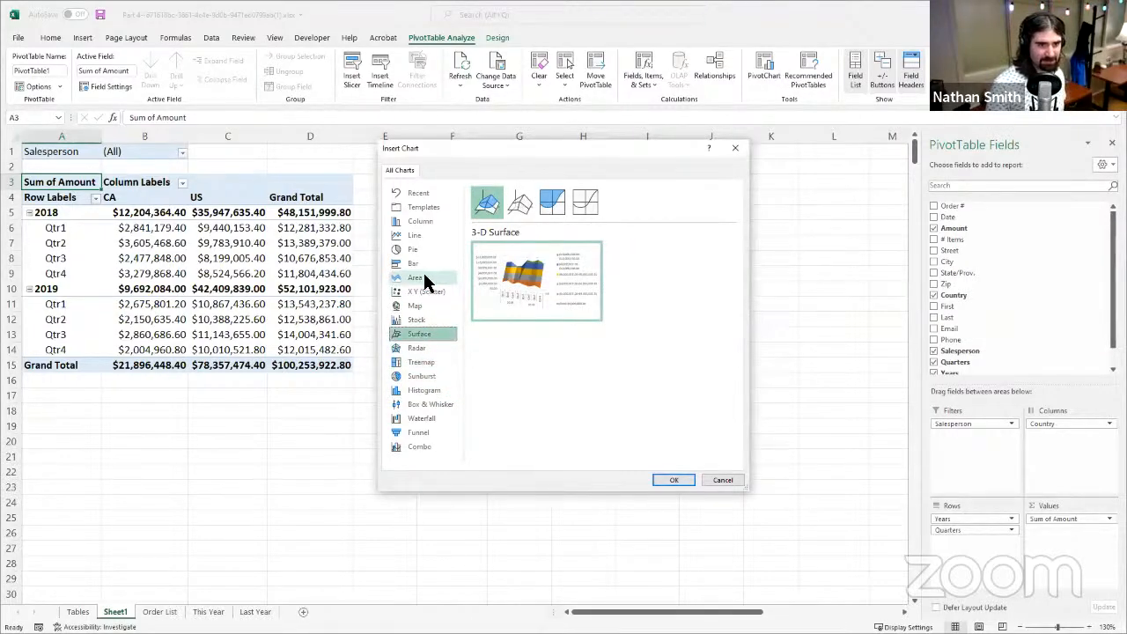
{"action": "left_click", "coordinate": [427, 277]}
{"action": "left_click", "coordinate": [426, 263]}
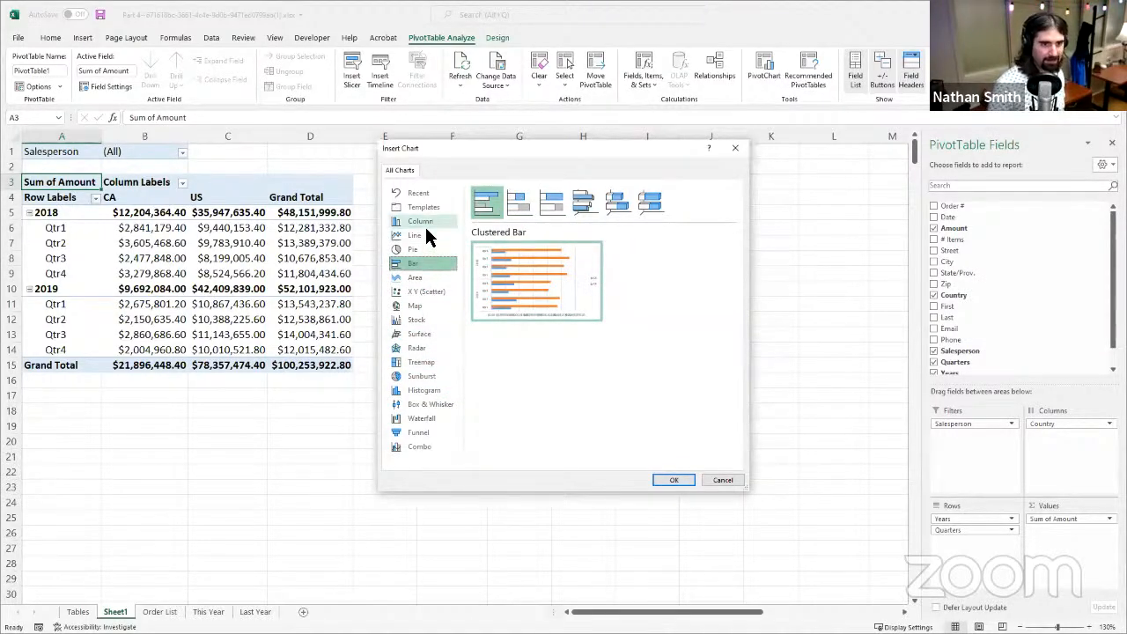
- Compare the stacked column variants, insert a Clustered Column PivotChart and move it up beside the CA column of the PivotTable
{"action": "left_click", "coordinate": [424, 222]}
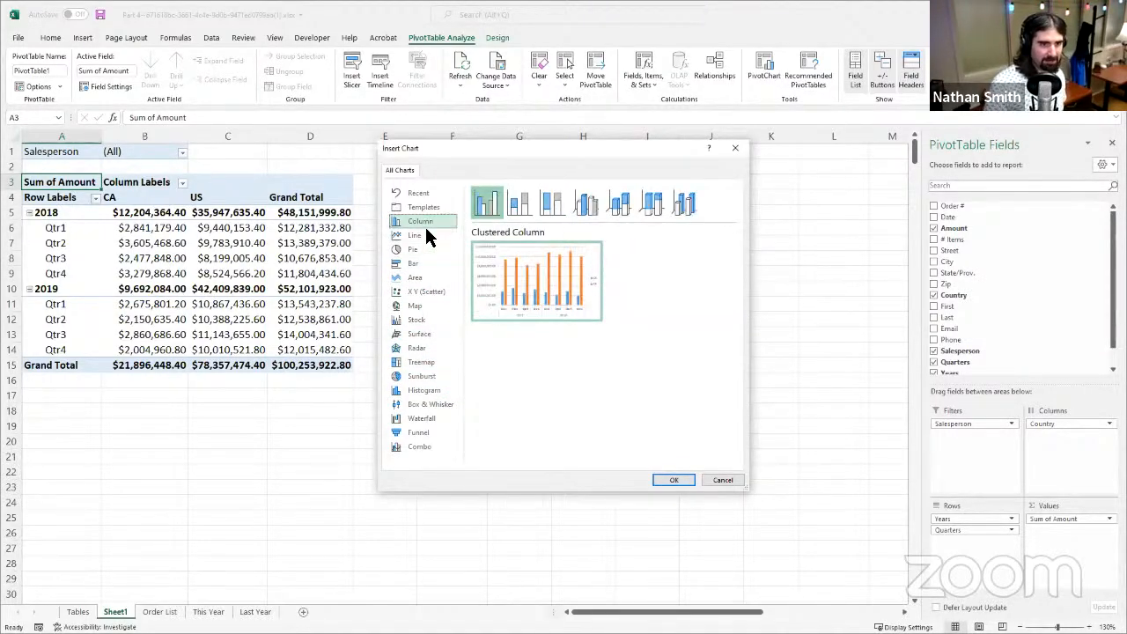
{"action": "left_click", "coordinate": [552, 204]}
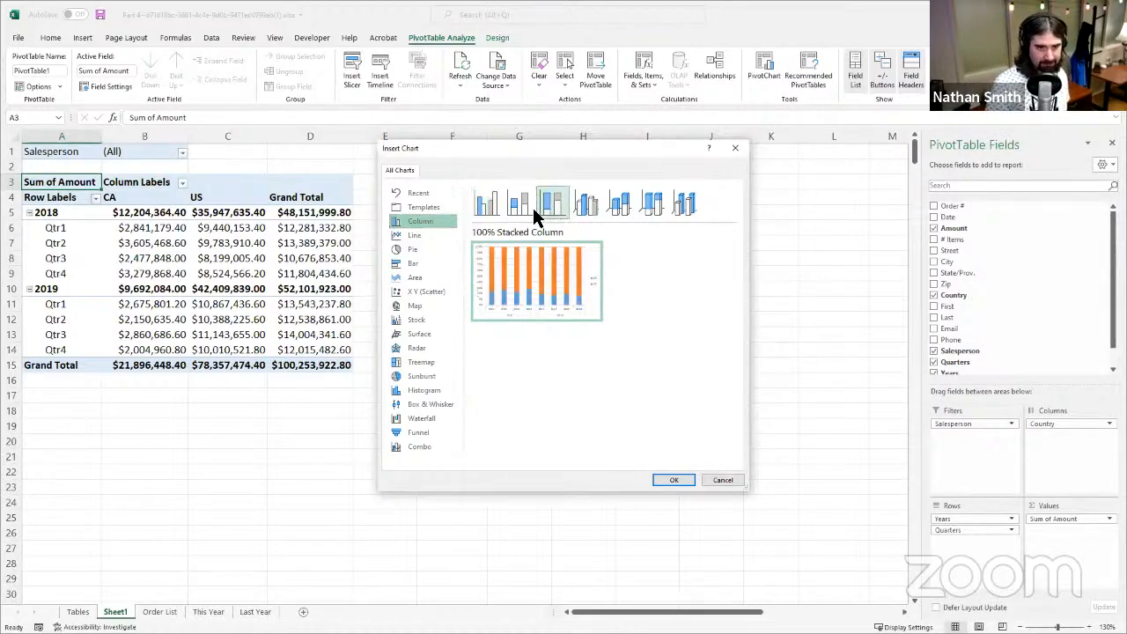
{"action": "left_click", "coordinate": [527, 210]}
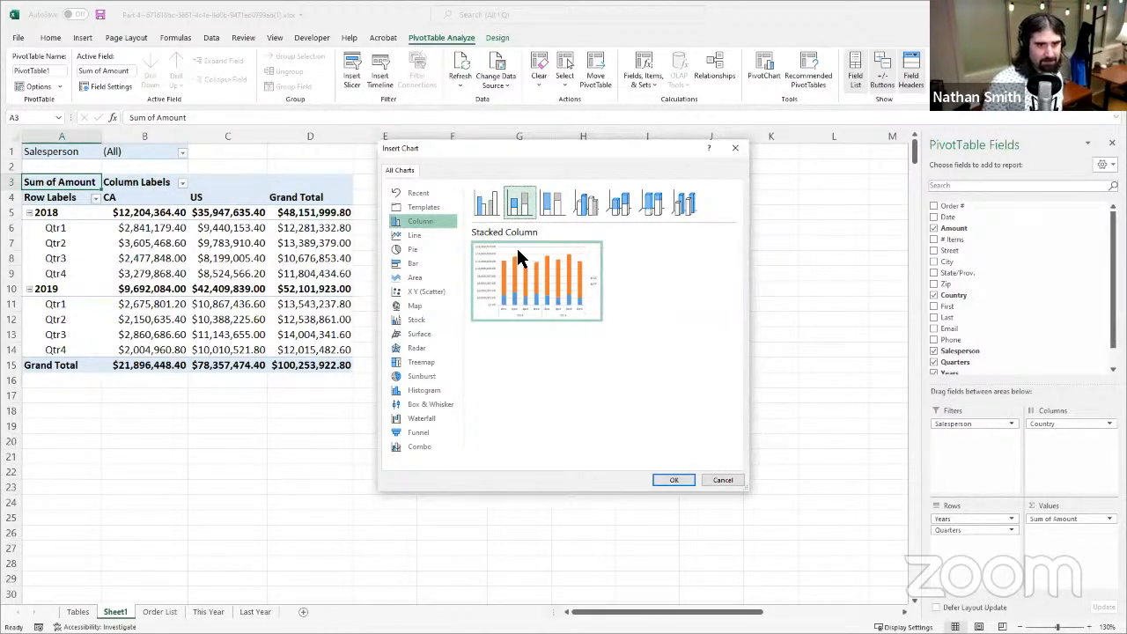
{"action": "left_click", "coordinate": [495, 210]}
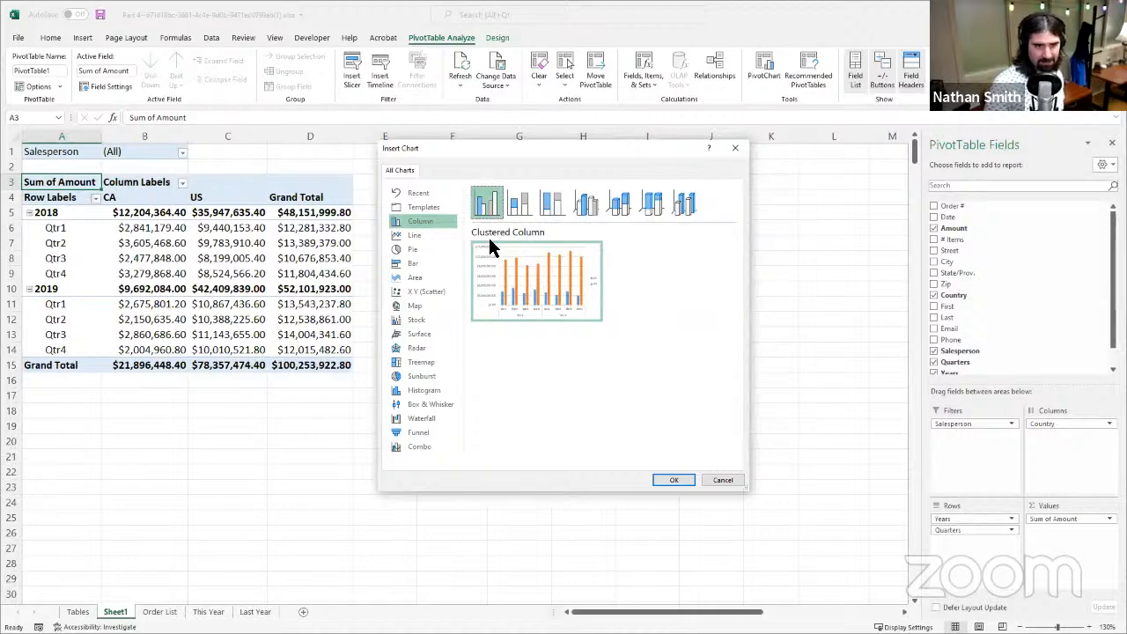
{"action": "left_click", "coordinate": [671, 479]}
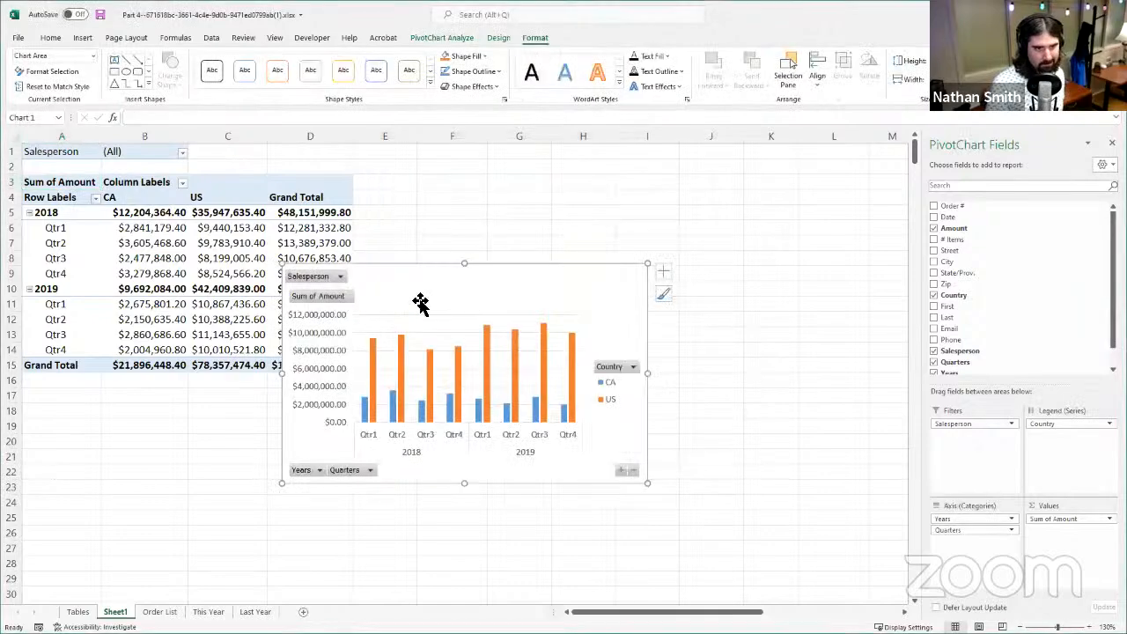
{"action": "left_click_drag", "start_coordinate": [548, 292], "coordinate": [423, 230]}
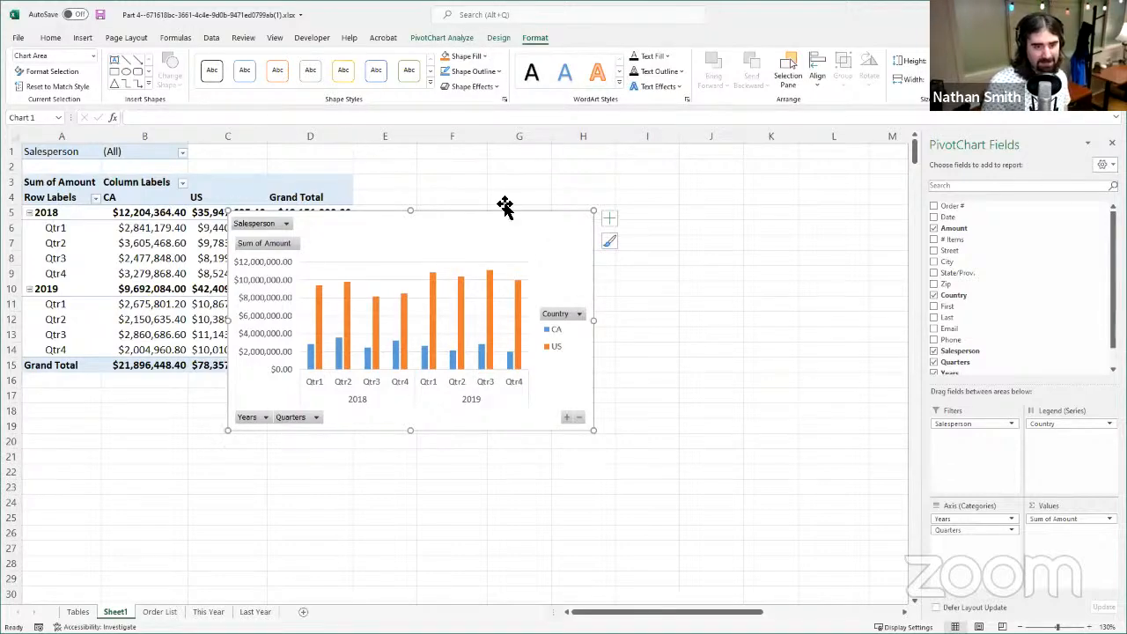
- Apply the last available chart style, with wide shadowed columns, to the PivotChart
{"action": "left_click", "coordinate": [449, 40]}
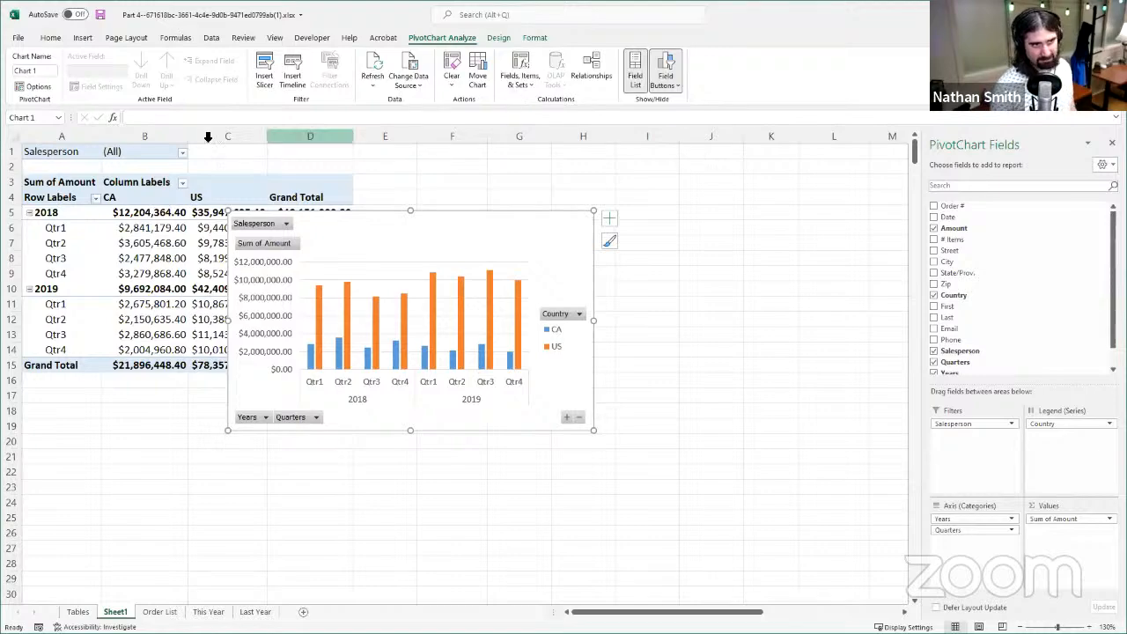
{"action": "left_click", "coordinate": [493, 41]}
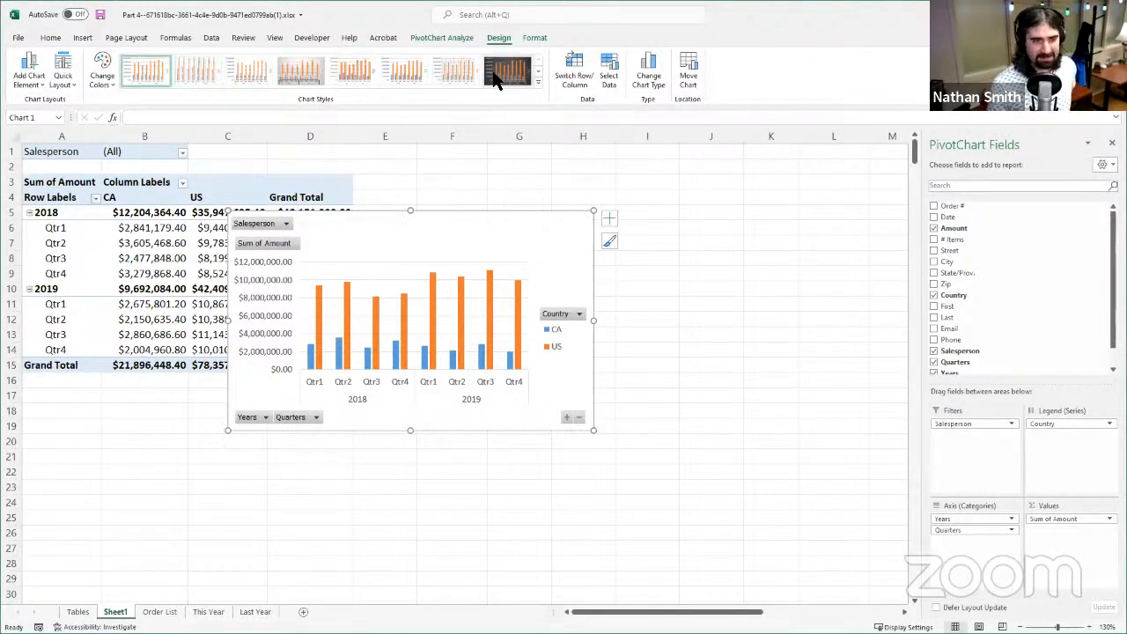
{"action": "left_click", "coordinate": [538, 74]}
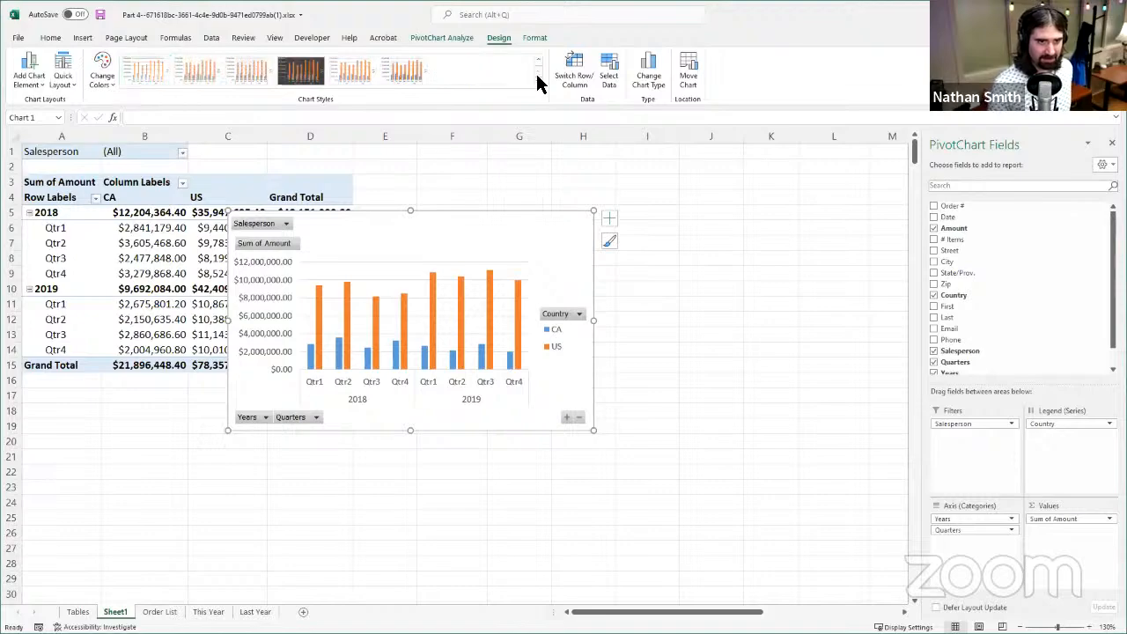
{"action": "left_click", "coordinate": [247, 74]}
{"action": "left_click", "coordinate": [414, 78]}
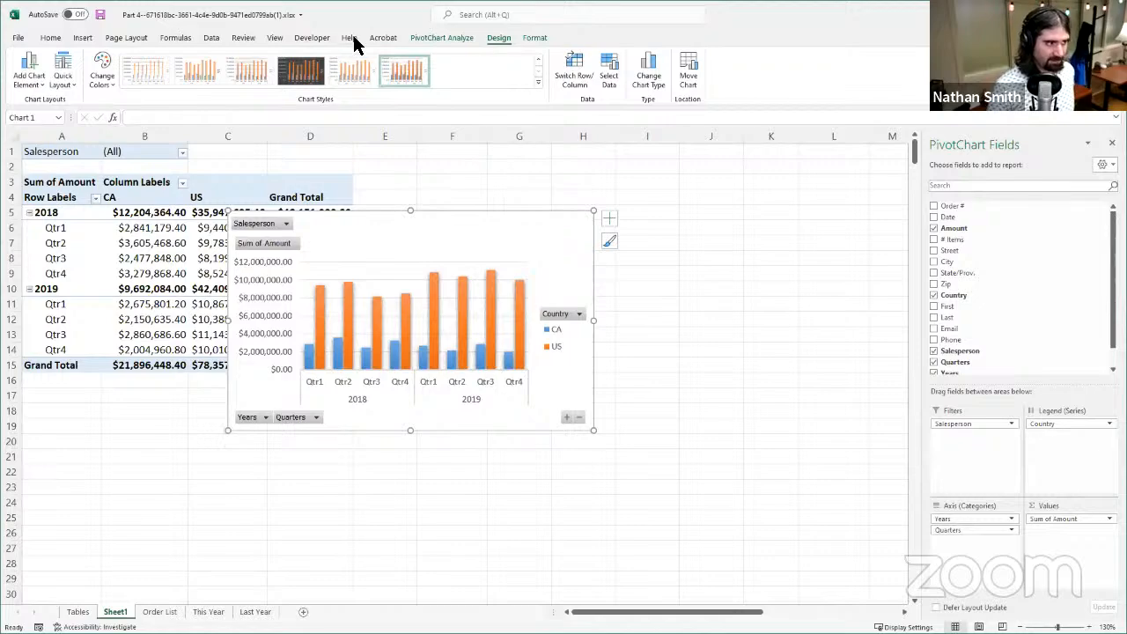
- Switch the PivotChart's rows and columns to group by country and switch them back
{"action": "left_click", "coordinate": [588, 77]}
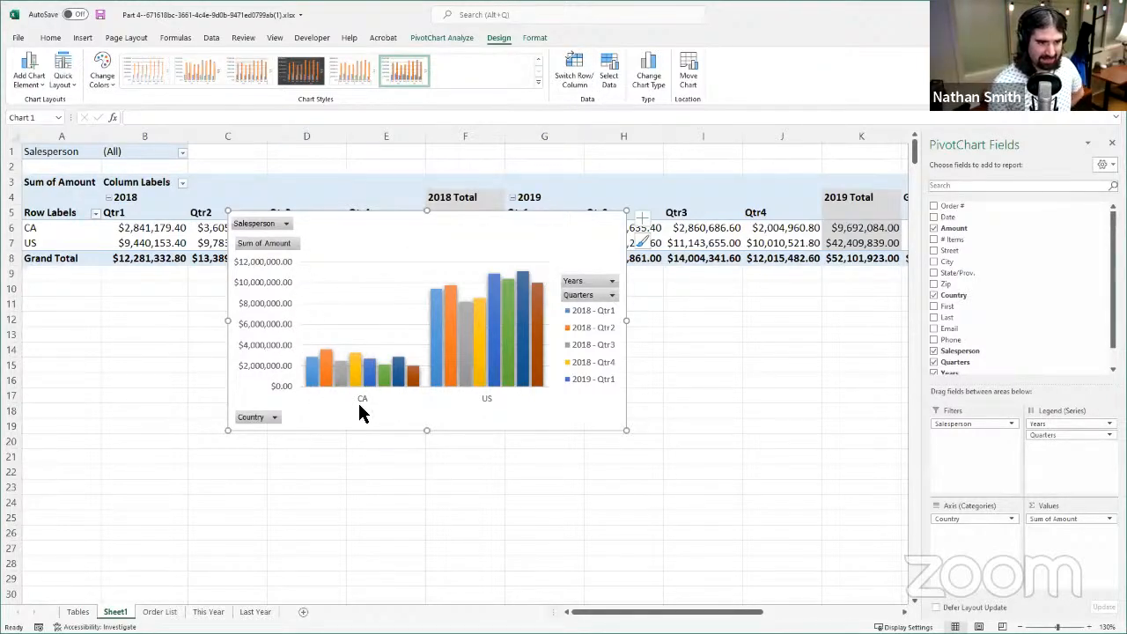
{"action": "left_click", "coordinate": [574, 70]}
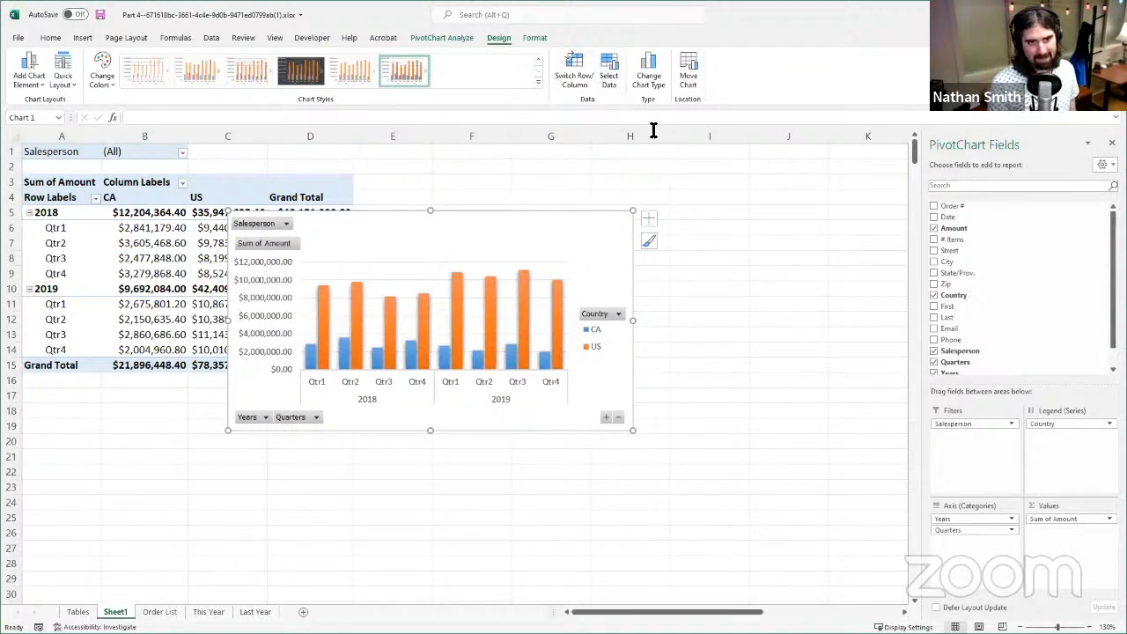
- Move the PivotChart up beside the PivotTable's US column and filter it to a single salesperson
{"action": "left_click", "coordinate": [539, 37]}
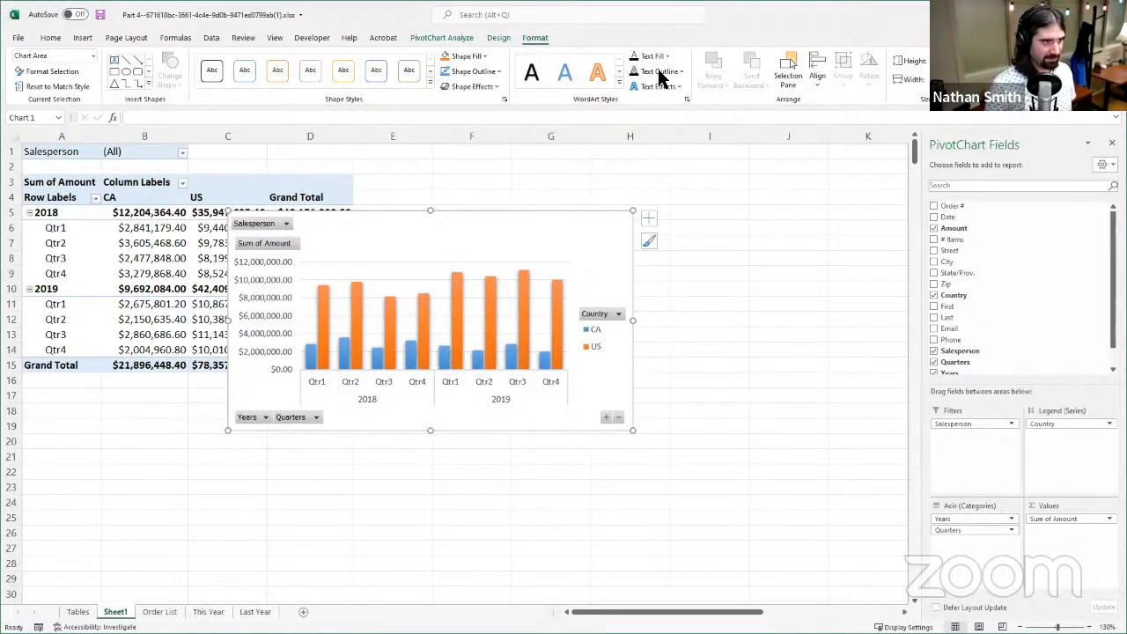
{"action": "left_click_drag", "start_coordinate": [535, 221], "coordinate": [584, 194]}
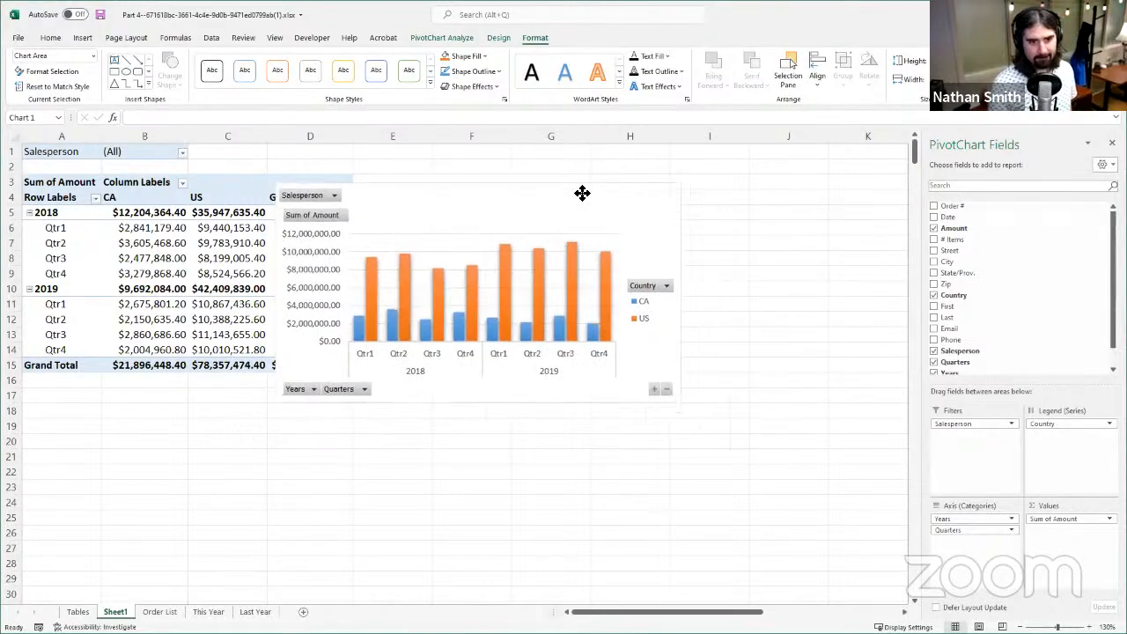
{"action": "left_click", "coordinate": [333, 197]}
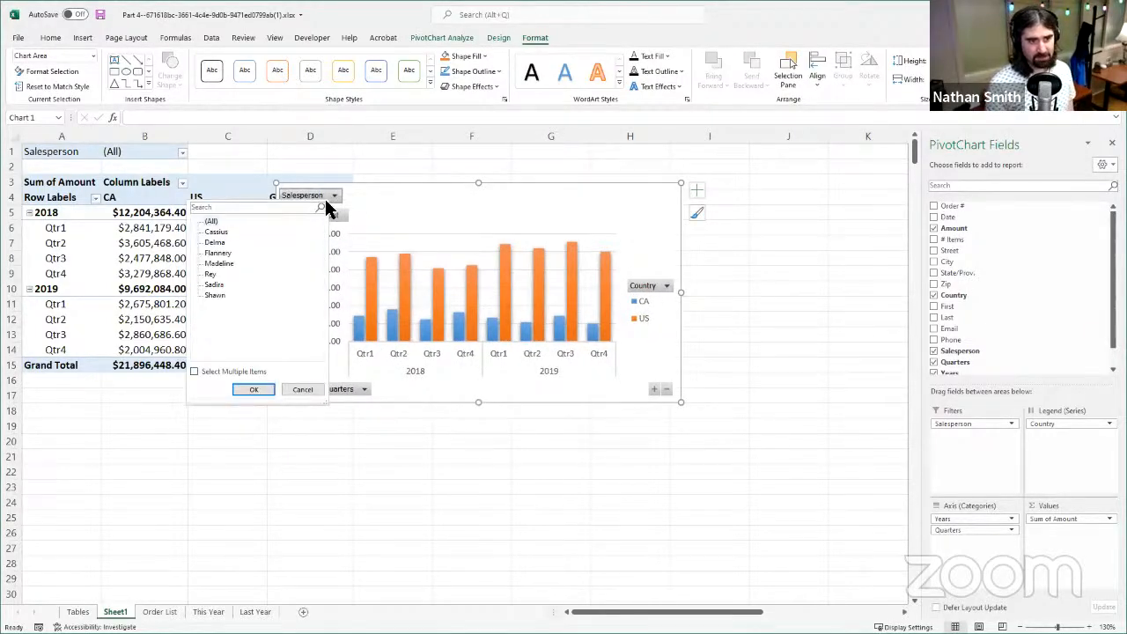
{"action": "left_click", "coordinate": [408, 206]}
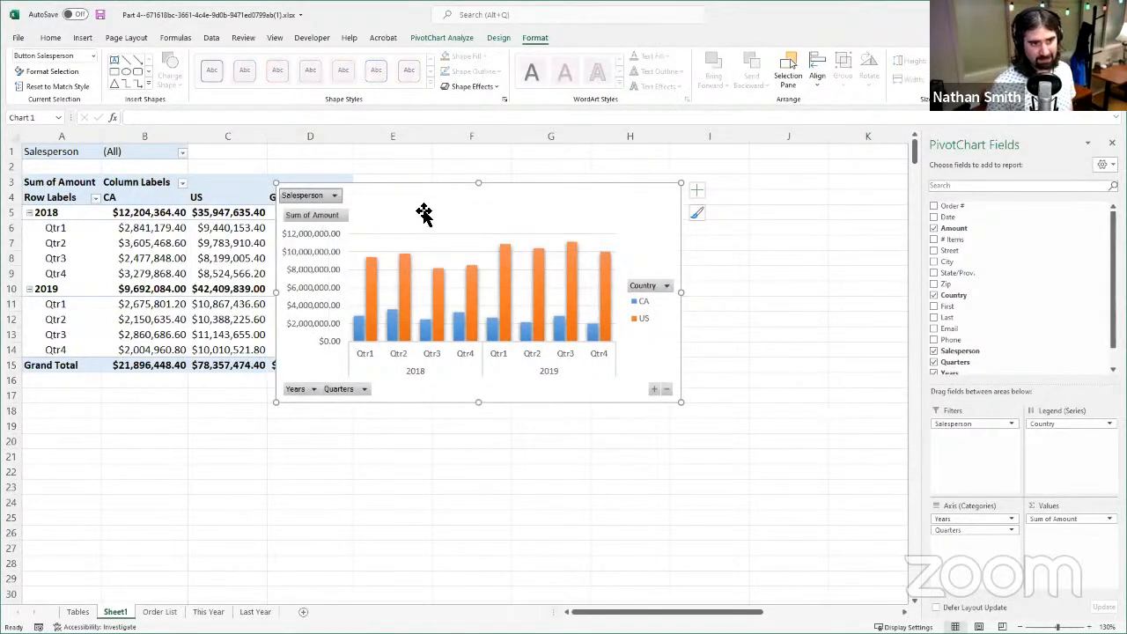
{"action": "left_click", "coordinate": [330, 198]}
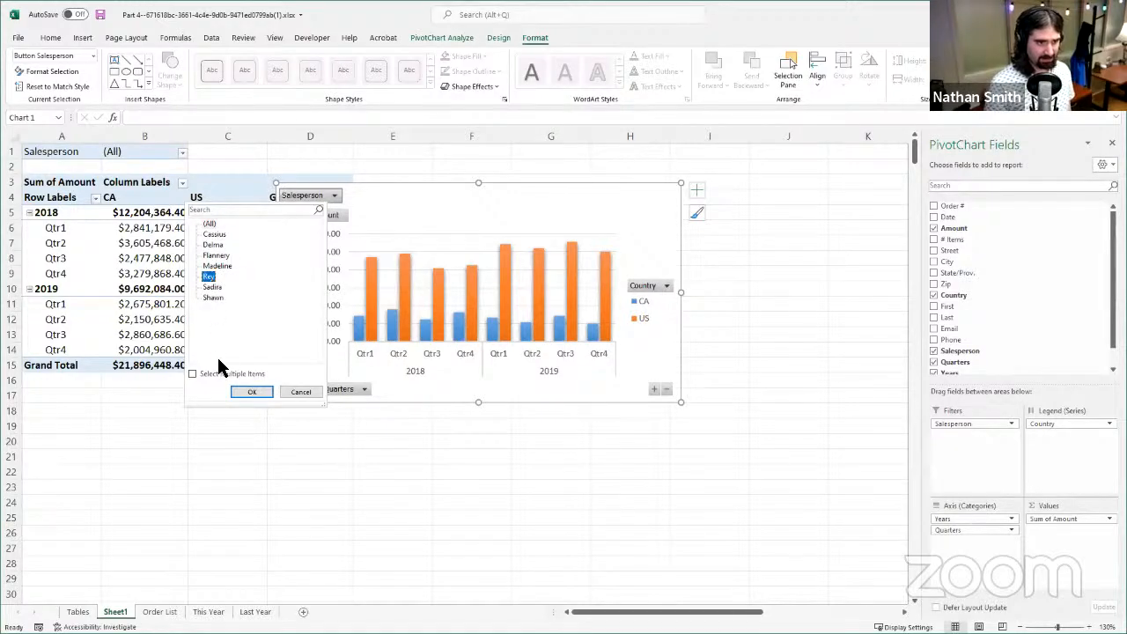
{"action": "left_click", "coordinate": [254, 398]}
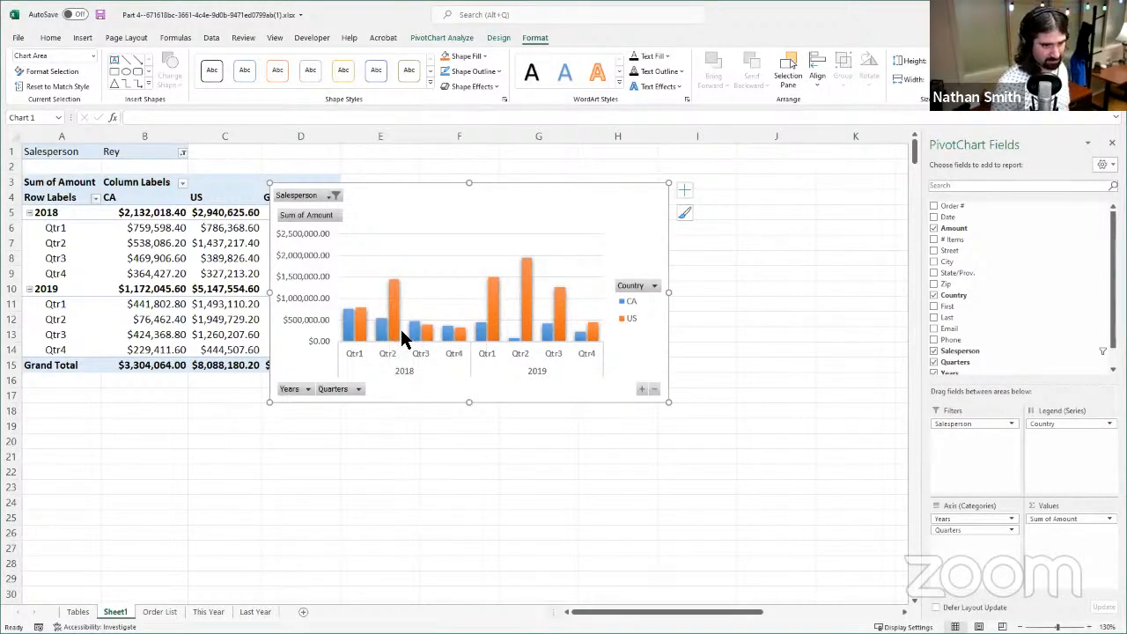
- Reset the PivotChart's Salesperson filter to (All) and check the Country filter options
{"action": "left_click", "coordinate": [334, 195]}
{"action": "left_click", "coordinate": [211, 220]}
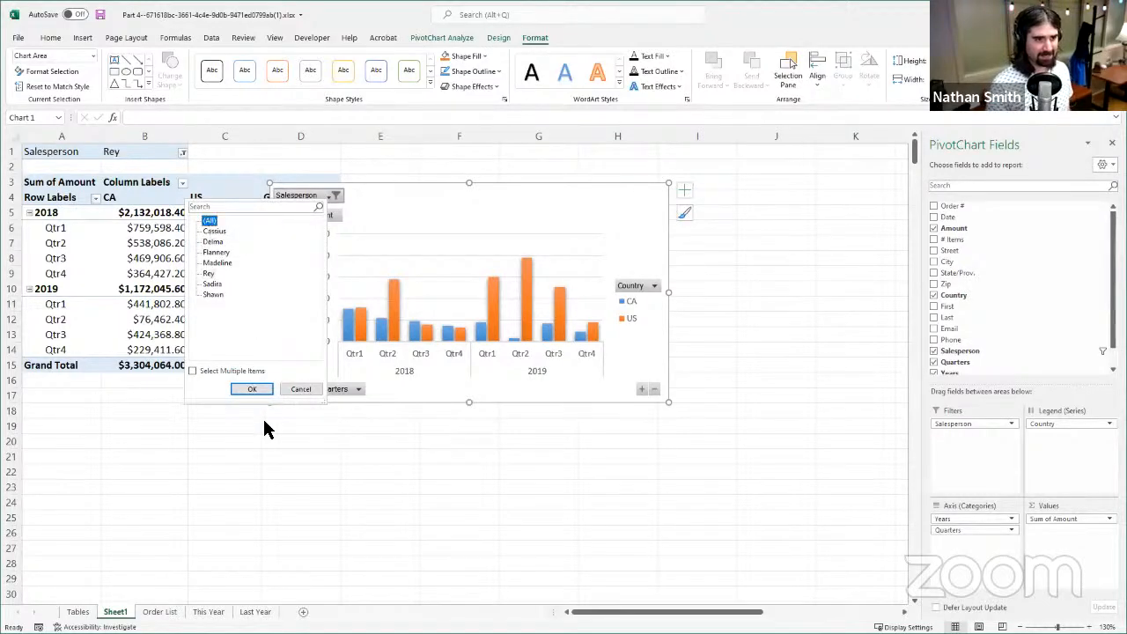
{"action": "left_click", "coordinate": [250, 389]}
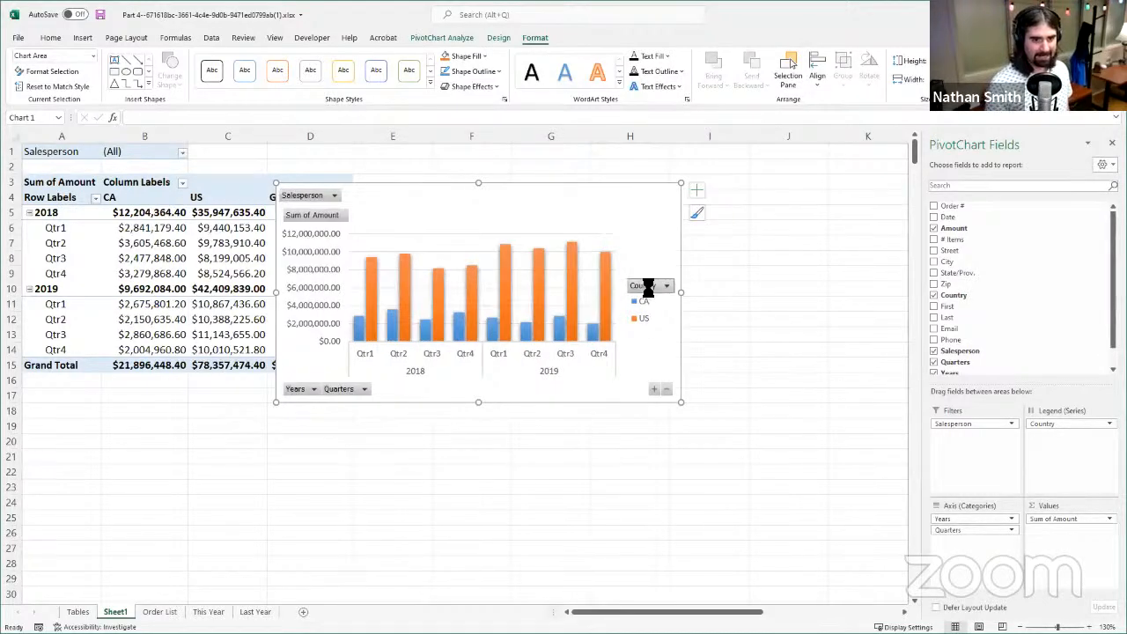
{"action": "left_click", "coordinate": [665, 285]}
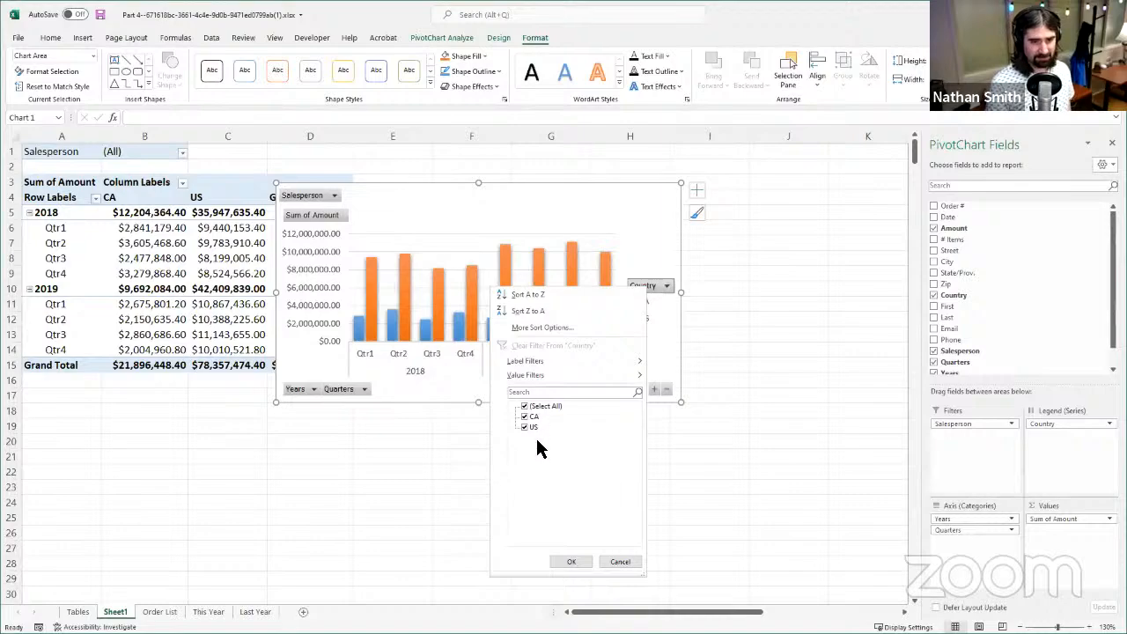
{"action": "left_click", "coordinate": [304, 391]}
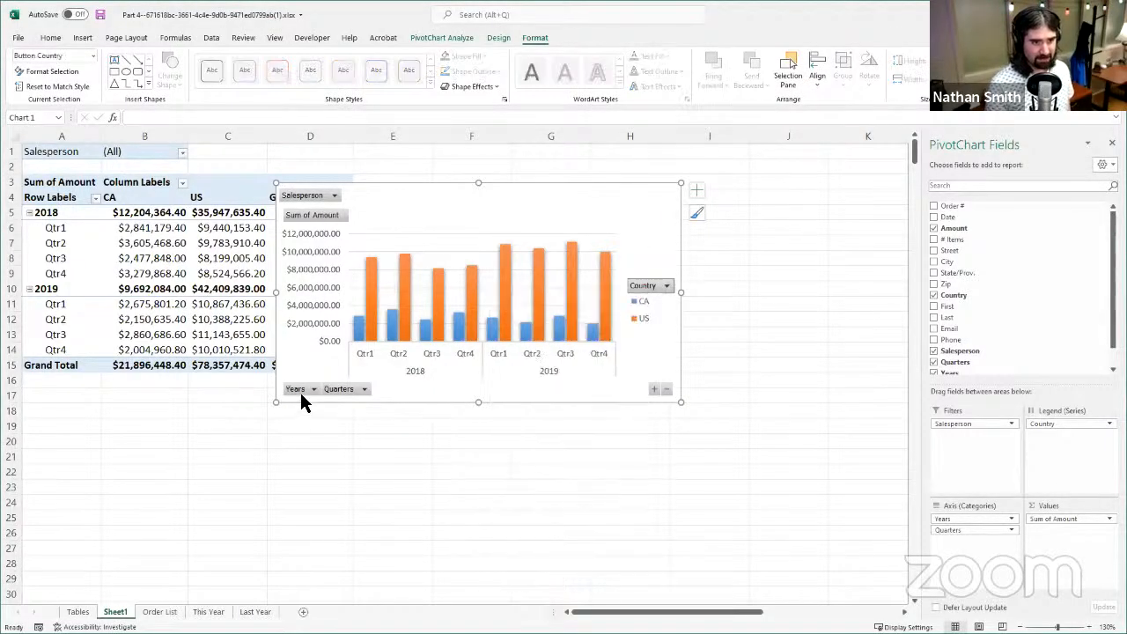
- Filter the PivotChart's Years to 2019 only, excluding all other years and date ranges, and clear that filter again
{"action": "left_click", "coordinate": [304, 391]}
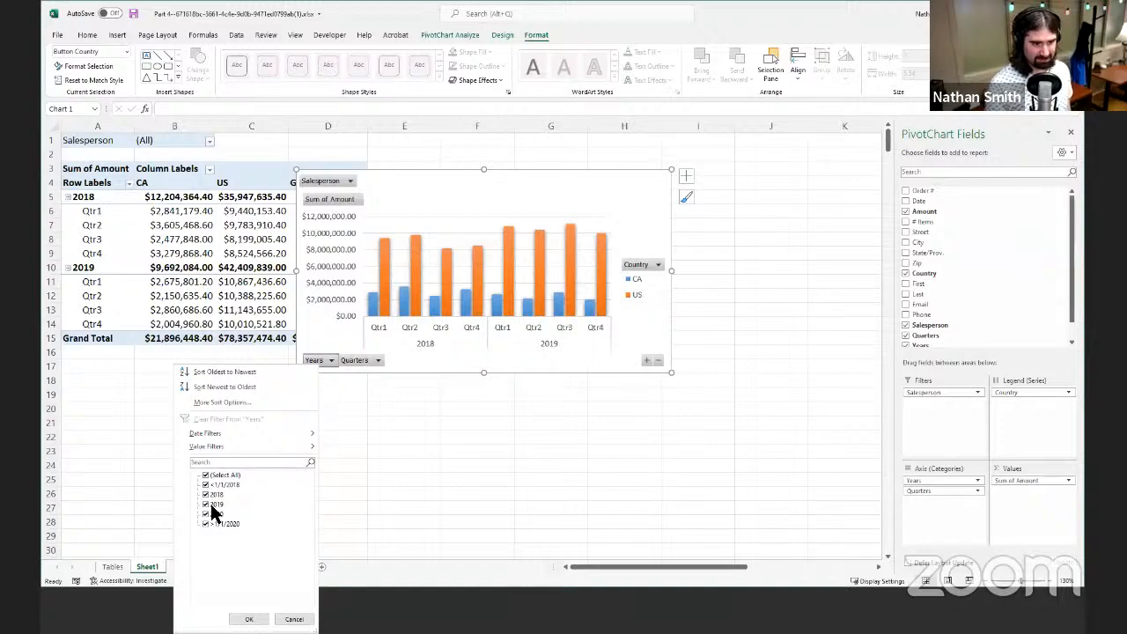
{"action": "left_click", "coordinate": [207, 494]}
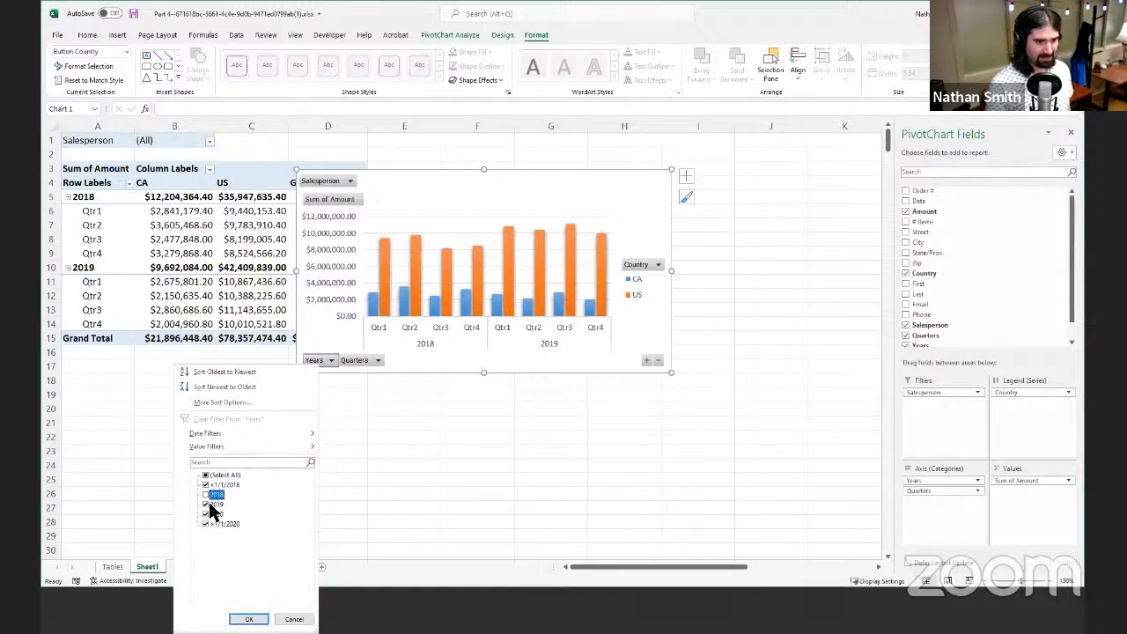
{"action": "left_click", "coordinate": [207, 513]}
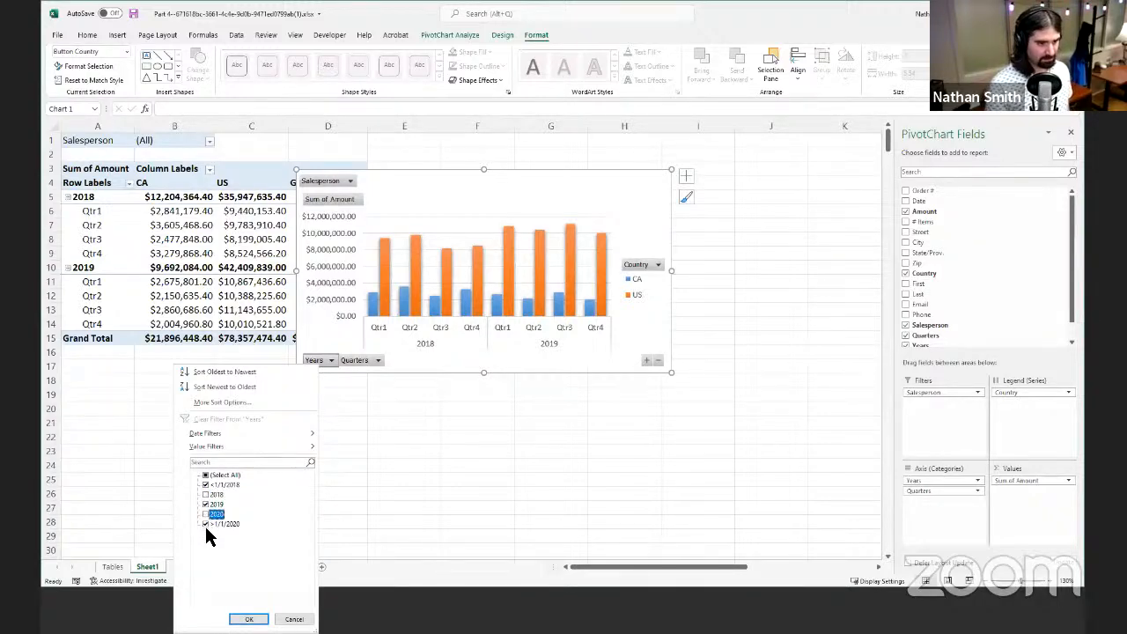
{"action": "left_click", "coordinate": [207, 524]}
{"action": "left_click", "coordinate": [206, 485]}
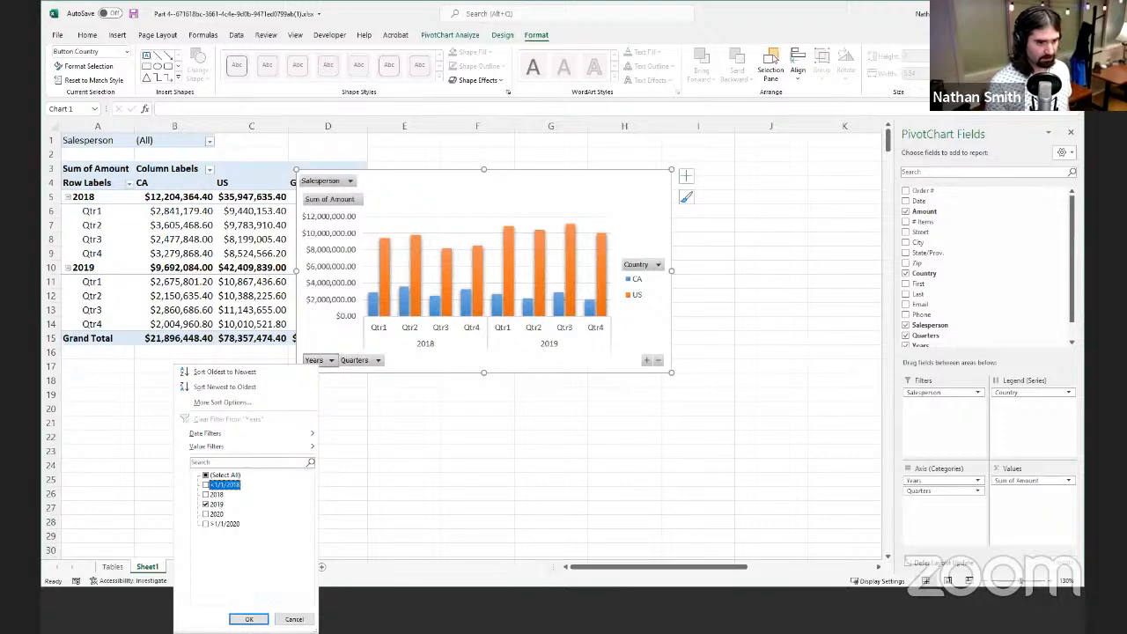
{"action": "left_click", "coordinate": [249, 618]}
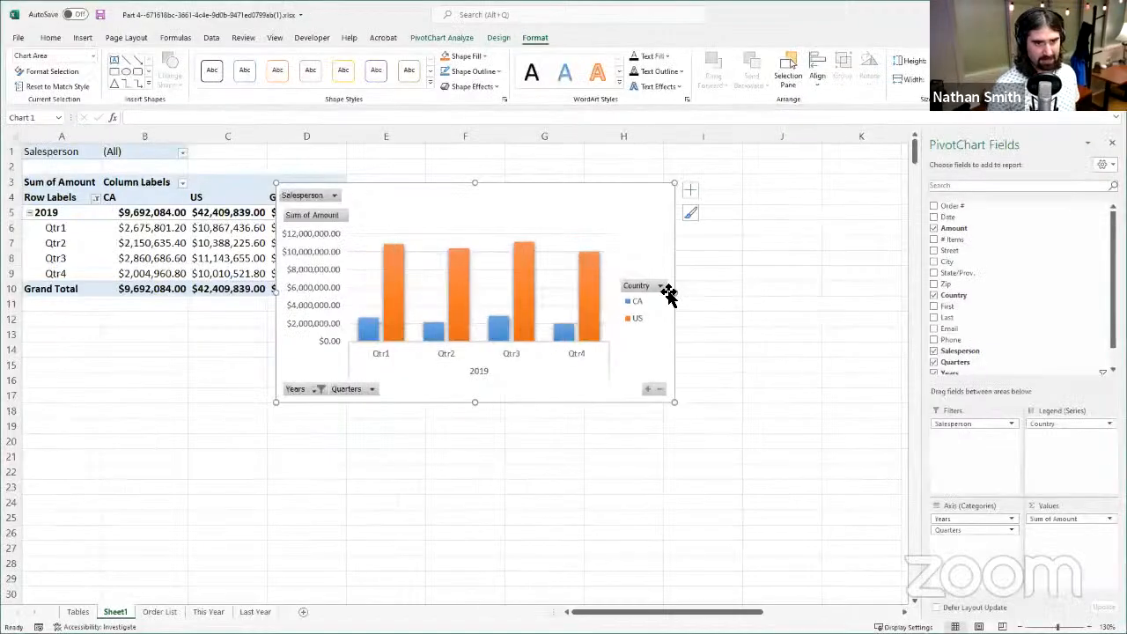
{"action": "left_click", "coordinate": [315, 389]}
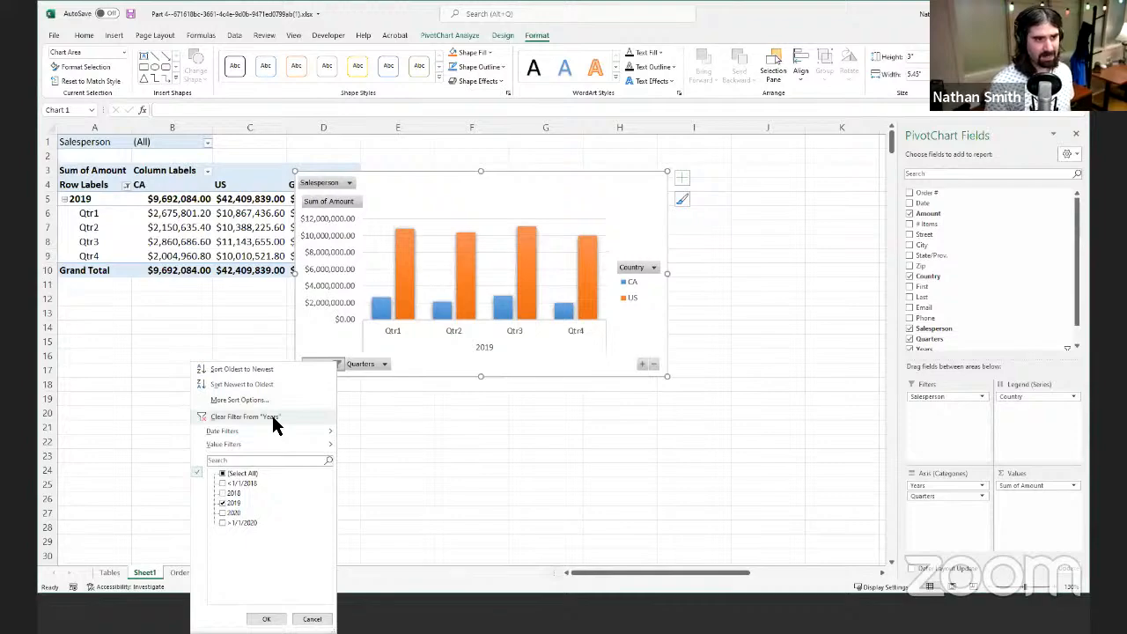
{"action": "left_click", "coordinate": [273, 425]}
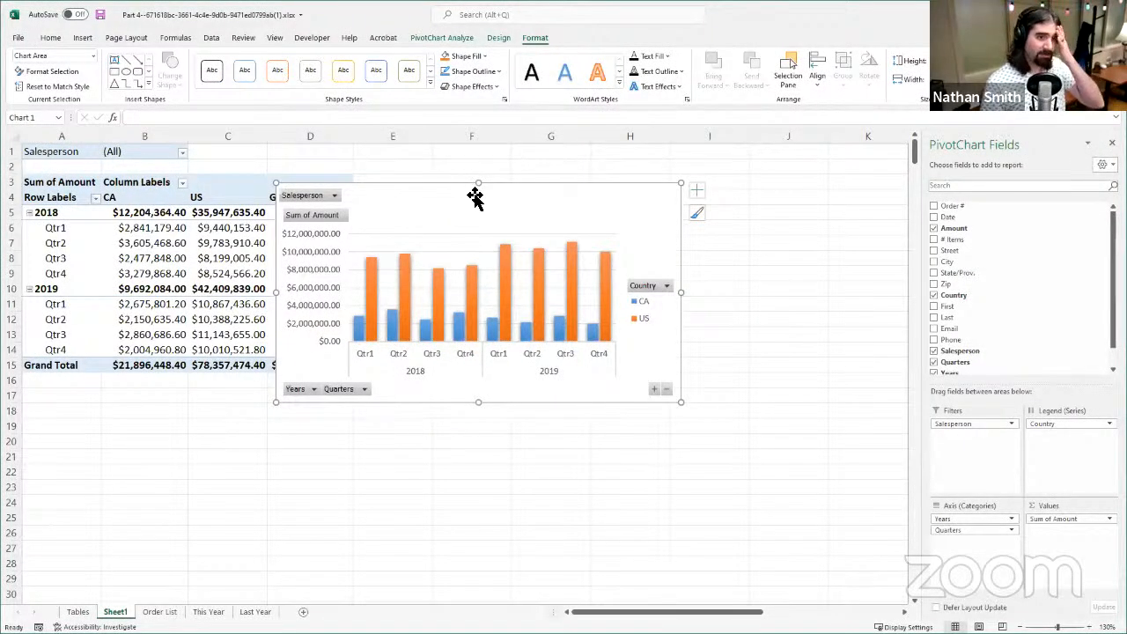
- Move the PivotChart to the empty columns beside the Grand Total column so the whole PivotTable is uncovered
{"action": "left_click_drag", "start_coordinate": [475, 195], "coordinate": [621, 212]}
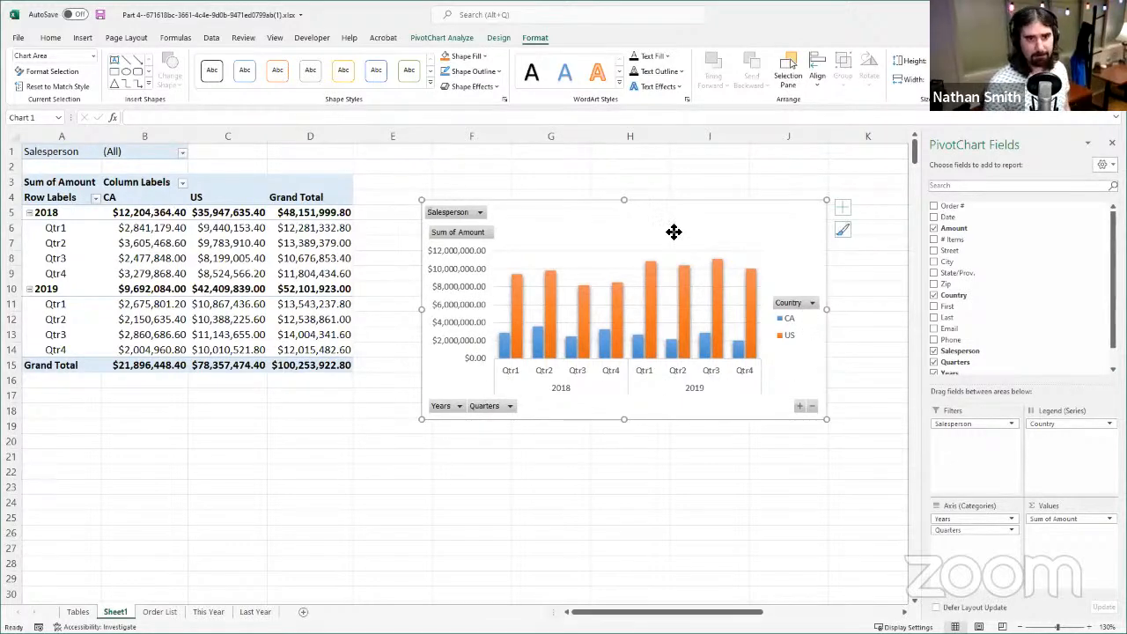
{"action": "left_click_drag", "start_coordinate": [673, 231], "coordinate": [532, 207]}
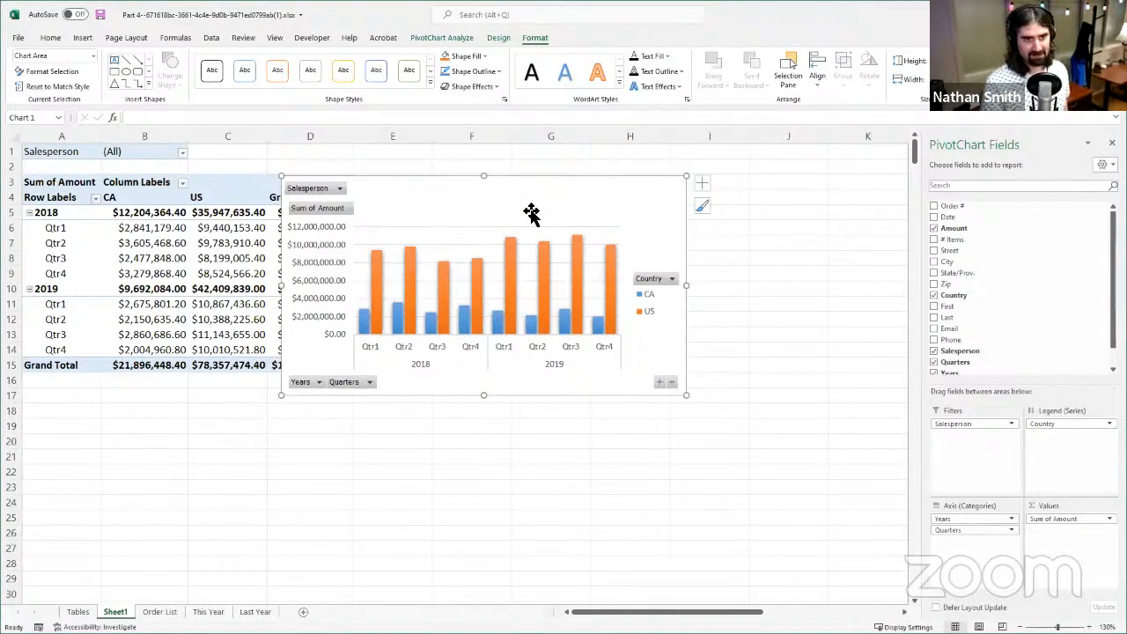
{"action": "left_click_drag", "start_coordinate": [560, 208], "coordinate": [516, 266]}
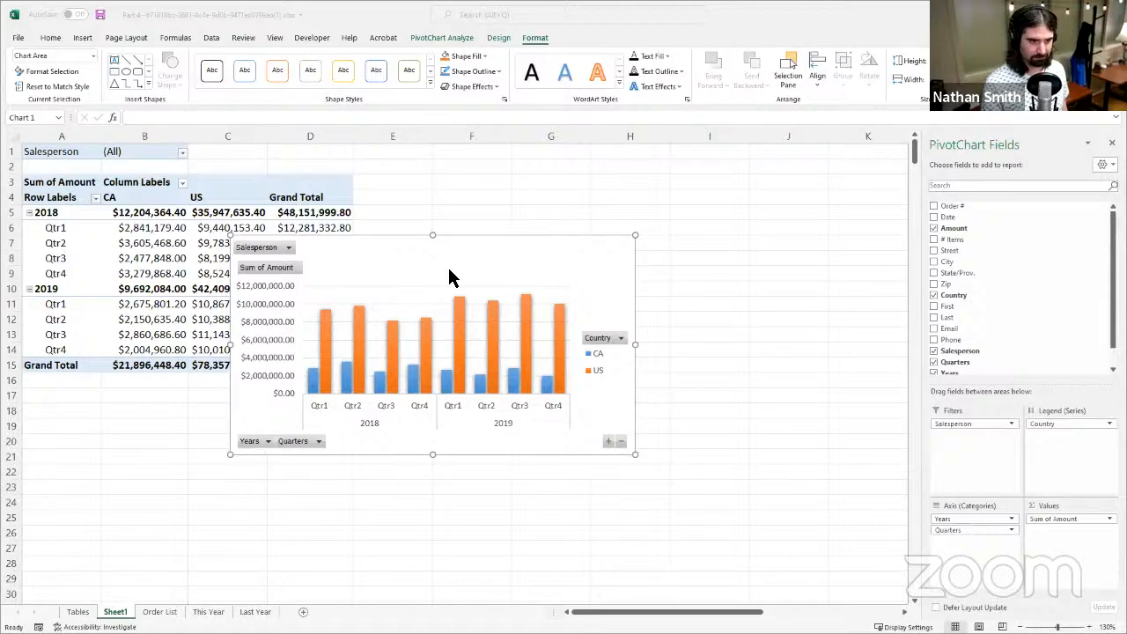
{"action": "left_click_drag", "start_coordinate": [535, 254], "coordinate": [727, 244]}
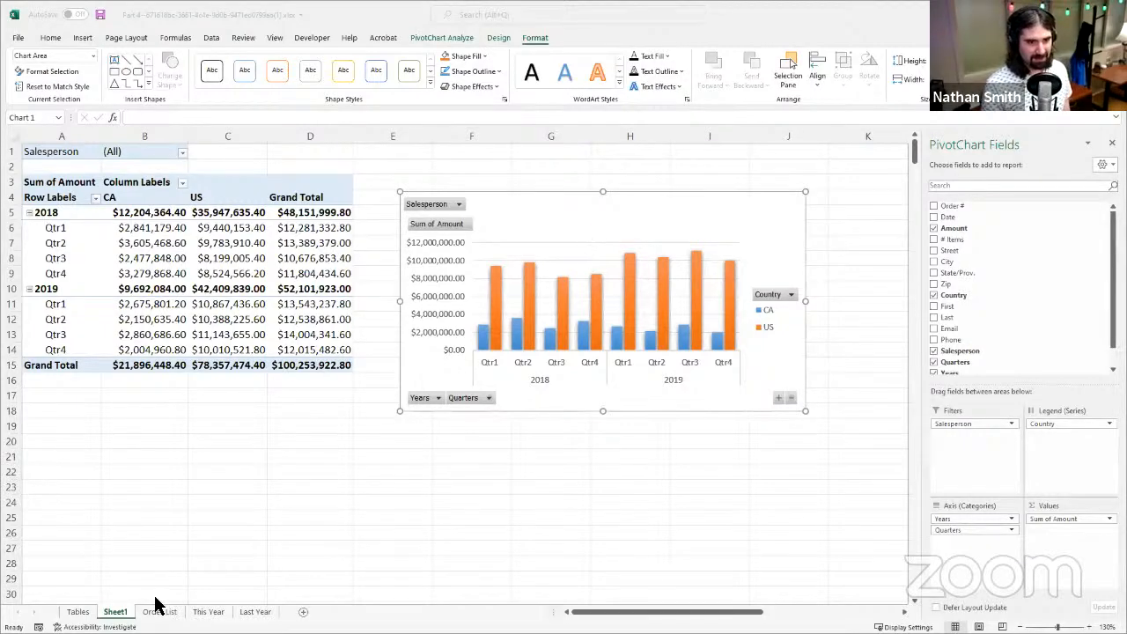
- Compare the This Year and Last Year sheets and inspect the list of names offered in cell A2 of This Year
{"action": "left_click", "coordinate": [222, 611]}
{"action": "left_click", "coordinate": [219, 611]}
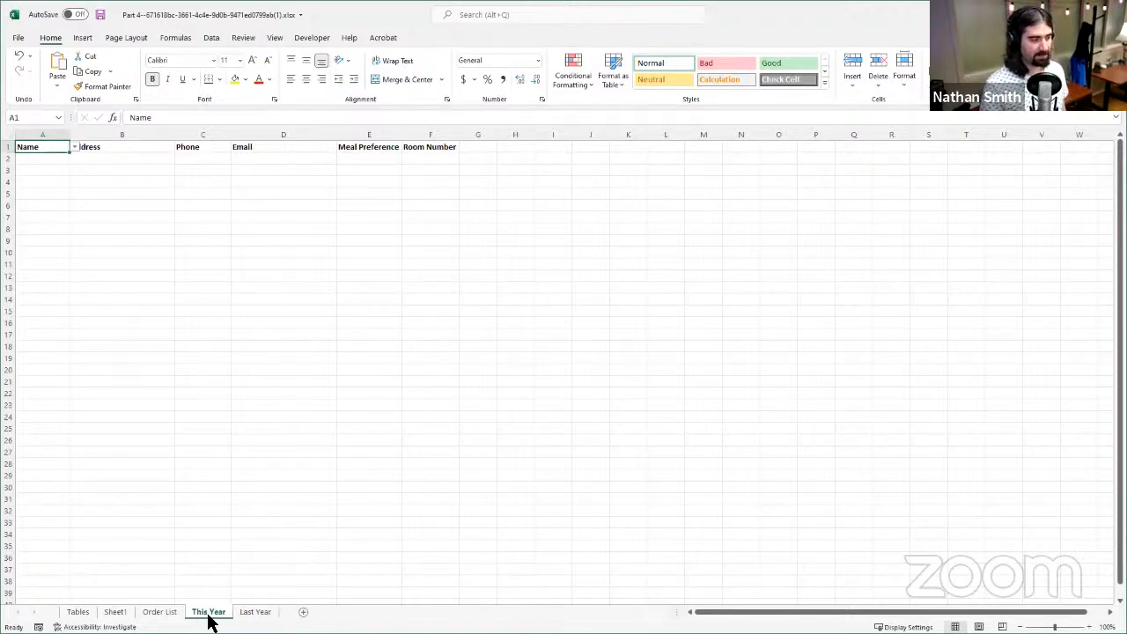
{"action": "left_click", "coordinate": [256, 612]}
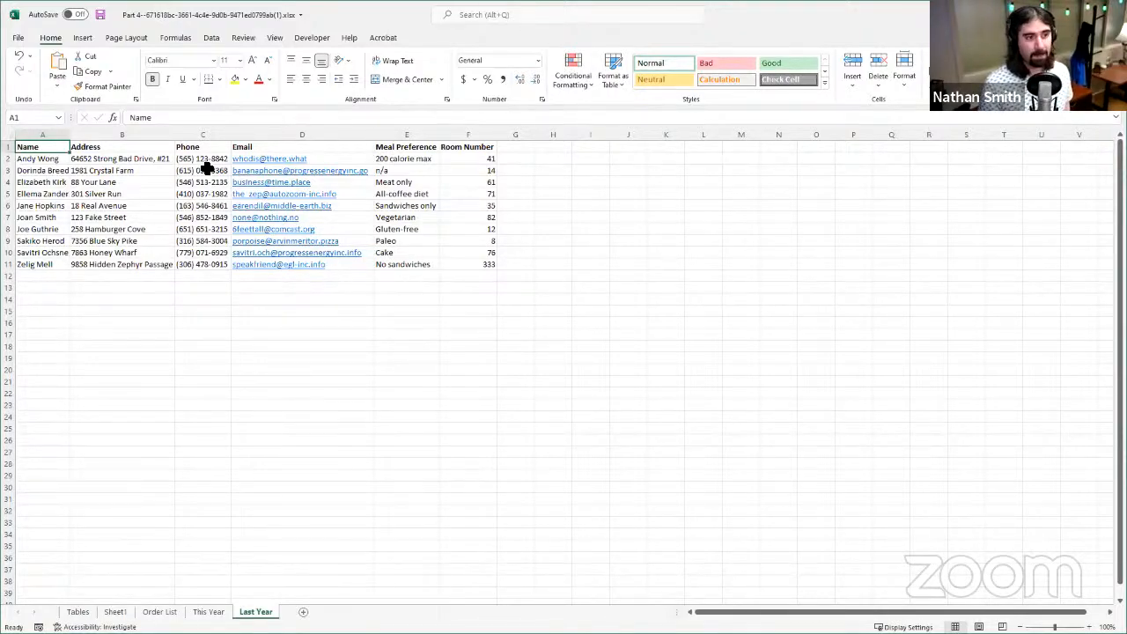
{"action": "left_click", "coordinate": [210, 612]}
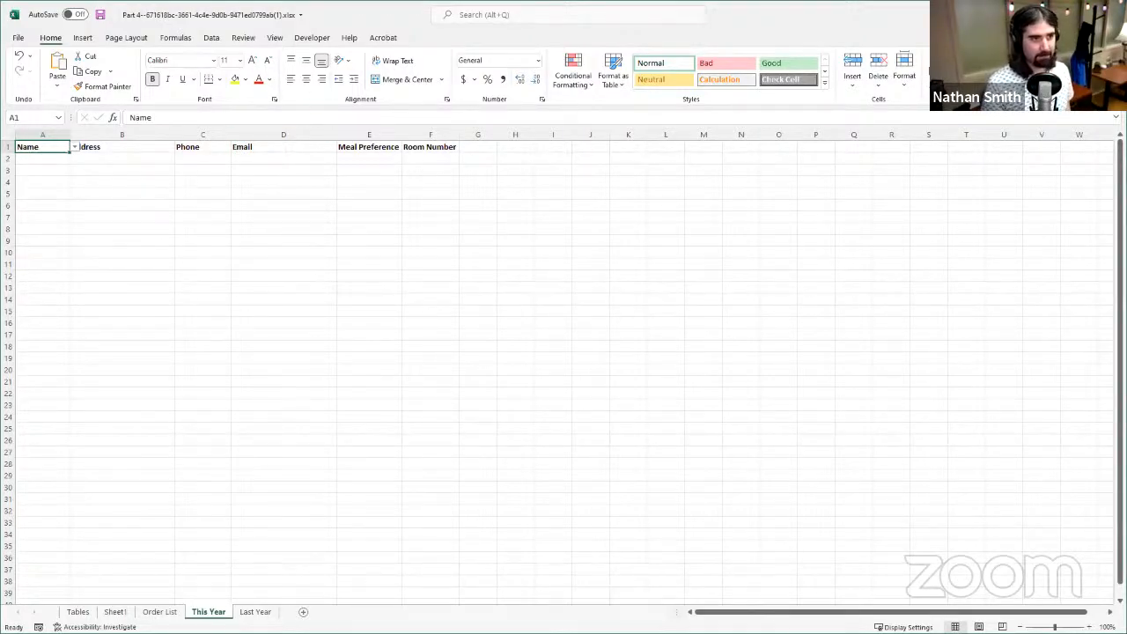
{"action": "left_click", "coordinate": [52, 156]}
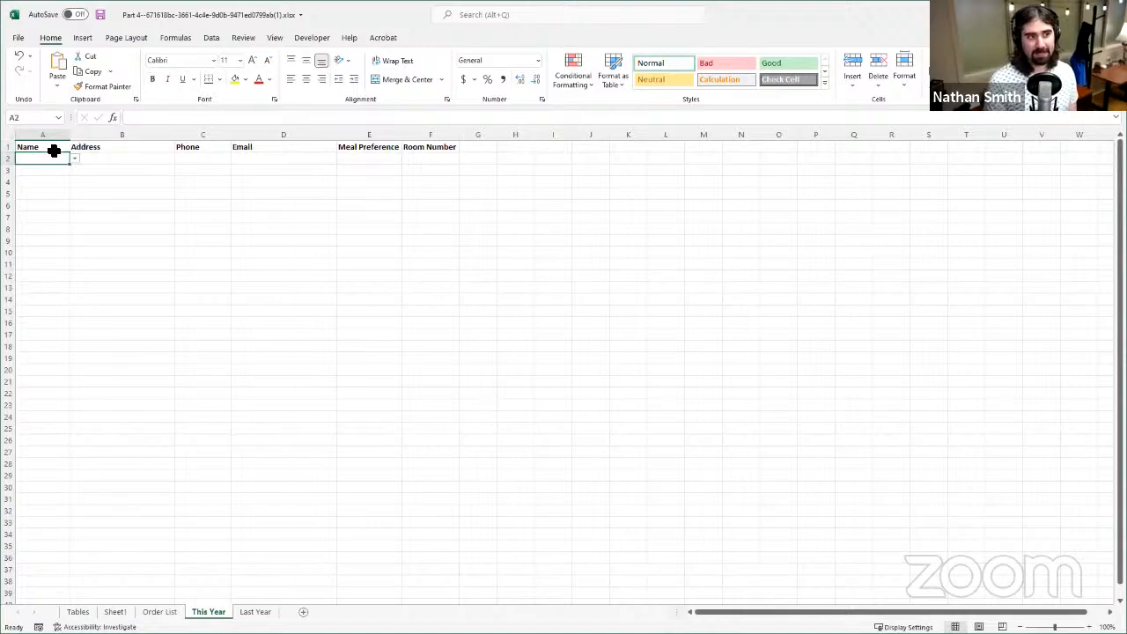
{"action": "left_click", "coordinate": [52, 178]}
{"action": "left_click", "coordinate": [51, 162]}
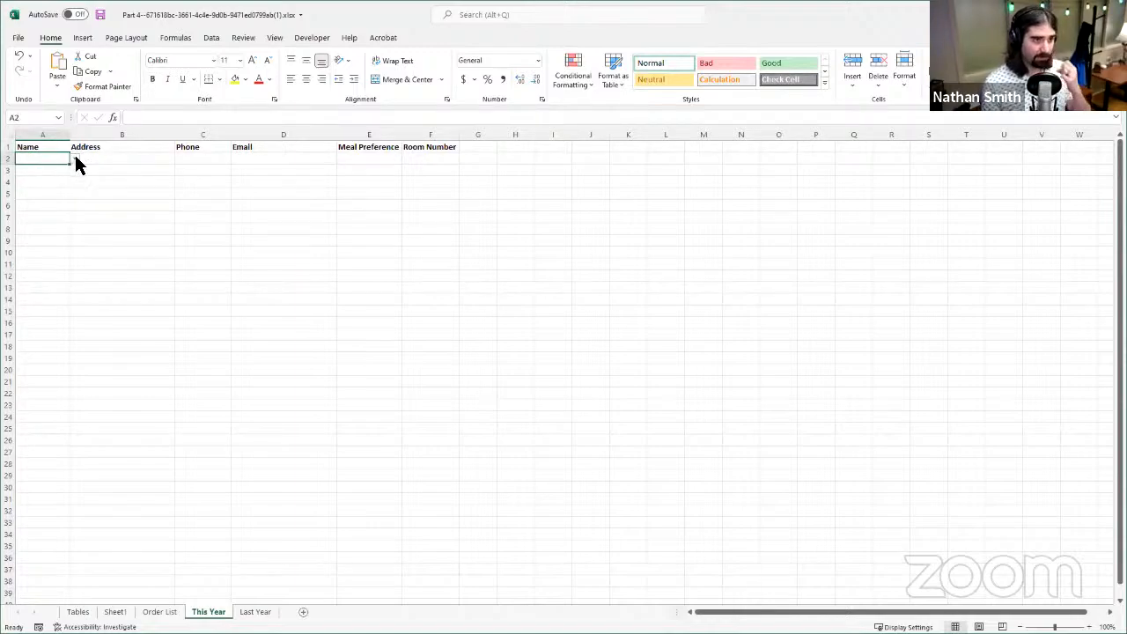
{"action": "left_click", "coordinate": [76, 159]}
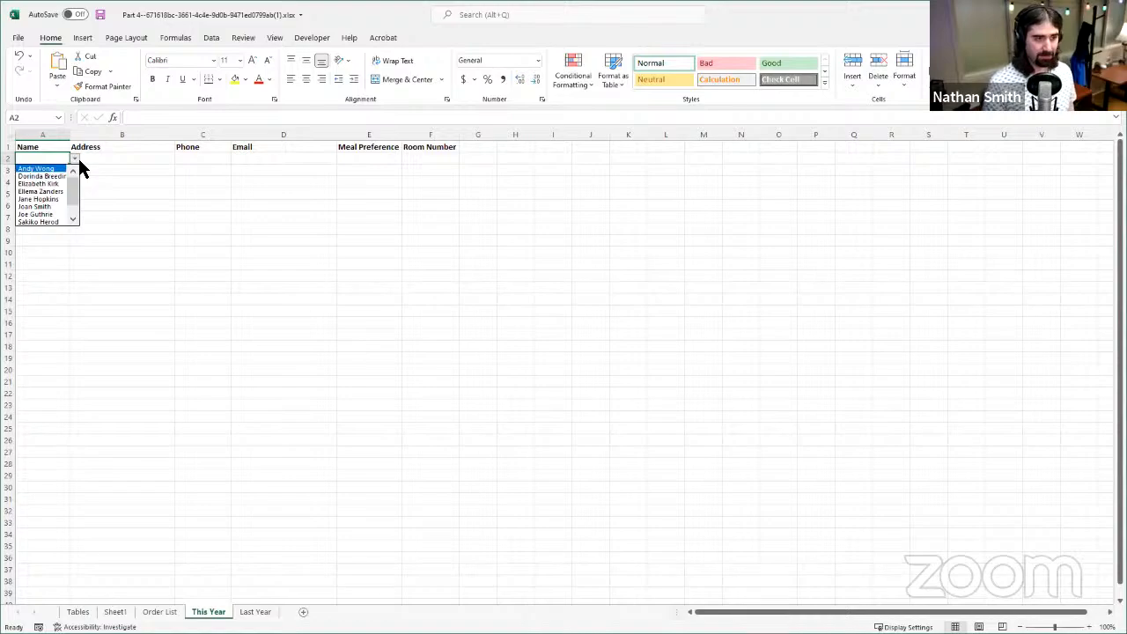
{"action": "left_click", "coordinate": [77, 161]}
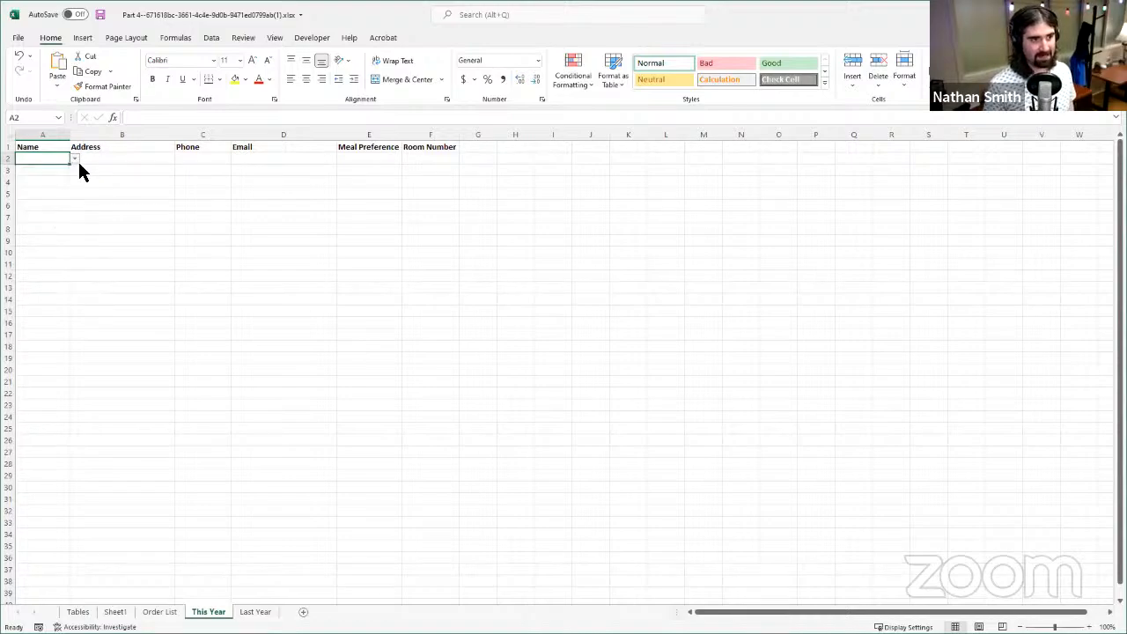
{"action": "left_click", "coordinate": [75, 159]}
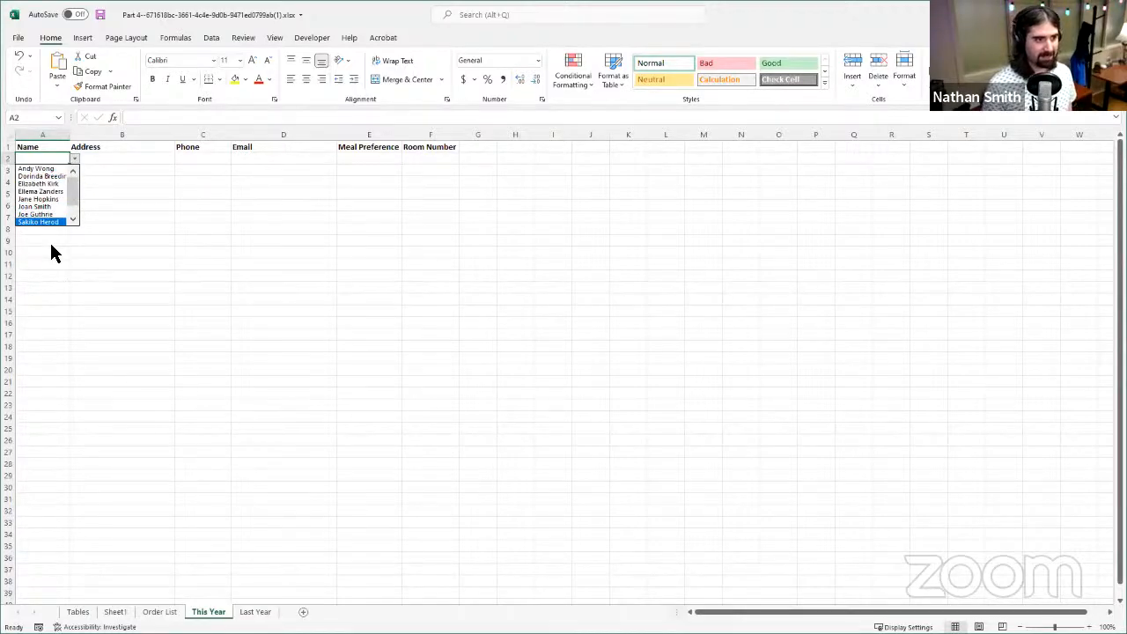
{"action": "left_click", "coordinate": [74, 157]}
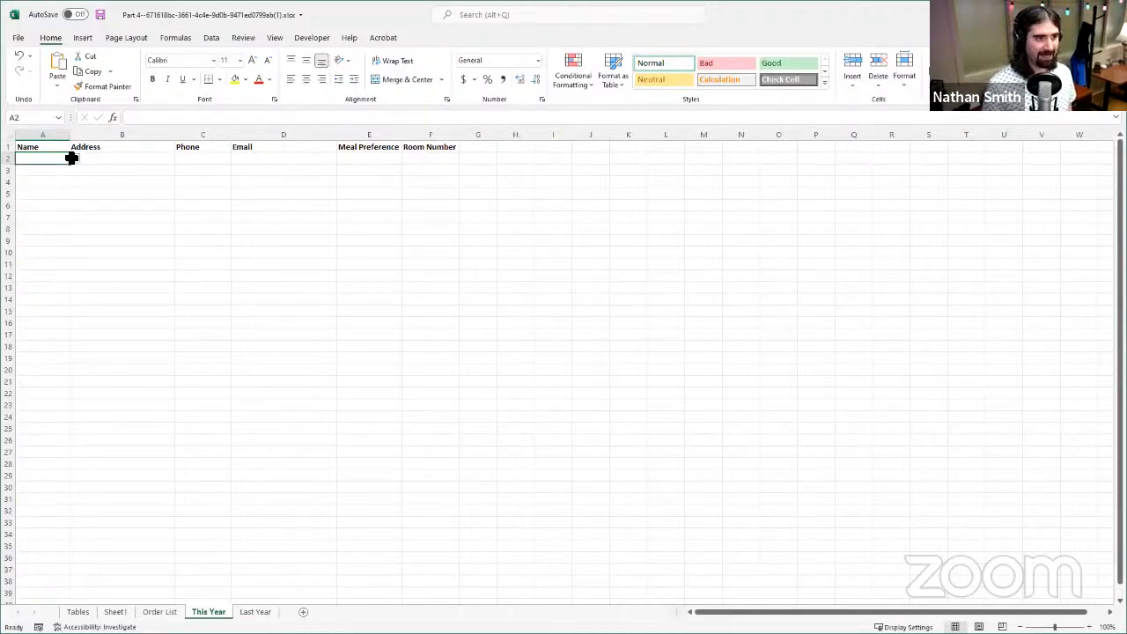
- Check the source names on the Last Year sheet and choose a person's name from the list in cell A2 of This Year
{"action": "left_click", "coordinate": [255, 614]}
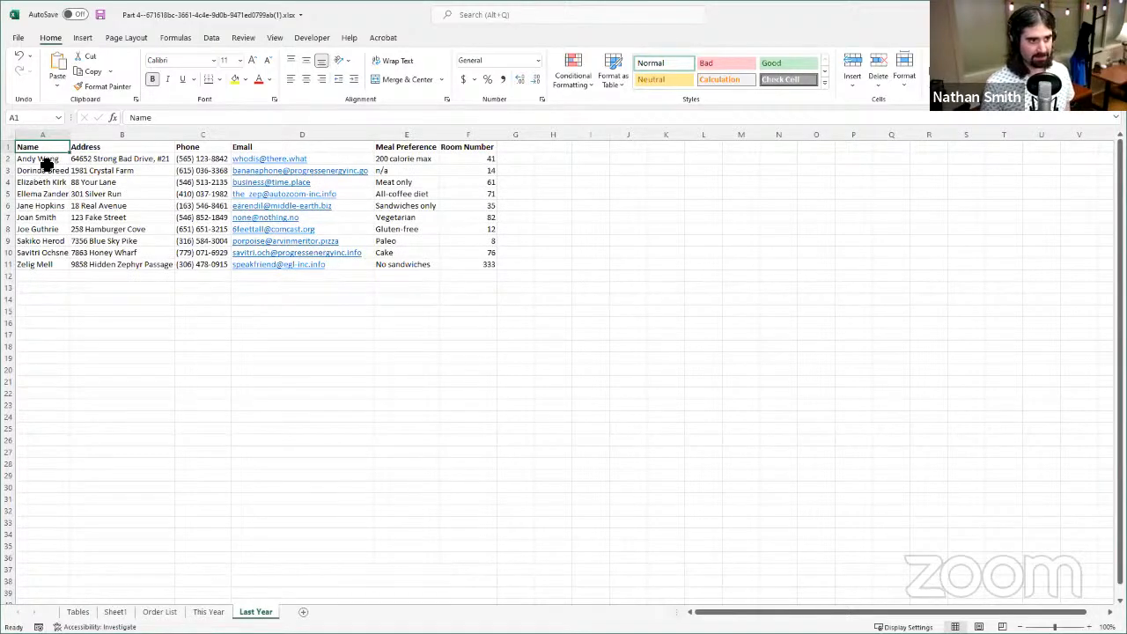
{"action": "mouse_move", "coordinate": [47, 165]}
{"action": "left_mouse_down"}
{"action": "mouse_move", "coordinate": [56, 267]}
{"action": "mouse_move", "coordinate": [66, 189]}
{"action": "mouse_move", "coordinate": [55, 156]}
{"action": "left_mouse_up"}
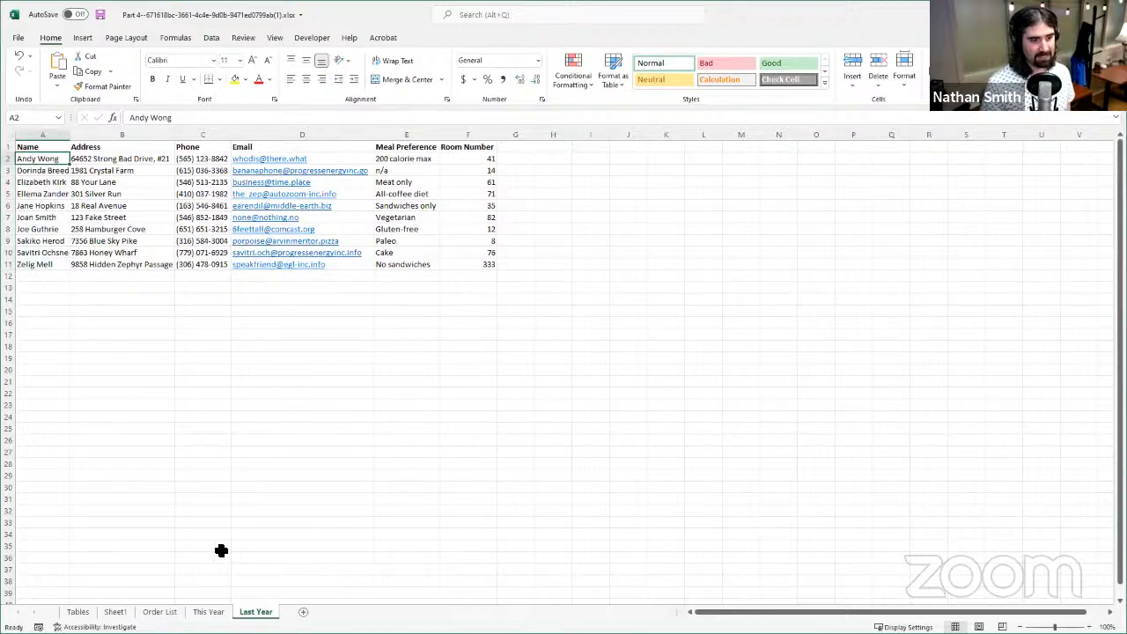
{"action": "left_click", "coordinate": [209, 611]}
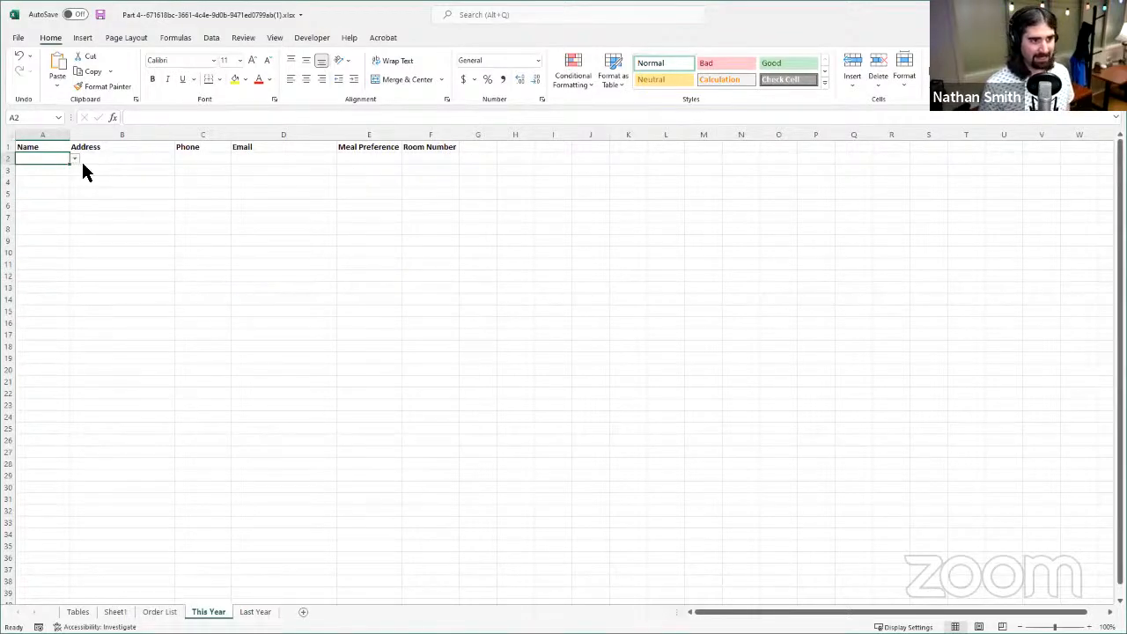
{"action": "left_click", "coordinate": [75, 160]}
{"action": "left_click", "coordinate": [38, 181]}
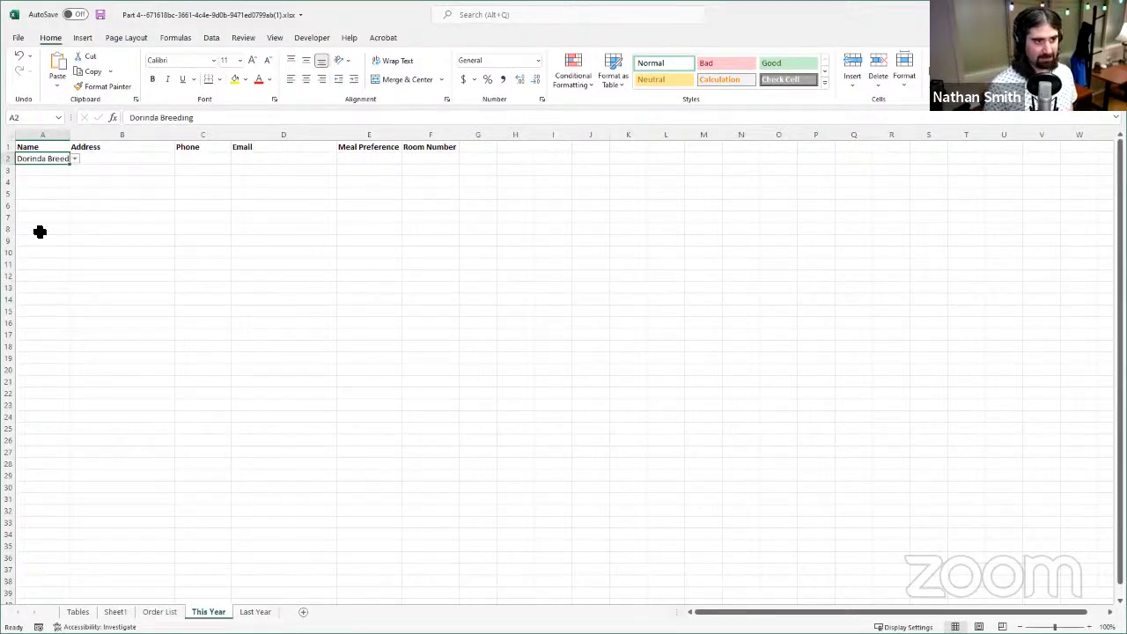
{"action": "left_click", "coordinate": [76, 158]}
{"action": "left_click", "coordinate": [38, 201]}
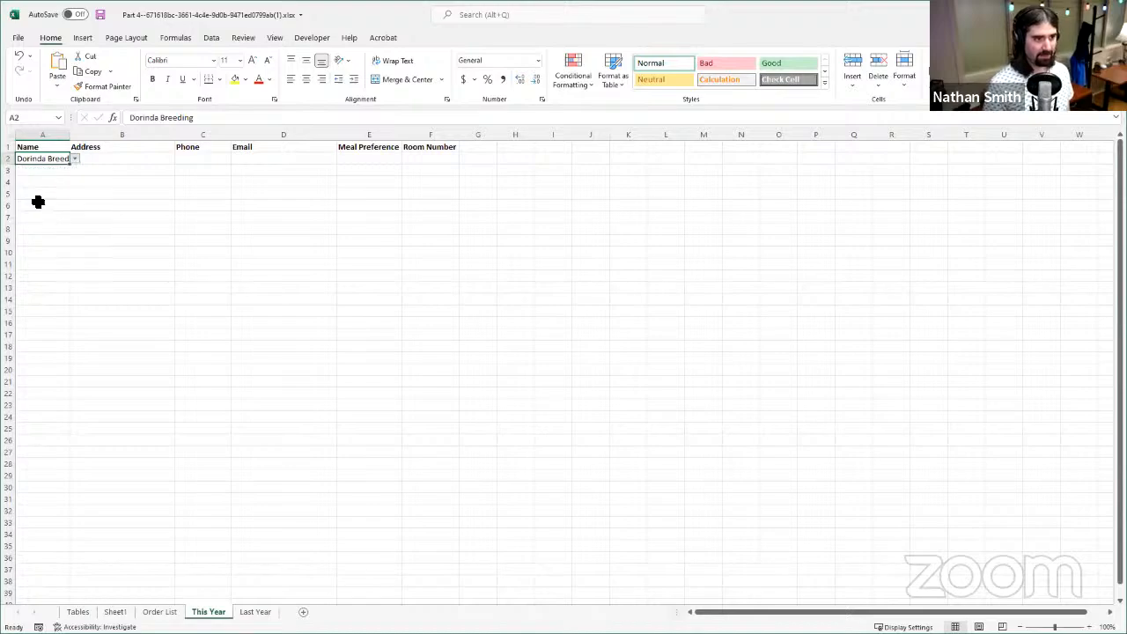
- Change the name chosen in cell A2 of This Year to the person listed in row 9 of Last Year
{"action": "left_click", "coordinate": [75, 159]}
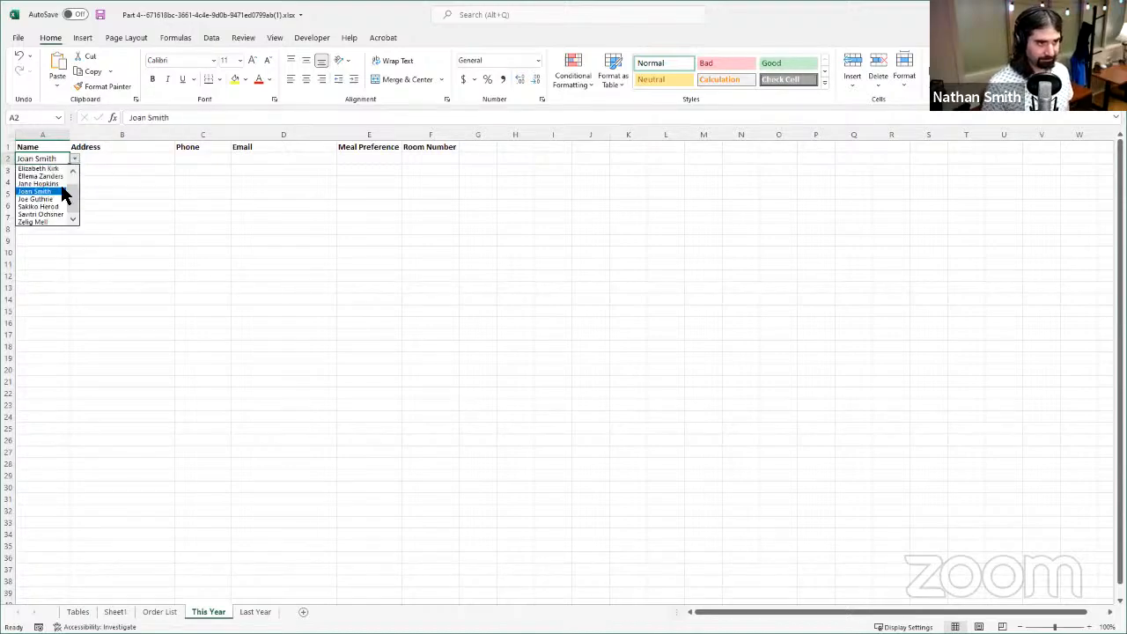
{"action": "left_click", "coordinate": [38, 206]}
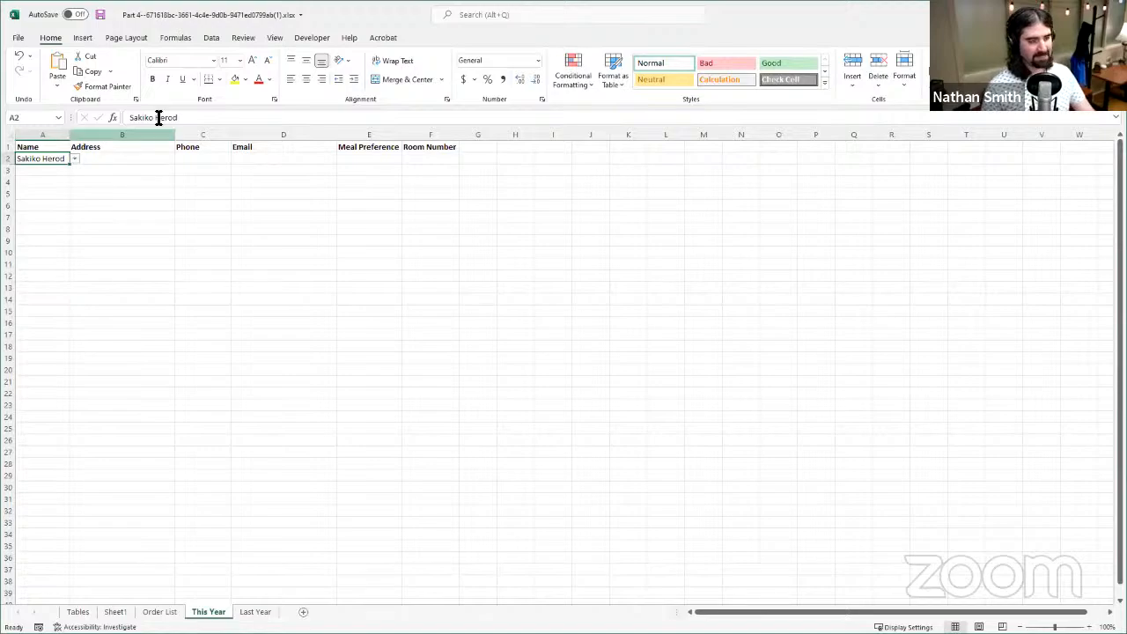
- Start a VLOOKUP formula in the Address cell B2 with A2 as the lookup value
{"action": "left_click", "coordinate": [134, 162]}
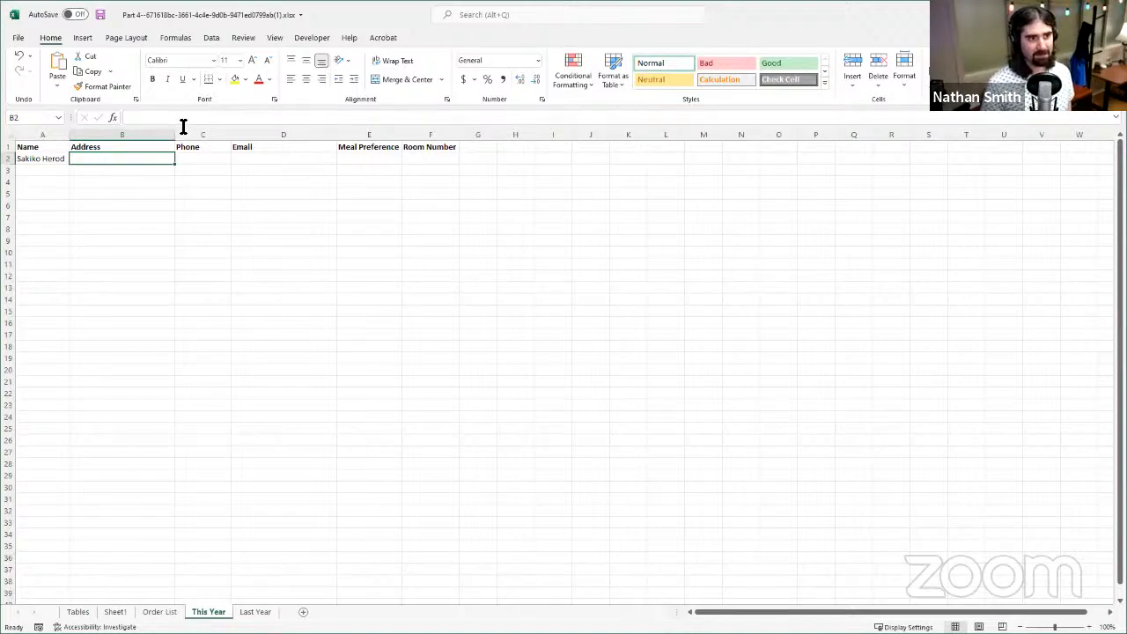
{"action": "key", "text": "F2"}
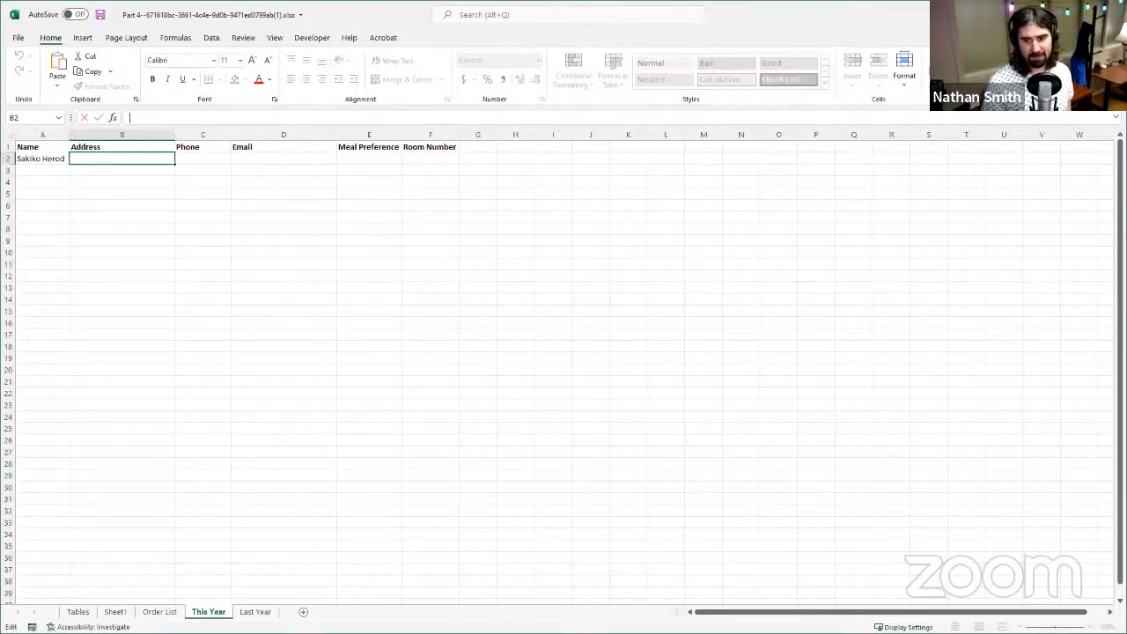
{"action": "left_click", "coordinate": [84, 118]}
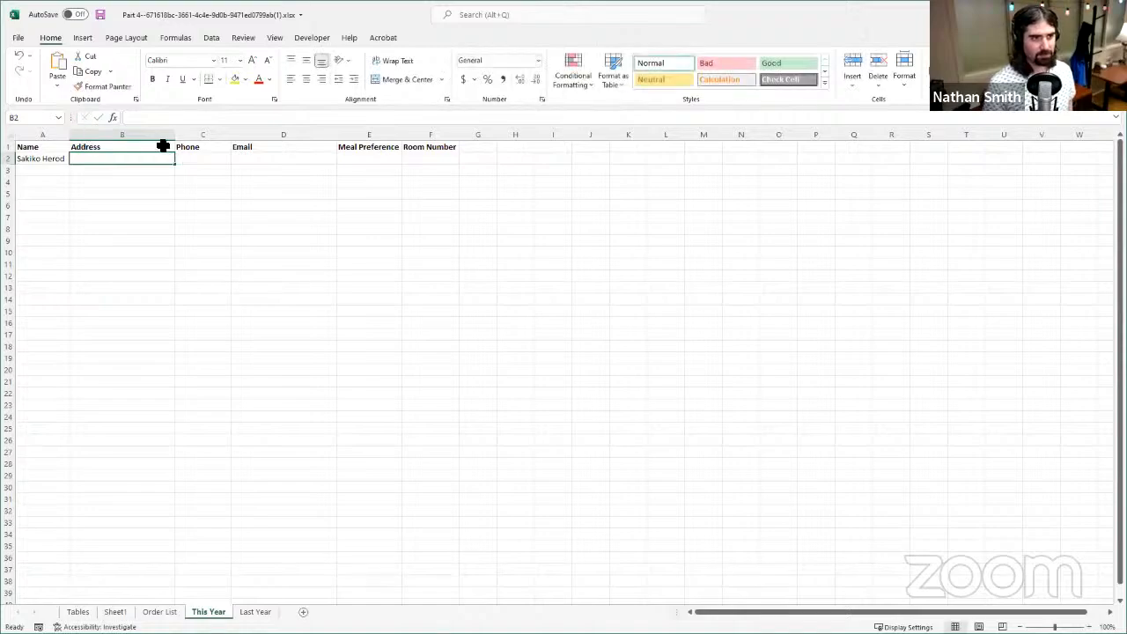
{"action": "scroll", "coordinate": [564, 370], "scroll_direction": "up", "scroll_amount": 2}
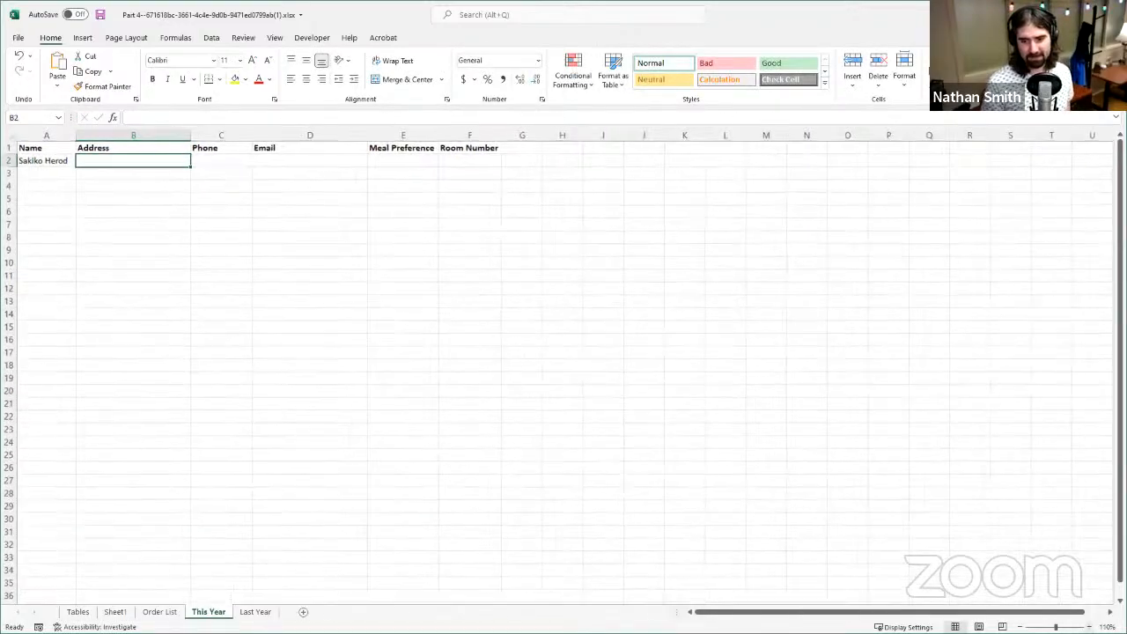
{"action": "scroll", "coordinate": [264, 148], "scroll_direction": "up", "scroll_amount": 1}
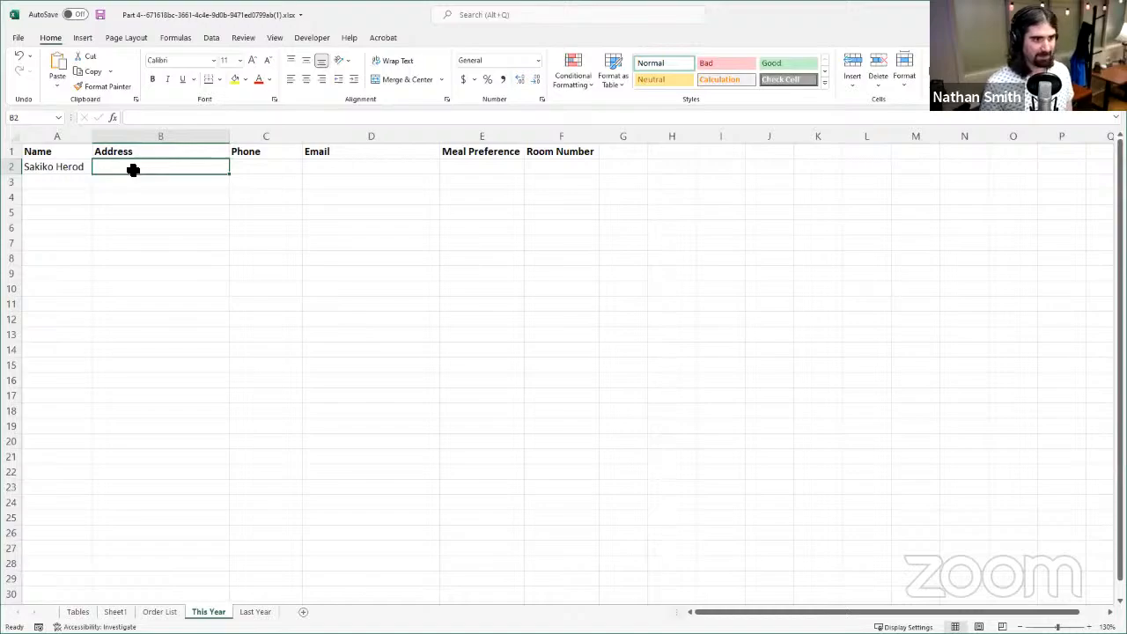
{"action": "left_click", "coordinate": [156, 118]}
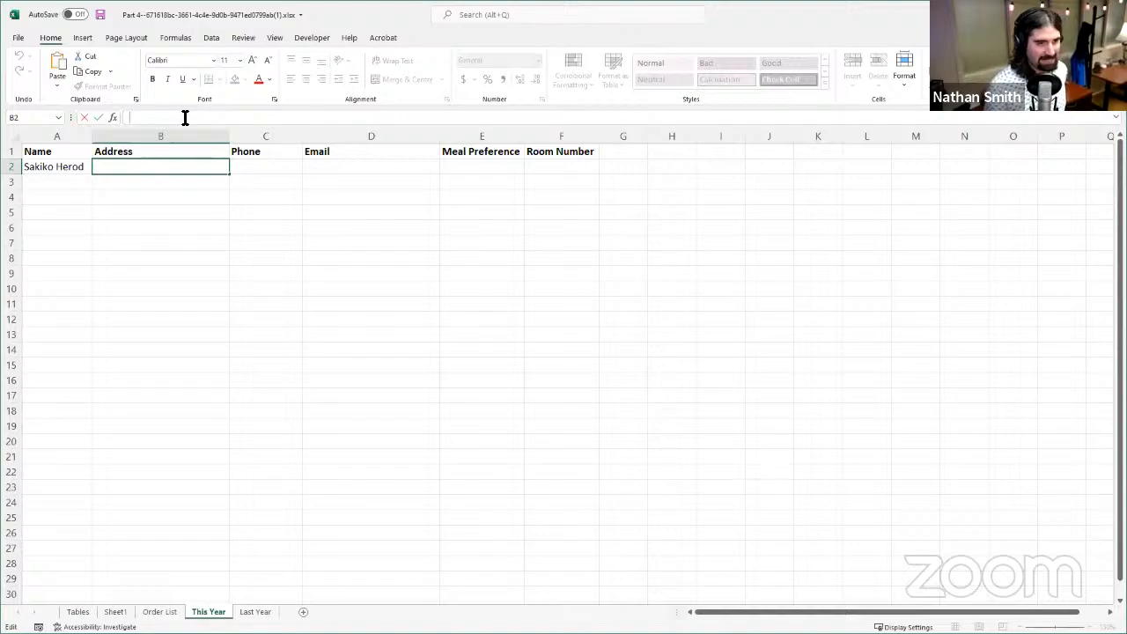
{"action": "type", "text": "="}
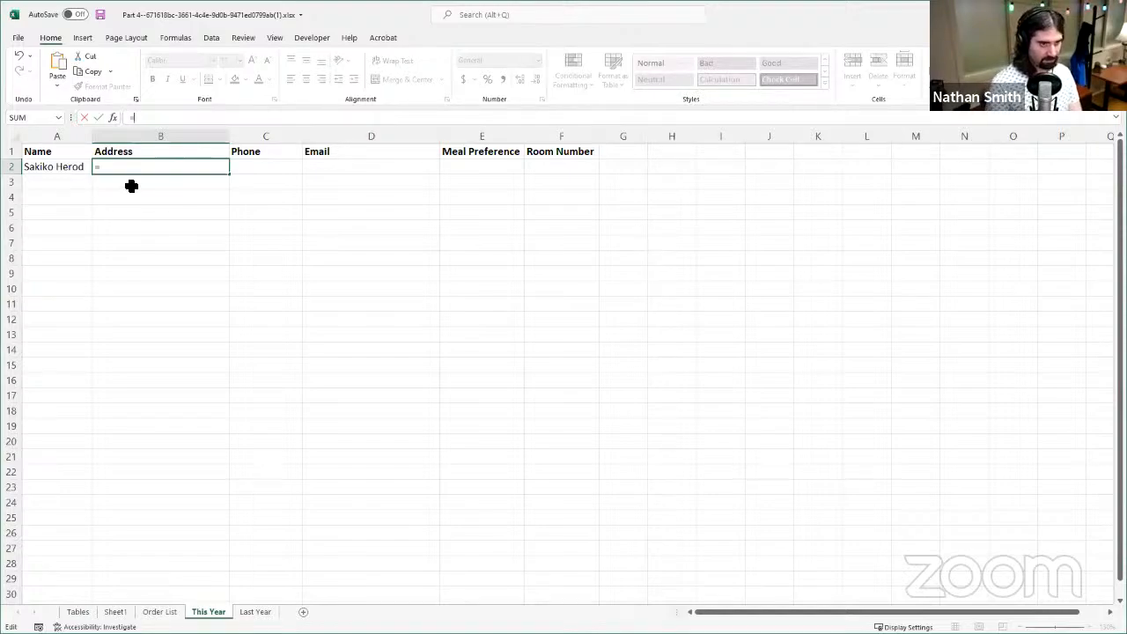
{"action": "type", "text": "V"}
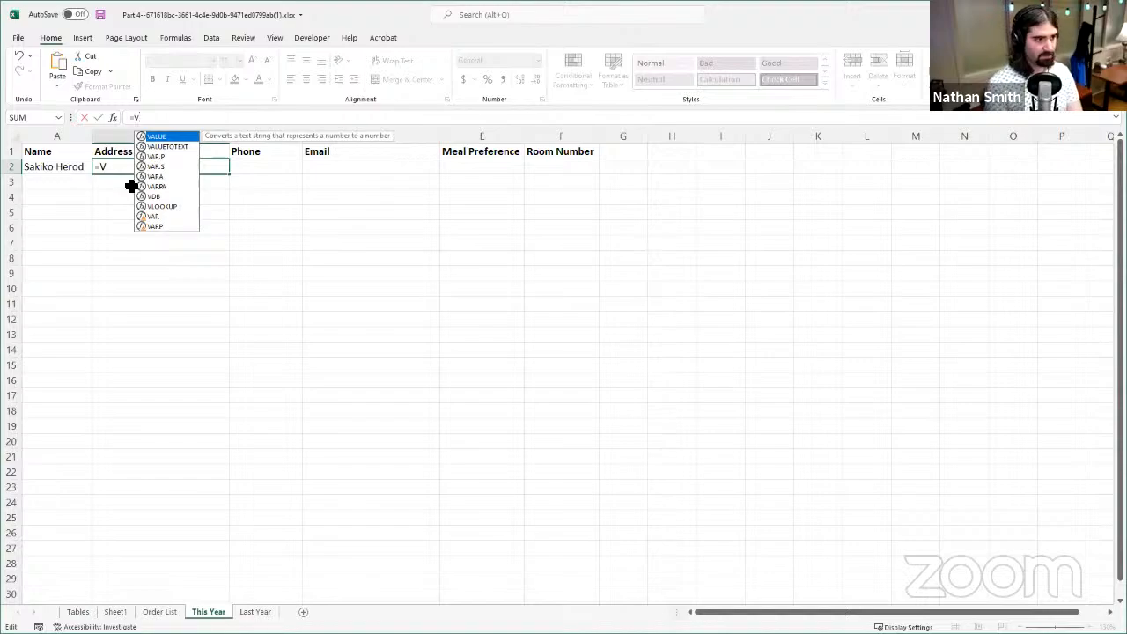
{"action": "type", "text": "LOOKUP"}
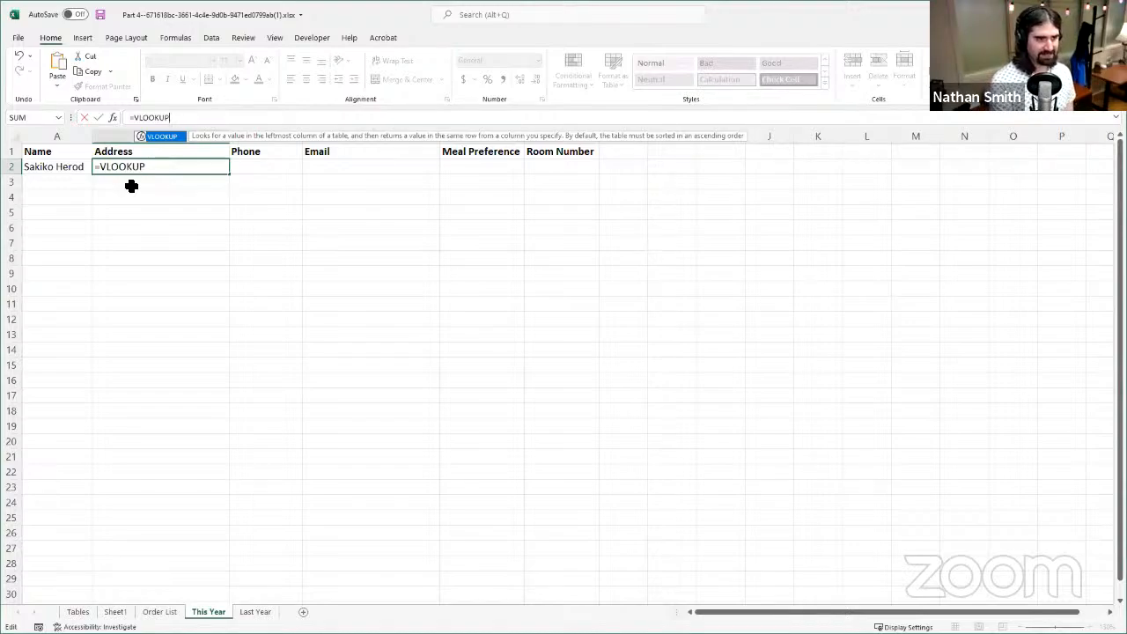
{"action": "type", "text": "("}
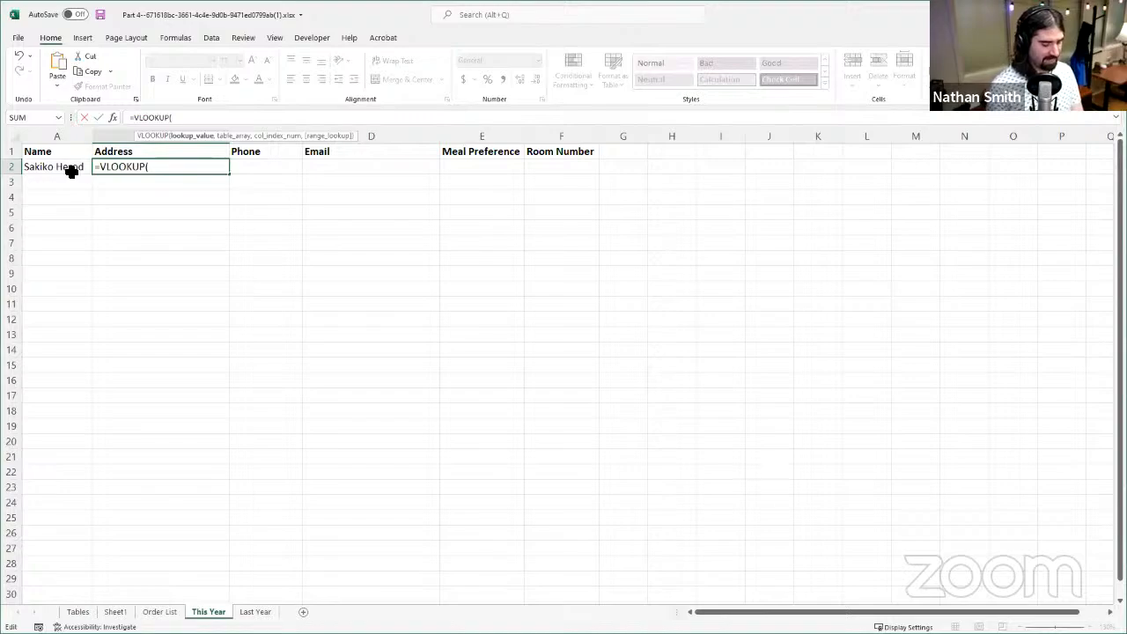
{"action": "type", "text": "A2"}
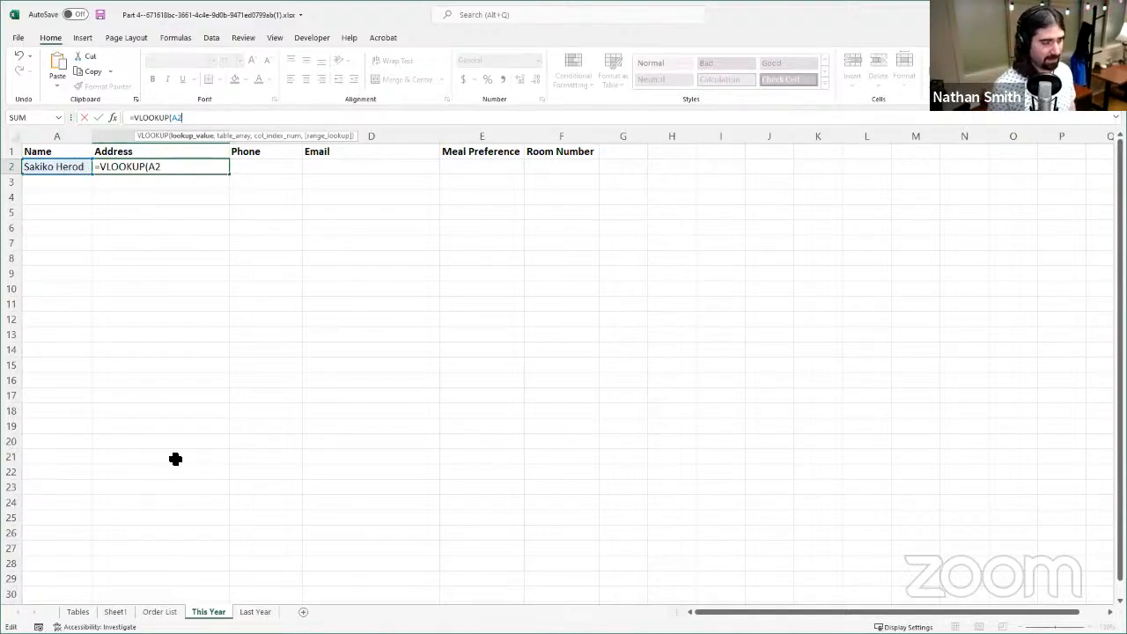
{"action": "type", "text": ","}
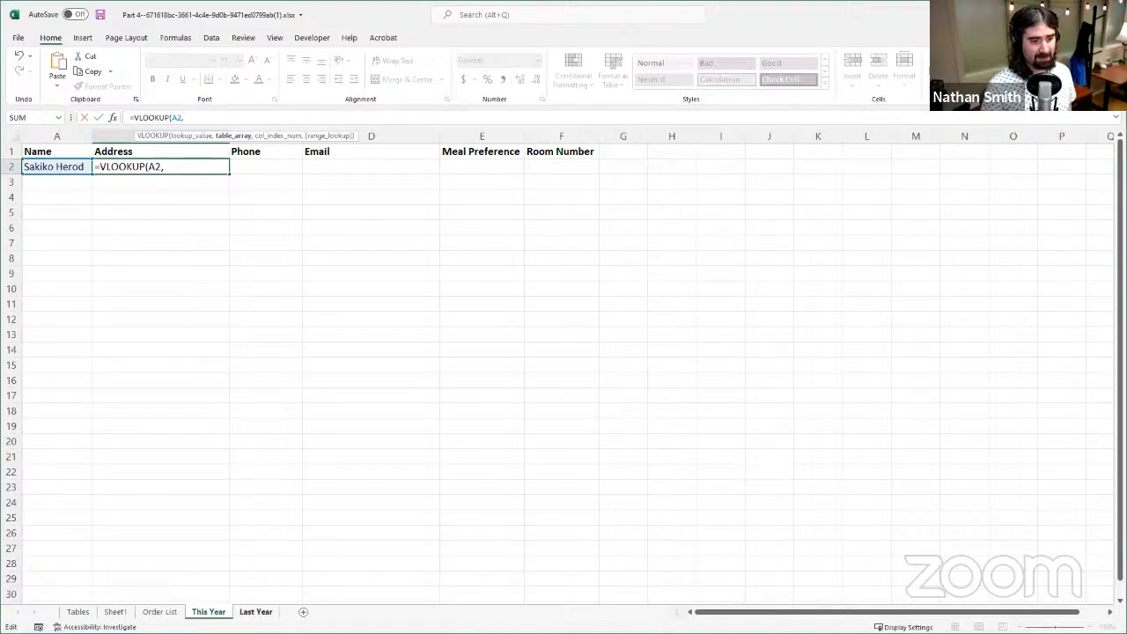
- Complete the VLOOKUP with 'Last Year'!A2:D11 as the table array, column index 2 and FALSE for an exact match
{"action": "left_click", "coordinate": [258, 614]}
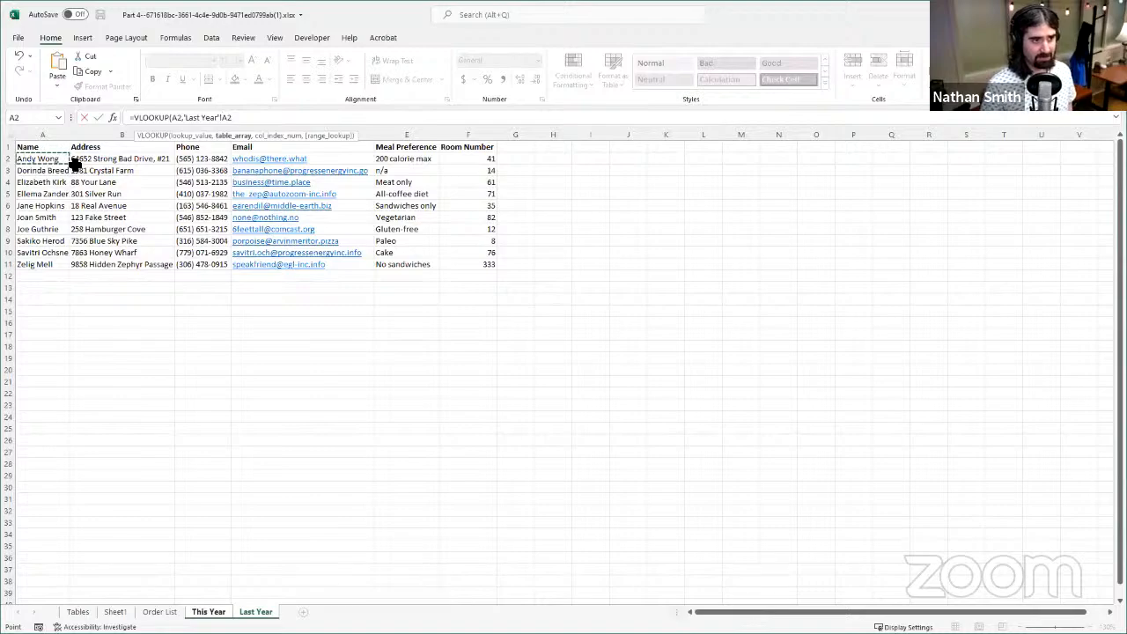
{"action": "left_click", "coordinate": [275, 266], "text": "shift"}
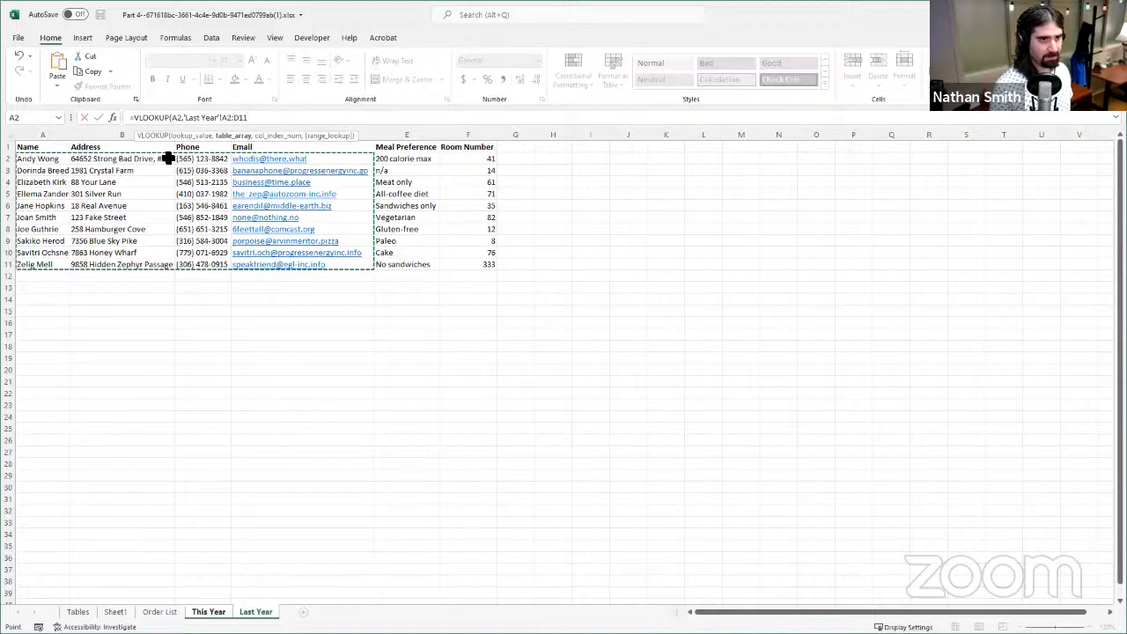
{"action": "type", "text": ","}
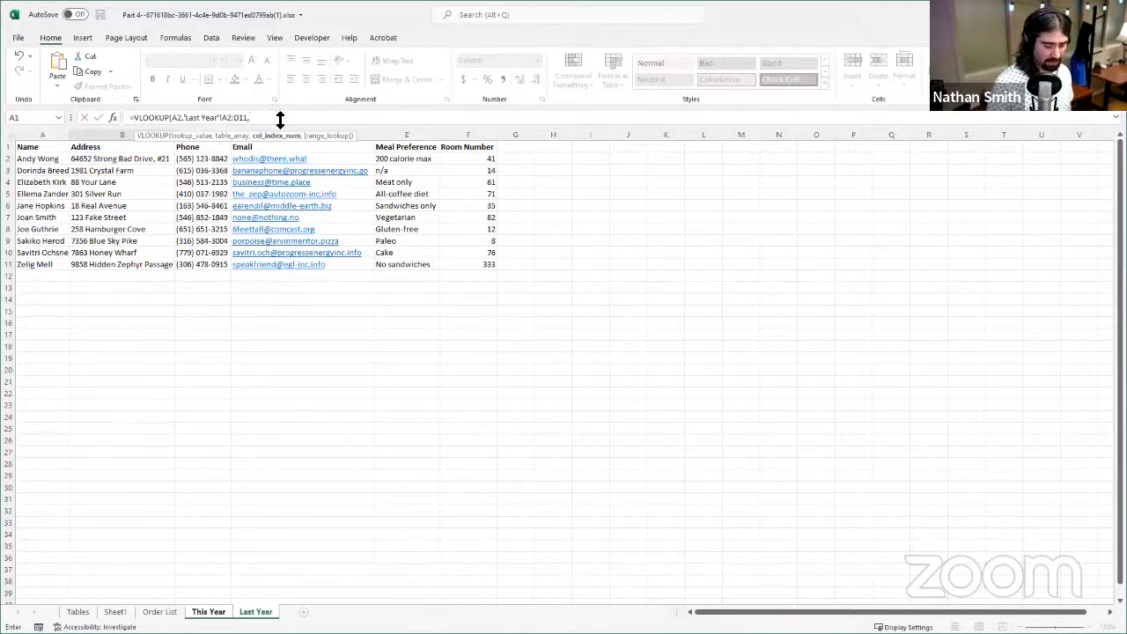
{"action": "type", "text": "2"}
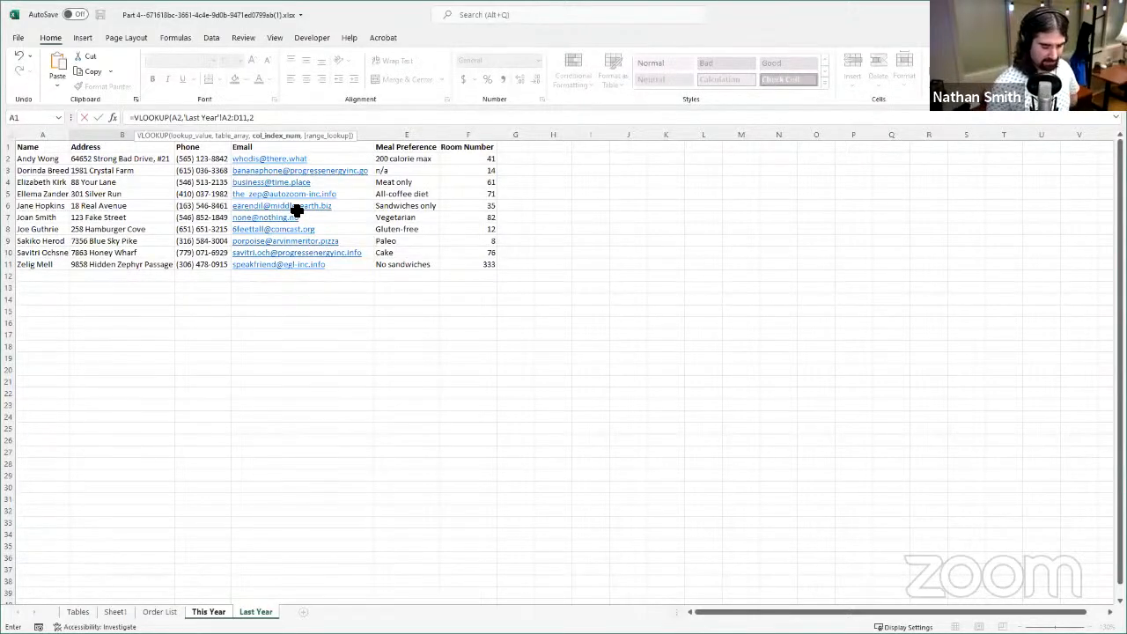
{"action": "type", "text": ",FALSE"}
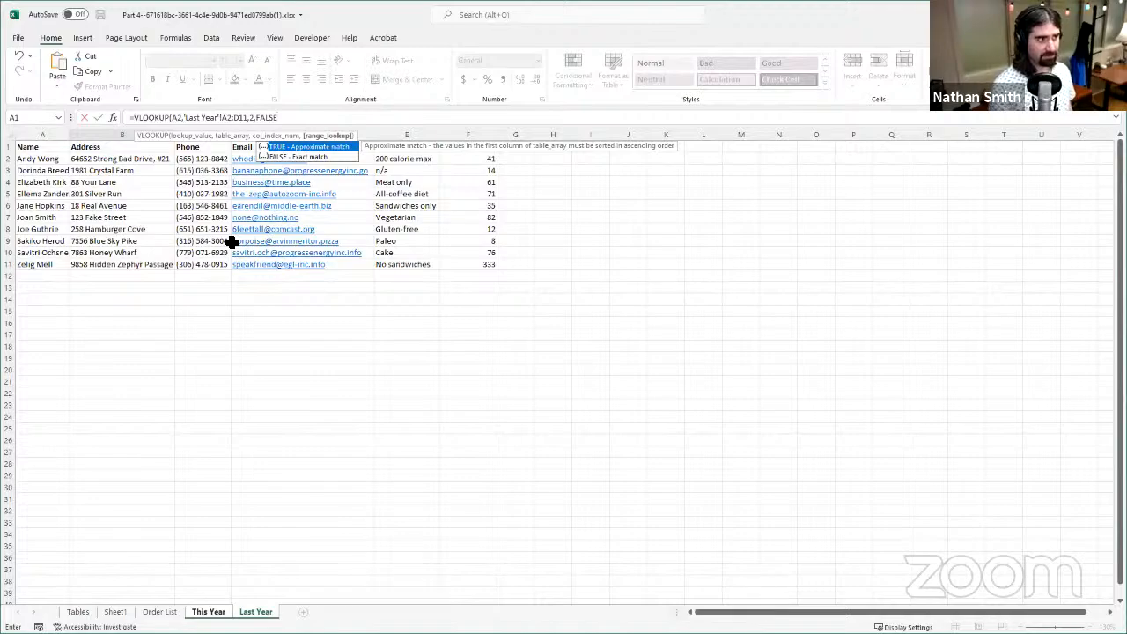
{"action": "type", "text": ")"}
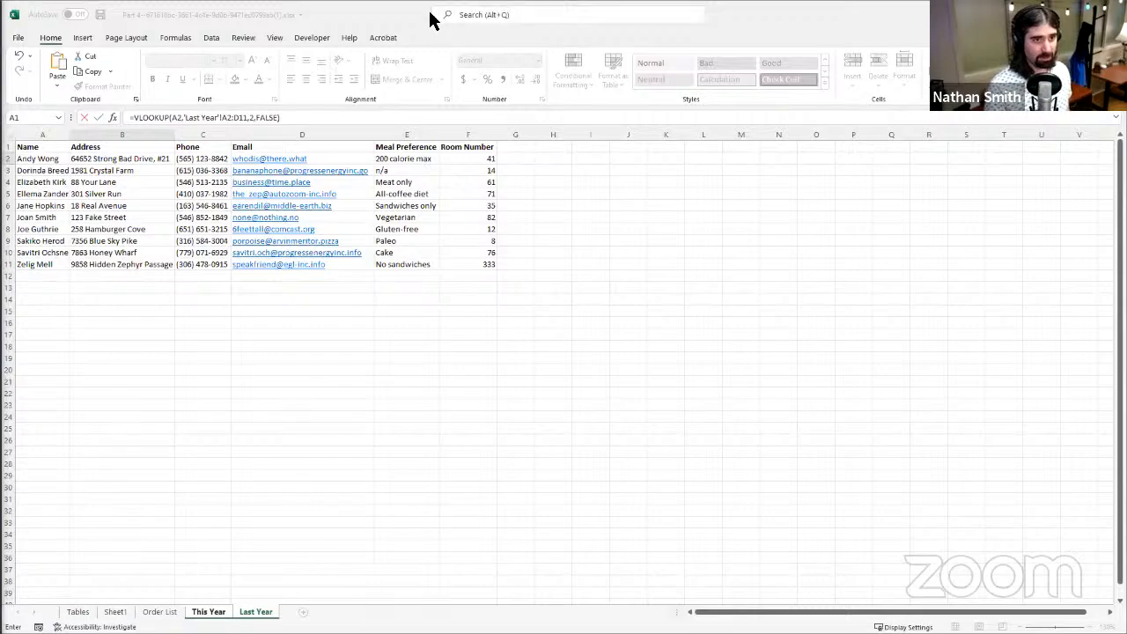
{"action": "left_click", "coordinate": [283, 112]}
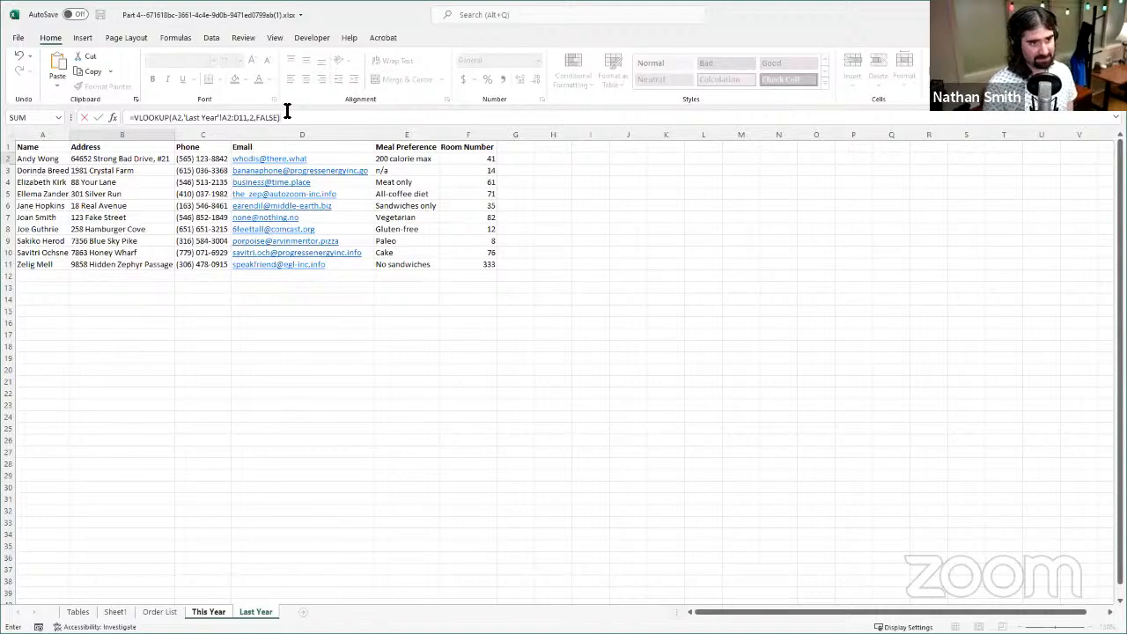
{"action": "left_click", "coordinate": [98, 118]}
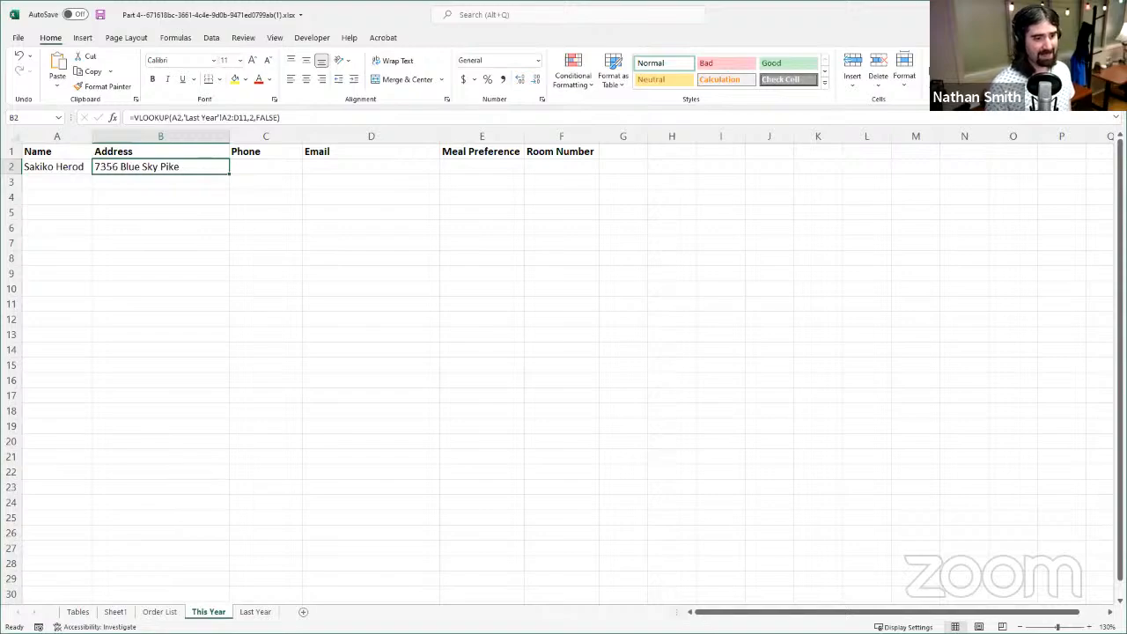
- Trace the lookup on the Last Year sheet from the matching name in column A across to its address
{"action": "left_click", "coordinate": [257, 614]}
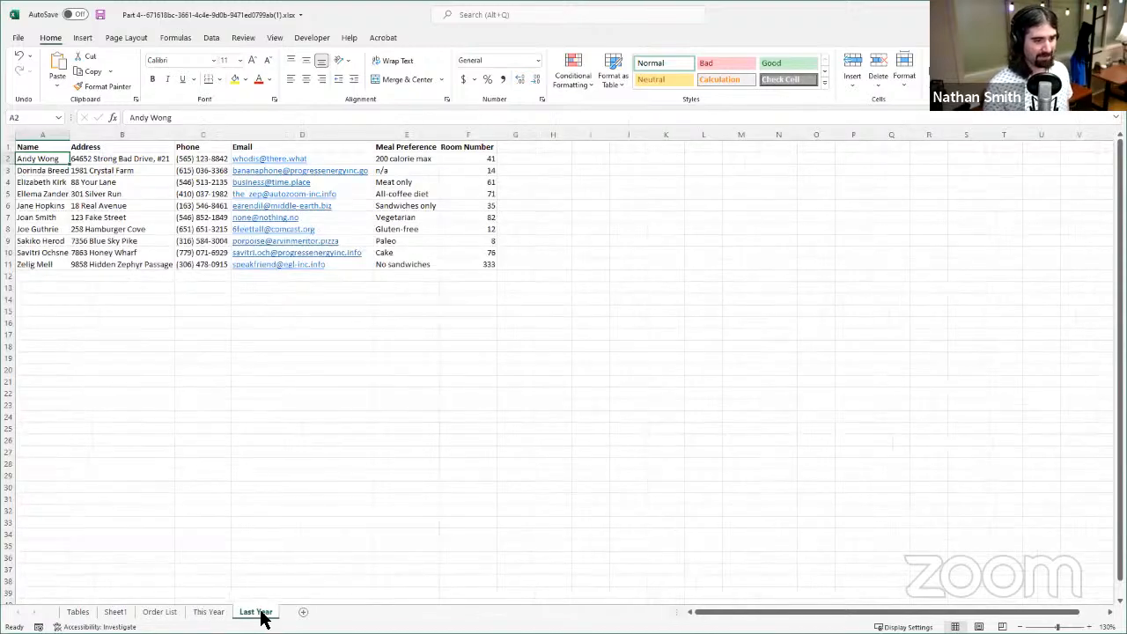
{"action": "left_click", "coordinate": [54, 193]}
{"action": "left_click", "coordinate": [52, 232]}
{"action": "left_click", "coordinate": [51, 242]}
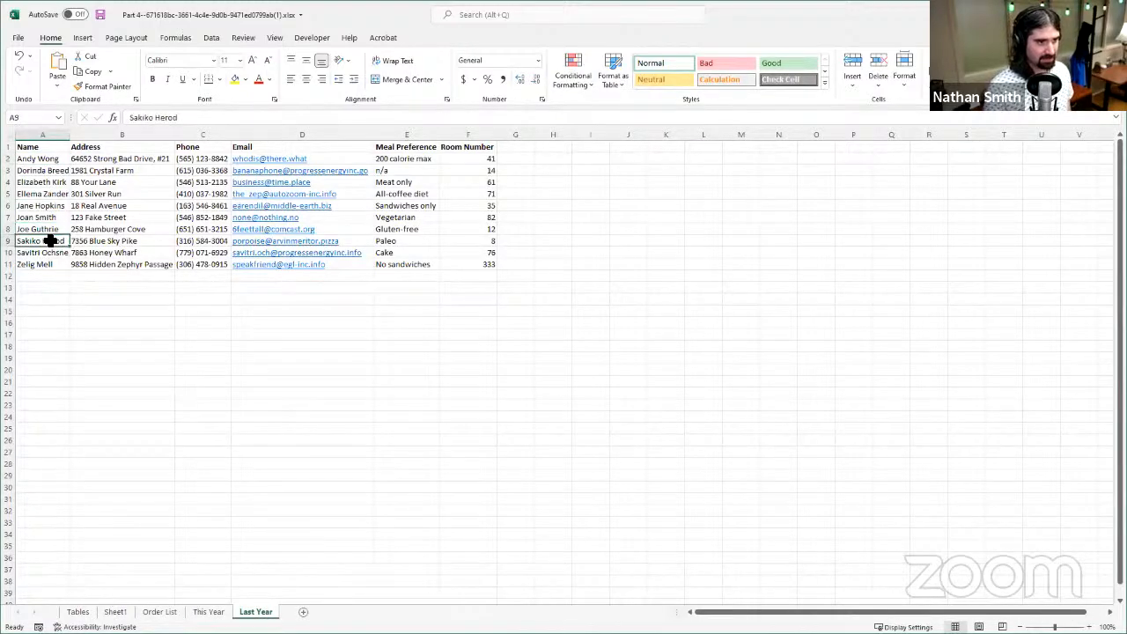
{"action": "left_click_drag", "start_coordinate": [53, 244], "coordinate": [121, 253]}
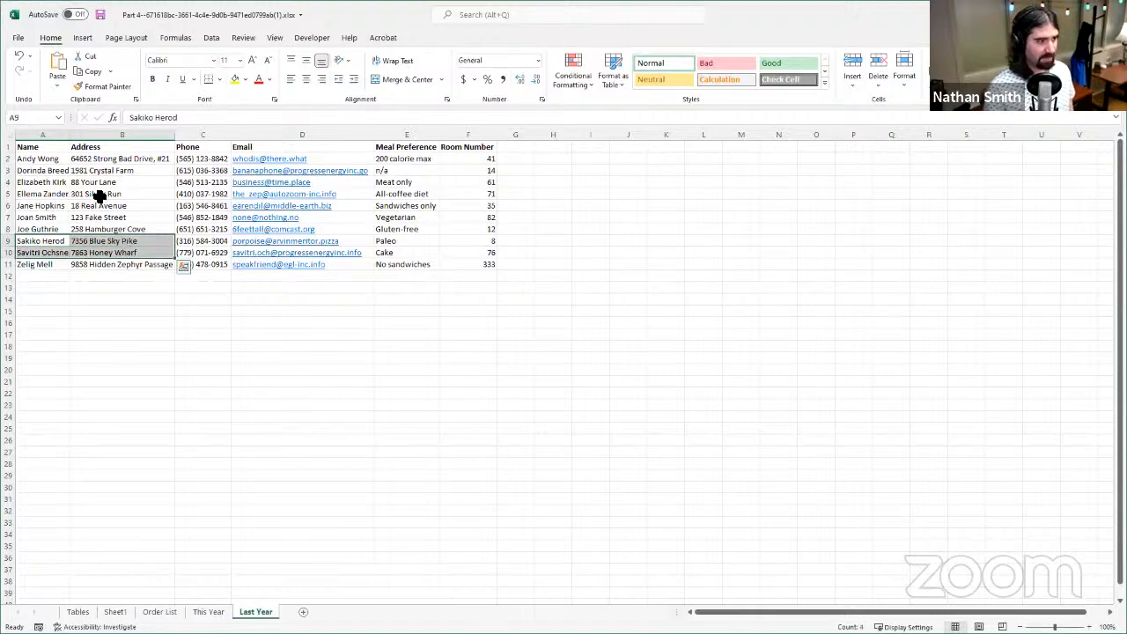
{"action": "left_click", "coordinate": [42, 151]}
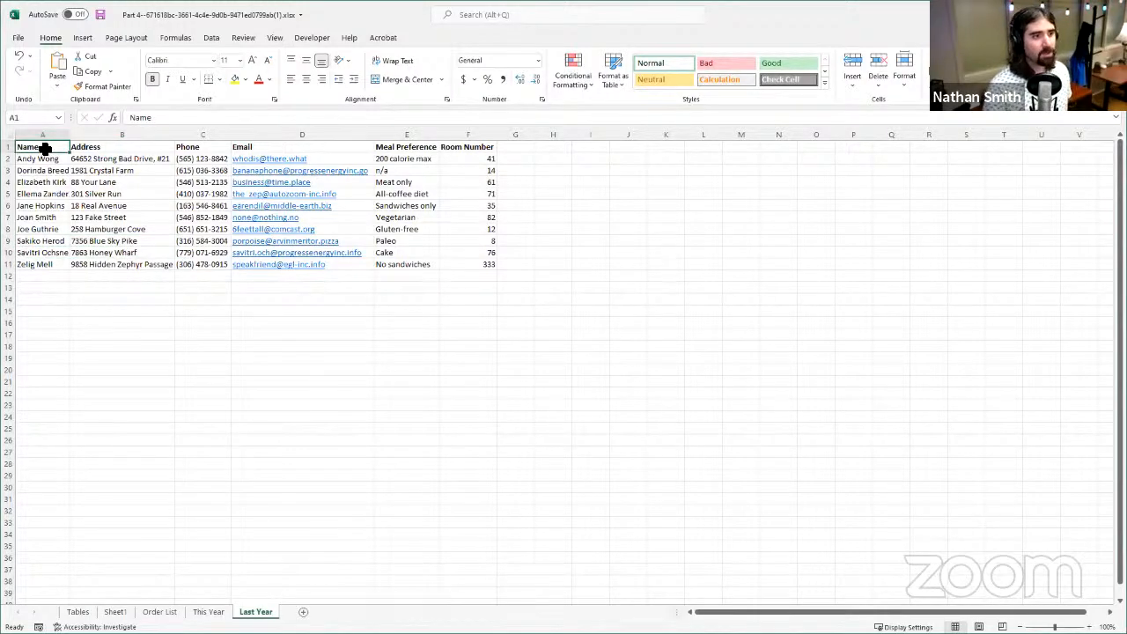
- Choose the name of the person in row 4 of Last Year from the list in cell A3 of This Year
{"action": "left_click", "coordinate": [209, 612]}
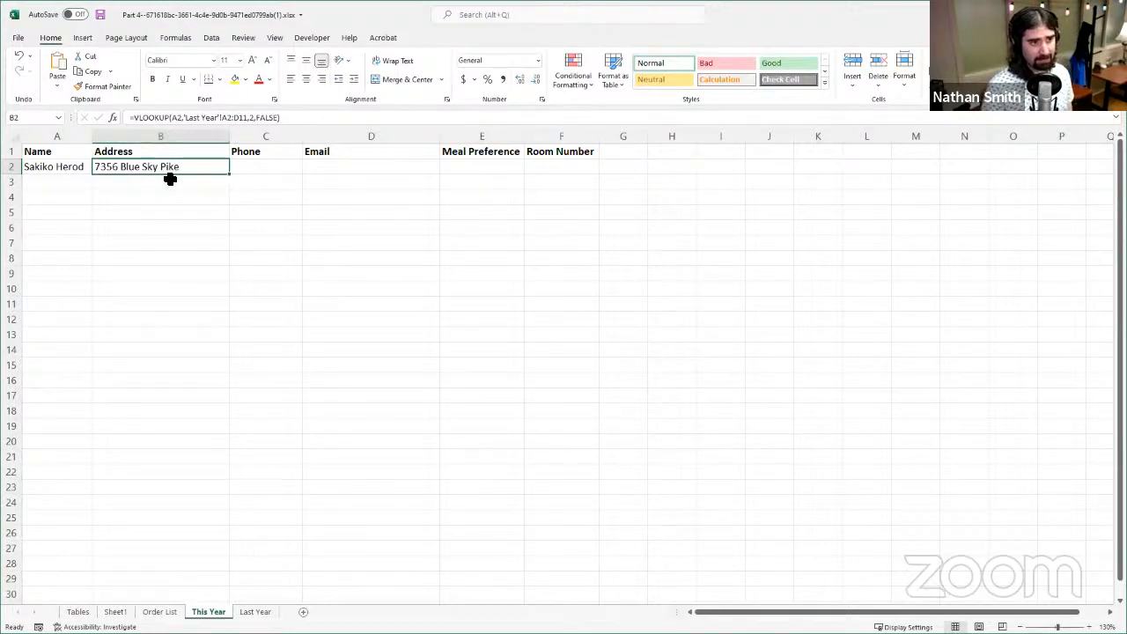
{"action": "left_click", "coordinate": [78, 187]}
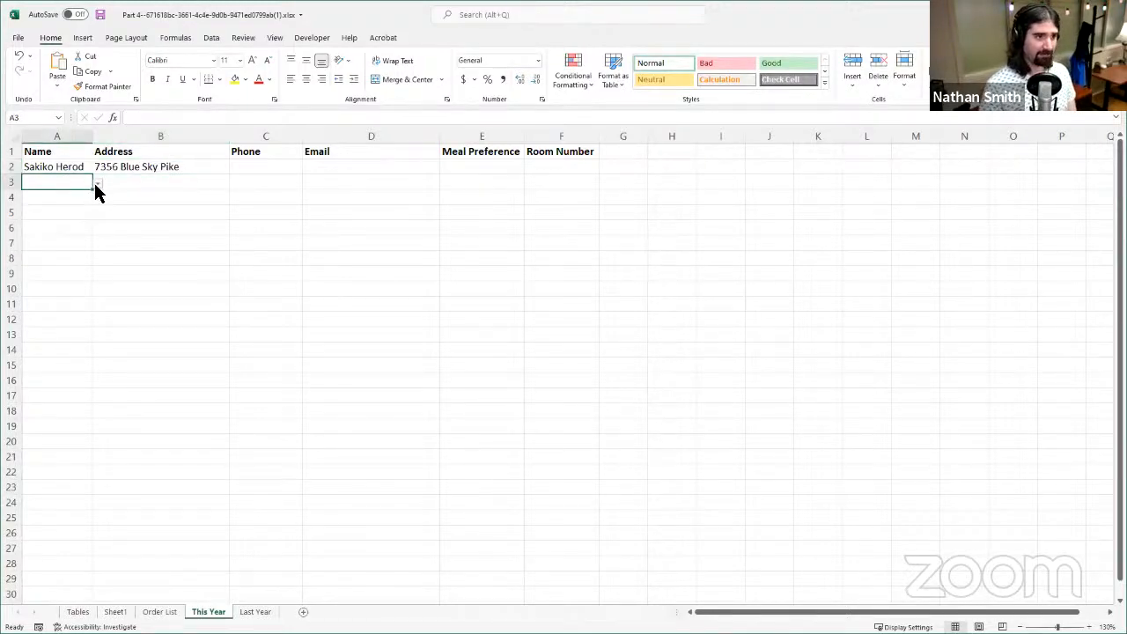
{"action": "left_click", "coordinate": [97, 185]}
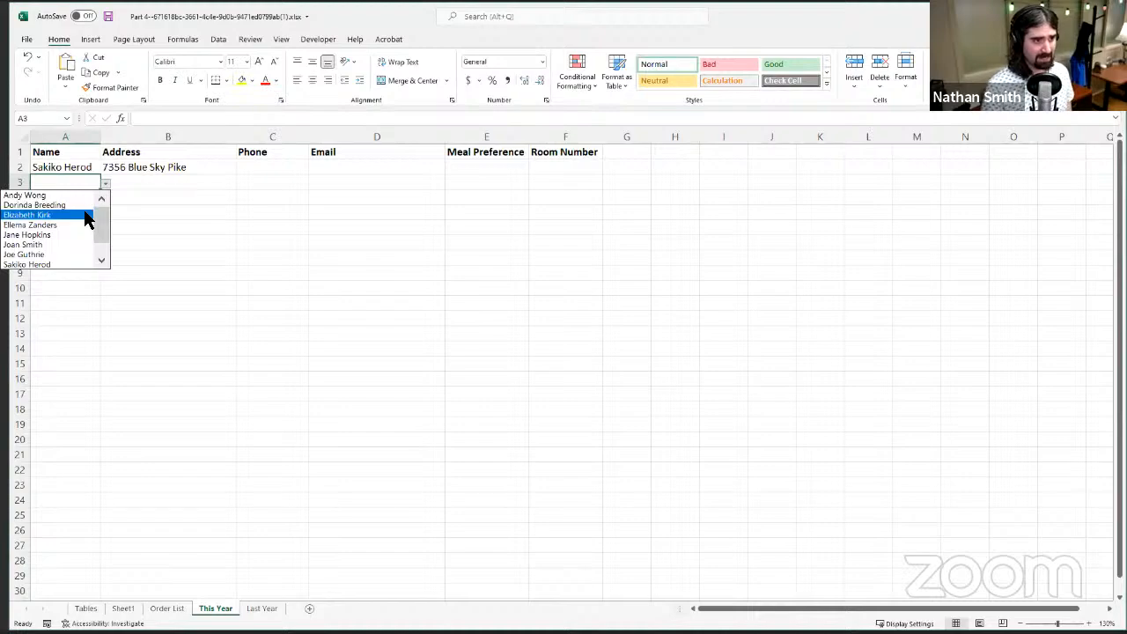
{"action": "left_click", "coordinate": [83, 213]}
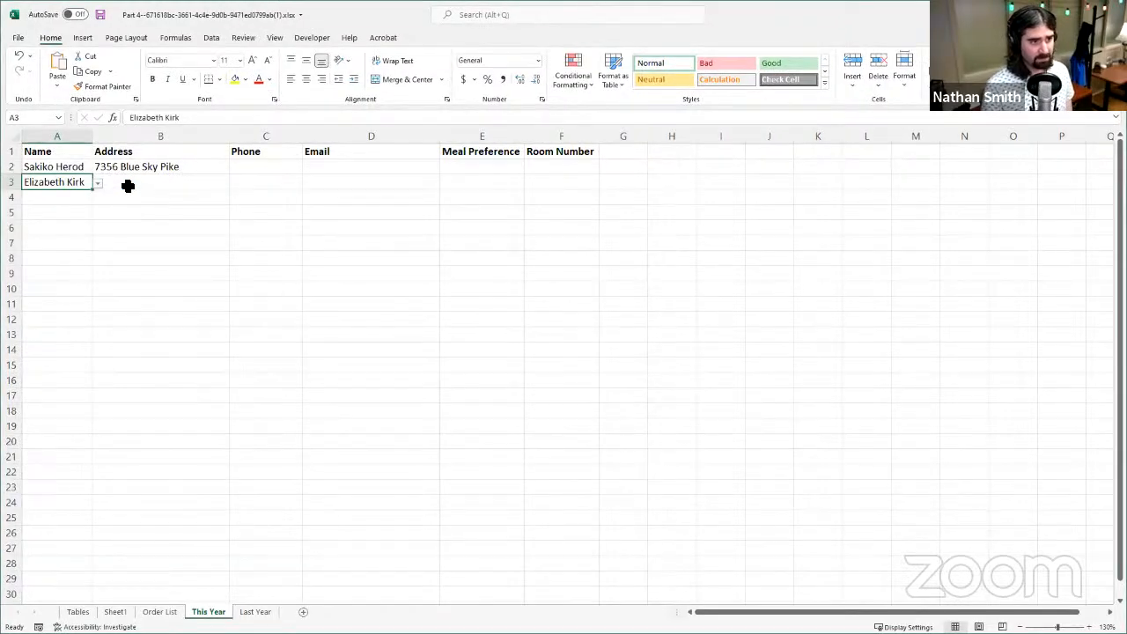
- Fill the VLOOKUP formula from B2 down the Address column to B38
{"action": "left_click", "coordinate": [132, 184]}
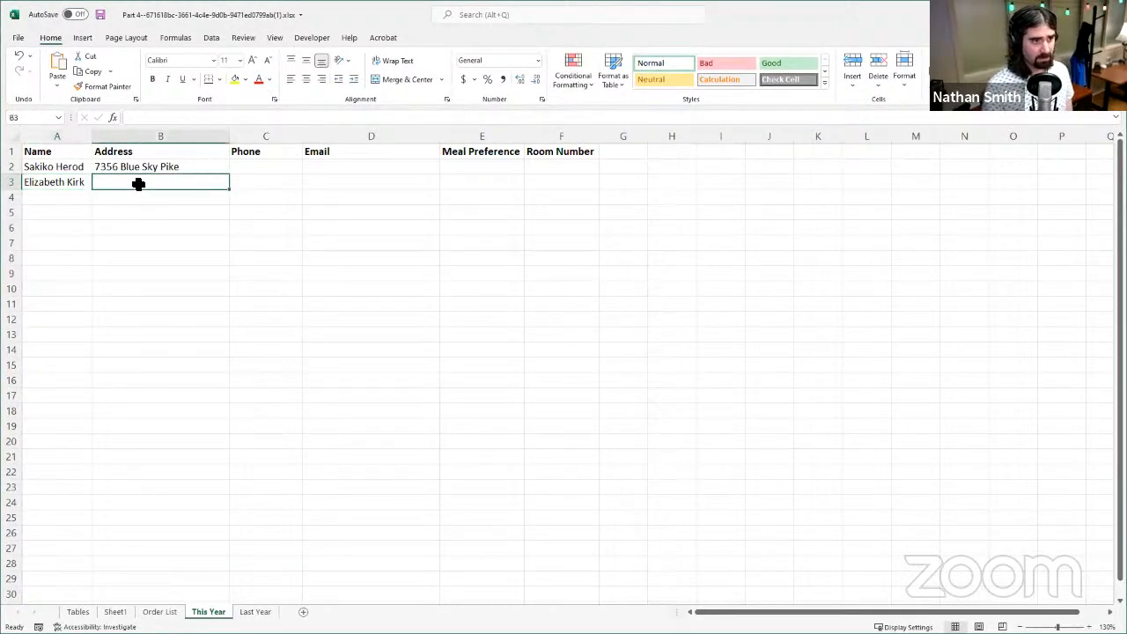
{"action": "left_click", "coordinate": [176, 167]}
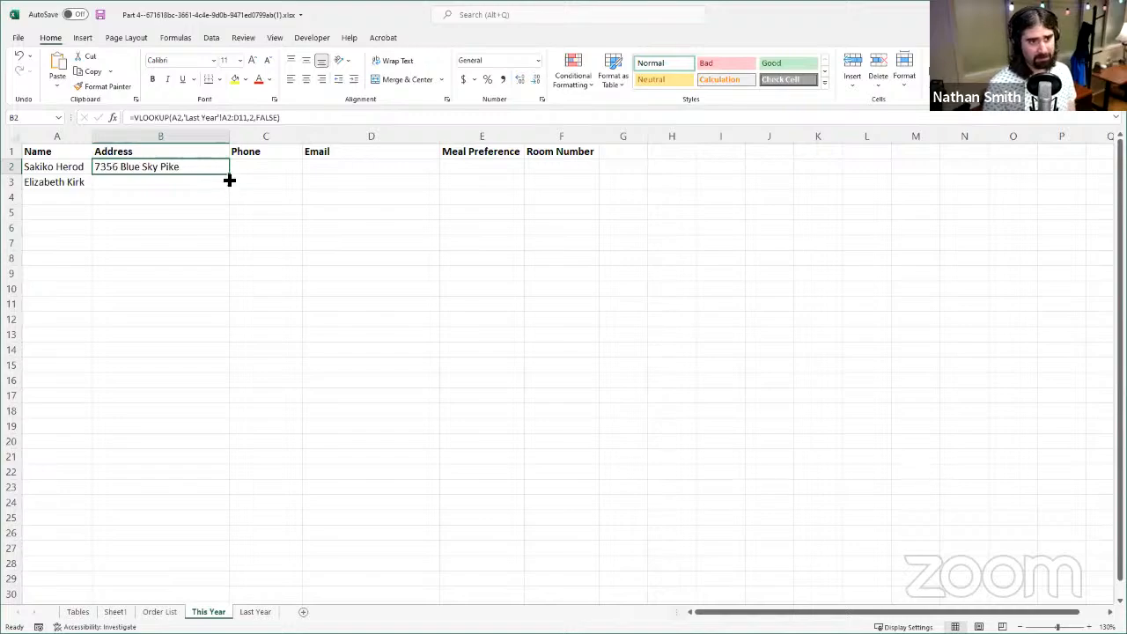
{"action": "left_click_drag", "start_coordinate": [231, 176], "coordinate": [239, 512]}
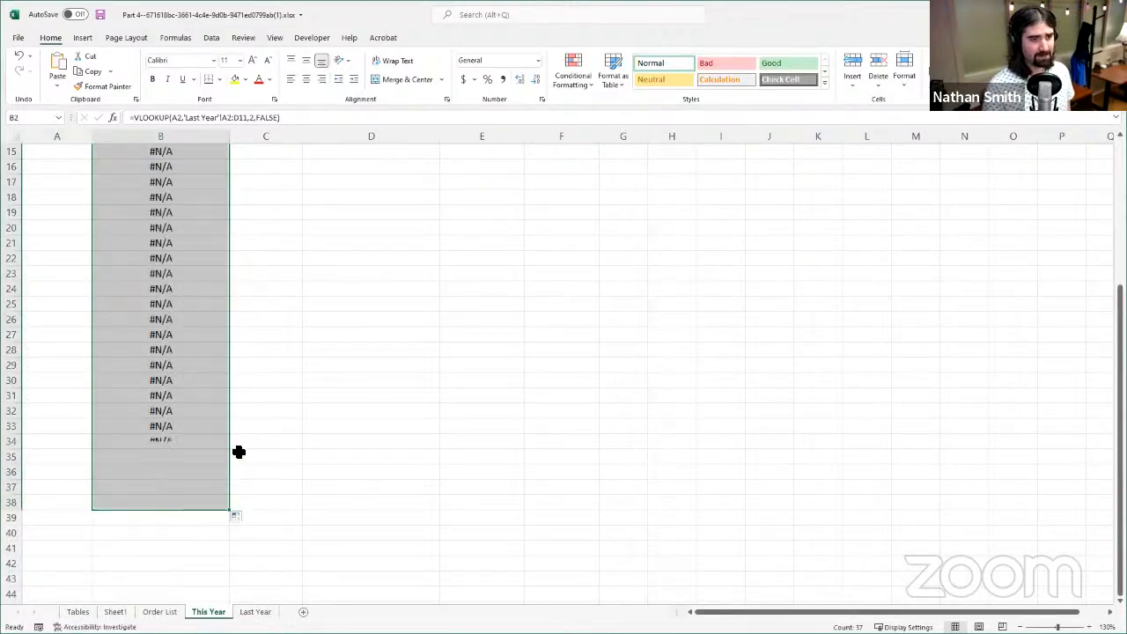
- Compare the formulas in cells B3, B4 and B2 to check how the filled references shift
{"action": "scroll", "coordinate": [247, 440], "scroll_direction": "up", "scroll_amount": 5}
{"action": "left_click", "coordinate": [121, 182]}
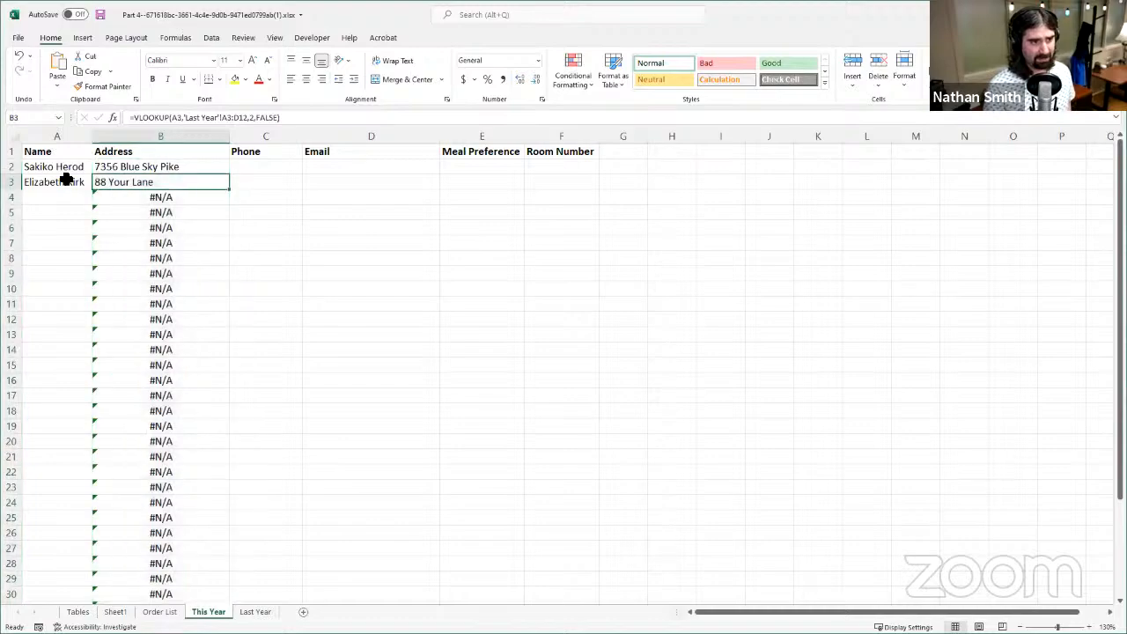
{"action": "left_click", "coordinate": [167, 199]}
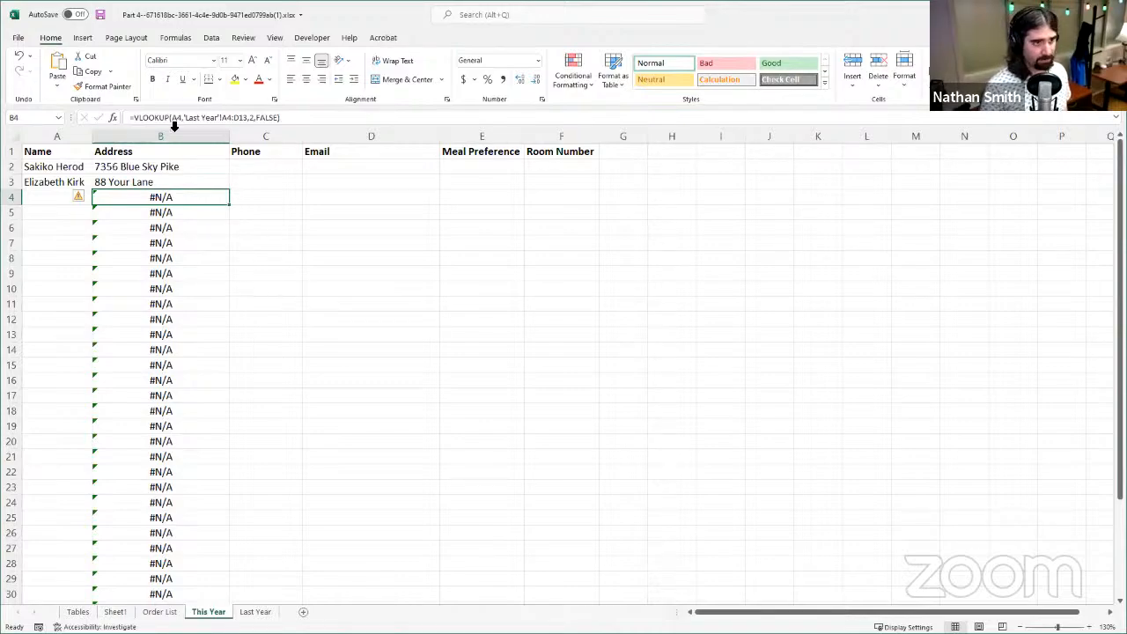
{"action": "left_click", "coordinate": [188, 168]}
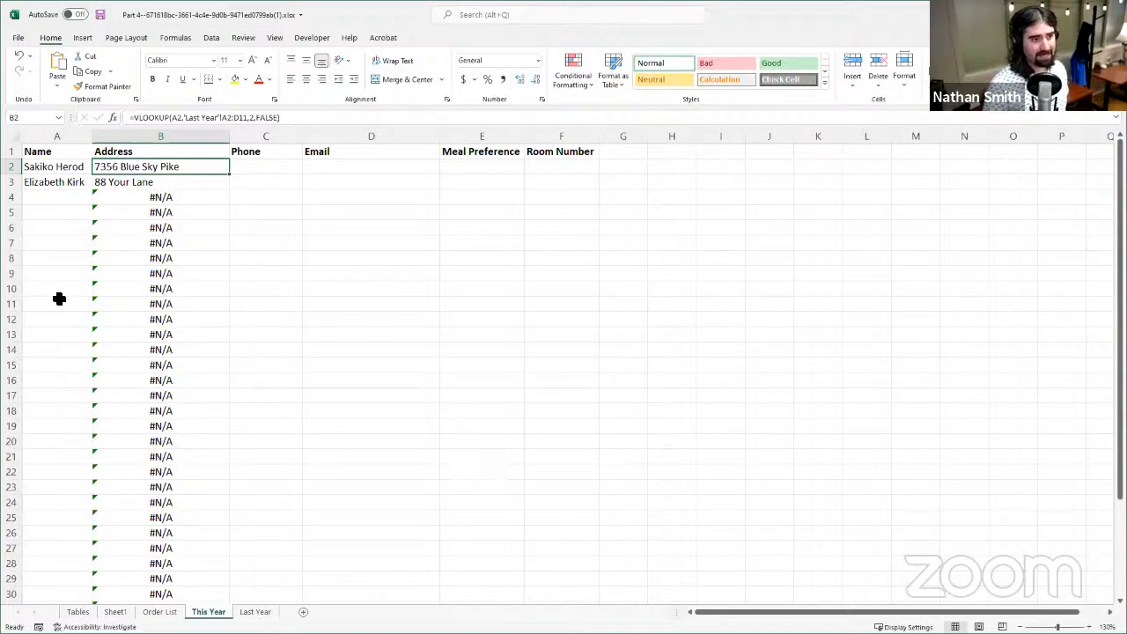
- Choose the name of the person in row 4 of Last Year from the list in cell A8 of This Year
{"action": "left_click", "coordinate": [58, 257]}
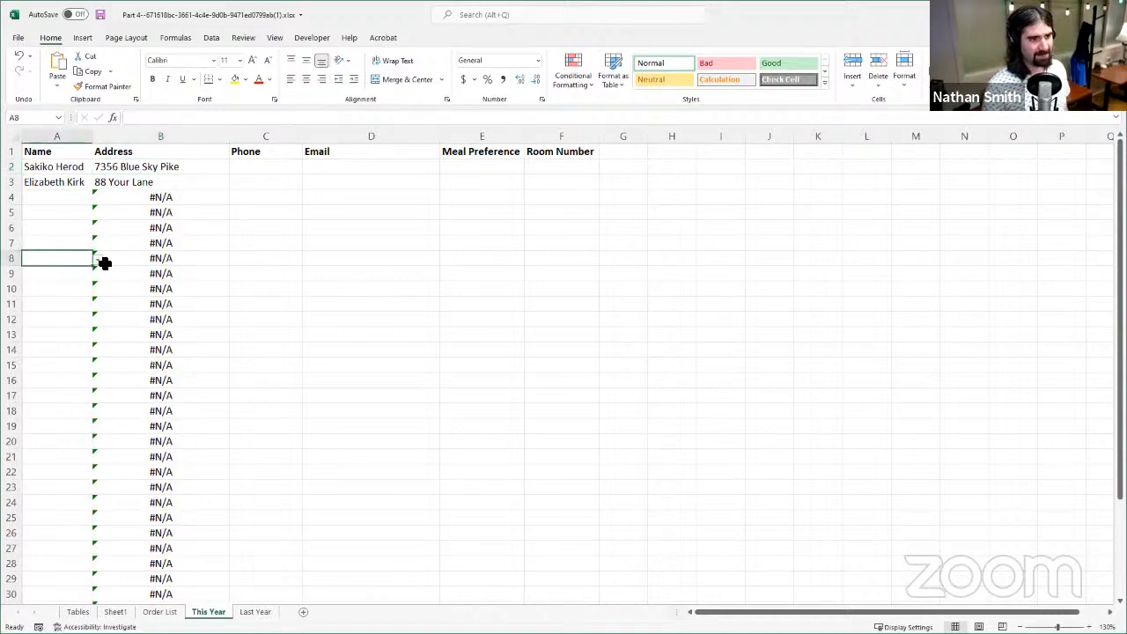
{"action": "left_click", "coordinate": [98, 259]}
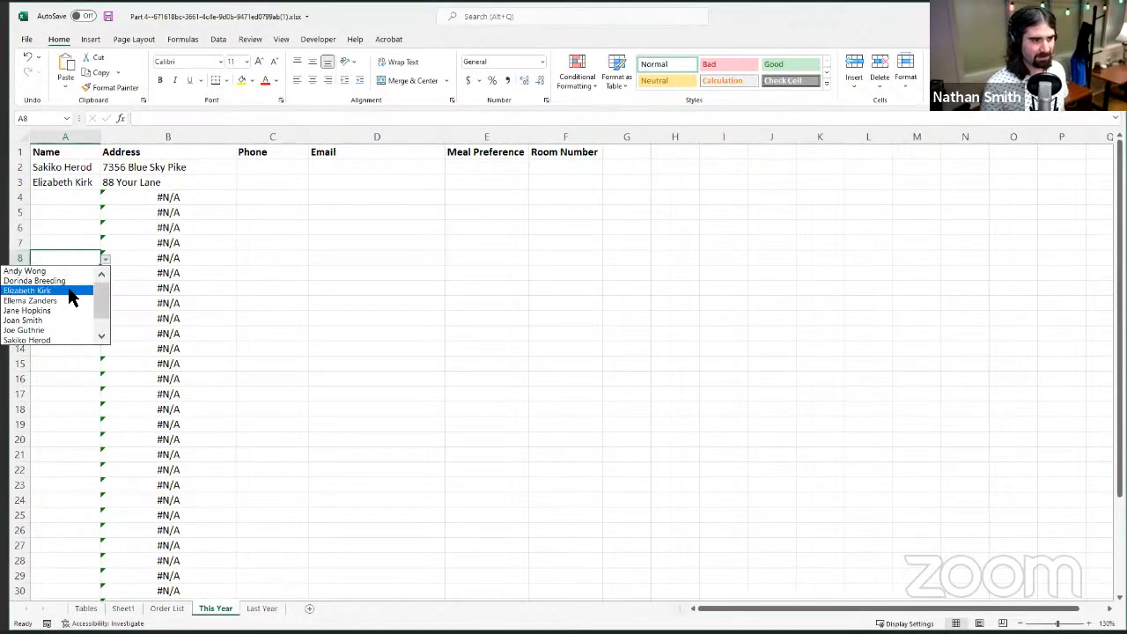
{"action": "left_click", "coordinate": [69, 292]}
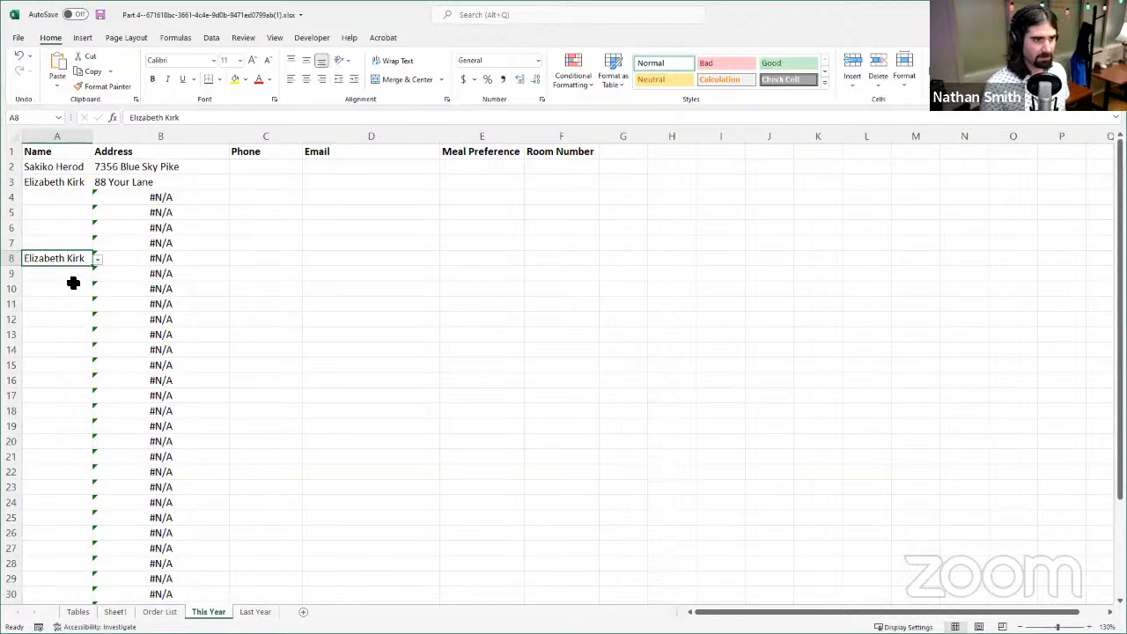
- Inspect the table range in B8's VLOOKUP formula without editing it, and highlight that range, A8:D17, on the Last Year sheet
{"action": "left_click", "coordinate": [177, 258]}
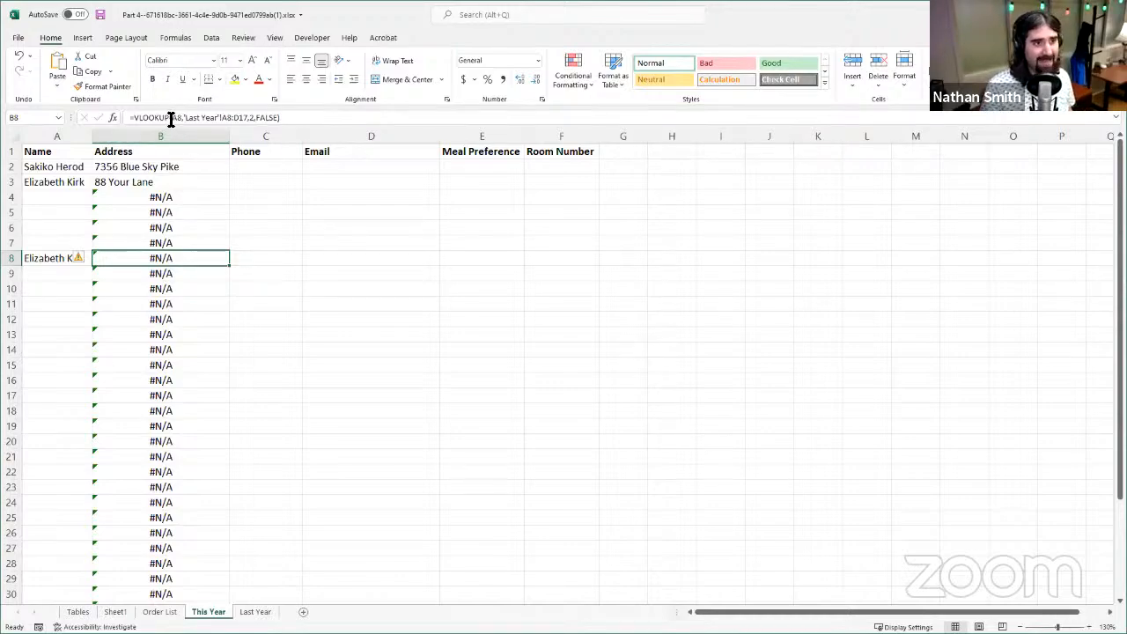
{"action": "left_click", "coordinate": [55, 253]}
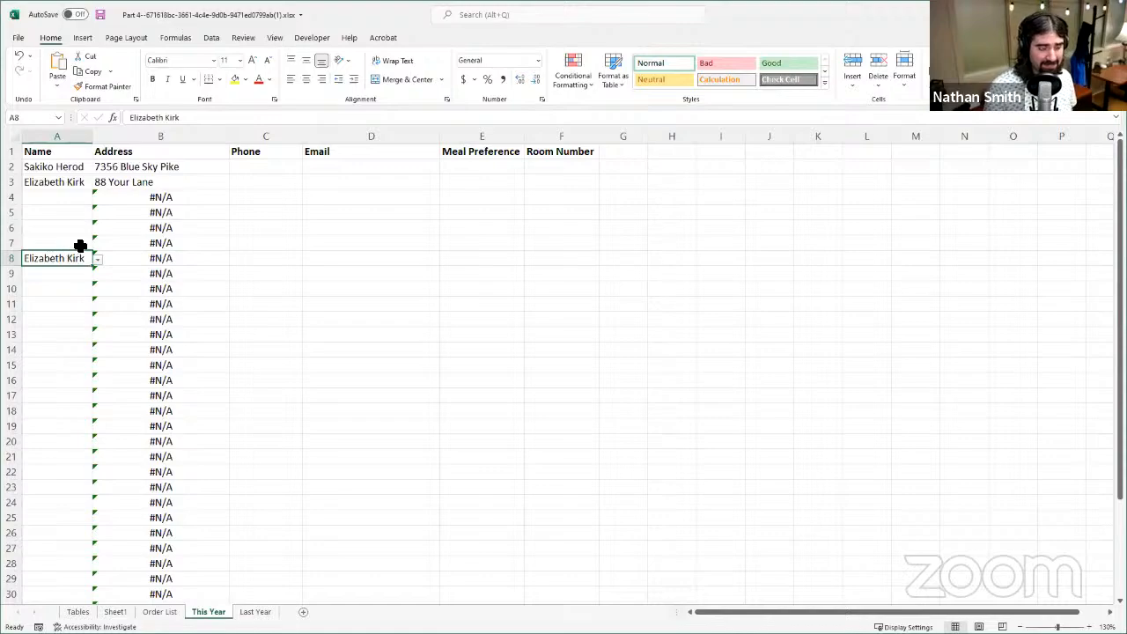
{"action": "left_click", "coordinate": [146, 262]}
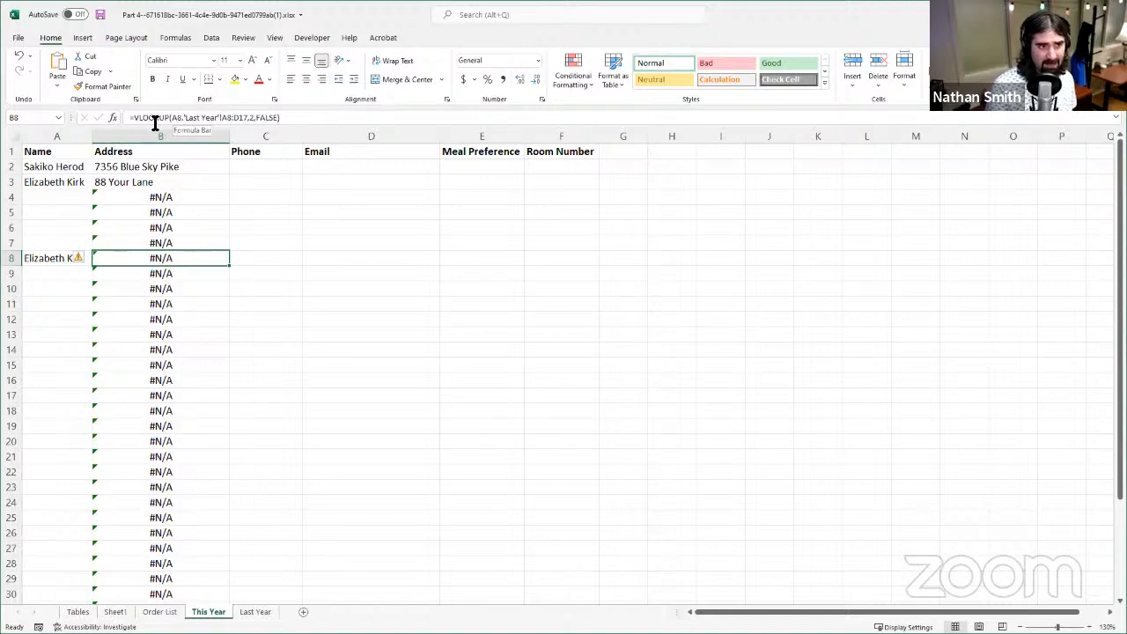
{"action": "left_click", "coordinate": [225, 121]}
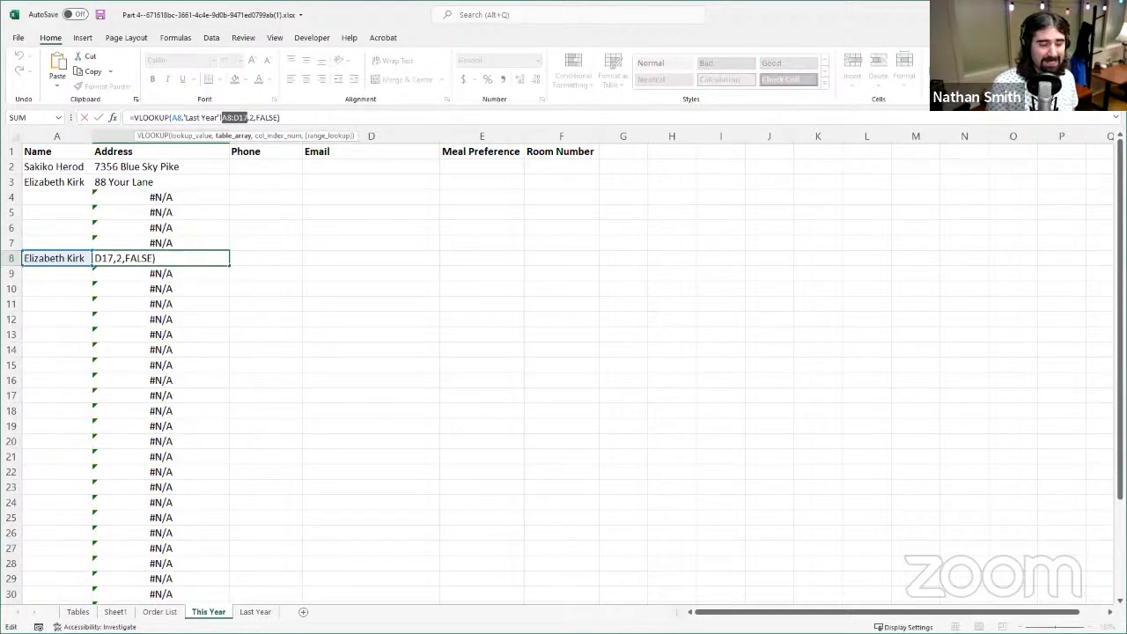
{"action": "left_click", "coordinate": [85, 119]}
{"action": "left_click", "coordinate": [254, 611]}
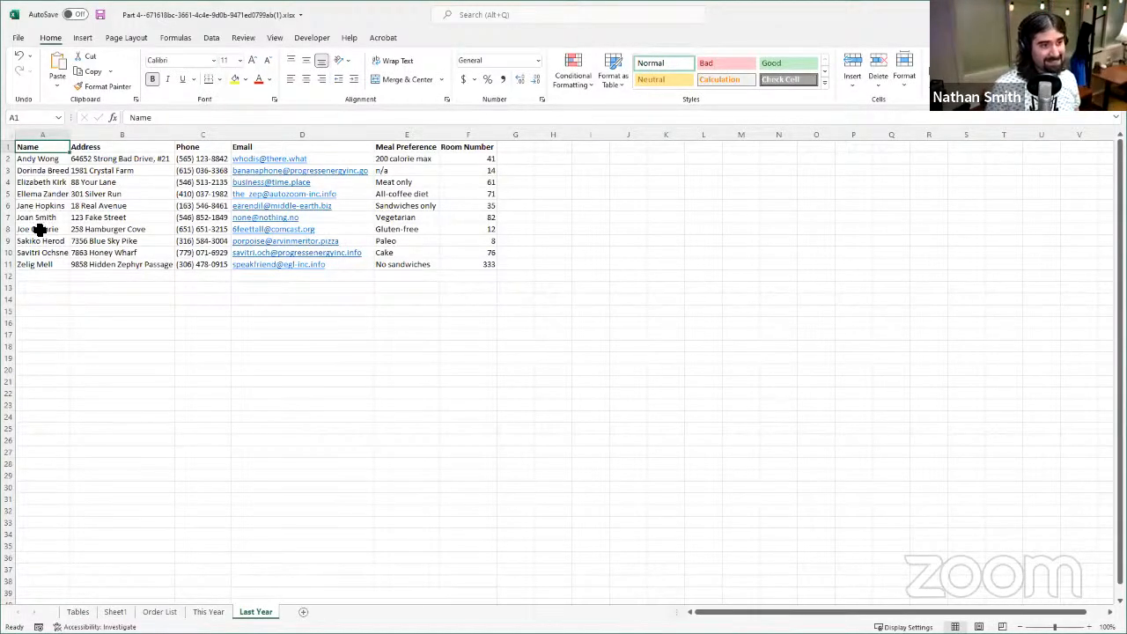
{"action": "left_click_drag", "start_coordinate": [39, 229], "coordinate": [292, 335]}
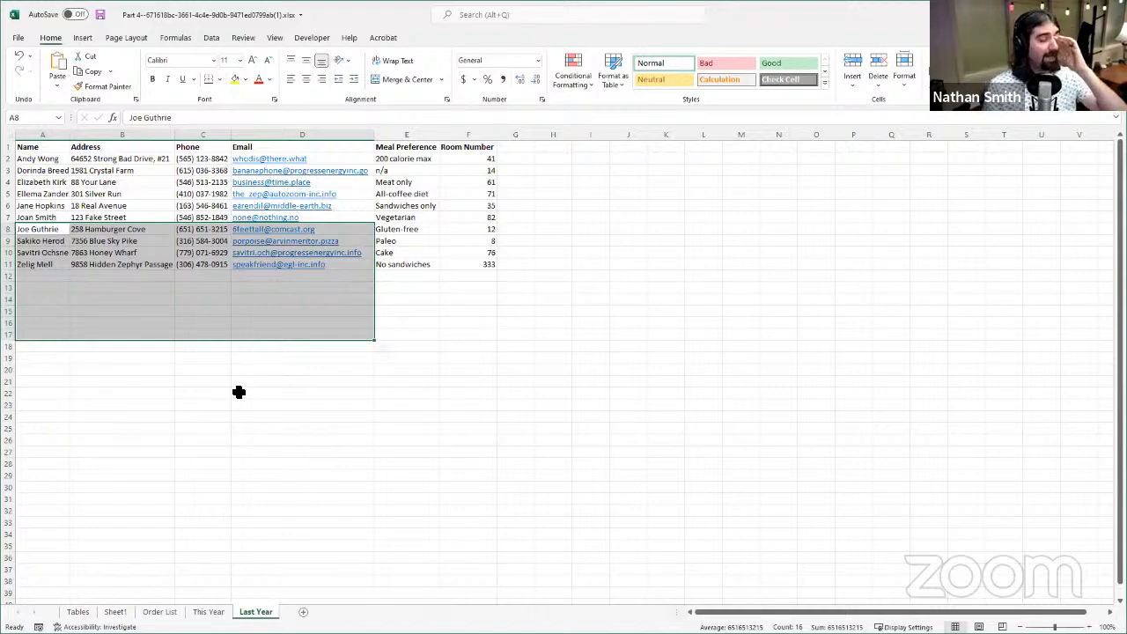
- Compare the formulas in cells B4 to B8 of This Year to check how the lookup range shifts row by row
{"action": "left_click", "coordinate": [212, 611]}
{"action": "left_click", "coordinate": [171, 195]}
{"action": "left_click", "coordinate": [184, 218]}
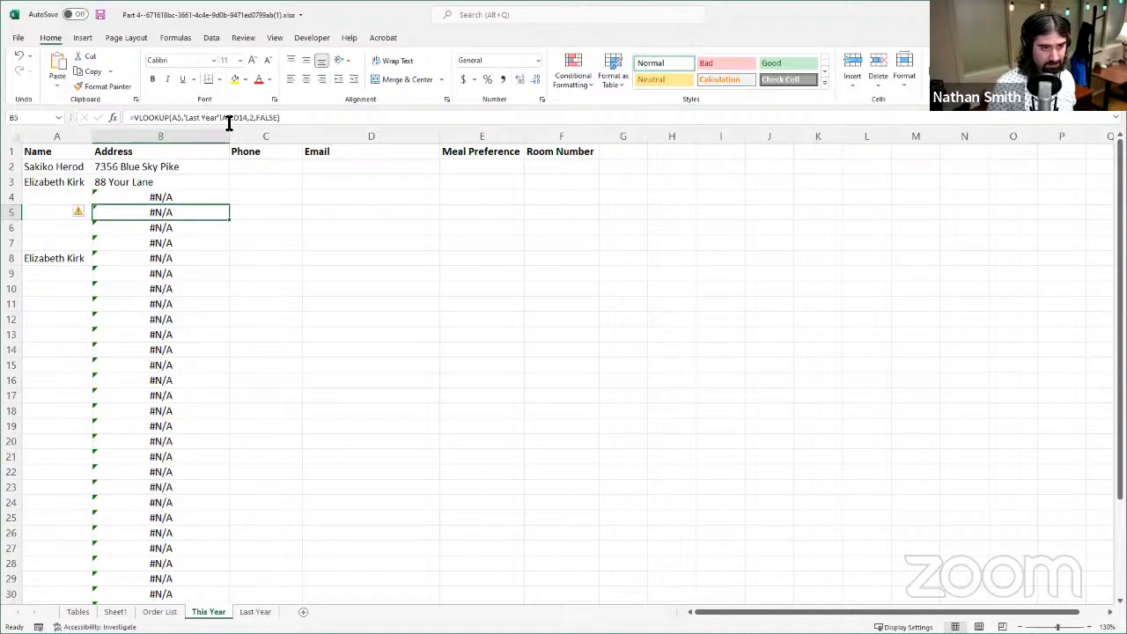
{"action": "left_click", "coordinate": [177, 231]}
{"action": "left_click", "coordinate": [177, 243]}
{"action": "left_click", "coordinate": [176, 256]}
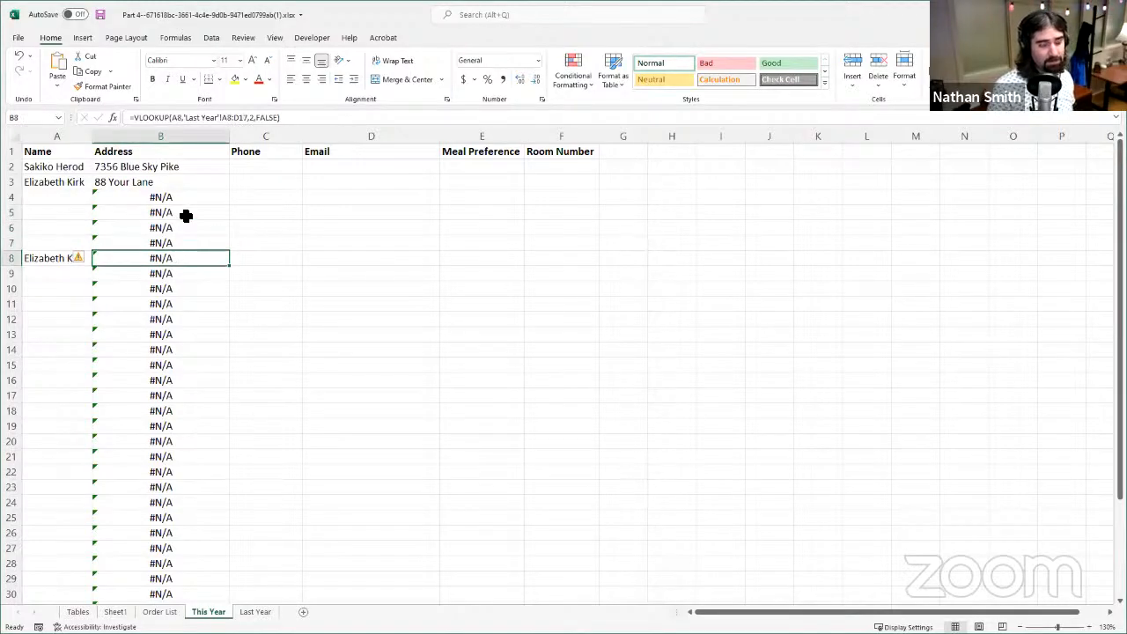
{"action": "left_click", "coordinate": [185, 216]}
{"action": "left_click", "coordinate": [184, 246]}
{"action": "left_click", "coordinate": [181, 257]}
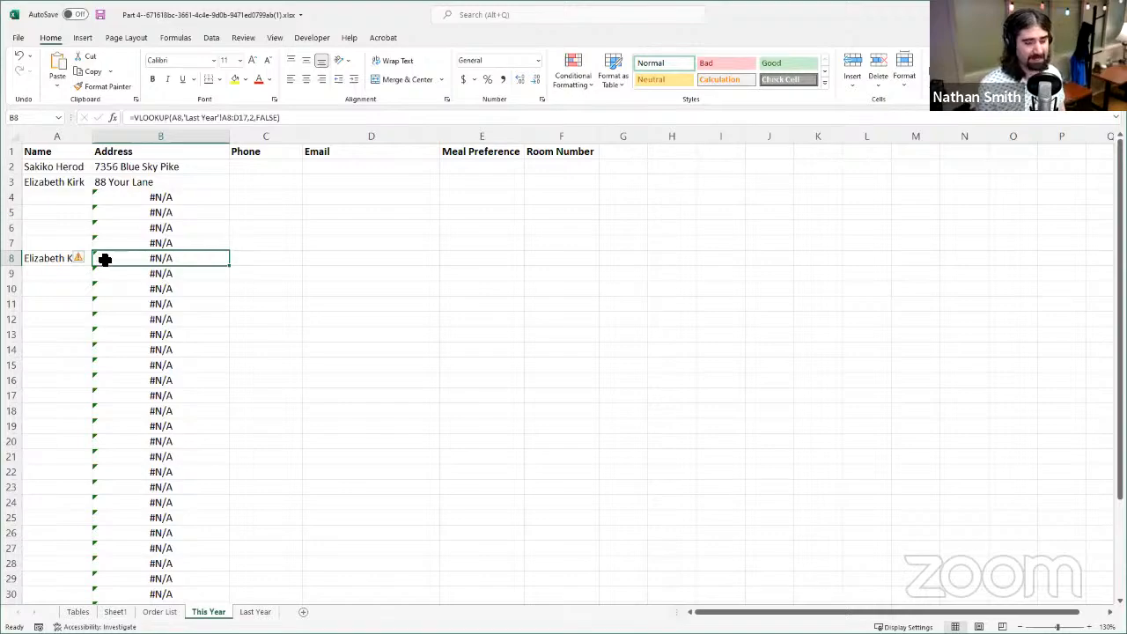
- Check cells A1 to A3 on the Last Year sheet to see where the lookup data starts
{"action": "left_click", "coordinate": [249, 612]}
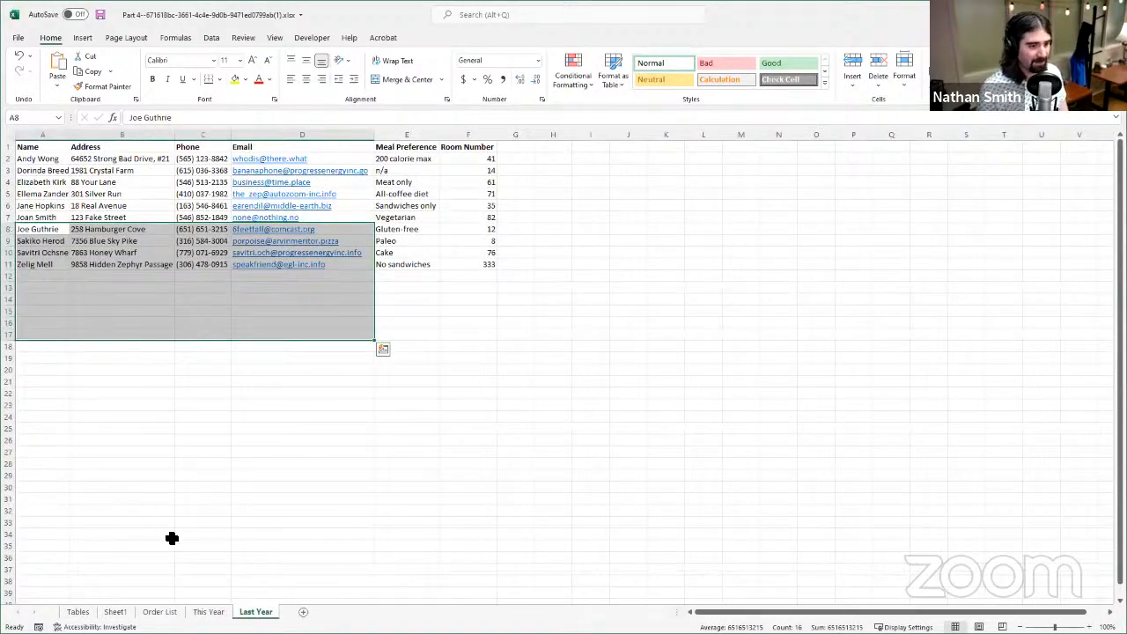
{"action": "left_click", "coordinate": [220, 611]}
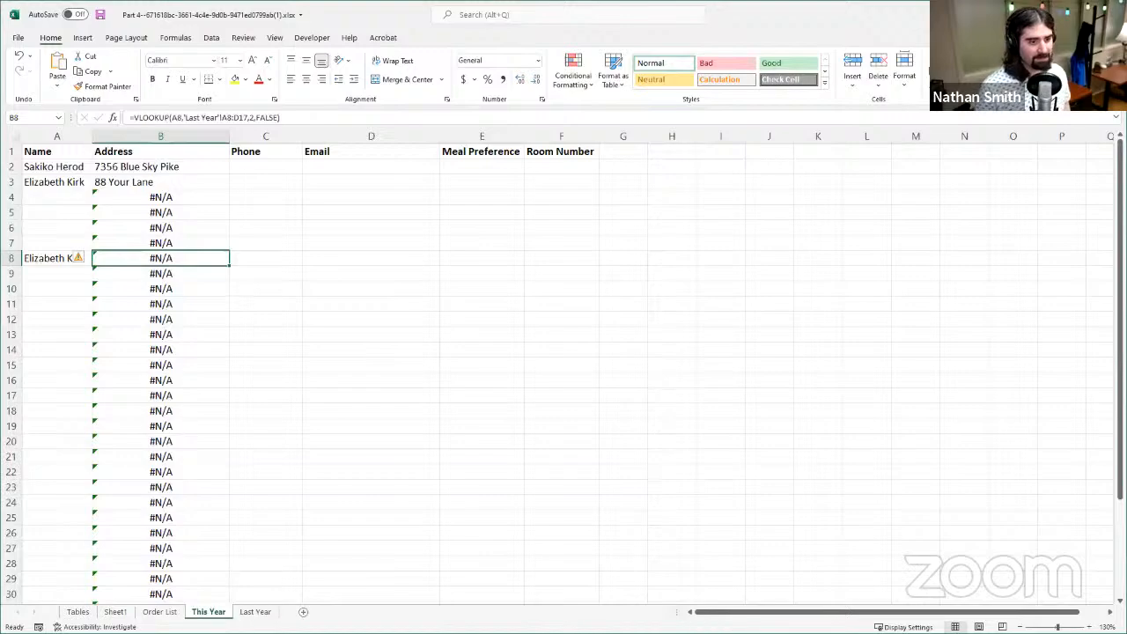
{"action": "left_click", "coordinate": [256, 612]}
{"action": "left_click", "coordinate": [66, 170]}
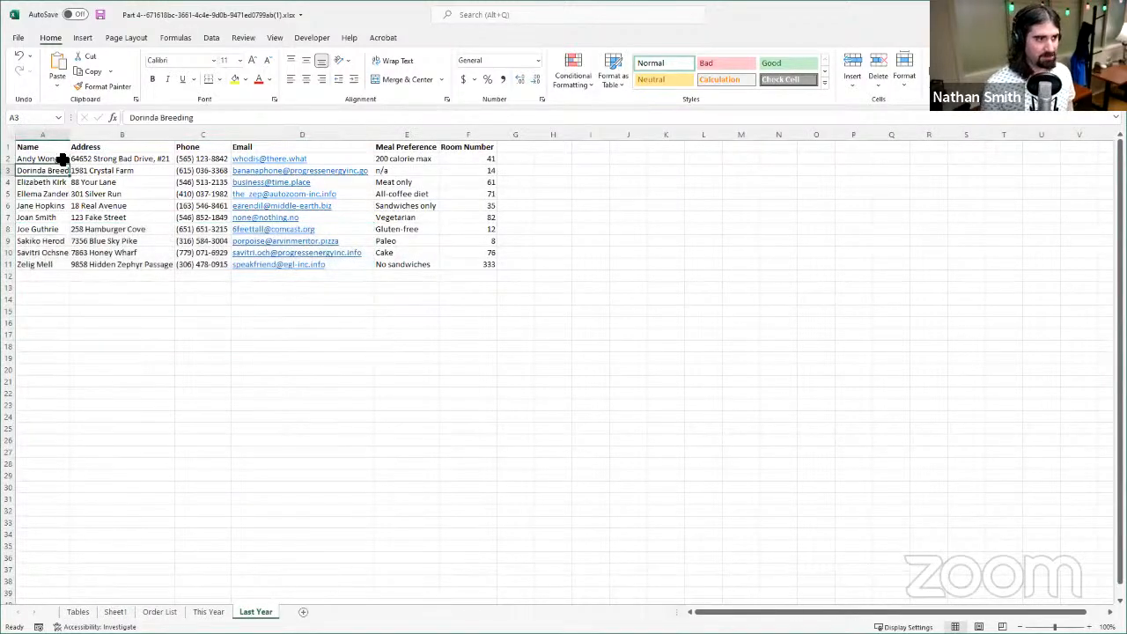
{"action": "left_click", "coordinate": [62, 158]}
{"action": "left_click", "coordinate": [49, 148]}
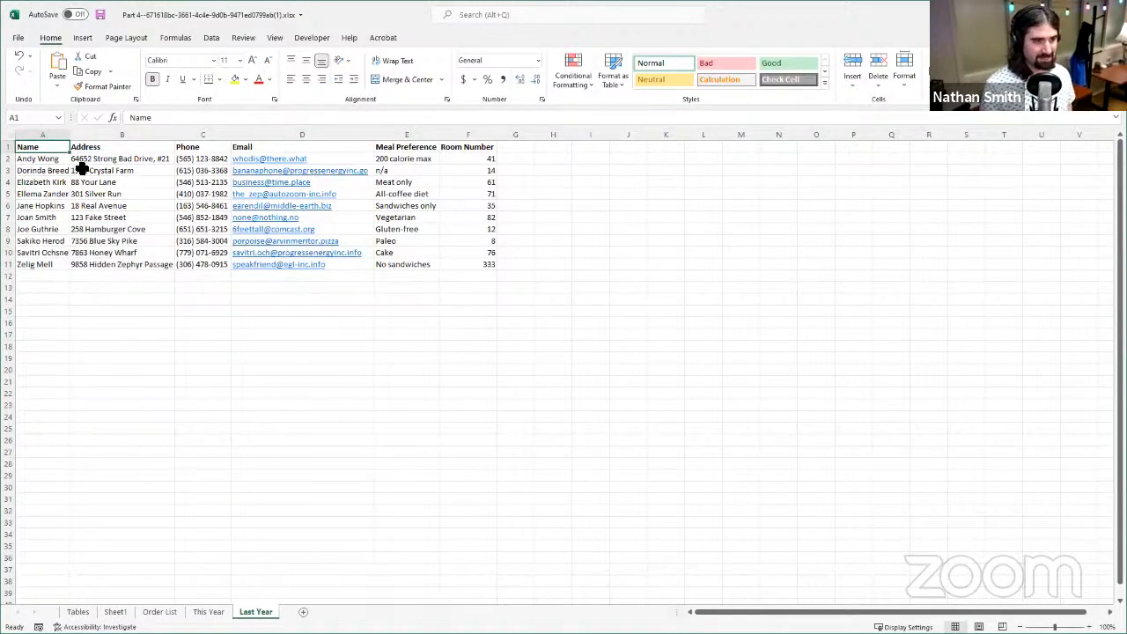
{"action": "left_click", "coordinate": [62, 159]}
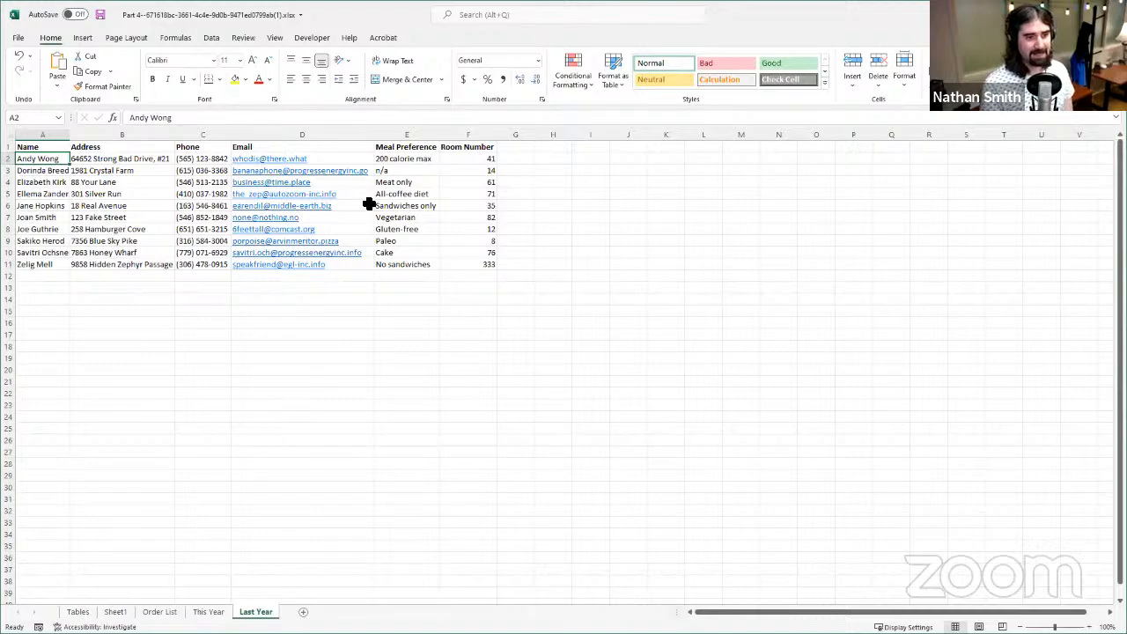
- Name the range A2:D11 on the Last Year sheet OLDINFO
{"action": "left_click_drag", "start_coordinate": [51, 158], "coordinate": [337, 262]}
{"action": "left_click", "coordinate": [105, 194]}
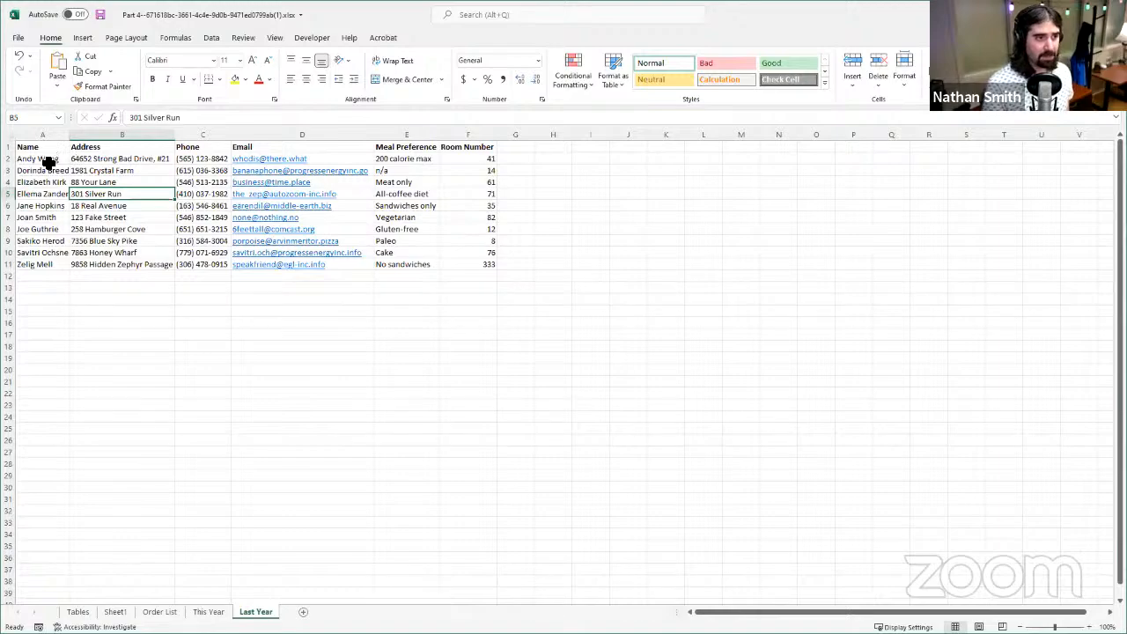
{"action": "left_click_drag", "start_coordinate": [45, 159], "coordinate": [323, 268]}
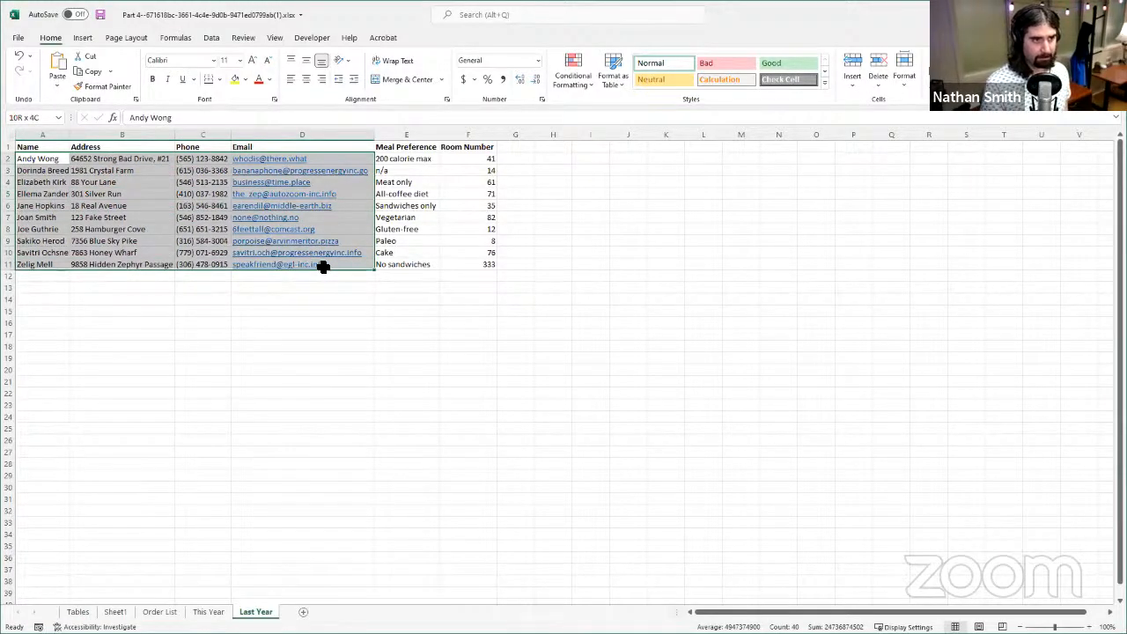
{"action": "left_click_drag", "start_coordinate": [323, 268], "coordinate": [323, 269]}
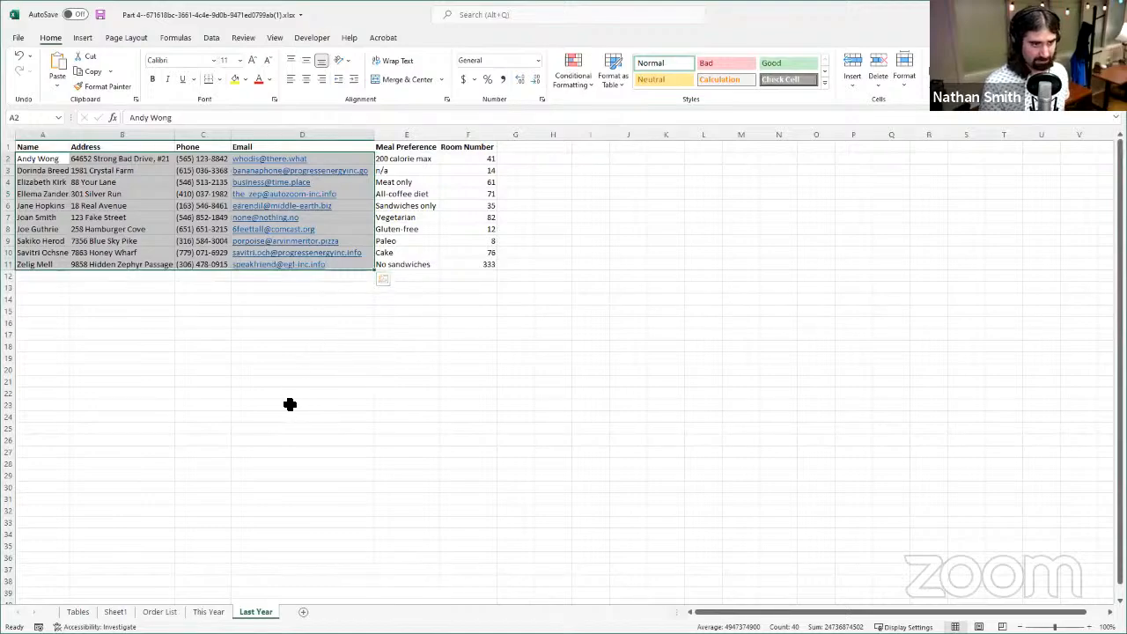
{"action": "left_click", "coordinate": [35, 114]}
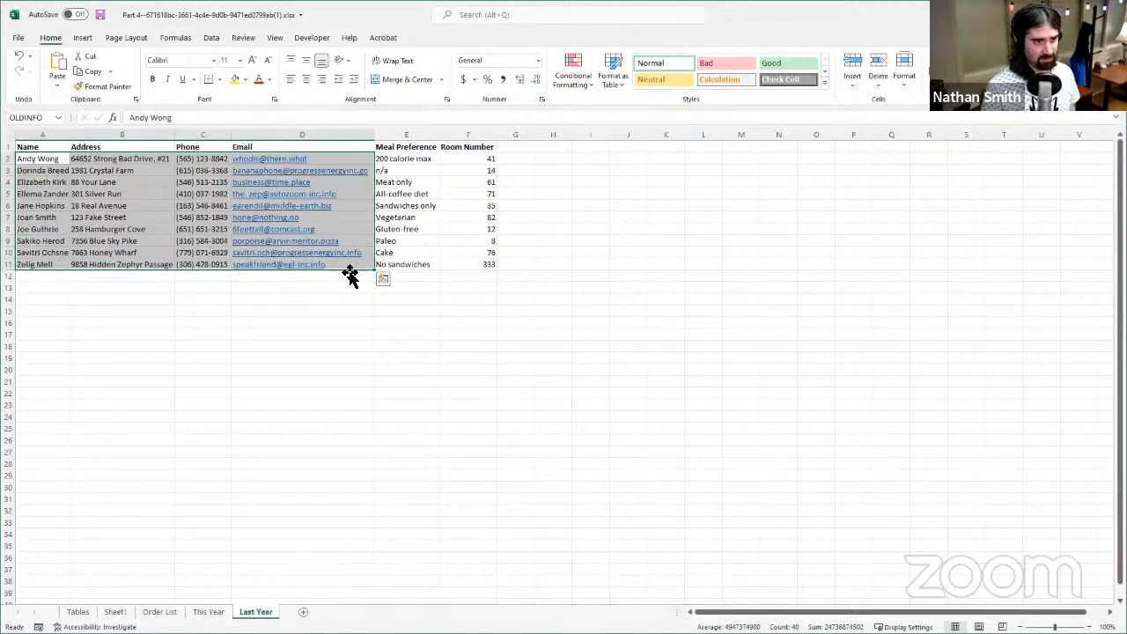
- Compare the references of several empty cells with the name of the reselected range A2:D11 on Last Year
{"action": "left_click", "coordinate": [373, 428]}
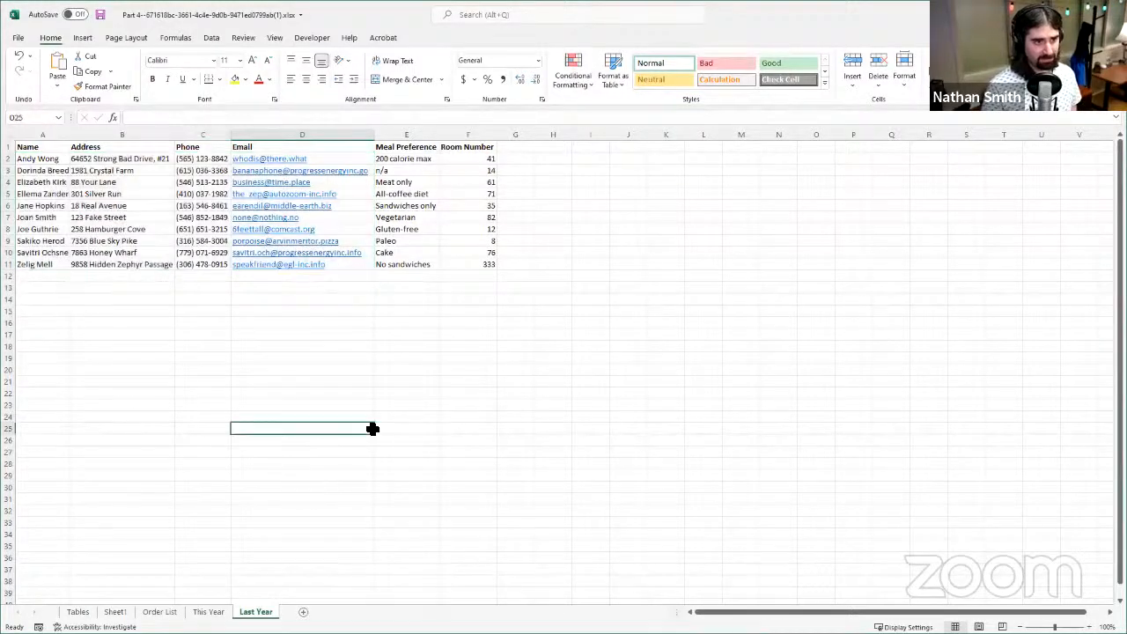
{"action": "left_click", "coordinate": [196, 369]}
{"action": "left_click", "coordinate": [108, 321]}
{"action": "left_click", "coordinate": [129, 448]}
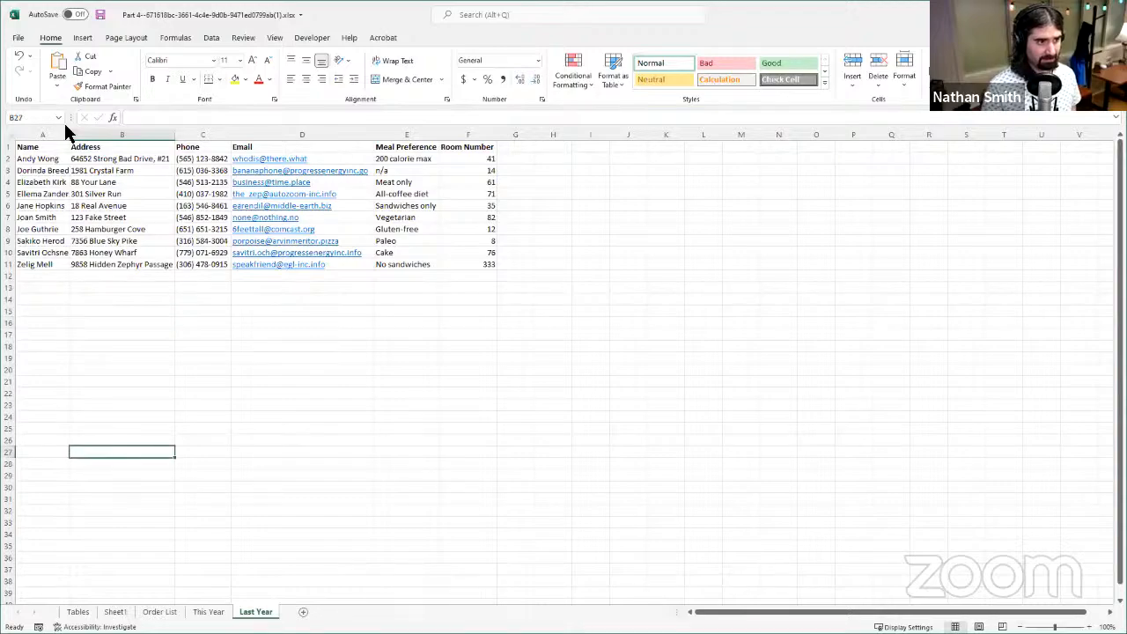
{"action": "left_click", "coordinate": [193, 382]}
{"action": "left_click", "coordinate": [365, 357]}
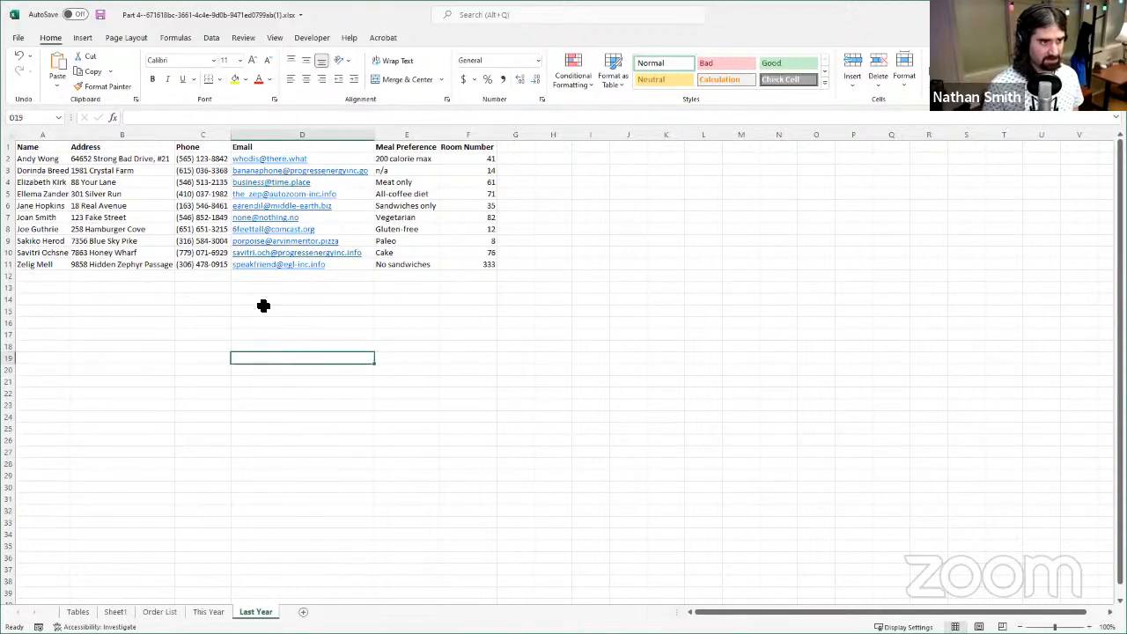
{"action": "left_click", "coordinate": [64, 337]}
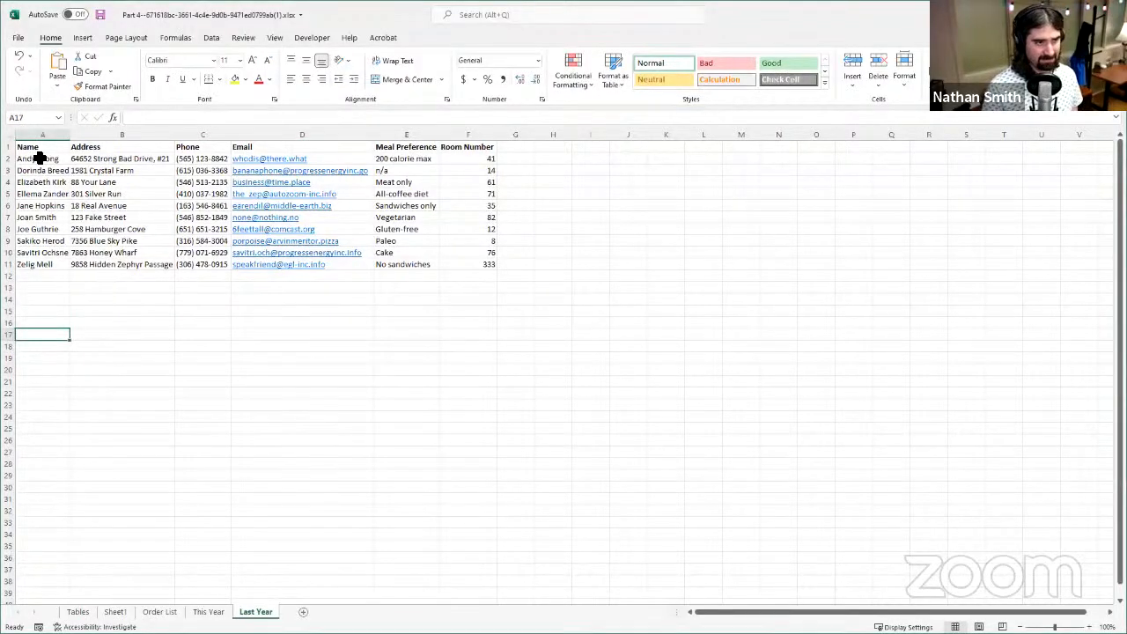
{"action": "left_click_drag", "start_coordinate": [39, 158], "coordinate": [330, 263]}
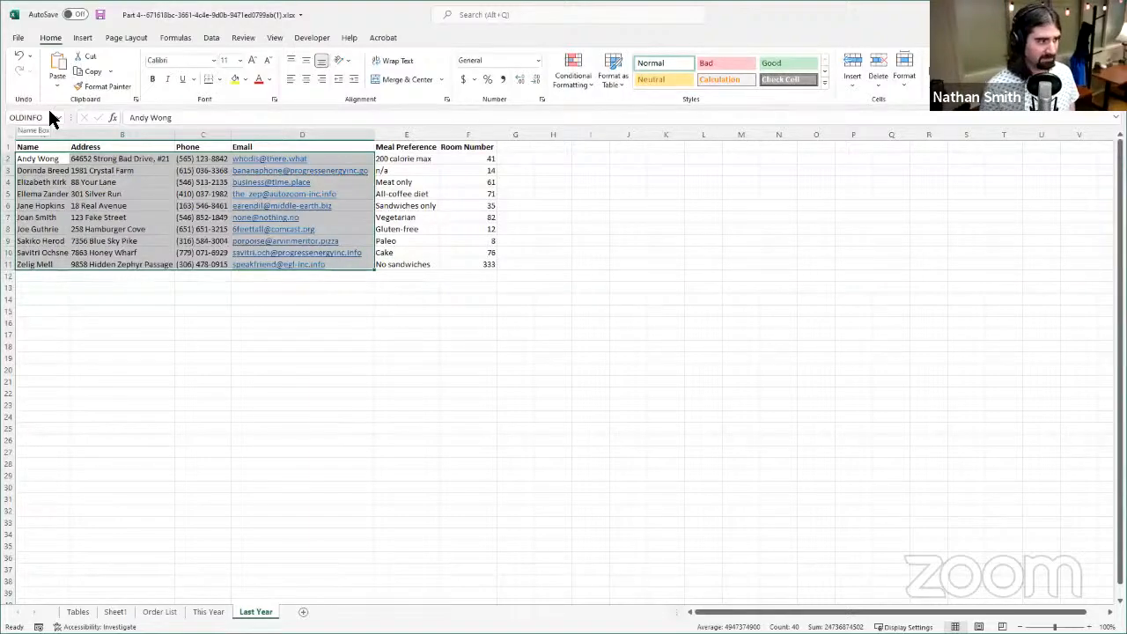
{"action": "left_click", "coordinate": [50, 149]}
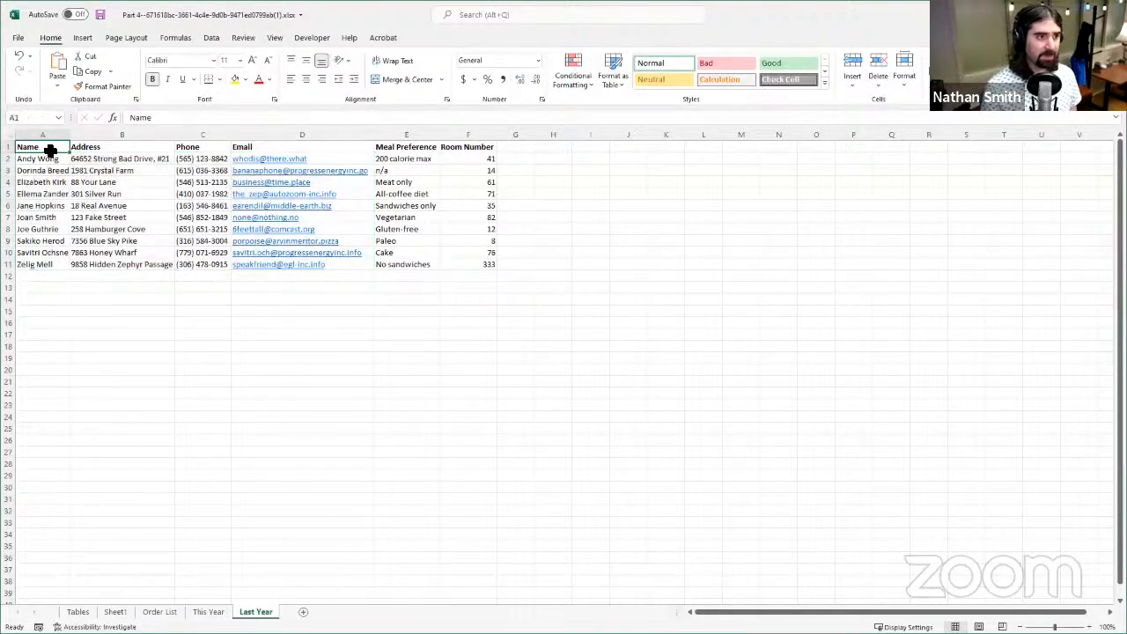
- Replace the table array in the VLOOKUP formula in cell B2 of This Year with the named range OLDINFO
{"action": "left_click", "coordinate": [218, 611]}
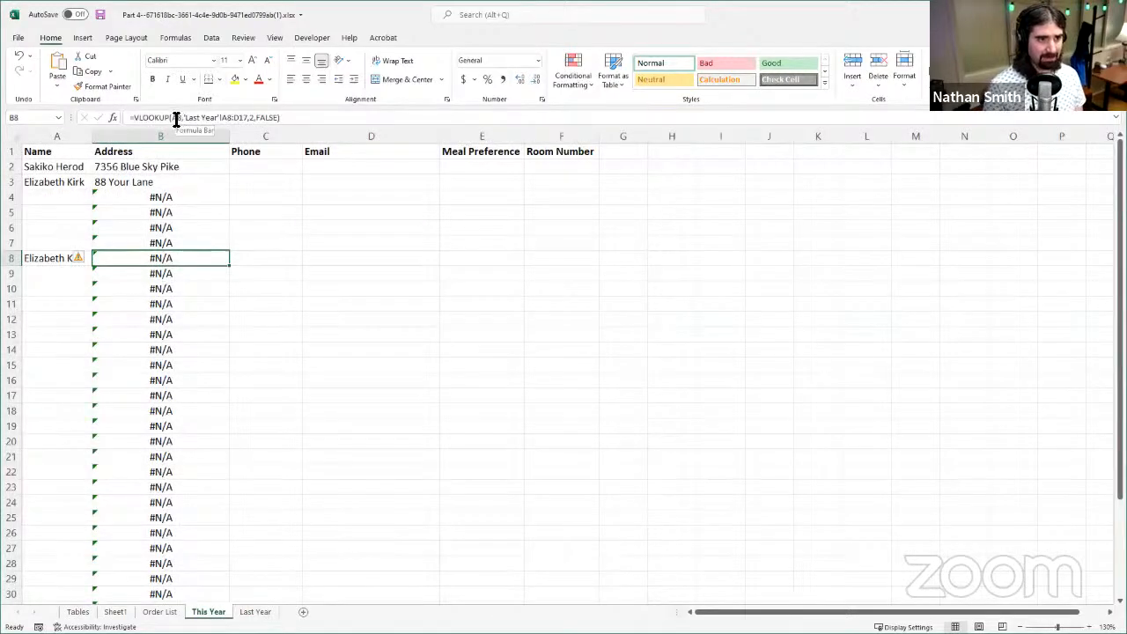
{"action": "left_click", "coordinate": [163, 167]}
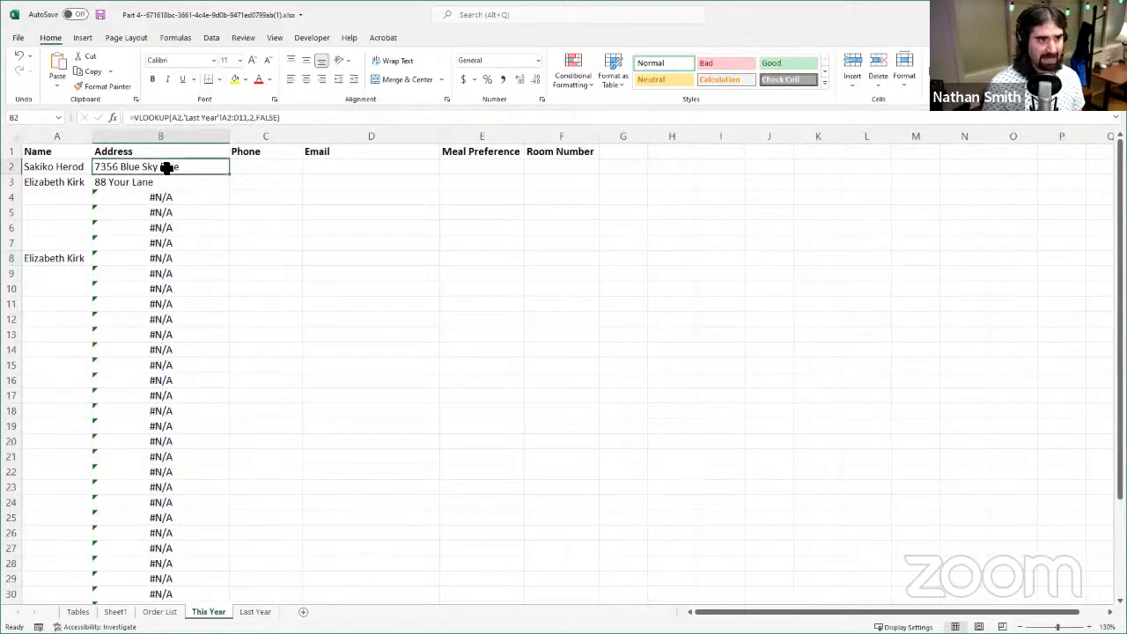
{"action": "left_click", "coordinate": [185, 119]}
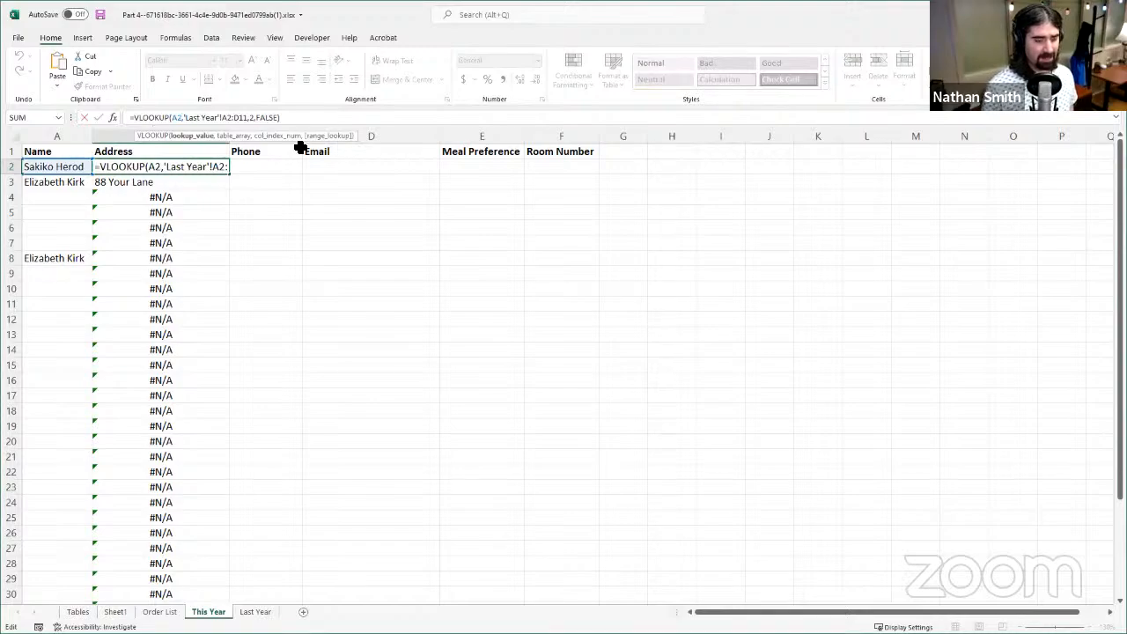
{"action": "key", "text": "Right"}
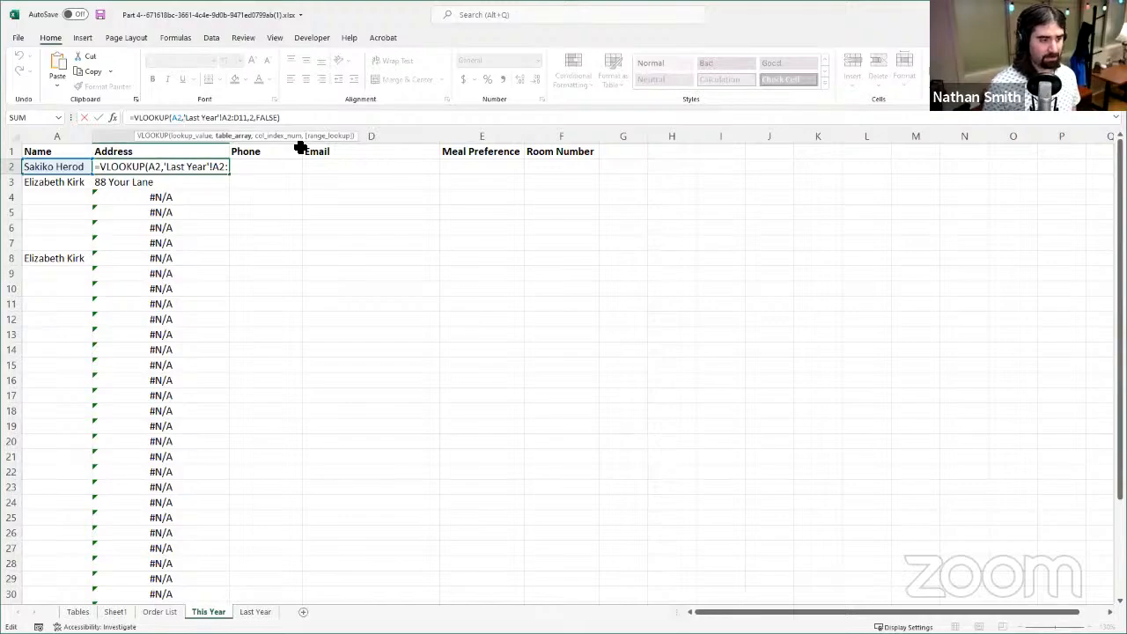
{"action": "key", "text": "Delete"}
{"action": "key", "text": "Delete"}
{"action": "key", "text": "Delete"}
{"action": "key", "text": "Delete"}
{"action": "key", "text": "Delete"}
{"action": "key", "text": "Delete"}
{"action": "key", "text": "Delete"}
{"action": "key", "text": "Delete"}
{"action": "key", "text": "Delete"}
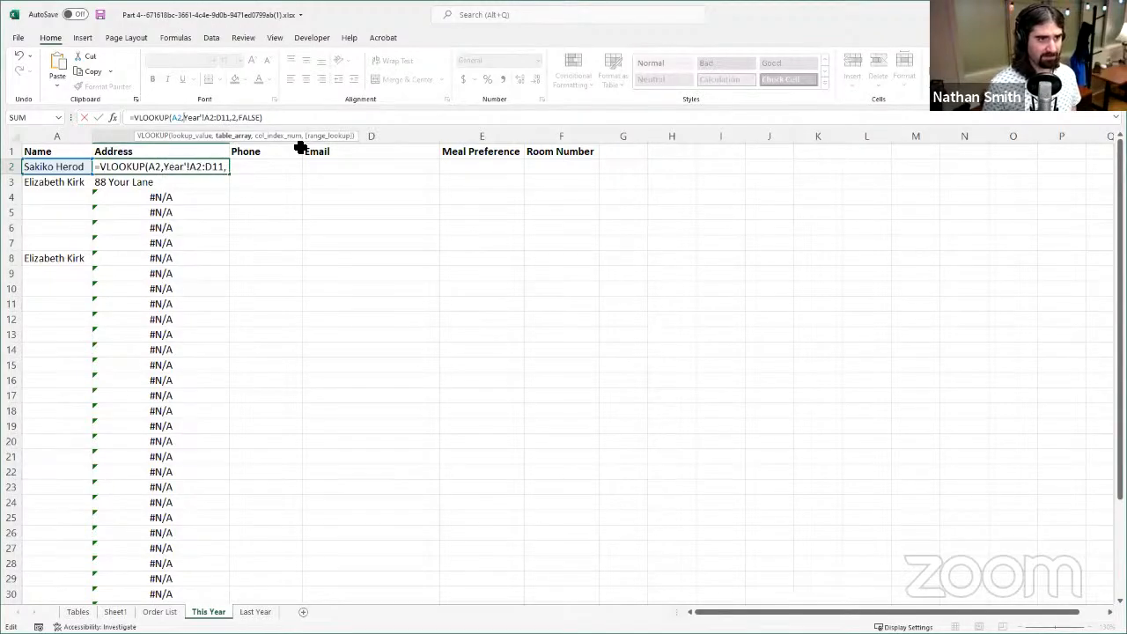
{"action": "key", "text": "Delete"}
{"action": "key", "text": "Delete"}
{"action": "key", "text": "Delete"}
{"action": "key", "text": "Delete"}
{"action": "key", "text": "Delete"}
{"action": "key", "text": "Delete"}
{"action": "key", "text": "Delete"}
{"action": "key", "text": "Delete"}
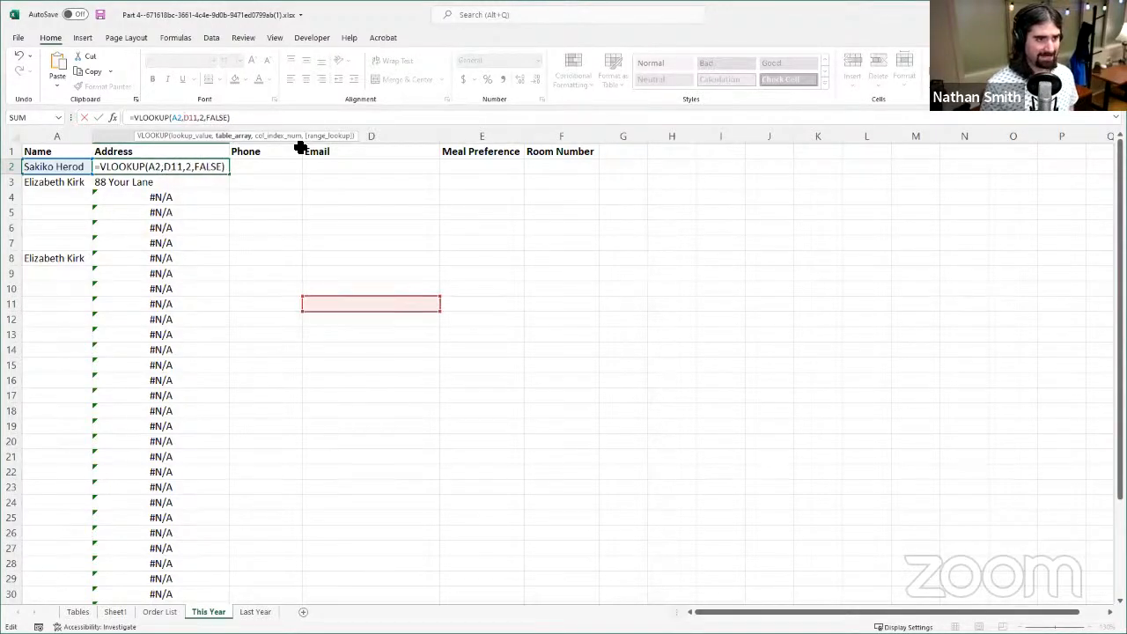
{"action": "key", "text": "Delete"}
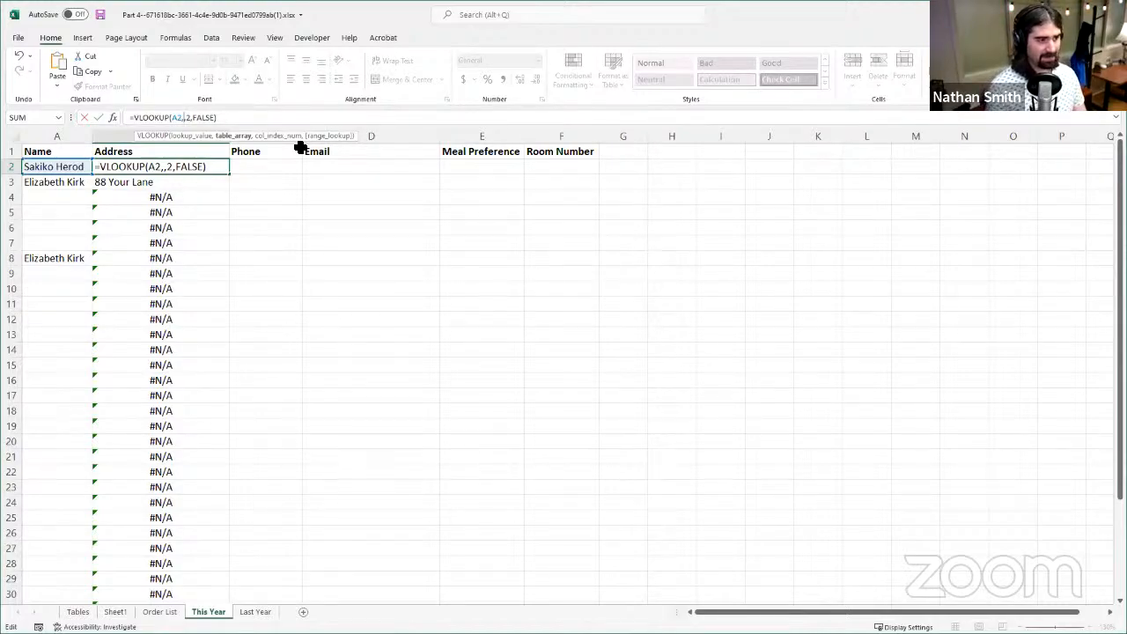
{"action": "type", "text": "OLDINFO"}
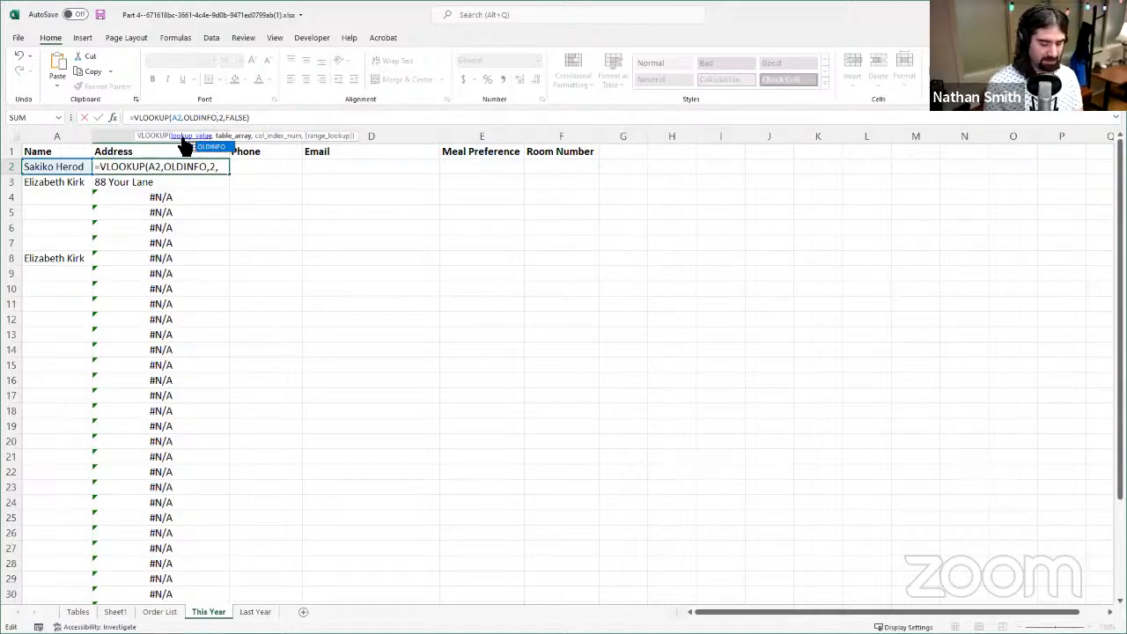
{"action": "left_click", "coordinate": [188, 164]}
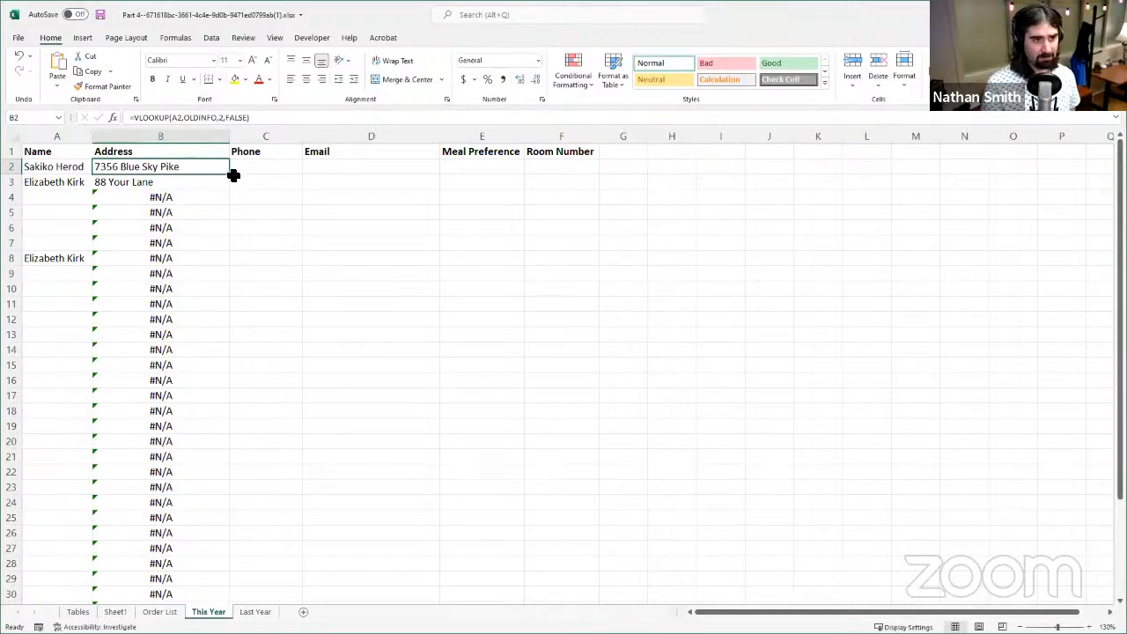
- Fill the OLDINFO formula from B2 down the Address column to row 38
{"action": "scroll", "coordinate": [201, 396], "scroll_direction": "down", "scroll_amount": 7}
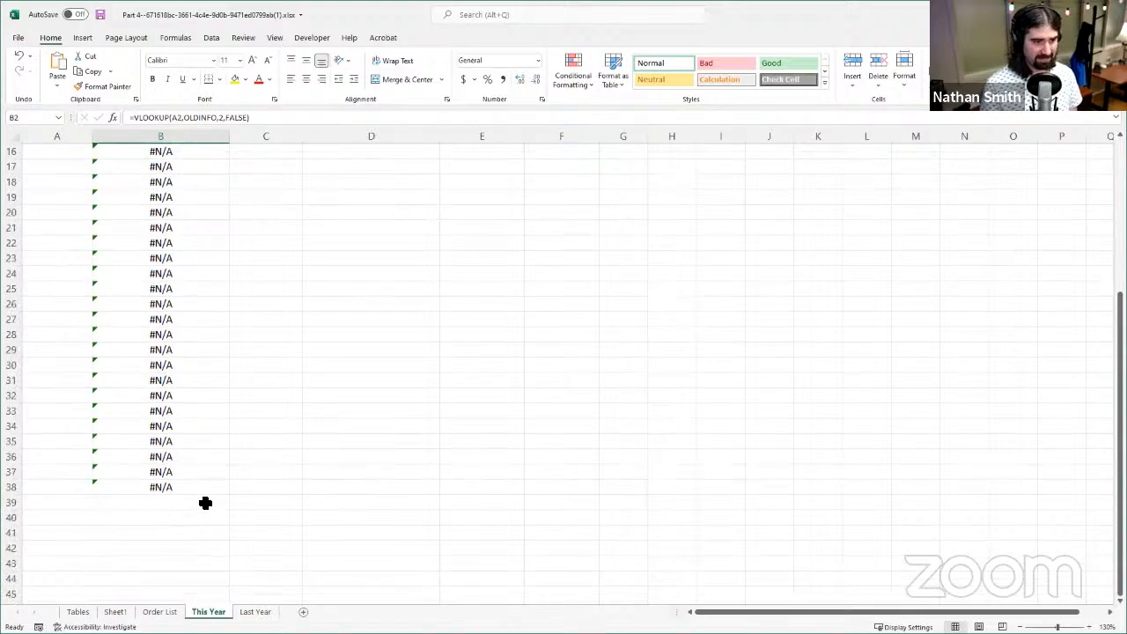
{"action": "scroll", "coordinate": [201, 458], "scroll_direction": "up", "scroll_amount": 5}
{"action": "scroll", "coordinate": [186, 349], "scroll_direction": "up", "scroll_amount": 2}
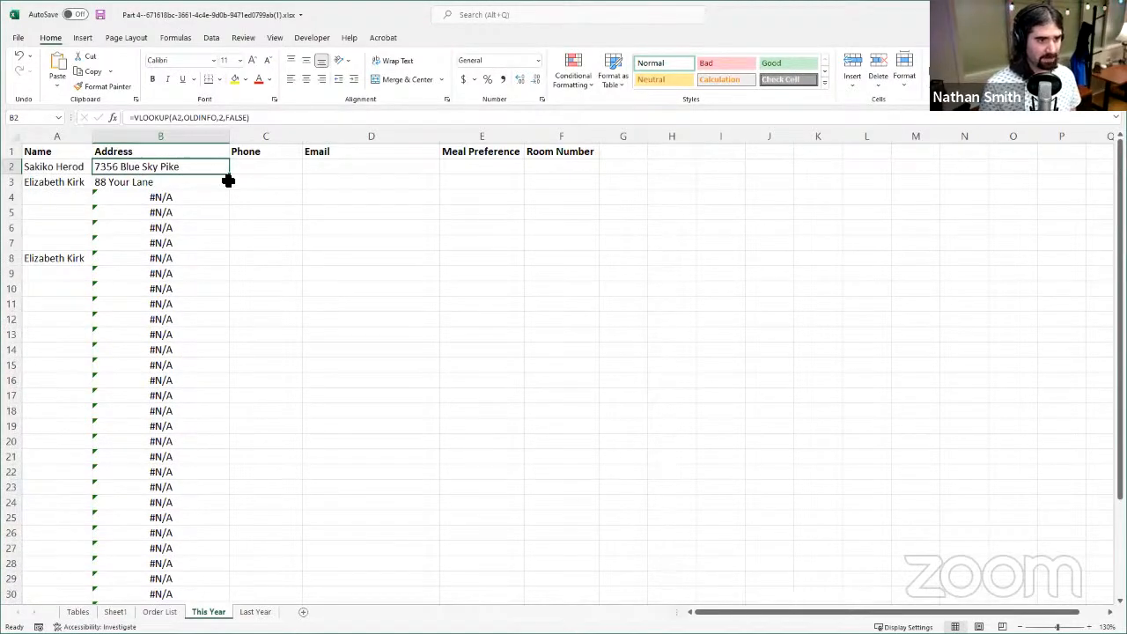
{"action": "double_click", "coordinate": [230, 178]}
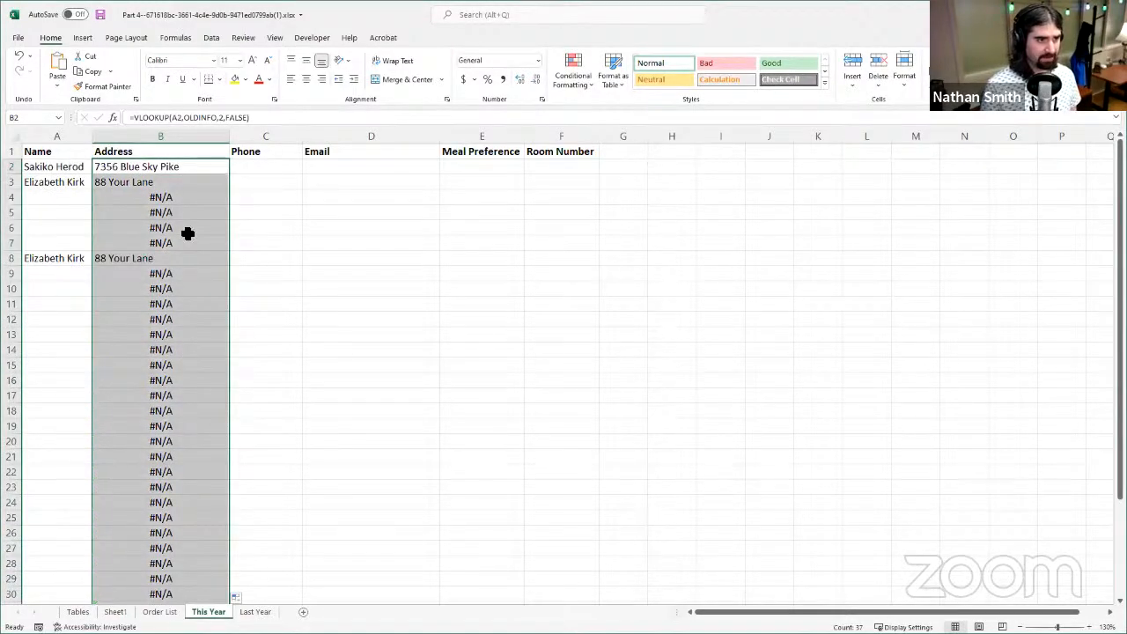
- Check the formulas in several Address cells between B4 and B21 to see how their references are filled down
{"action": "left_click", "coordinate": [194, 262]}
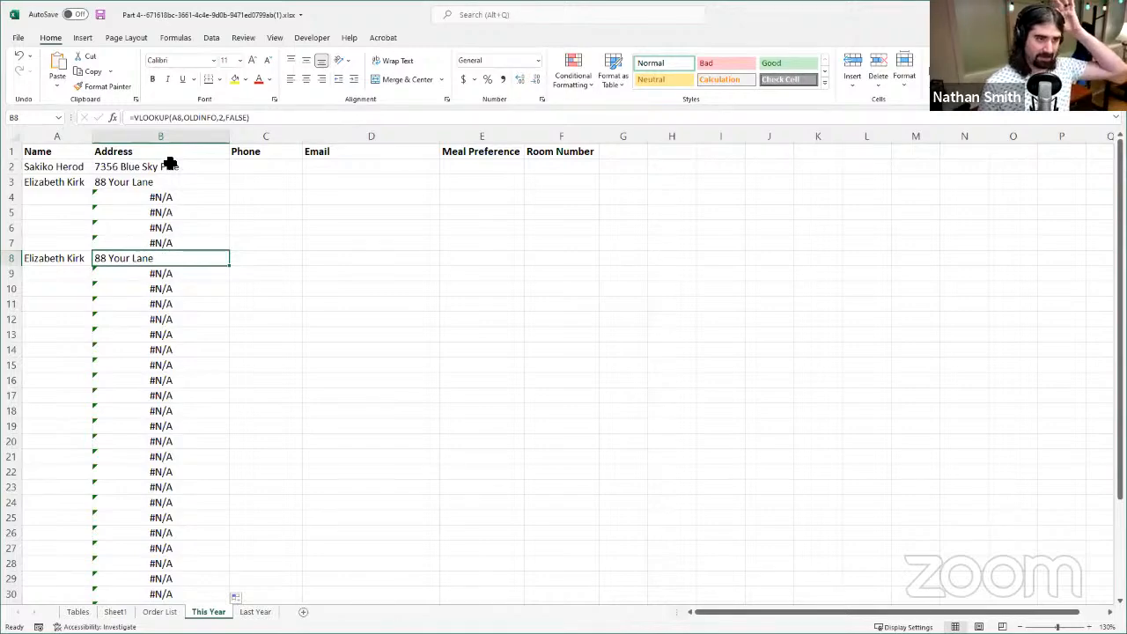
{"action": "left_click", "coordinate": [161, 201]}
{"action": "left_click", "coordinate": [166, 228]}
{"action": "left_click", "coordinate": [167, 244]}
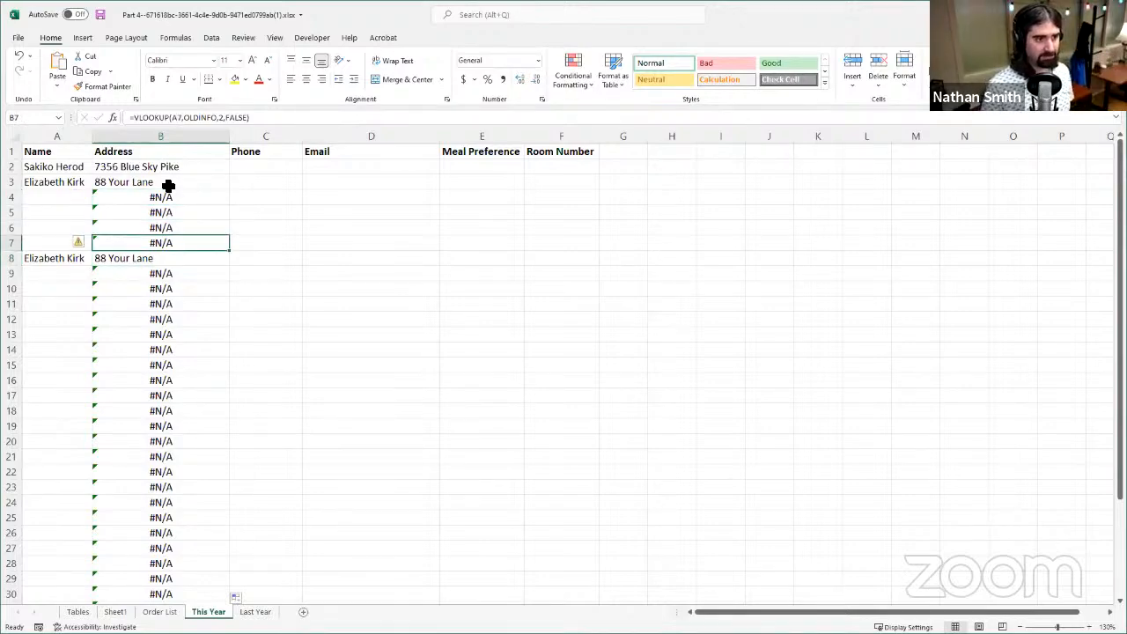
{"action": "left_click", "coordinate": [143, 395]}
{"action": "left_click", "coordinate": [177, 457]}
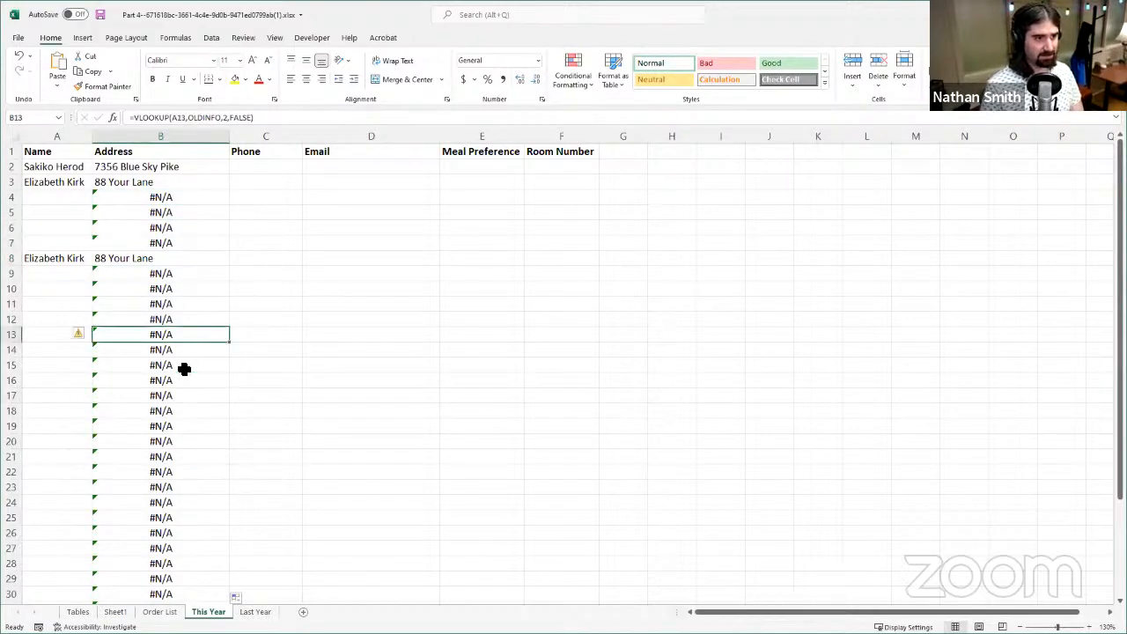
{"action": "left_click", "coordinate": [136, 455]}
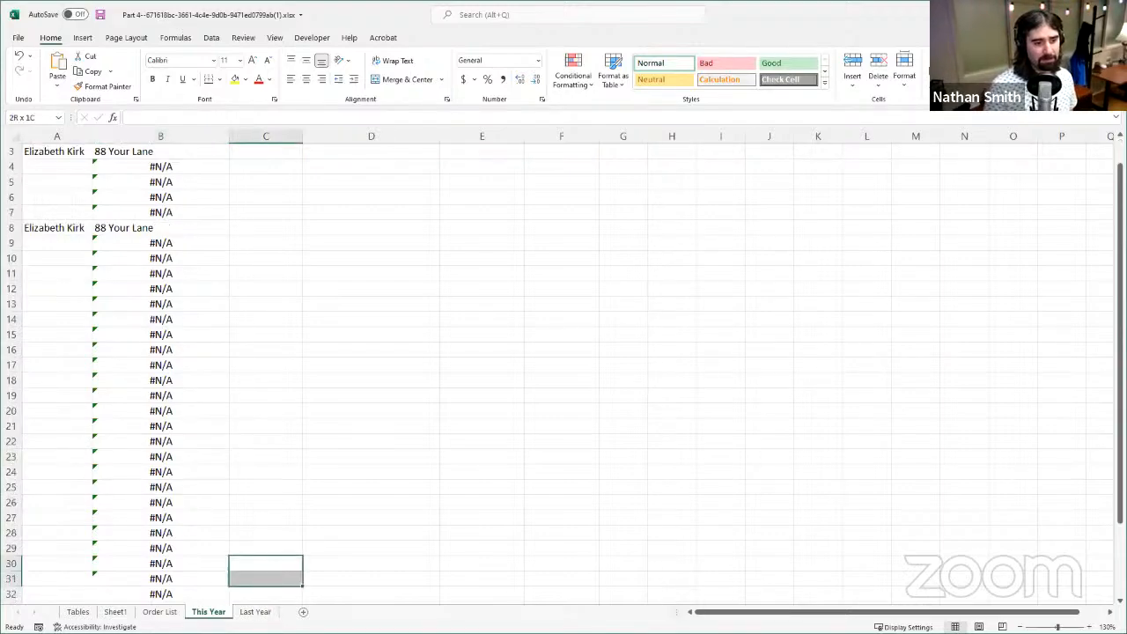
- Reselect A2:D11 on the Last Year sheet to check the range named OLDINFO, and return to This Year
{"action": "left_click", "coordinate": [258, 611]}
{"action": "left_click_drag", "start_coordinate": [64, 158], "coordinate": [319, 264]}
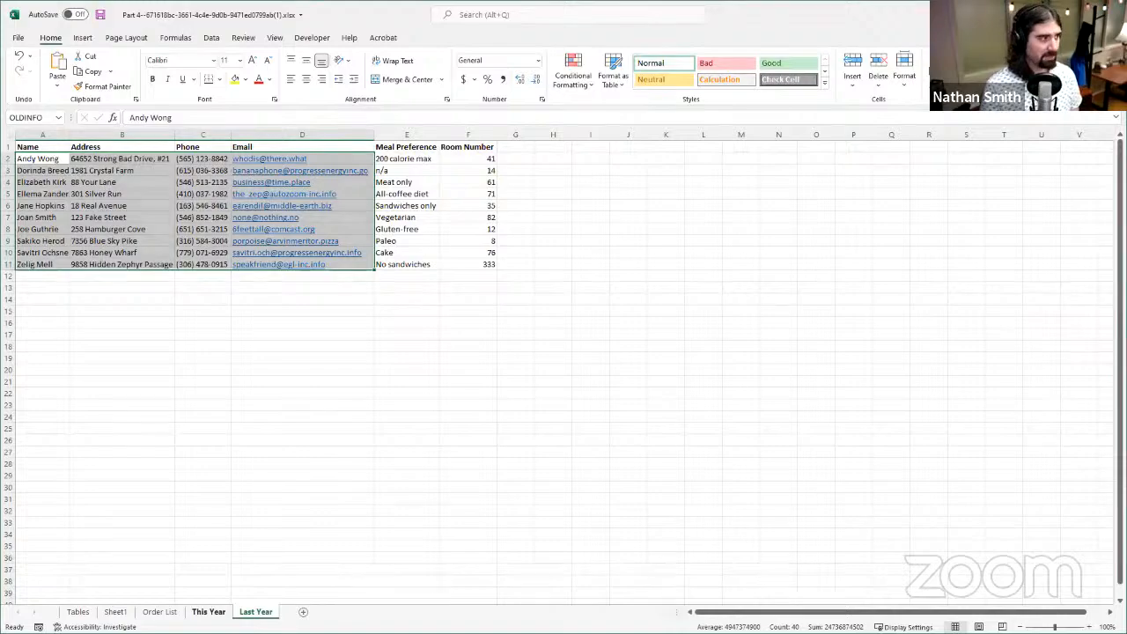
{"action": "left_click", "coordinate": [209, 611]}
- Choose the sixth listed person in cell A6, the last listed person in A19 and the sixth again in A17
{"action": "scroll", "coordinate": [164, 261], "scroll_direction": "up", "scroll_amount": 1}
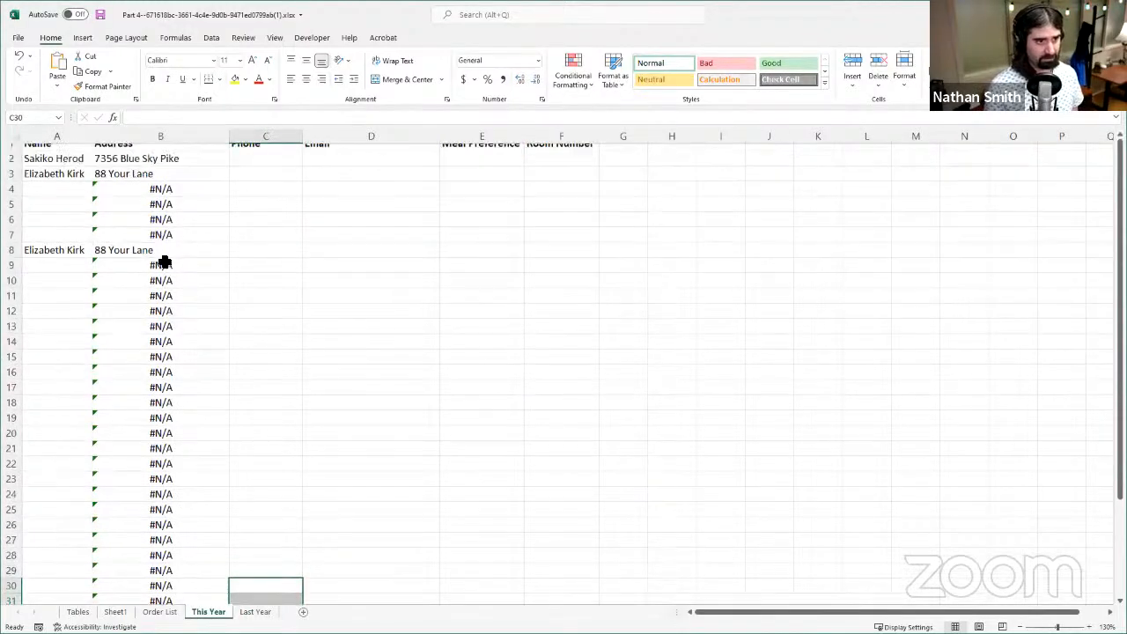
{"action": "left_click", "coordinate": [77, 230]}
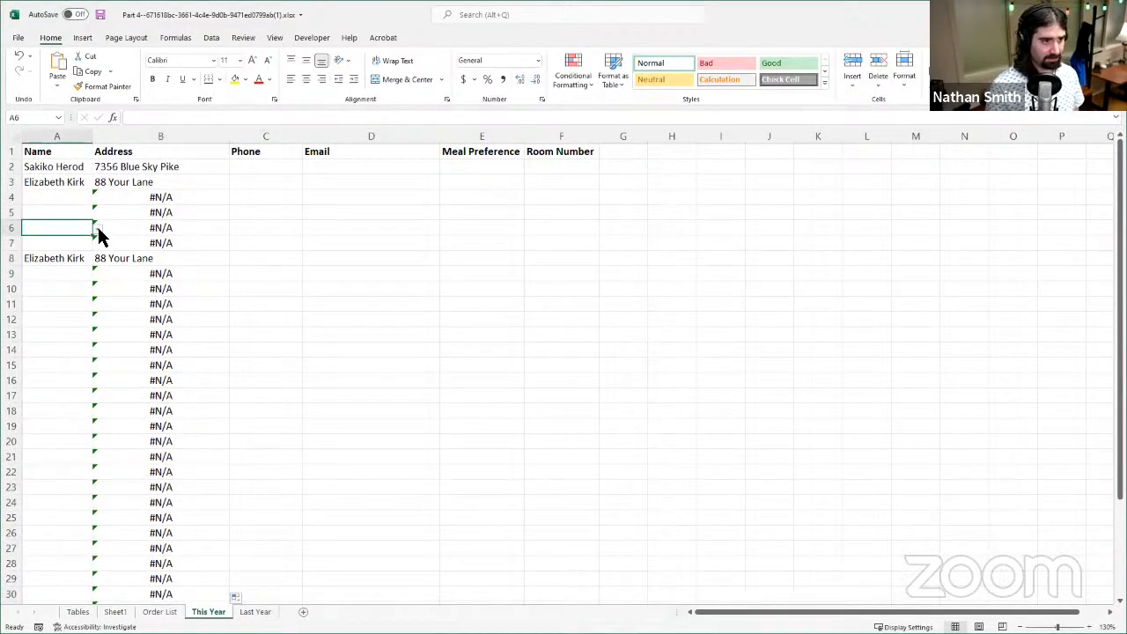
{"action": "left_click", "coordinate": [97, 229]}
{"action": "left_click", "coordinate": [62, 290]}
{"action": "left_click", "coordinate": [75, 428]}
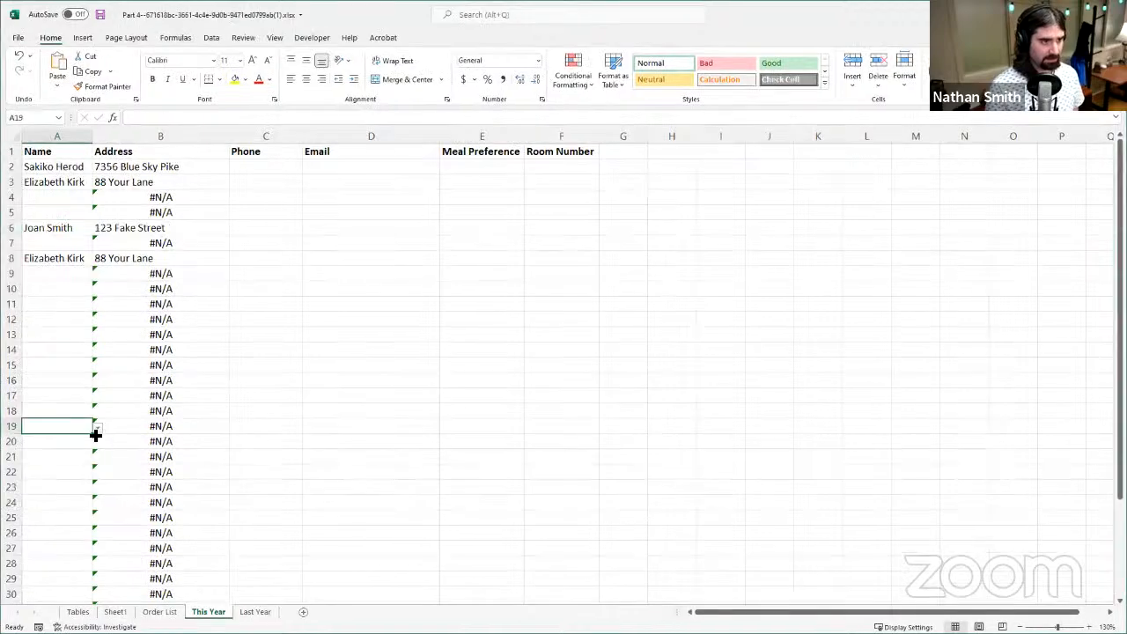
{"action": "left_click", "coordinate": [97, 429]}
{"action": "left_click_drag", "start_coordinate": [106, 470], "coordinate": [103, 486]}
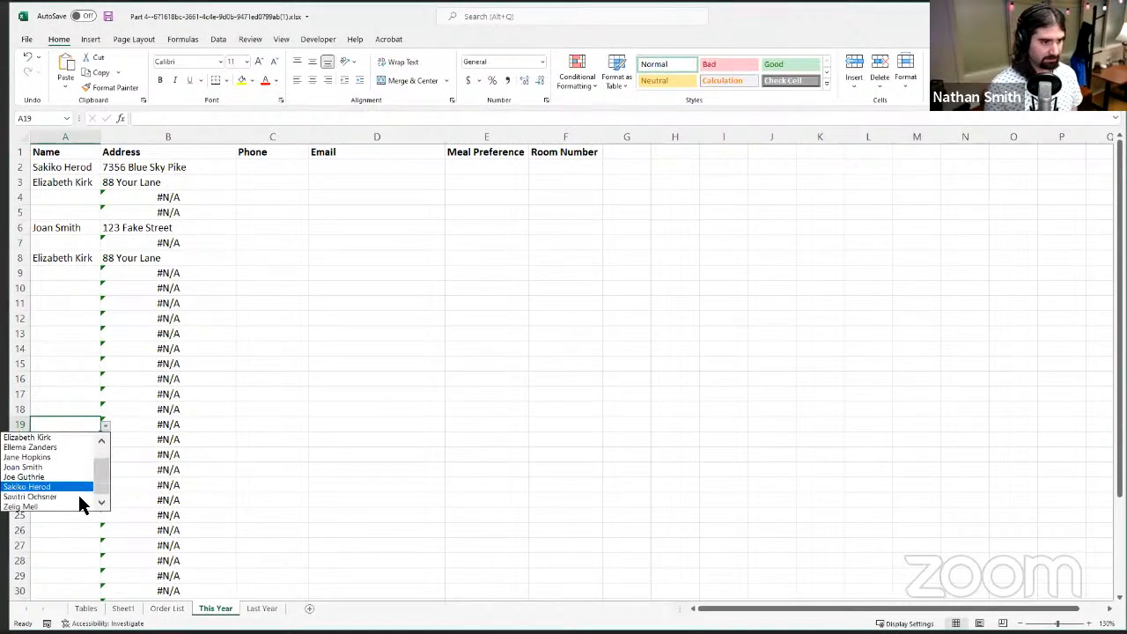
{"action": "left_click", "coordinate": [72, 507]}
{"action": "left_click", "coordinate": [92, 395]}
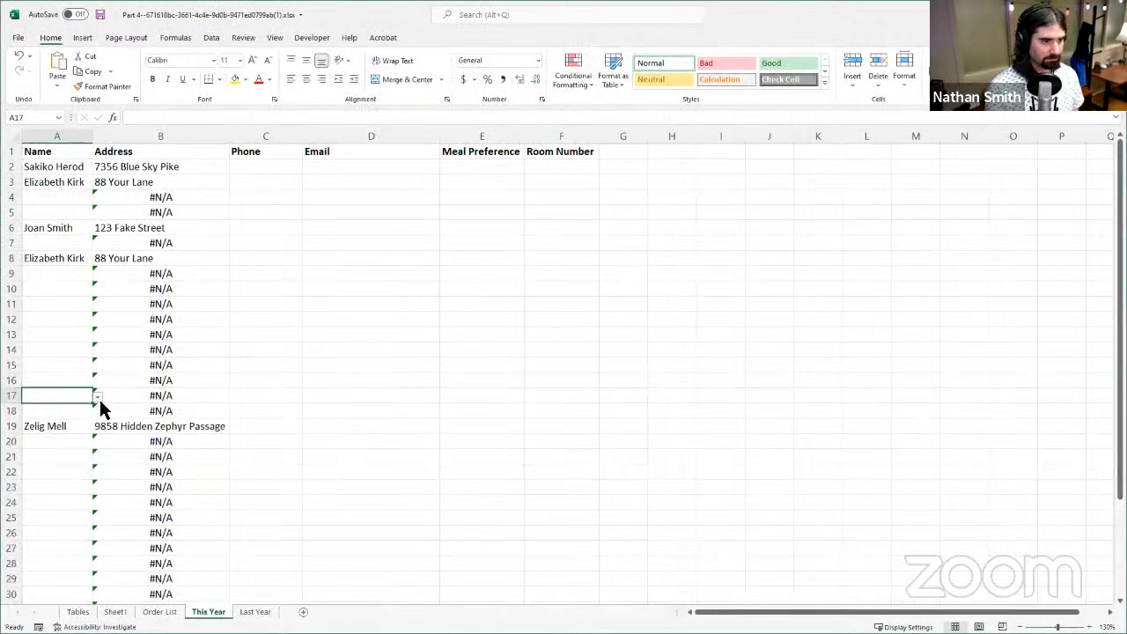
{"action": "left_click", "coordinate": [99, 397]}
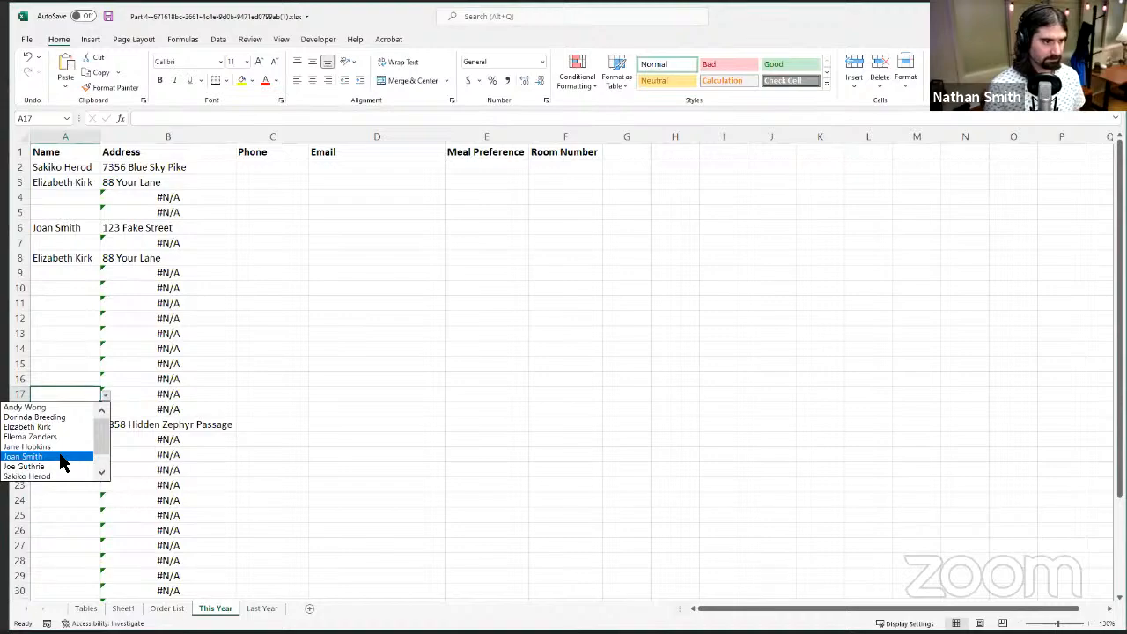
{"action": "left_click", "coordinate": [62, 464]}
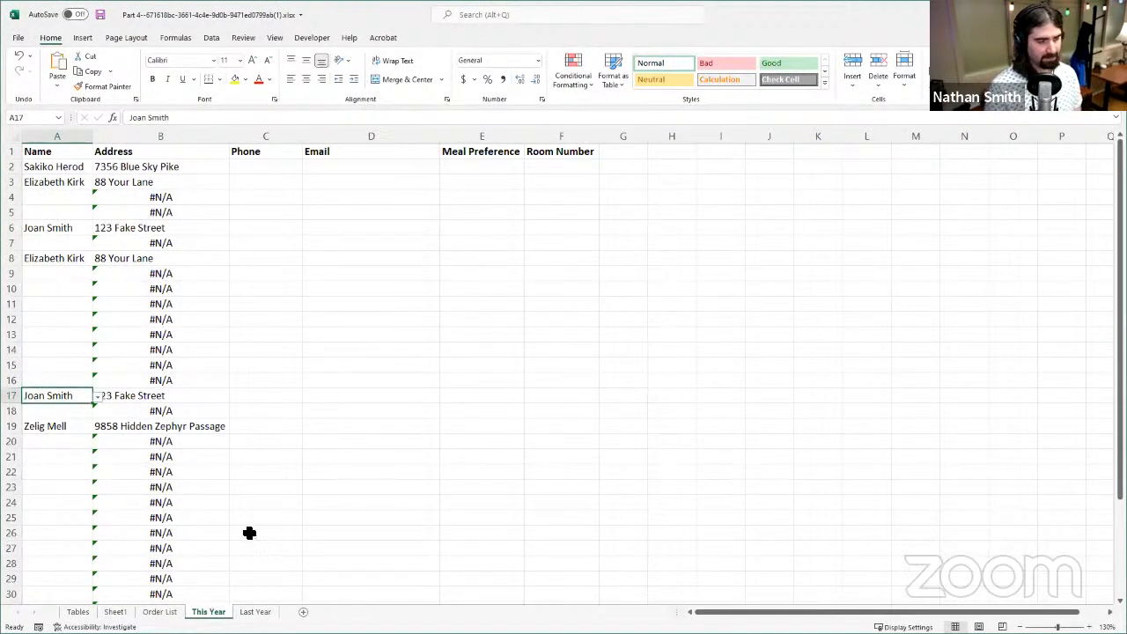
- Copy the VLOOKUP formula from B2 across to C2 and compare the lookup value in both cells
{"action": "left_click", "coordinate": [176, 274]}
{"action": "left_click", "coordinate": [187, 167]}
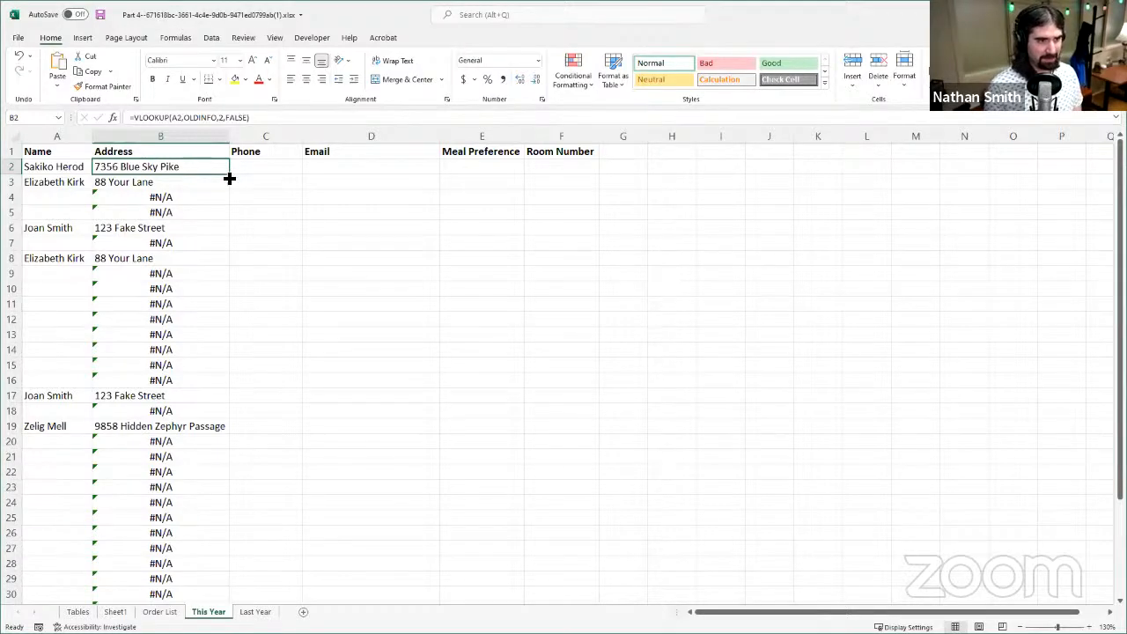
{"action": "left_click_drag", "start_coordinate": [229, 179], "coordinate": [290, 176]}
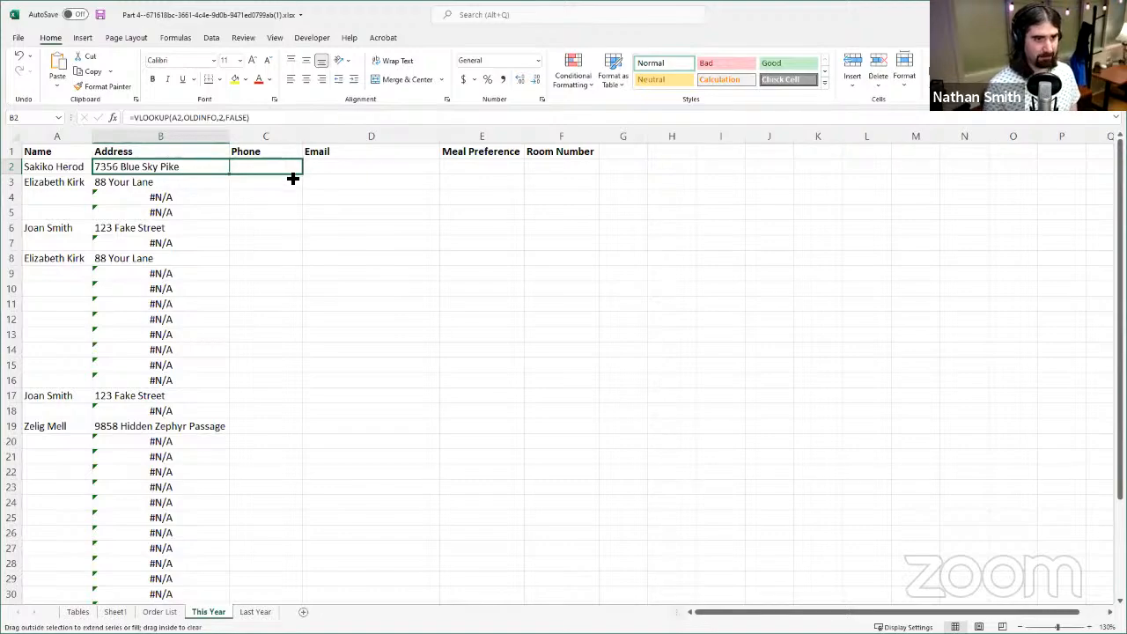
{"action": "mouse_move", "coordinate": [293, 177]}
{"action": "left_mouse_down"}
{"action": "mouse_move", "coordinate": [218, 172]}
{"action": "mouse_move", "coordinate": [303, 188]}
{"action": "left_mouse_up"}
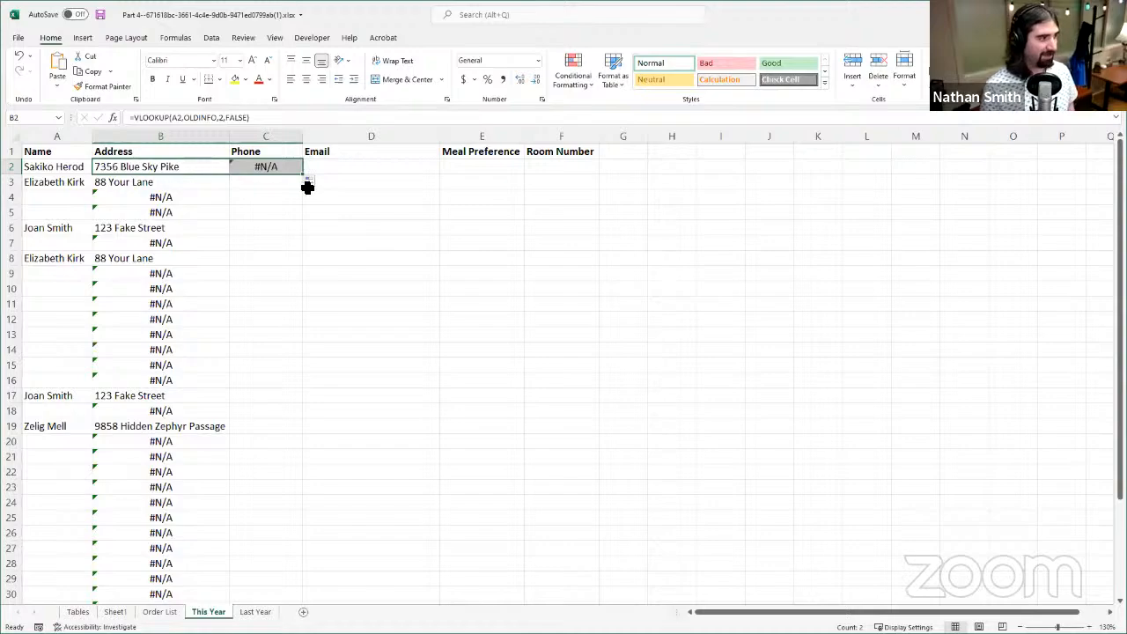
{"action": "left_click", "coordinate": [274, 170]}
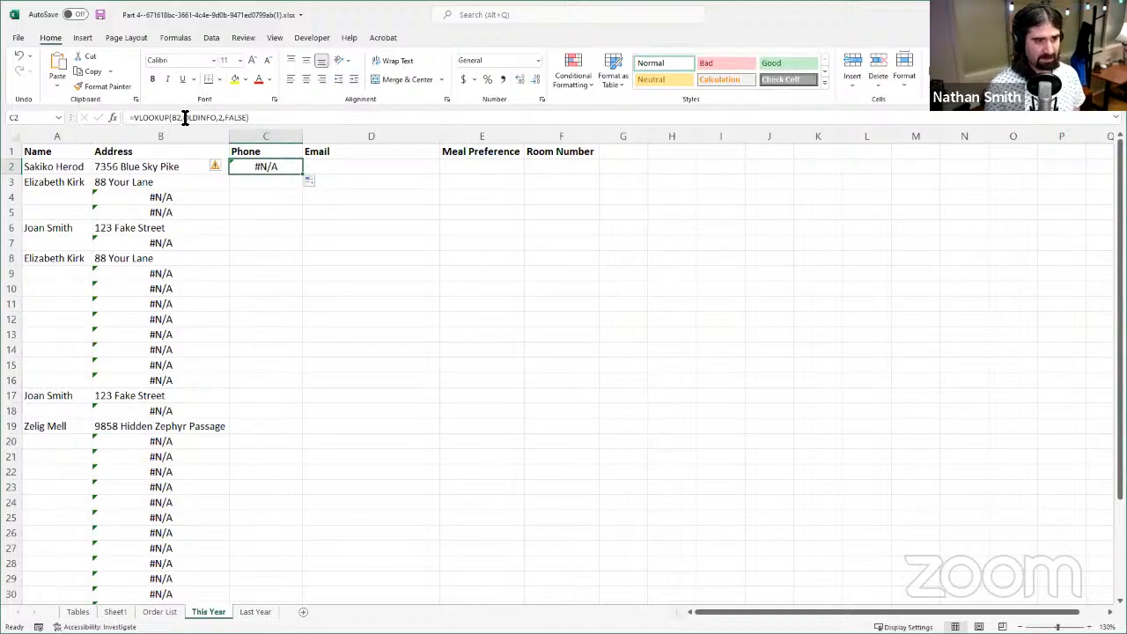
{"action": "left_click", "coordinate": [156, 166]}
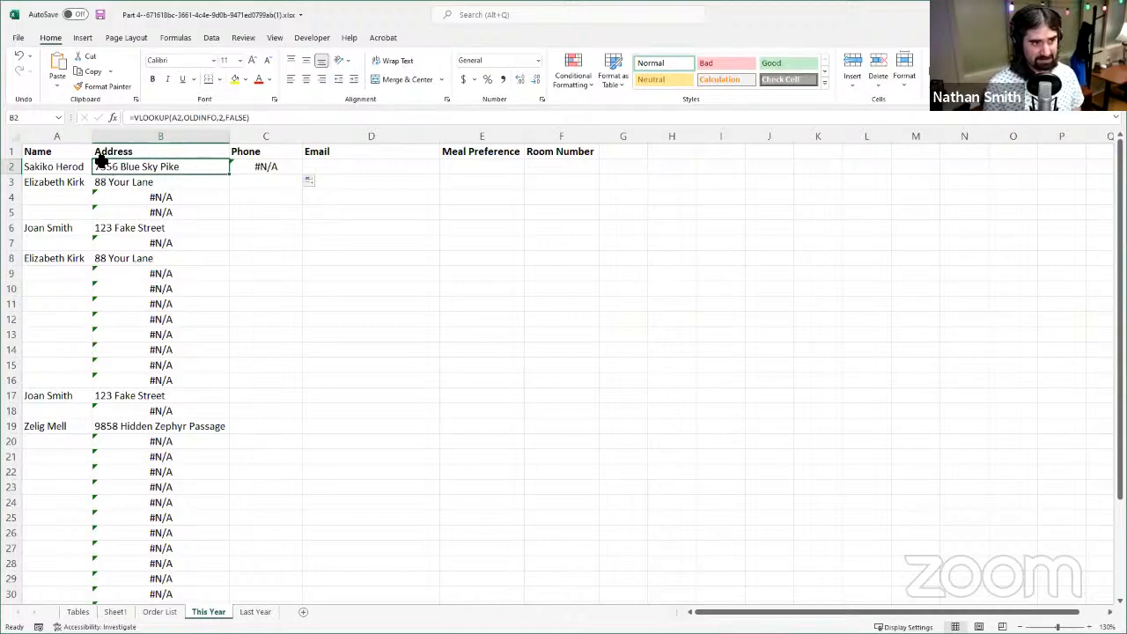
- Compare the name in A9 with the address in B9 on the Last Year sheet, and return to This Year
{"action": "left_click", "coordinate": [174, 613]}
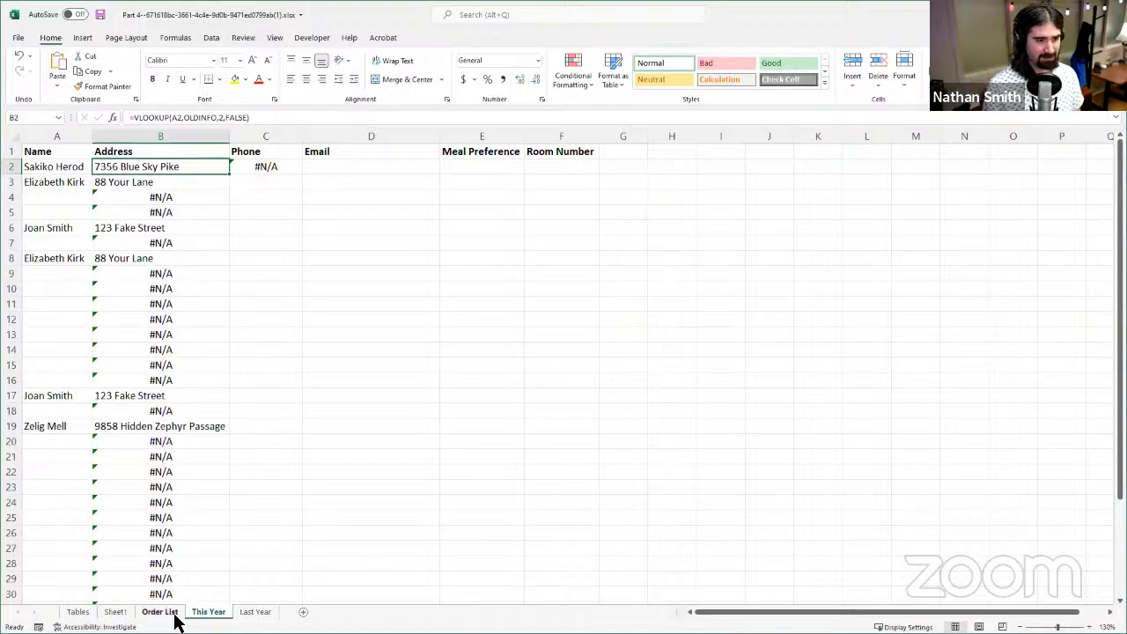
{"action": "left_click", "coordinate": [254, 612]}
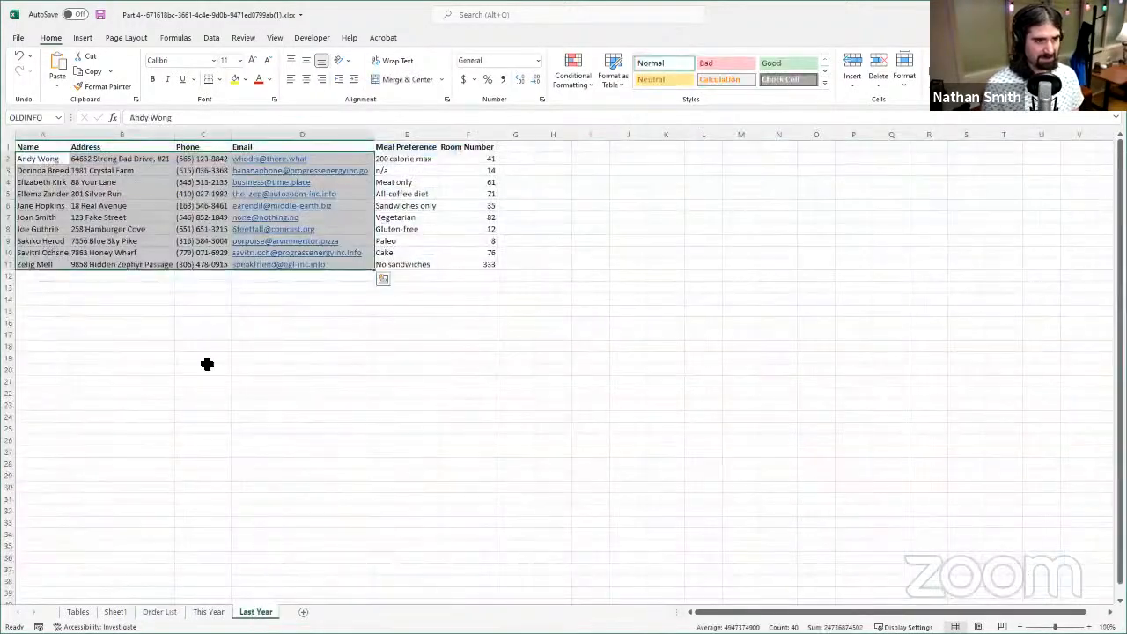
{"action": "left_click", "coordinate": [158, 219]}
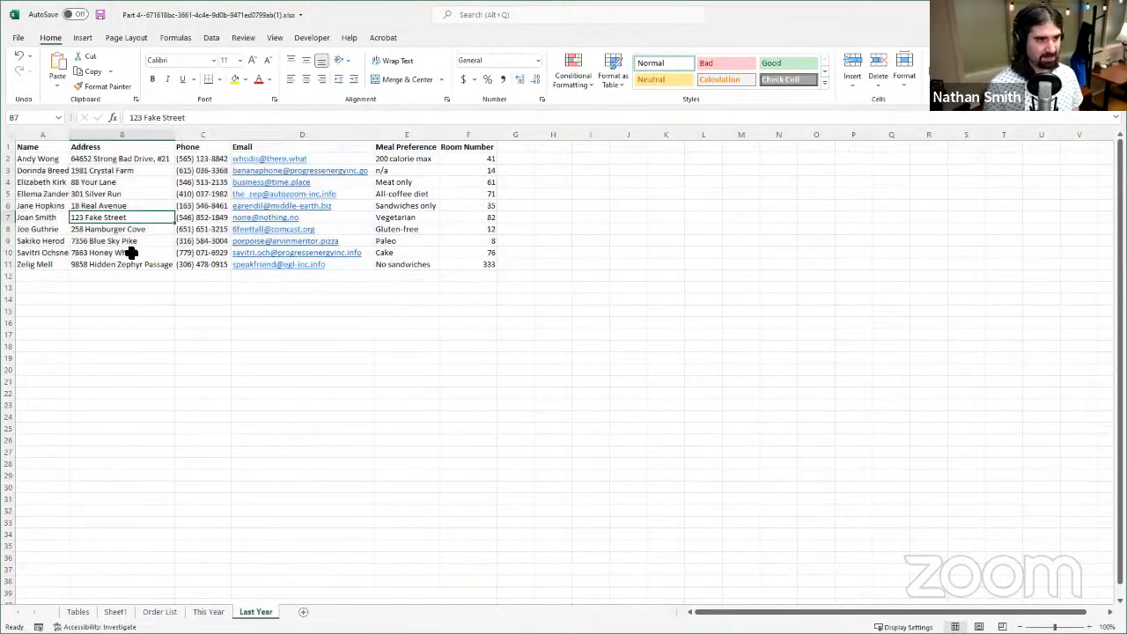
{"action": "left_click", "coordinate": [131, 244]}
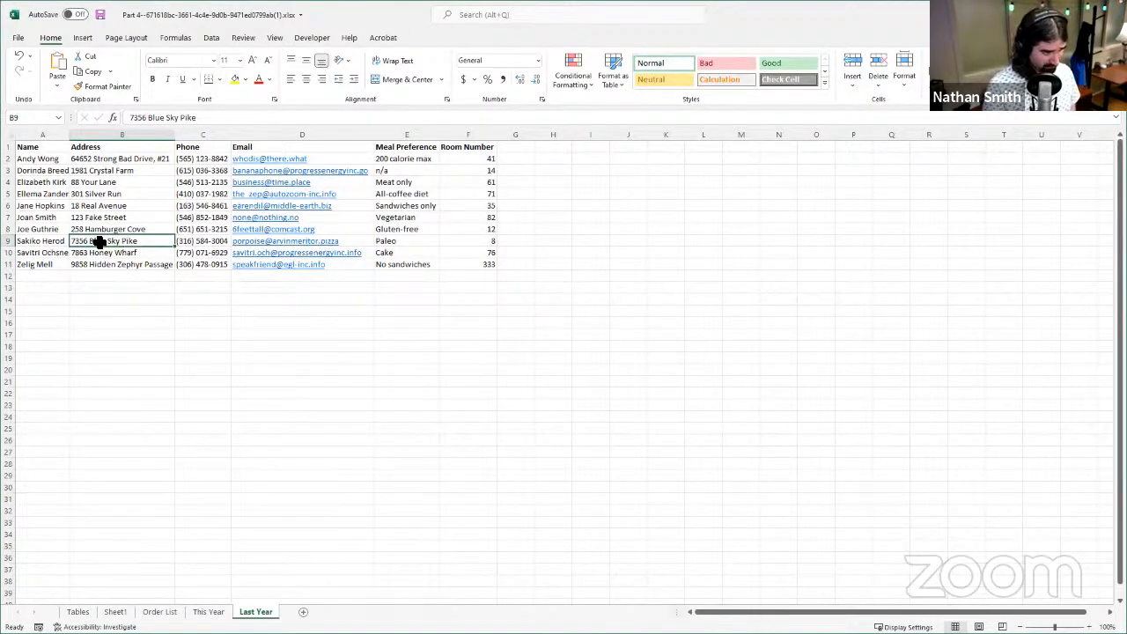
{"action": "left_click", "coordinate": [38, 240]}
{"action": "left_click", "coordinate": [104, 242]}
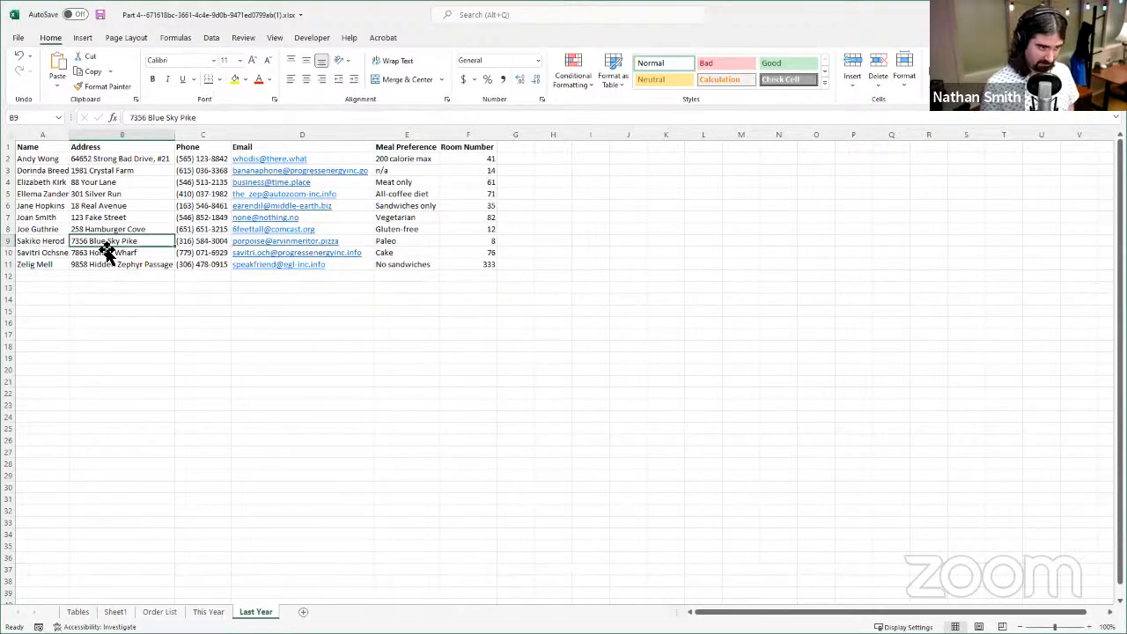
{"action": "left_click", "coordinate": [212, 611]}
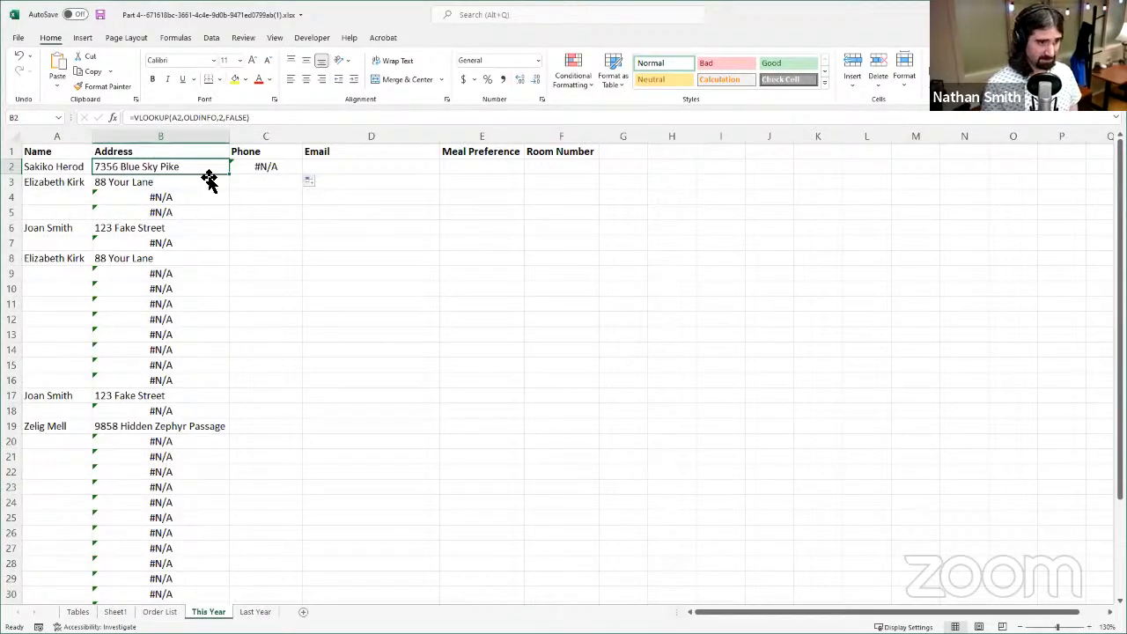
- Lock the lookup value's column in B2's VLOOKUP formula as $A2 and fill the formula down the Address column
{"action": "left_click", "coordinate": [252, 170]}
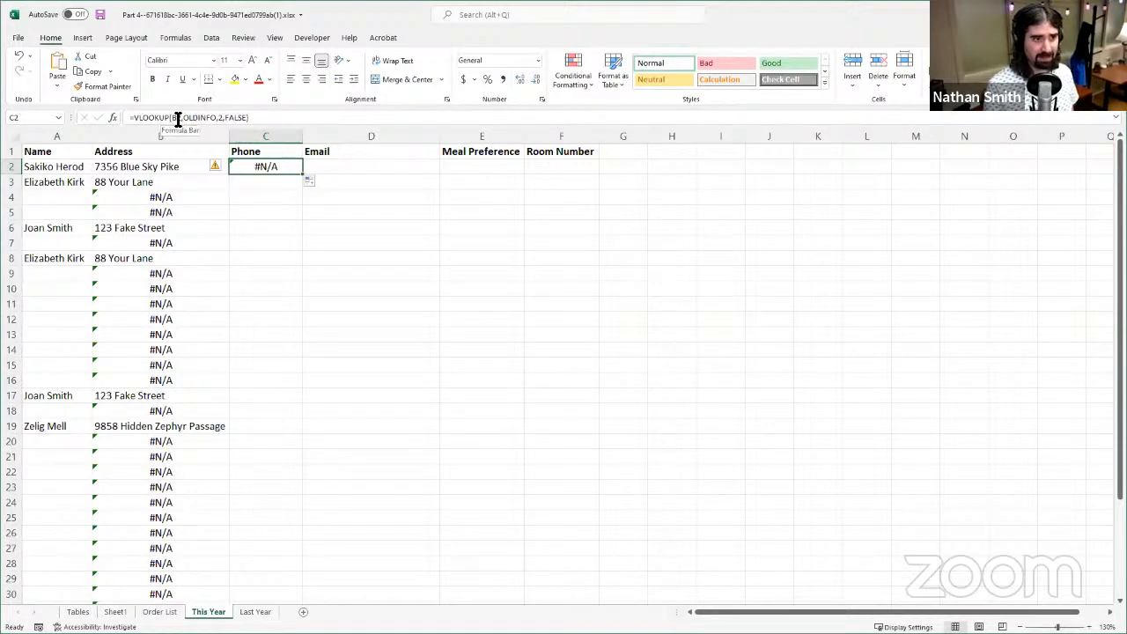
{"action": "left_click", "coordinate": [201, 172]}
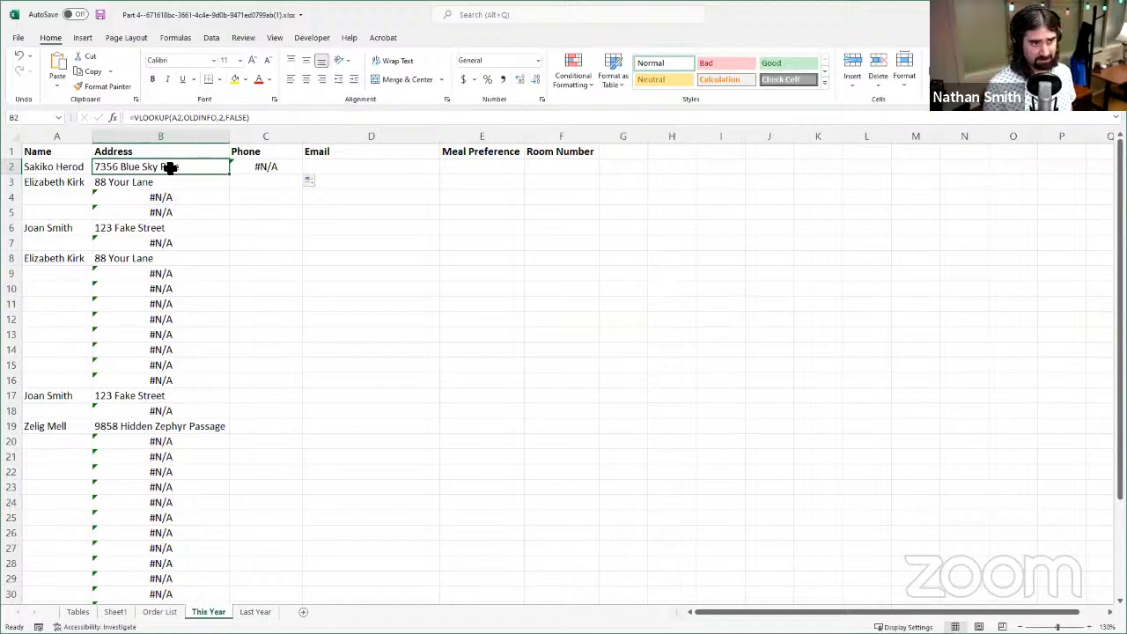
{"action": "left_click", "coordinate": [175, 118]}
{"action": "left_click", "coordinate": [171, 118]}
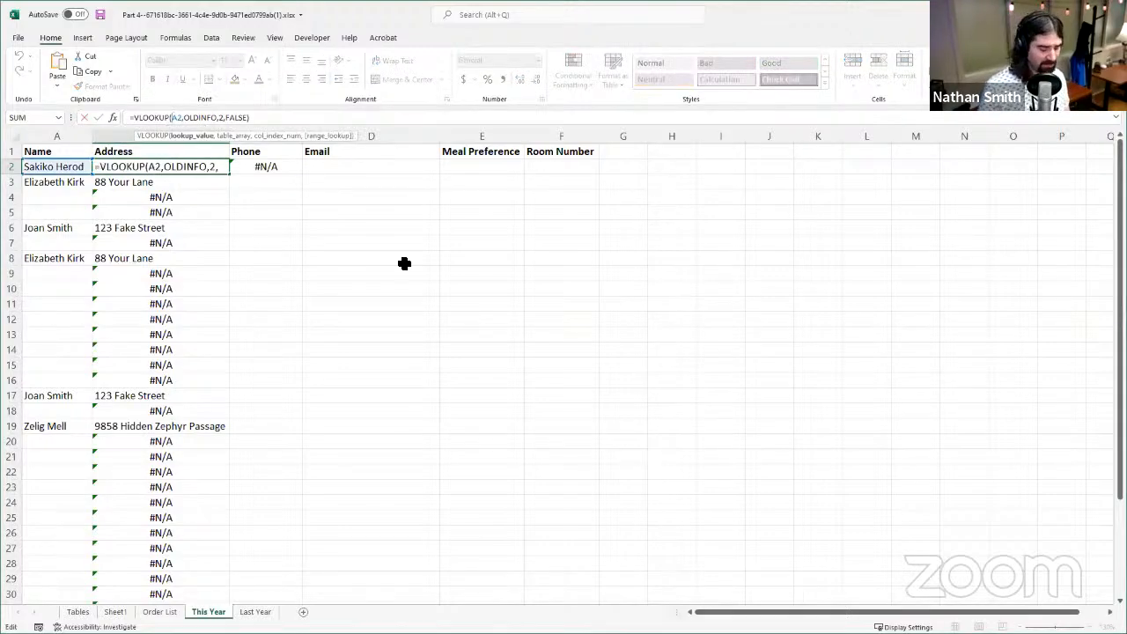
{"action": "type", "text": "$"}
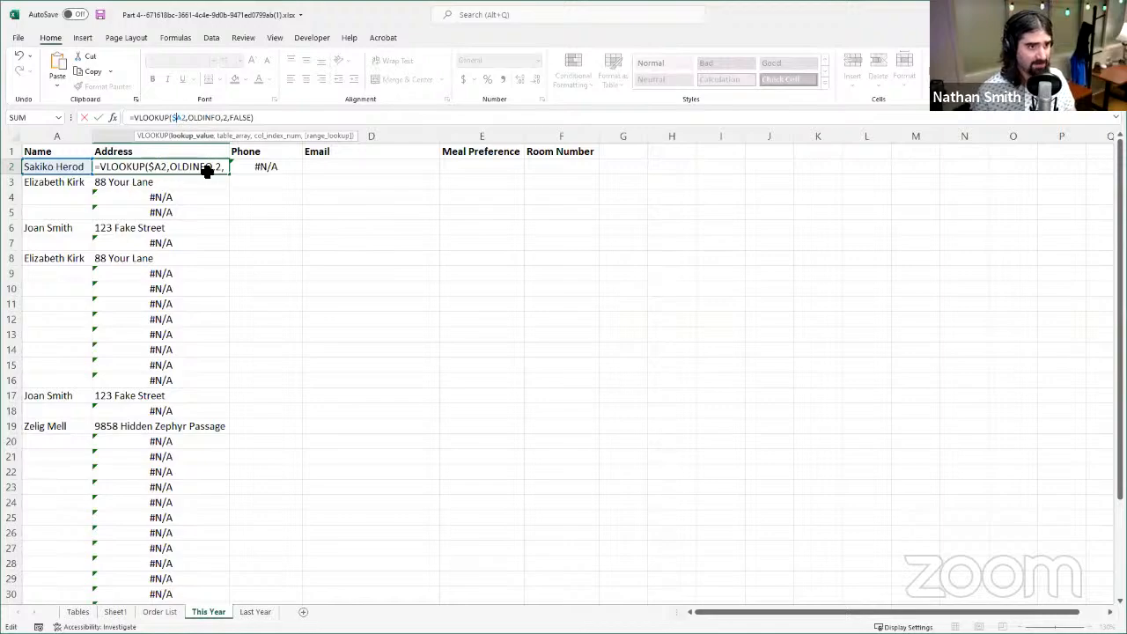
{"action": "left_click", "coordinate": [98, 118]}
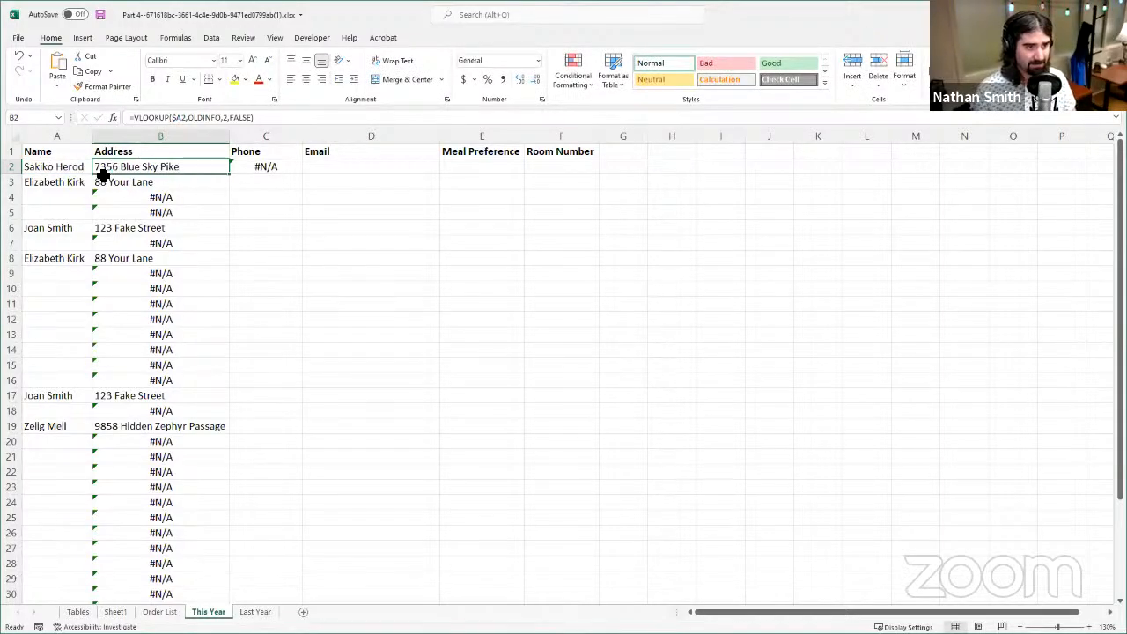
{"action": "double_click", "coordinate": [231, 178]}
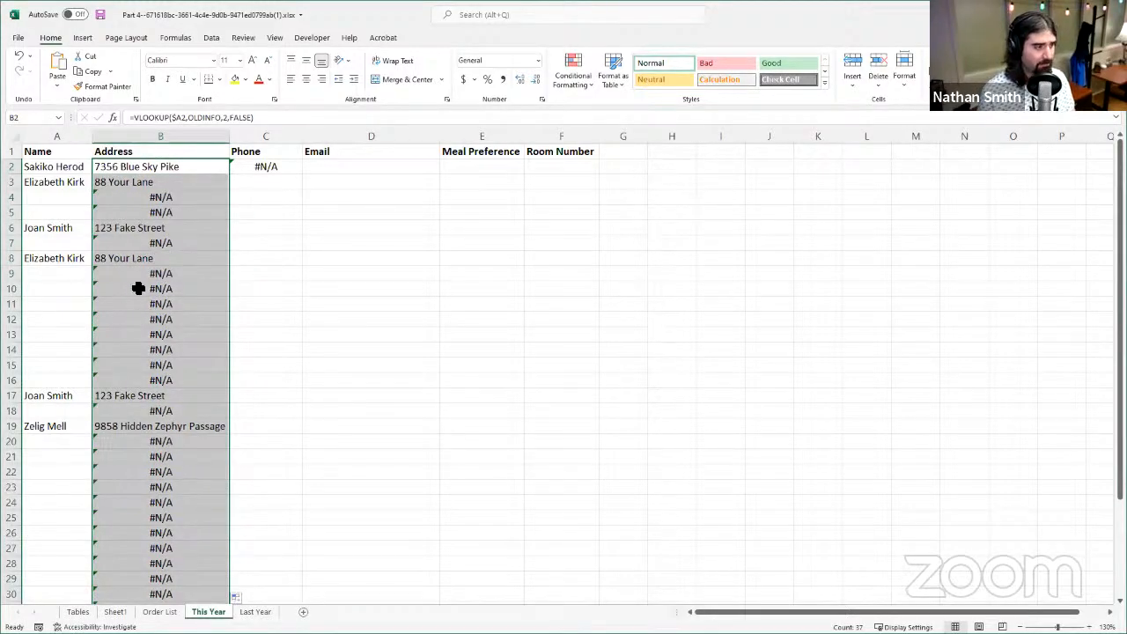
- Copy the VLOOKUP formula from B2 across to C2 and set its column index to 3
{"action": "left_click", "coordinate": [166, 168]}
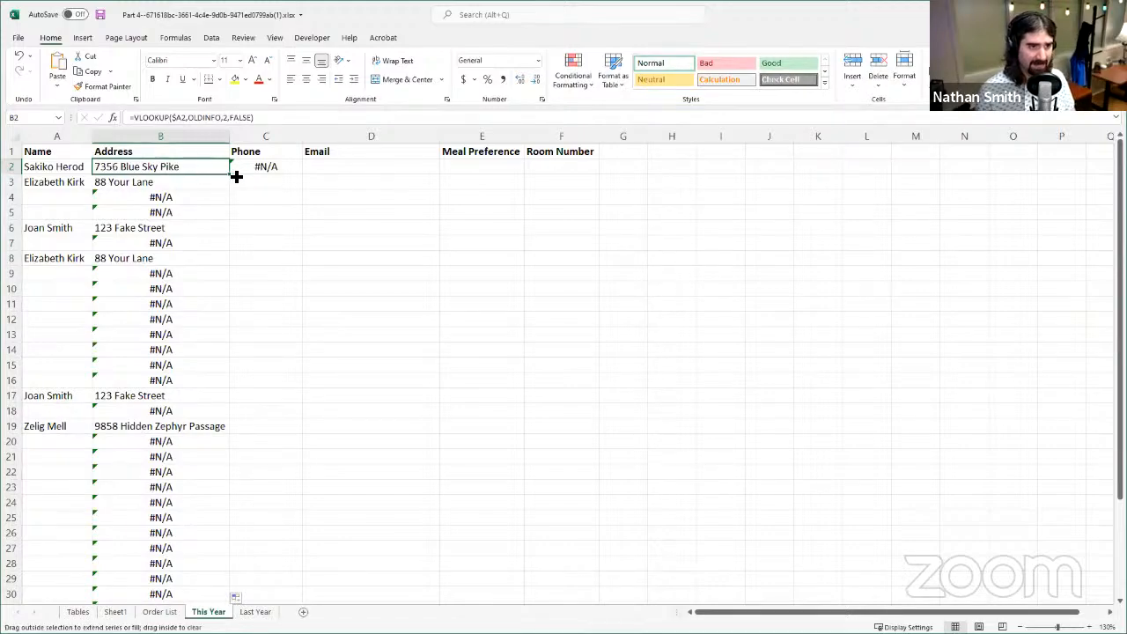
{"action": "left_click_drag", "start_coordinate": [236, 176], "coordinate": [298, 167]}
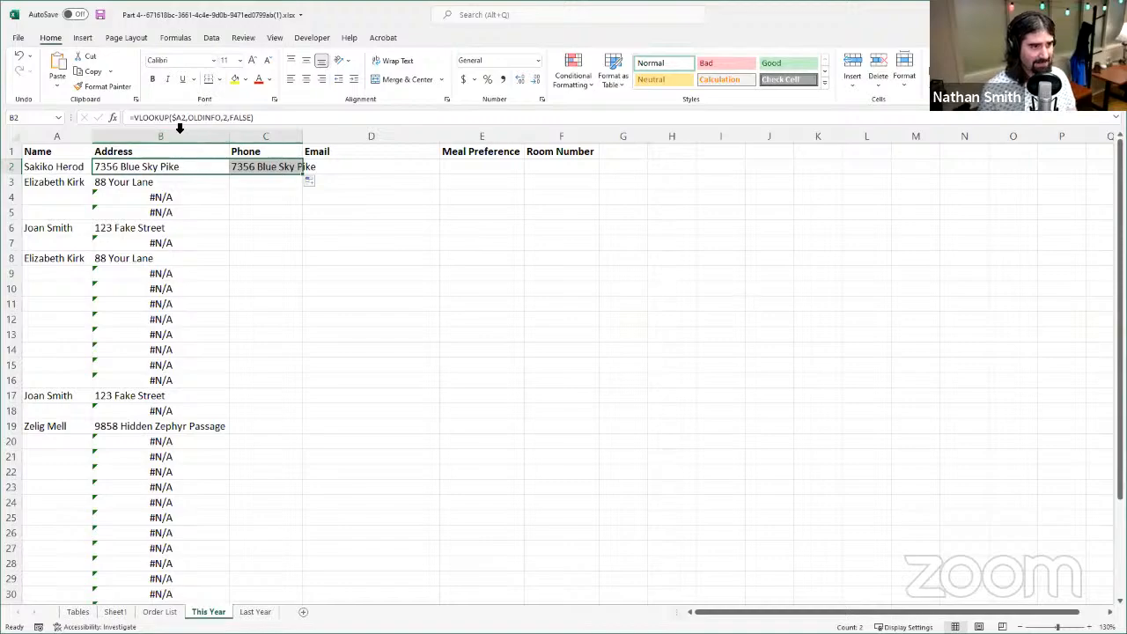
{"action": "left_click", "coordinate": [262, 168]}
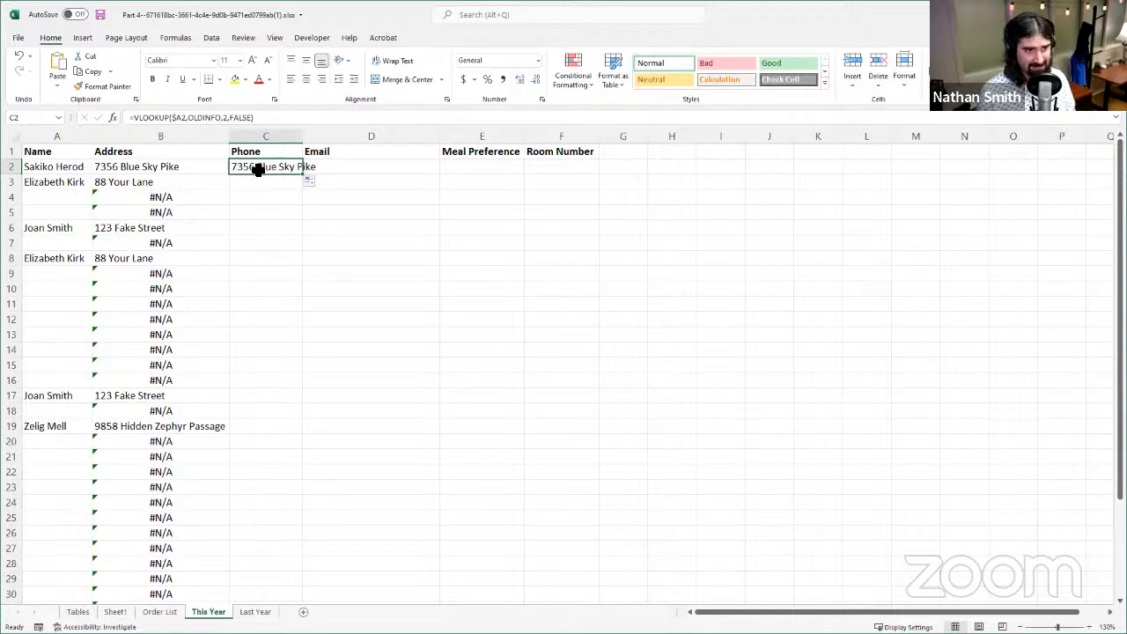
{"action": "left_click", "coordinate": [226, 117]}
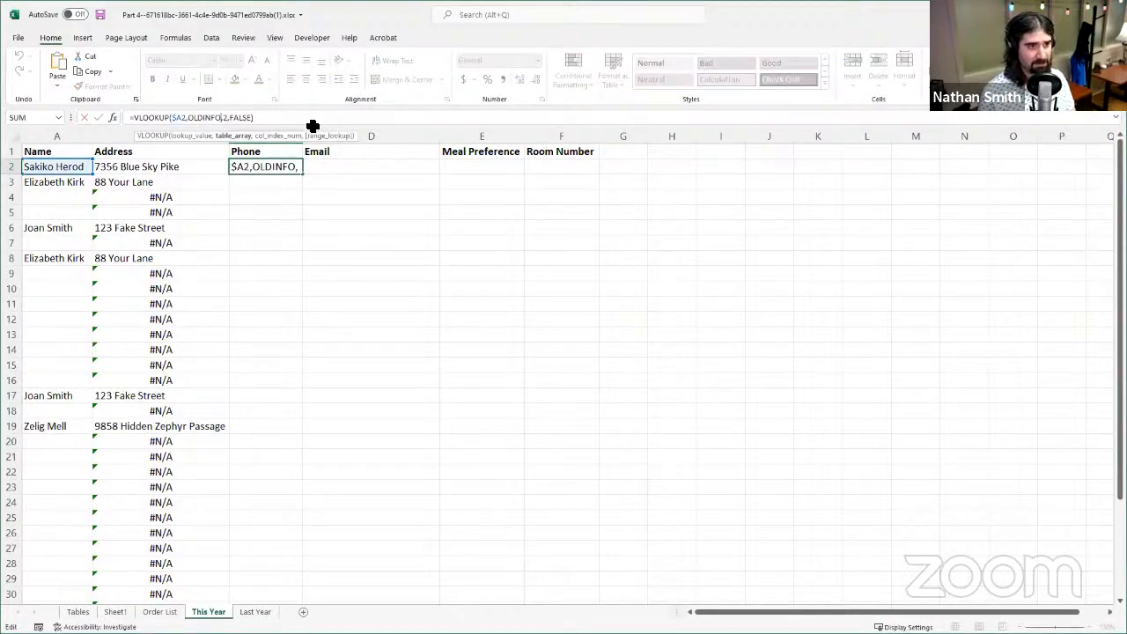
{"action": "key", "text": "Delete"}
{"action": "type", "text": "3"}
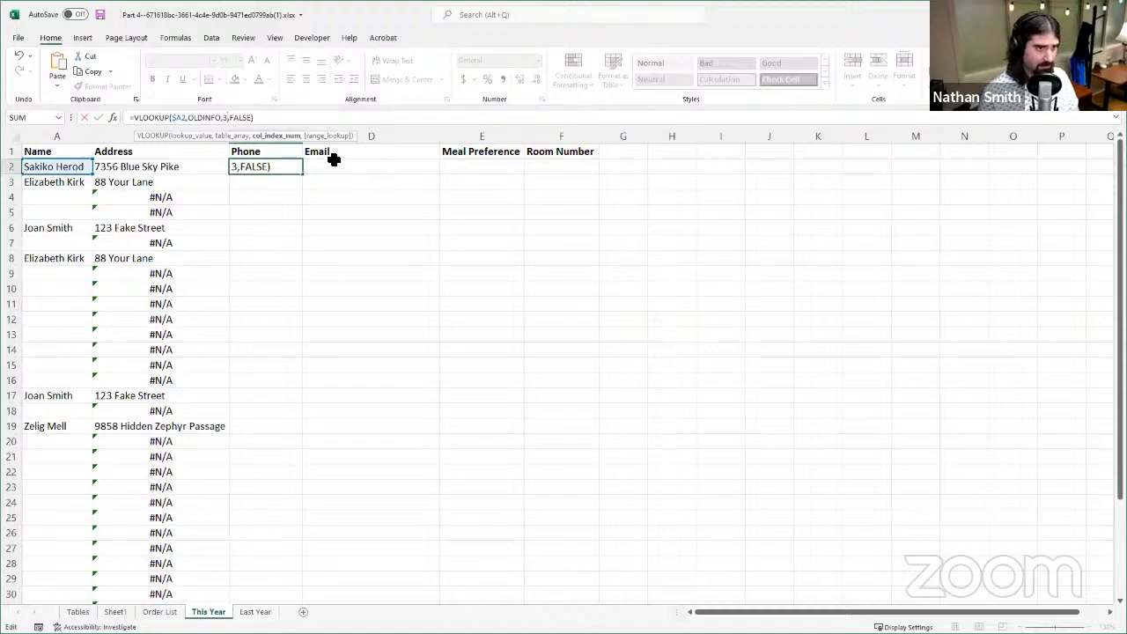
{"action": "left_click", "coordinate": [97, 118]}
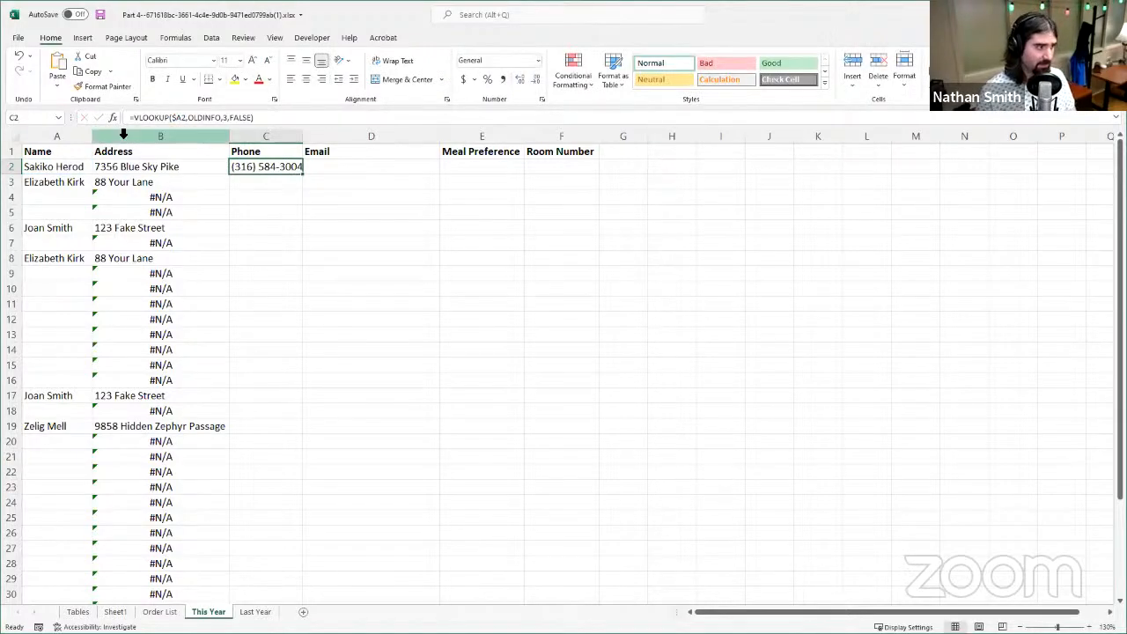
- Fill the C2 formula down the Phone column to row 38 and review the filled rows
{"action": "double_click", "coordinate": [302, 175]}
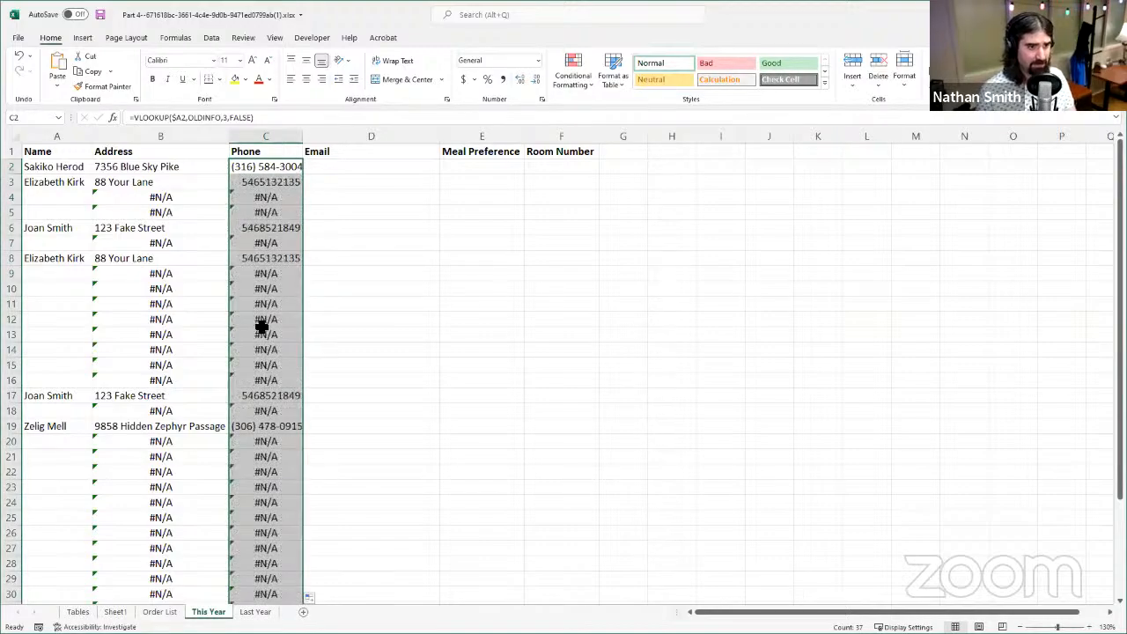
{"action": "scroll", "coordinate": [264, 324], "scroll_direction": "down", "scroll_amount": 4}
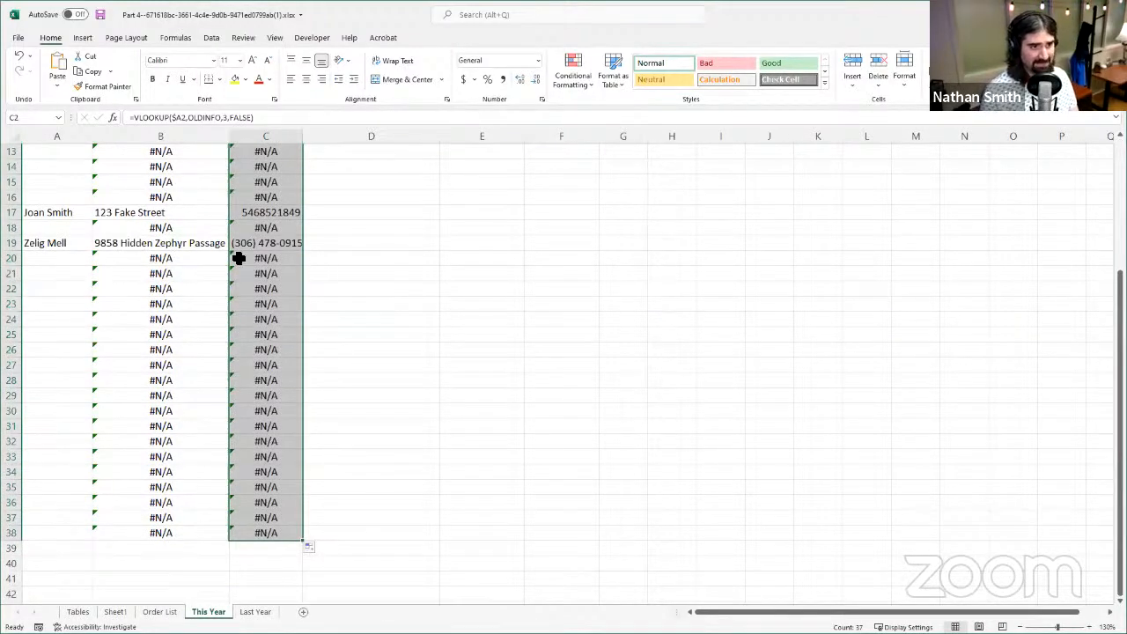
{"action": "scroll", "coordinate": [265, 264], "scroll_direction": "up", "scroll_amount": 4}
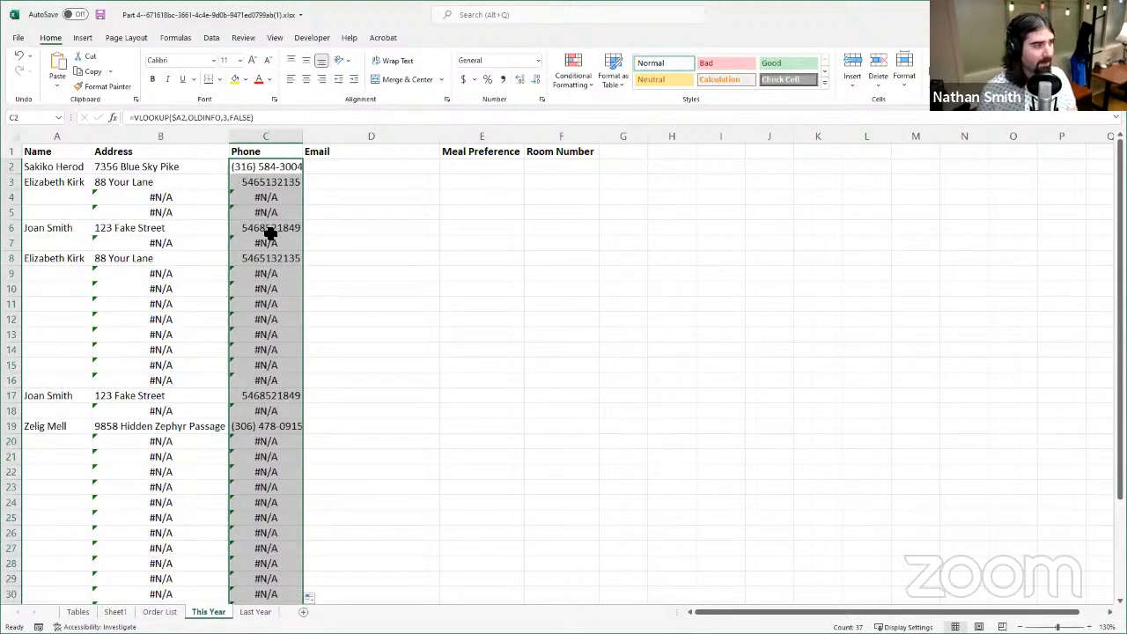
- Copy the VLOOKUP formula from C2 across to D2 in the Email column
{"action": "left_click", "coordinate": [293, 166]}
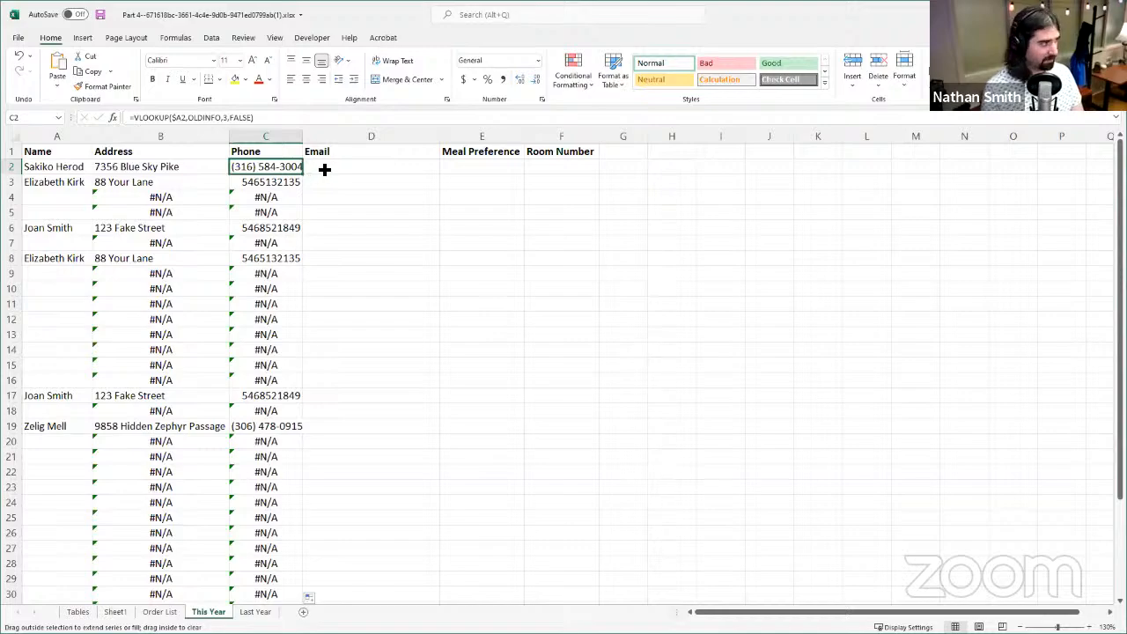
{"action": "left_click_drag", "start_coordinate": [365, 175], "coordinate": [395, 181]}
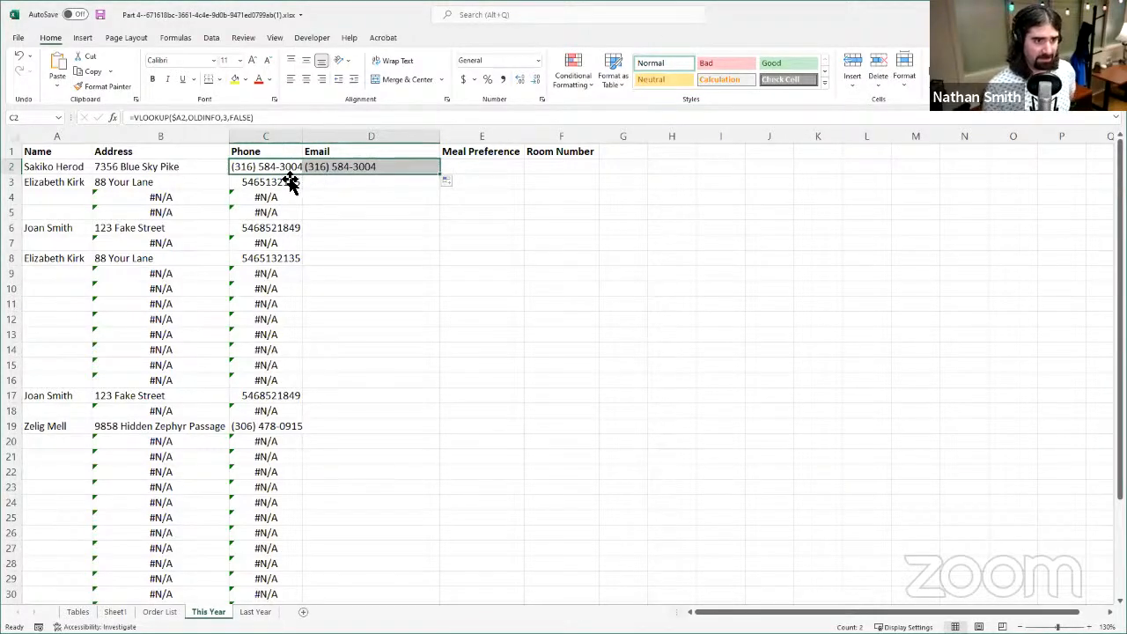
{"action": "left_click", "coordinate": [229, 118]}
{"action": "key", "text": "BackSpace"}
{"action": "type", "text": "3"}
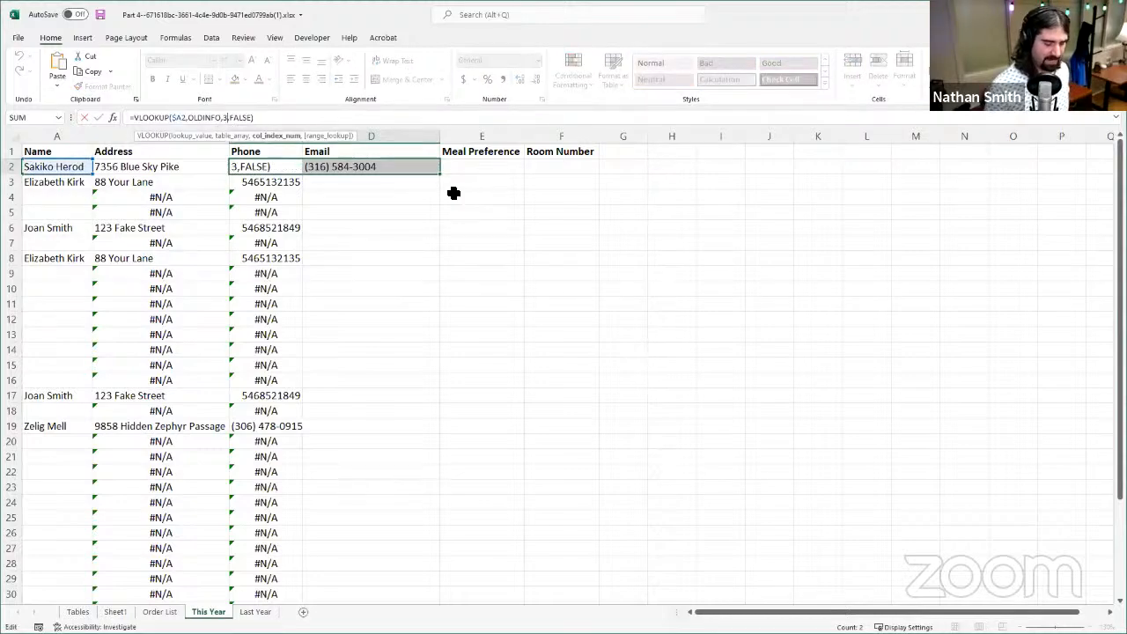
{"action": "key", "text": "BackSpace"}
{"action": "type", "text": "1"}
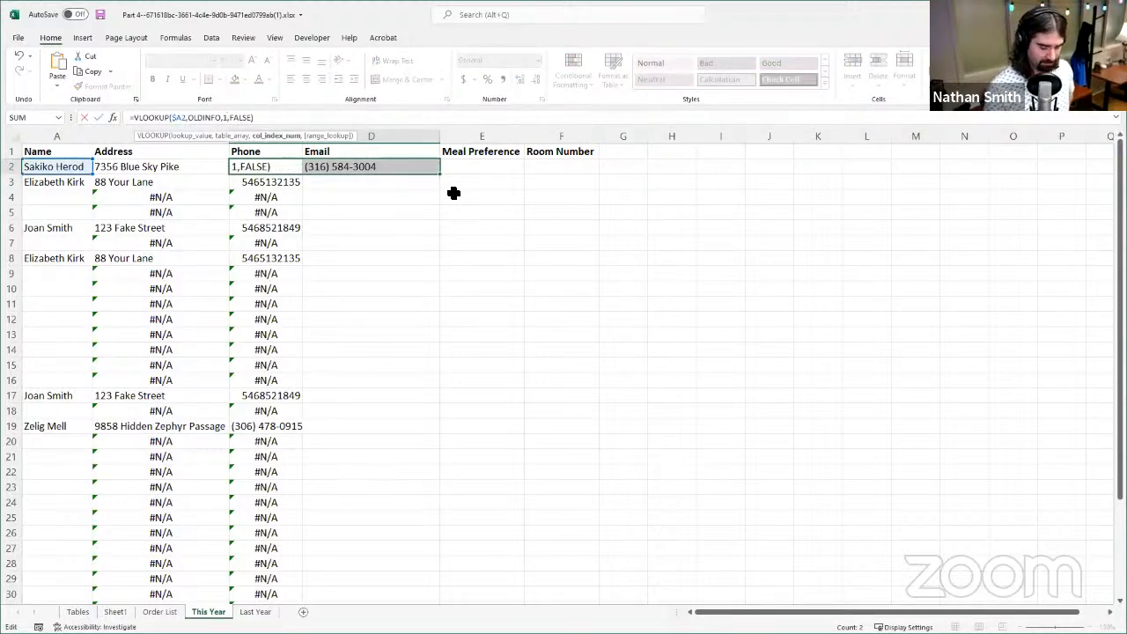
{"action": "key", "text": "BackSpace"}
{"action": "type", "text": "4"}
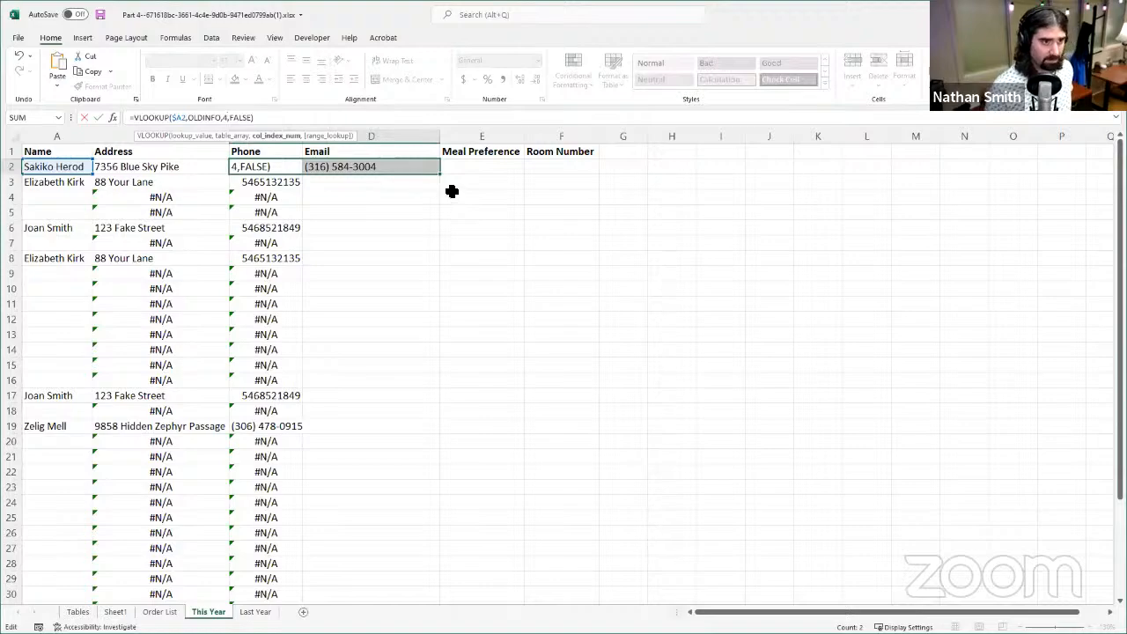
{"action": "left_click", "coordinate": [344, 170]}
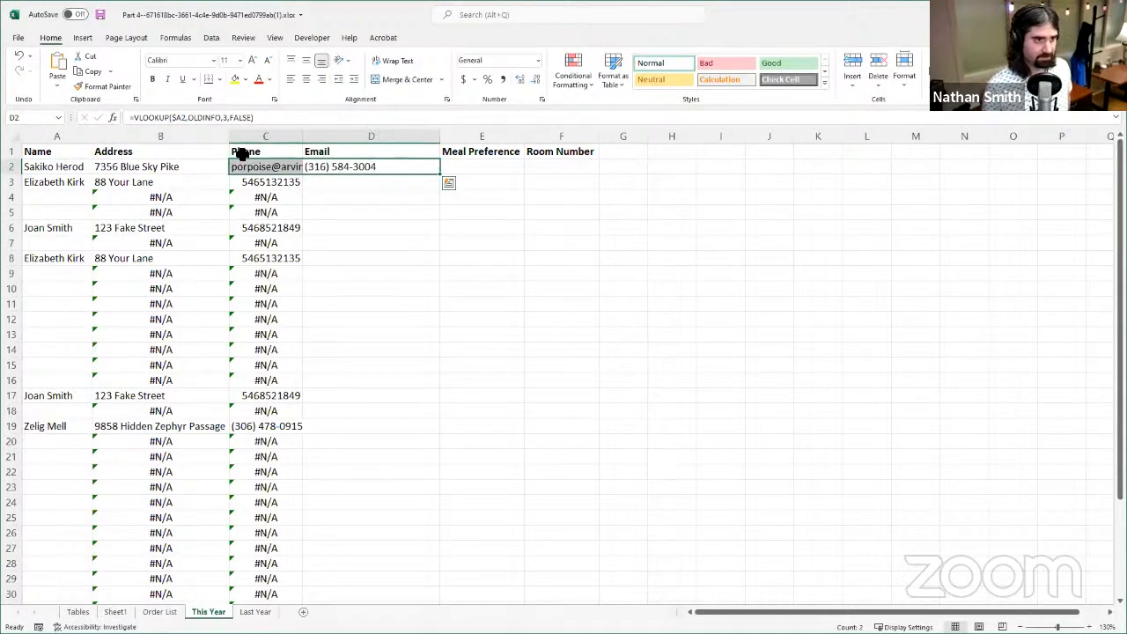
{"action": "left_click", "coordinate": [20, 56]}
- Set the column index in D2's VLOOKUP formula to 4
{"action": "left_click", "coordinate": [326, 173]}
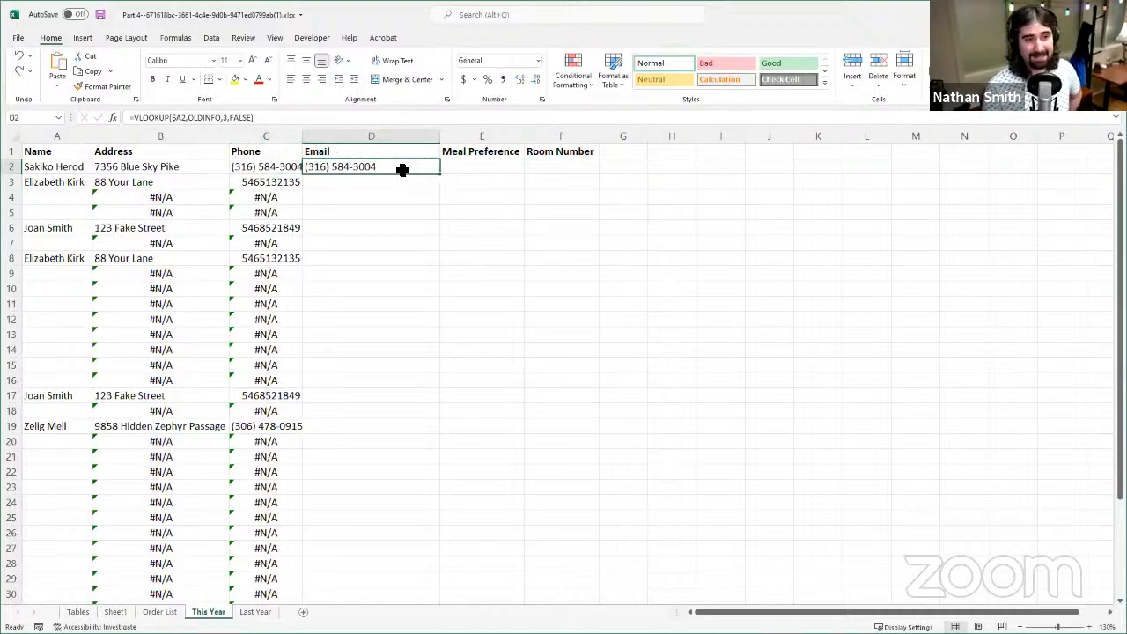
{"action": "left_click", "coordinate": [228, 118]}
{"action": "key", "text": "BackSpace"}
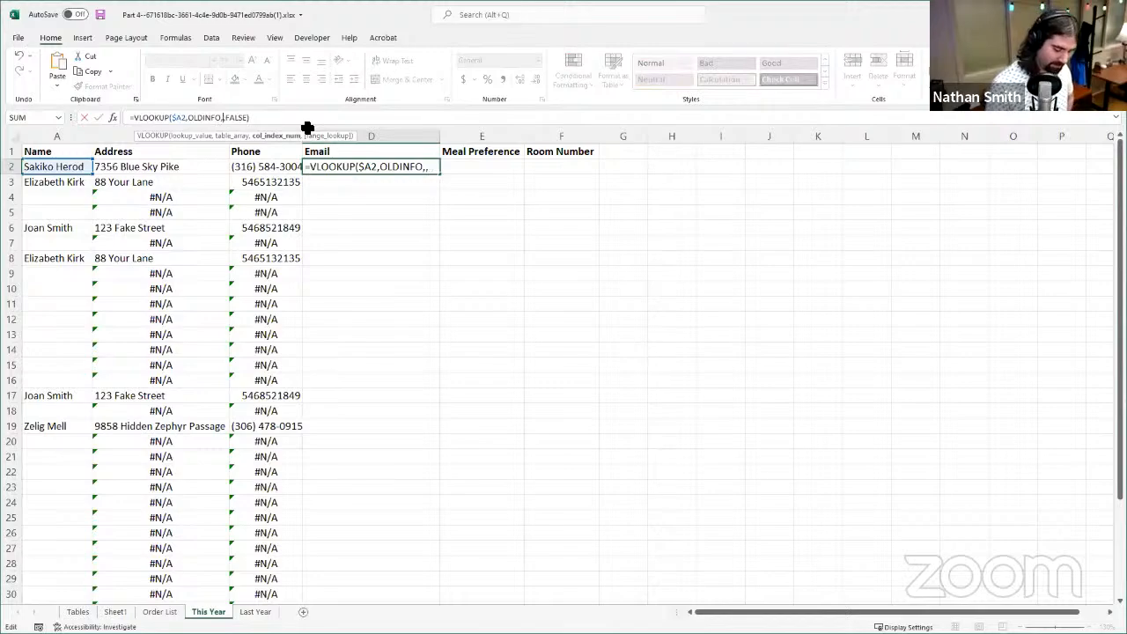
{"action": "type", "text": "4"}
{"action": "key", "text": "Return"}
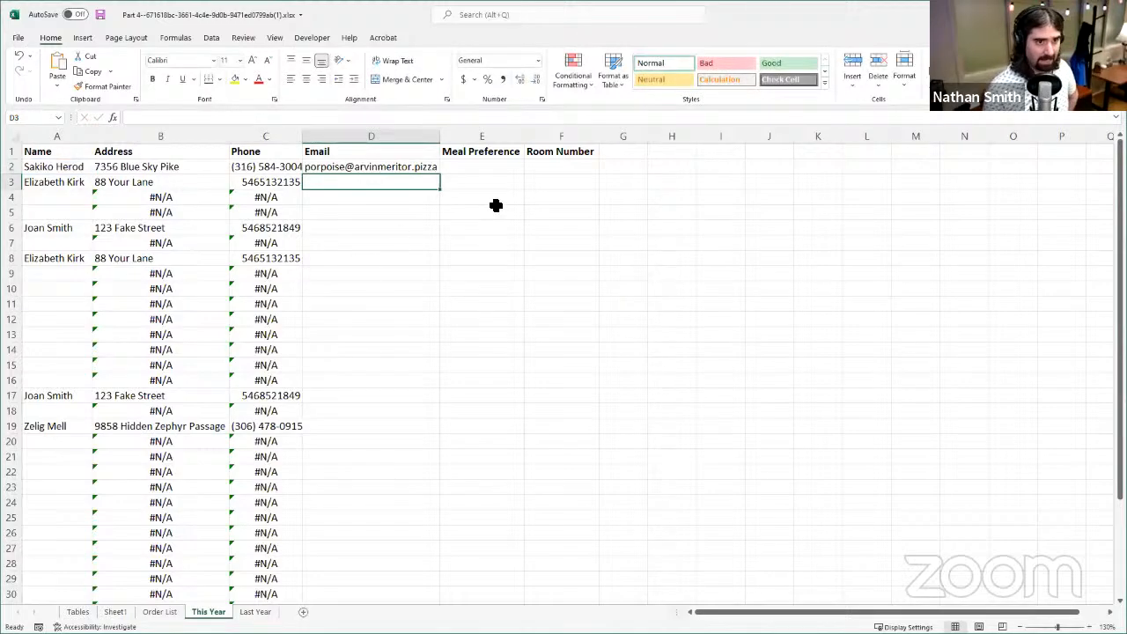
- Fill the D2 formula down the Email column to row 38 and review the filled rows
{"action": "left_click", "coordinate": [411, 171]}
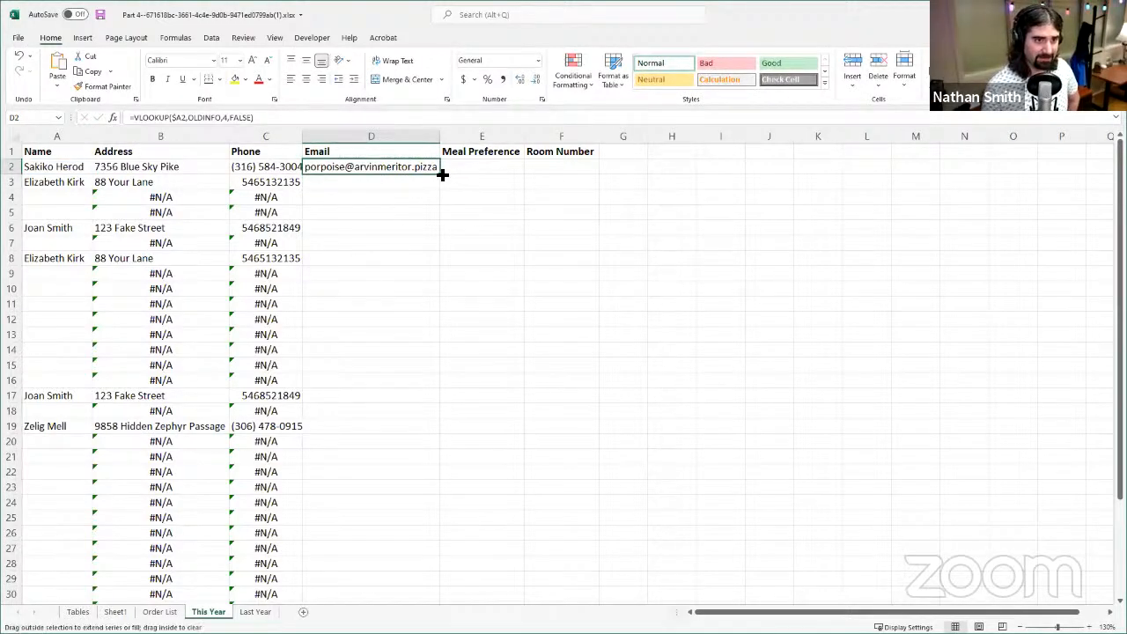
{"action": "double_click", "coordinate": [440, 172]}
{"action": "scroll", "coordinate": [352, 371], "scroll_direction": "down", "scroll_amount": 5}
{"action": "scroll", "coordinate": [378, 382], "scroll_direction": "up", "scroll_amount": 5}
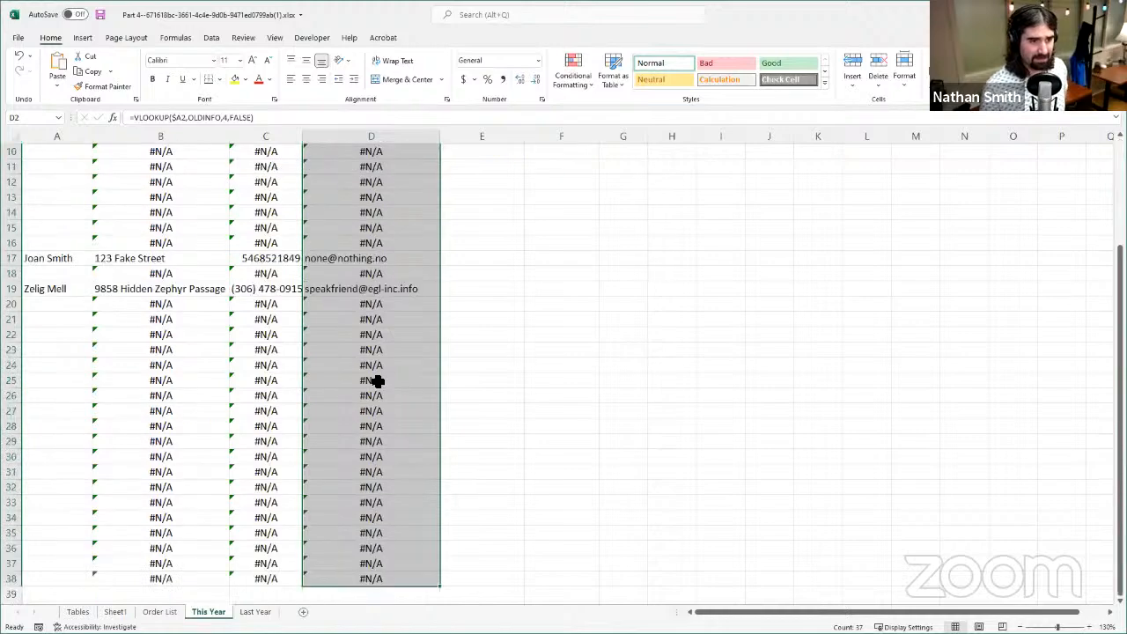
{"action": "left_click_drag", "start_coordinate": [118, 255], "coordinate": [125, 244]}
{"action": "left_click", "coordinate": [156, 181]}
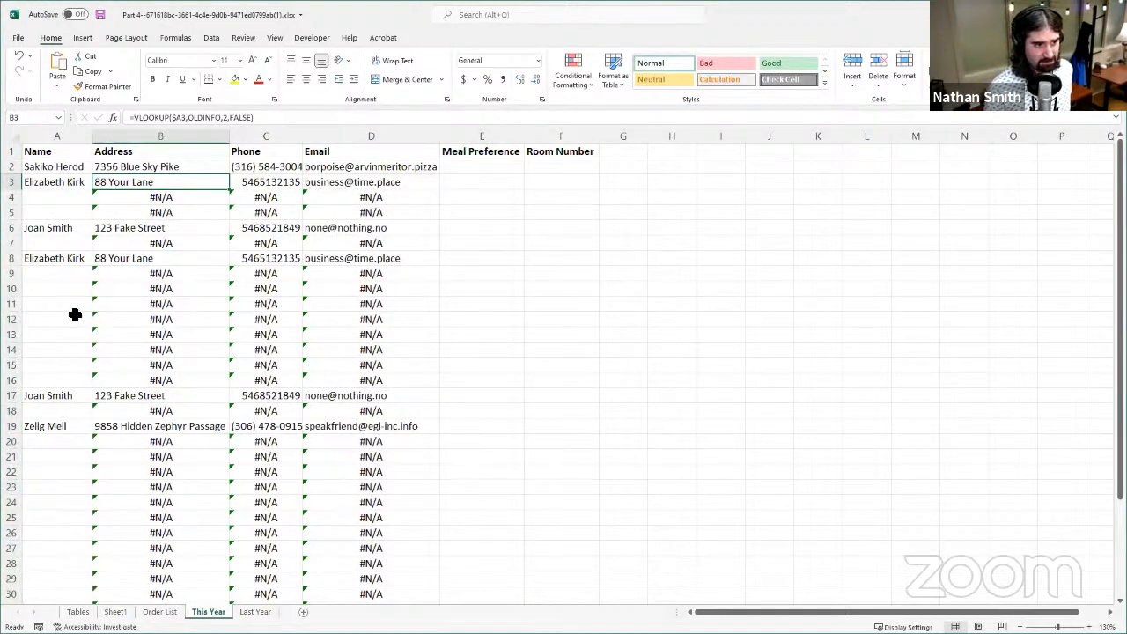
- Choose the seventh listed person in cell A12 and check the lookup formulas in B12, C12 and D12
{"action": "left_click", "coordinate": [70, 315]}
{"action": "left_click", "coordinate": [100, 320]}
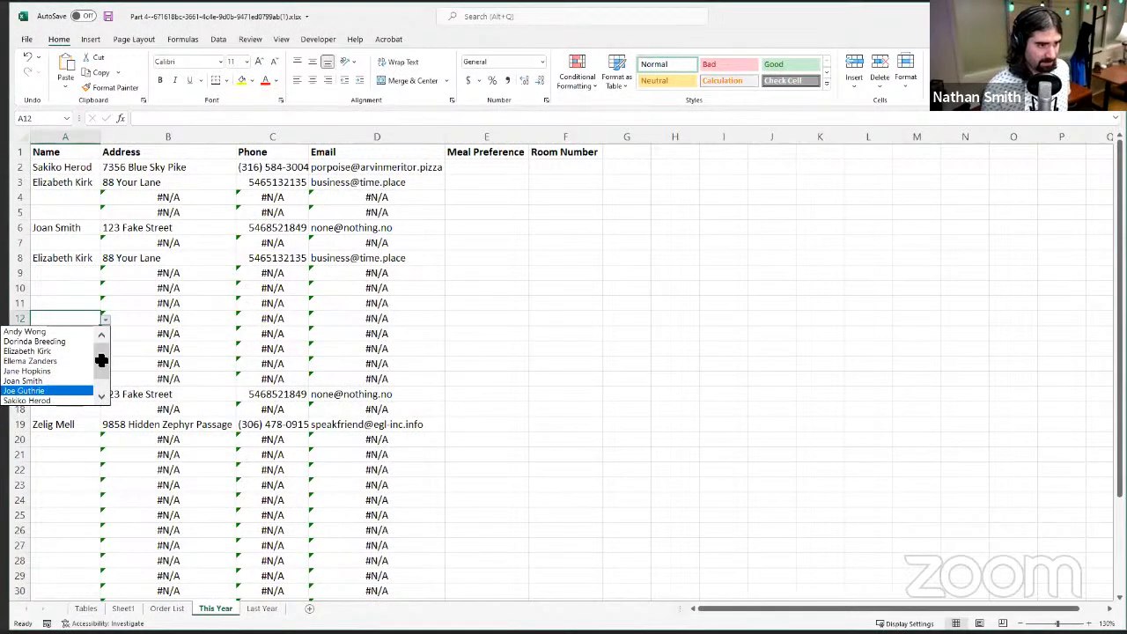
{"action": "left_click", "coordinate": [78, 398]}
{"action": "left_click", "coordinate": [176, 318]}
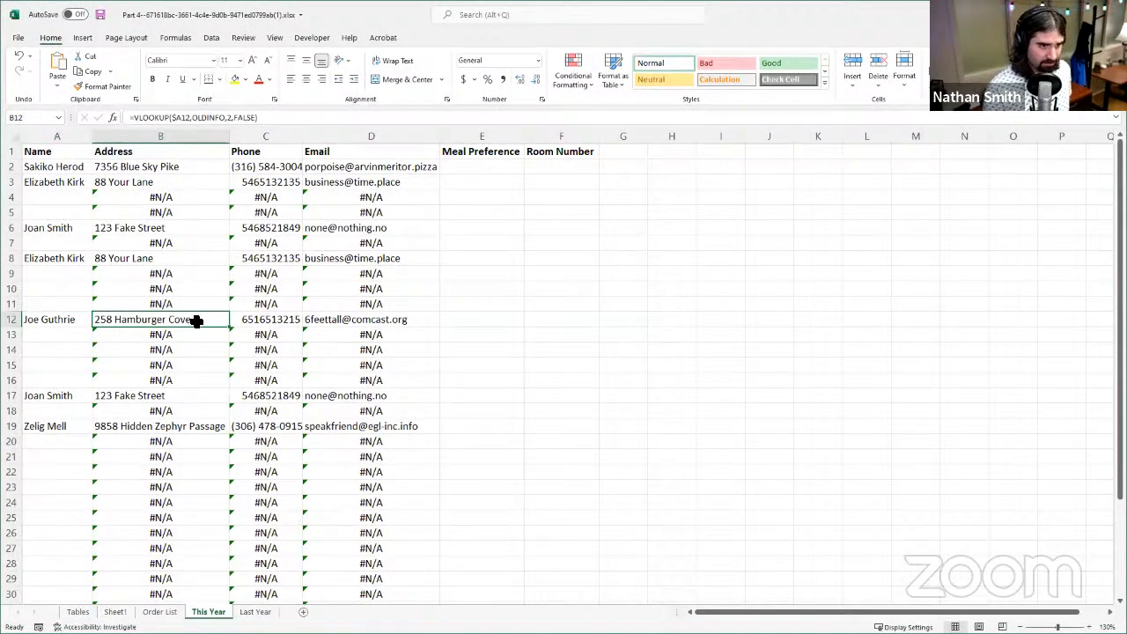
{"action": "left_click", "coordinate": [247, 325]}
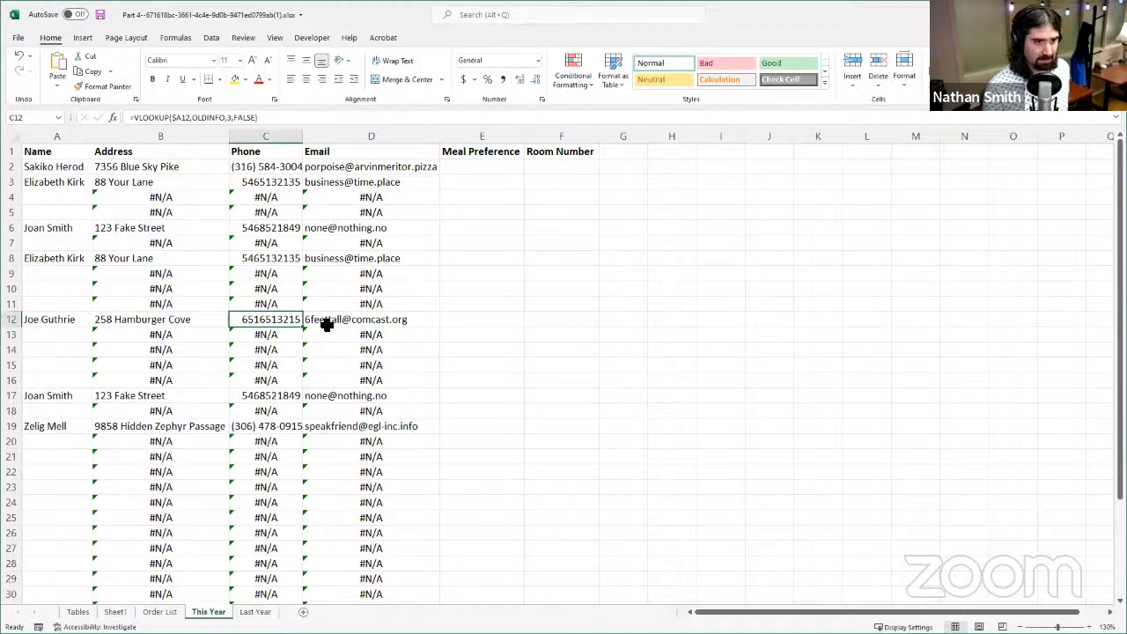
{"action": "left_click", "coordinate": [322, 324]}
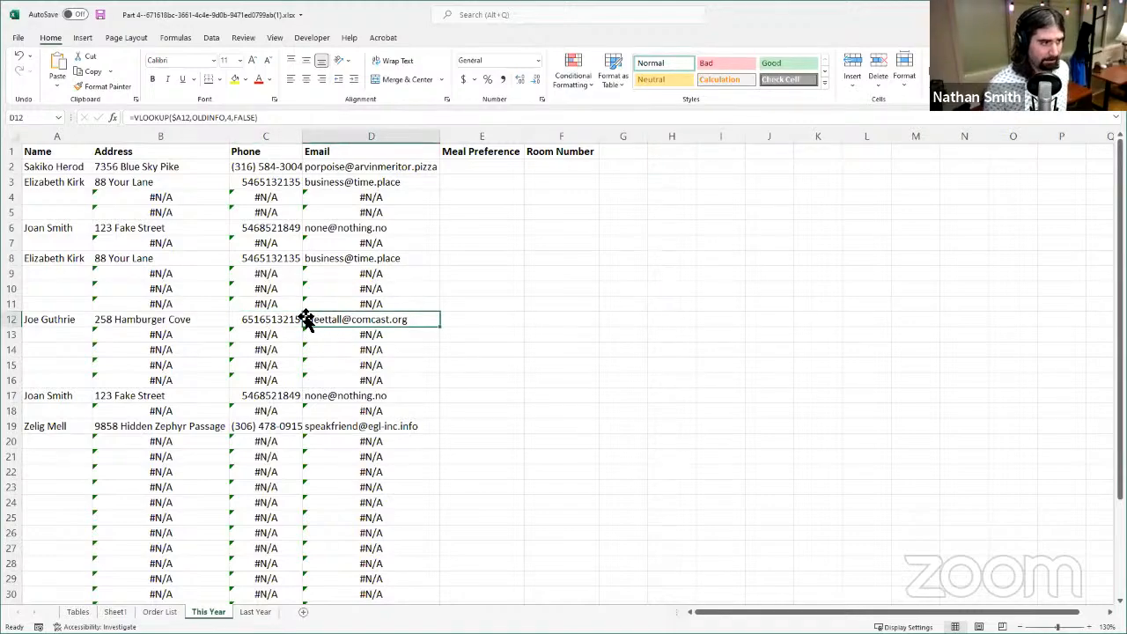